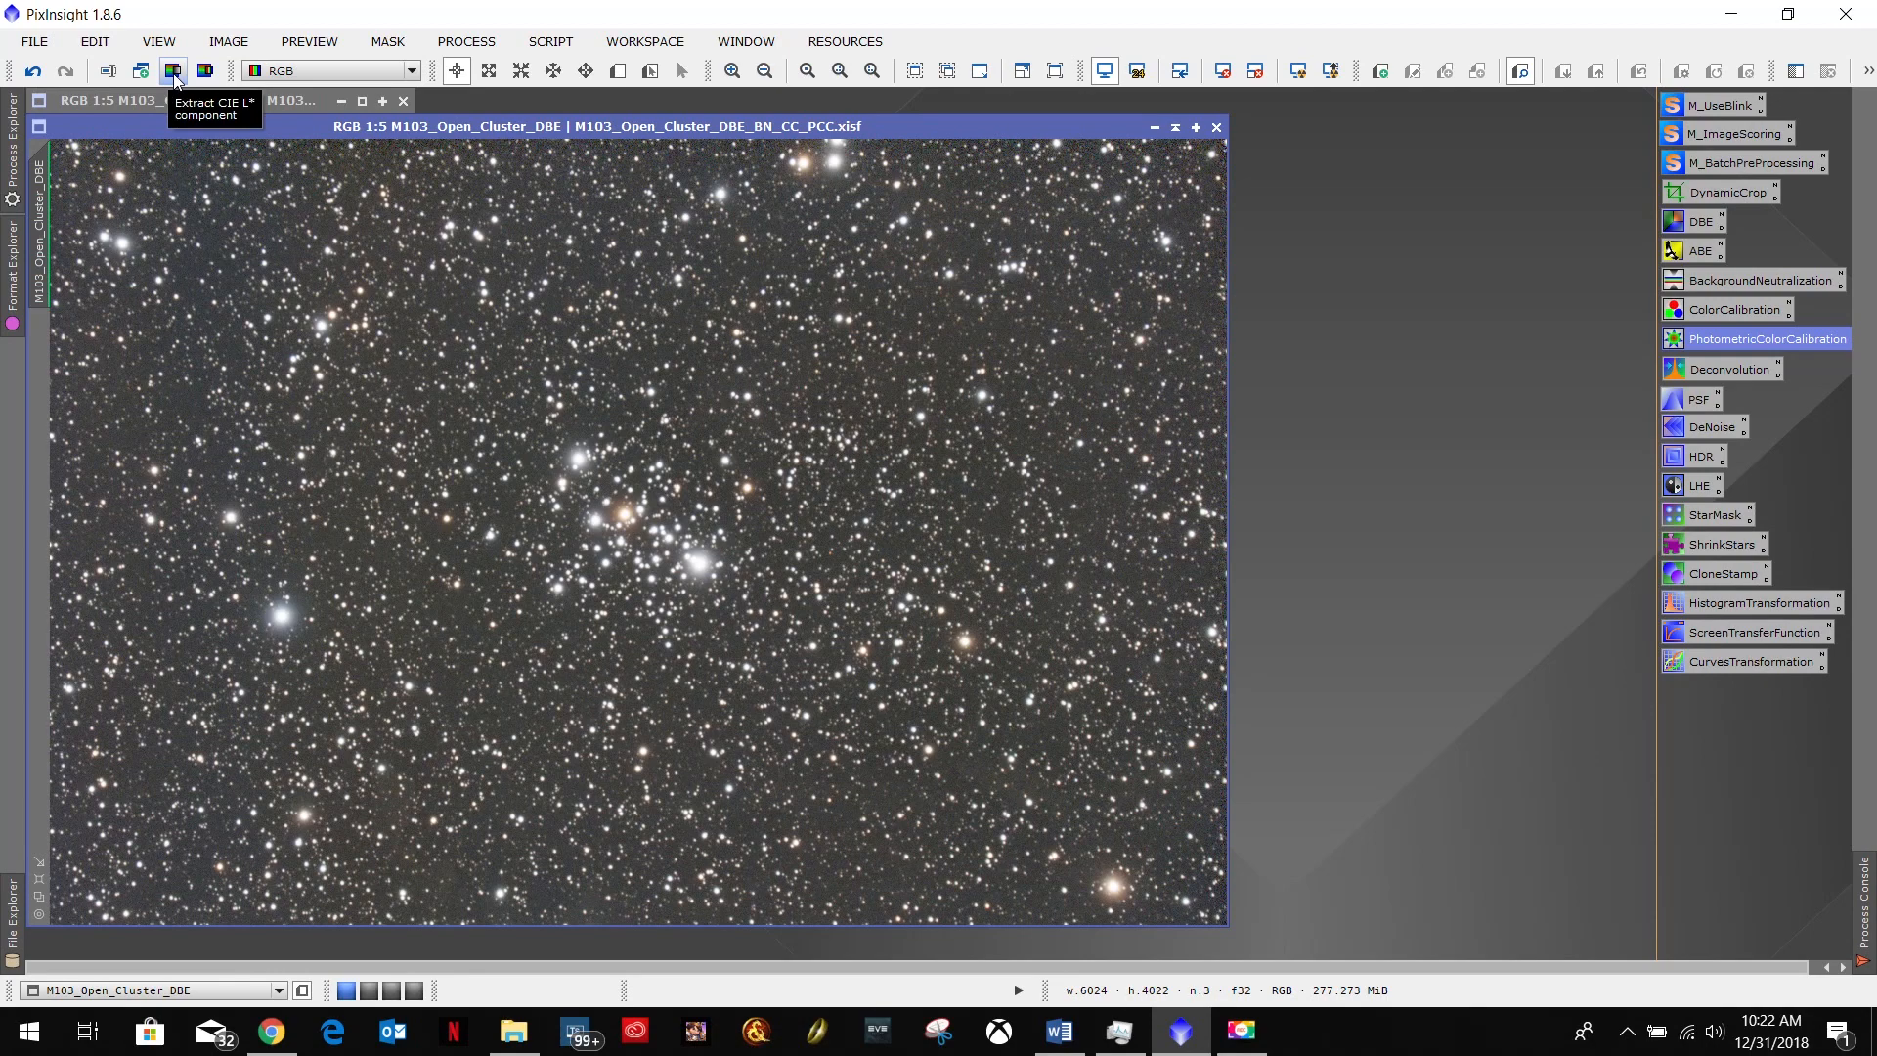
Extract the CIE L* component from the colour-calibrated M103 image and auto-stretch the display of the resulting luminance image.
{"action": "left_click", "coordinate": [174, 72]}
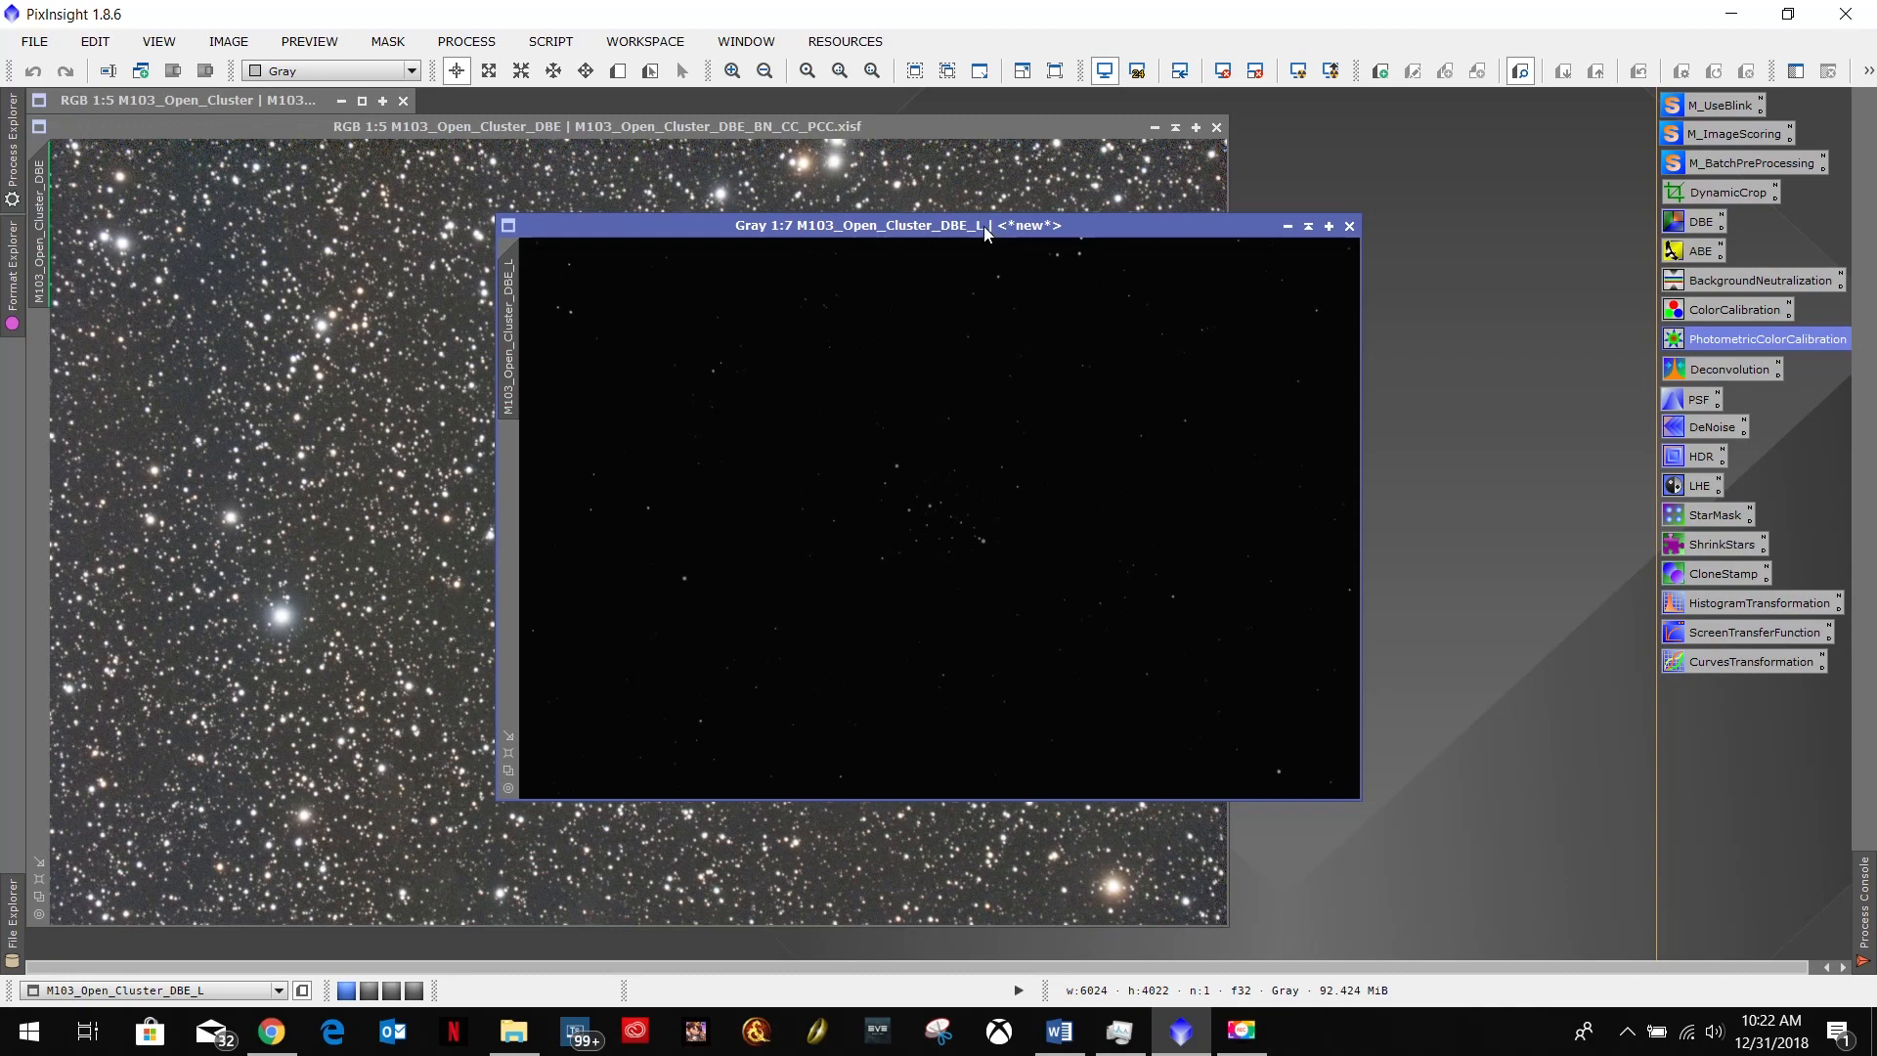
{"action": "left_click_drag", "start_coordinate": [1153, 227], "coordinate": [1123, 174]}
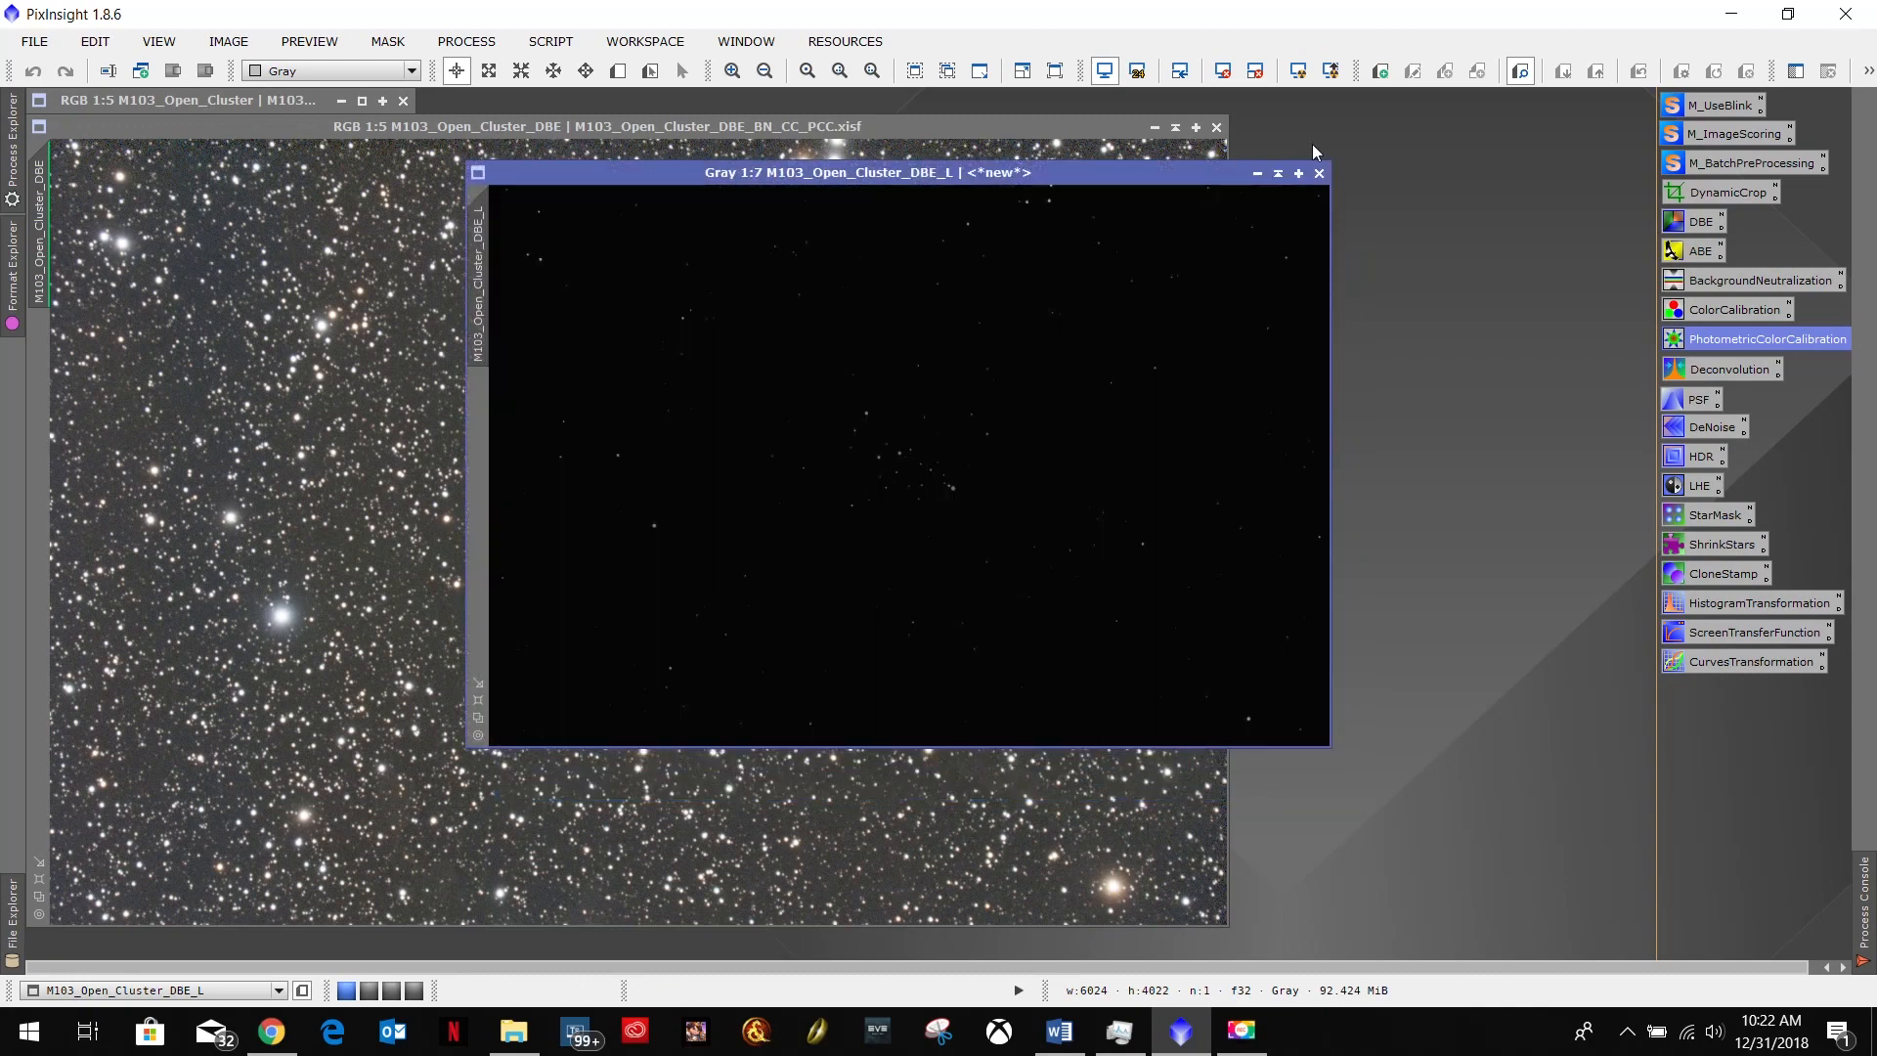
{"action": "left_click", "coordinate": [1299, 72]}
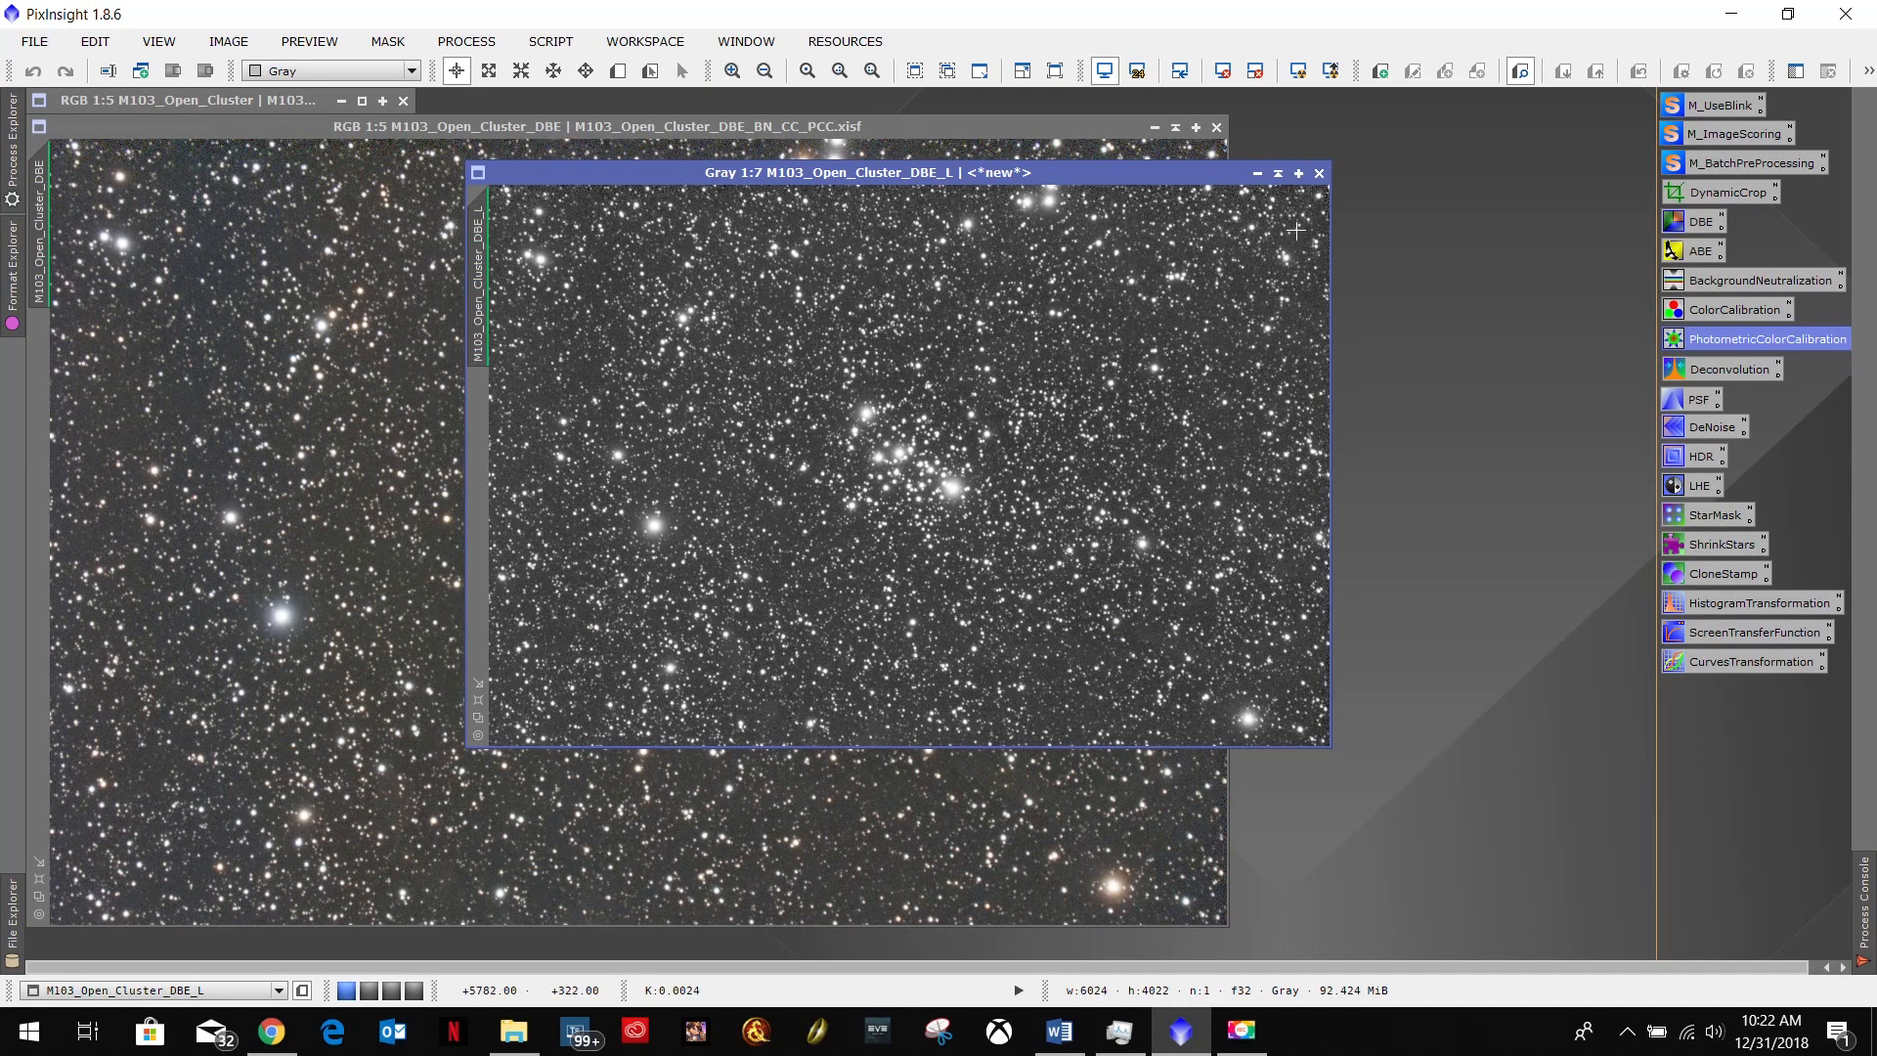
Enlarge the luminance window to 1:5, collapse the colour DBE image to its title bar, and place the luminance window over the collapsed images.
{"action": "left_click", "coordinate": [478, 704]}
{"action": "left_click_drag", "start_coordinate": [1177, 178], "coordinate": [1380, 109]}
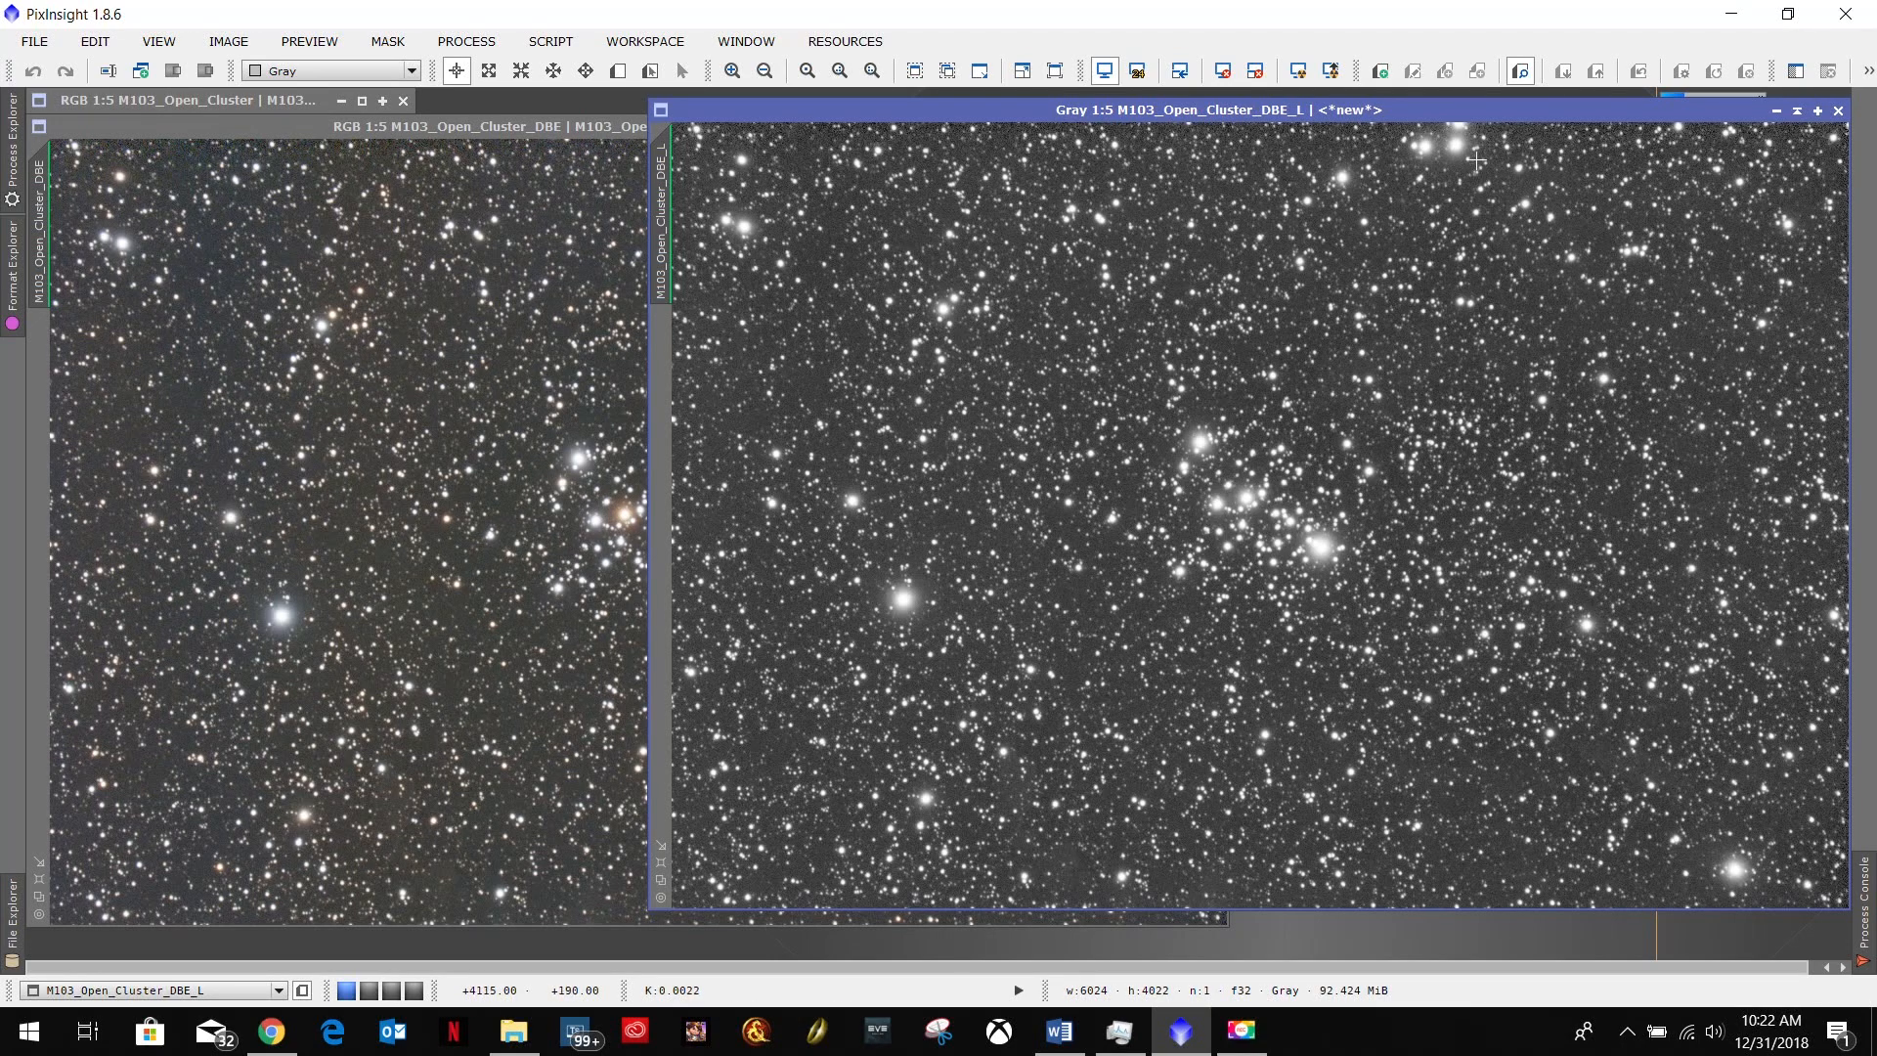
{"action": "left_click_drag", "start_coordinate": [1640, 105], "coordinate": [1163, 172]}
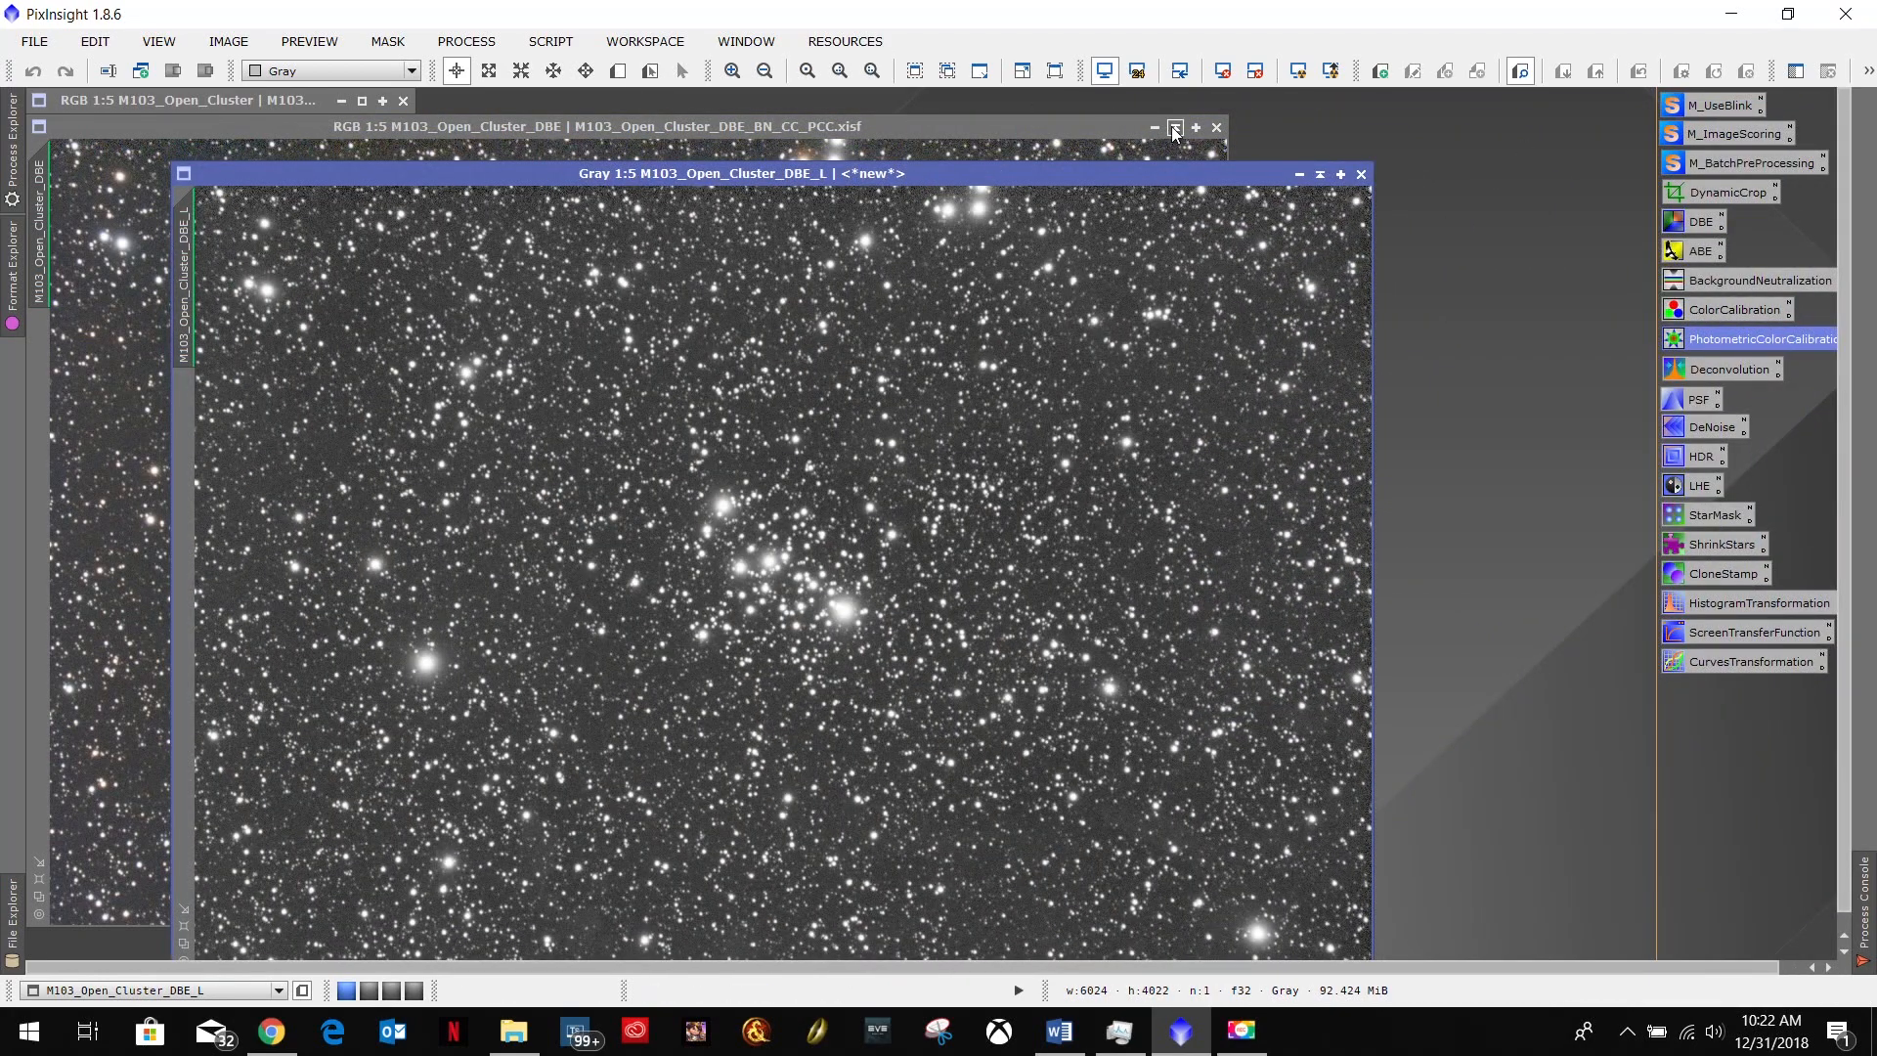
{"action": "left_click", "coordinate": [1175, 128]}
{"action": "mouse_move", "coordinate": [1476, 102]}
{"action": "left_mouse_down"}
{"action": "mouse_move", "coordinate": [1001, 148]}
{"action": "mouse_move", "coordinate": [147, 156]}
{"action": "mouse_move", "coordinate": [286, 128]}
{"action": "left_mouse_up"}
{"action": "left_click_drag", "start_coordinate": [981, 173], "coordinate": [832, 108]}
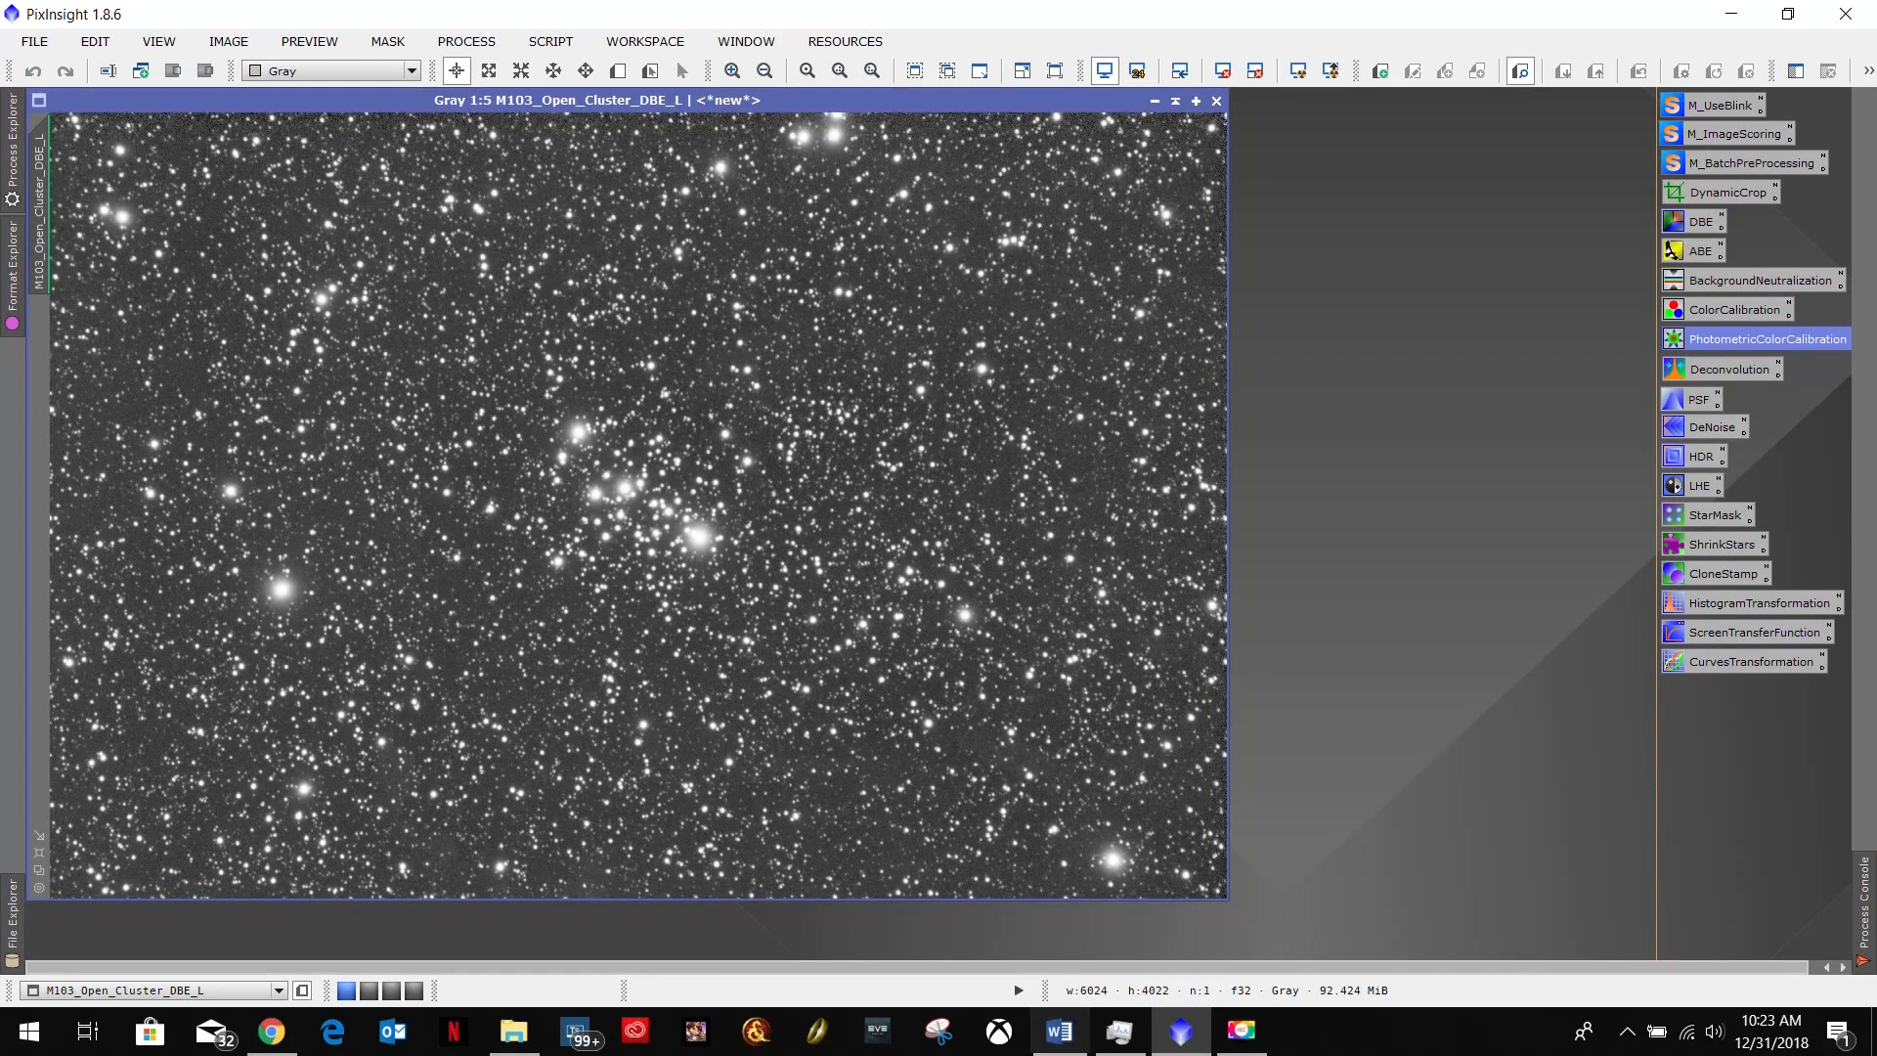
Switch to the Word workflow notes, highlight the items on making and cloning the luminance image, and return to PixInsight.
{"action": "left_click", "coordinate": [1059, 1030]}
{"action": "left_click_drag", "start_coordinate": [1300, 540], "coordinate": [1115, 540]}
{"action": "left_click_drag", "start_coordinate": [1323, 577], "coordinate": [1115, 577]}
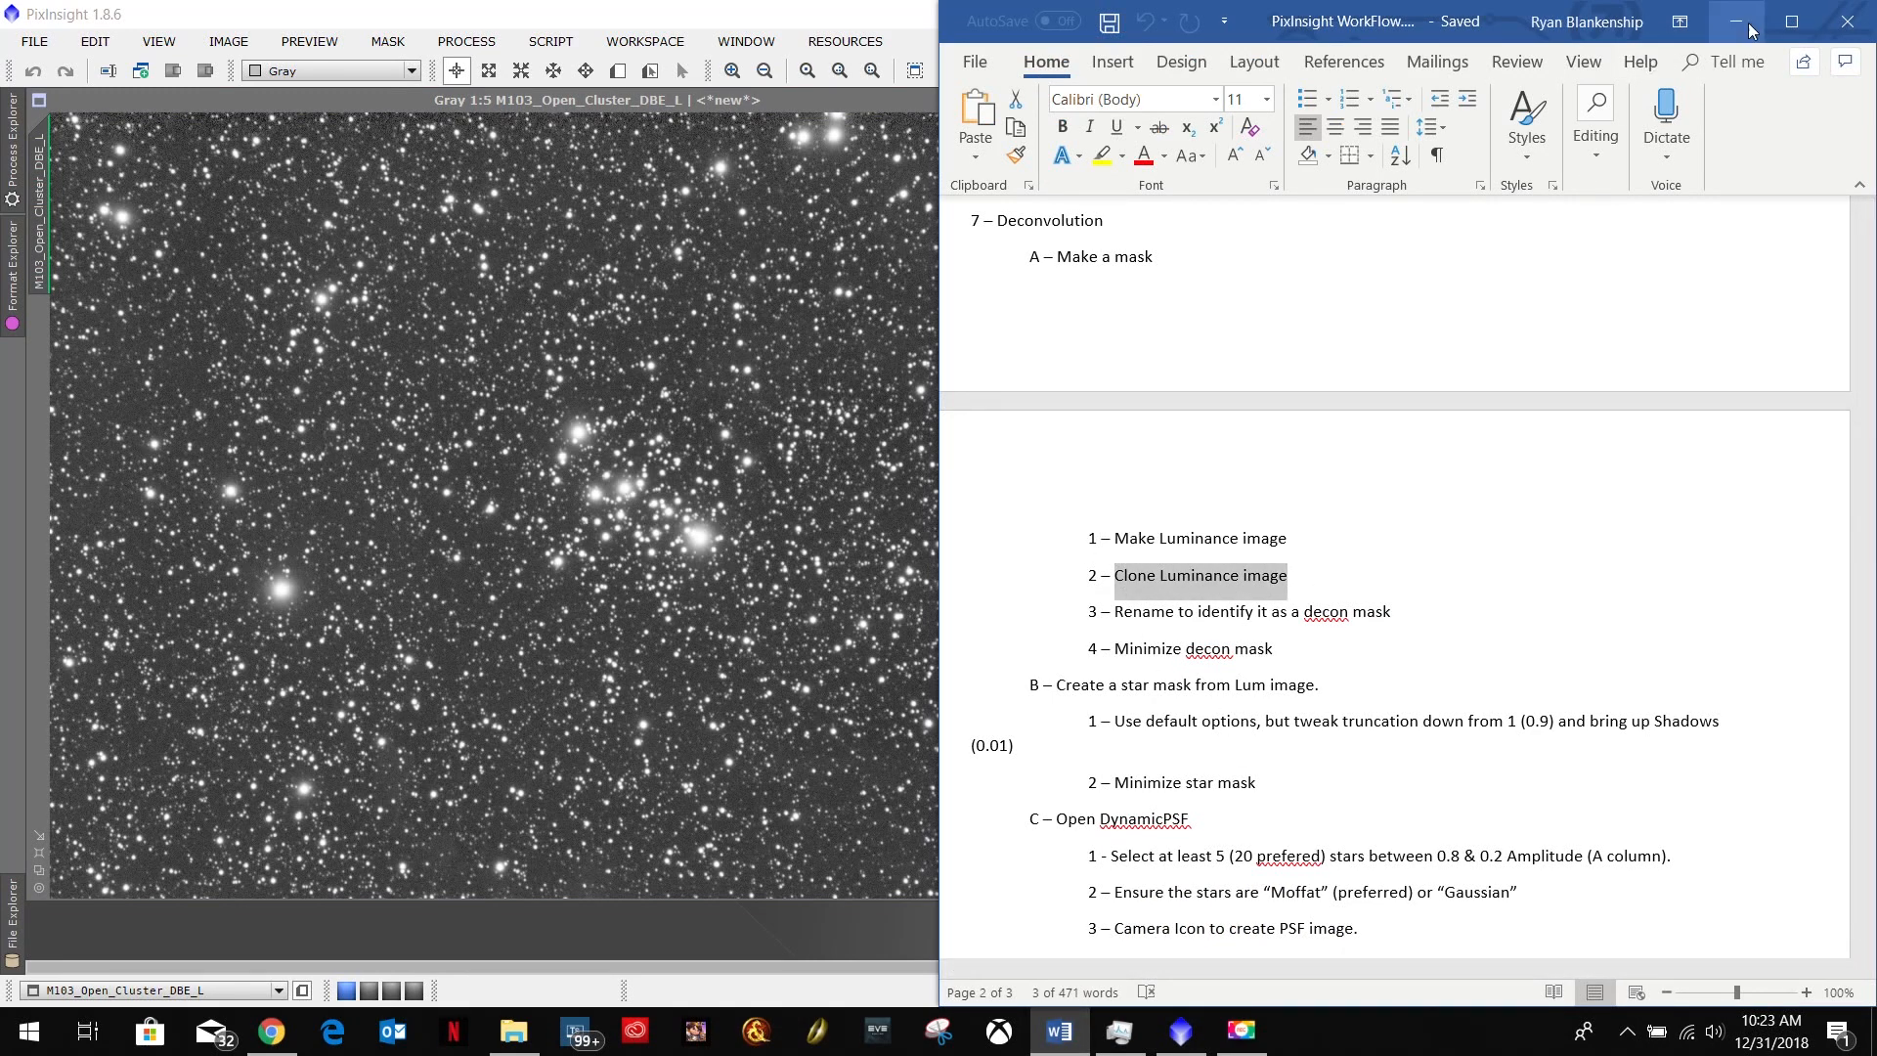
{"action": "left_click", "coordinate": [1737, 21]}
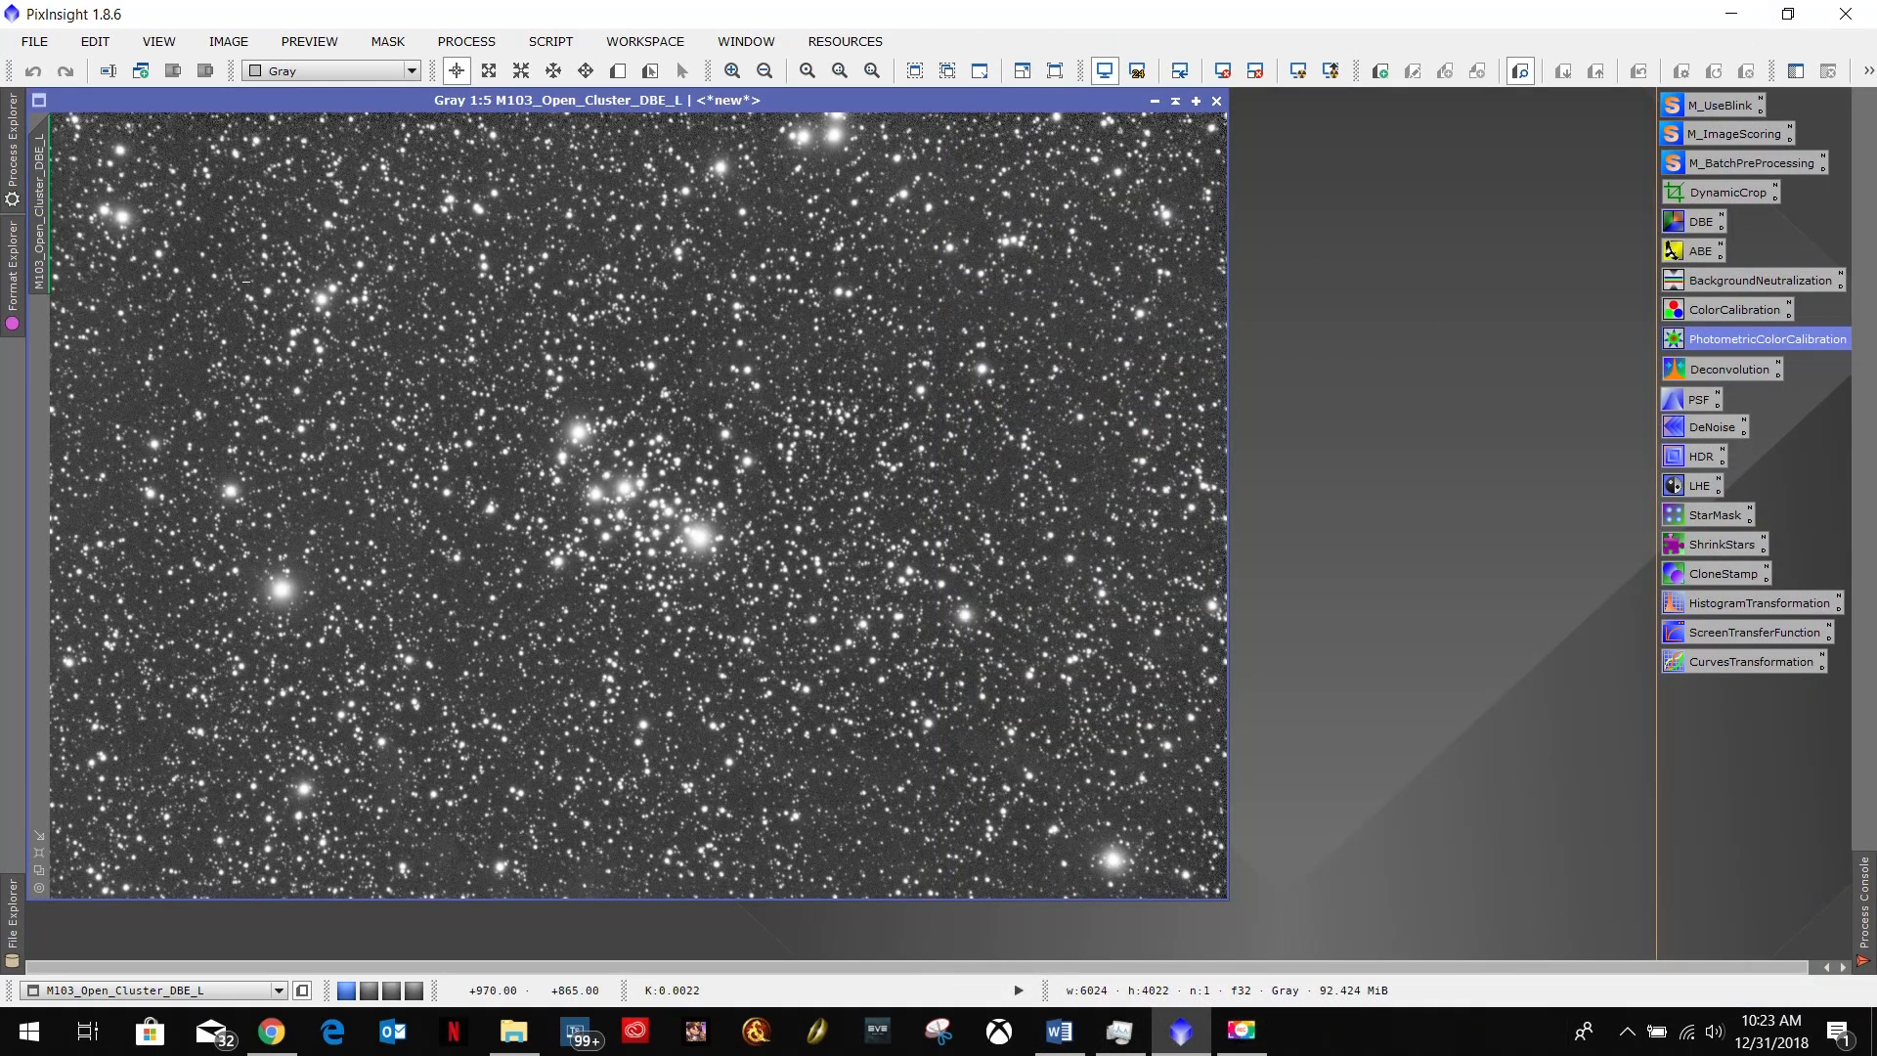
Clone the luminance image and enlarge the clone's window to 1:5, placing it overlapping the original luminance window.
{"action": "mouse_move", "coordinate": [44, 188]}
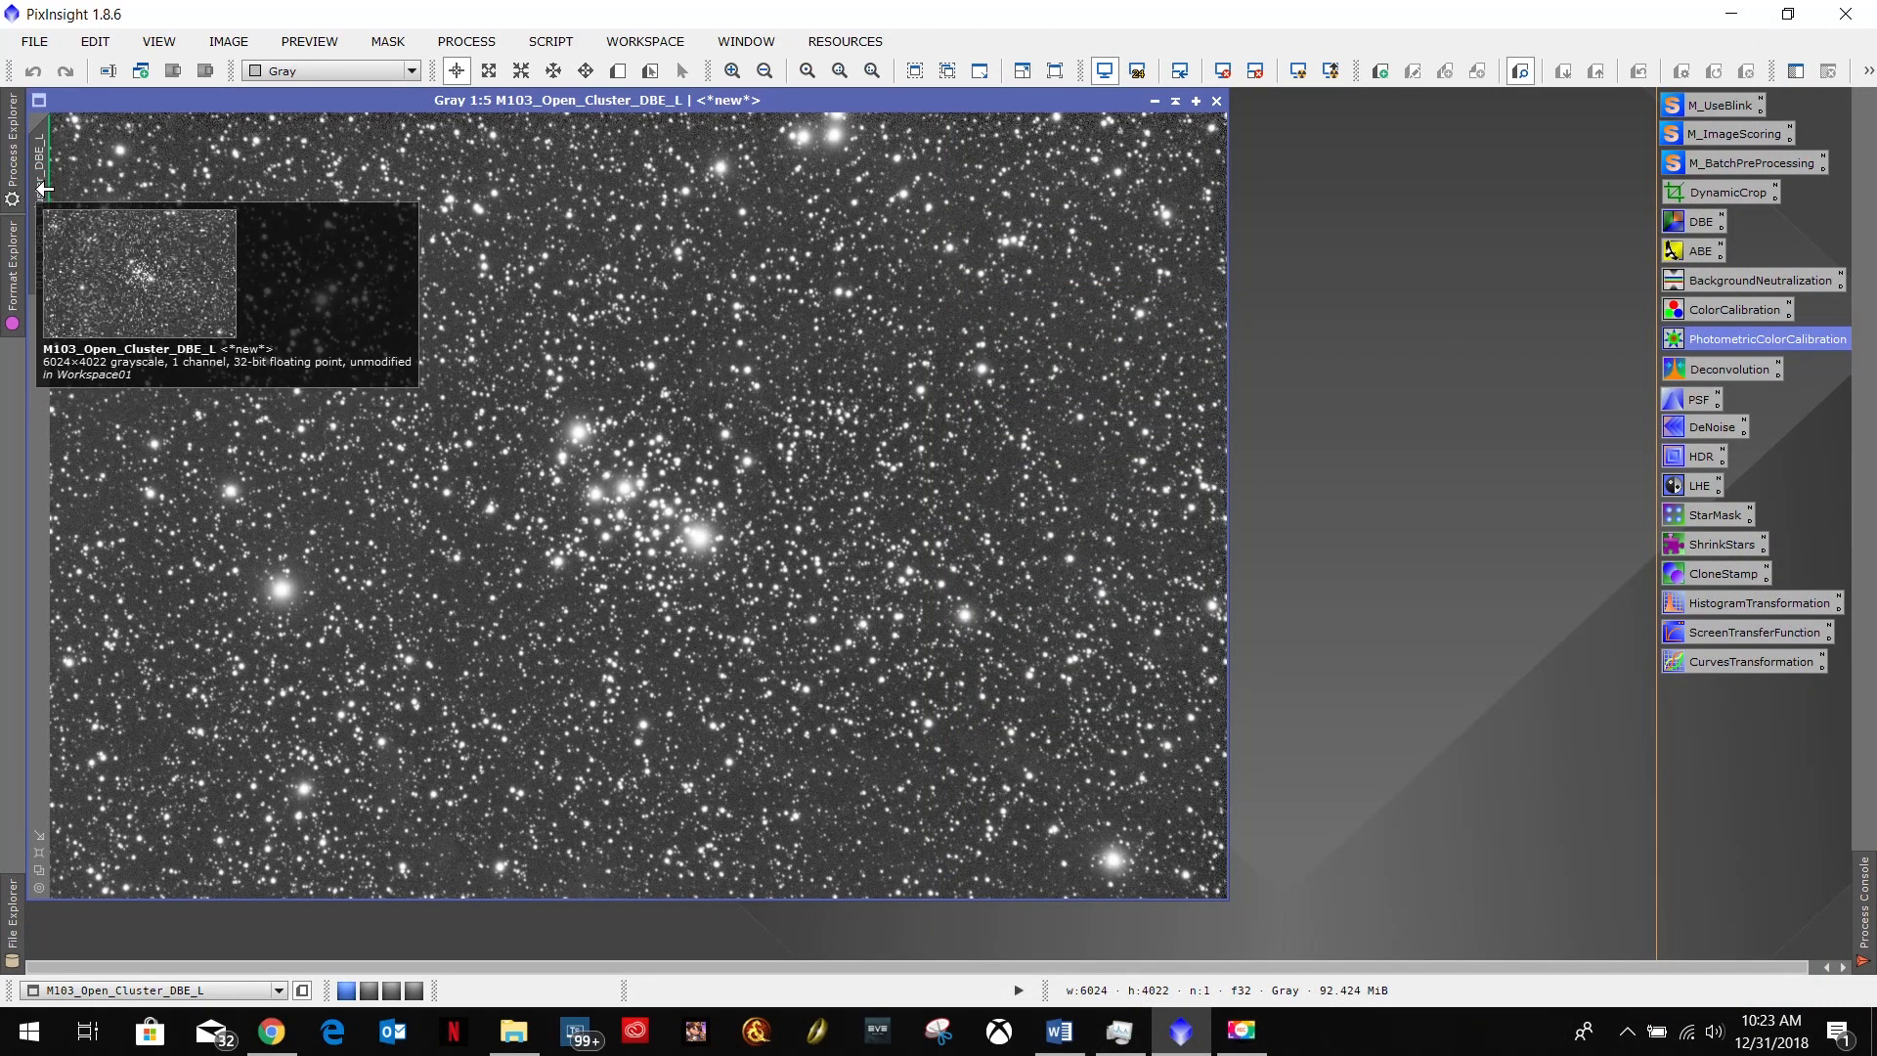
{"action": "mouse_move", "coordinate": [47, 225]}
{"action": "left_mouse_down"}
{"action": "mouse_move", "coordinate": [1229, 270]}
{"action": "mouse_move", "coordinate": [1399, 236]}
{"action": "mouse_move", "coordinate": [1500, 271]}
{"action": "mouse_move", "coordinate": [1429, 307]}
{"action": "mouse_move", "coordinate": [1351, 296]}
{"action": "mouse_move", "coordinate": [1336, 337]}
{"action": "mouse_move", "coordinate": [1365, 350]}
{"action": "left_mouse_up"}
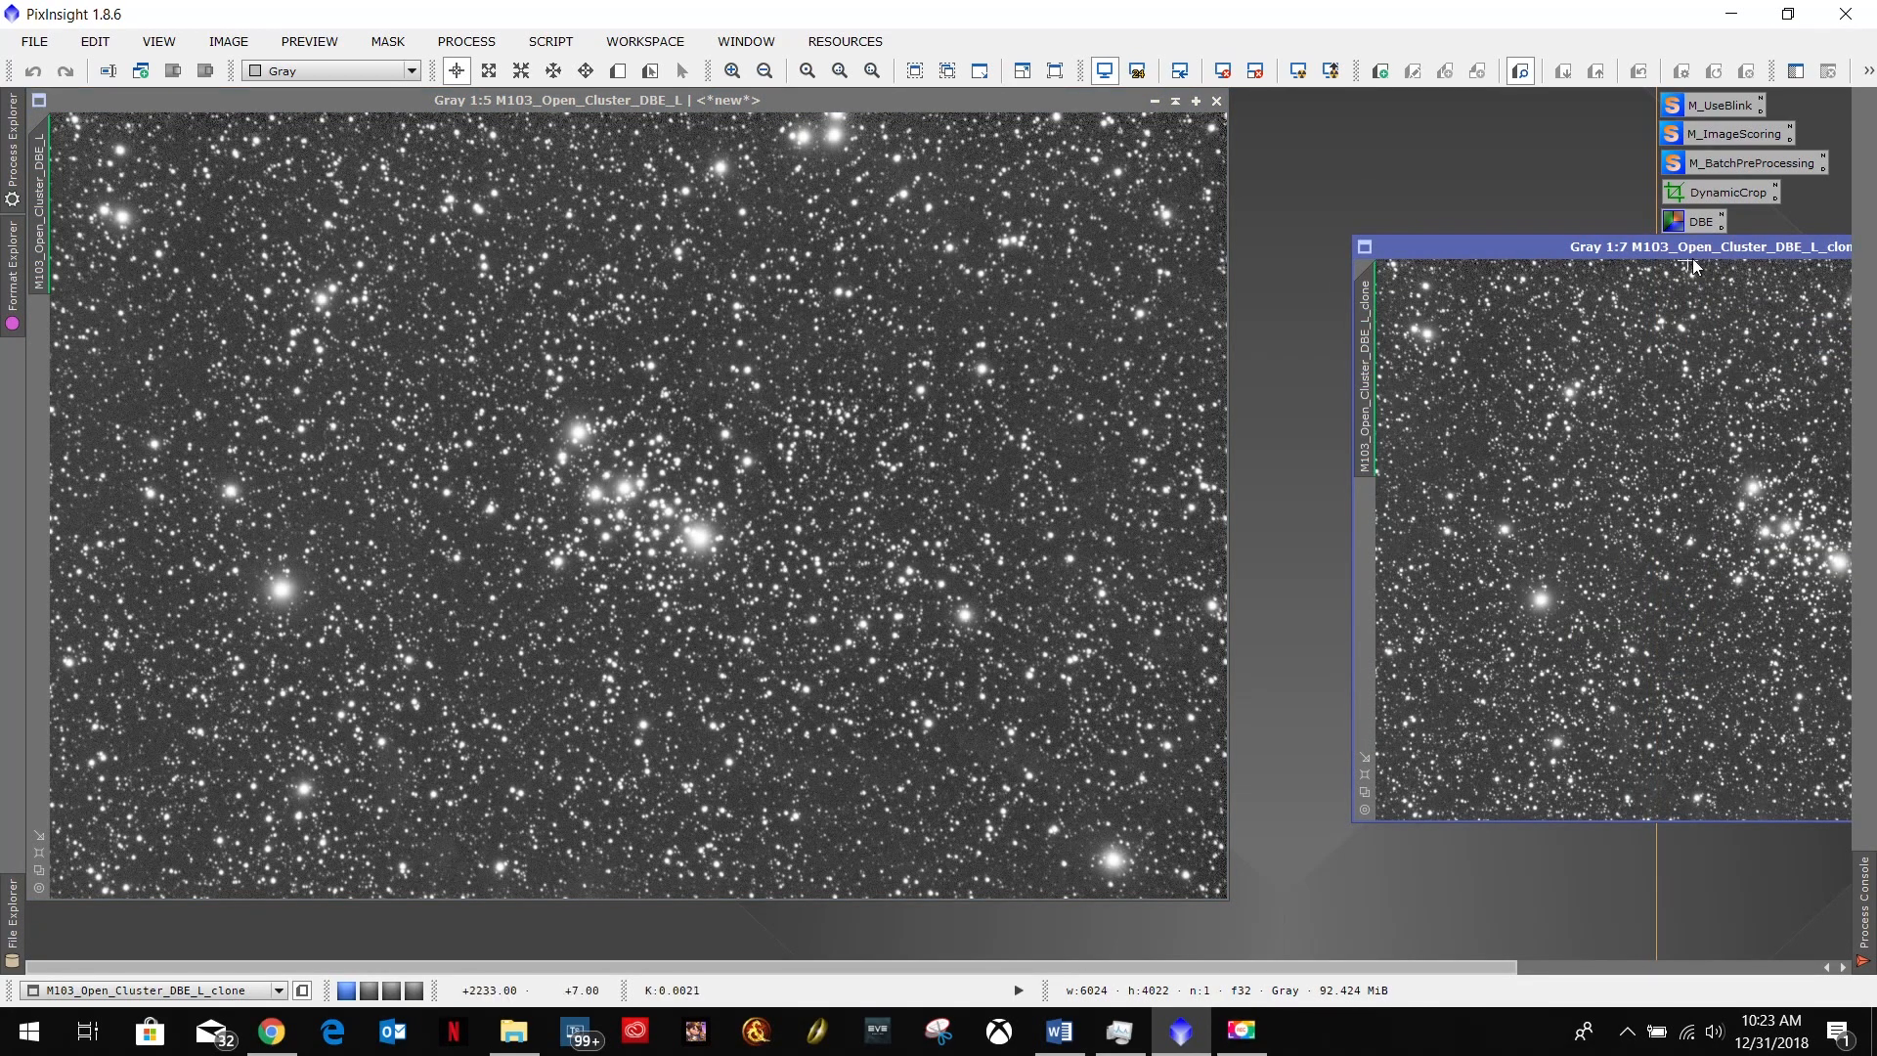
{"action": "mouse_move", "coordinate": [1715, 248]}
{"action": "left_mouse_down"}
{"action": "mouse_move", "coordinate": [900, 274]}
{"action": "mouse_move", "coordinate": [631, 229]}
{"action": "left_mouse_up"}
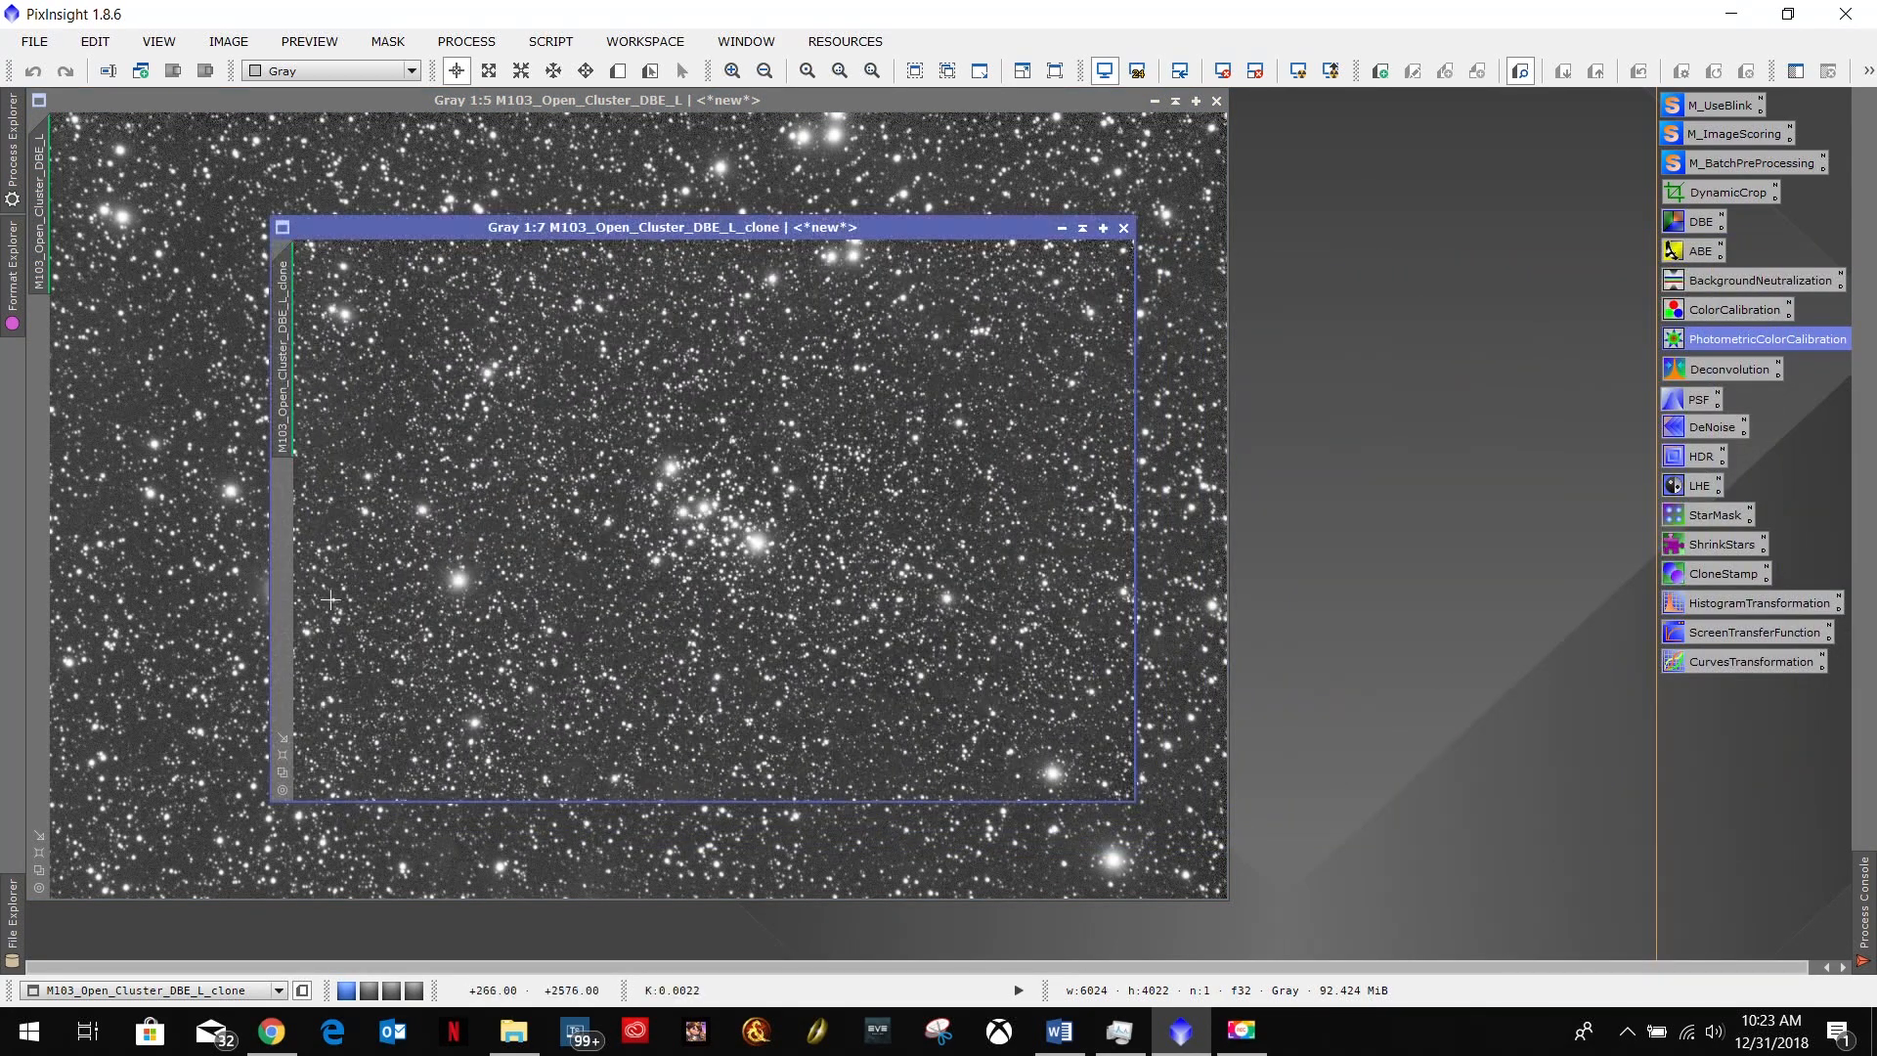
{"action": "left_click", "coordinate": [284, 755]}
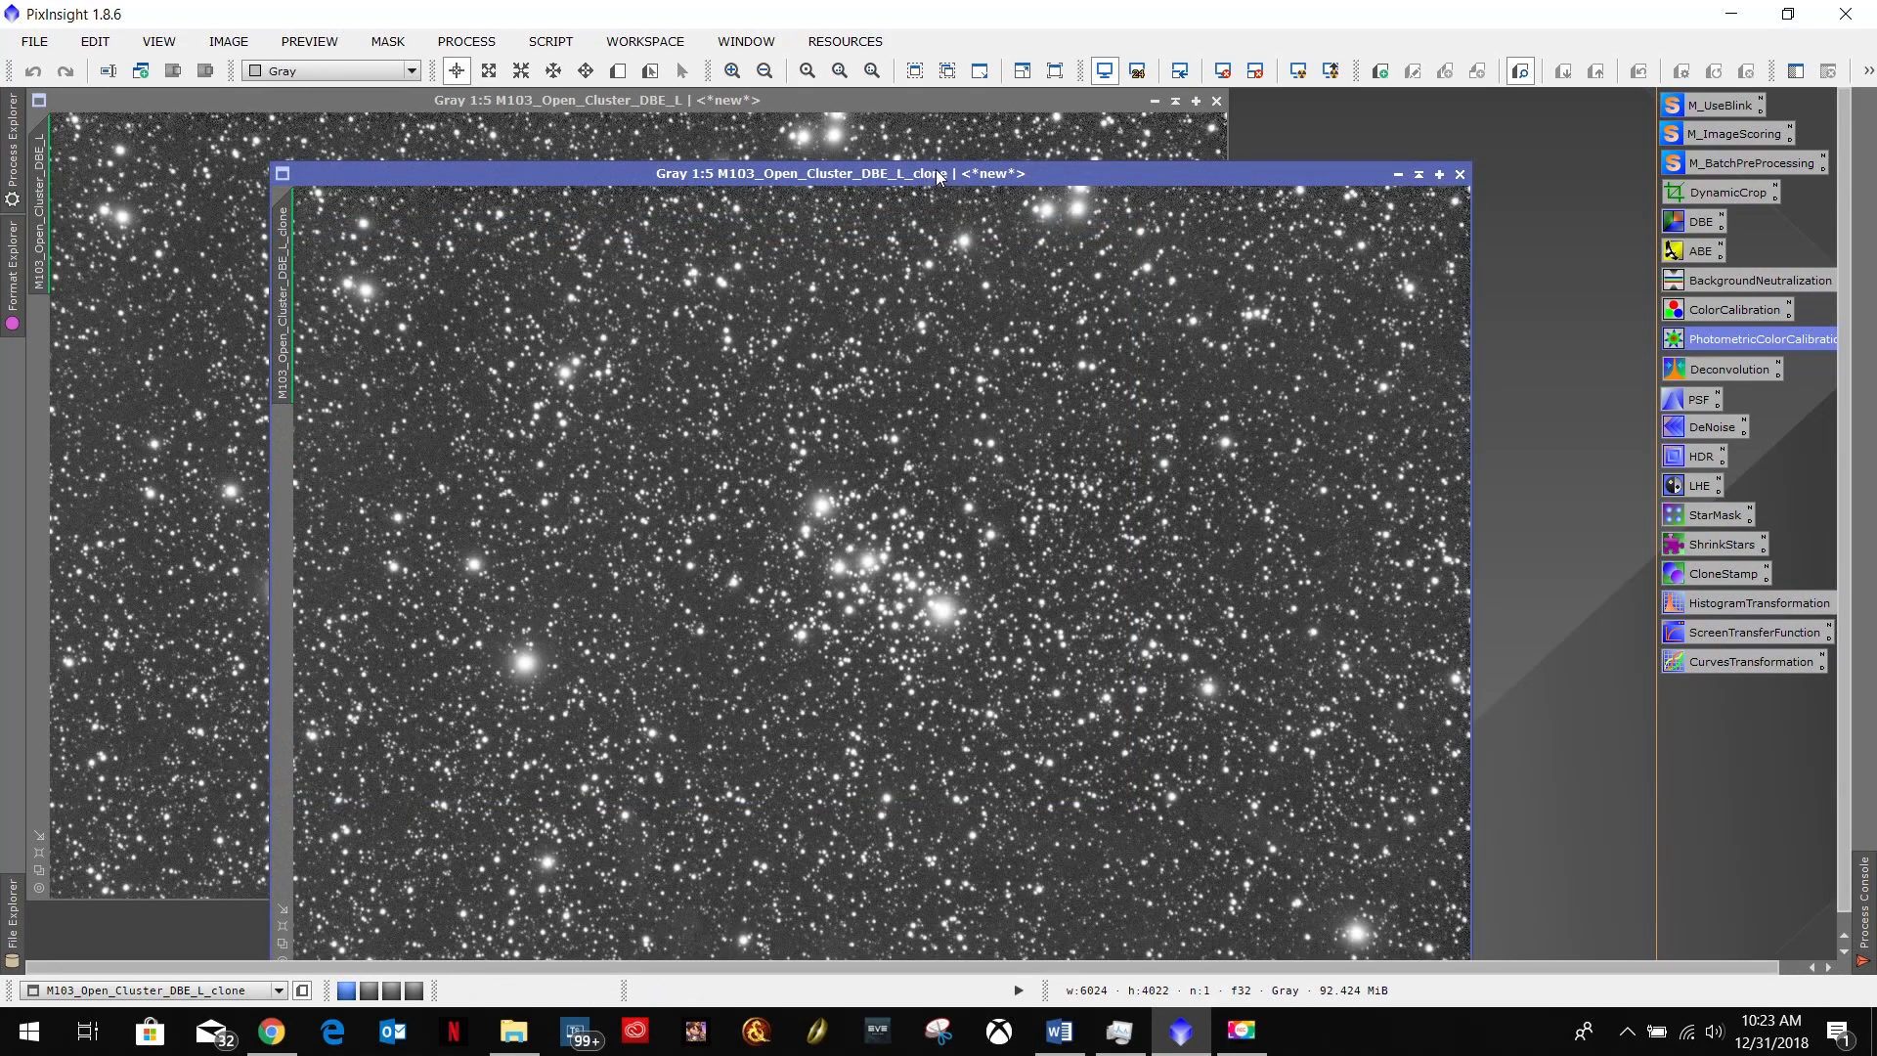
{"action": "left_click_drag", "start_coordinate": [1099, 171], "coordinate": [1113, 123]}
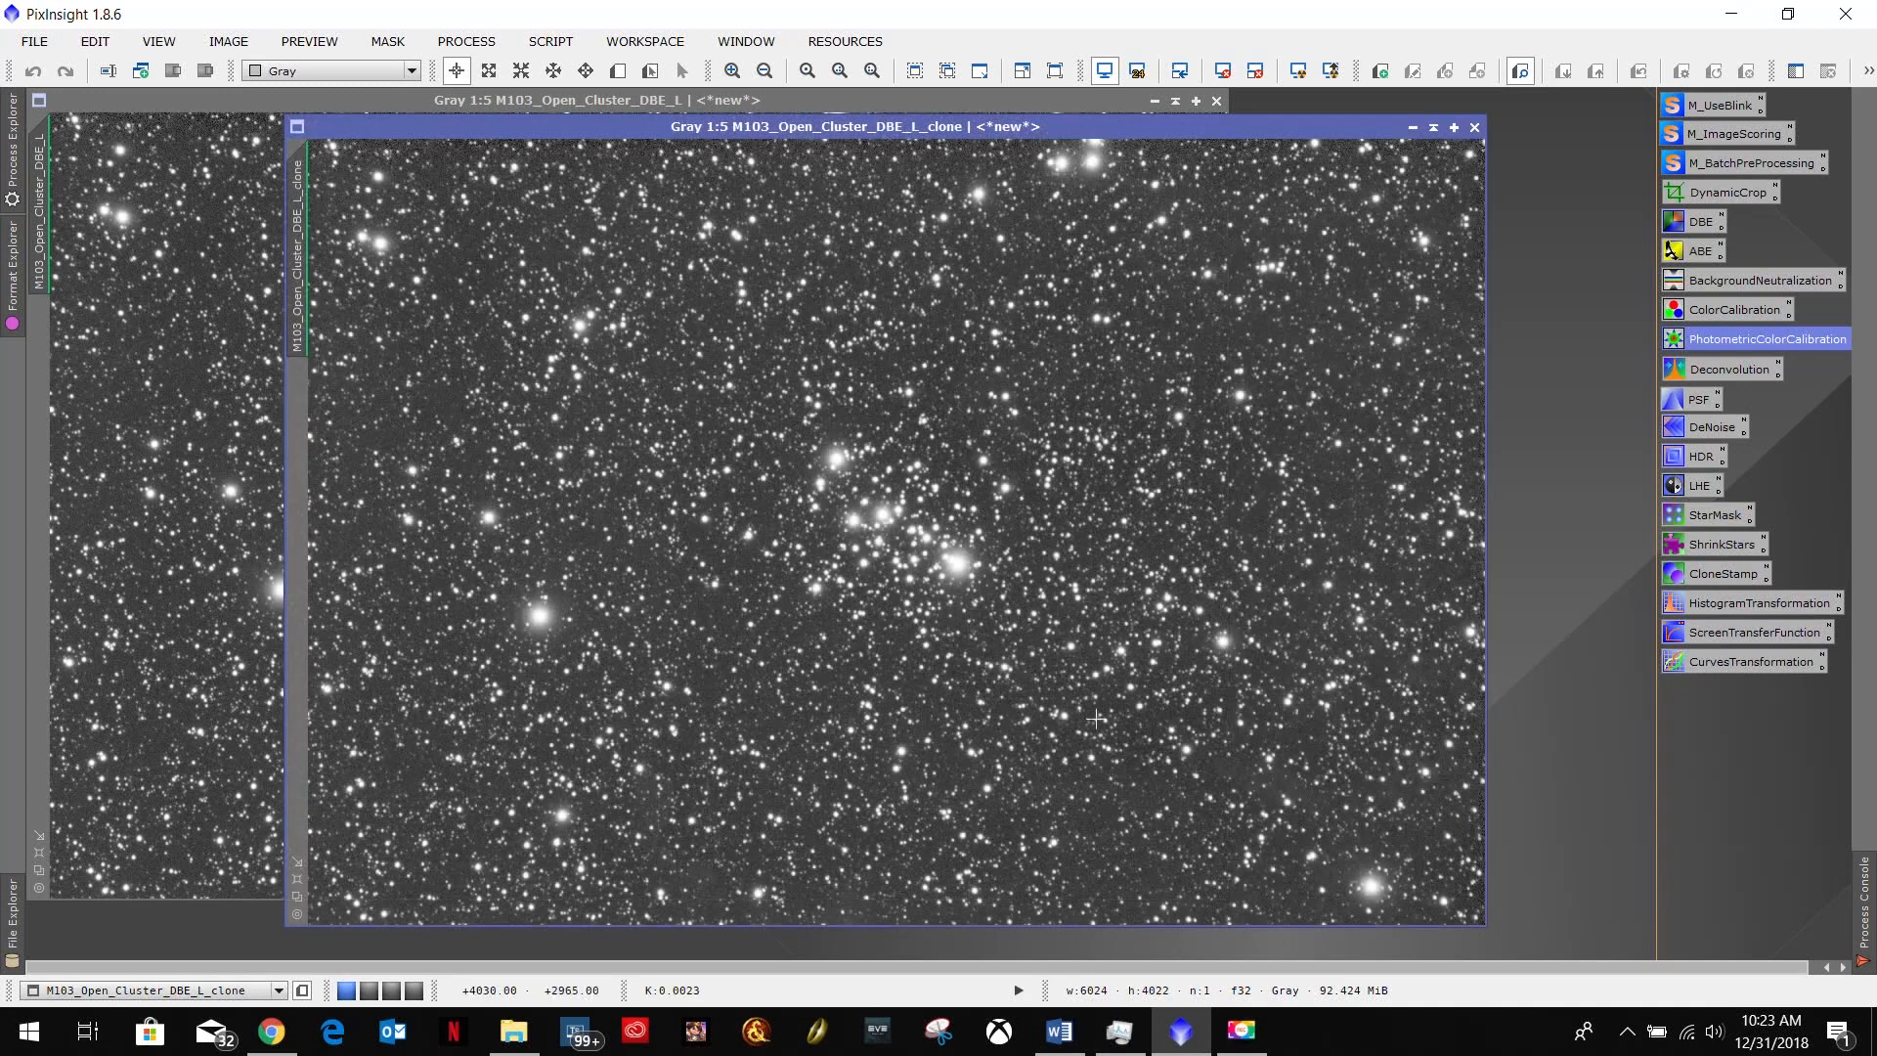
Switch to the Word notes, highlight the item on renaming the clone as a decon mask, and return to PixInsight.
{"action": "left_click", "coordinate": [1069, 1045]}
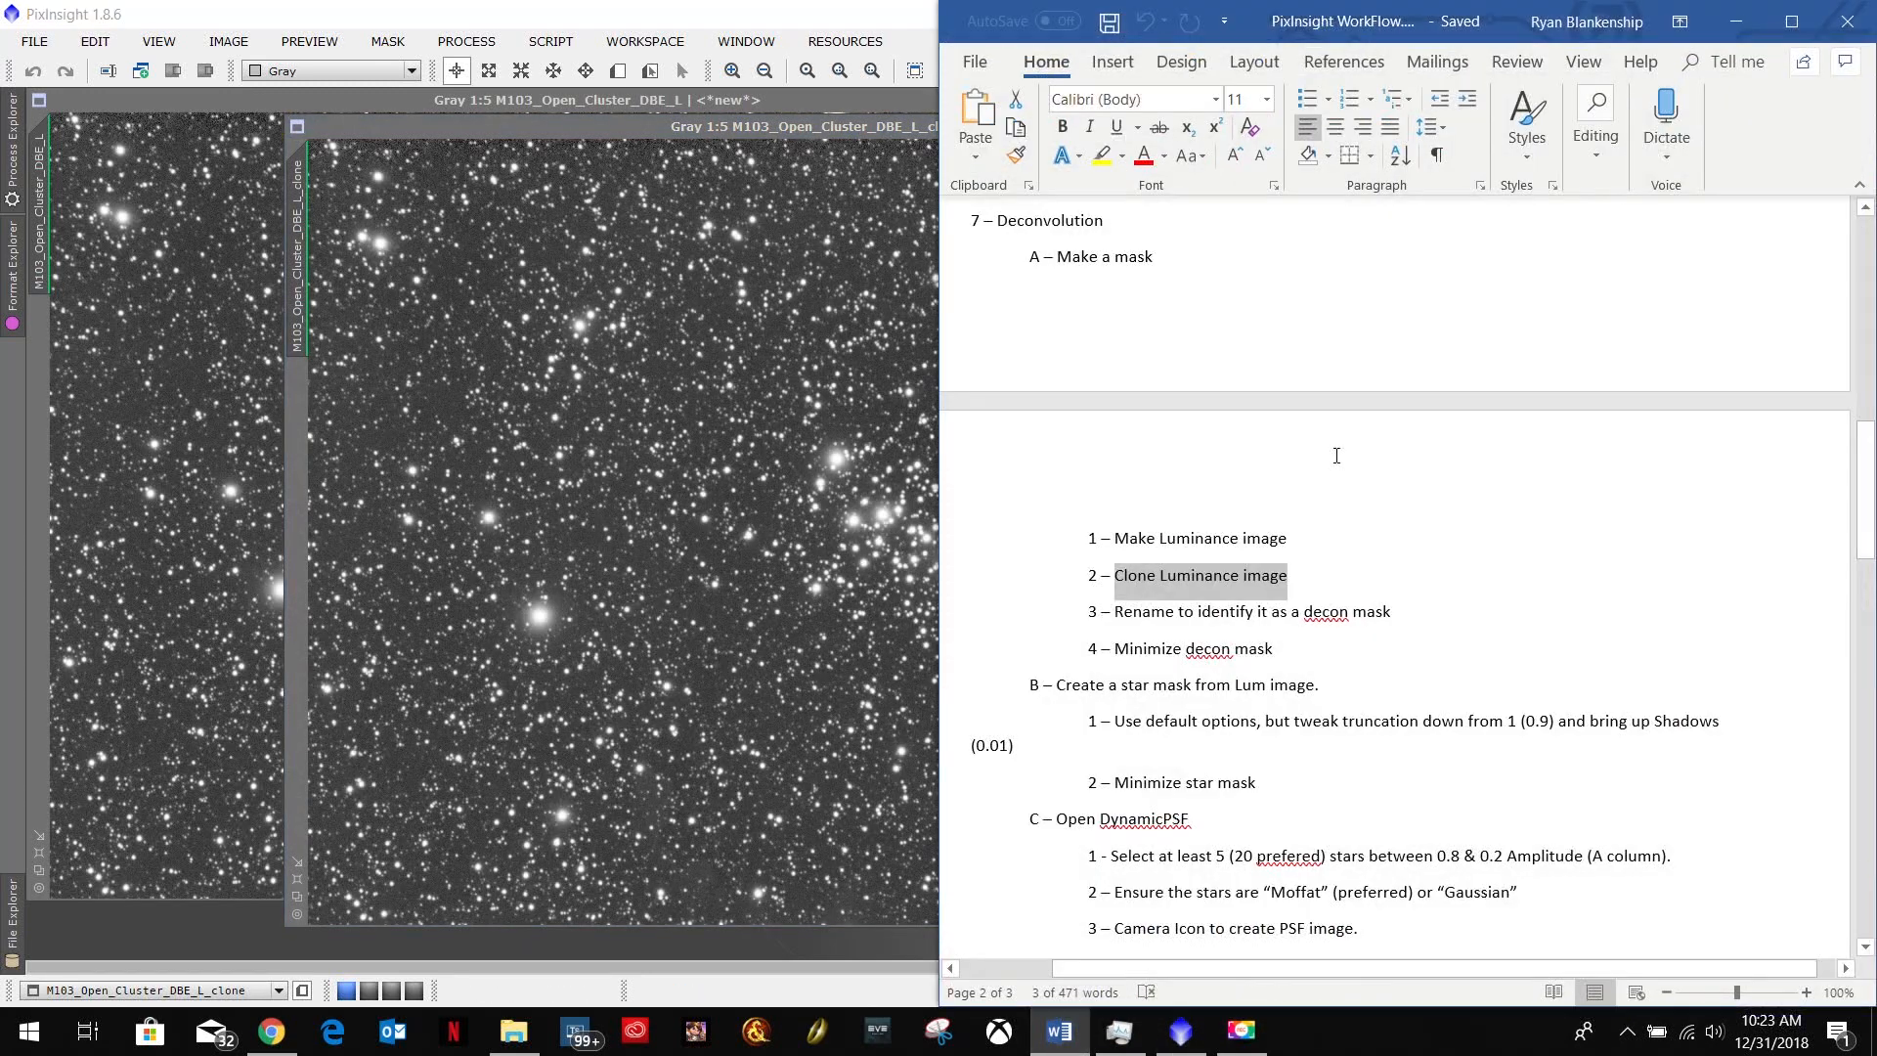
{"action": "left_click_drag", "start_coordinate": [1406, 612], "coordinate": [1151, 611]}
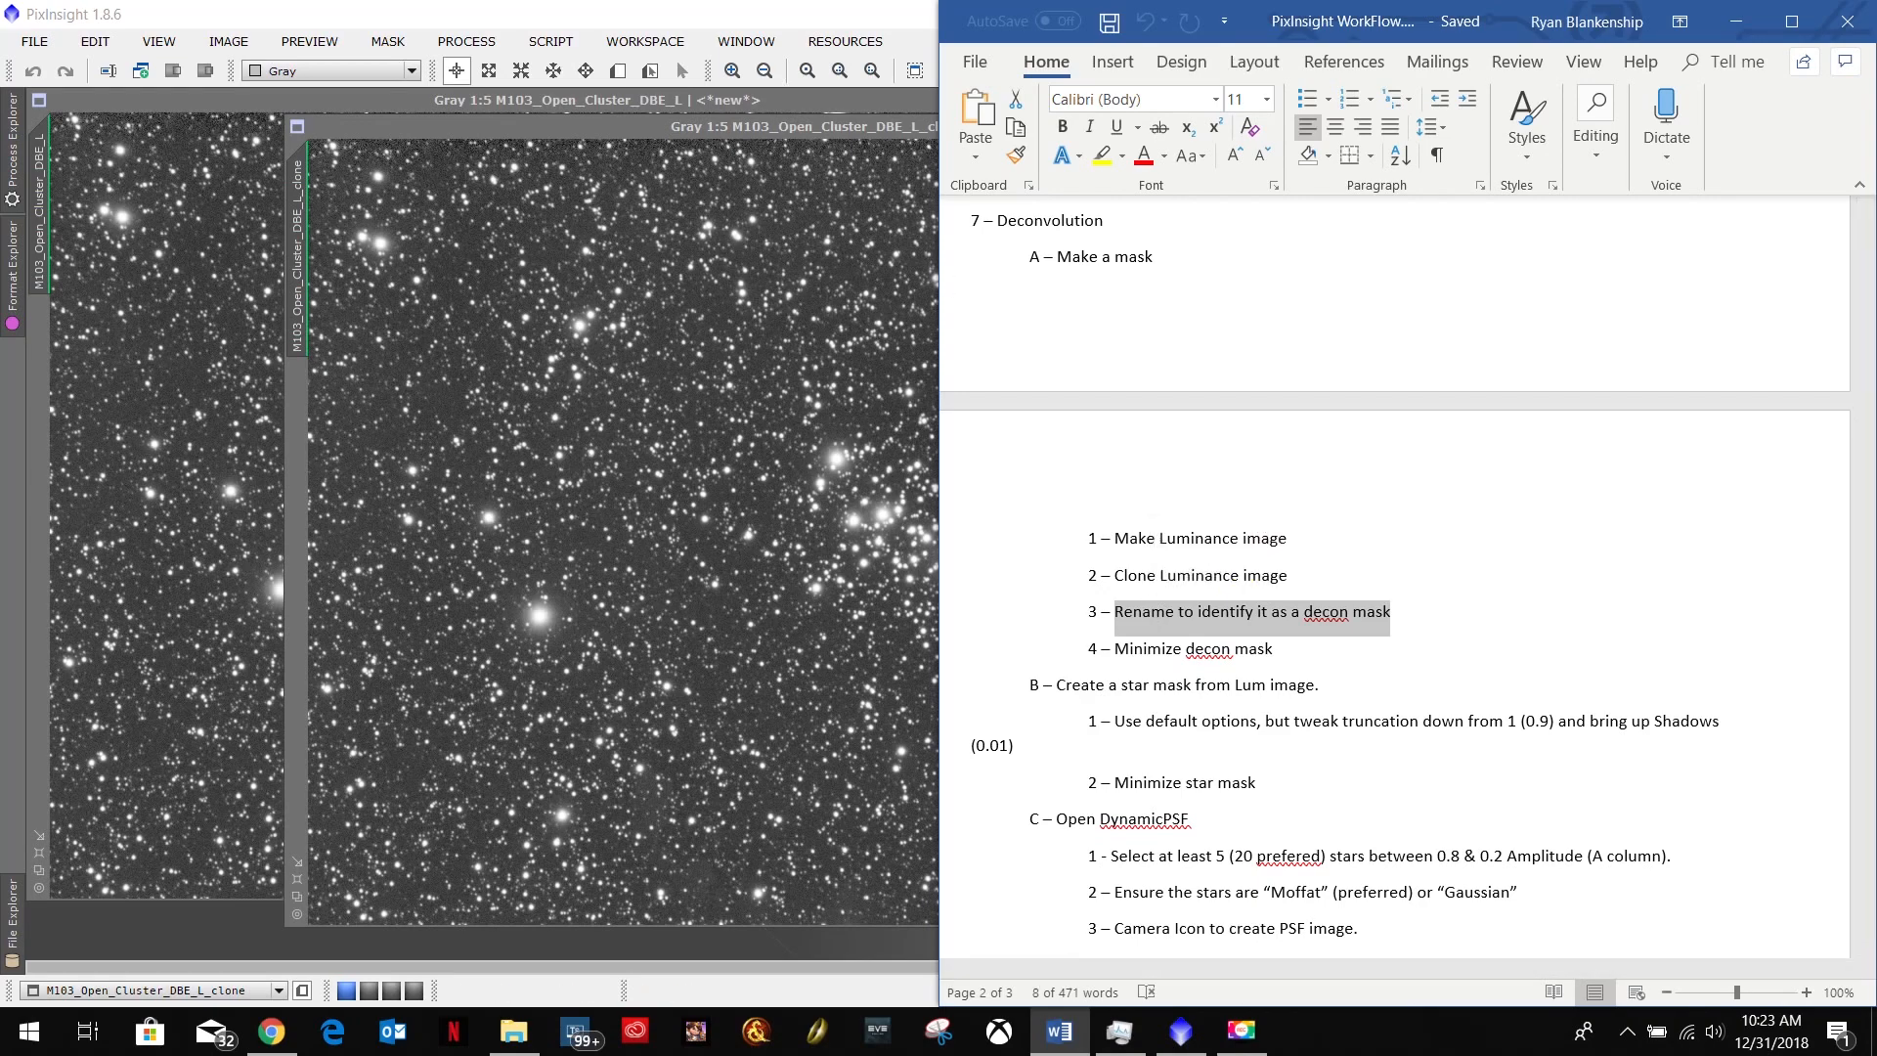
{"action": "left_click", "coordinate": [571, 125]}
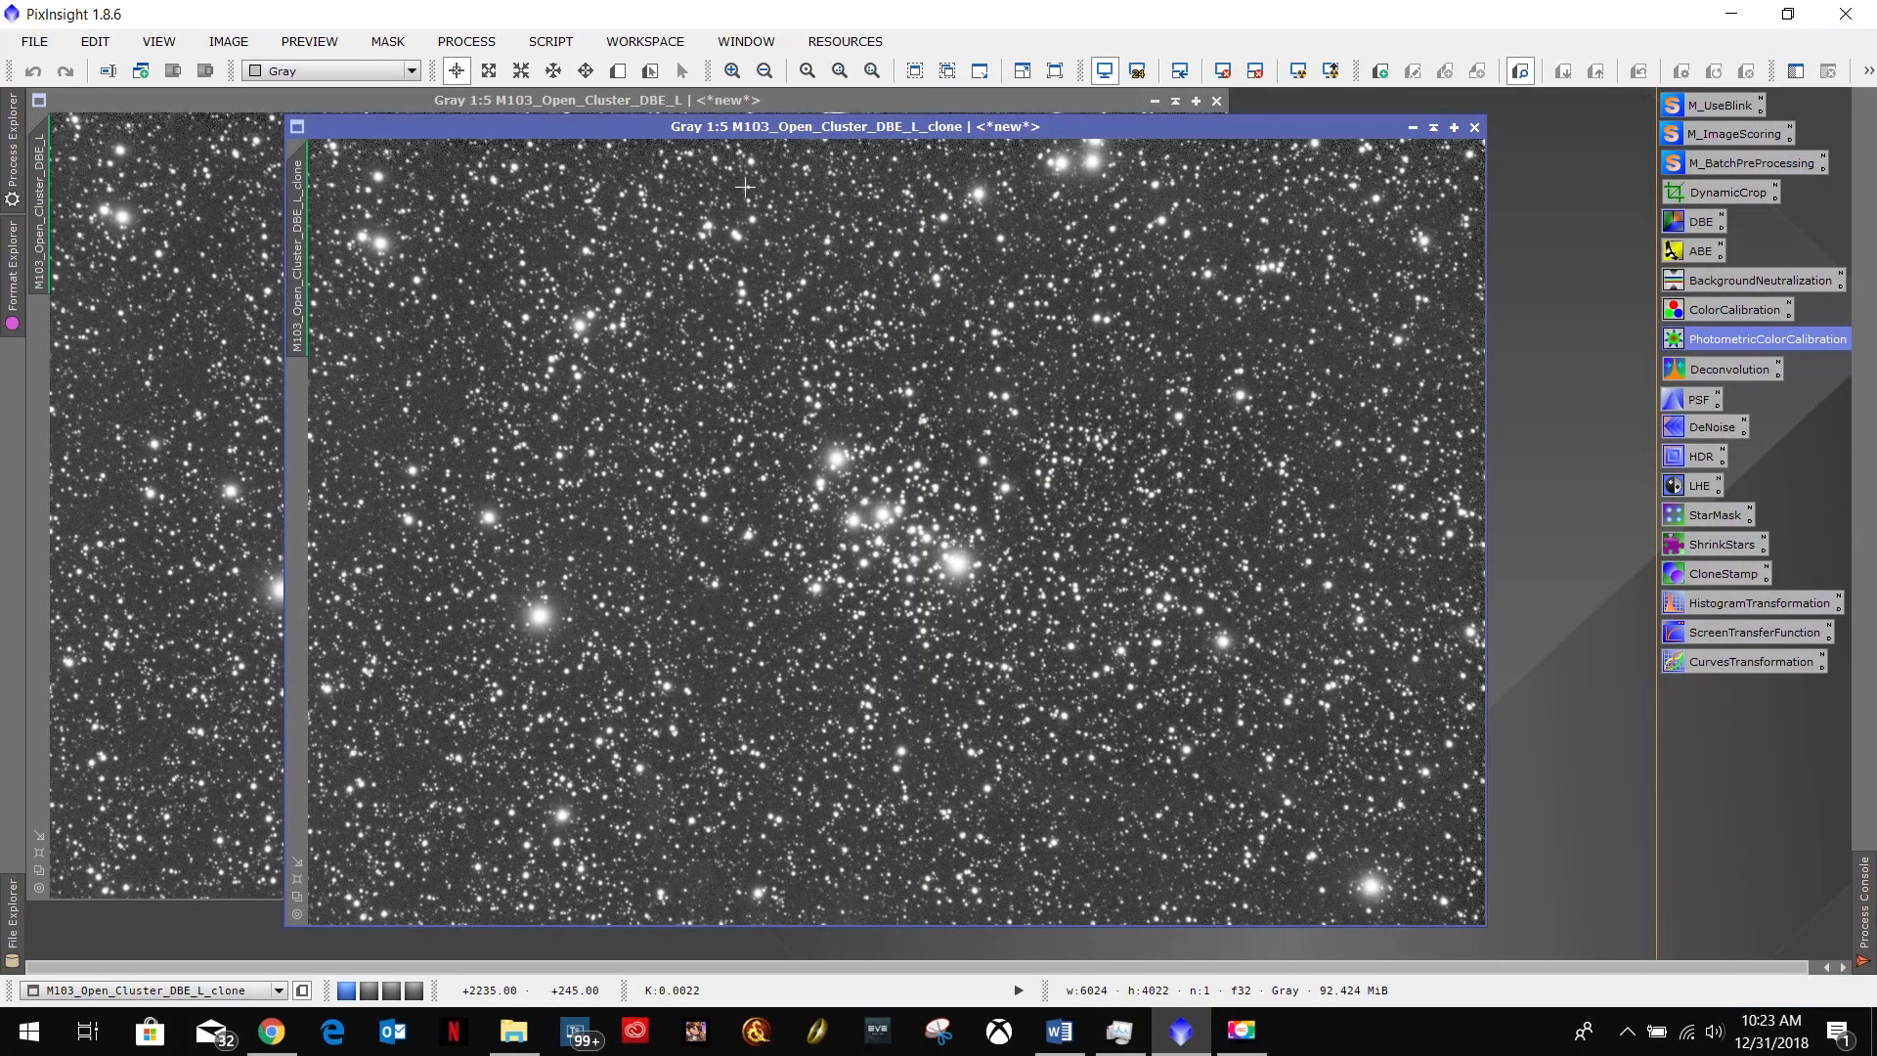
Rename the cloned luminance image to M103_Open_Cluster_DBE_L_DeconMask.
{"action": "right_click", "coordinate": [298, 251]}
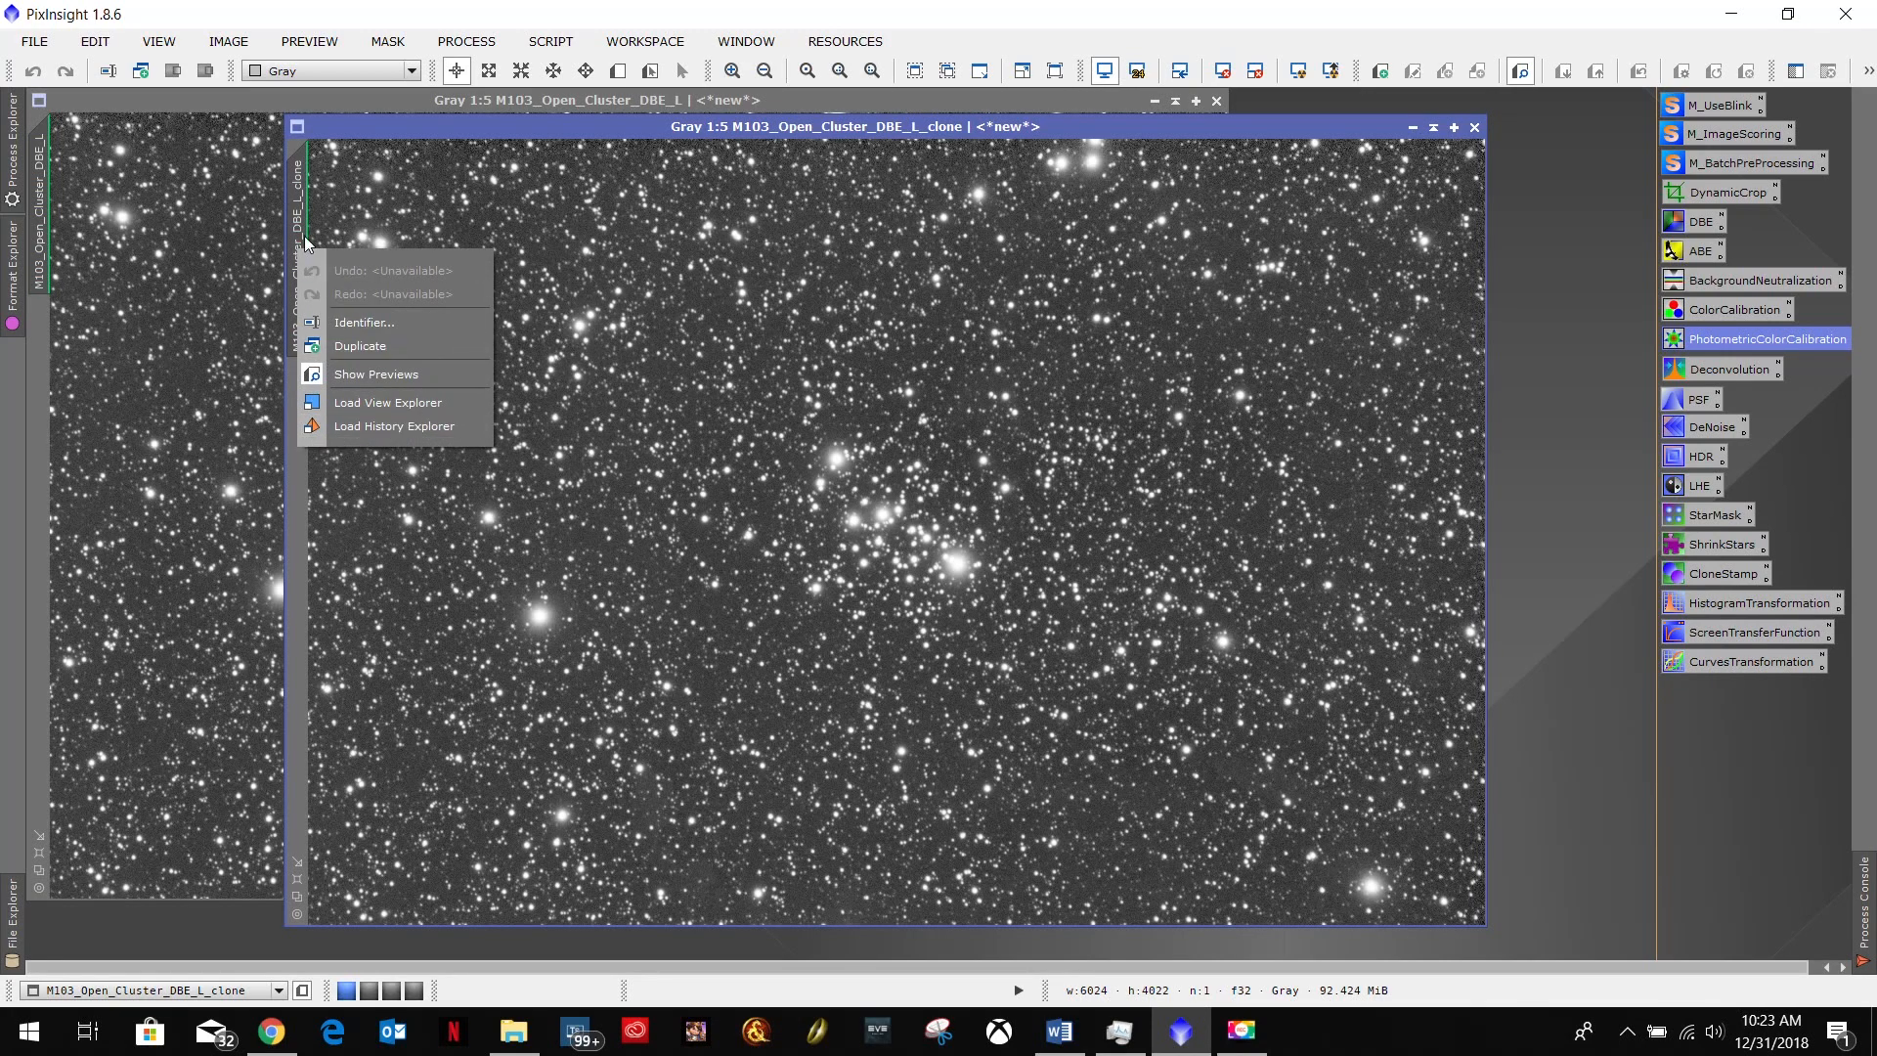
{"action": "left_click", "coordinate": [301, 212]}
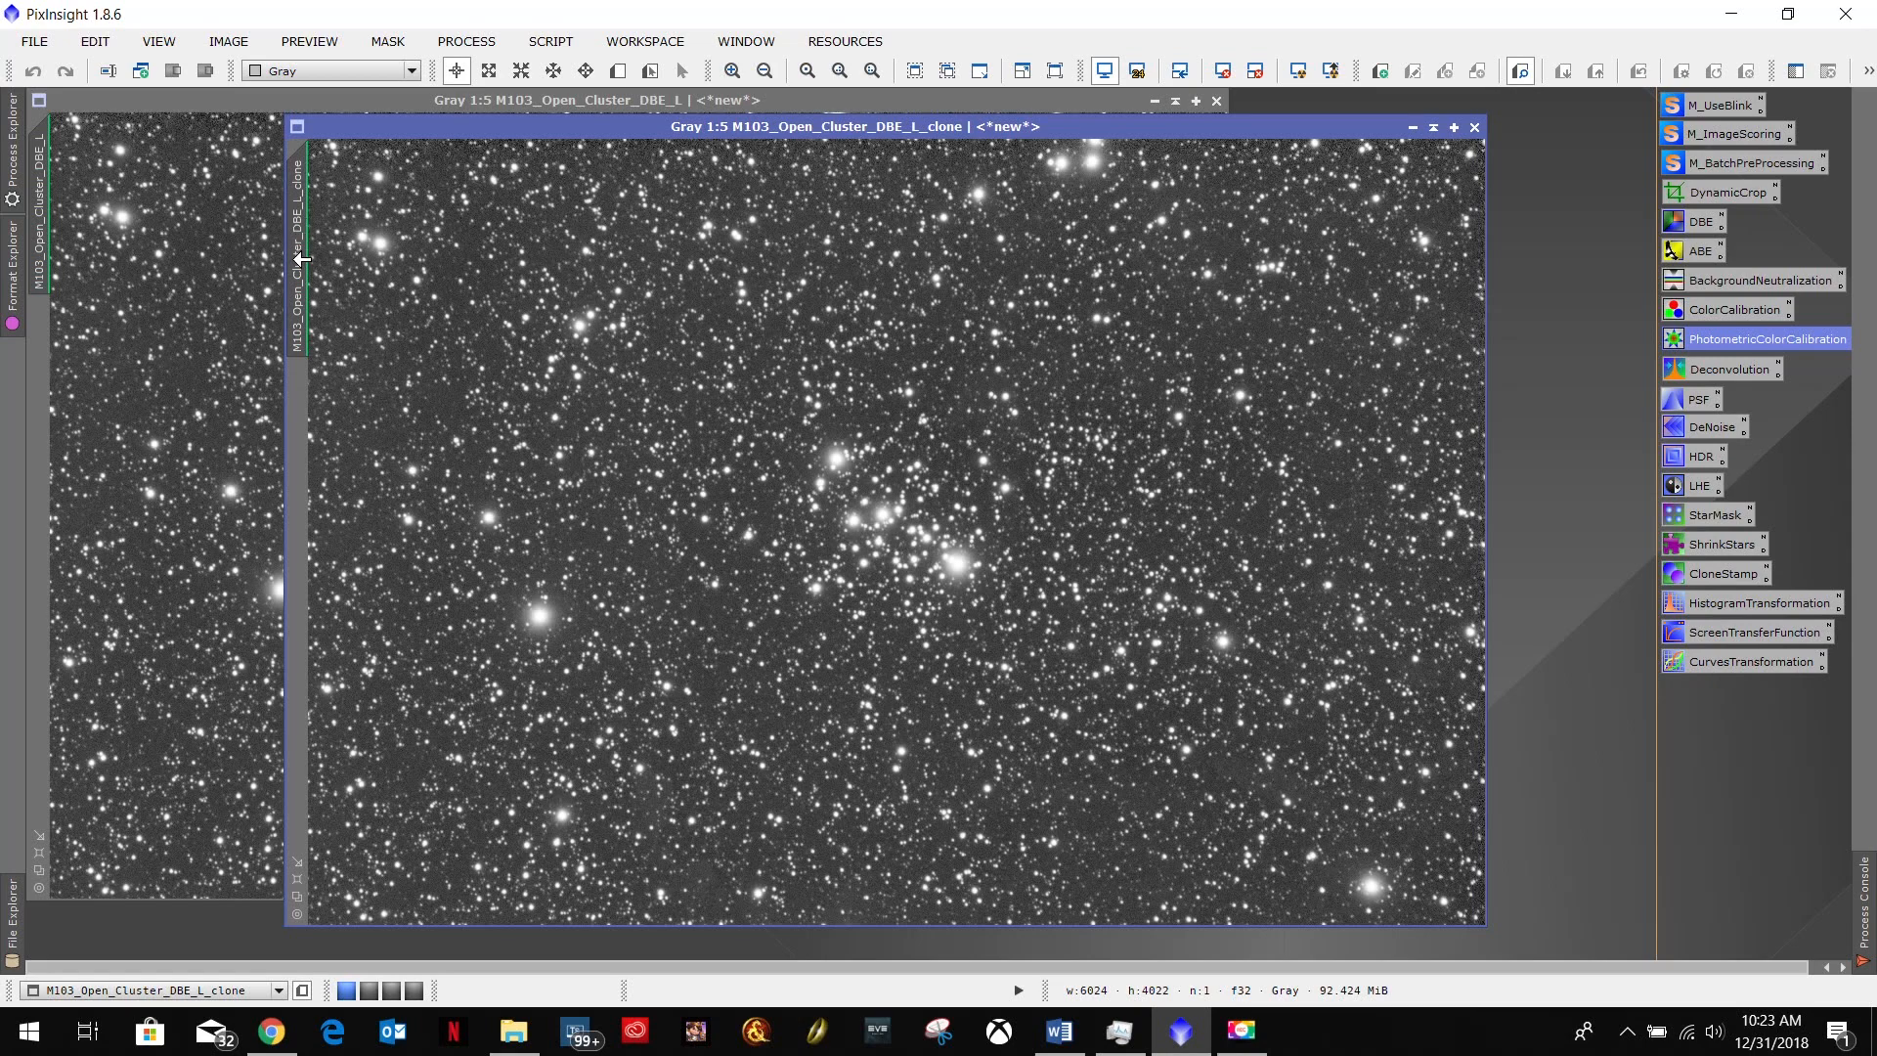
{"action": "mouse_move", "coordinate": [302, 251]}
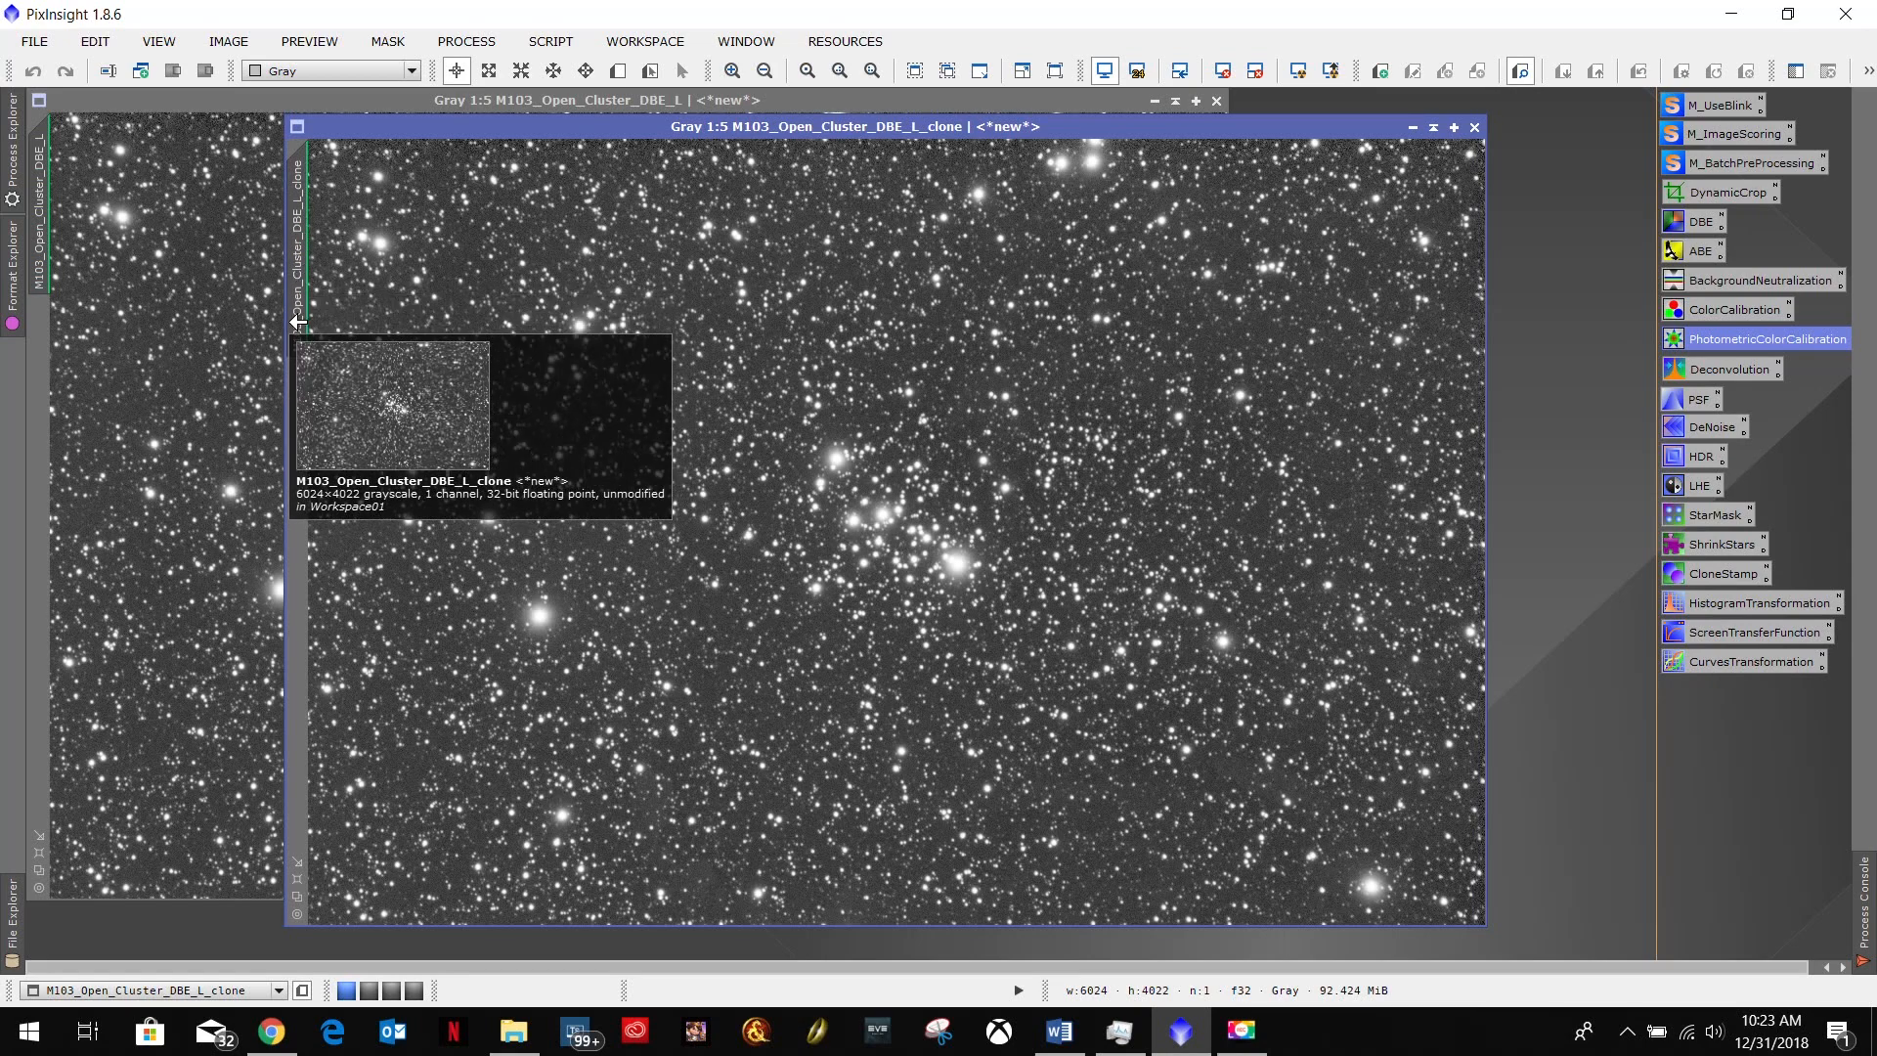
{"action": "double_click", "coordinate": [302, 245]}
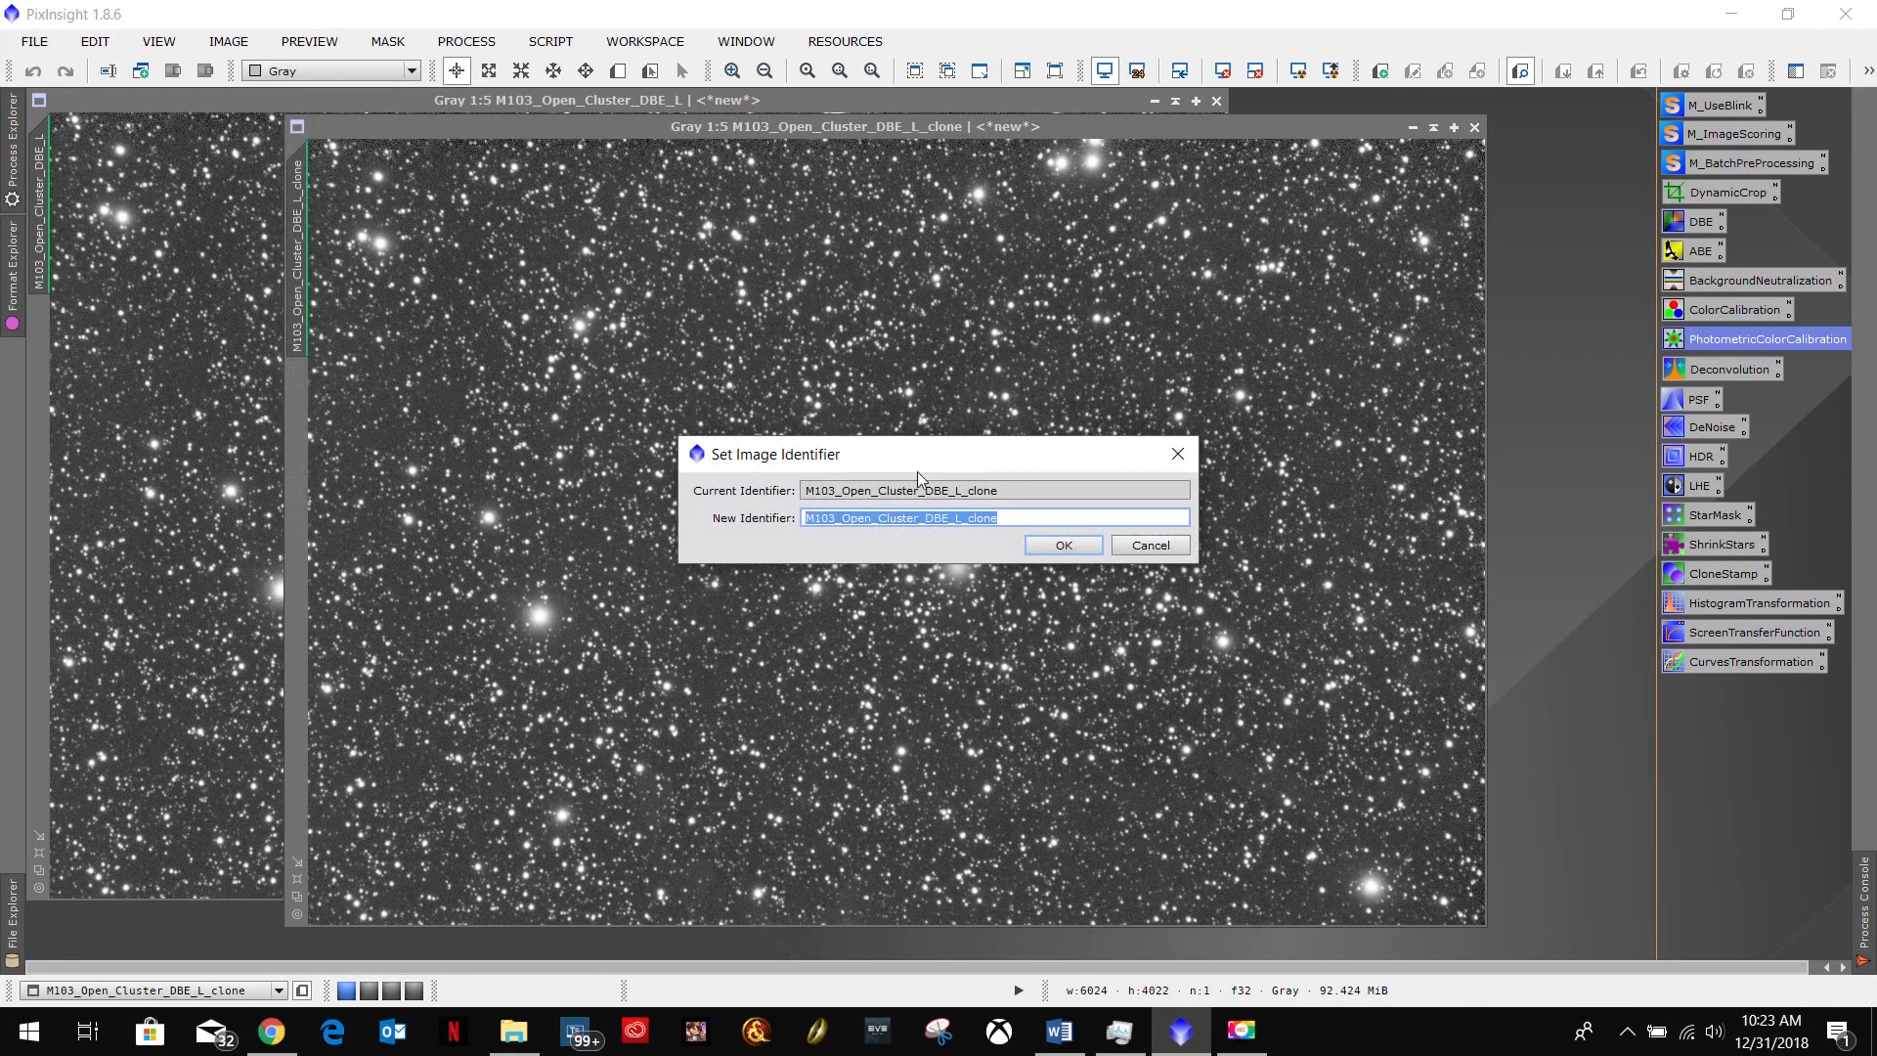
{"action": "left_click", "coordinate": [1018, 512]}
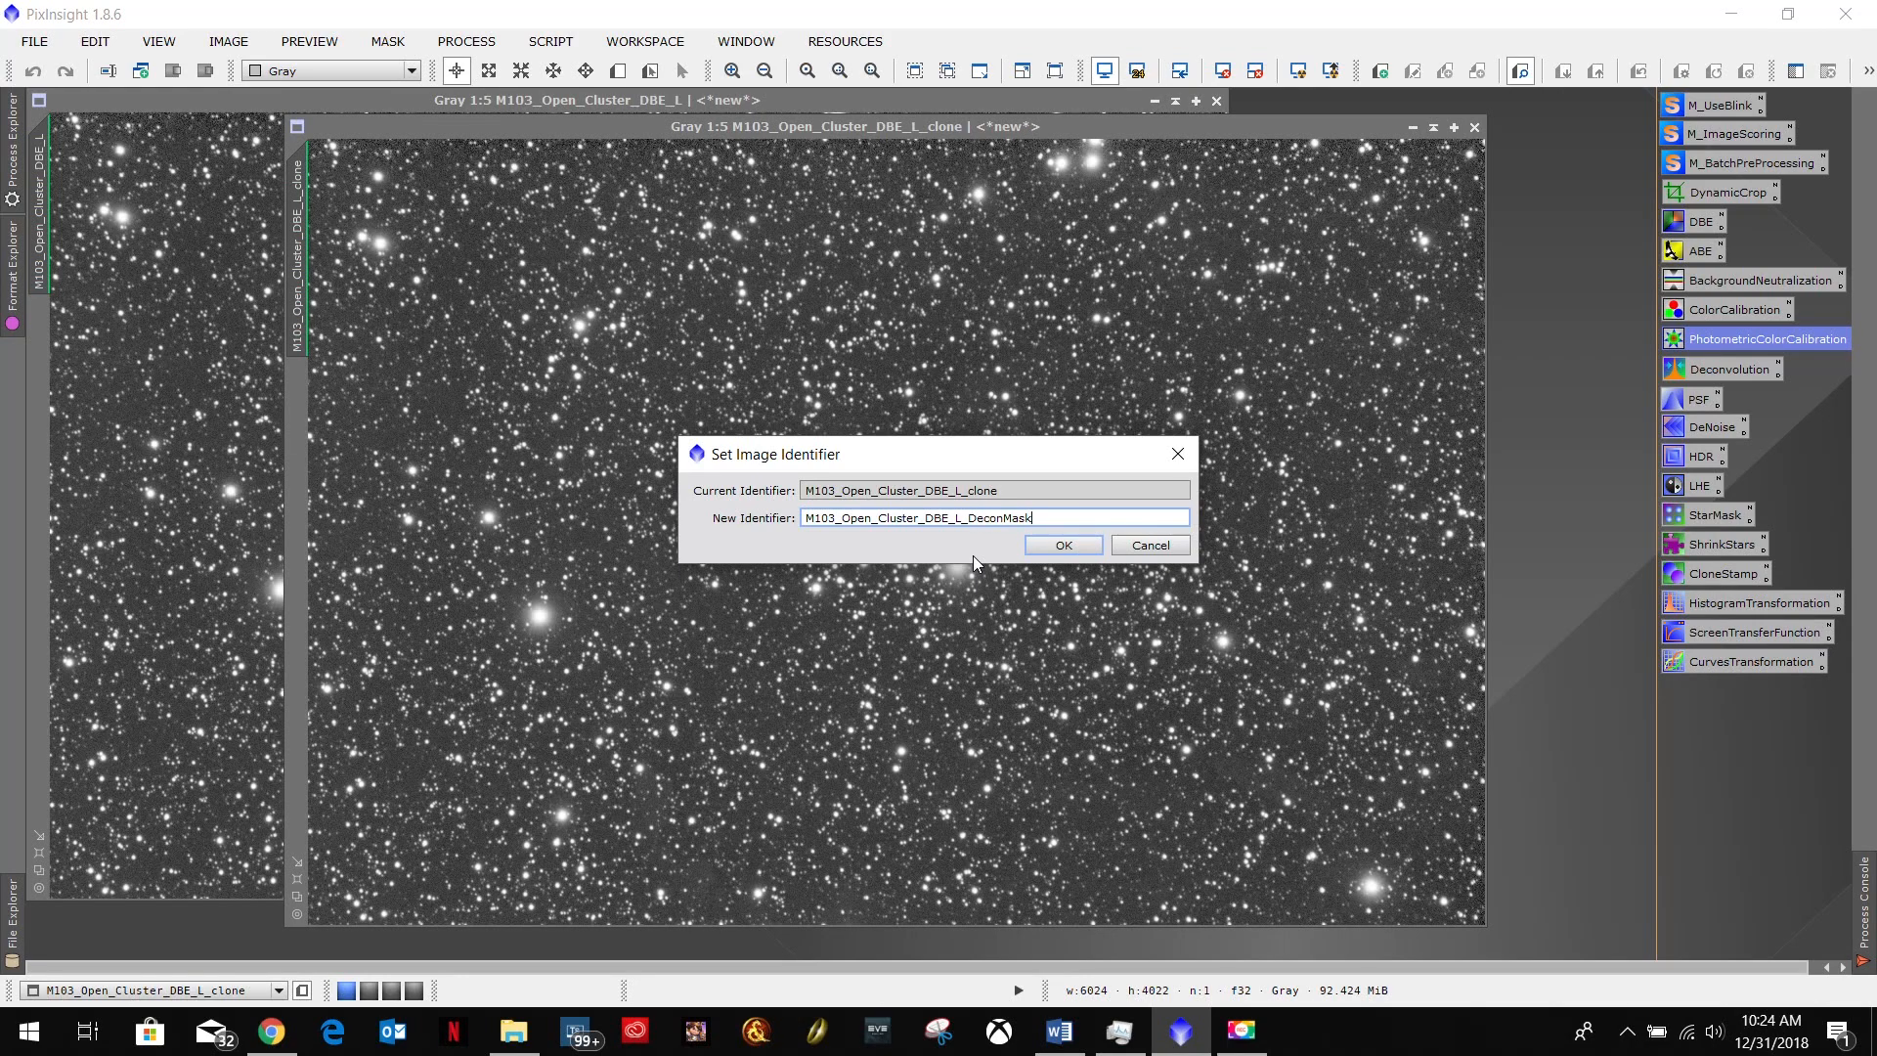
{"action": "left_click", "coordinate": [1064, 545]}
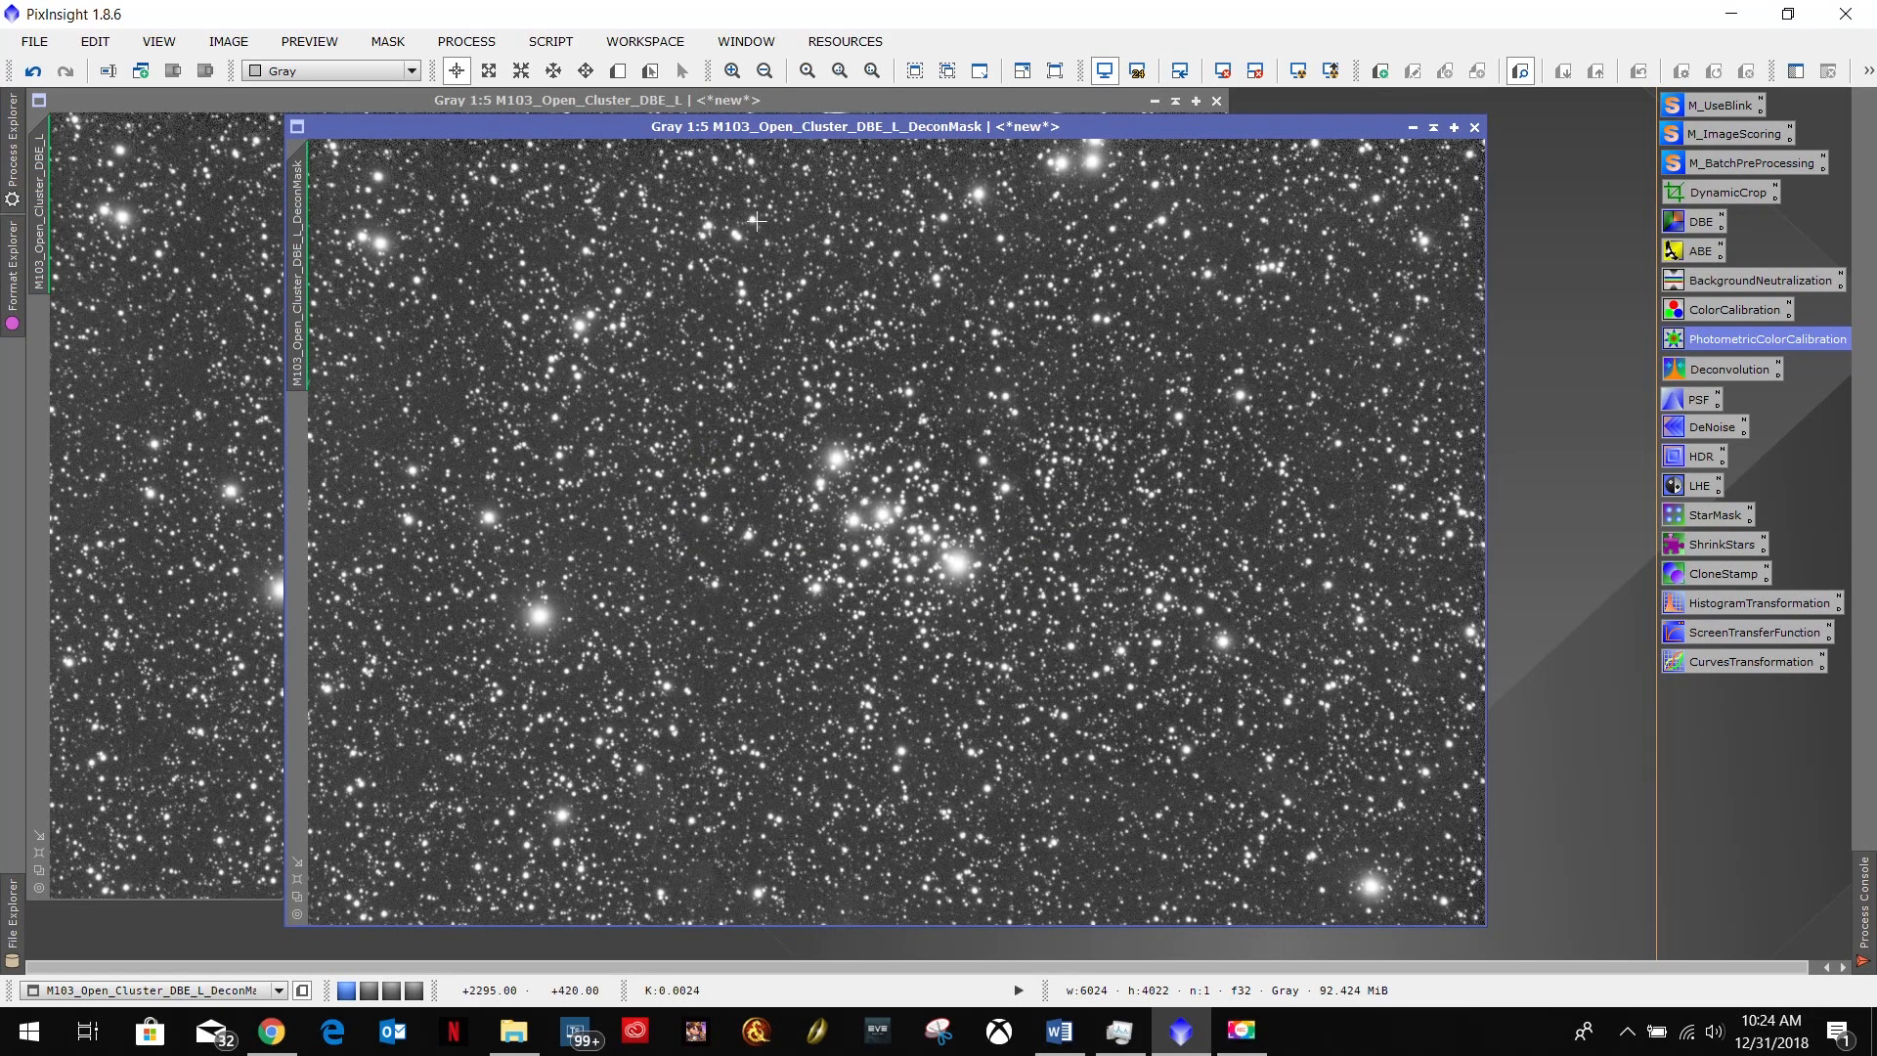
Switch to the Word notes, highlight the "Minimize decon mask" item, and return to PixInsight.
{"action": "left_click", "coordinate": [1058, 1032]}
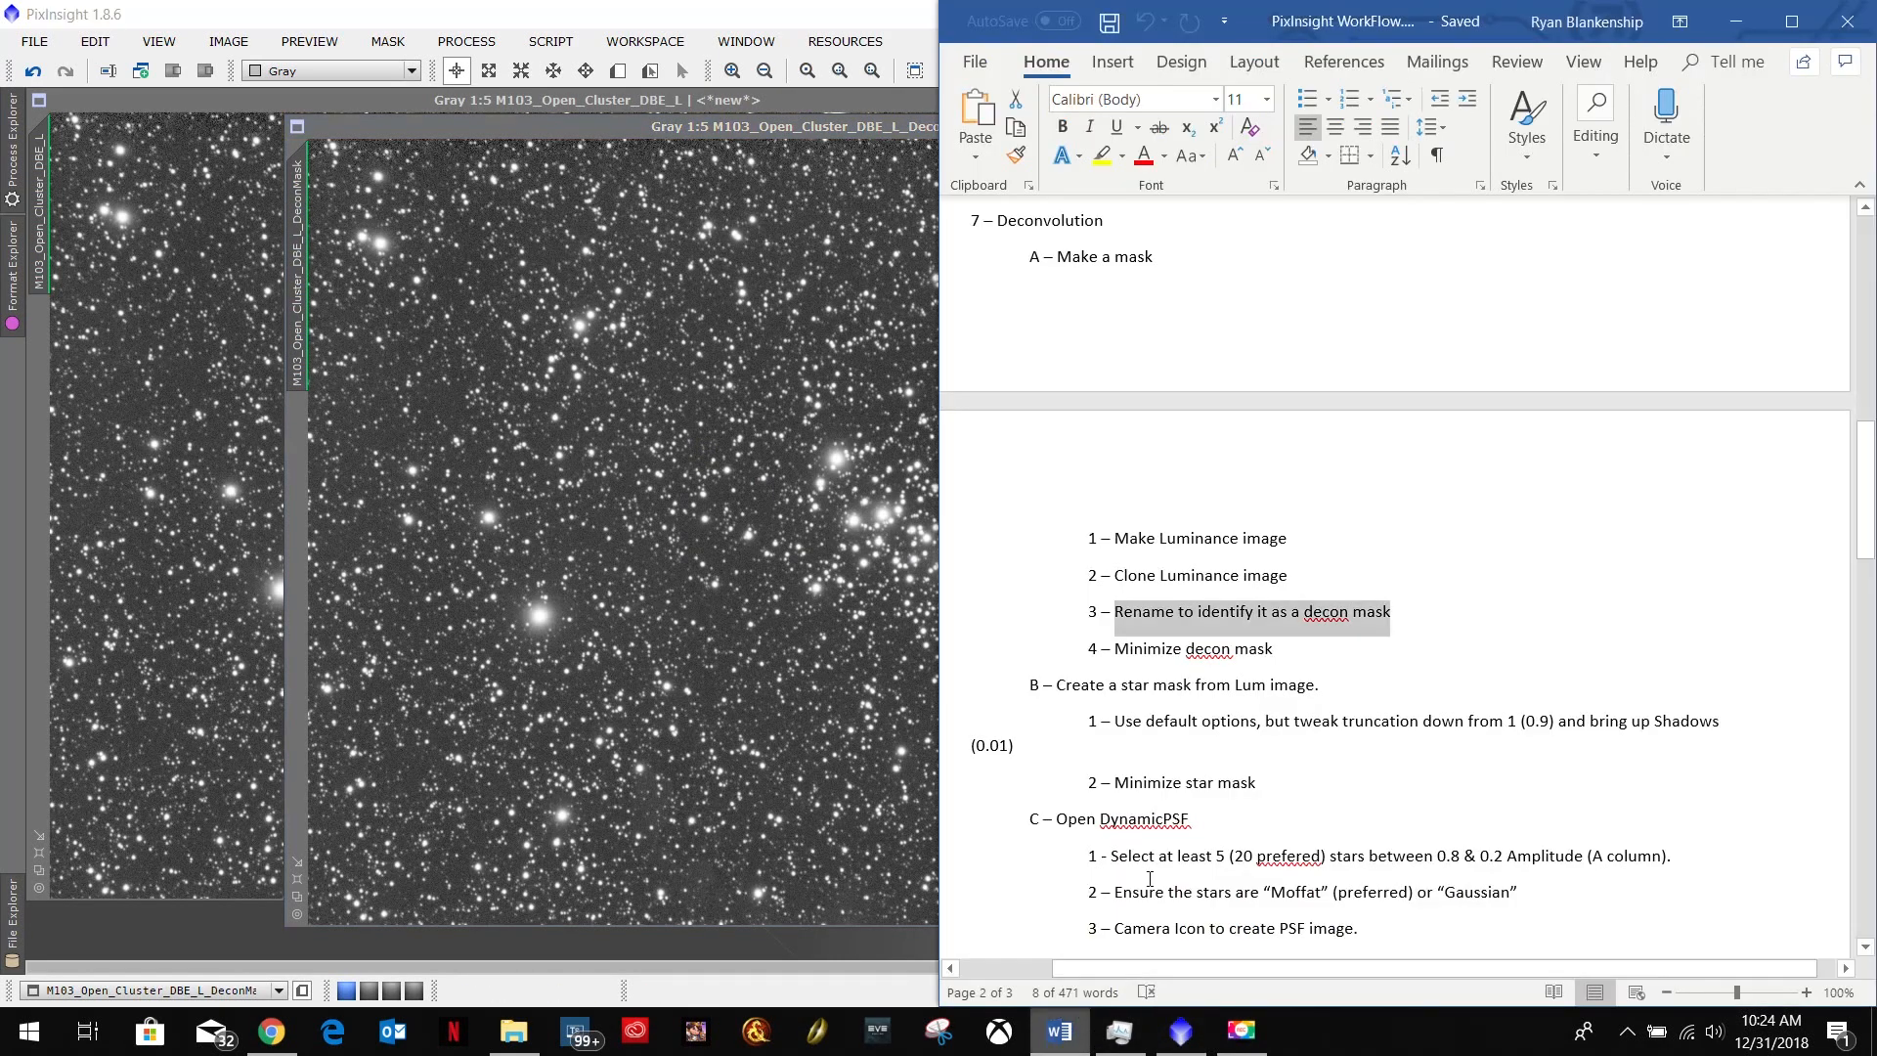
{"action": "left_click_drag", "start_coordinate": [1279, 650], "coordinate": [1120, 650]}
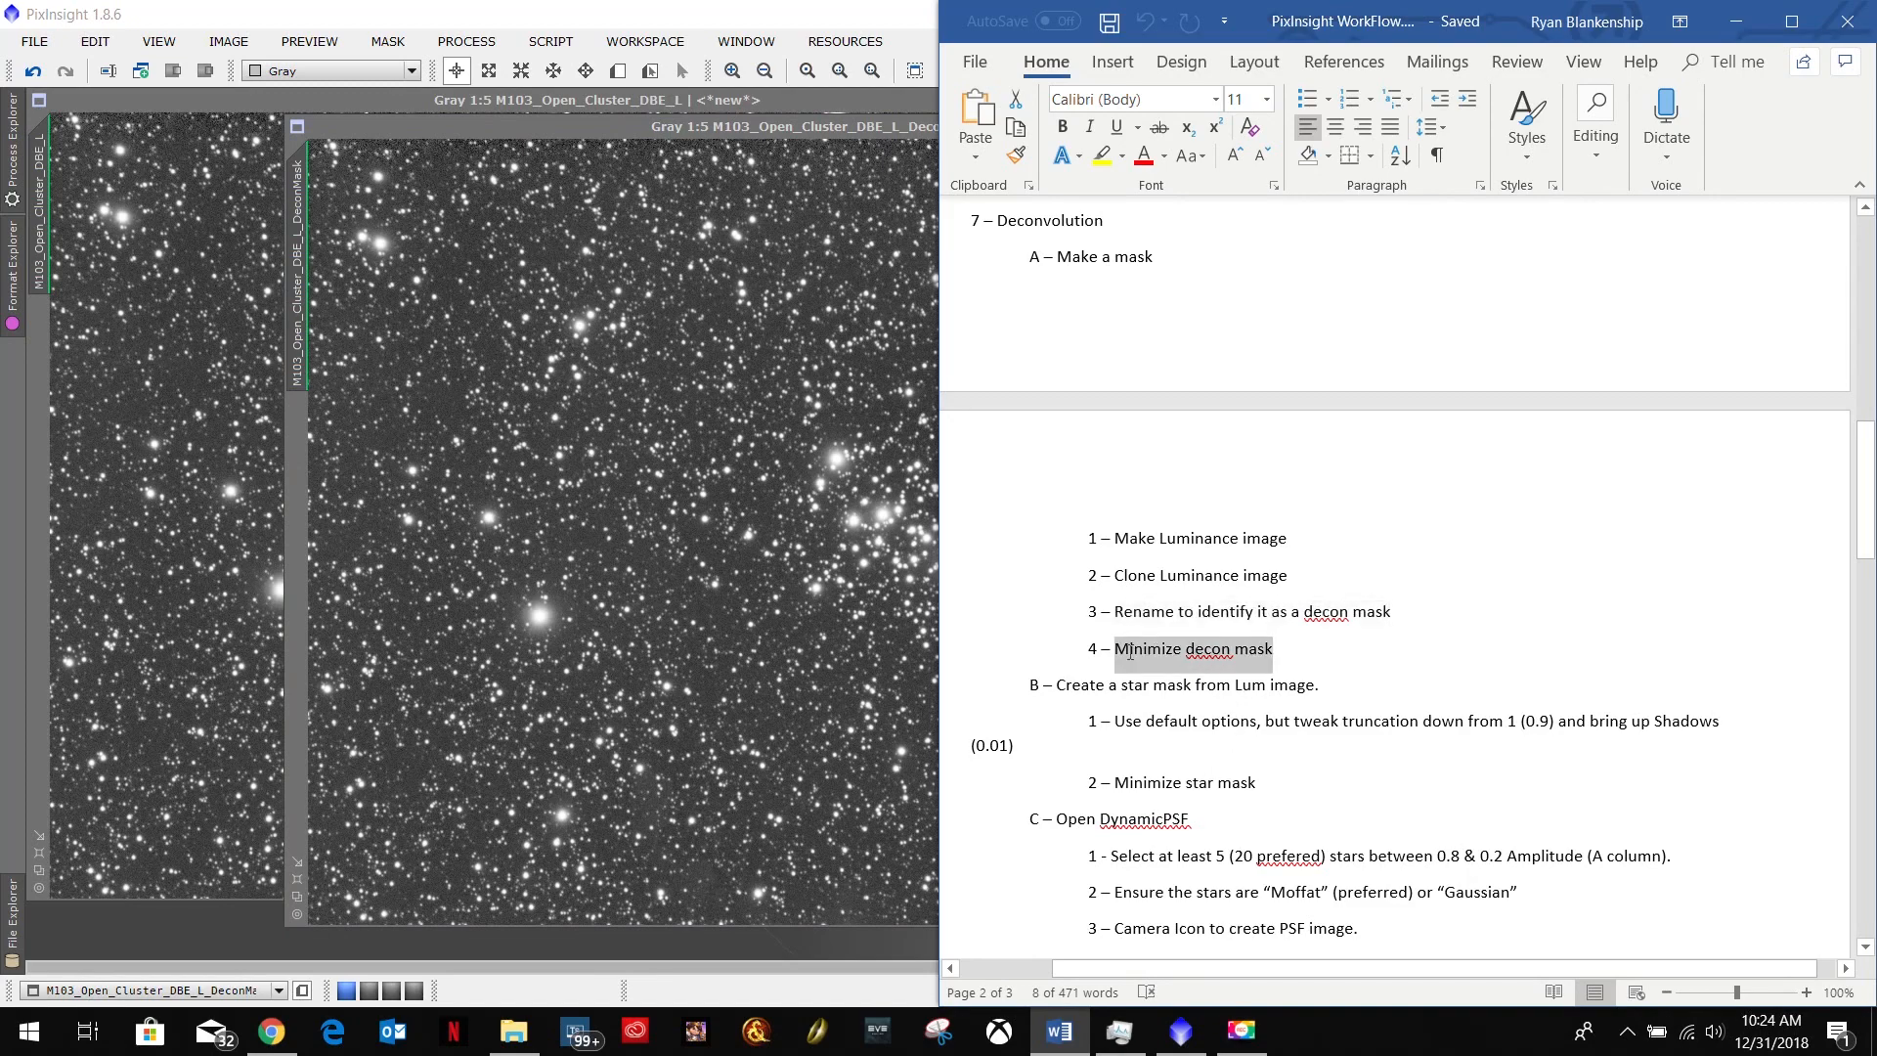
{"action": "left_click", "coordinate": [1737, 22]}
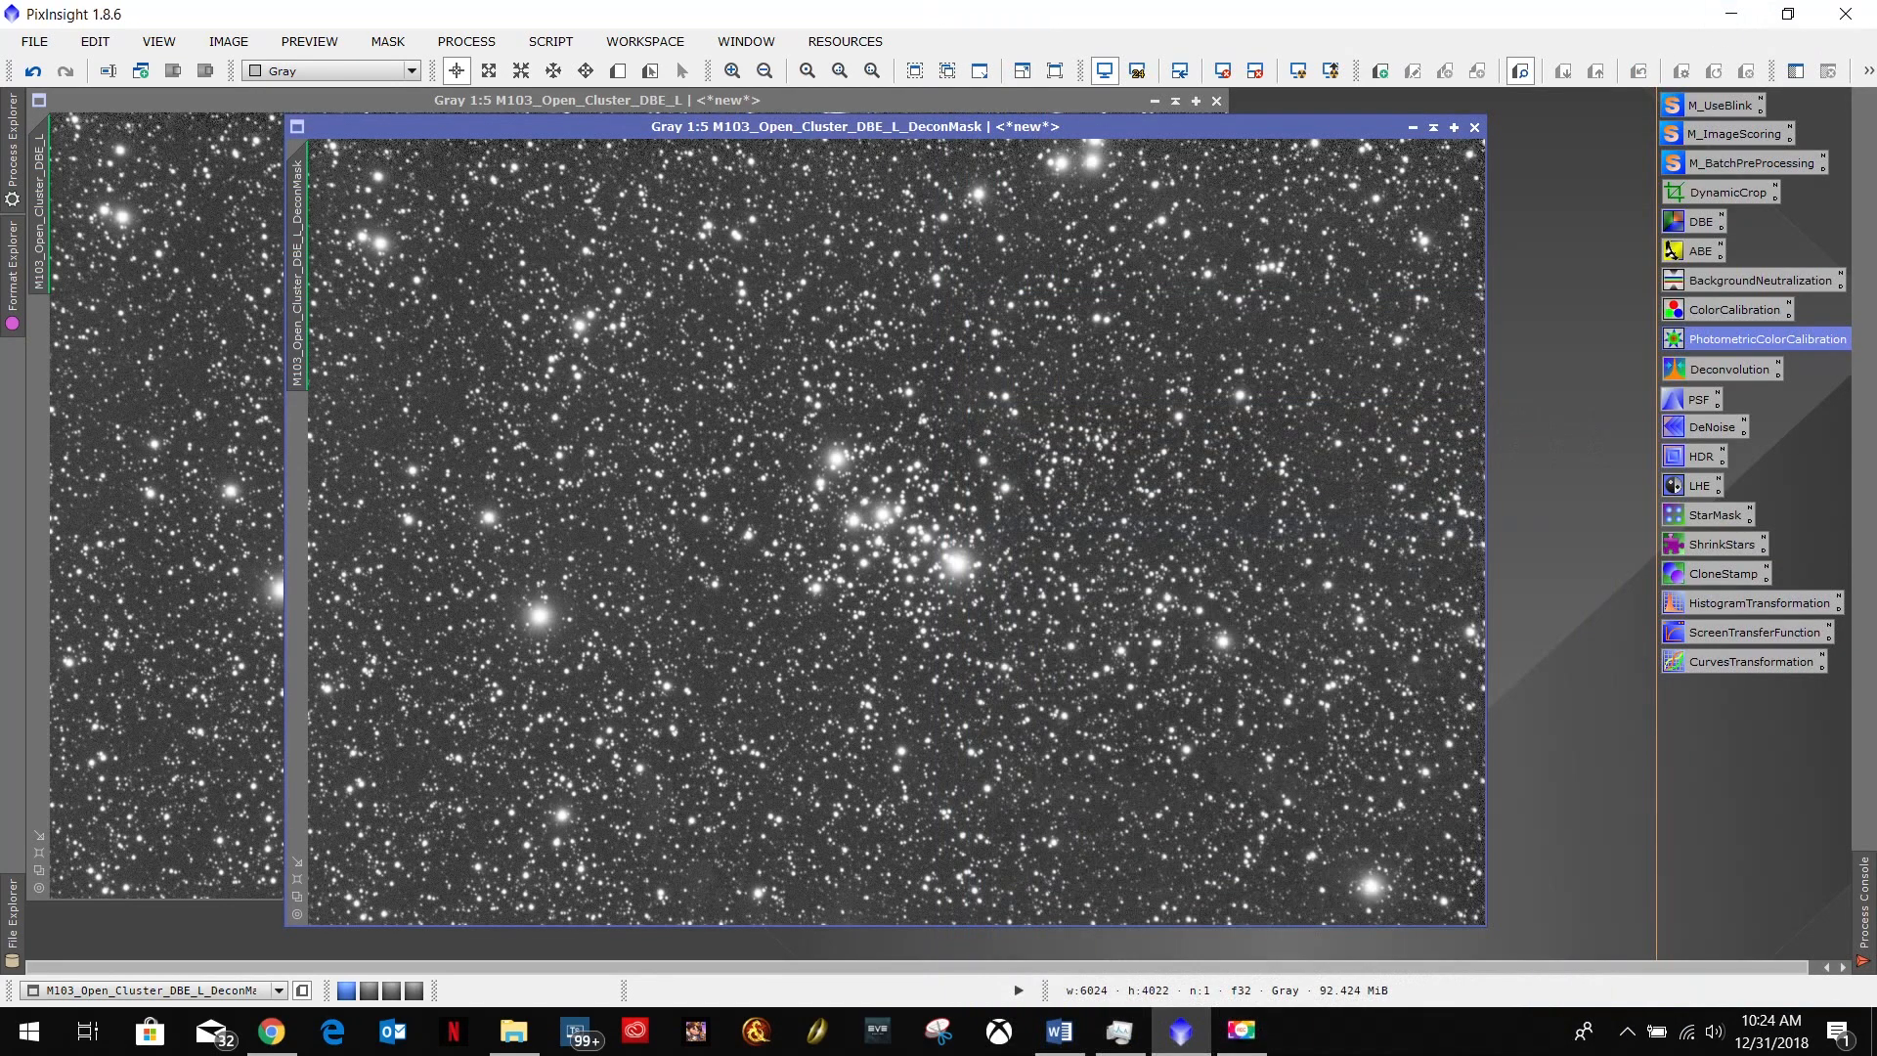
Try collapsing the DeconMask window to its title bar and parking it beside the luminance image.
{"action": "left_click", "coordinate": [1435, 131]}
{"action": "mouse_move", "coordinate": [827, 520]}
{"action": "left_mouse_down"}
{"action": "mouse_move", "coordinate": [1224, 315]}
{"action": "mouse_move", "coordinate": [1384, 116]}
{"action": "left_mouse_up"}
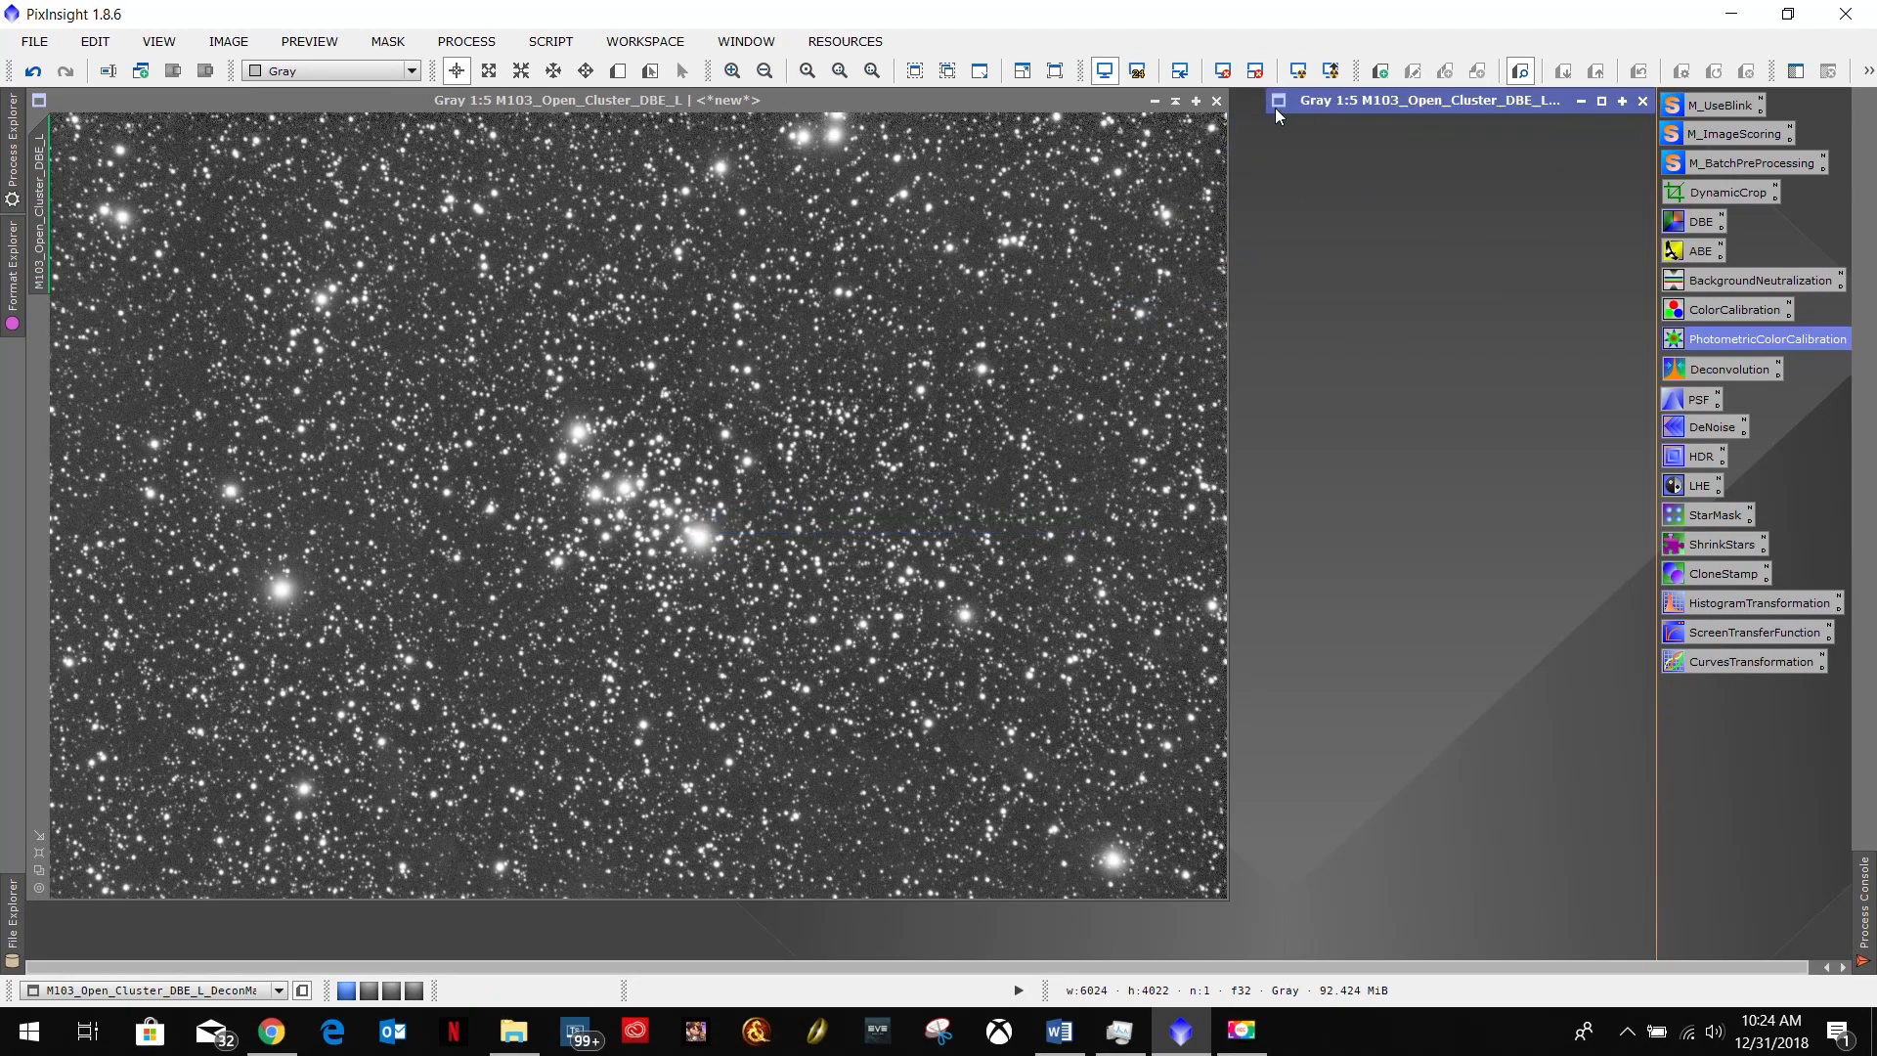
{"action": "left_click_drag", "start_coordinate": [923, 105], "coordinate": [1405, 283]}
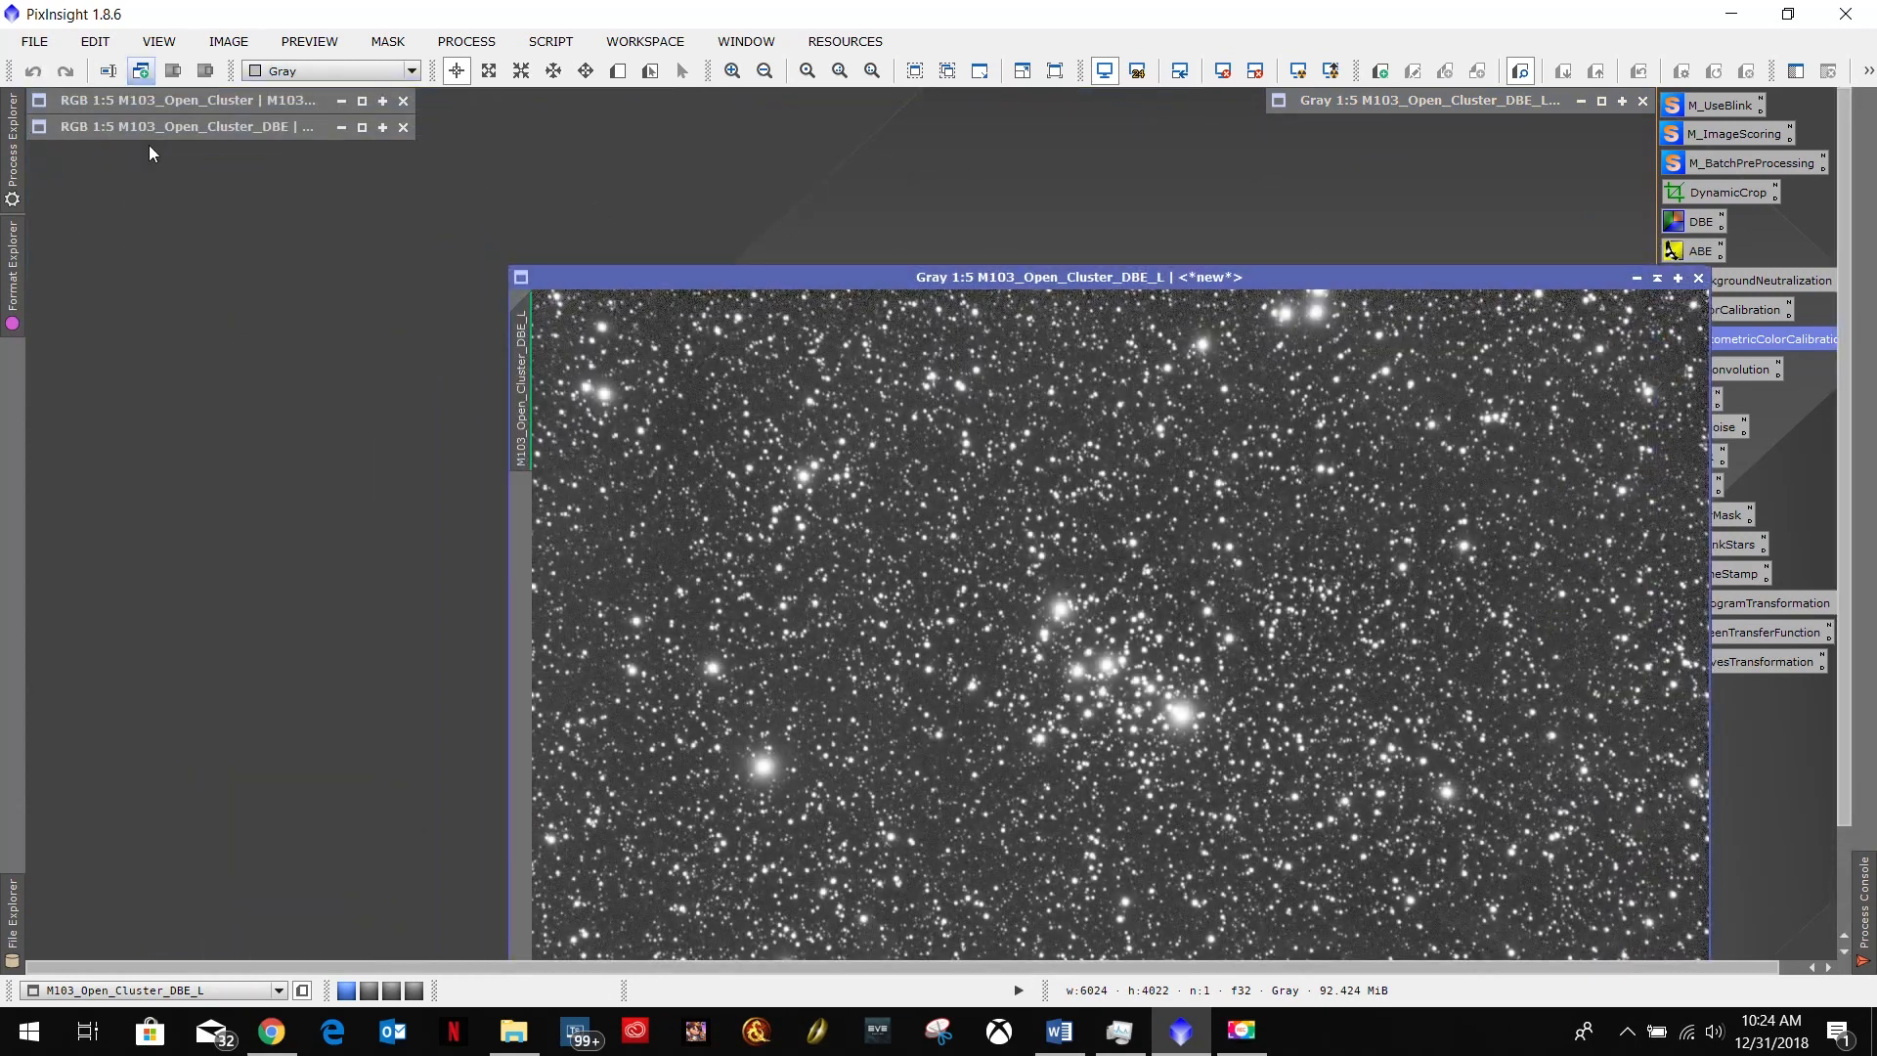
{"action": "left_click", "coordinate": [1602, 101]}
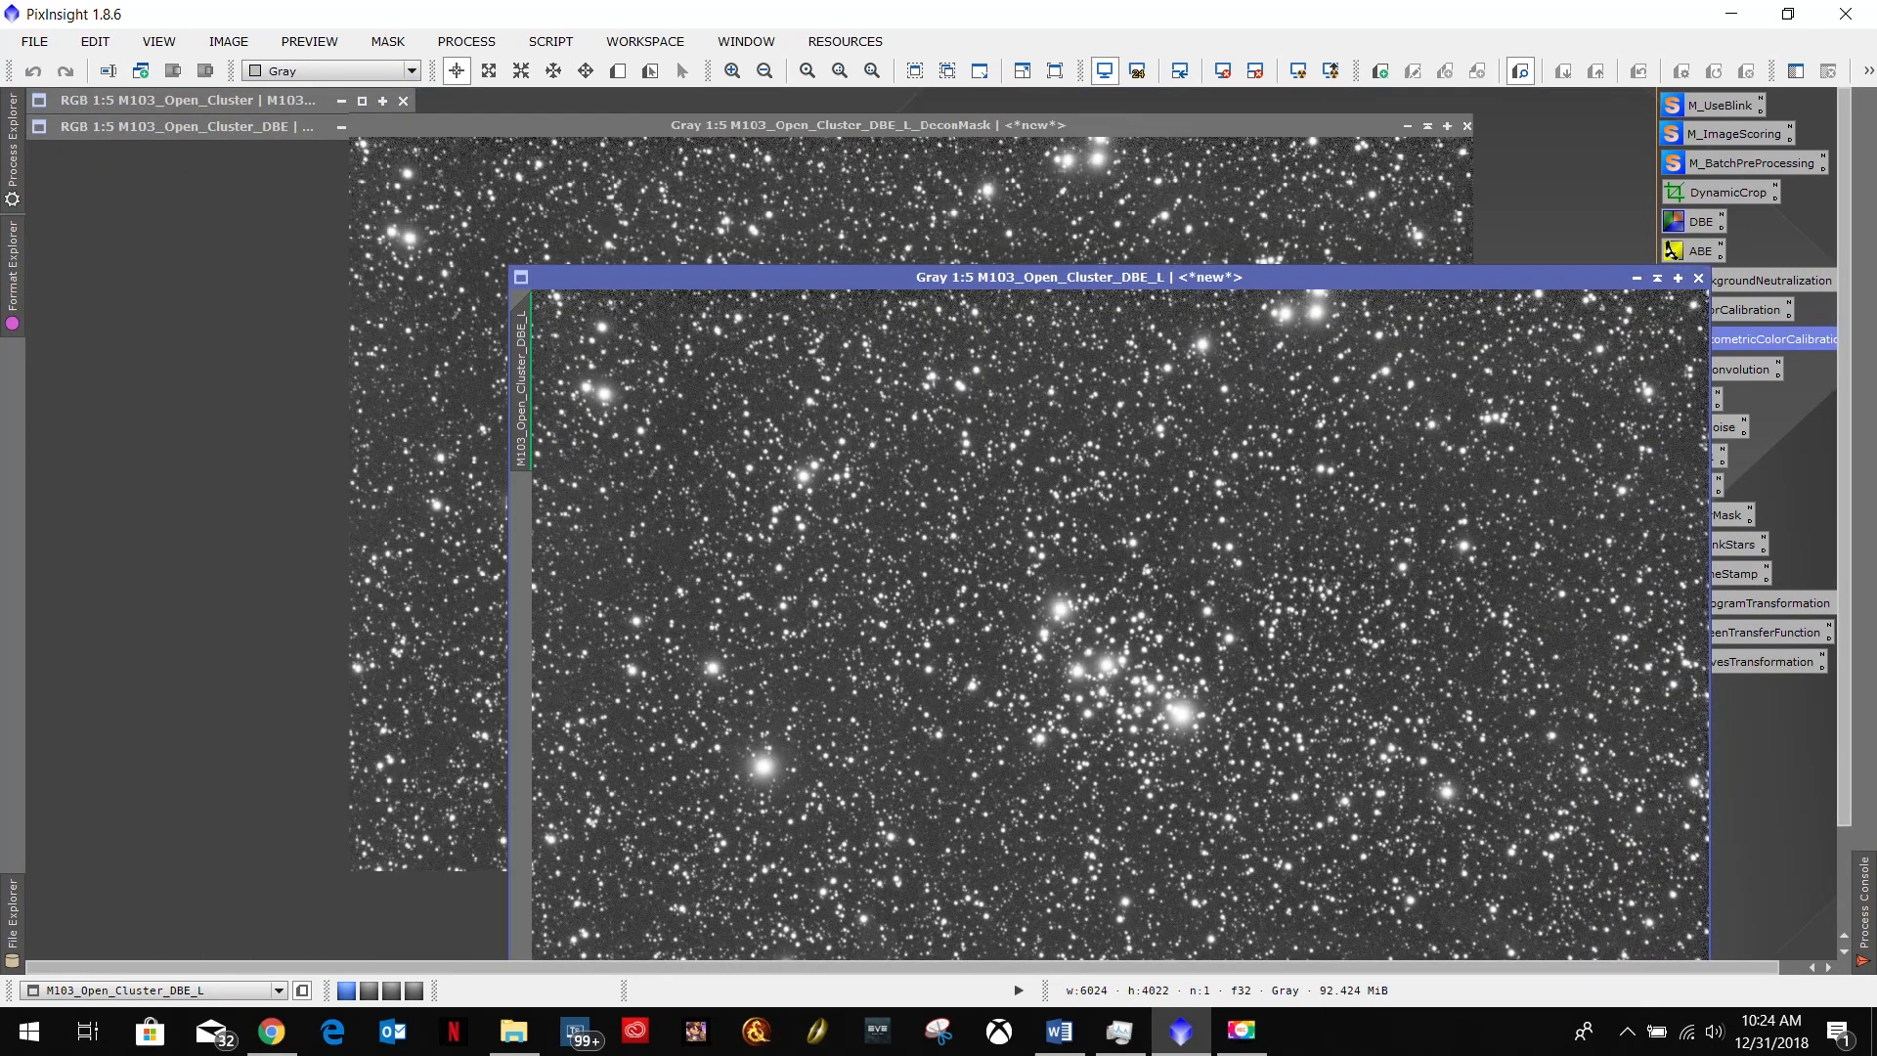
{"action": "left_click", "coordinate": [1097, 123]}
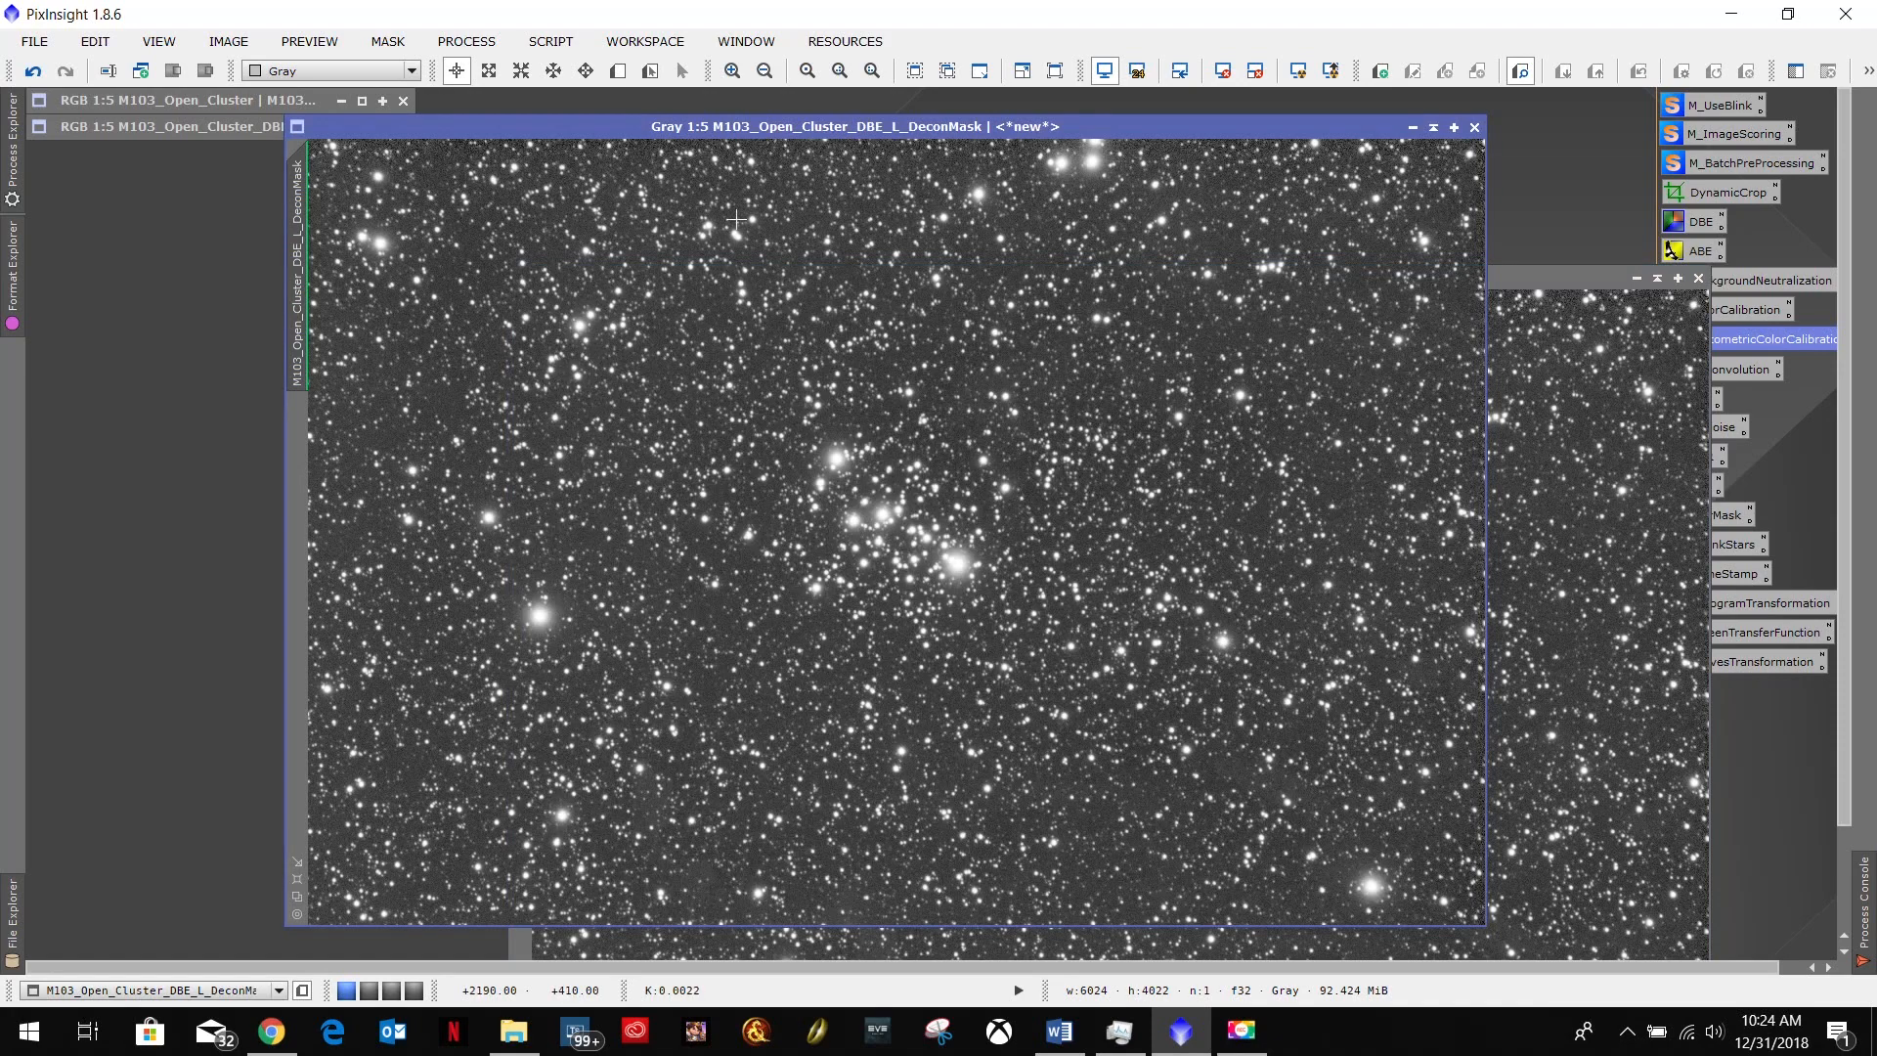
Minimize the DeconMask image to an icon beside the collapsed colour images and position the luminance window just below them.
{"action": "left_click", "coordinate": [1412, 127]}
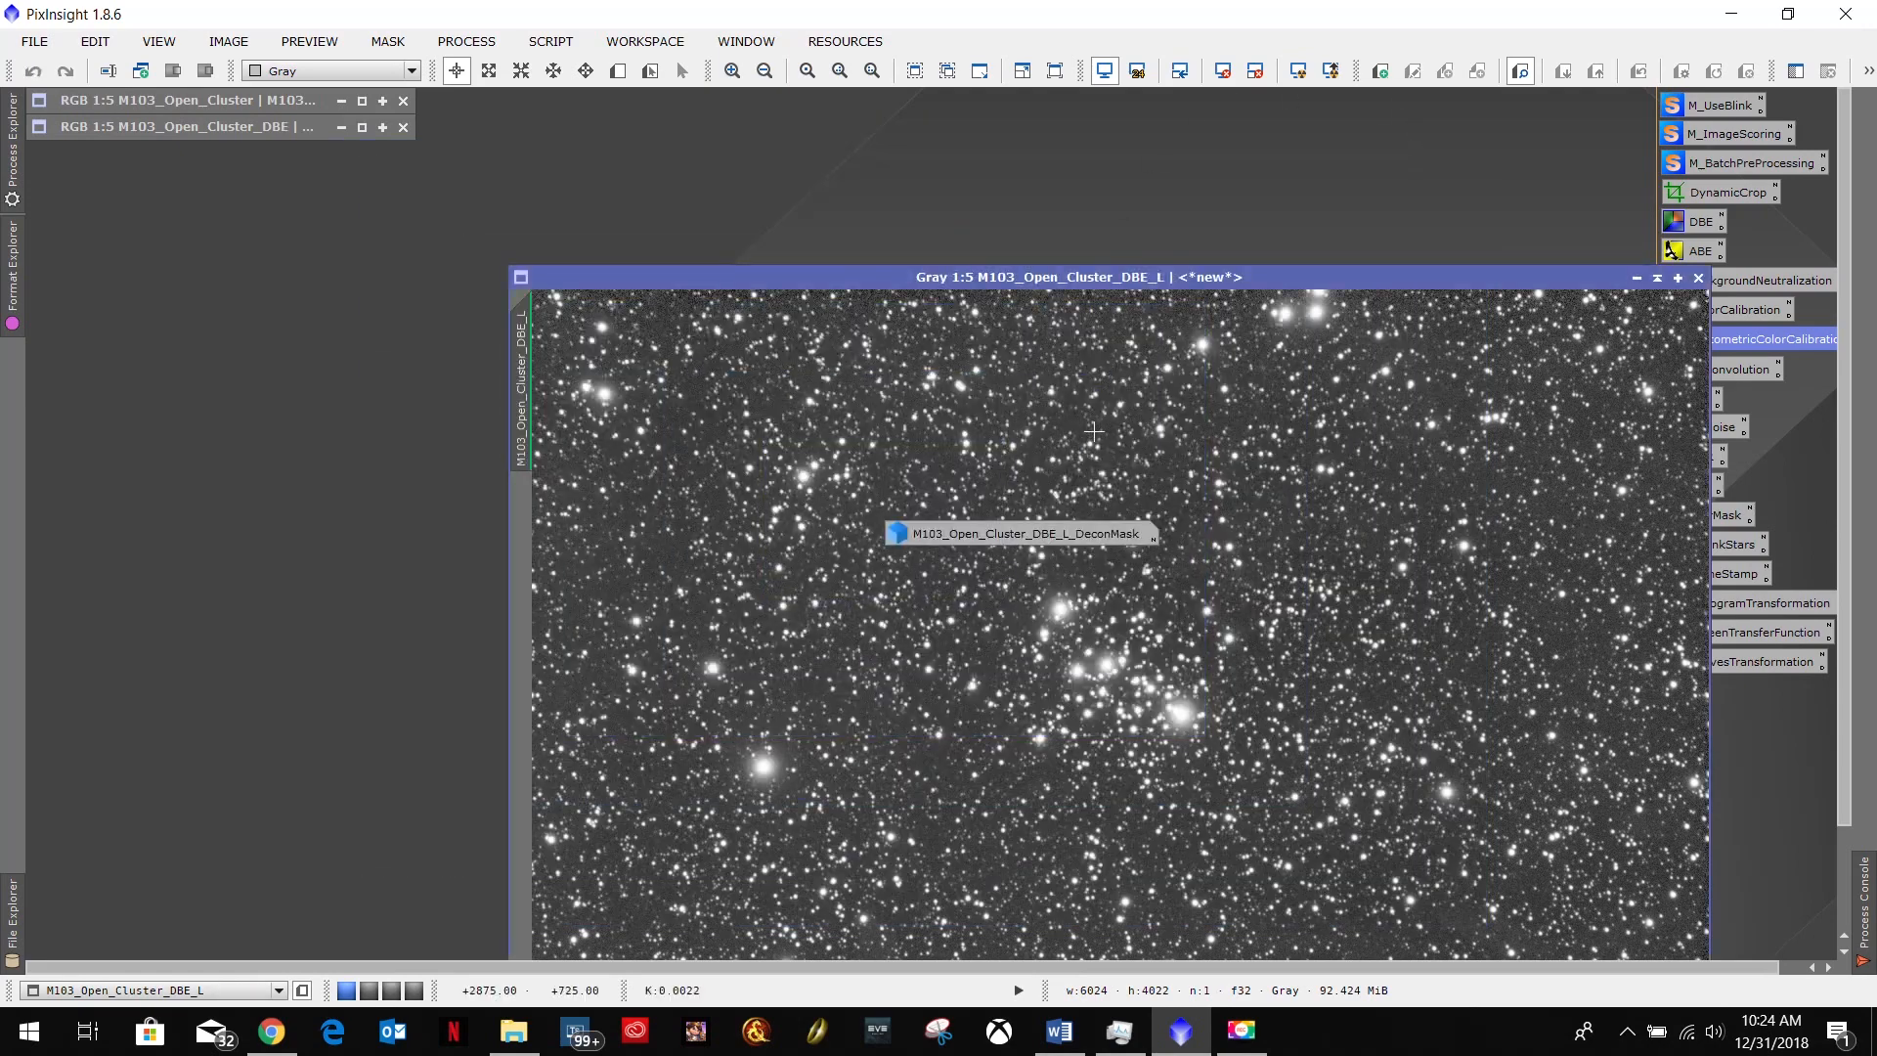
{"action": "left_click_drag", "start_coordinate": [1013, 532], "coordinate": [546, 104]}
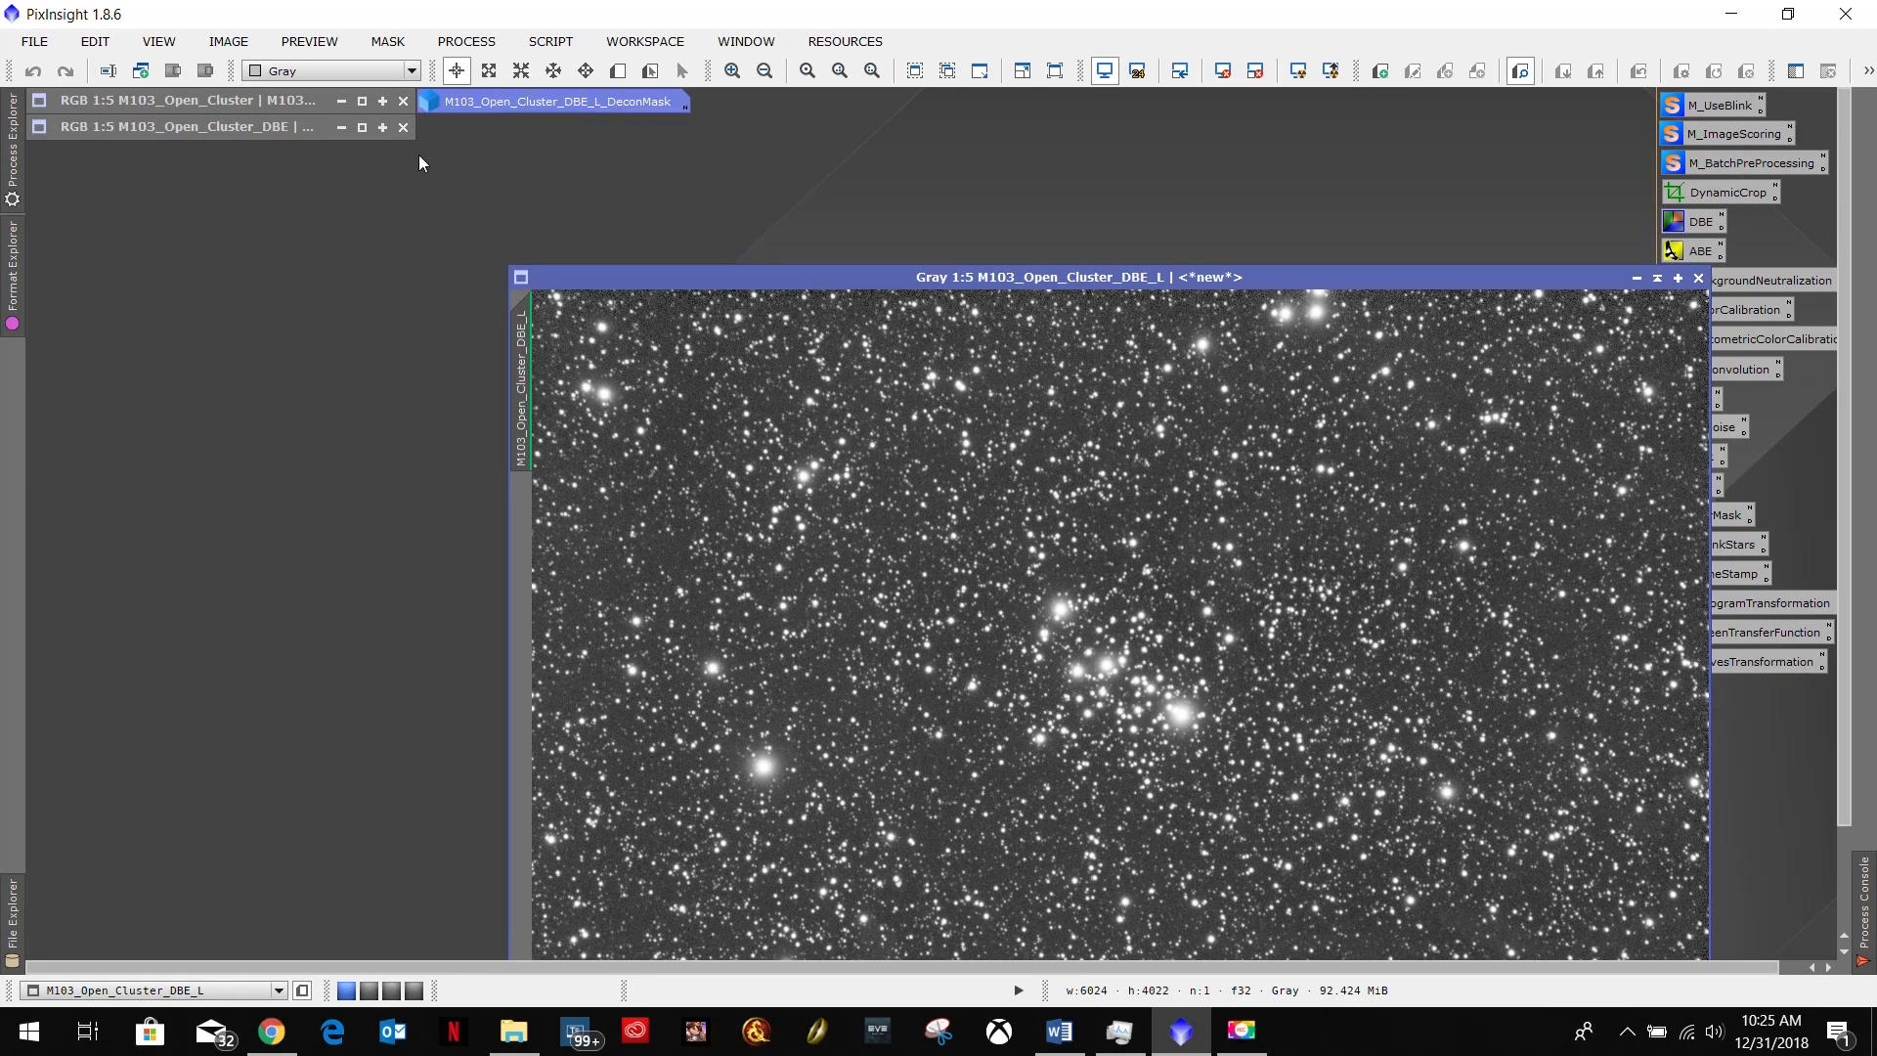
{"action": "left_click_drag", "start_coordinate": [1298, 273], "coordinate": [812, 149]}
{"action": "mouse_move", "coordinate": [602, 98]}
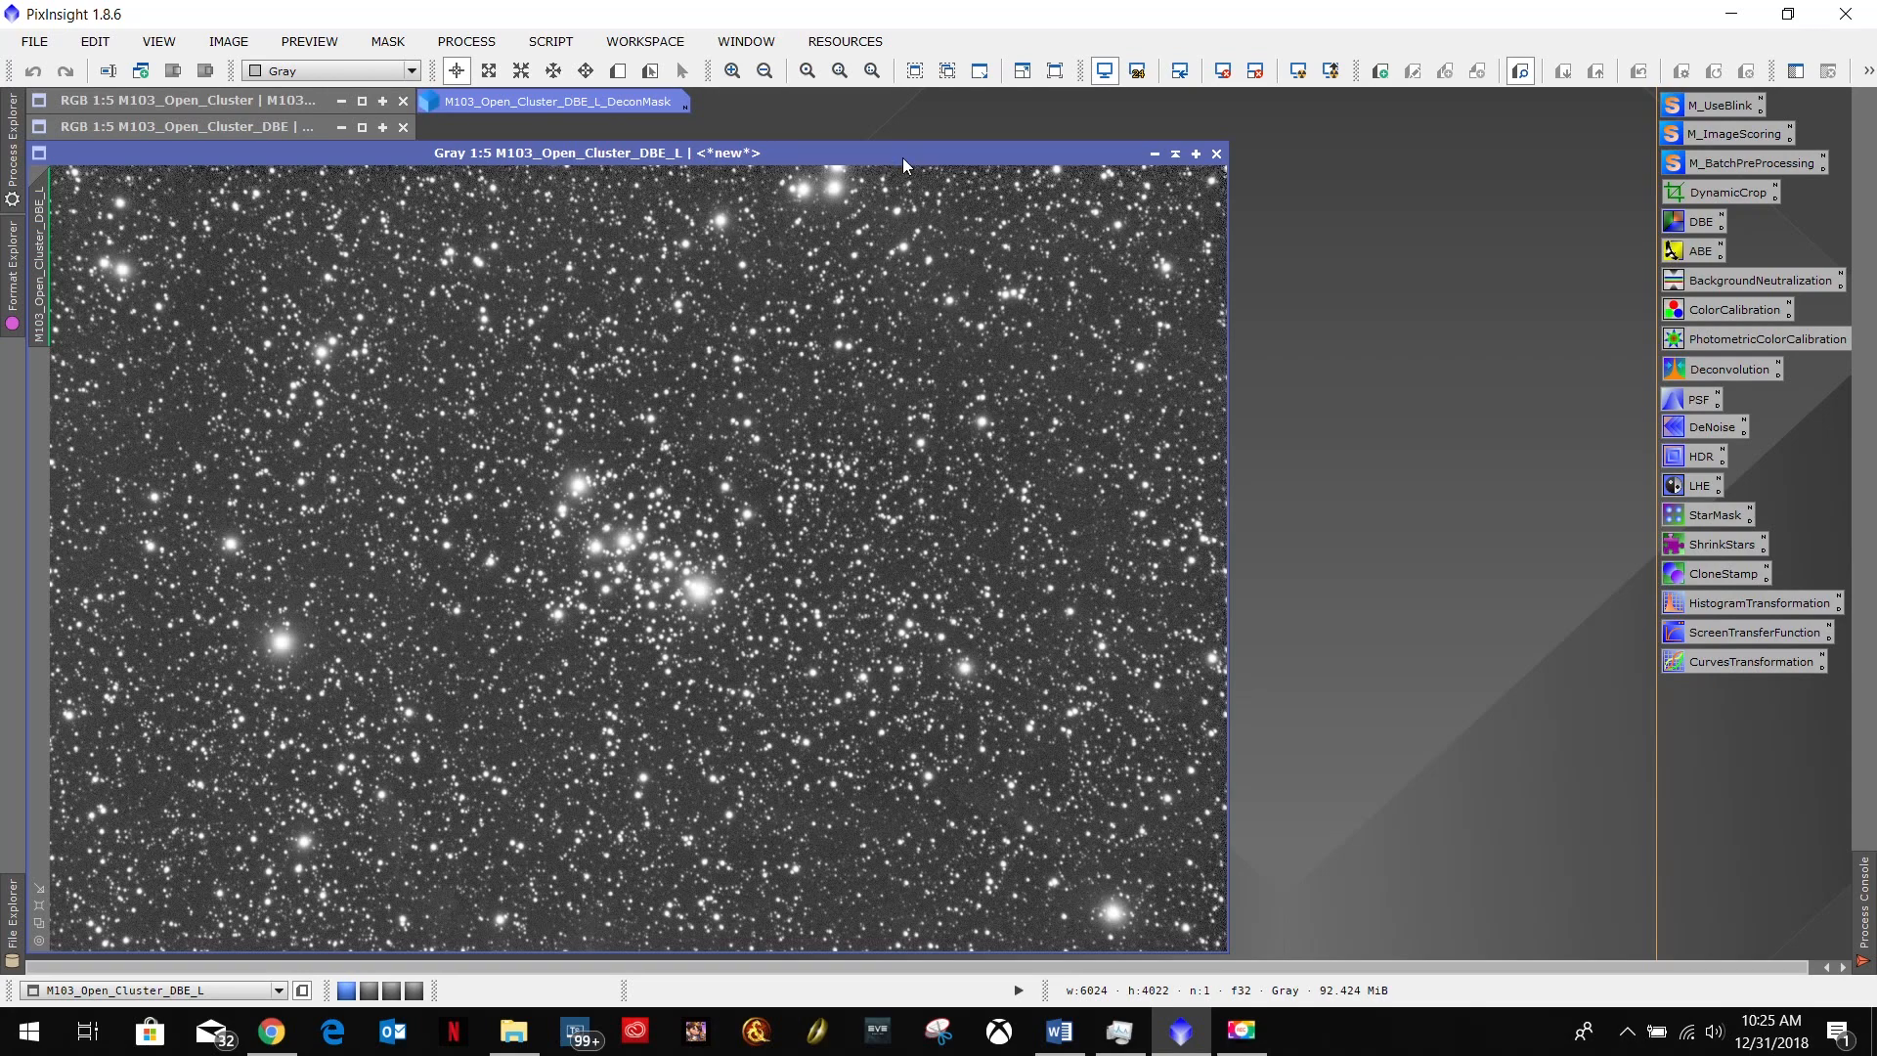
Switch to the Word notes, highlight "Create a star mask from Lum image." and read the items that follow it.
{"action": "left_click", "coordinate": [1059, 1032]}
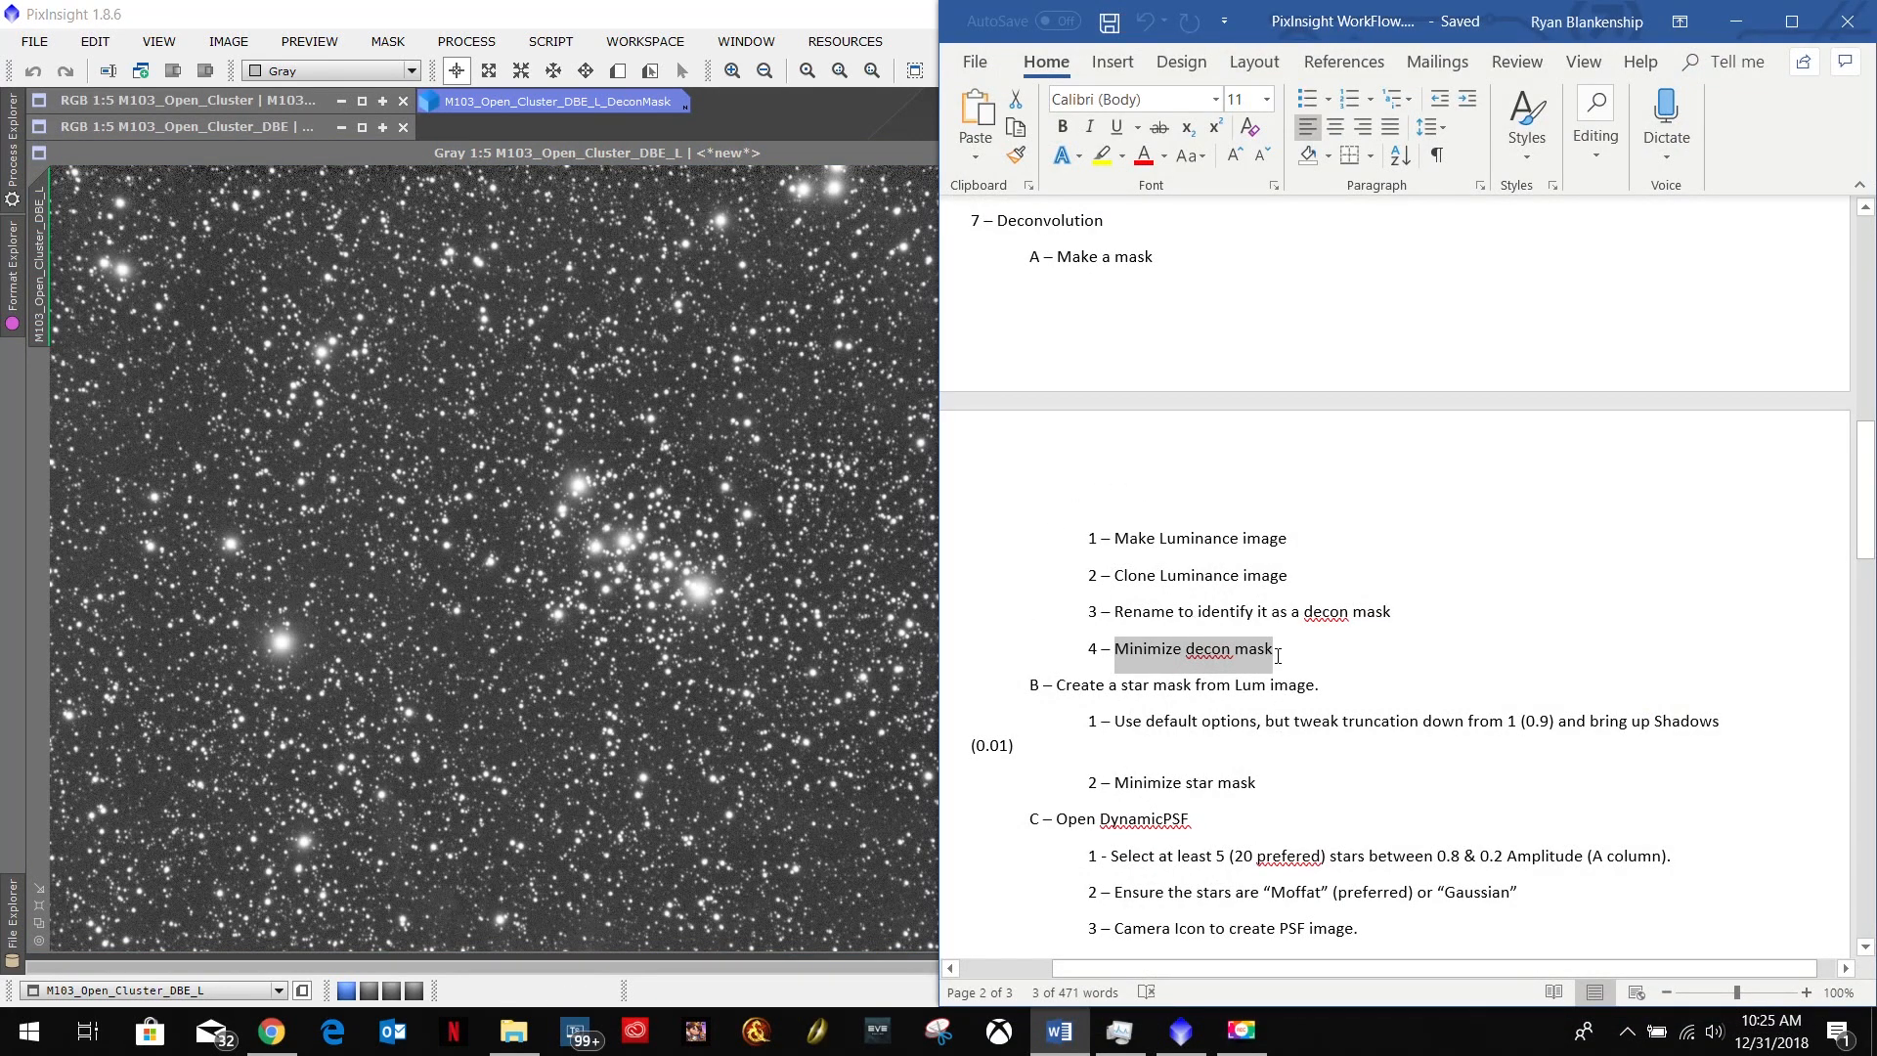
{"action": "left_click_drag", "start_coordinate": [1307, 693], "coordinate": [1056, 687]}
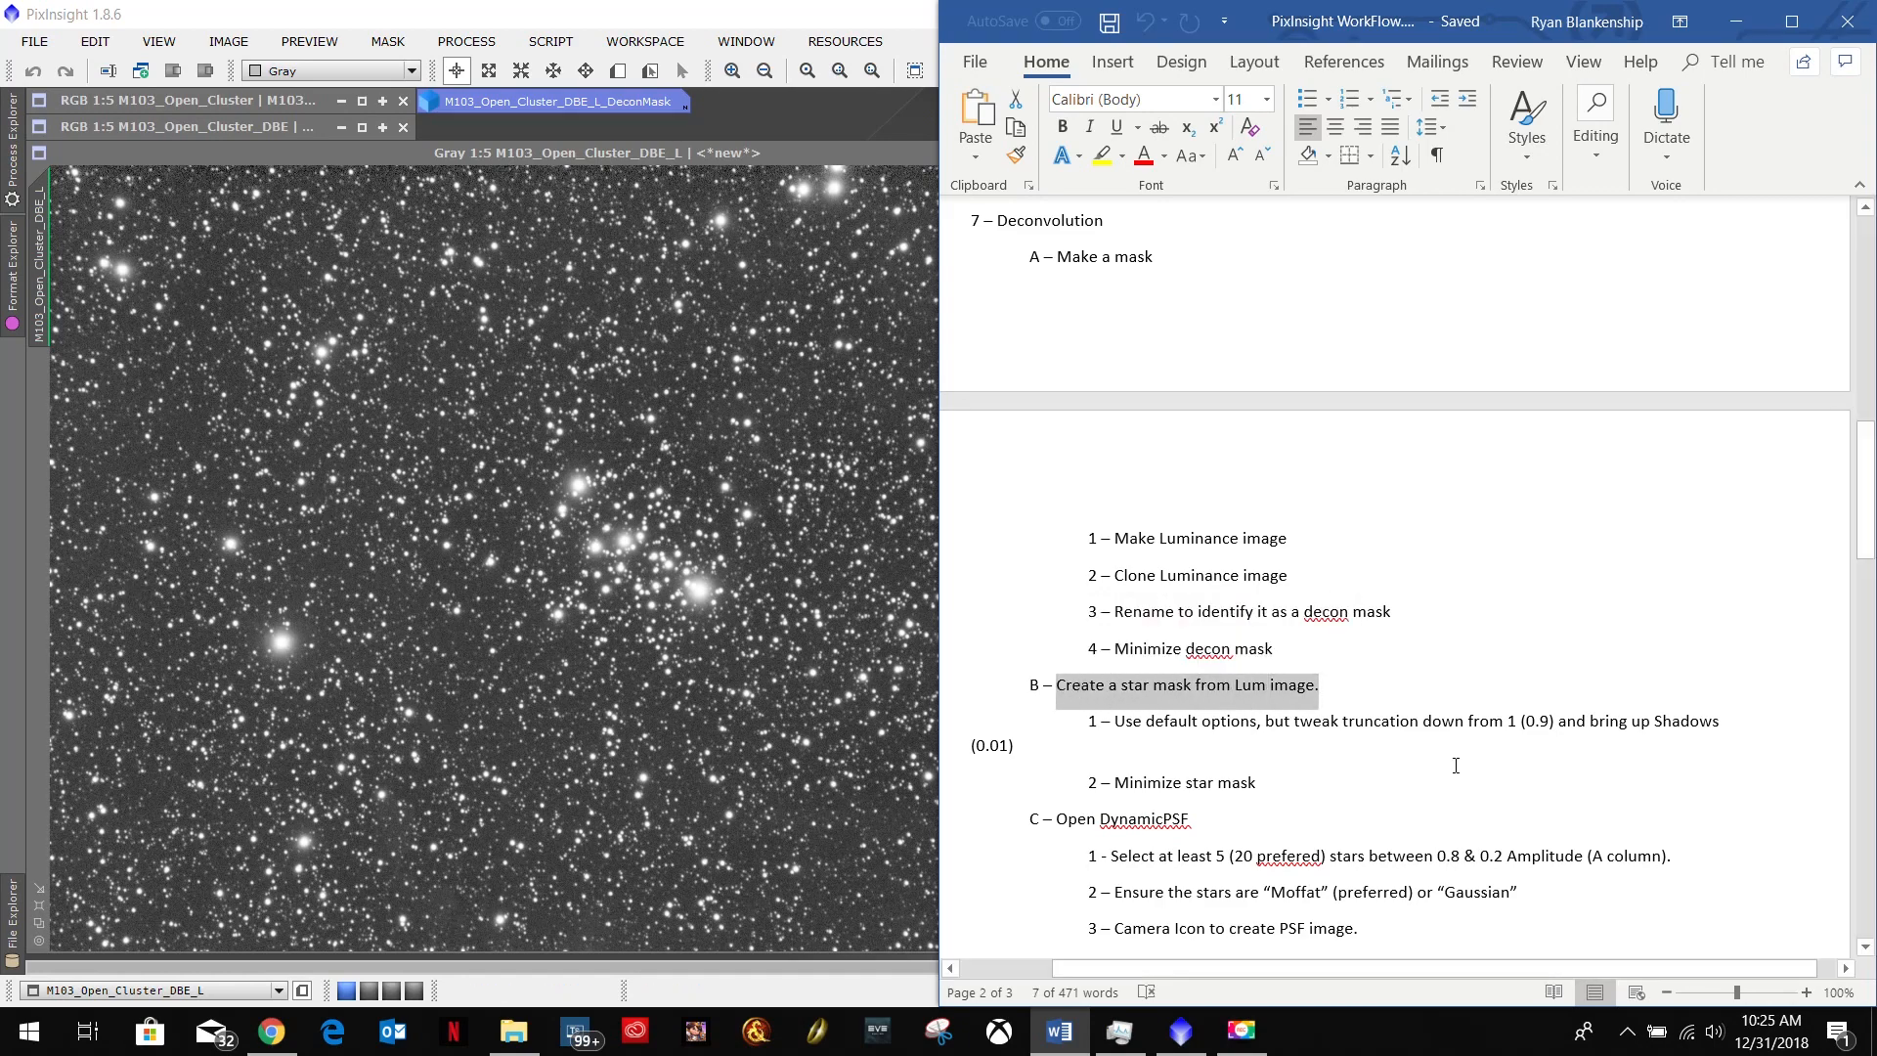
{"action": "scroll", "coordinate": [1457, 766], "scroll_direction": "down", "scroll_amount": 5}
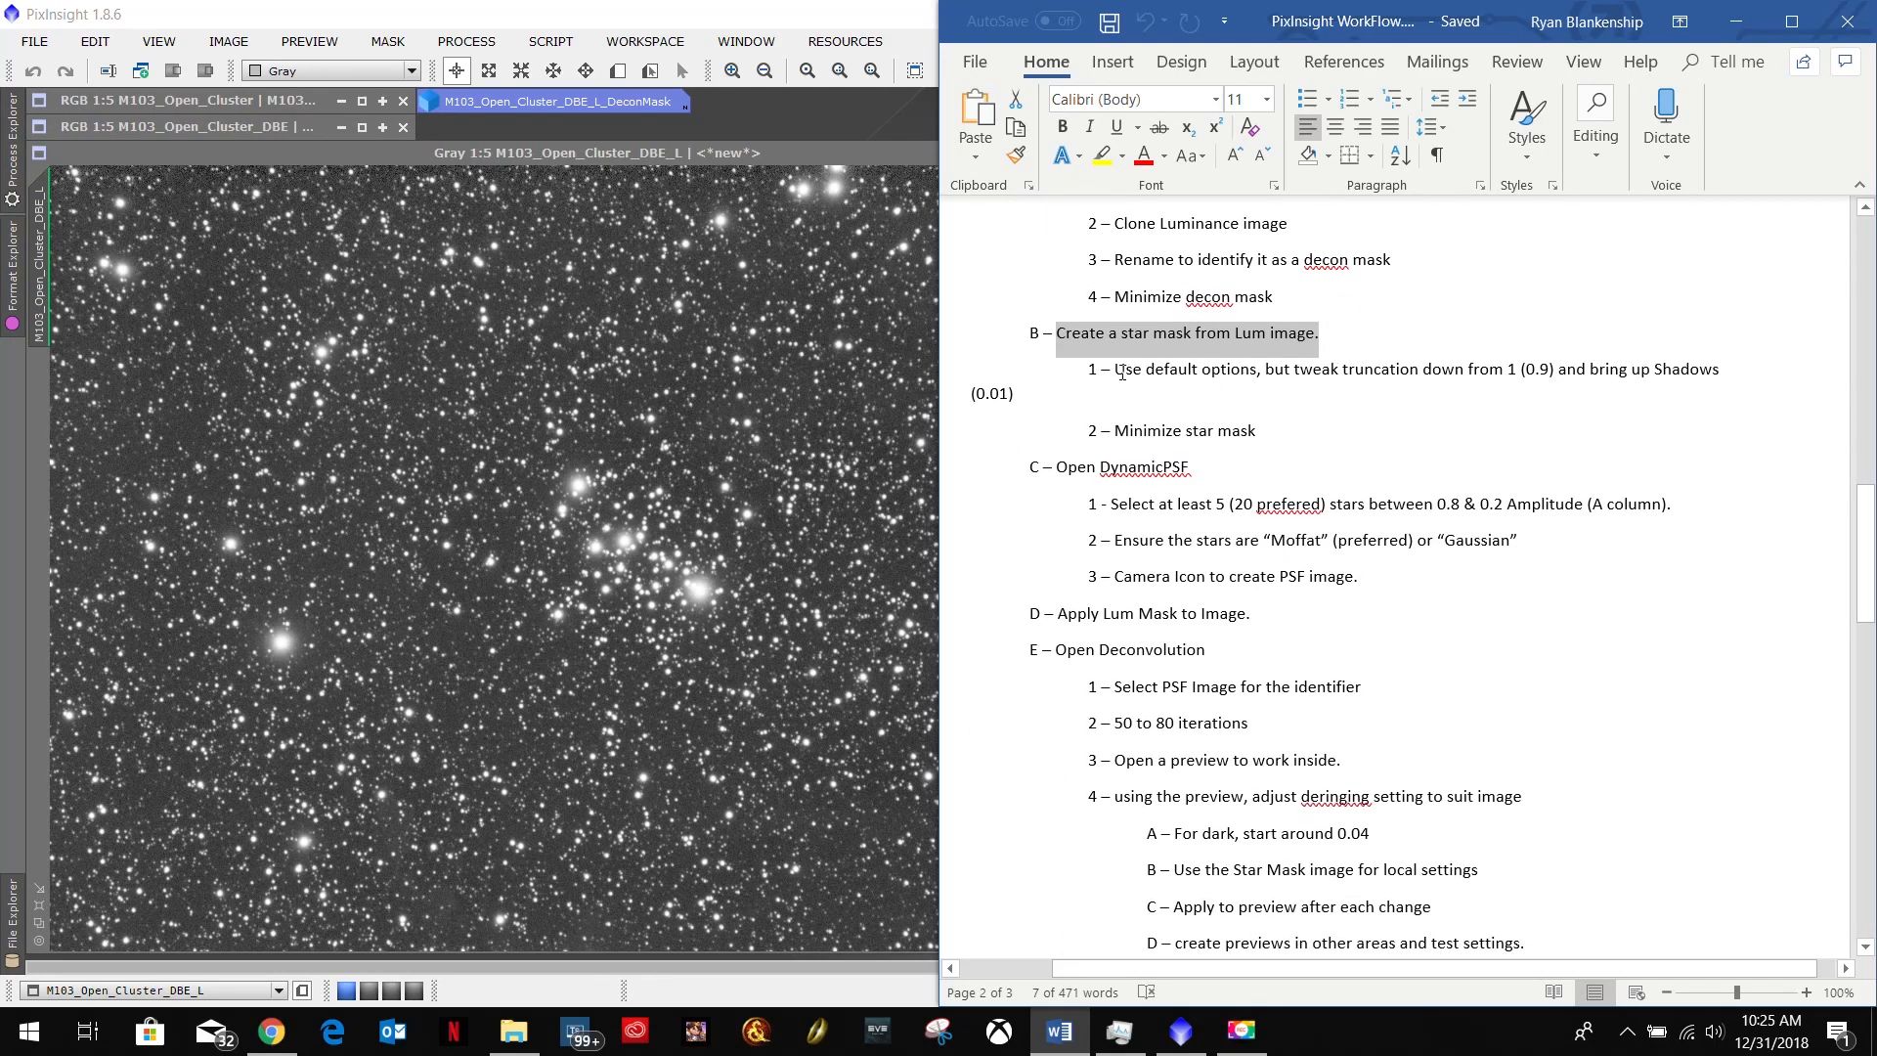
Highlight the default options item in the Word notes, return to PixInsight and open StarMask beside the luminance image.
{"action": "left_click_drag", "start_coordinate": [1120, 373], "coordinate": [1513, 372]}
{"action": "left_click", "coordinate": [1736, 22]}
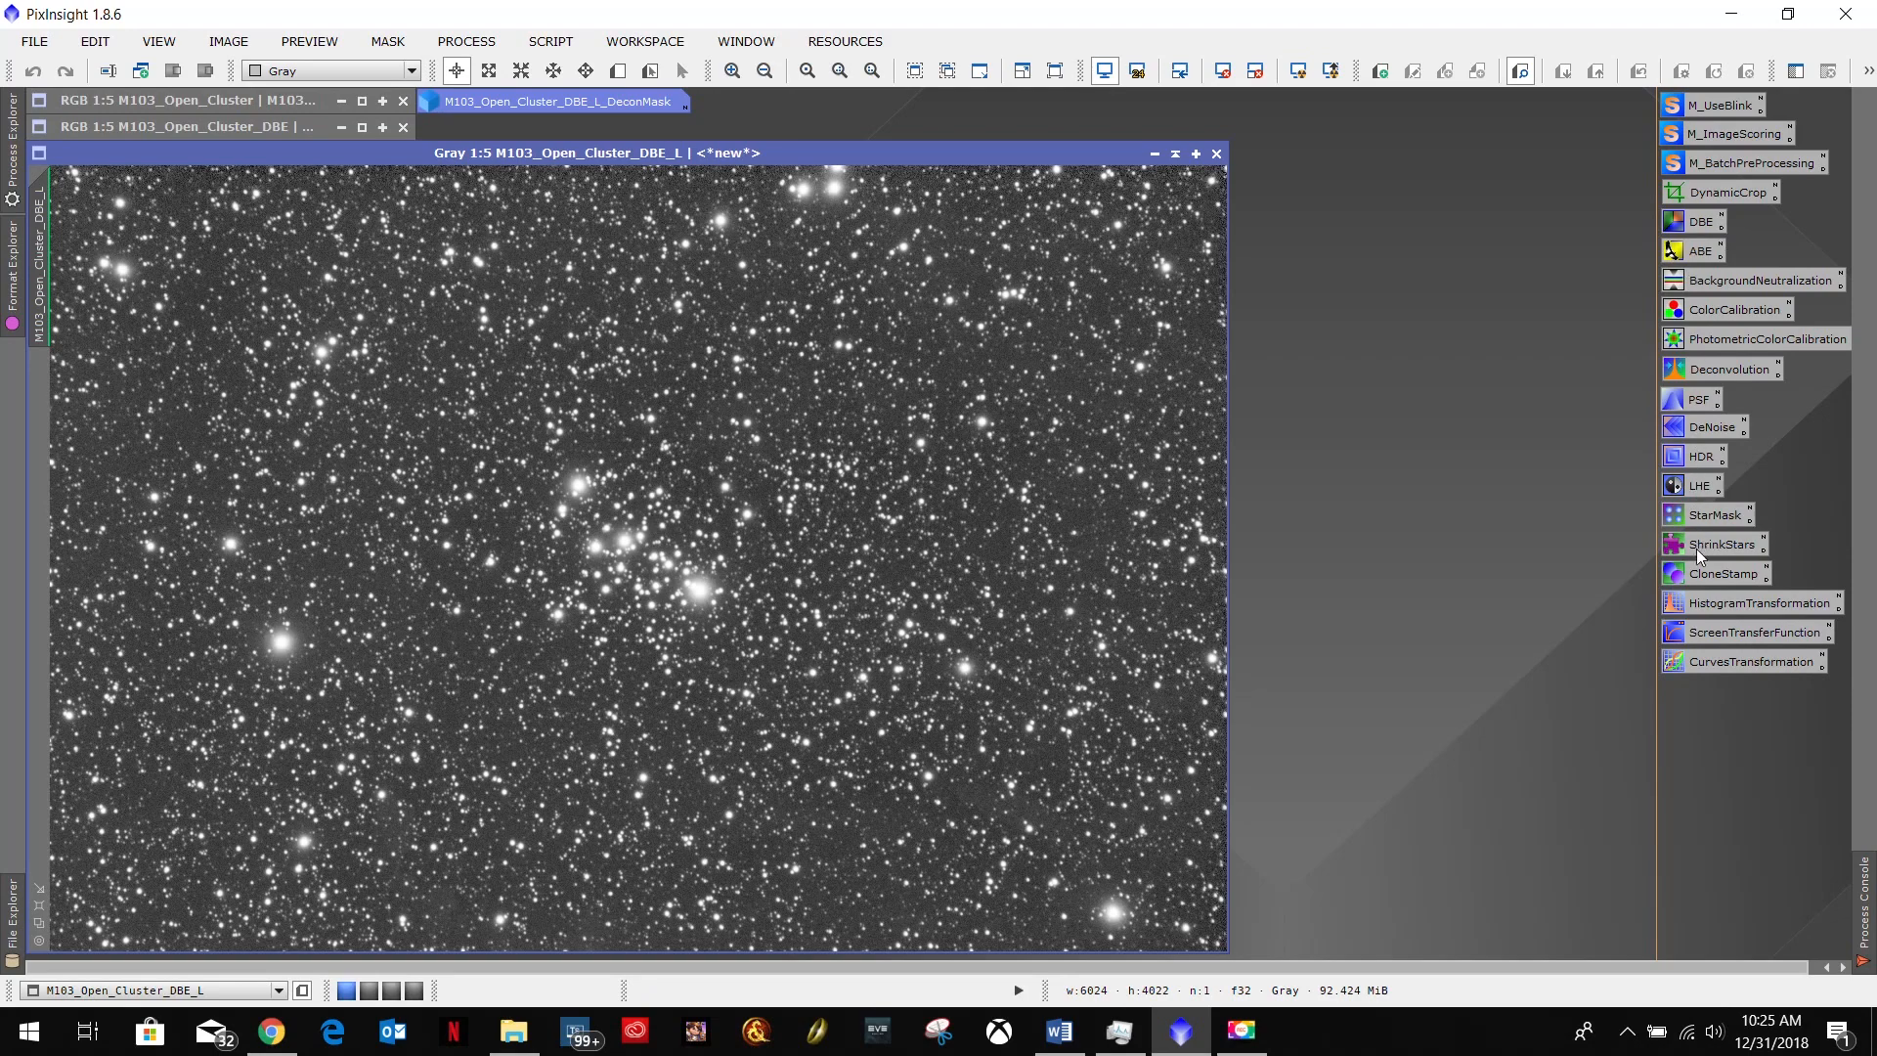
{"action": "left_click", "coordinate": [1697, 518]}
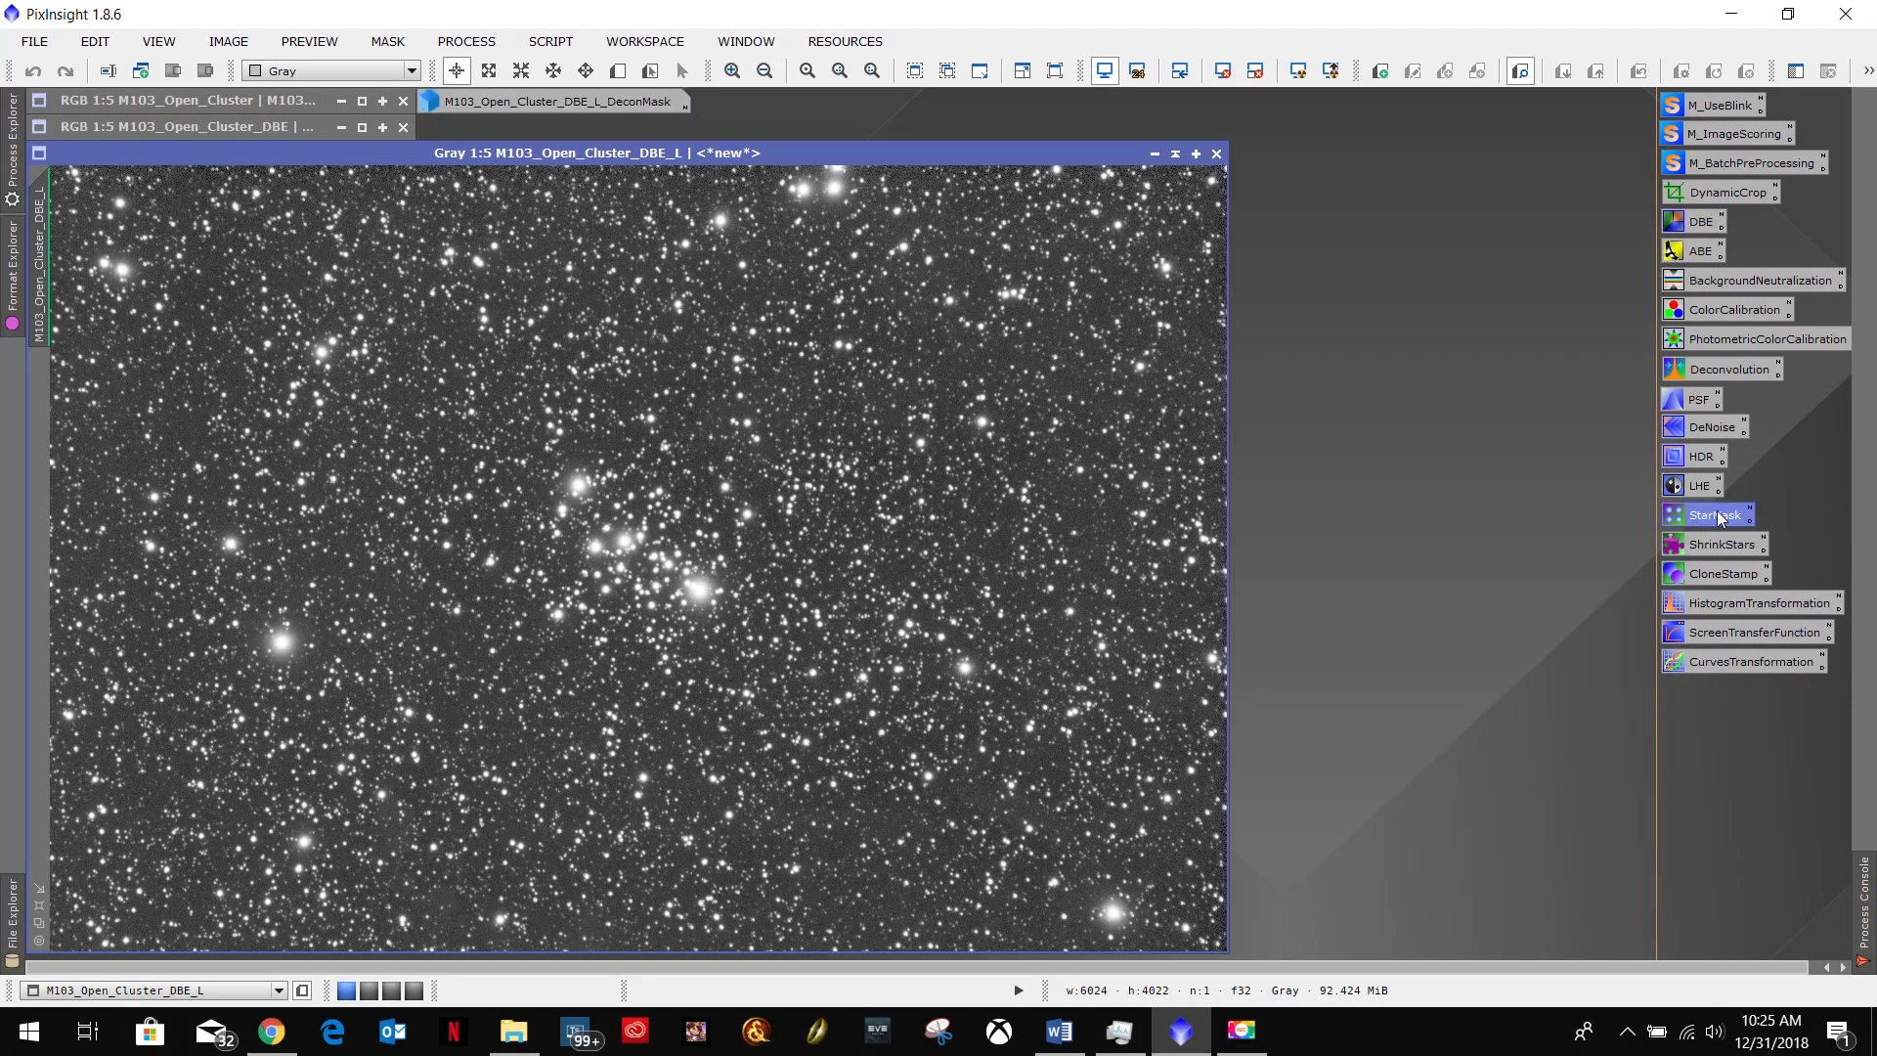
{"action": "double_click", "coordinate": [1719, 516]}
{"action": "left_click_drag", "start_coordinate": [1511, 252], "coordinate": [1521, 98]}
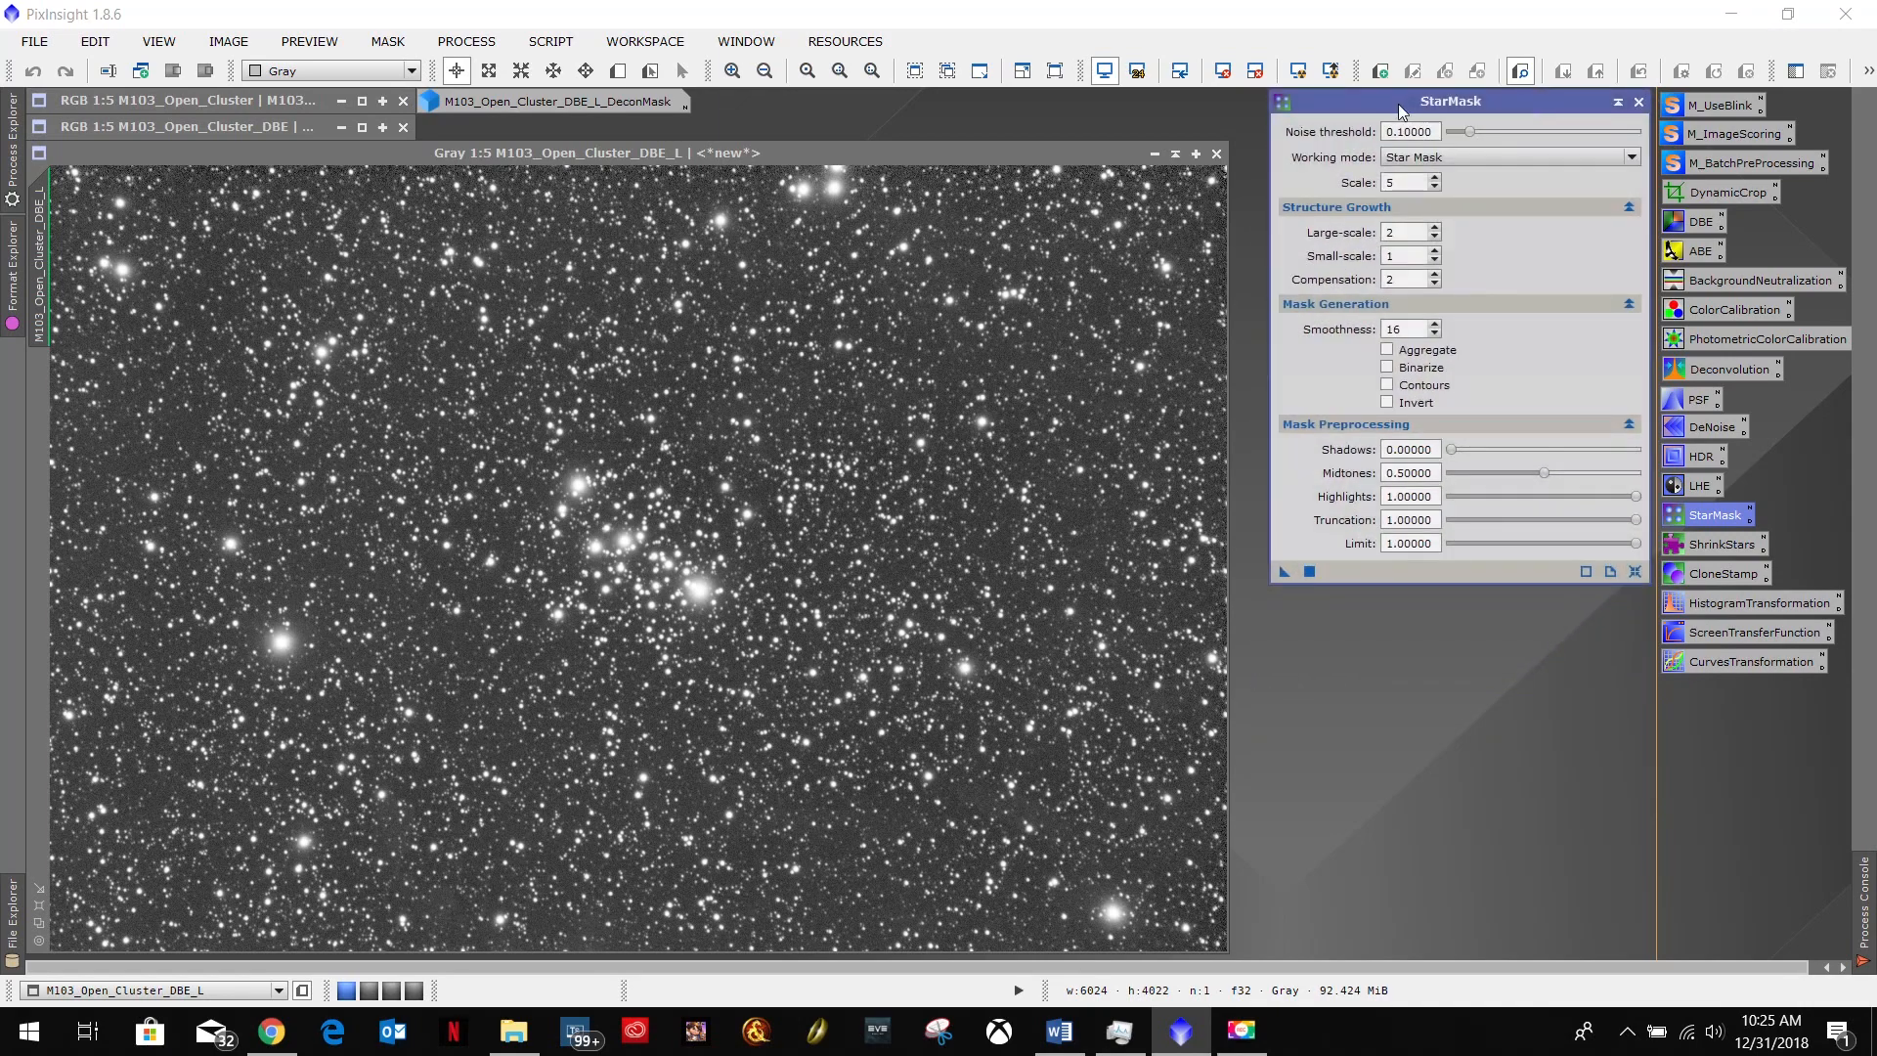
Locate StarMask in the full list of all processes.
{"action": "left_click", "coordinate": [473, 42]}
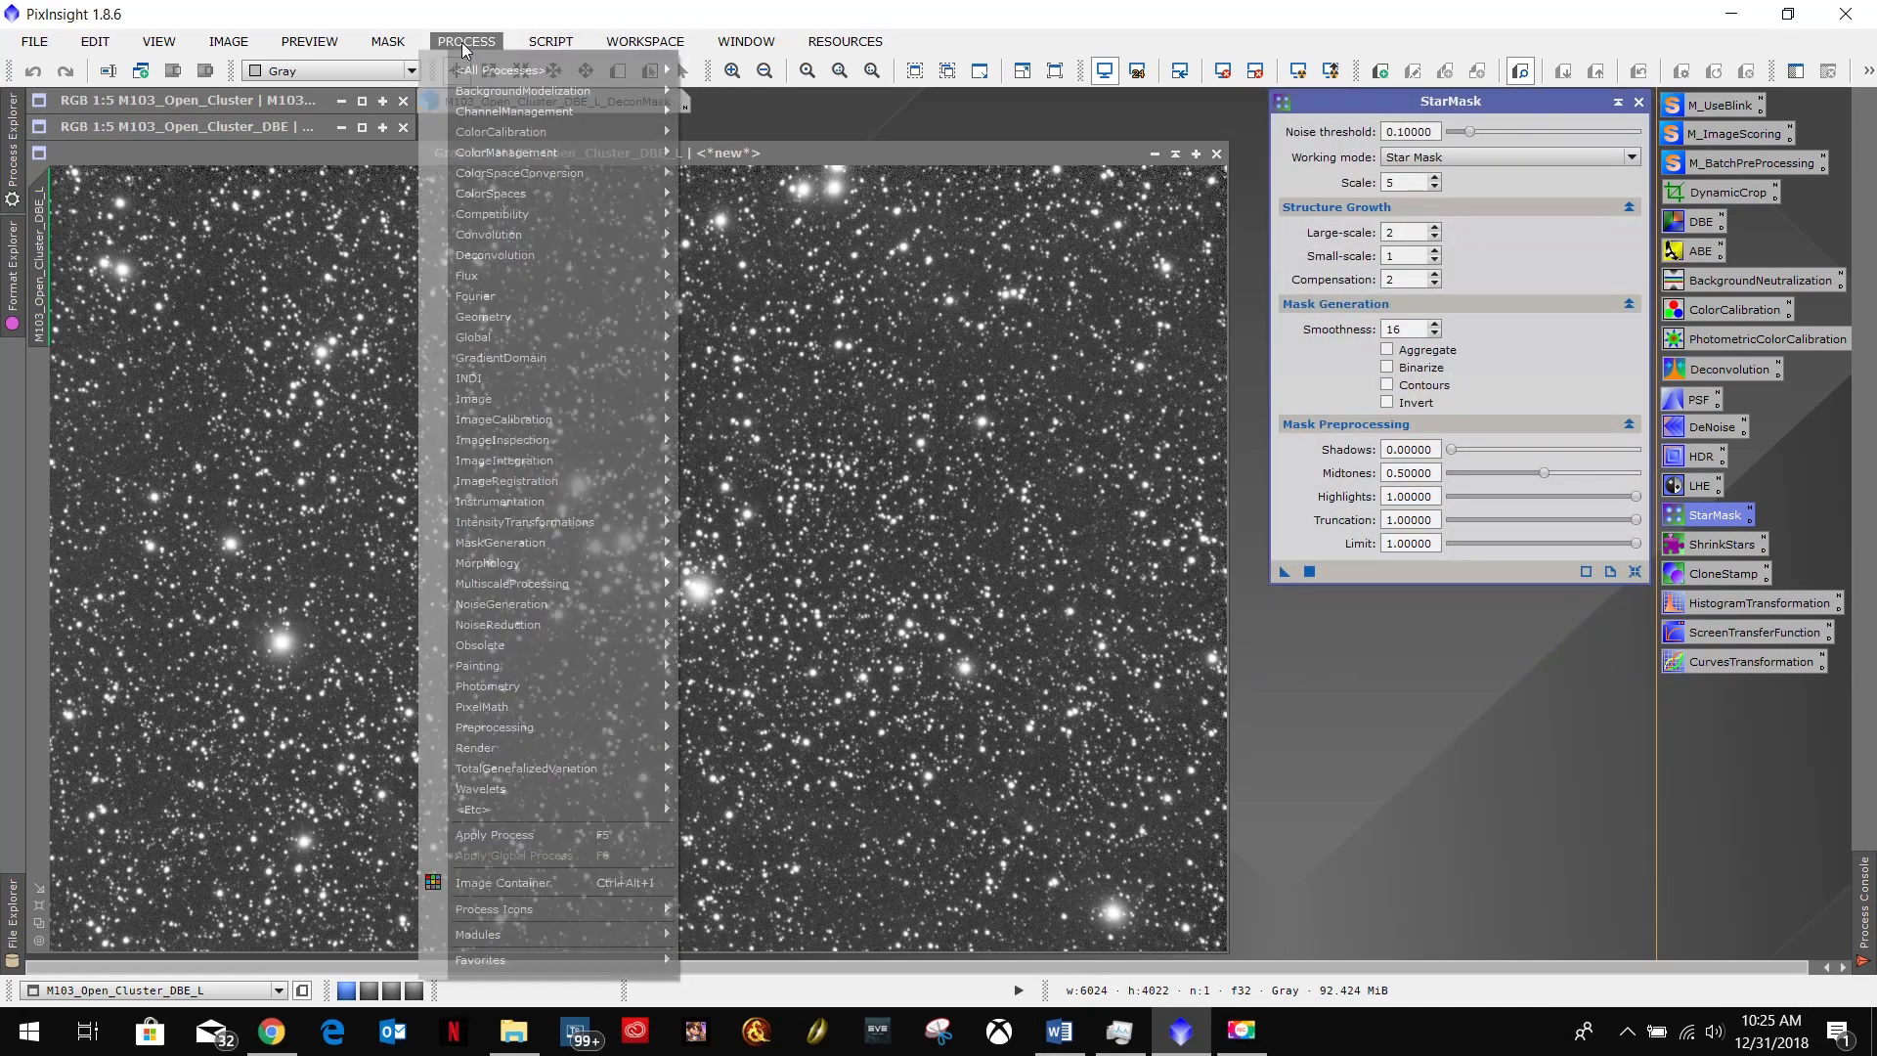
{"action": "mouse_move", "coordinate": [506, 65]}
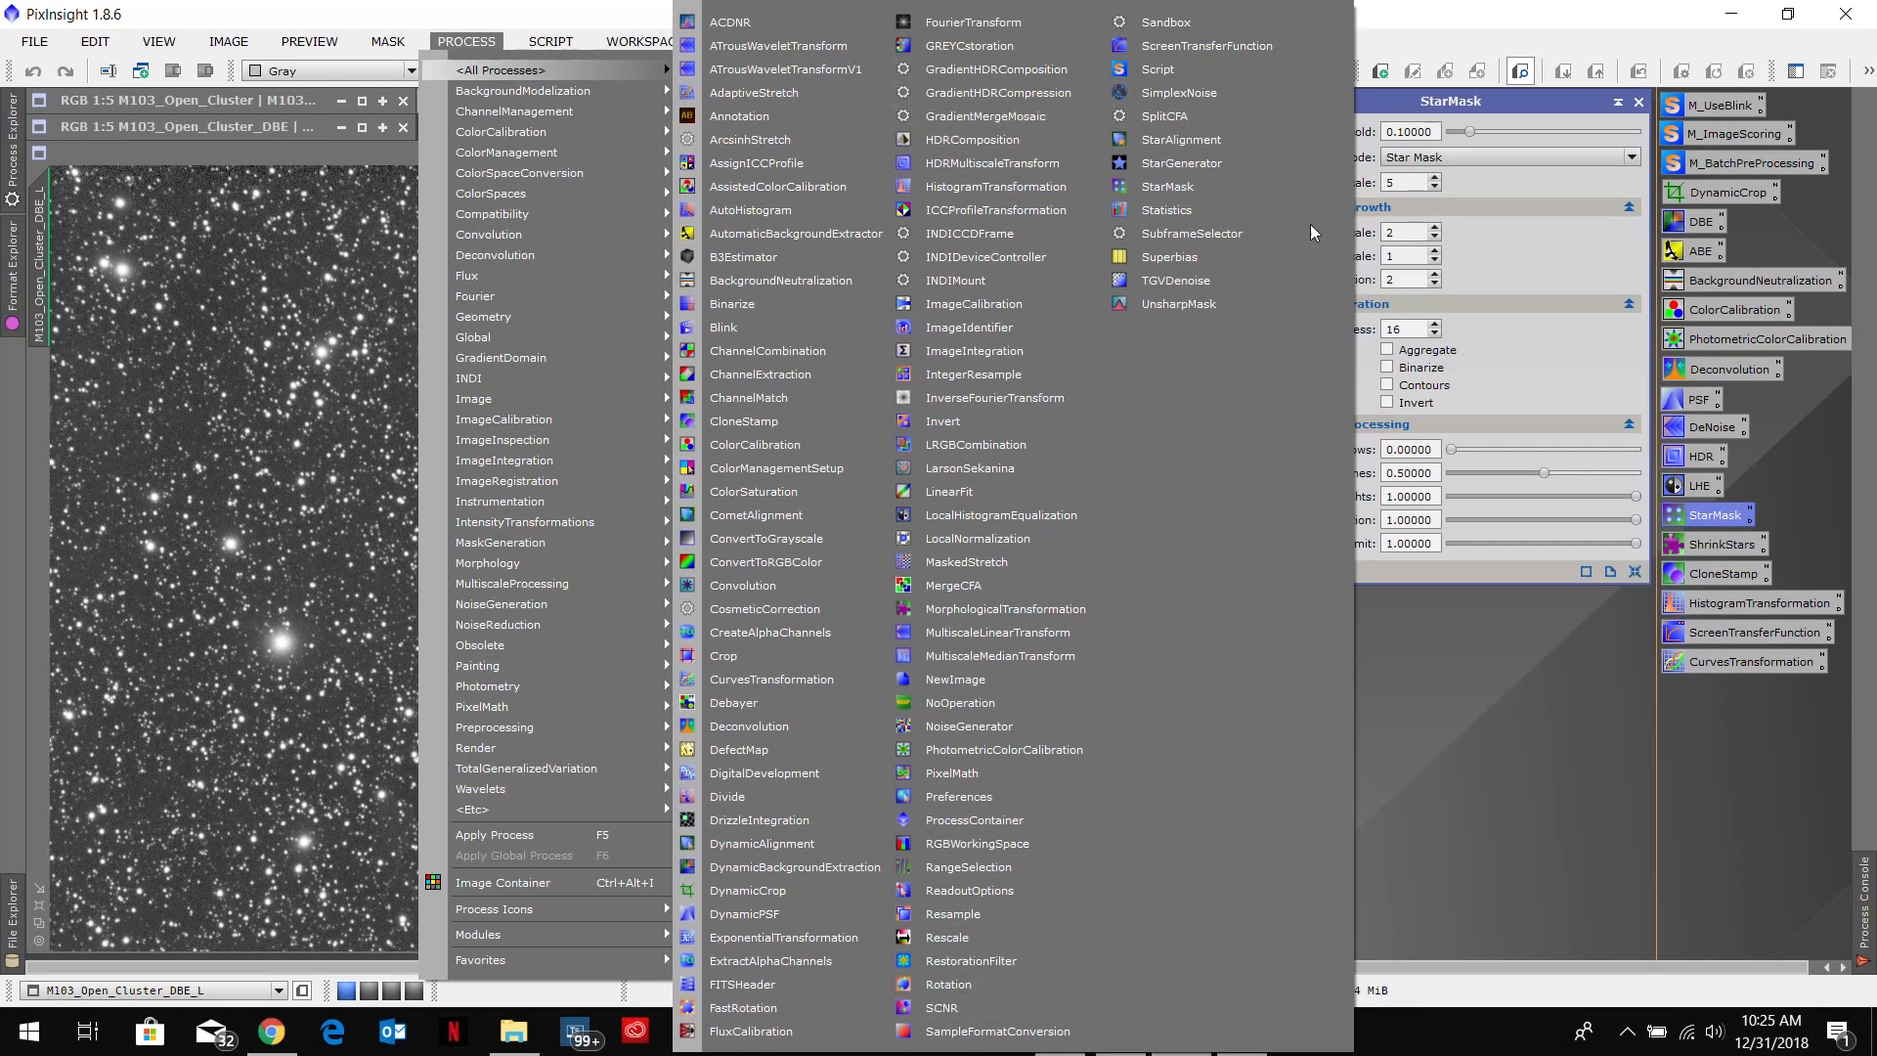
{"action": "left_click", "coordinate": [1166, 186]}
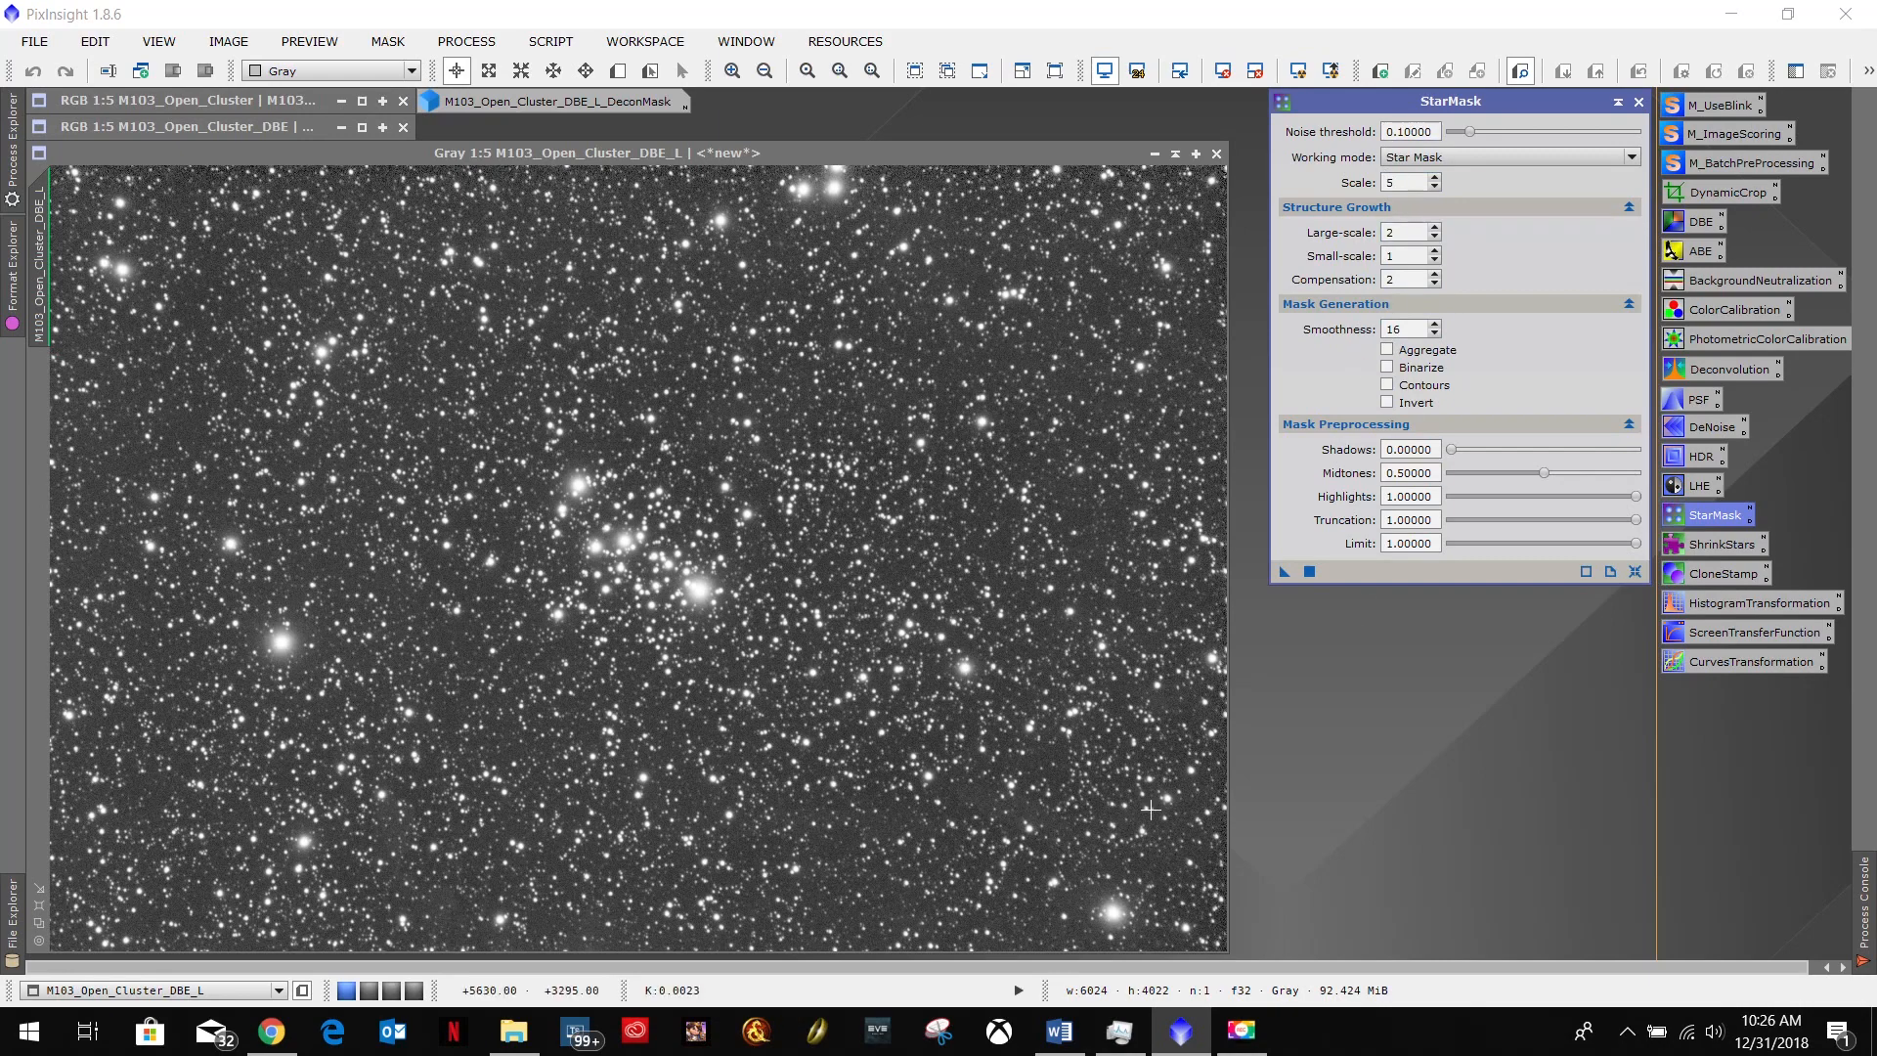
Switch to the Word notes, highlight "truncation down from 1 (0.9)" and return to PixInsight.
{"action": "left_click", "coordinate": [1058, 1030]}
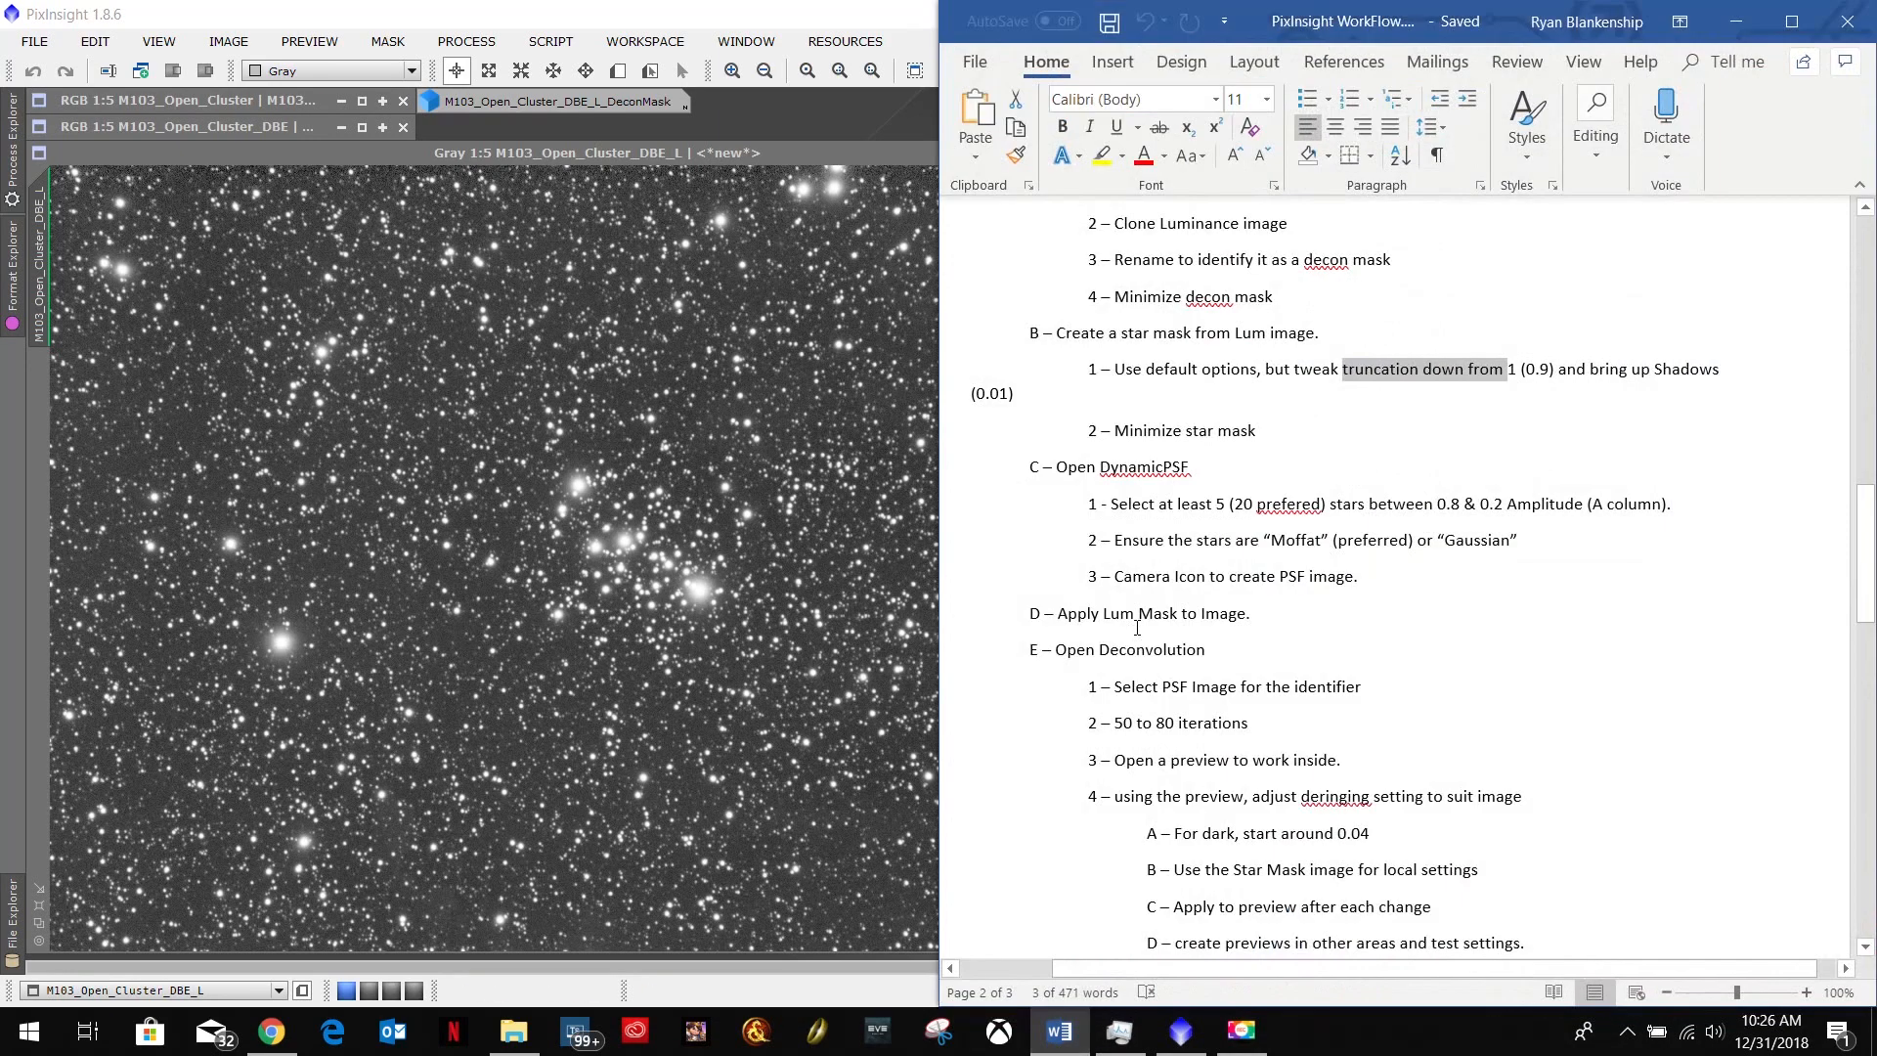
{"action": "left_click", "coordinate": [1479, 369]}
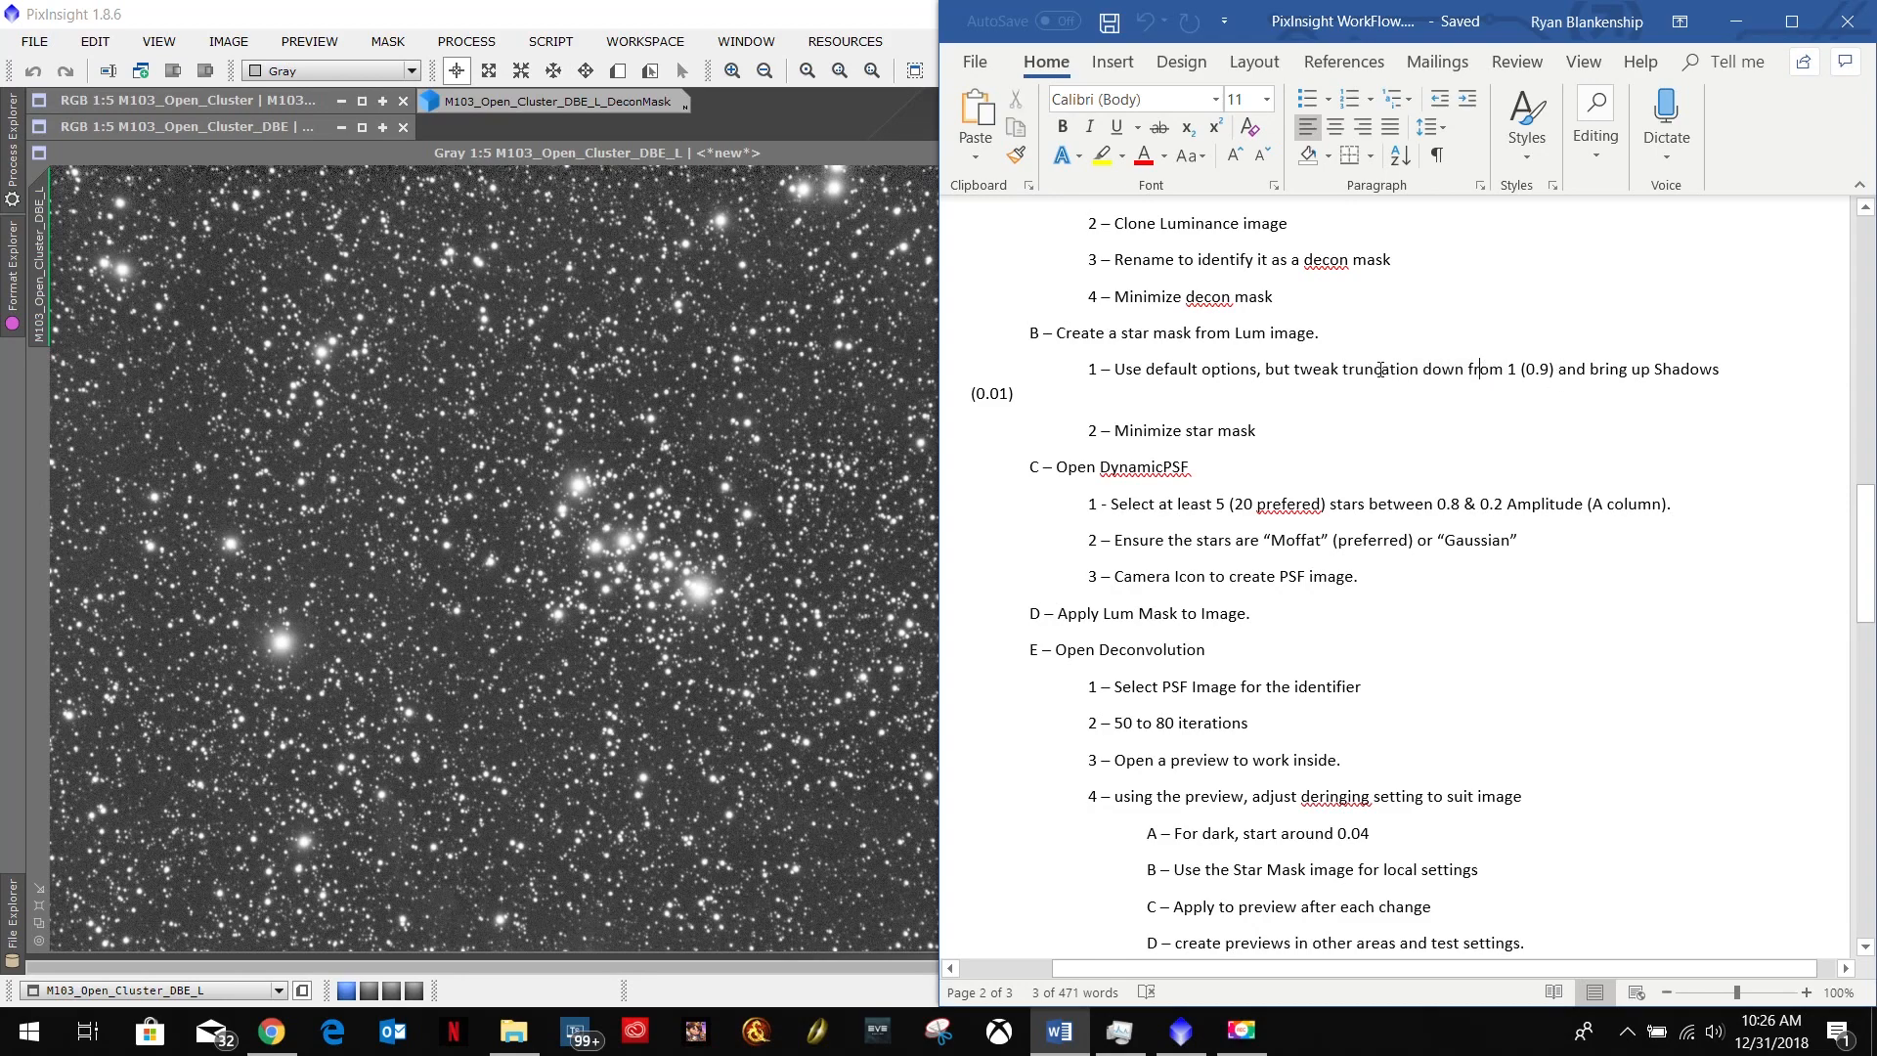
{"action": "left_click_drag", "start_coordinate": [1345, 373], "coordinate": [1560, 369]}
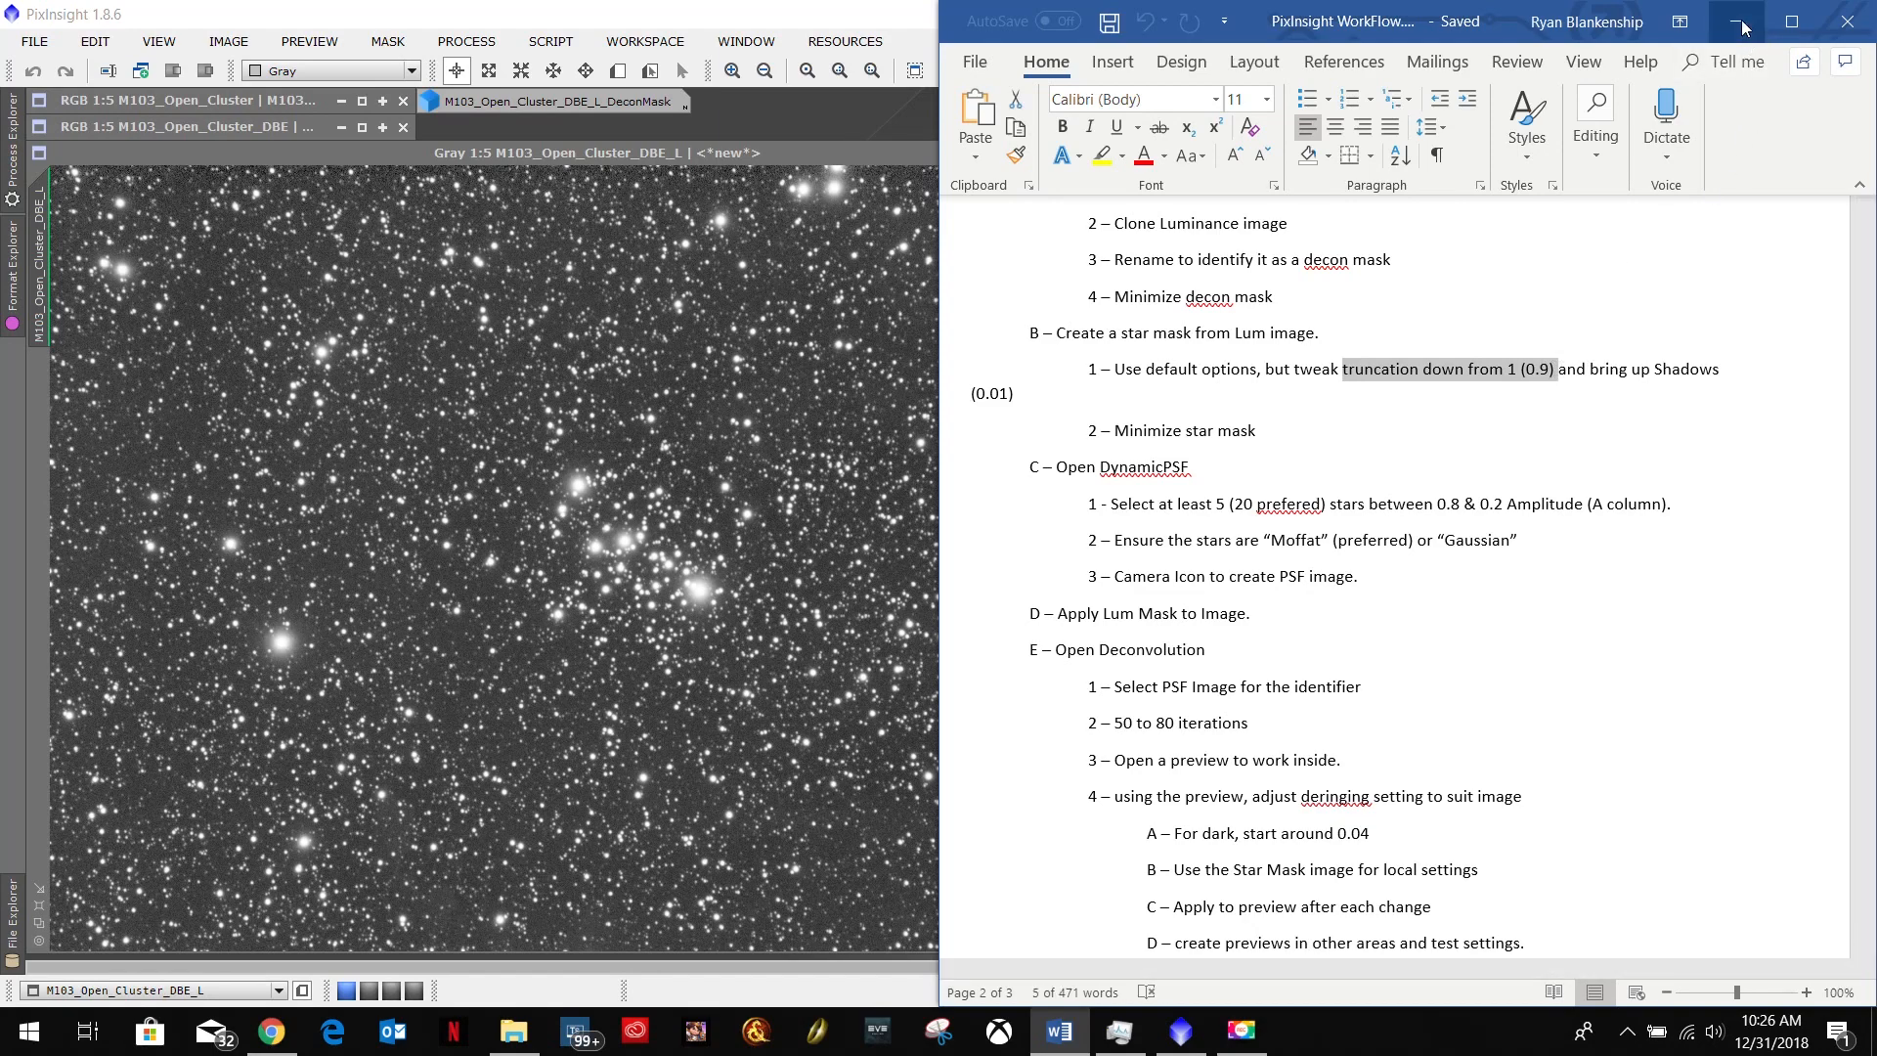
{"action": "left_click", "coordinate": [1737, 22]}
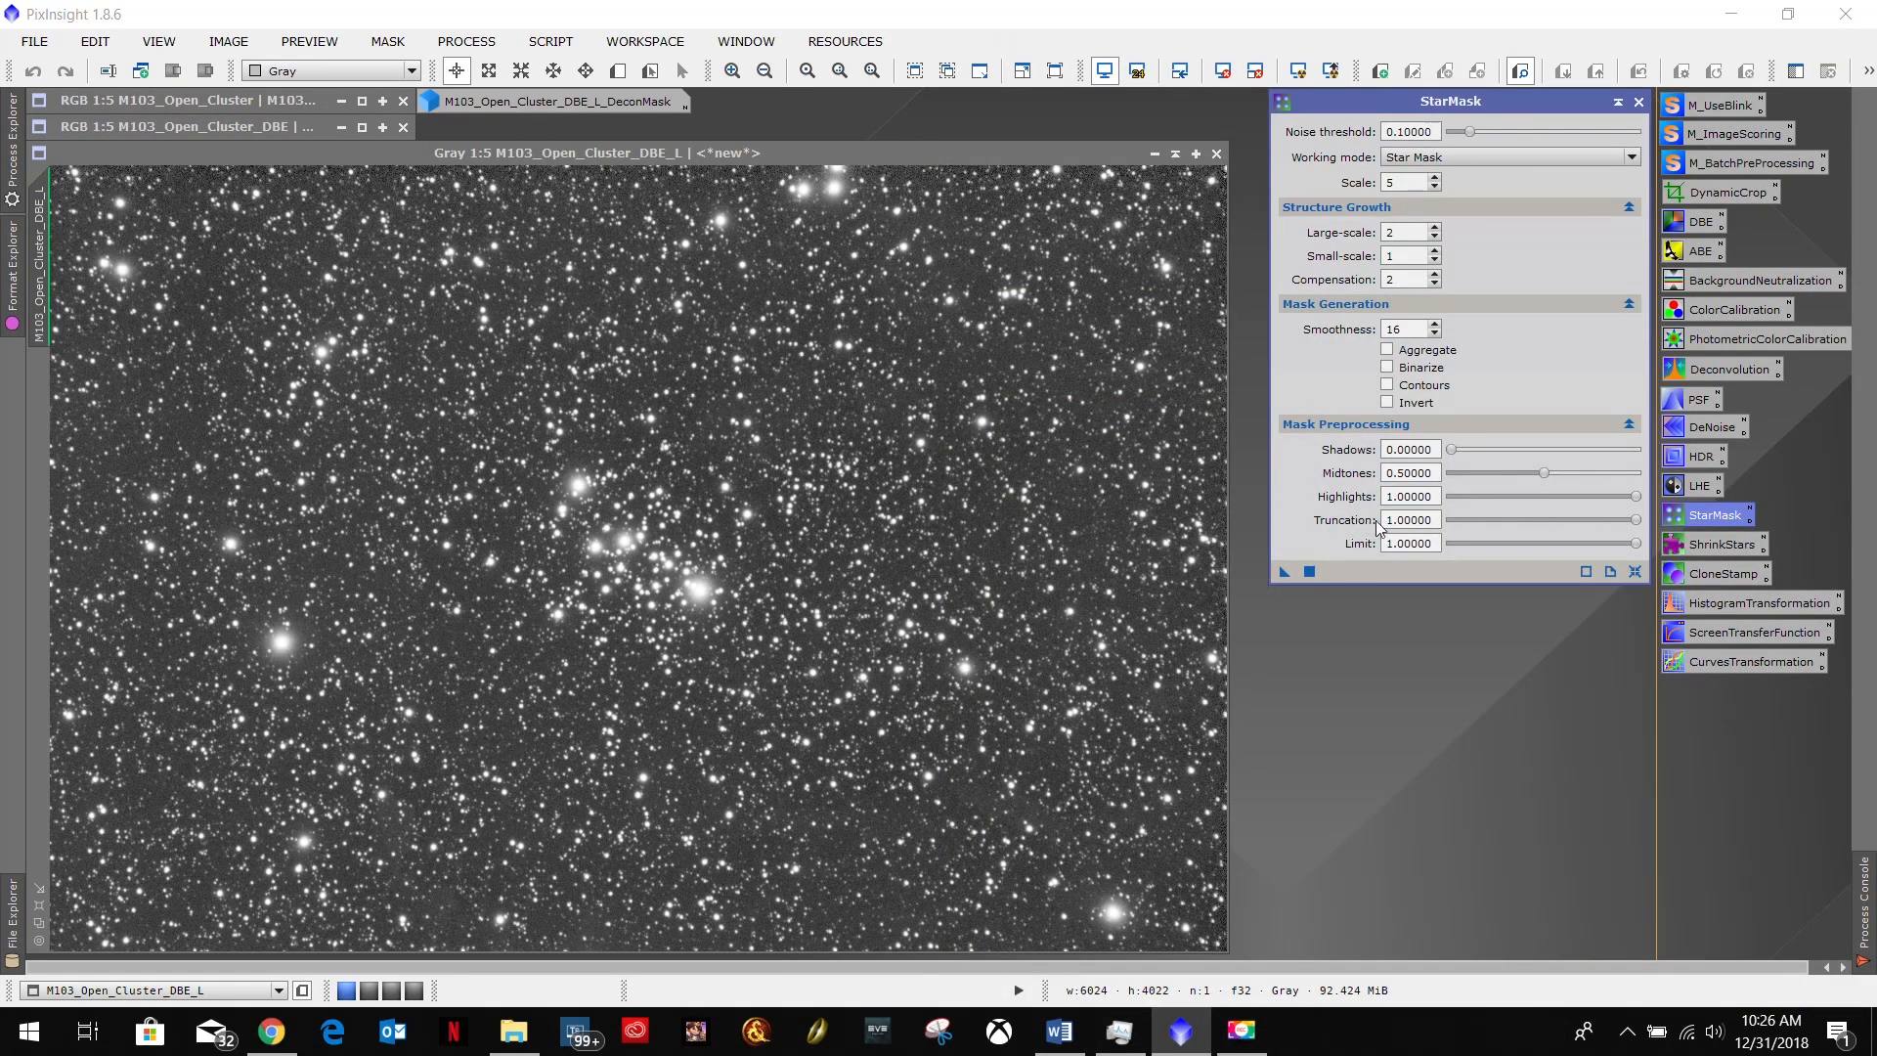
Set StarMask's Truncation to 0.9 and, after checking the Word notes, its Shadows to 0.01.
{"action": "left_click_drag", "start_coordinate": [1403, 520], "coordinate": [1340, 523]}
{"action": "type", "text": "0."}
{"action": "left_click", "coordinate": [1064, 1035]}
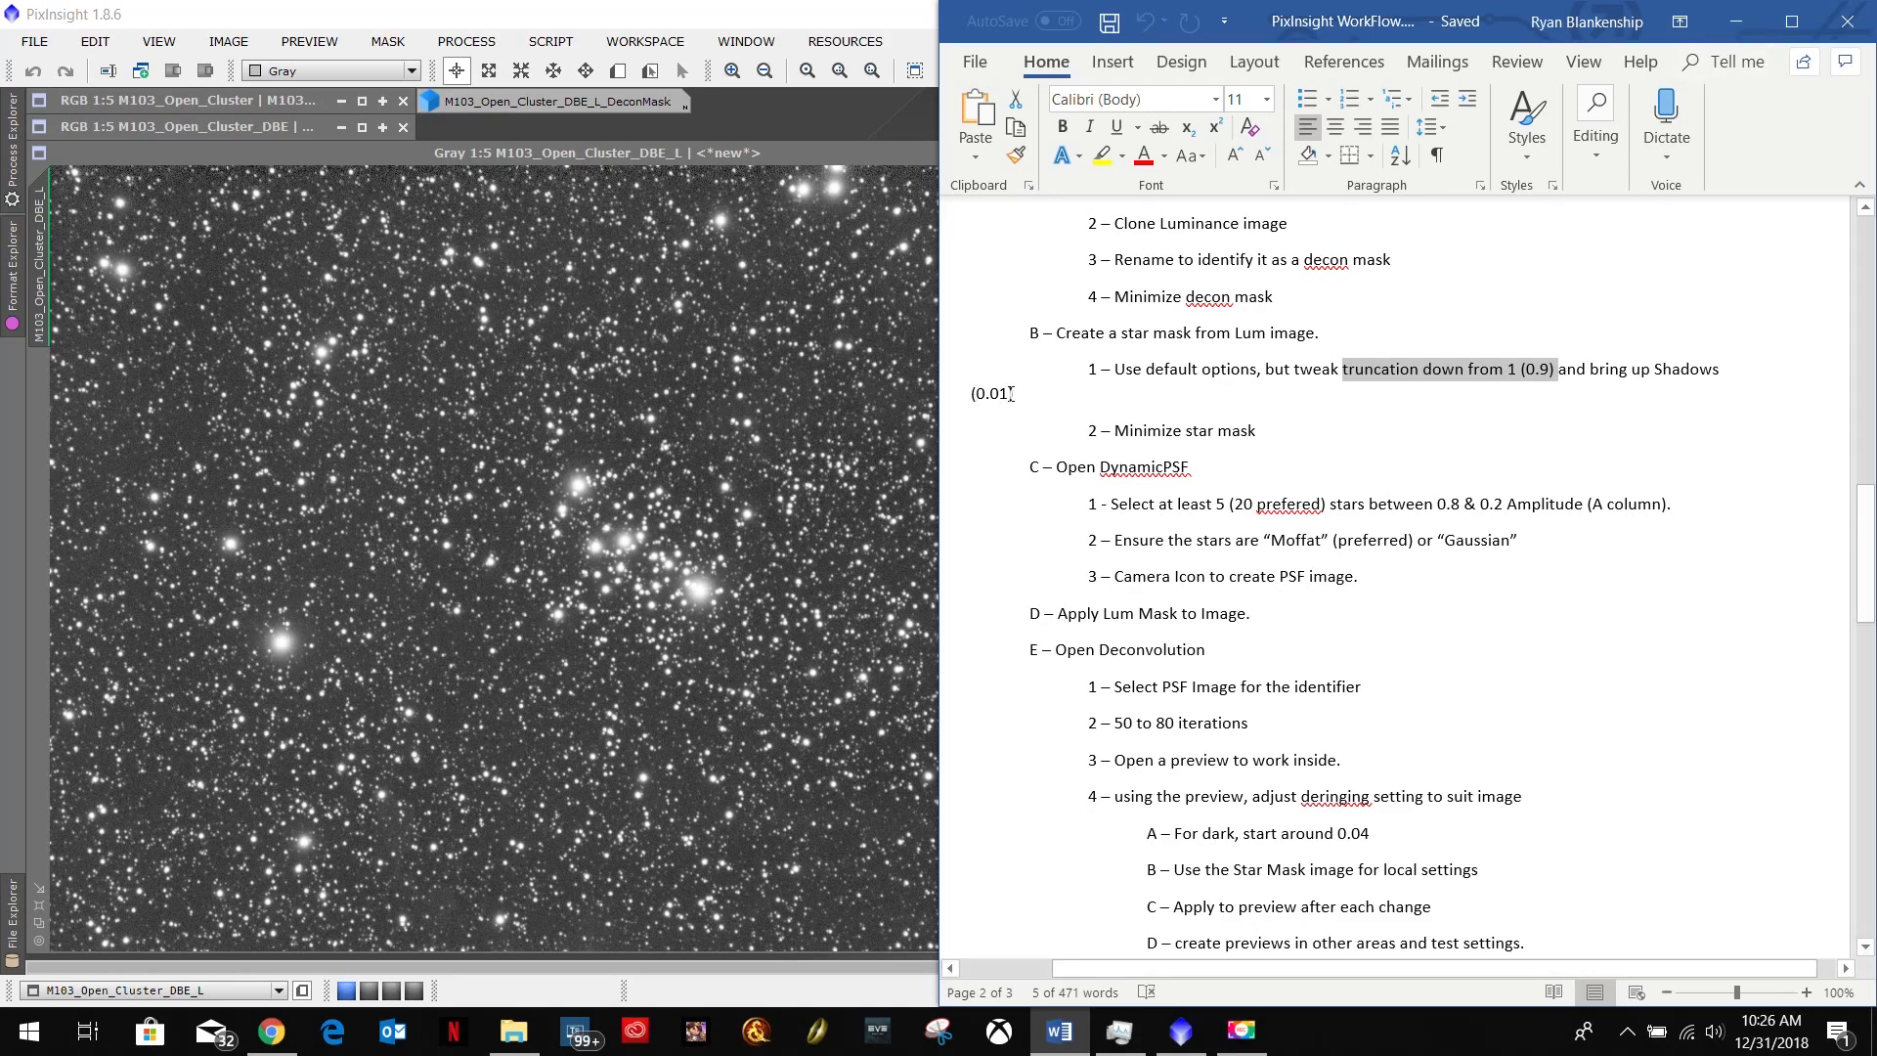
{"action": "left_click", "coordinate": [1736, 22]}
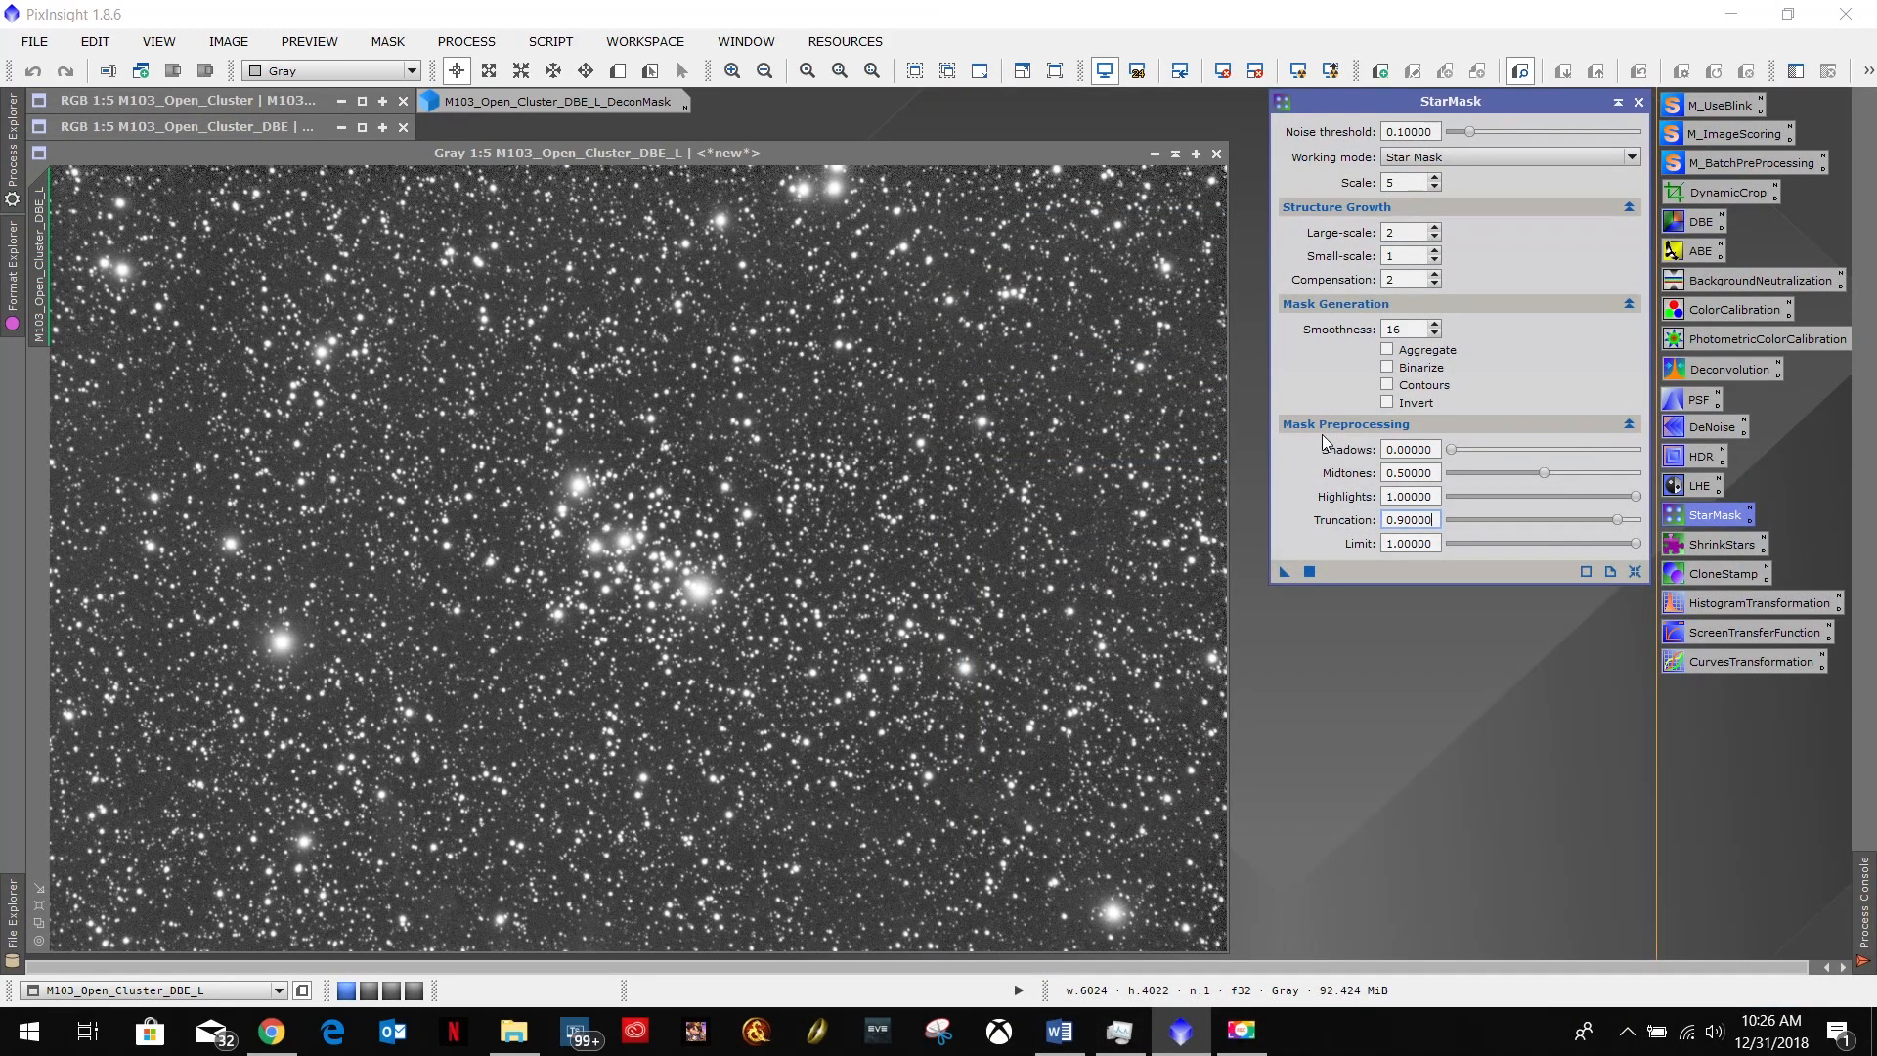
{"action": "left_click_drag", "start_coordinate": [1413, 450], "coordinate": [1329, 458]}
{"action": "type", "text": "0."}
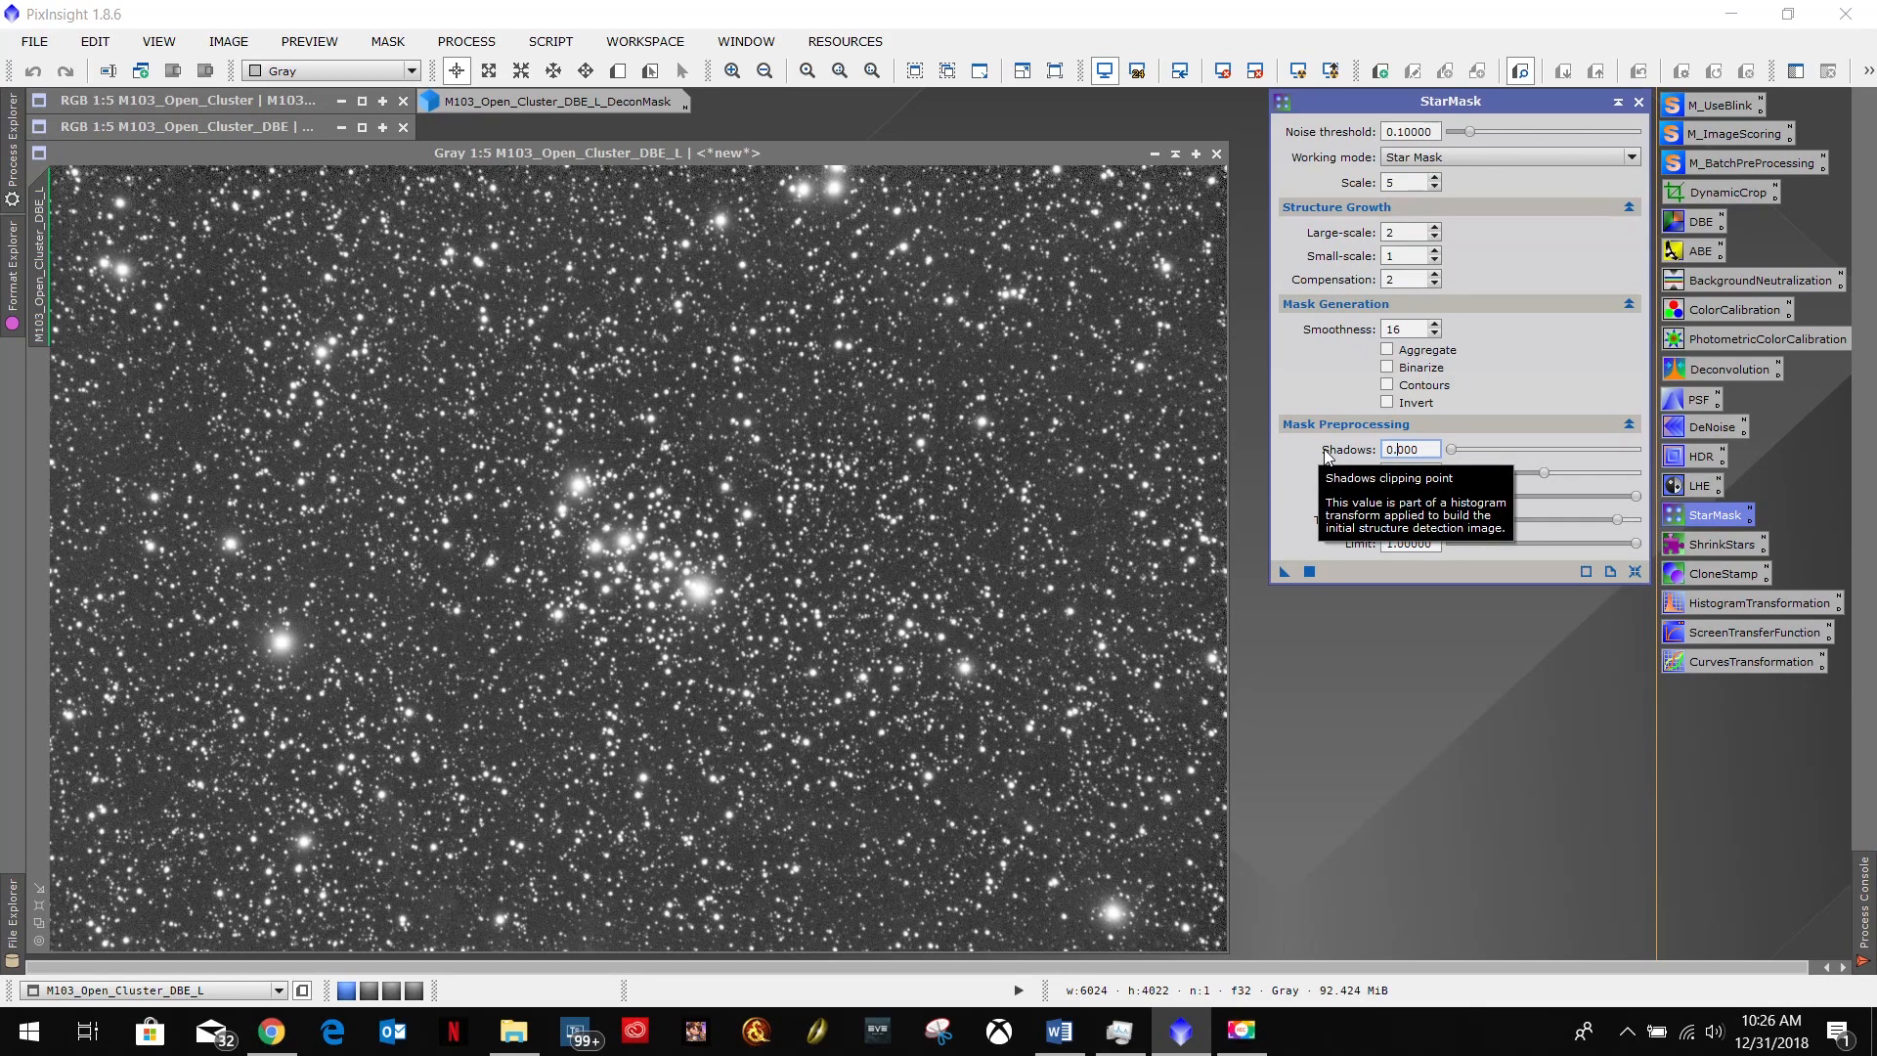
{"action": "type", "text": "01"}
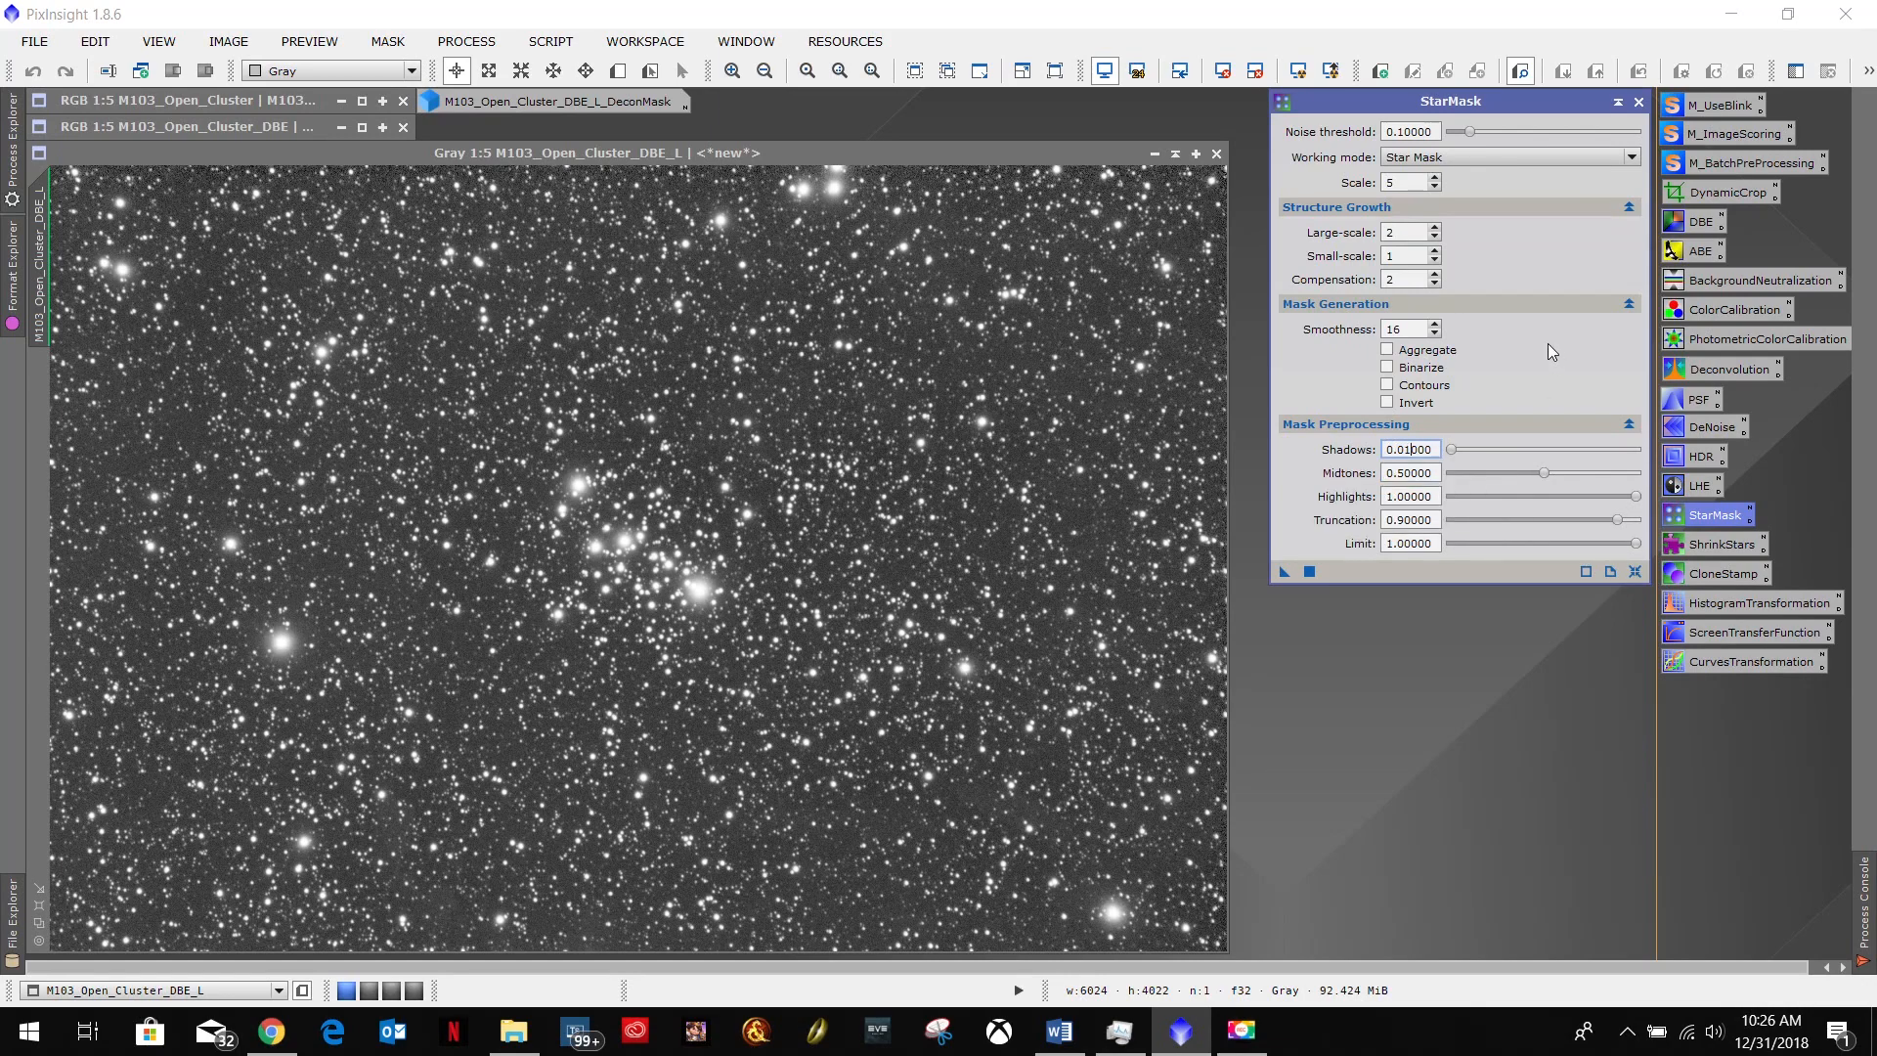
{"action": "left_click", "coordinate": [1310, 539]}
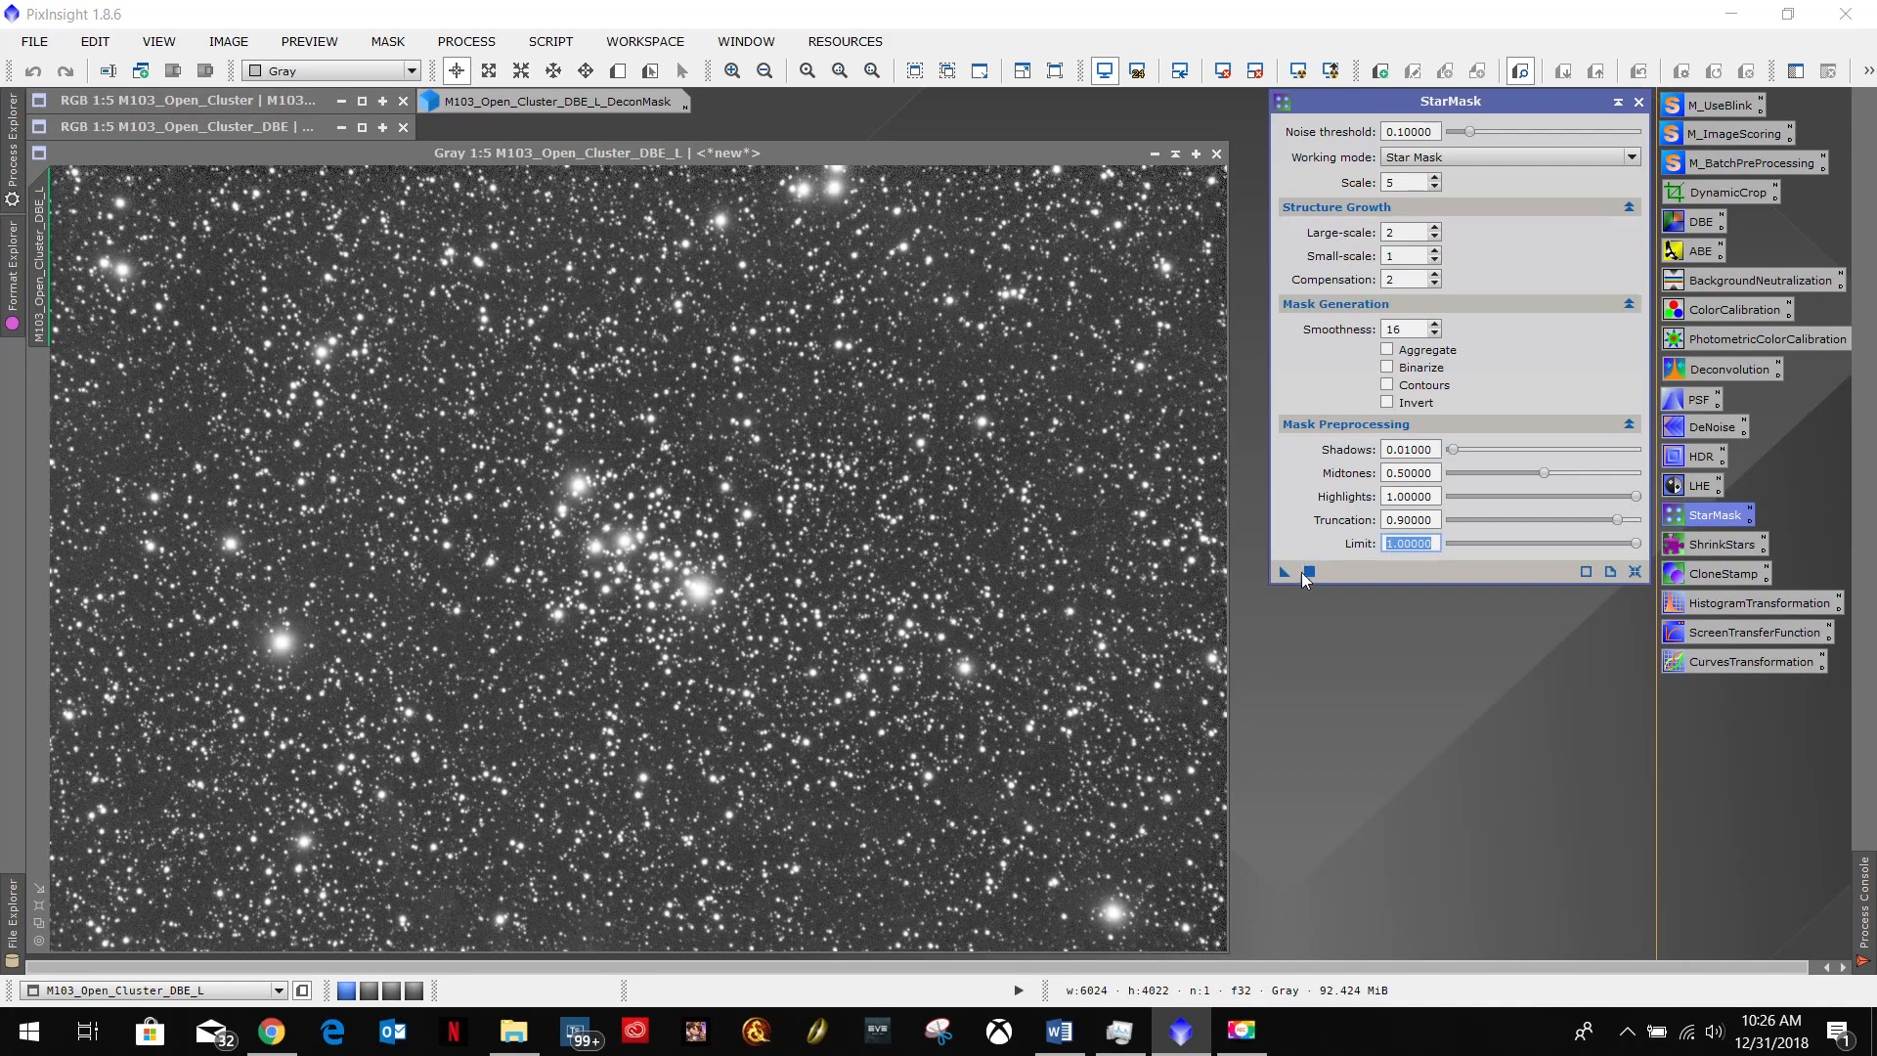
Recheck the Word notes, apply StarMask to the M103 luminance image and close the StarMask window.
{"action": "left_click", "coordinate": [1059, 1031]}
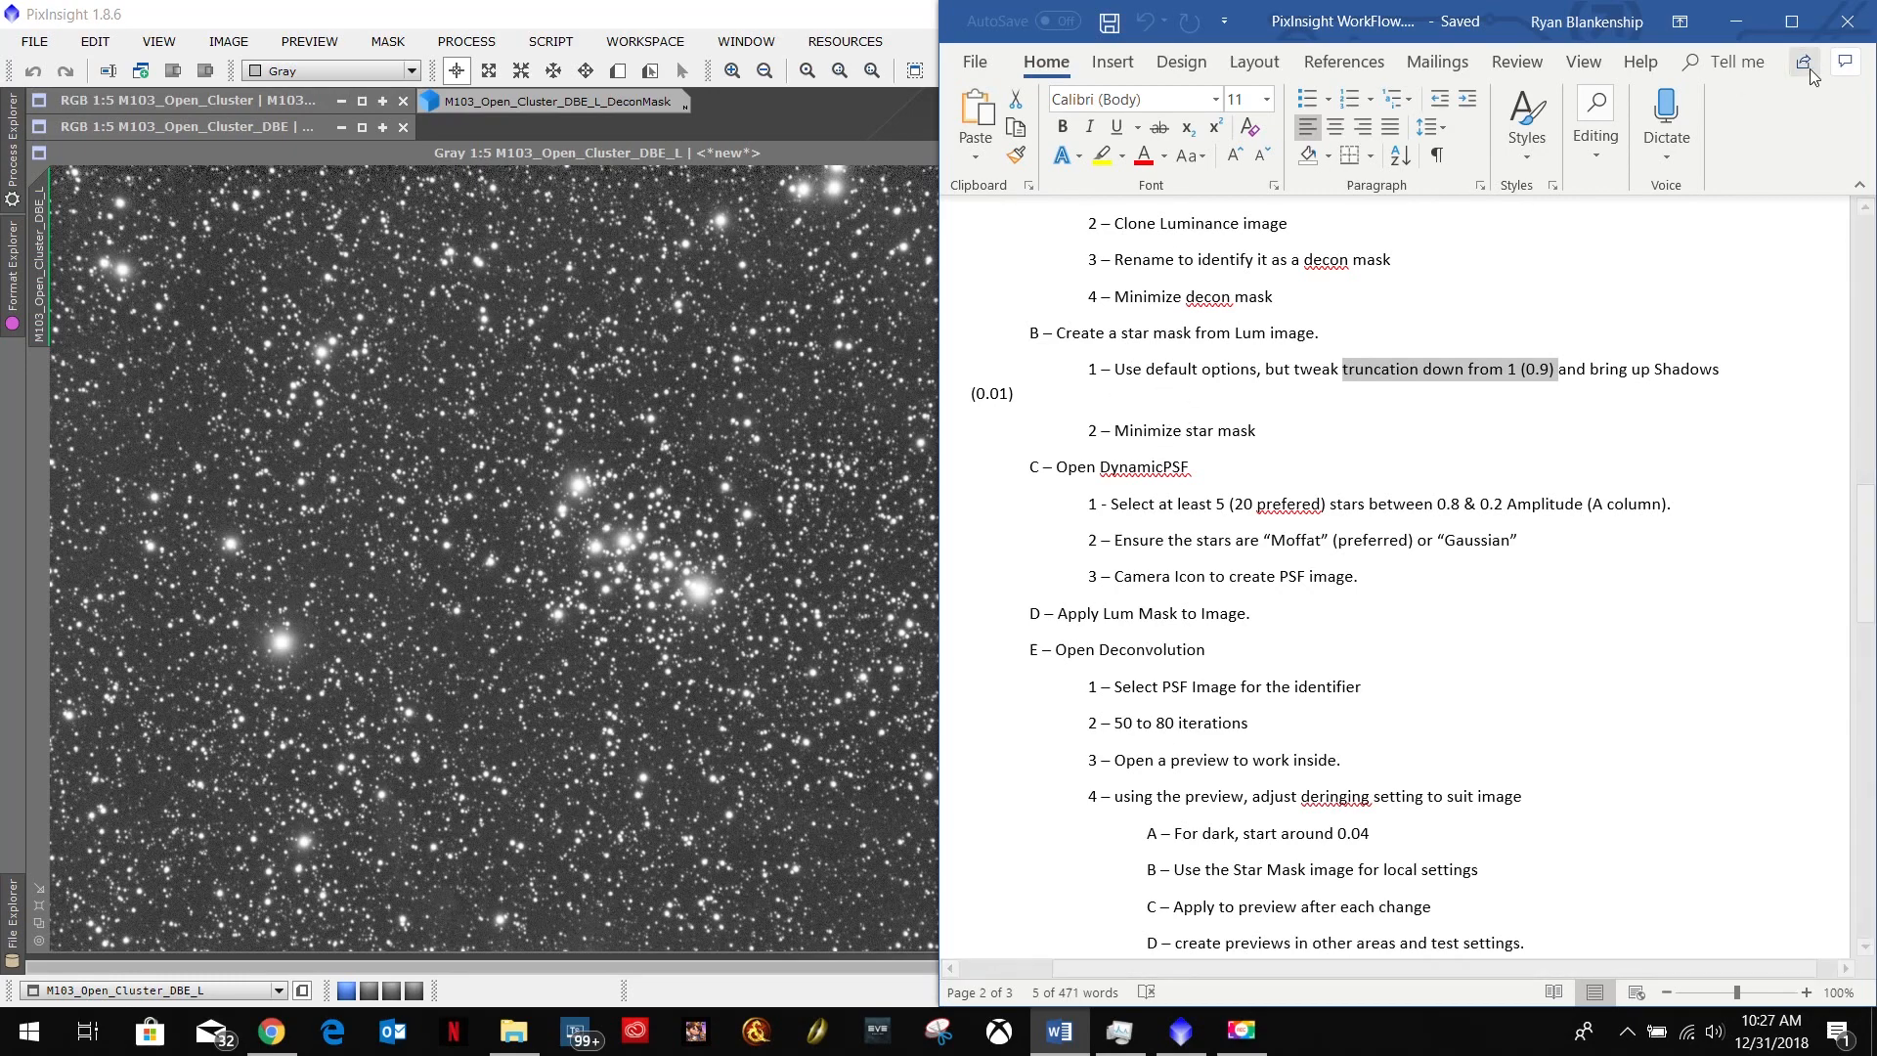
{"action": "left_click", "coordinate": [1736, 21]}
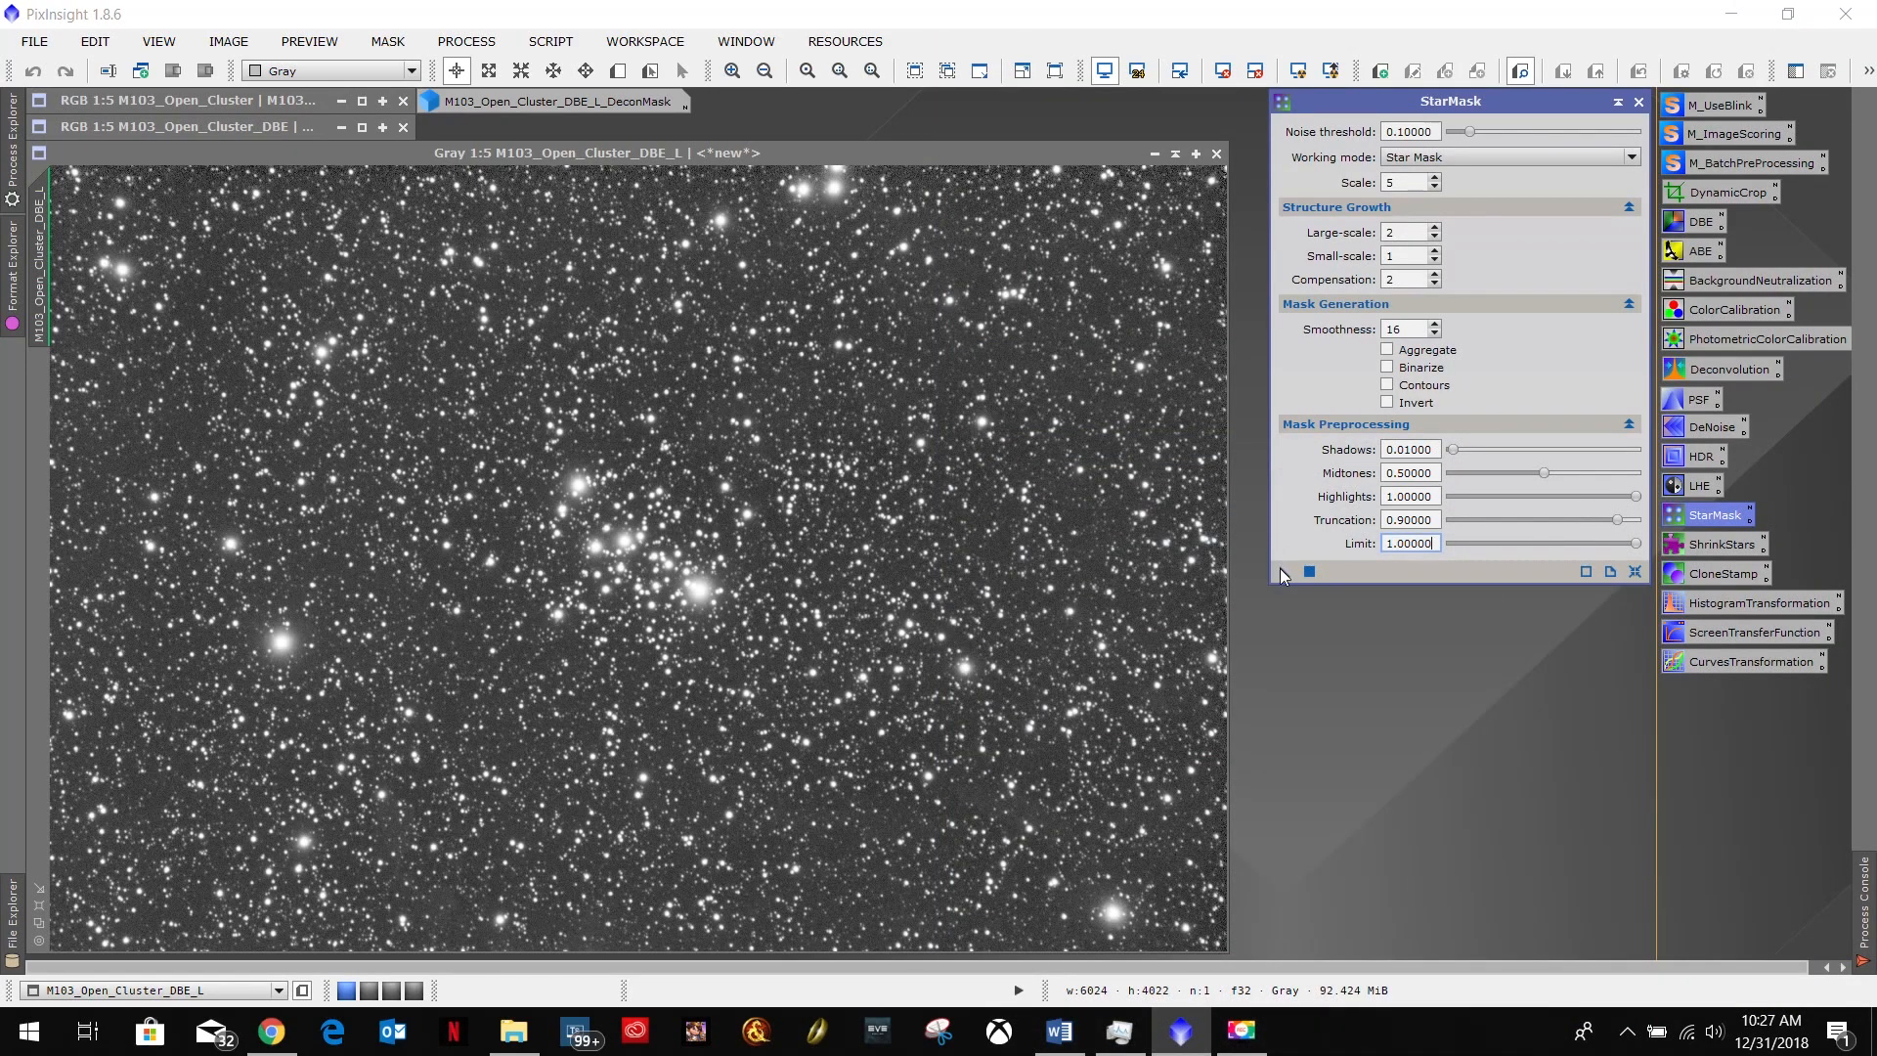
{"action": "left_click_drag", "start_coordinate": [1284, 571], "coordinate": [831, 536]}
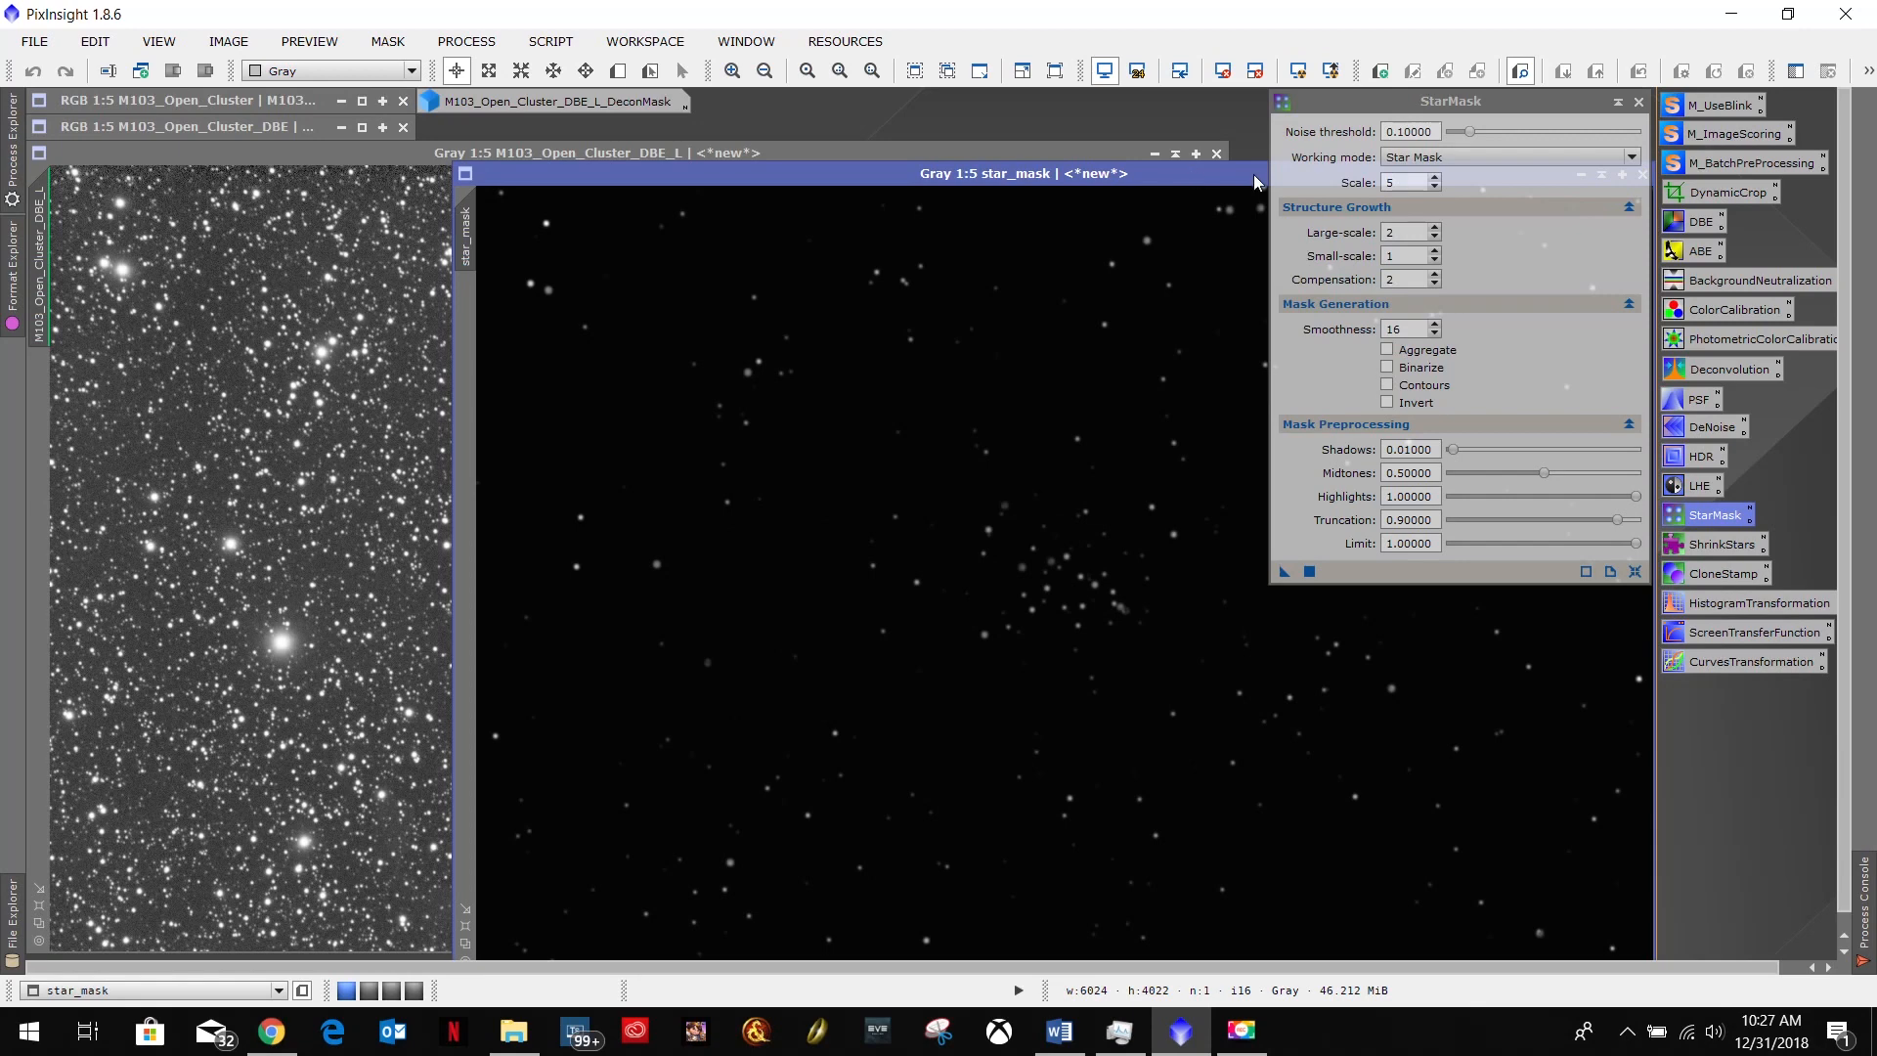
{"action": "left_click", "coordinate": [1639, 103]}
Place the star_mask window over the luminance image and auto-stretch its display to inspect the masked stars up close.
{"action": "left_click_drag", "start_coordinate": [1341, 172], "coordinate": [913, 151]}
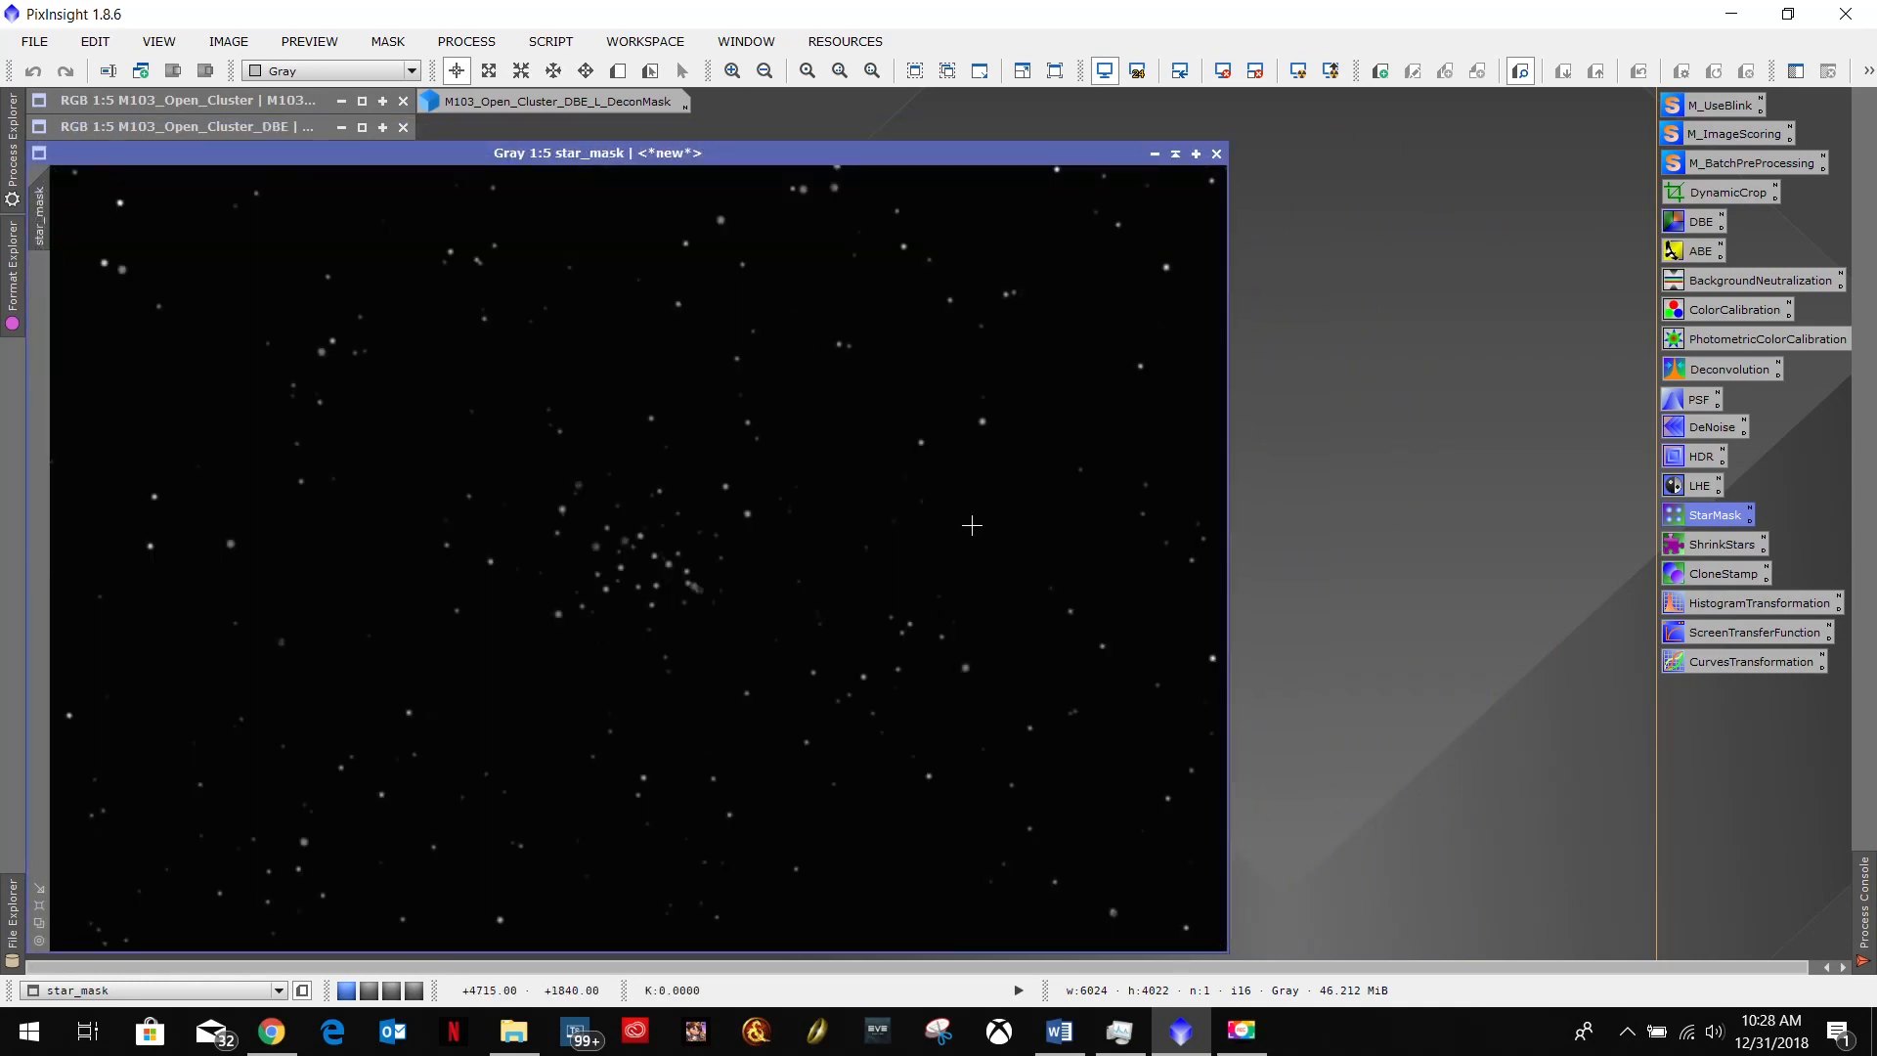
{"action": "left_click", "coordinate": [1300, 74]}
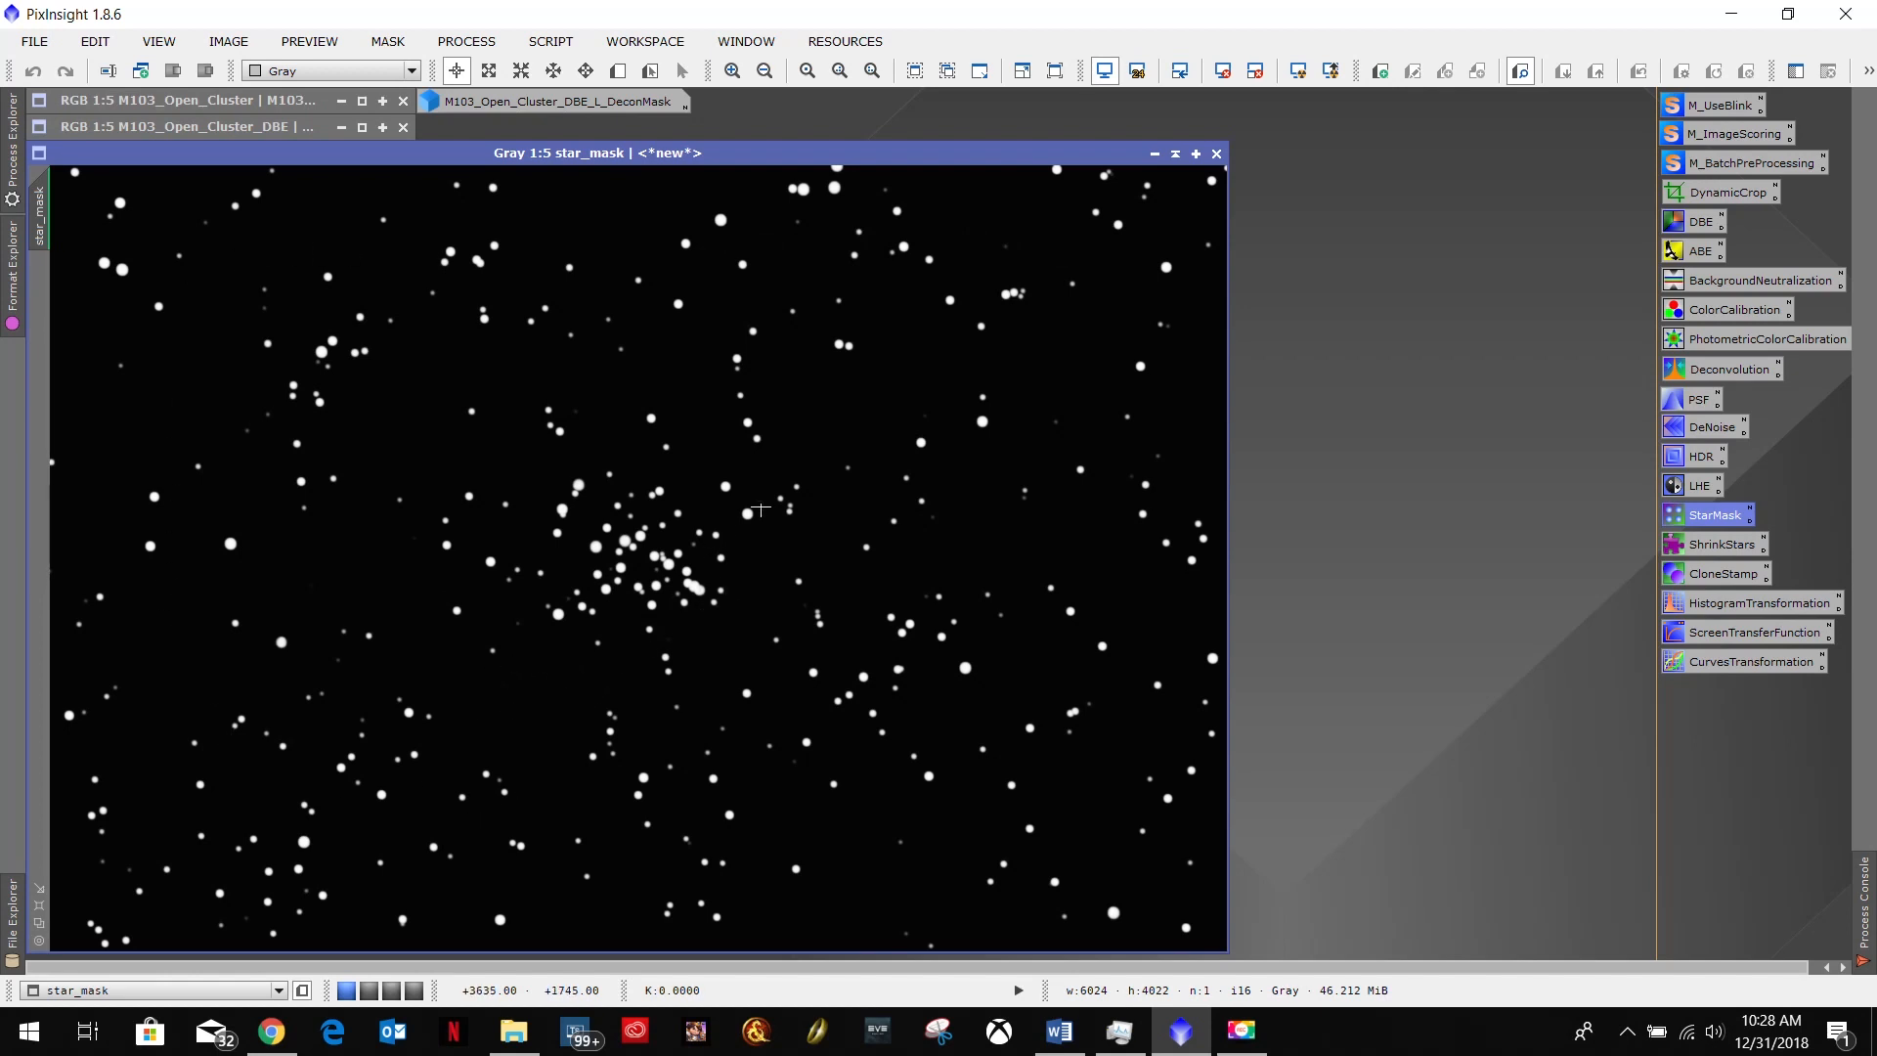
{"action": "scroll", "coordinate": [938, 437], "scroll_direction": "up", "scroll_amount": 1}
{"action": "scroll", "coordinate": [938, 437], "scroll_direction": "up", "scroll_amount": 4}
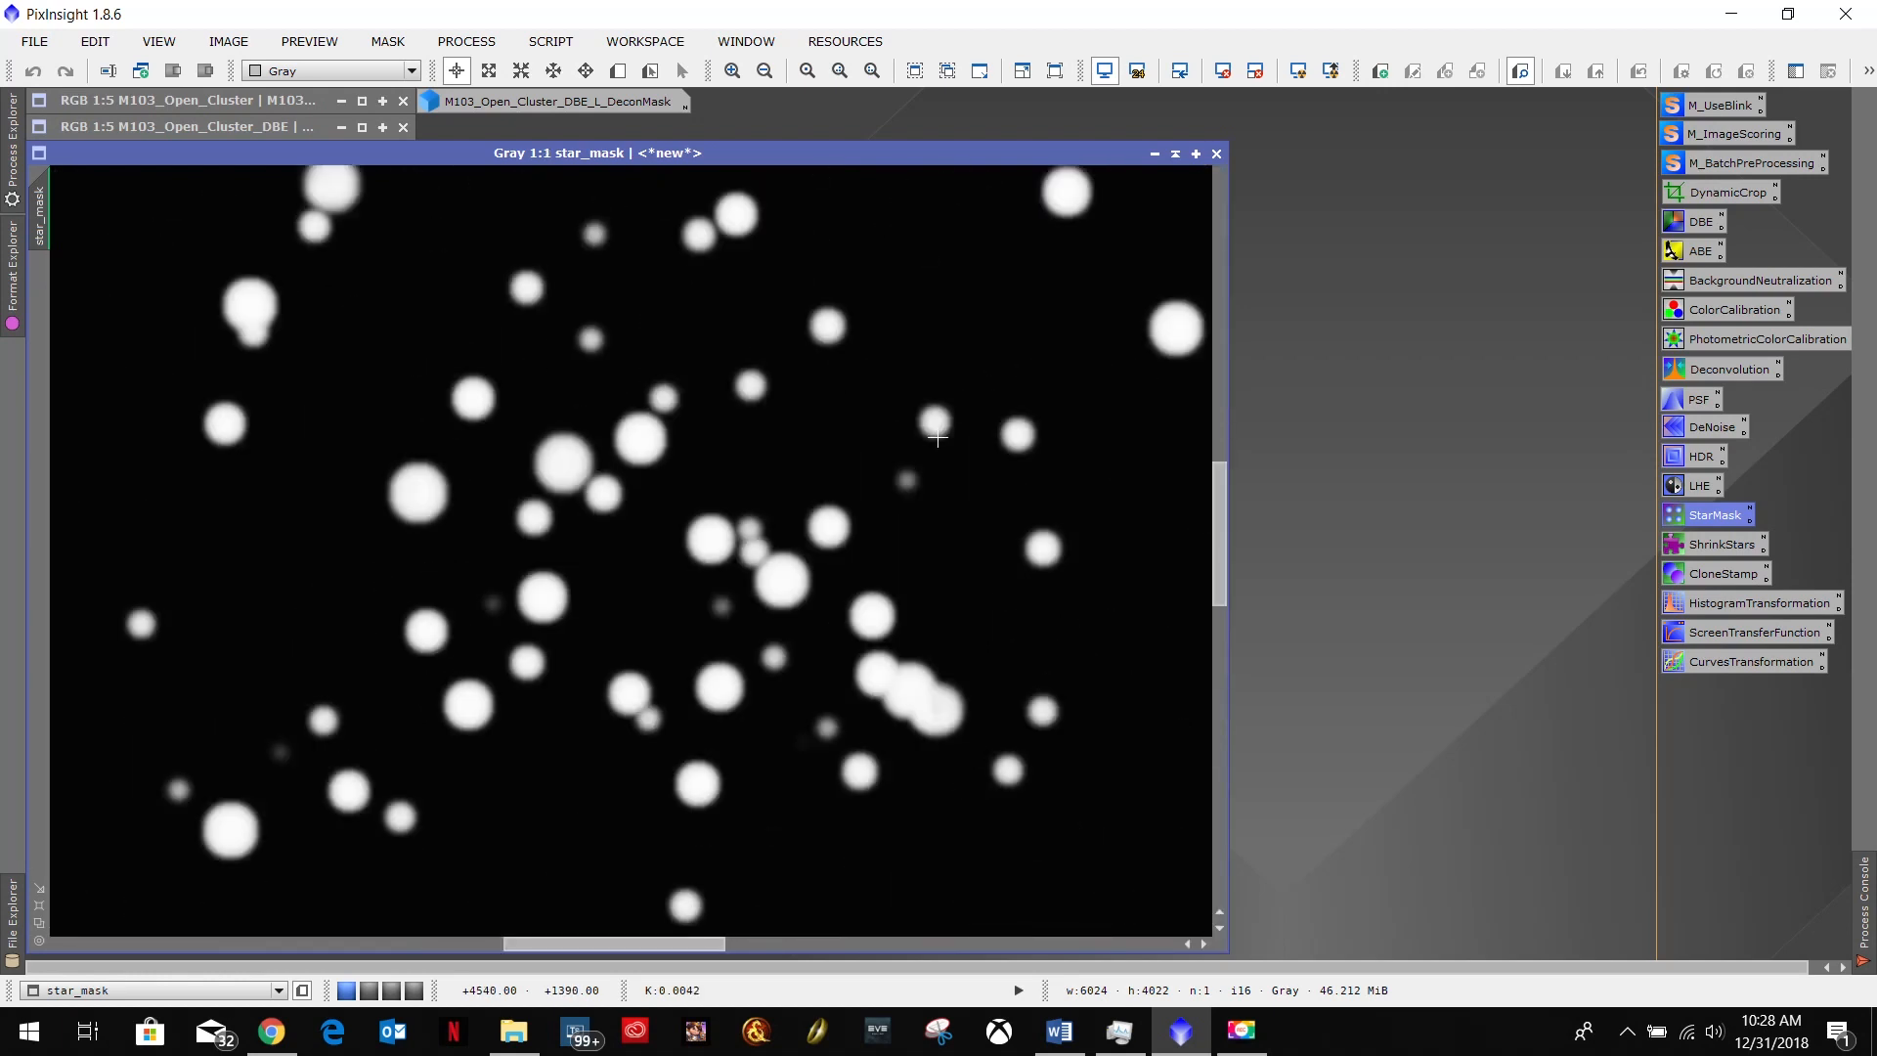
{"action": "scroll", "coordinate": [937, 440], "scroll_direction": "down", "scroll_amount": 5}
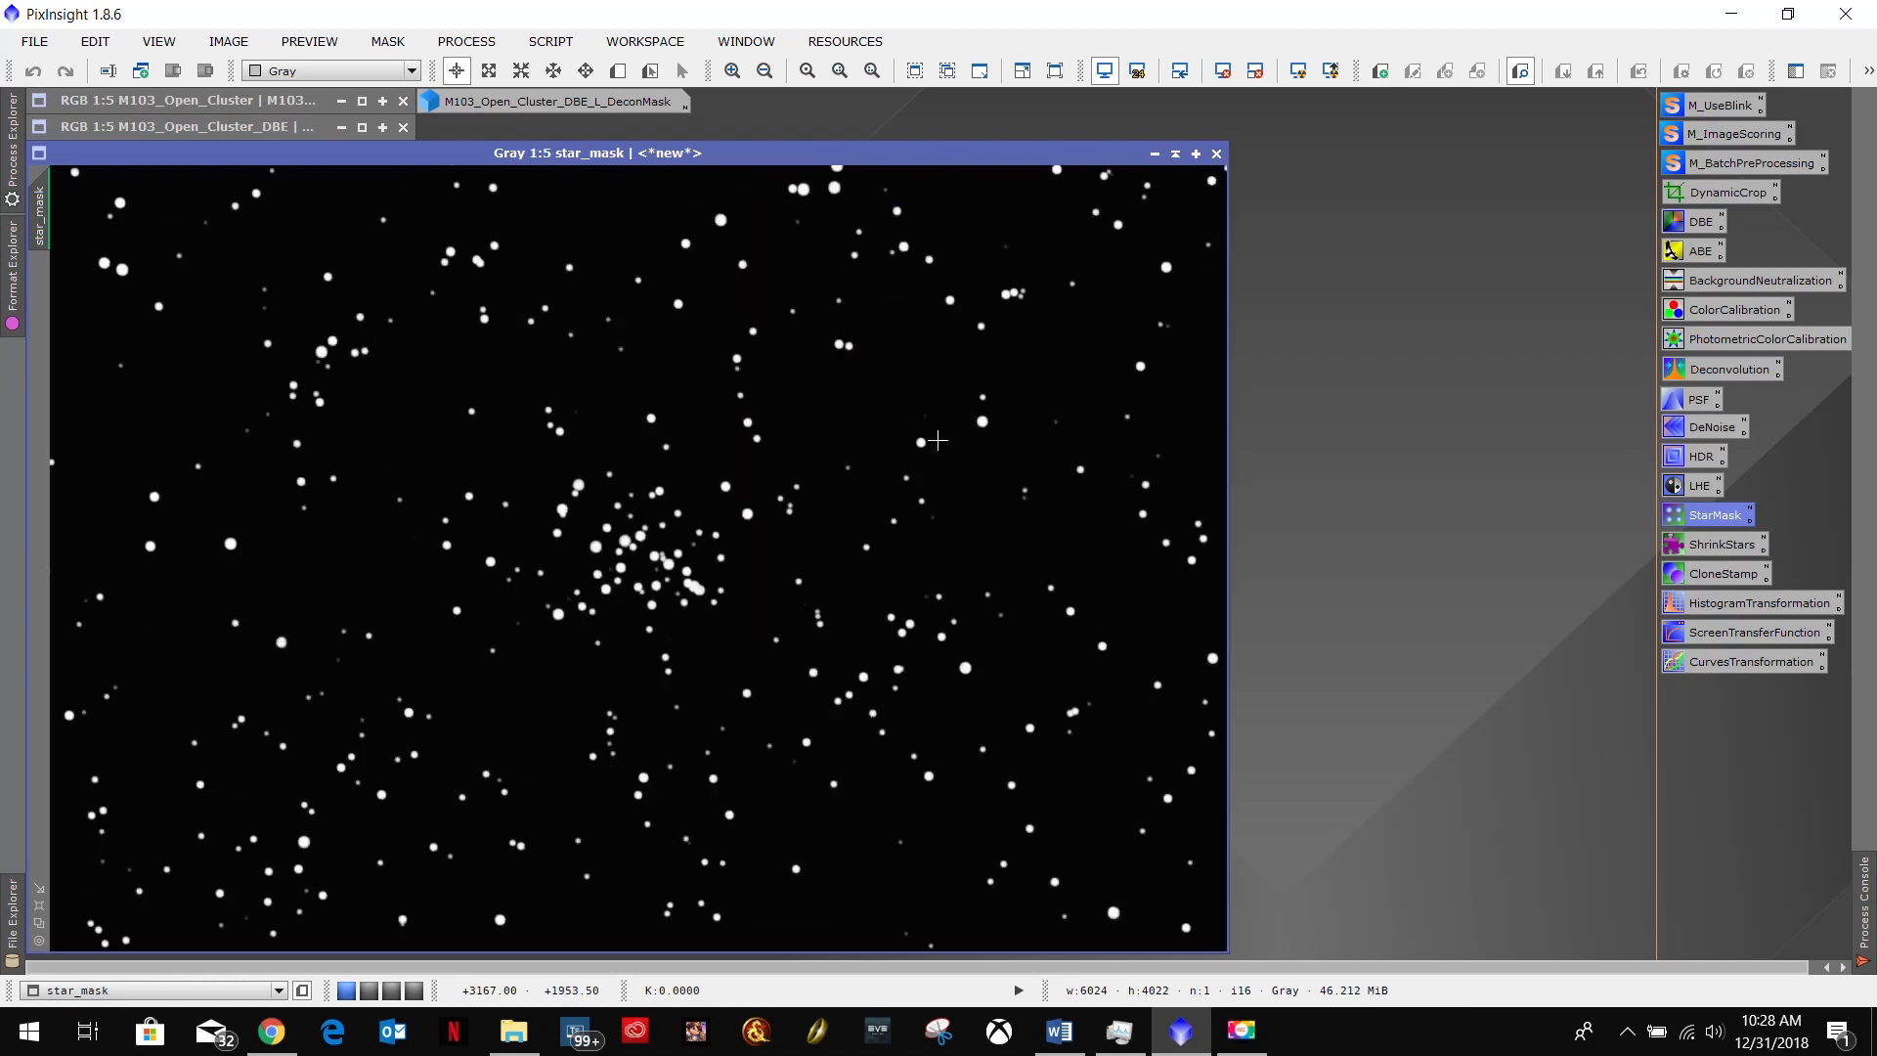
Minimize the star_mask image to an icon and park it beside the DeconMask icon above the luminance image.
{"action": "left_click_drag", "start_coordinate": [826, 162], "coordinate": [1040, 153]}
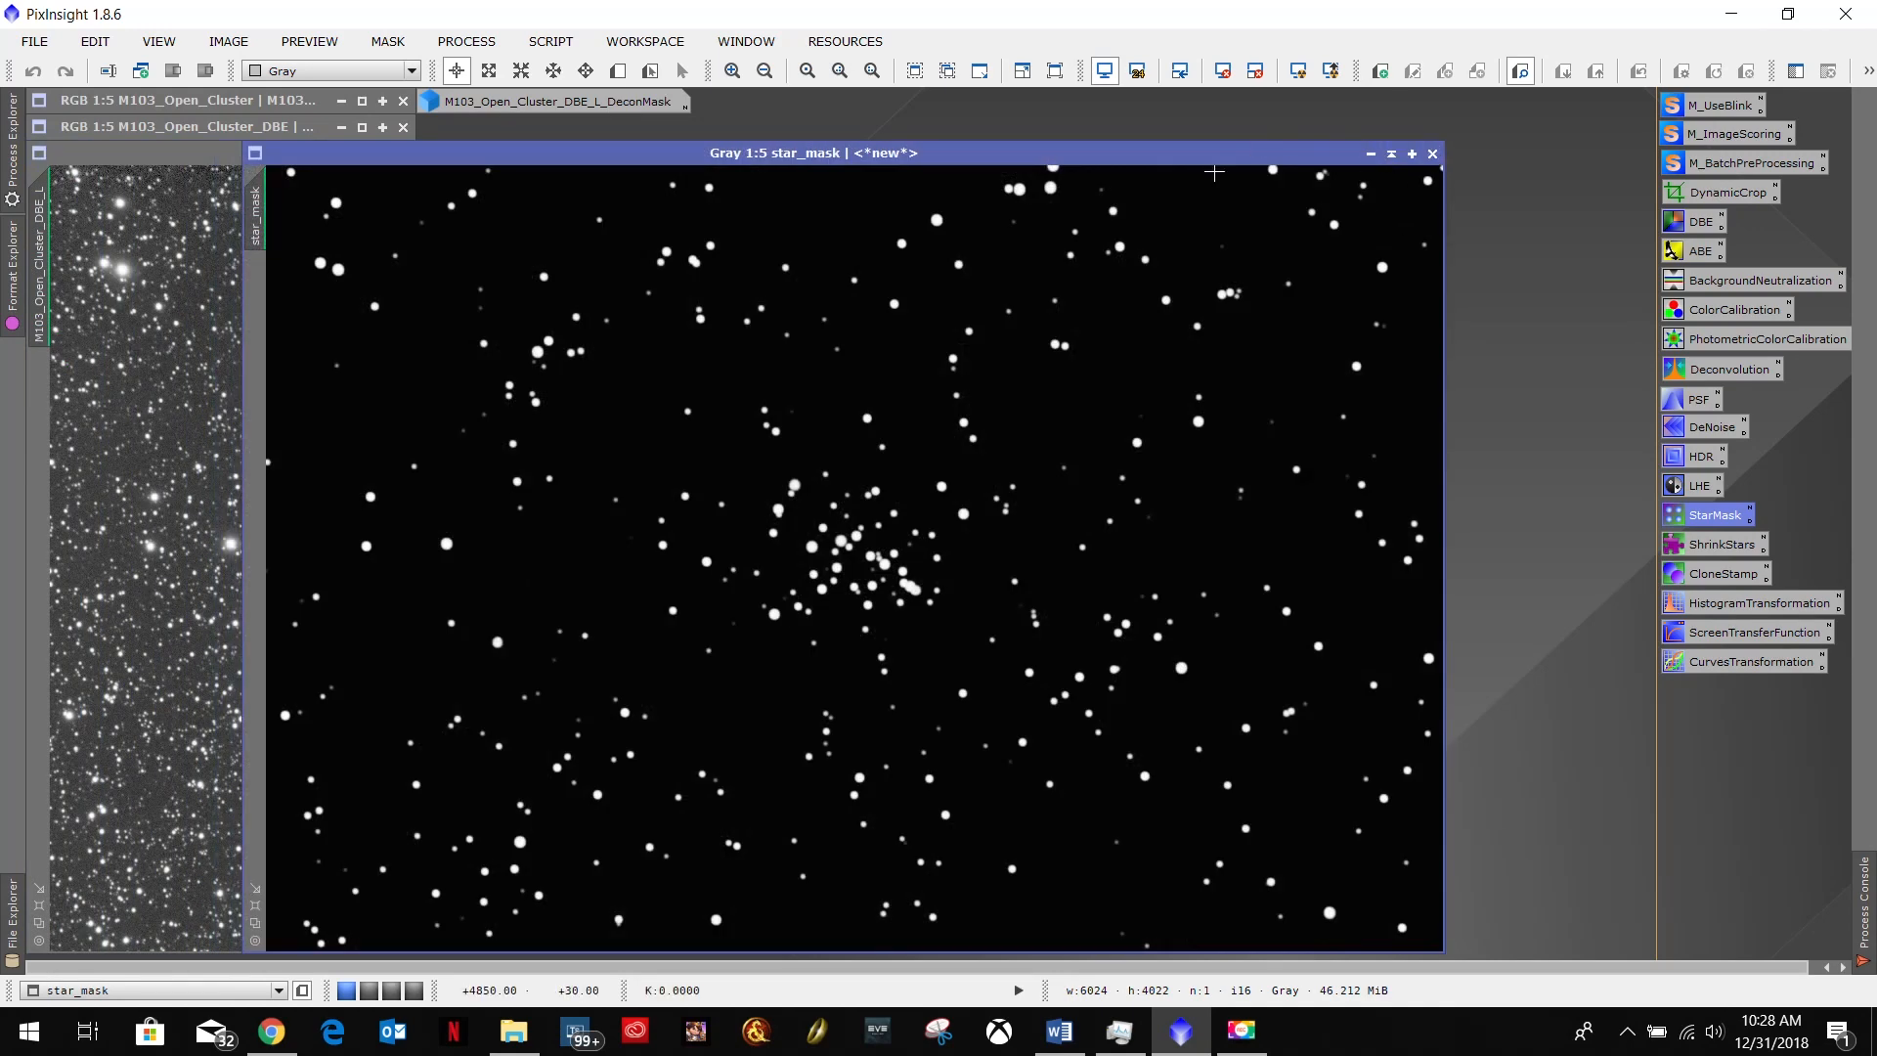
{"action": "left_click", "coordinate": [1371, 153]}
{"action": "left_click_drag", "start_coordinate": [884, 559], "coordinate": [741, 109]}
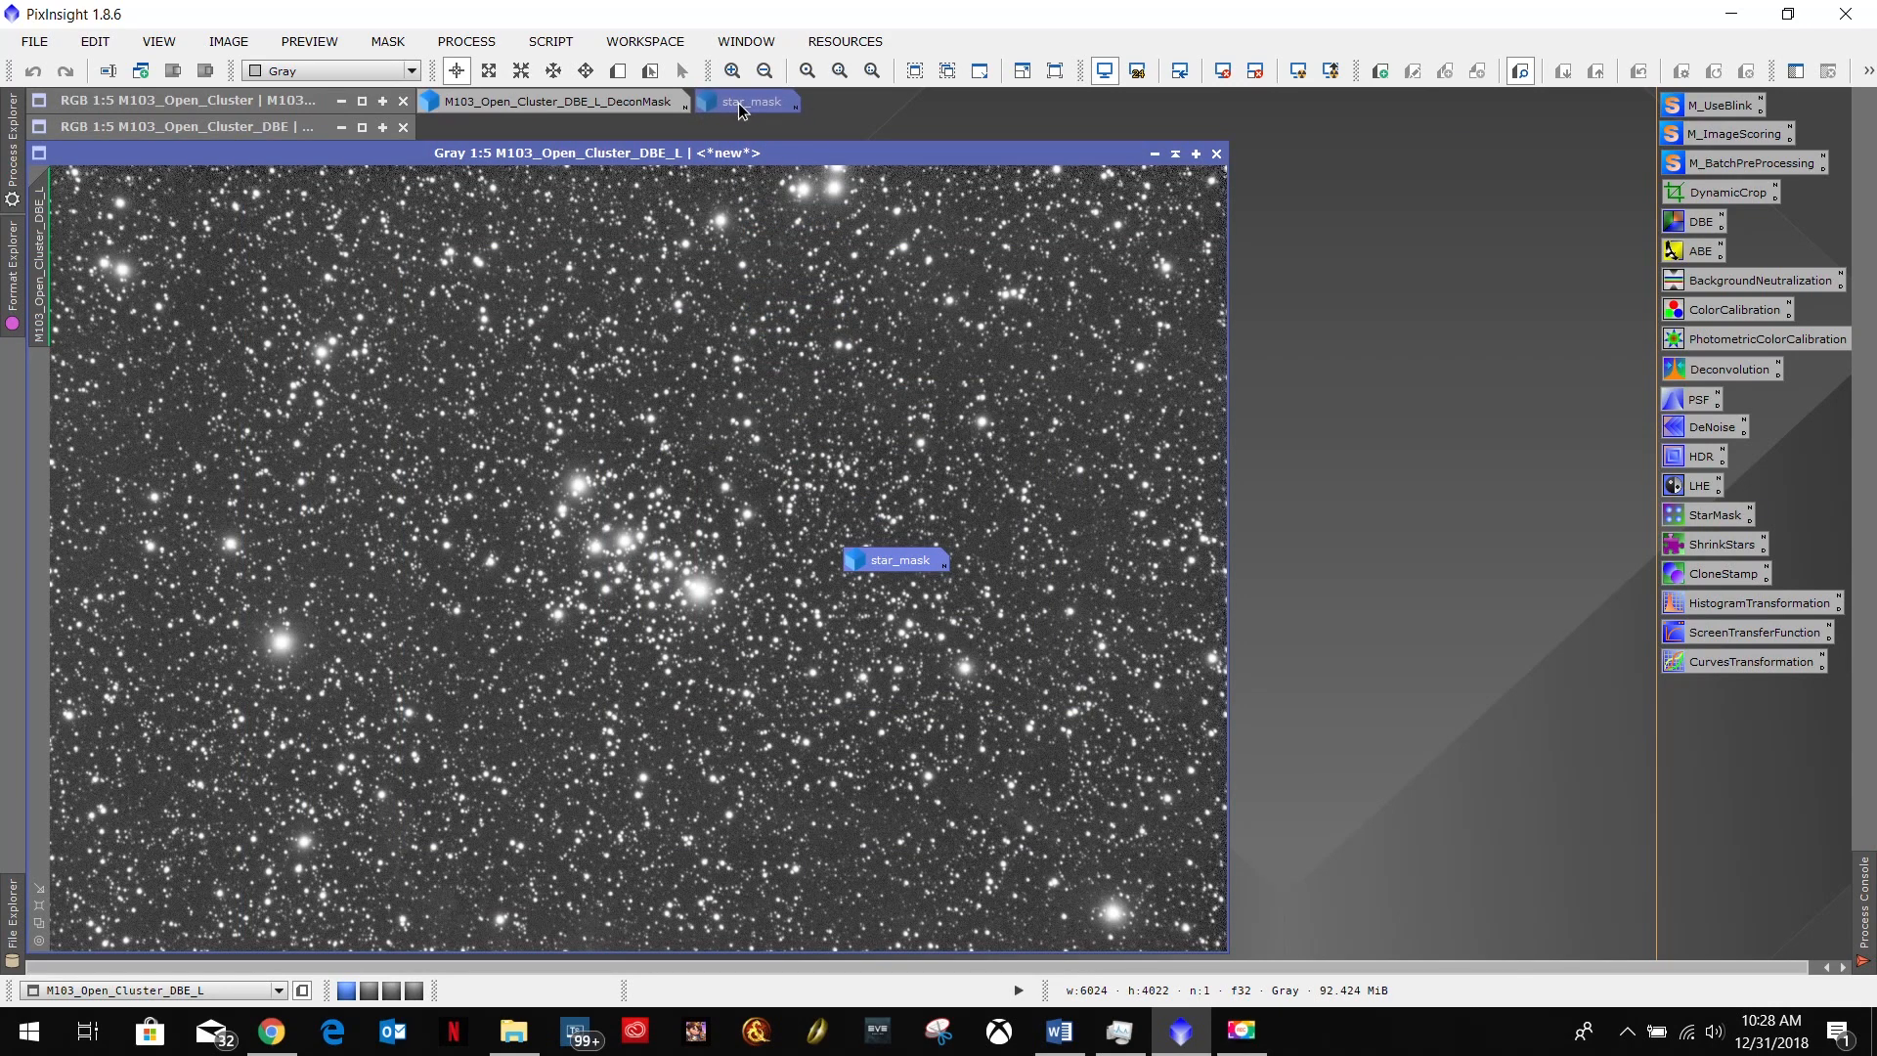
{"action": "left_click_drag", "start_coordinate": [735, 102], "coordinate": [735, 103]}
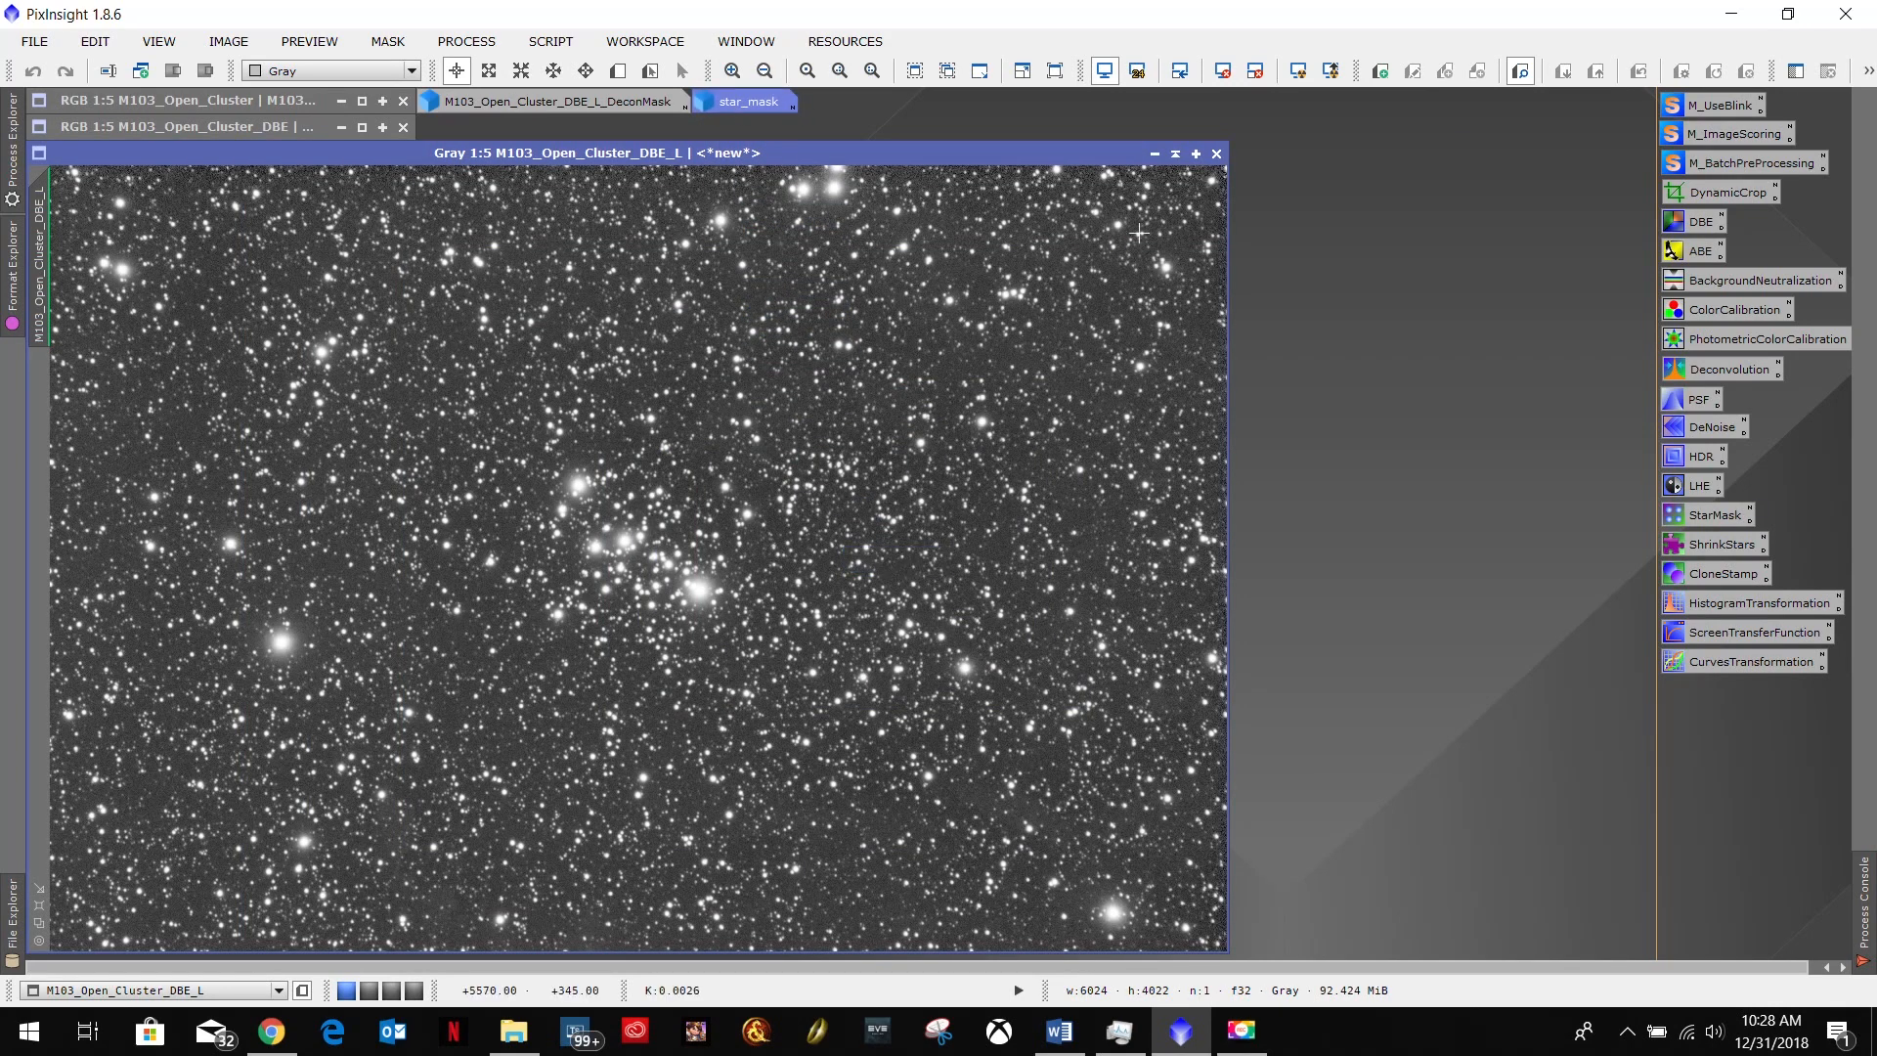
Switch to the Word notes, read on to the "Open DynamicPSF" item, highlight the process name and return to PixInsight.
{"action": "left_click", "coordinate": [1059, 1031]}
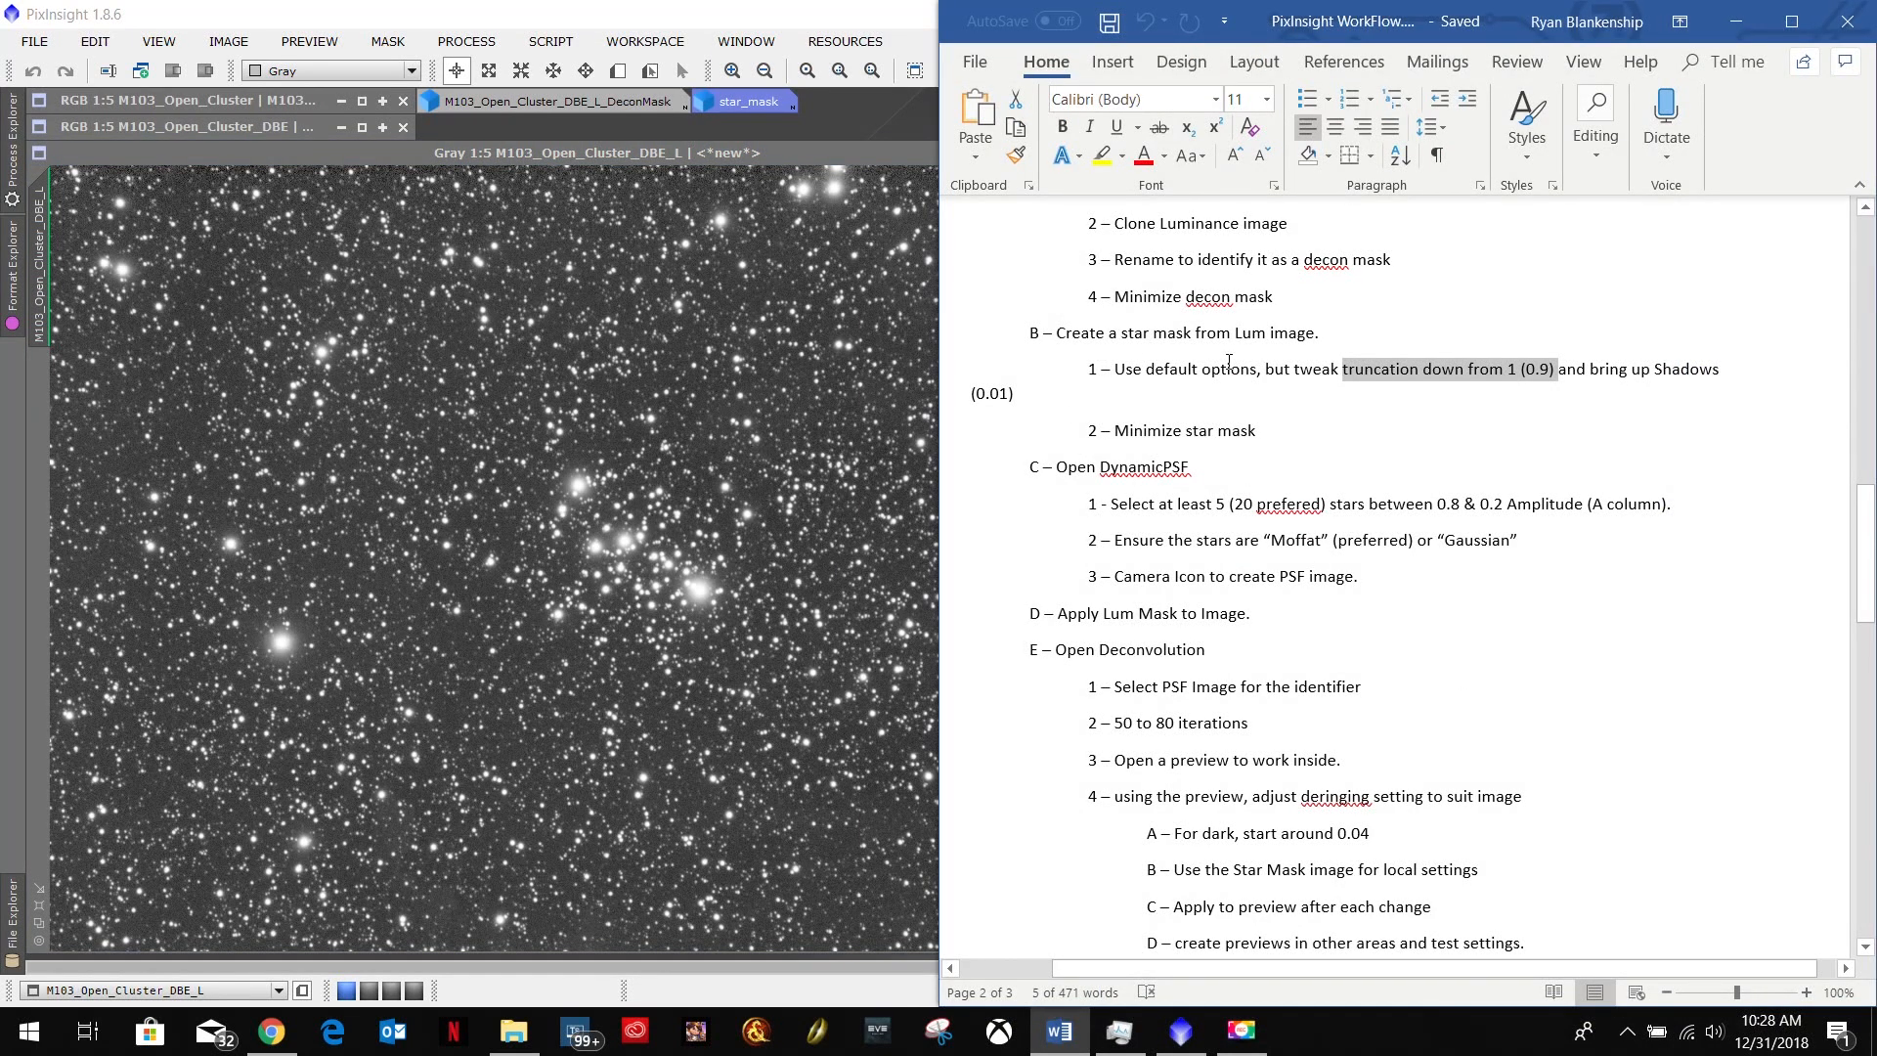
{"action": "scroll", "coordinate": [1217, 388], "scroll_direction": "down", "scroll_amount": 1}
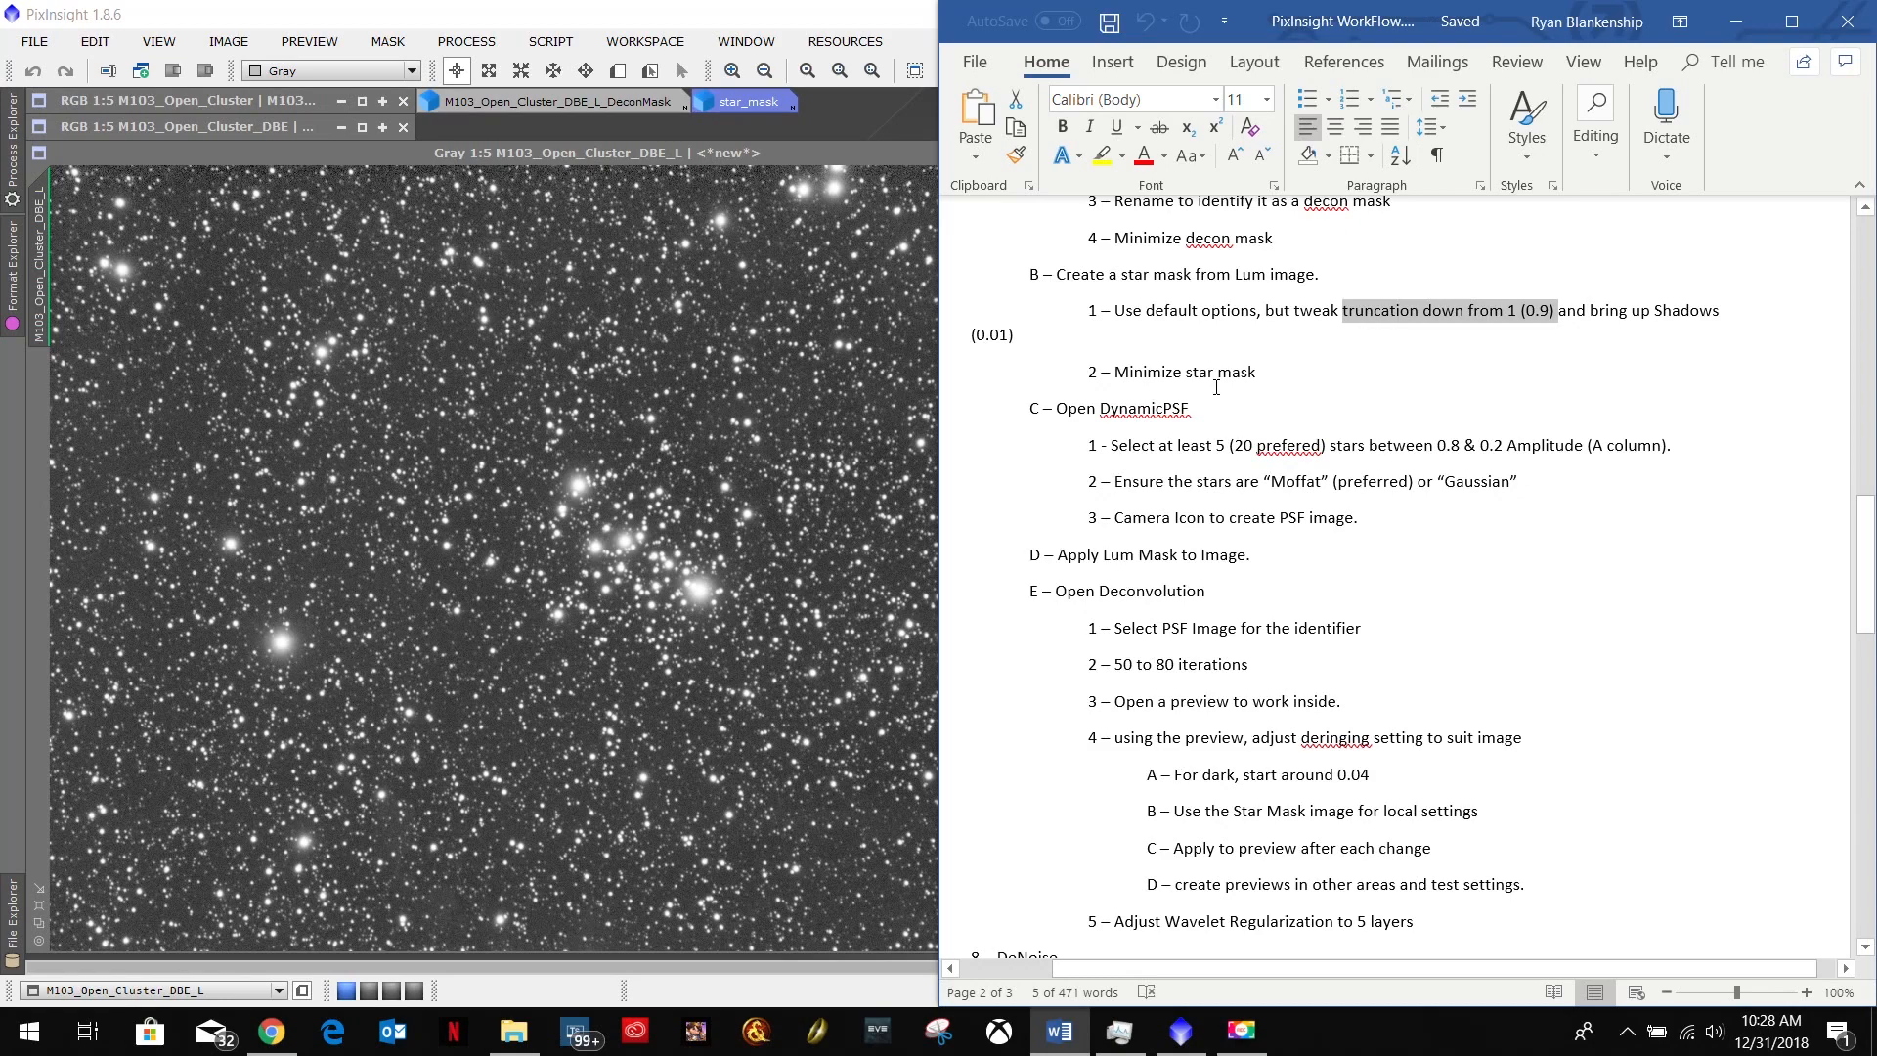
{"action": "scroll", "coordinate": [1217, 388], "scroll_direction": "down", "scroll_amount": 3}
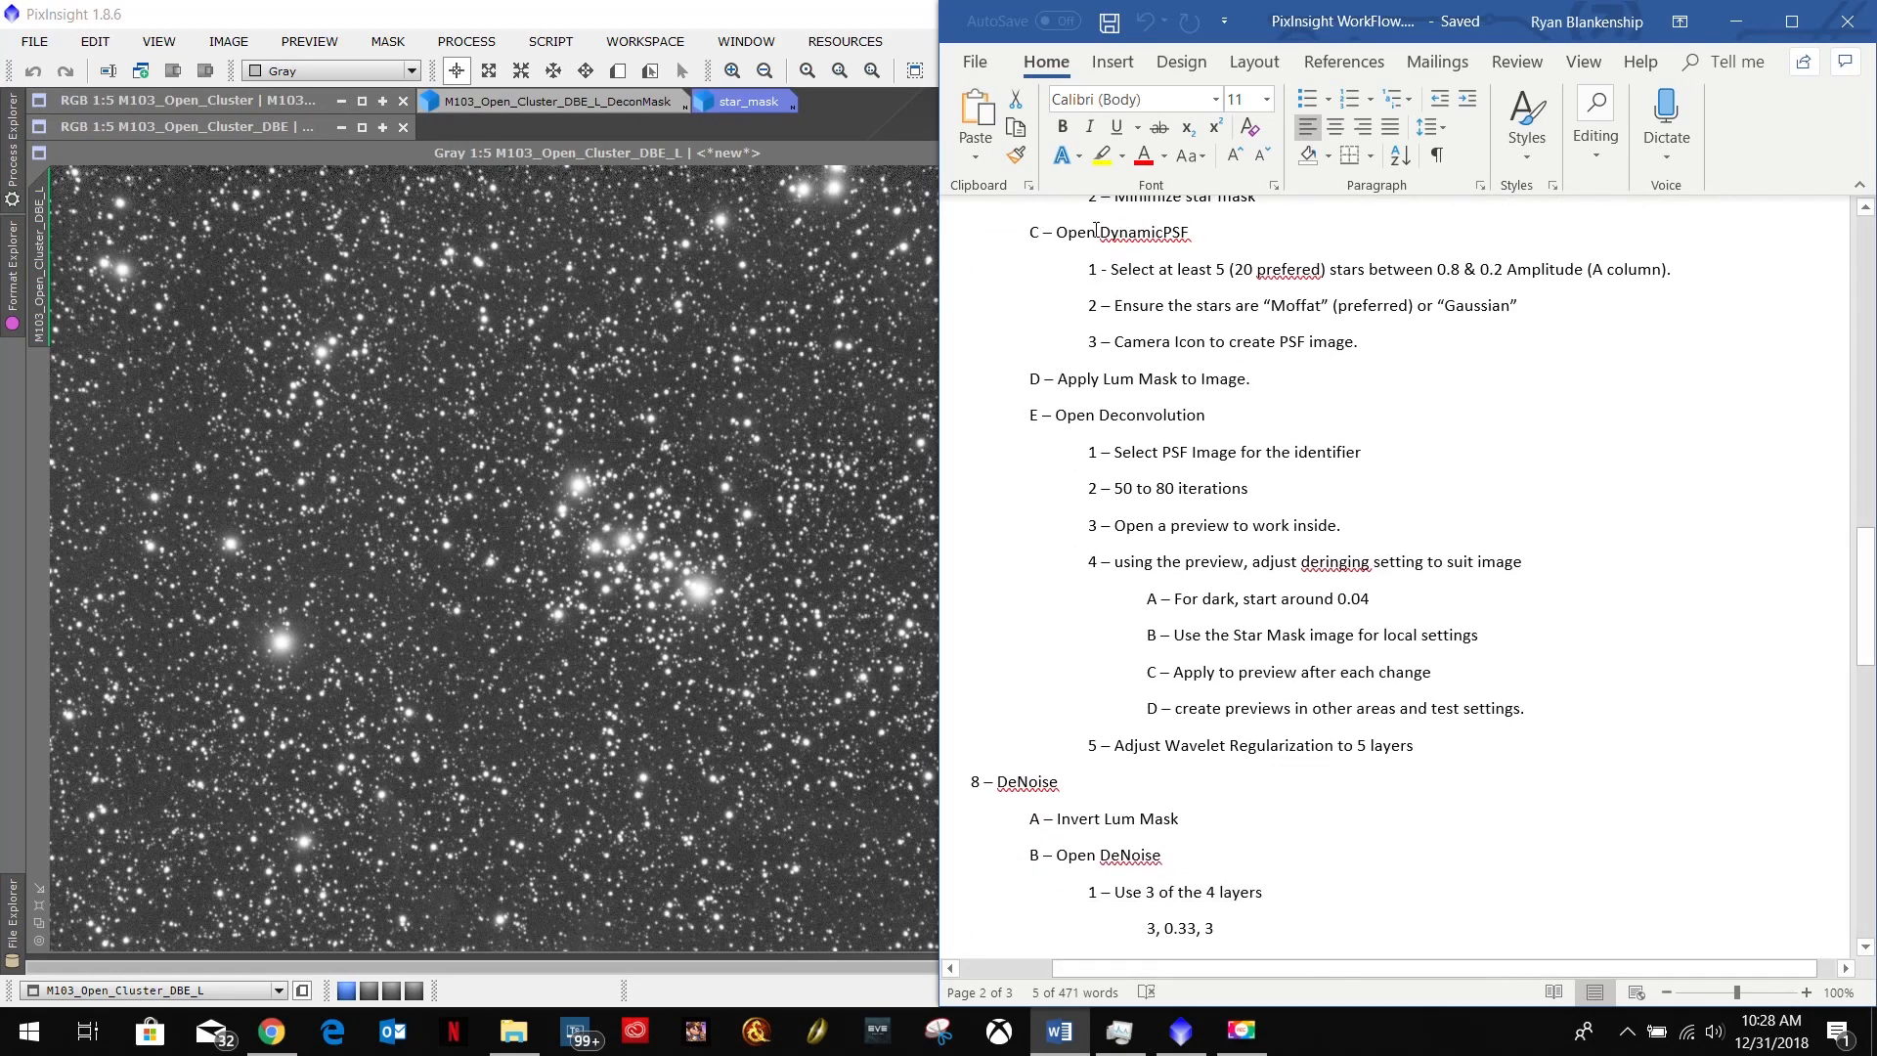
{"action": "left_click_drag", "start_coordinate": [1103, 235], "coordinate": [1189, 234]}
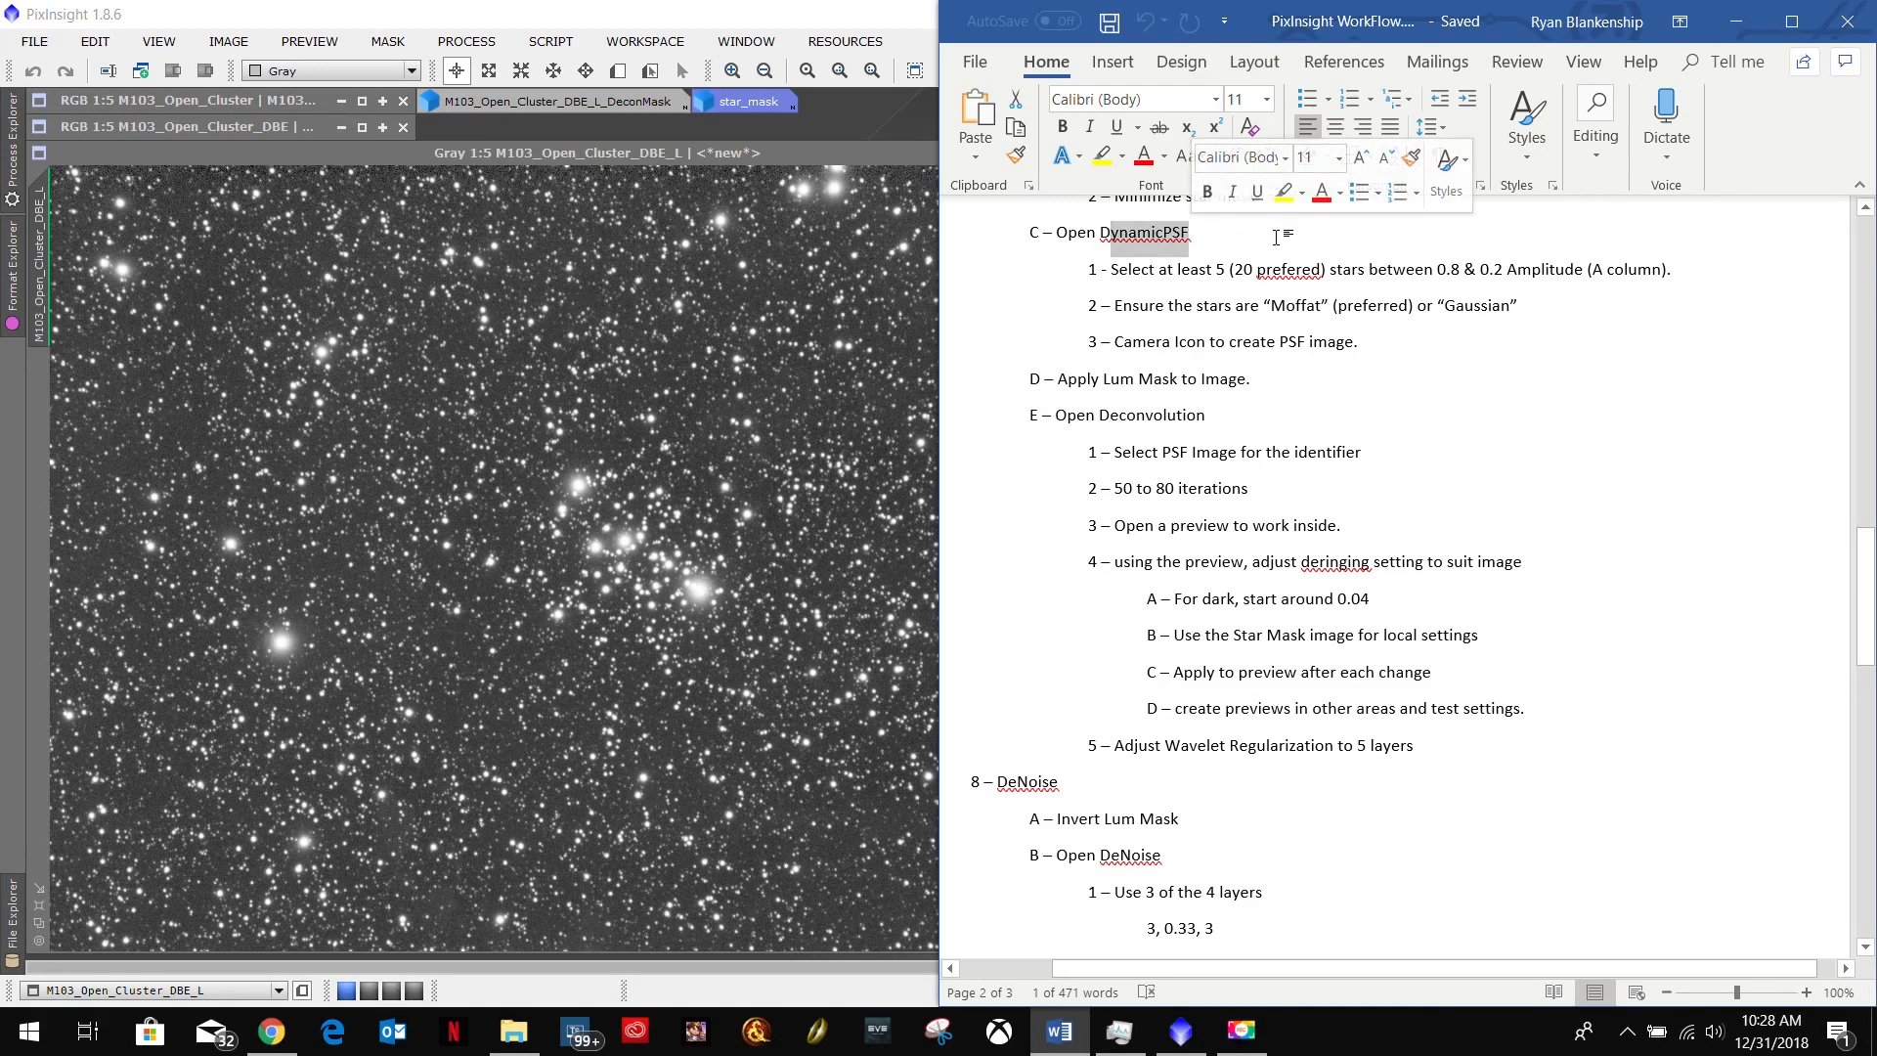
{"action": "left_click", "coordinate": [1736, 22]}
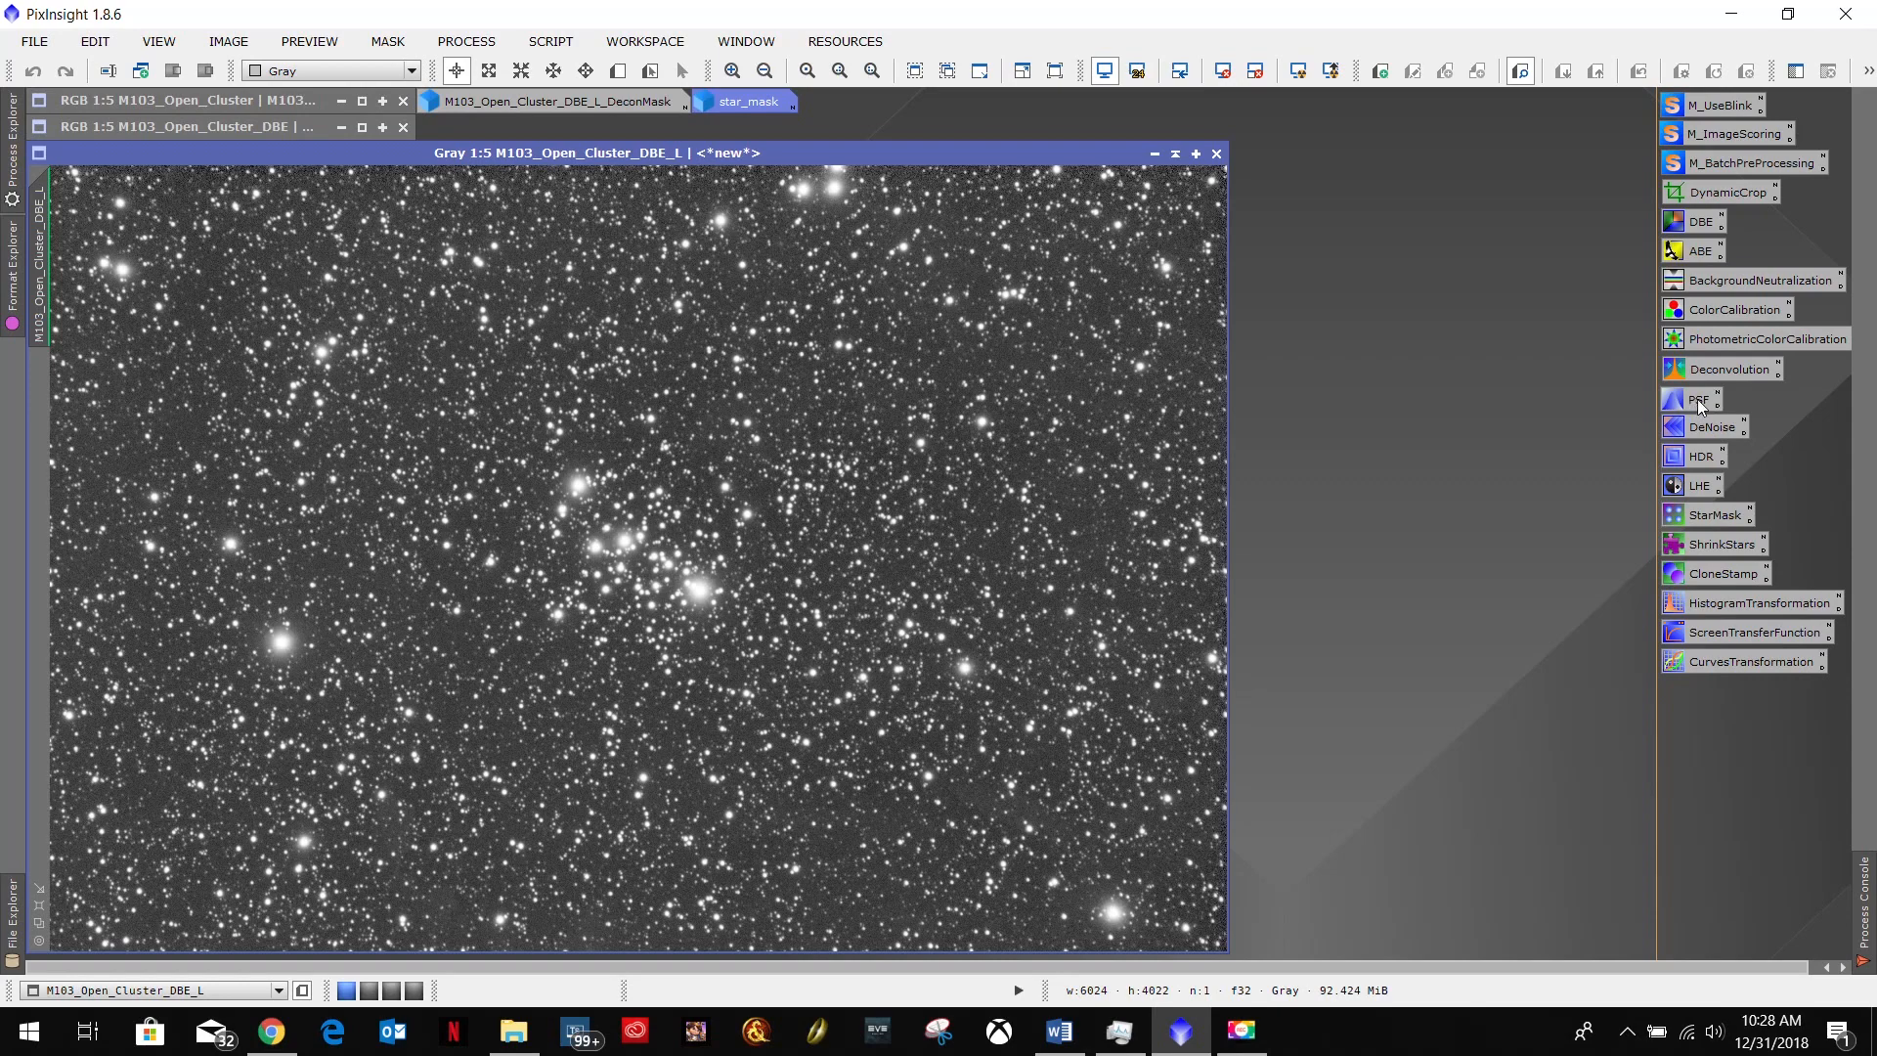
Open DynamicPSF from the saved PSF process icon and point out its entry in the full list of processes.
{"action": "double_click", "coordinate": [1697, 396]}
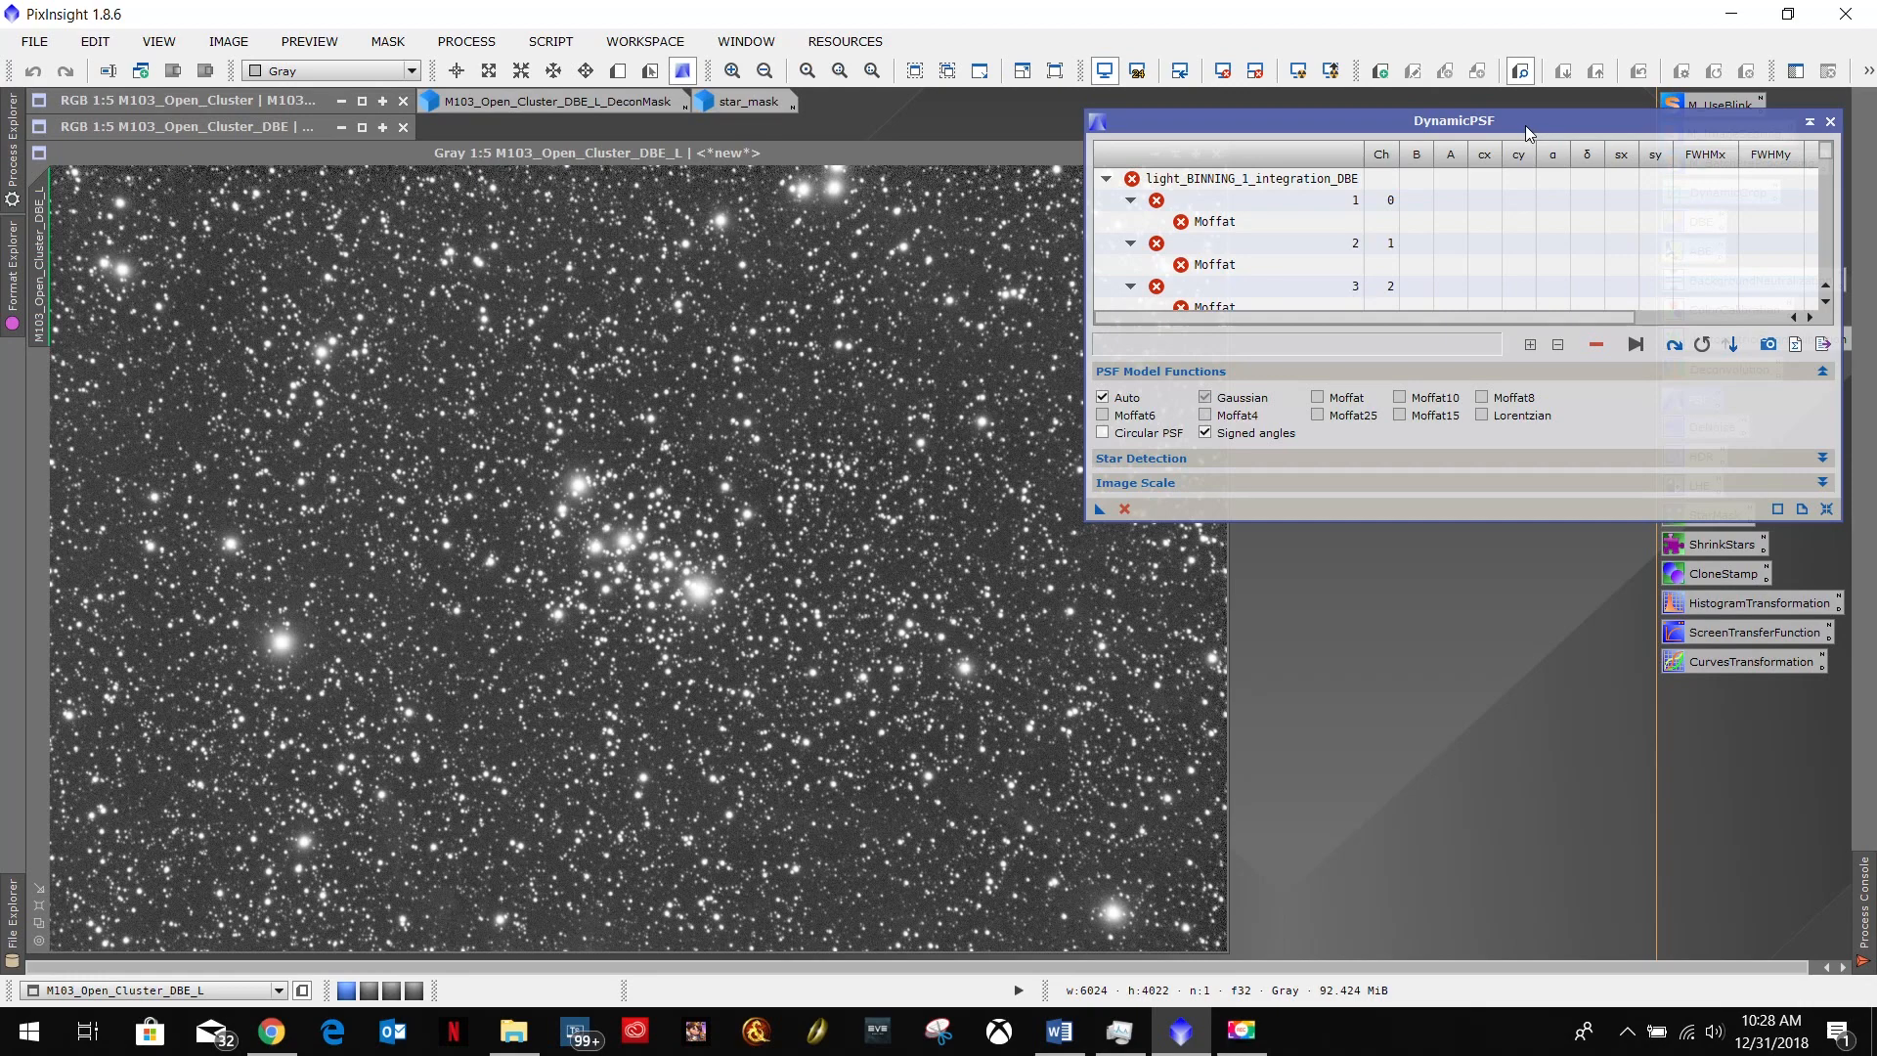
{"action": "left_click", "coordinate": [487, 44]}
{"action": "mouse_move", "coordinate": [507, 73]}
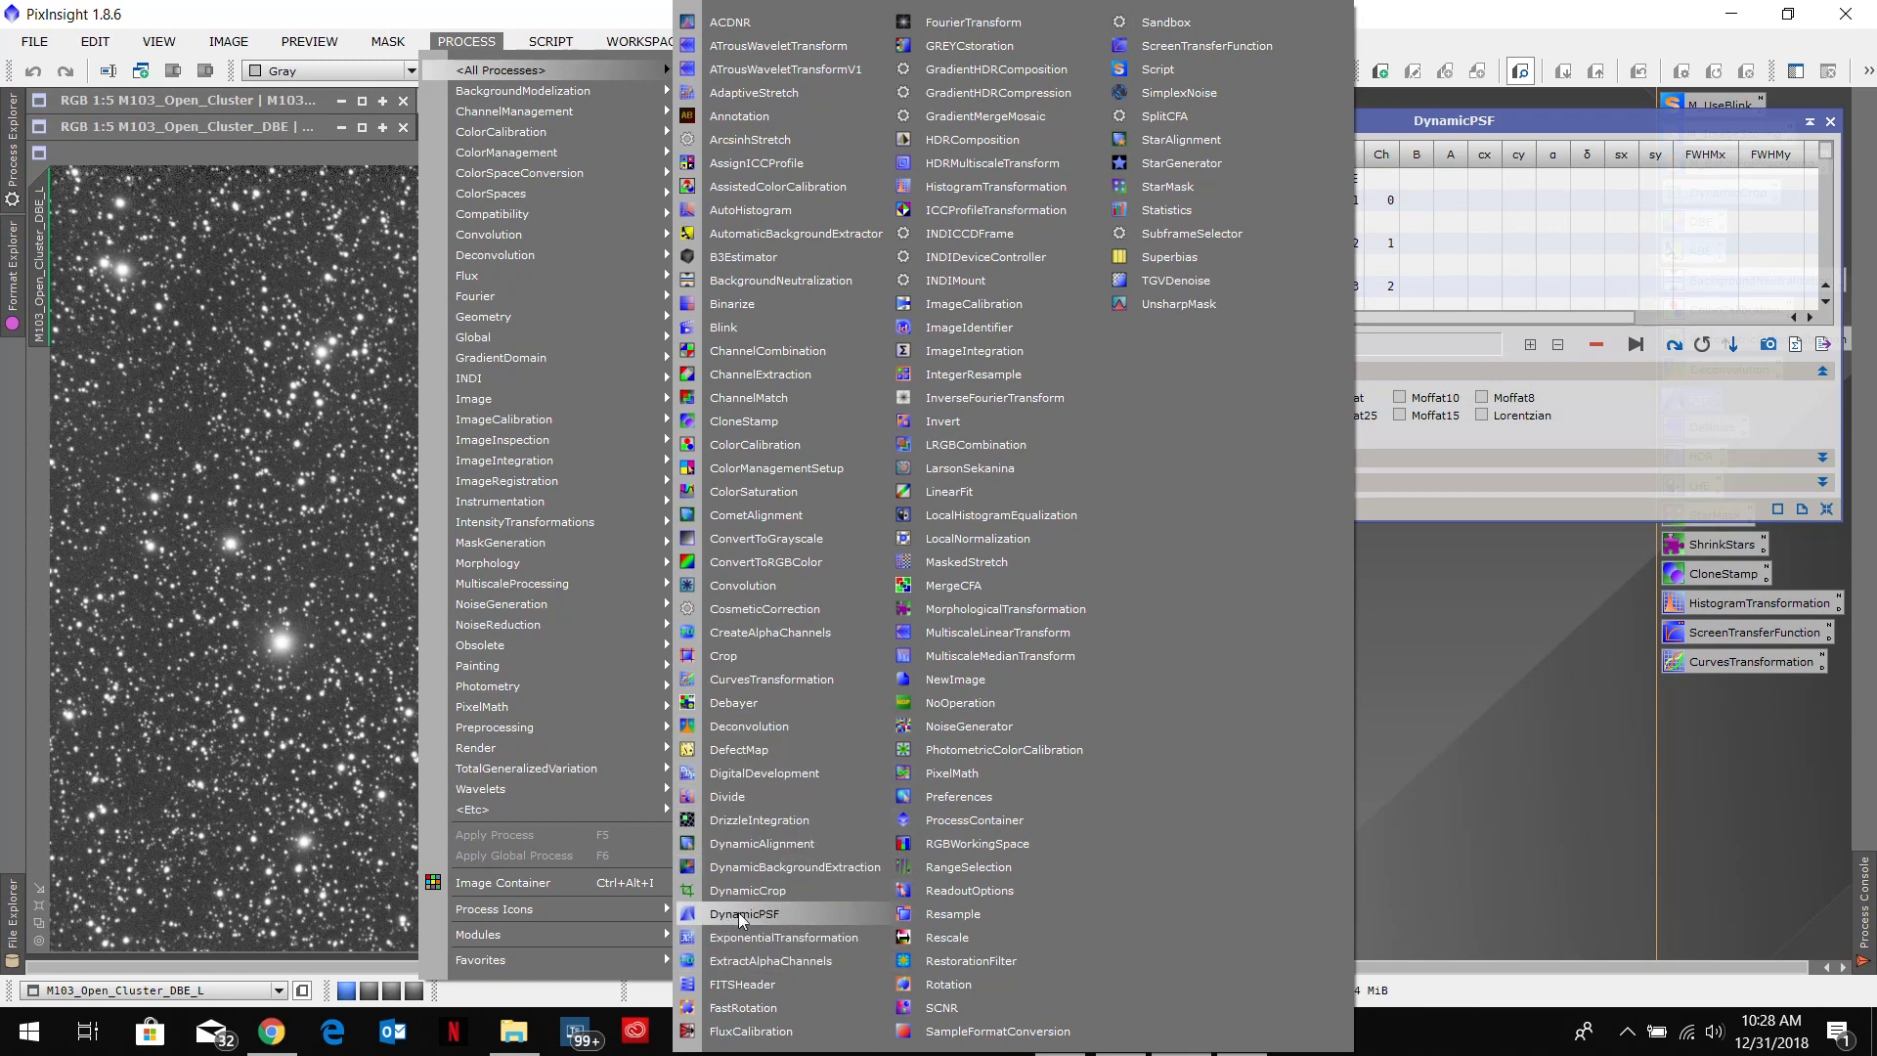
{"action": "key", "text": "Escape"}
{"action": "key", "text": "Escape"}
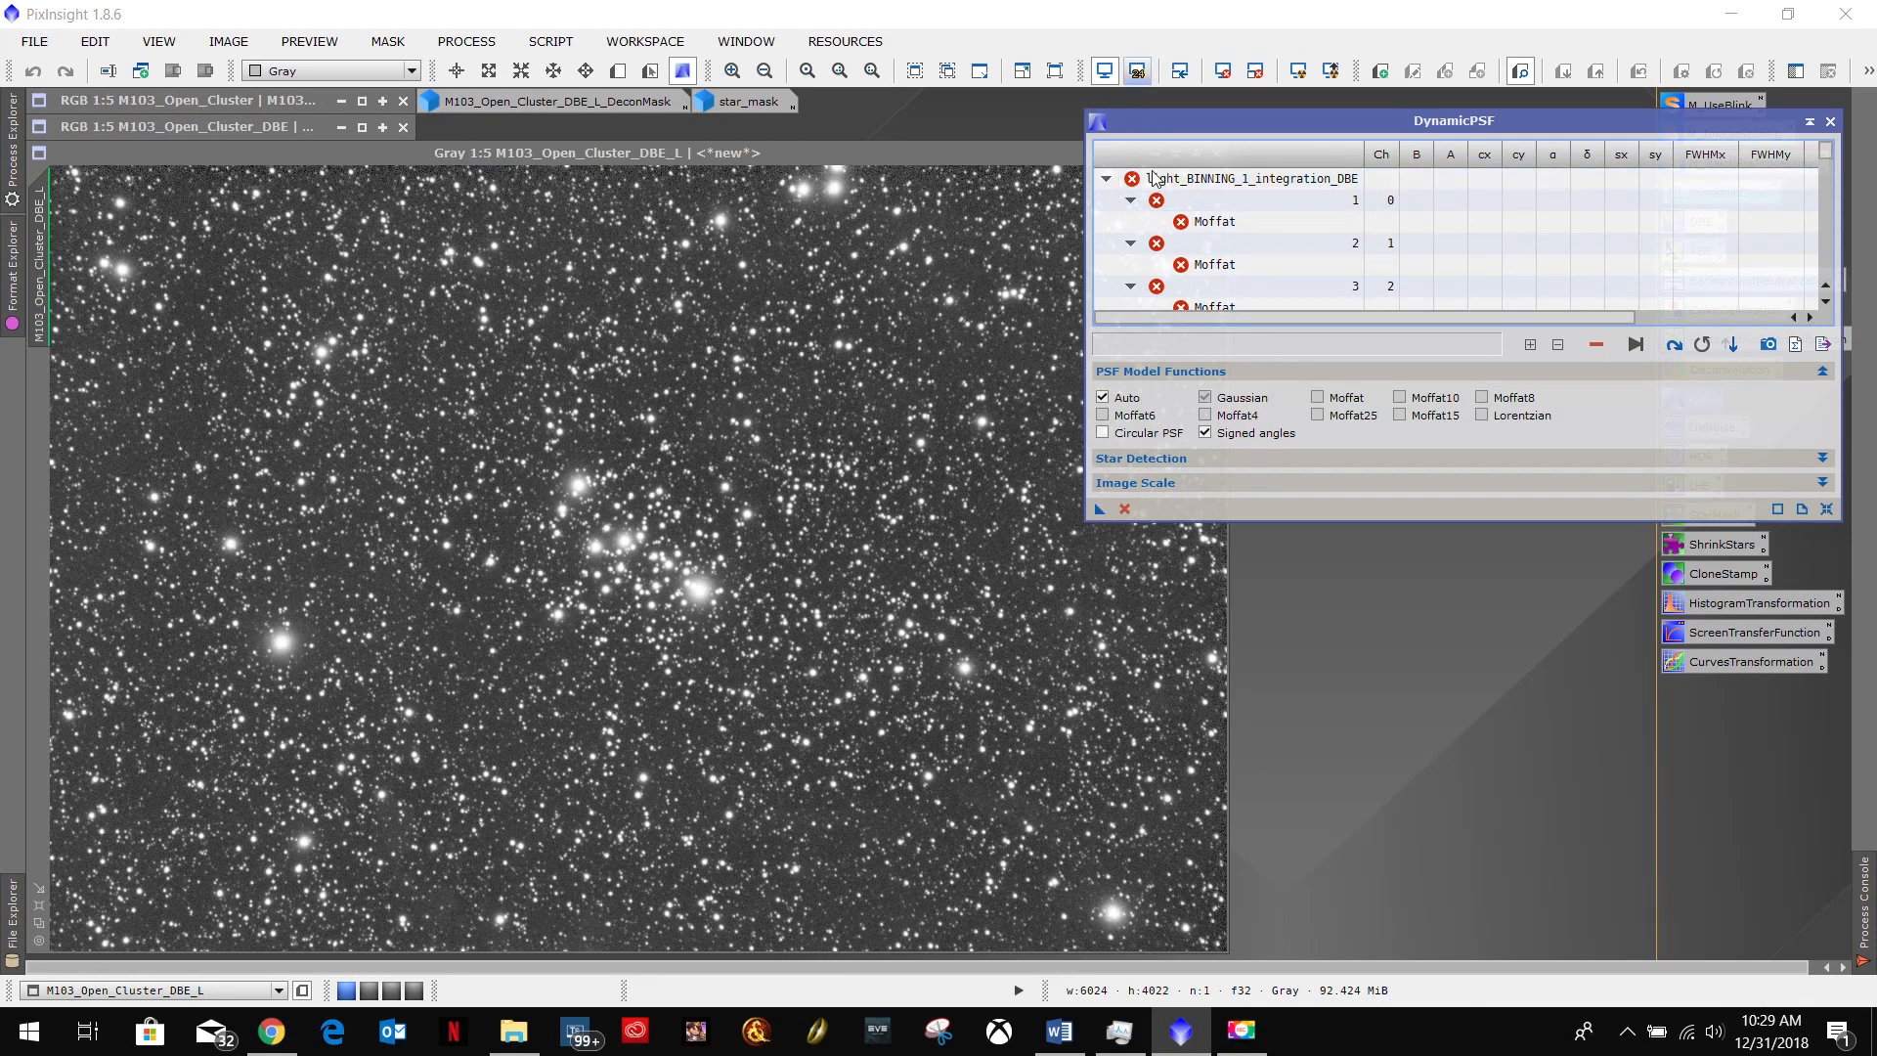
Delete the old light_BINNING_1_integration_DBE star set from the DynamicPSF list.
{"action": "left_click", "coordinate": [1197, 180]}
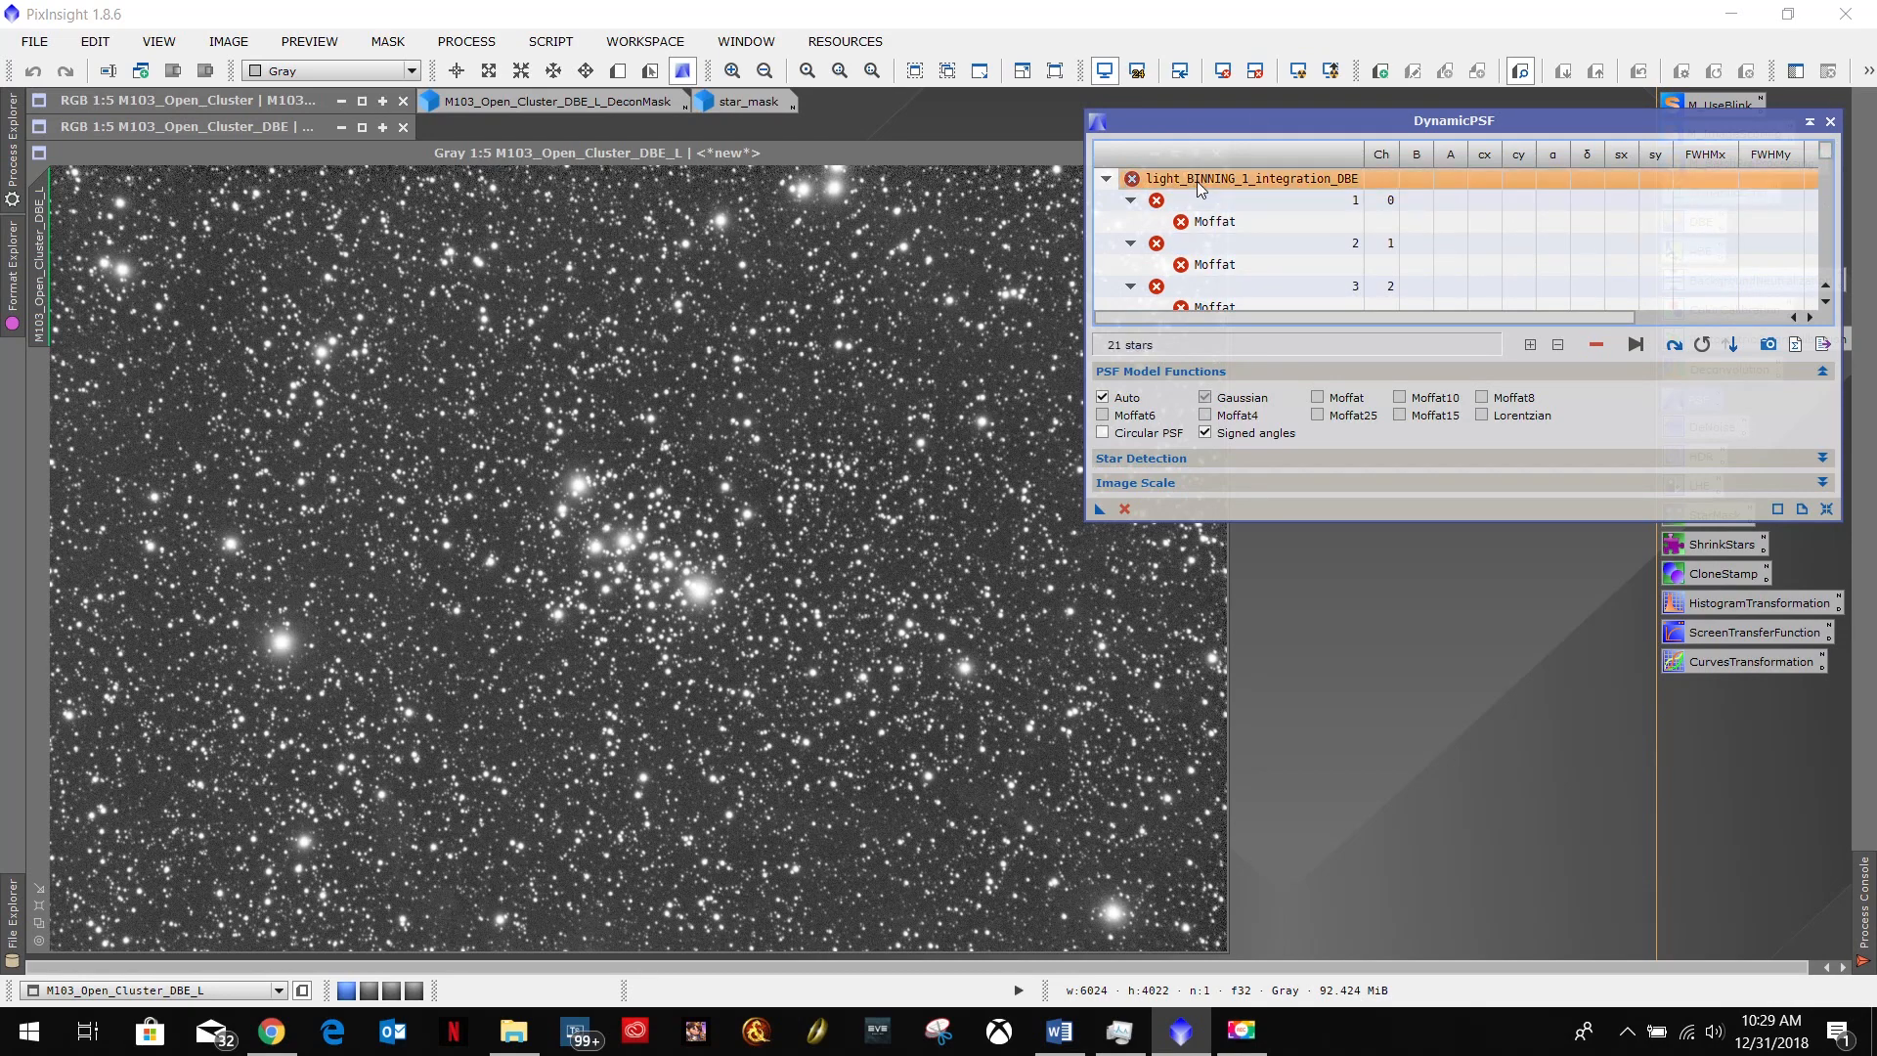
{"action": "left_click", "coordinate": [1596, 346]}
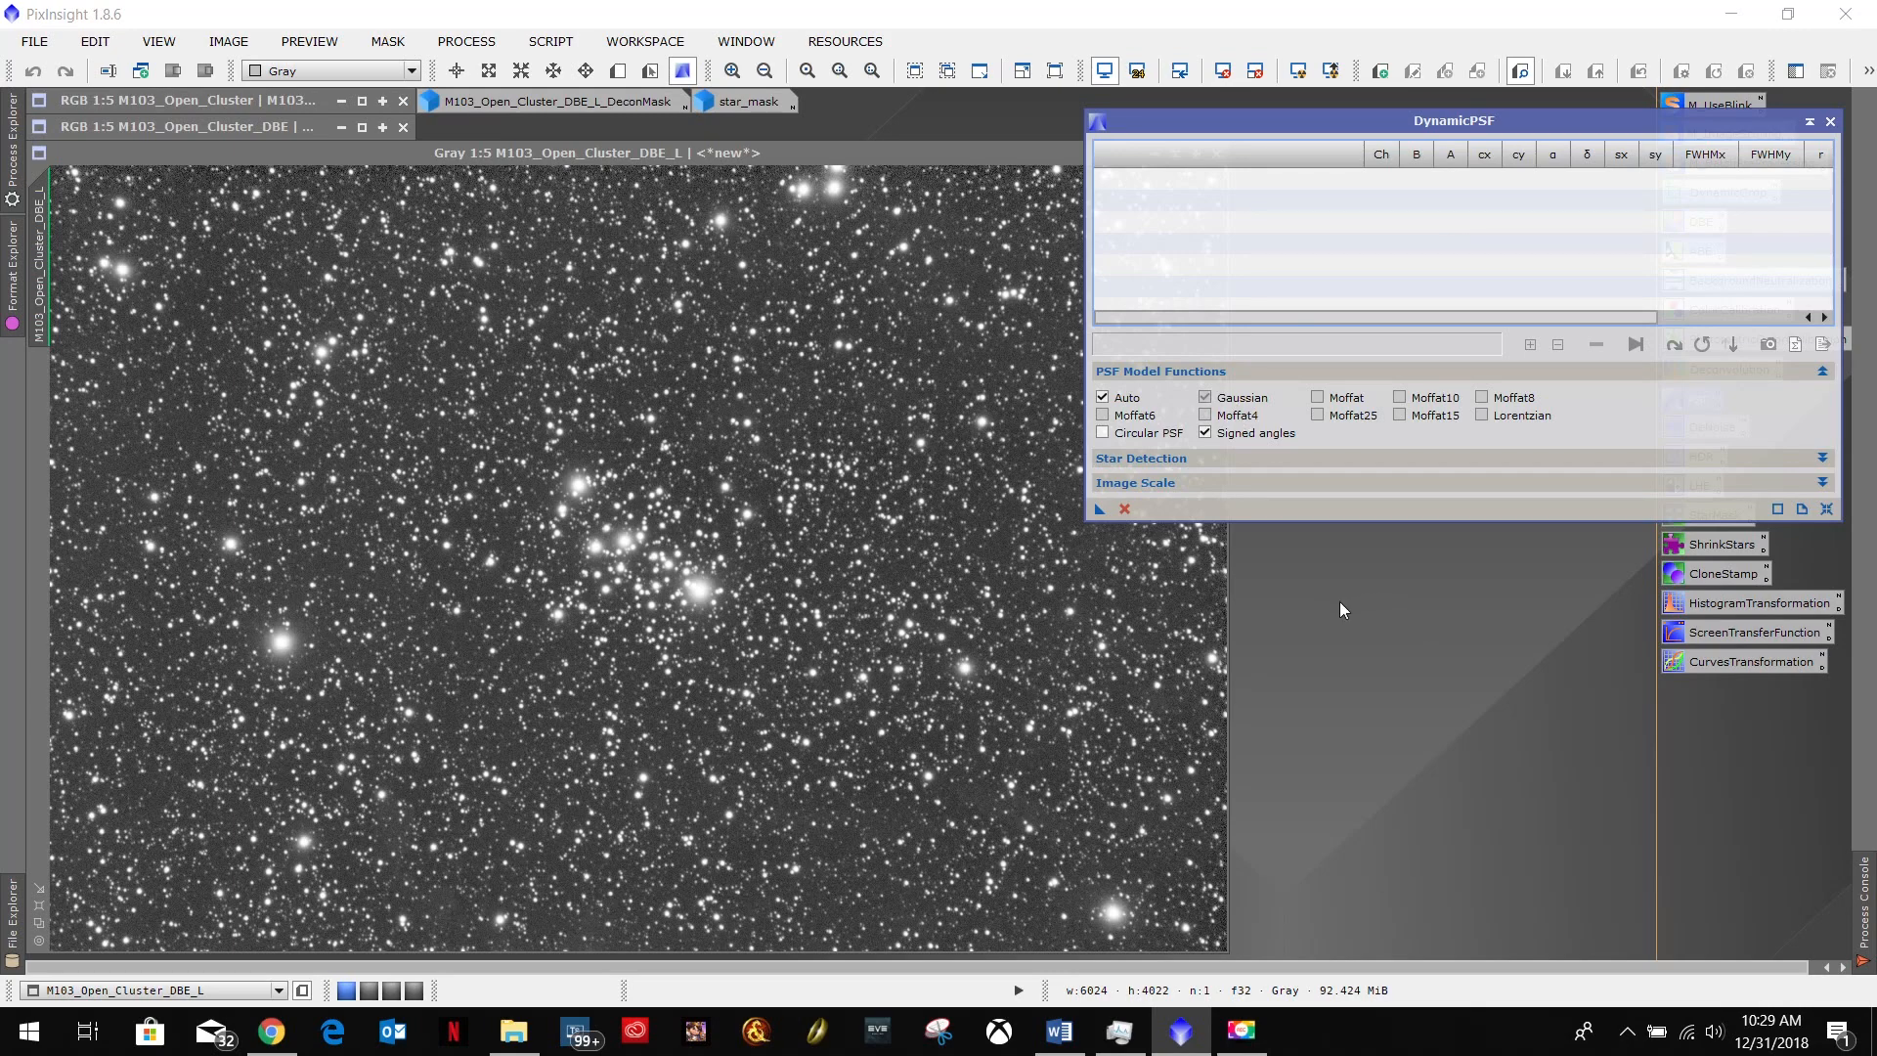
Switch to the Word notes, highlight the DynamicPSF star count and the 0.8 to 0.2 amplitude range, and return to PixInsight.
{"action": "left_click", "coordinate": [1059, 1031]}
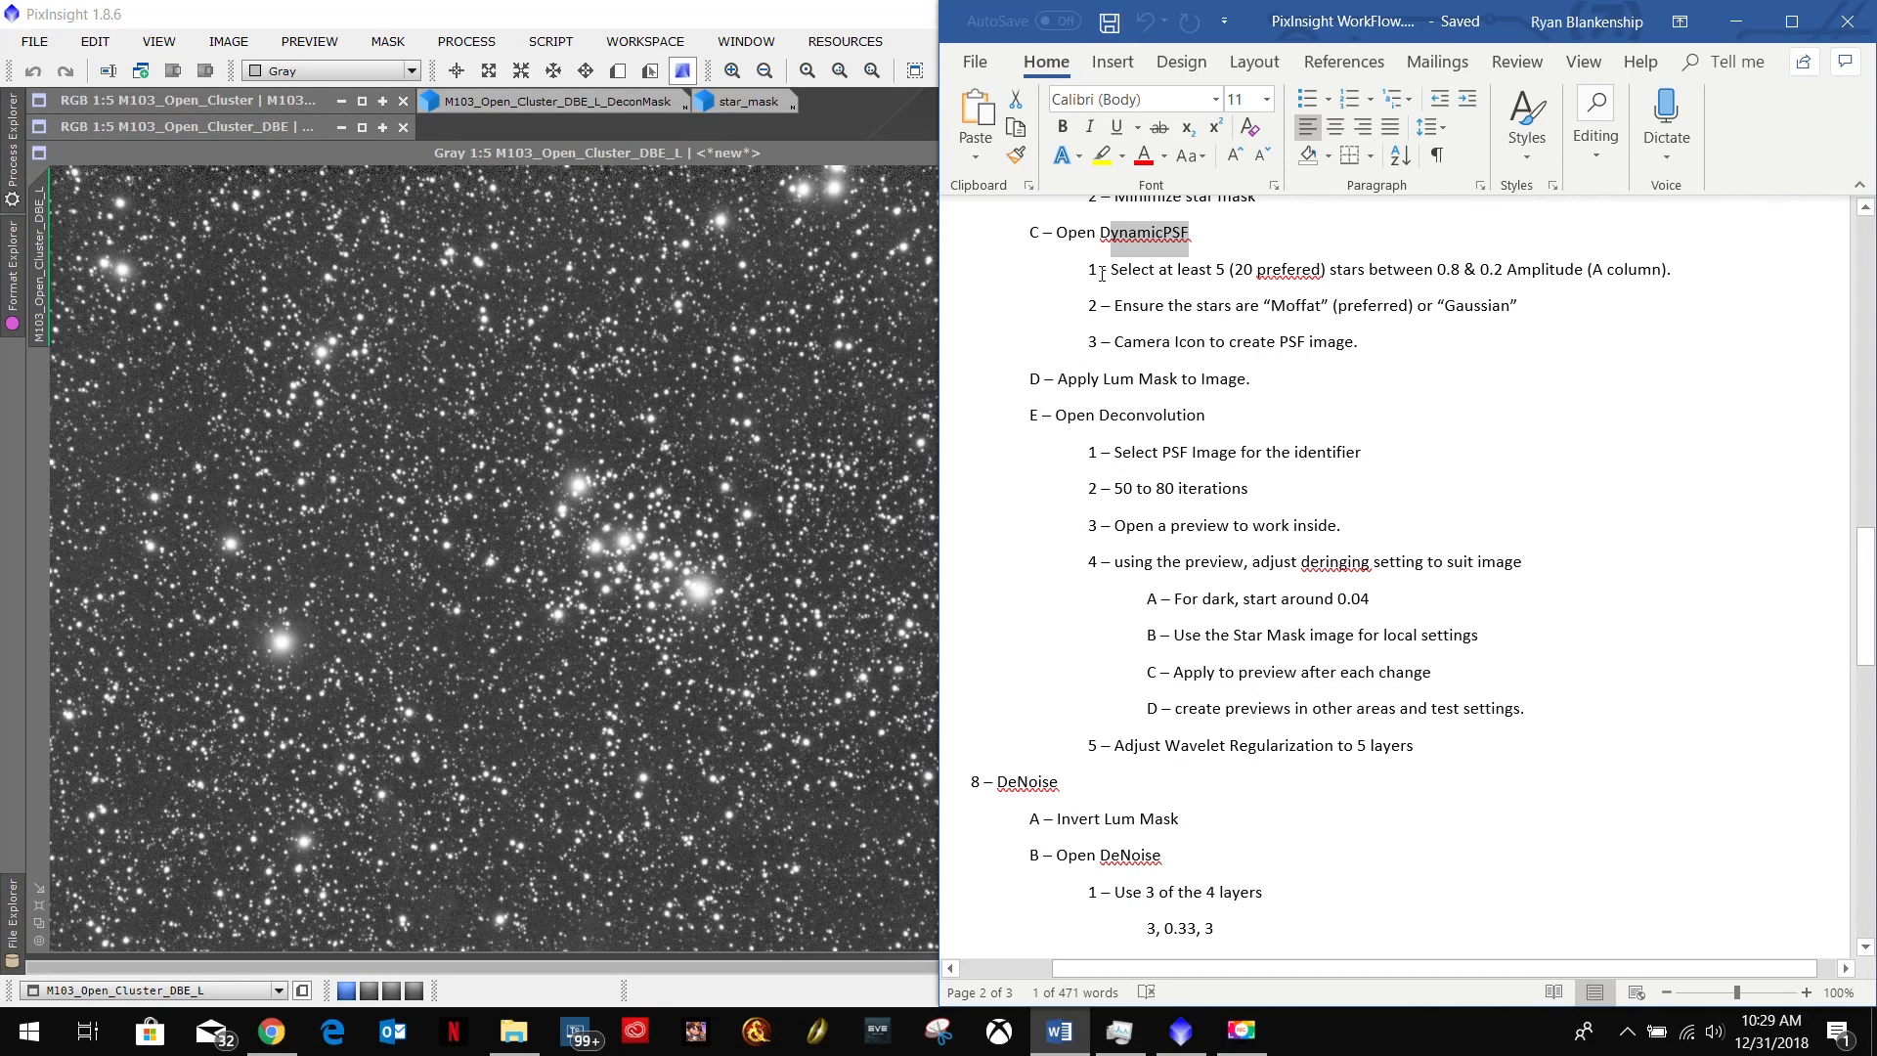
{"action": "left_click_drag", "start_coordinate": [1112, 273], "coordinate": [1234, 270]}
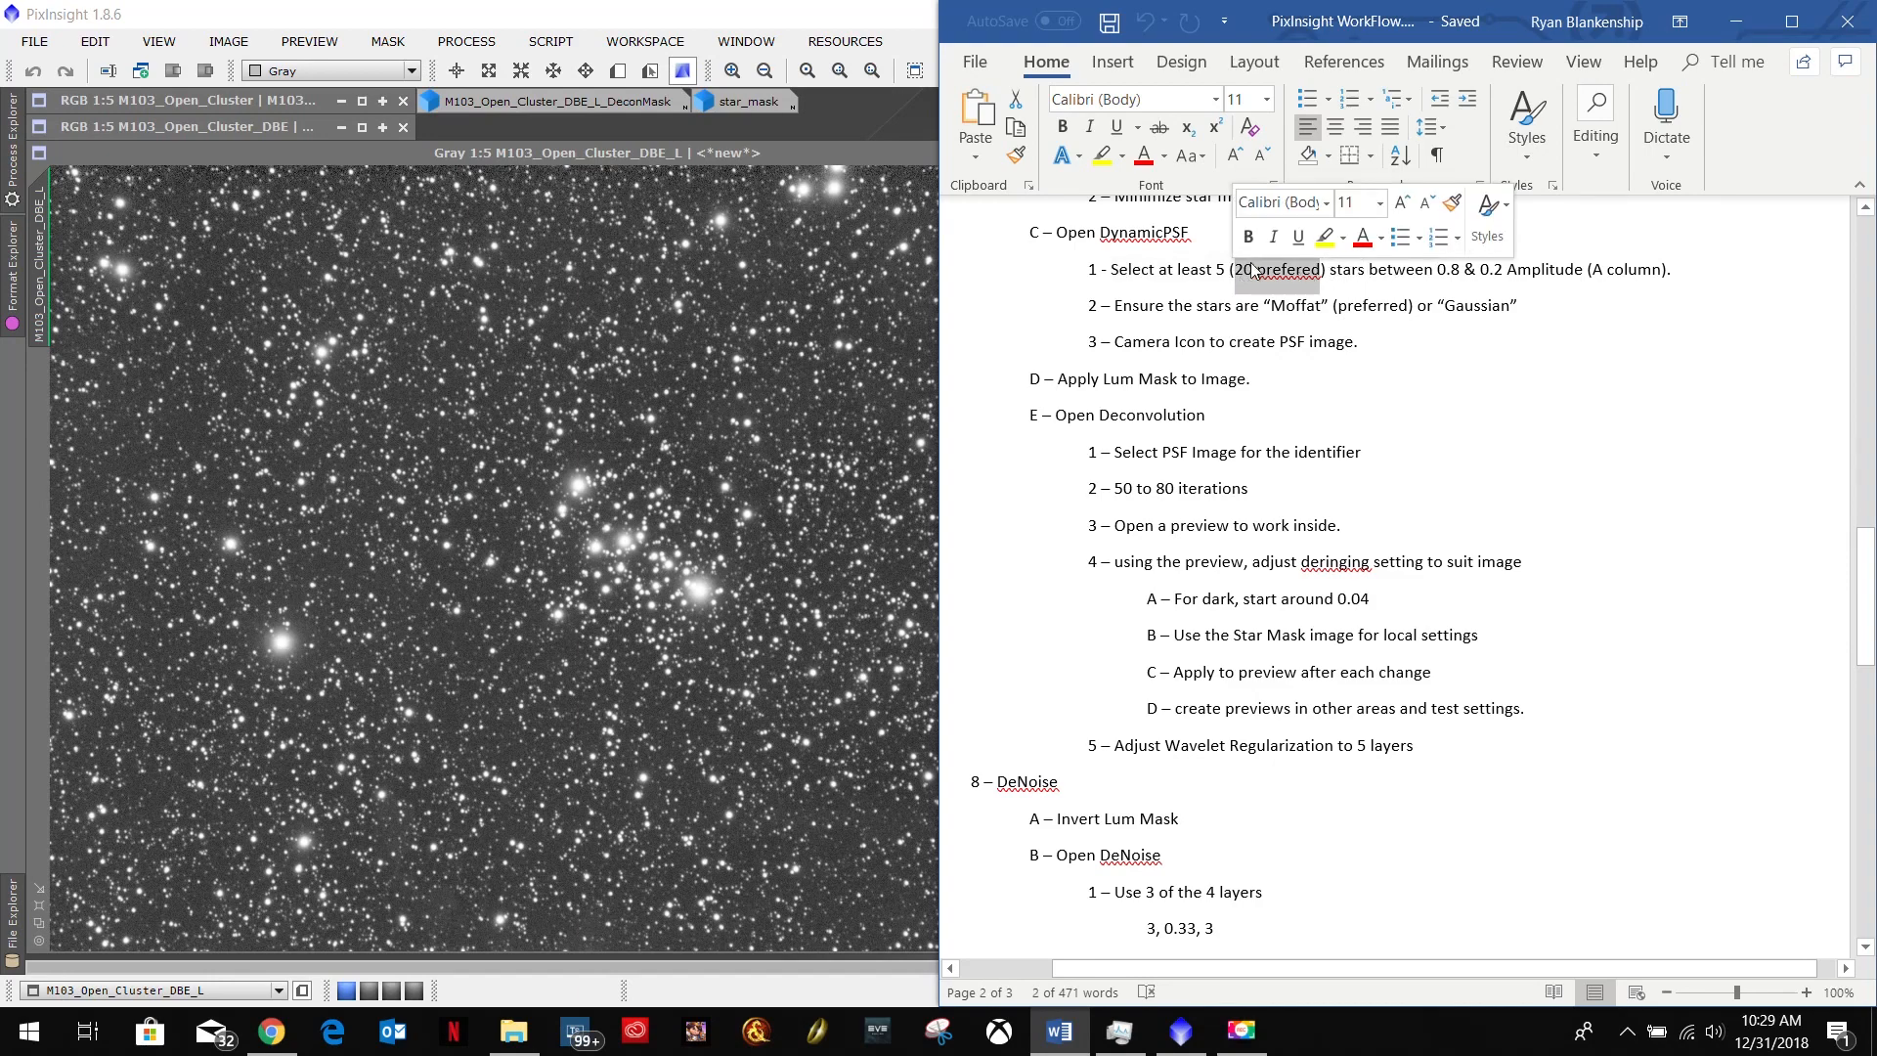
{"action": "left_click", "coordinate": [1371, 270]}
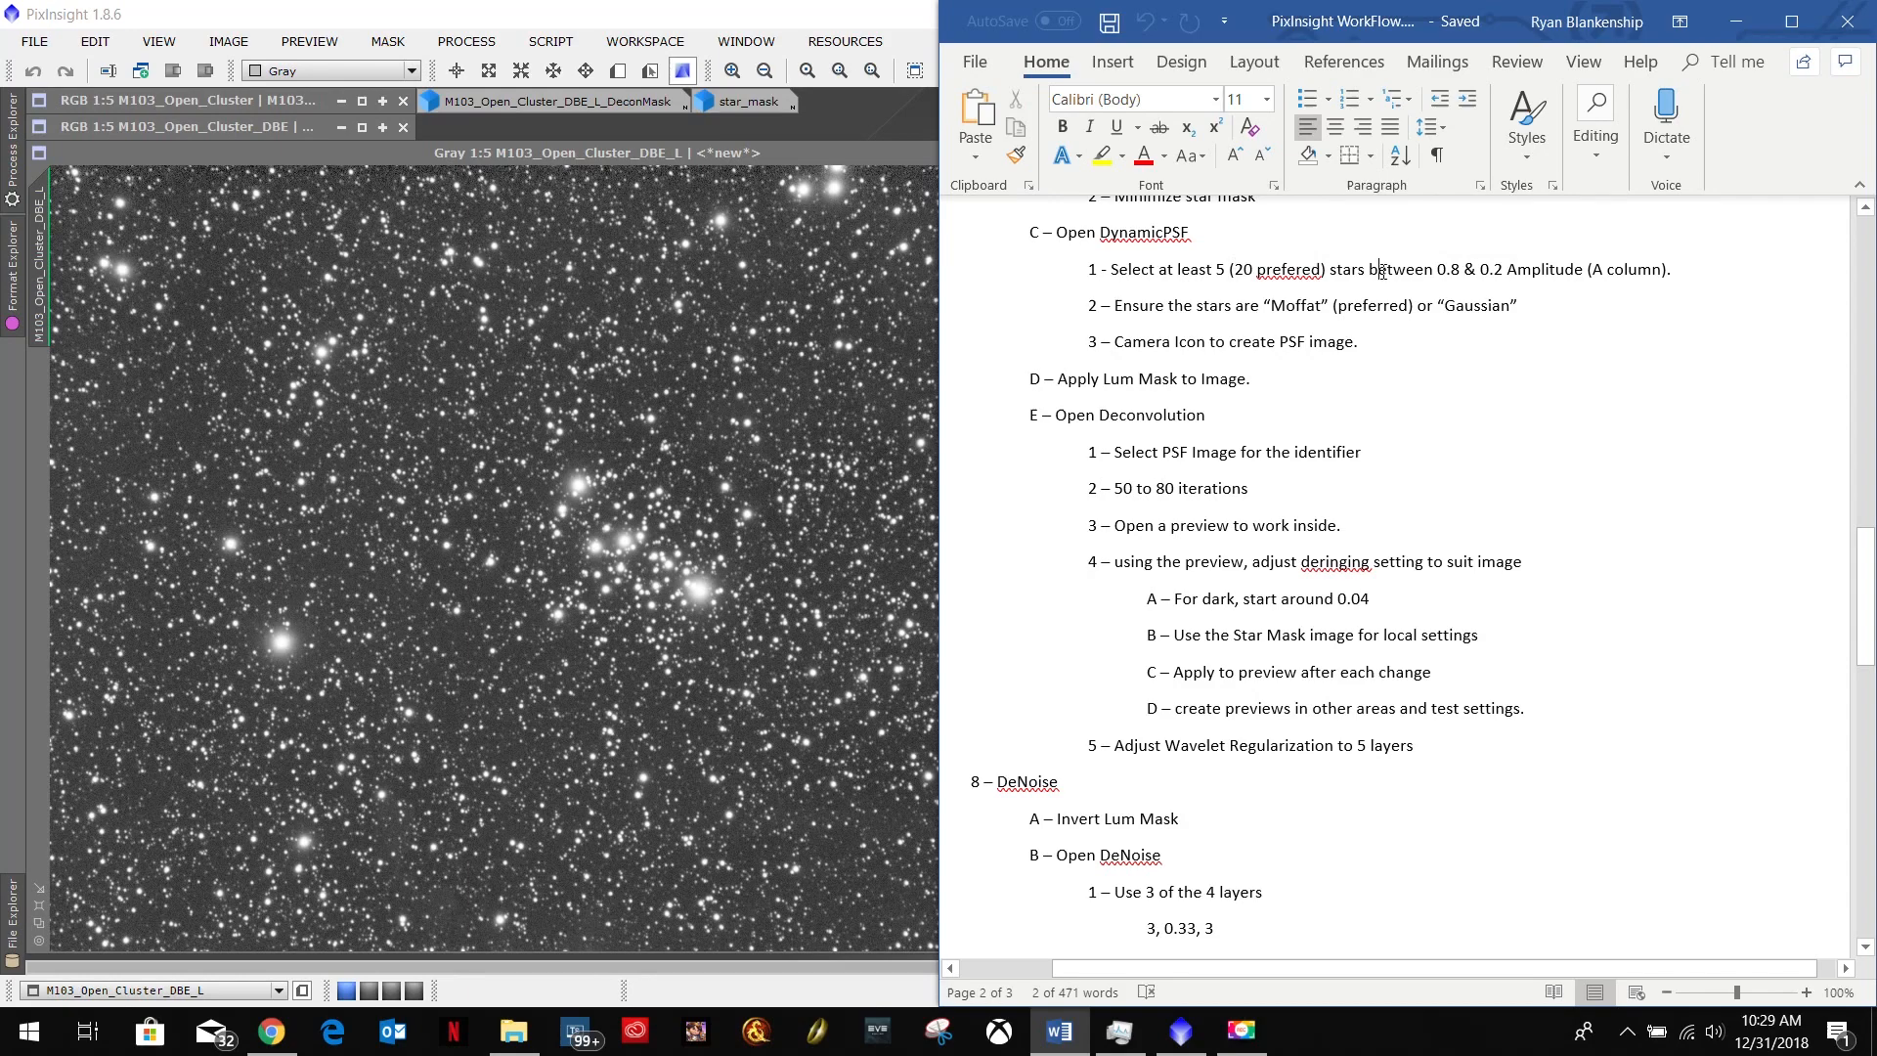
{"action": "left_click_drag", "start_coordinate": [1420, 264], "coordinate": [1503, 278]}
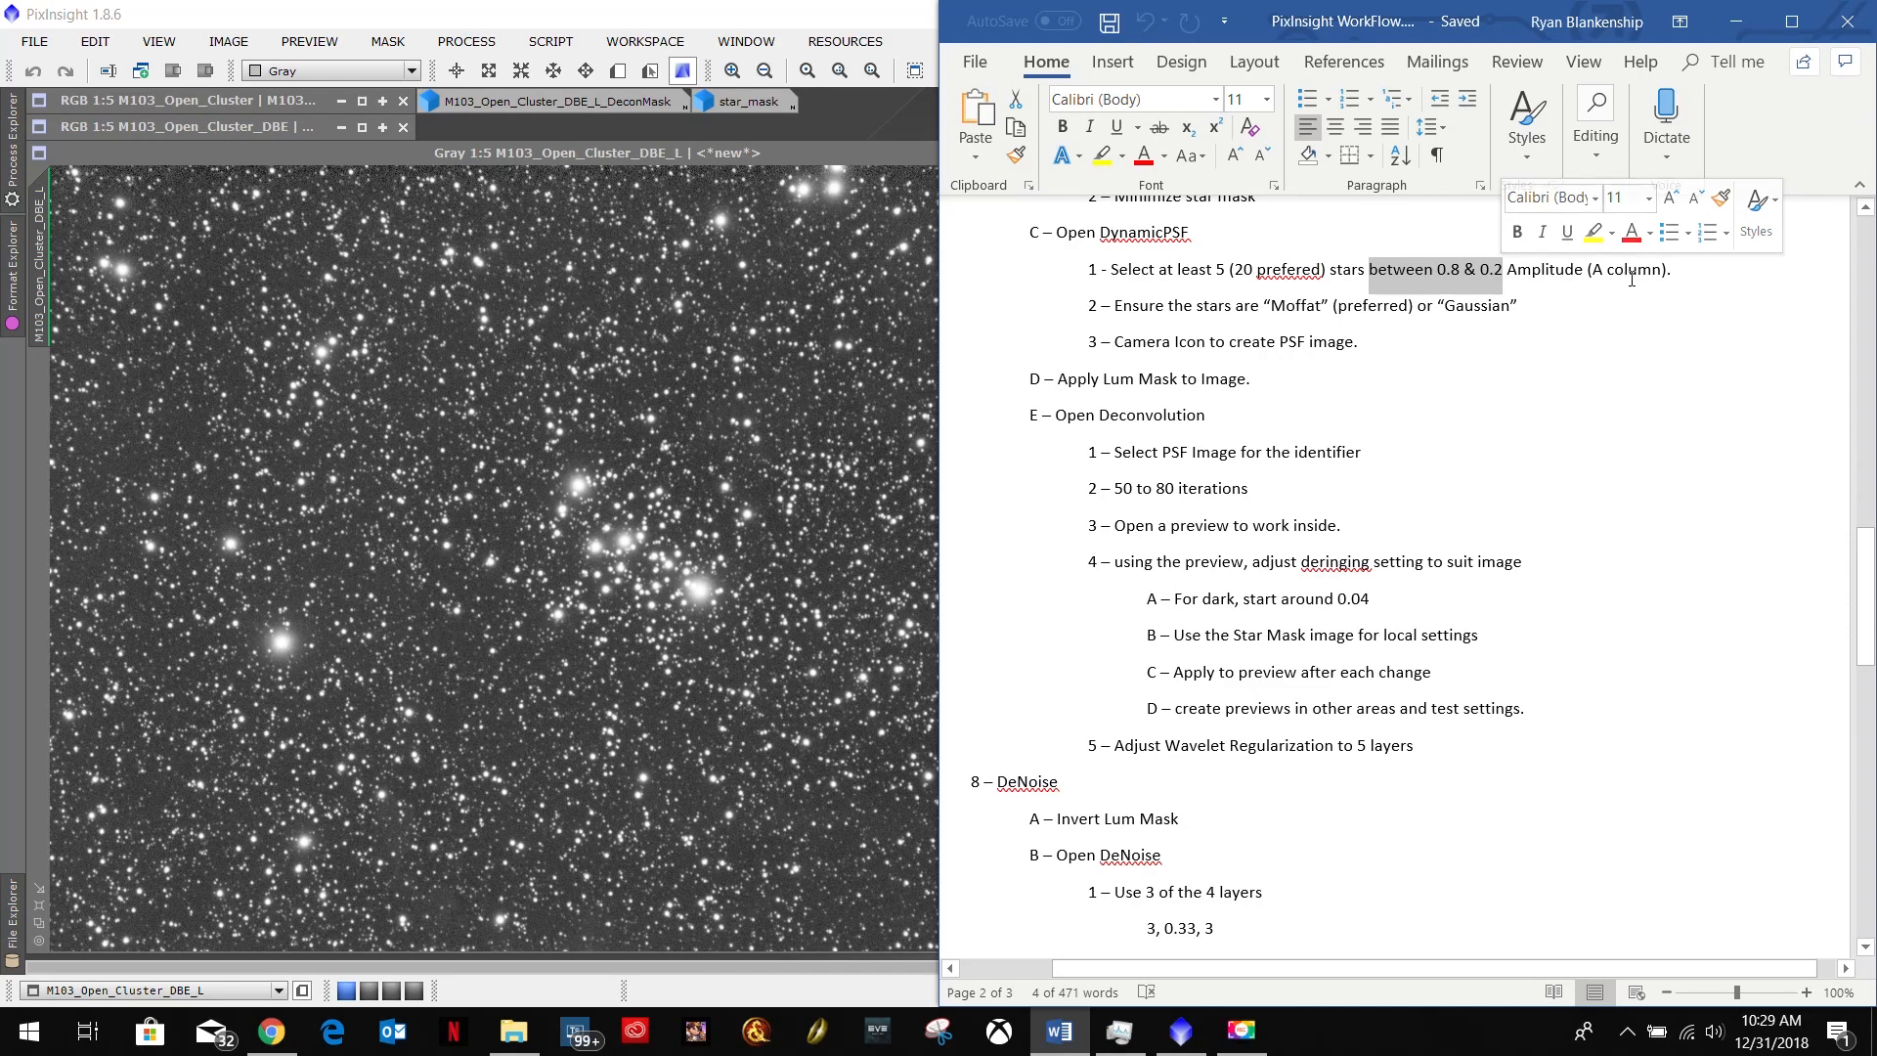
{"action": "left_click", "coordinate": [1736, 22]}
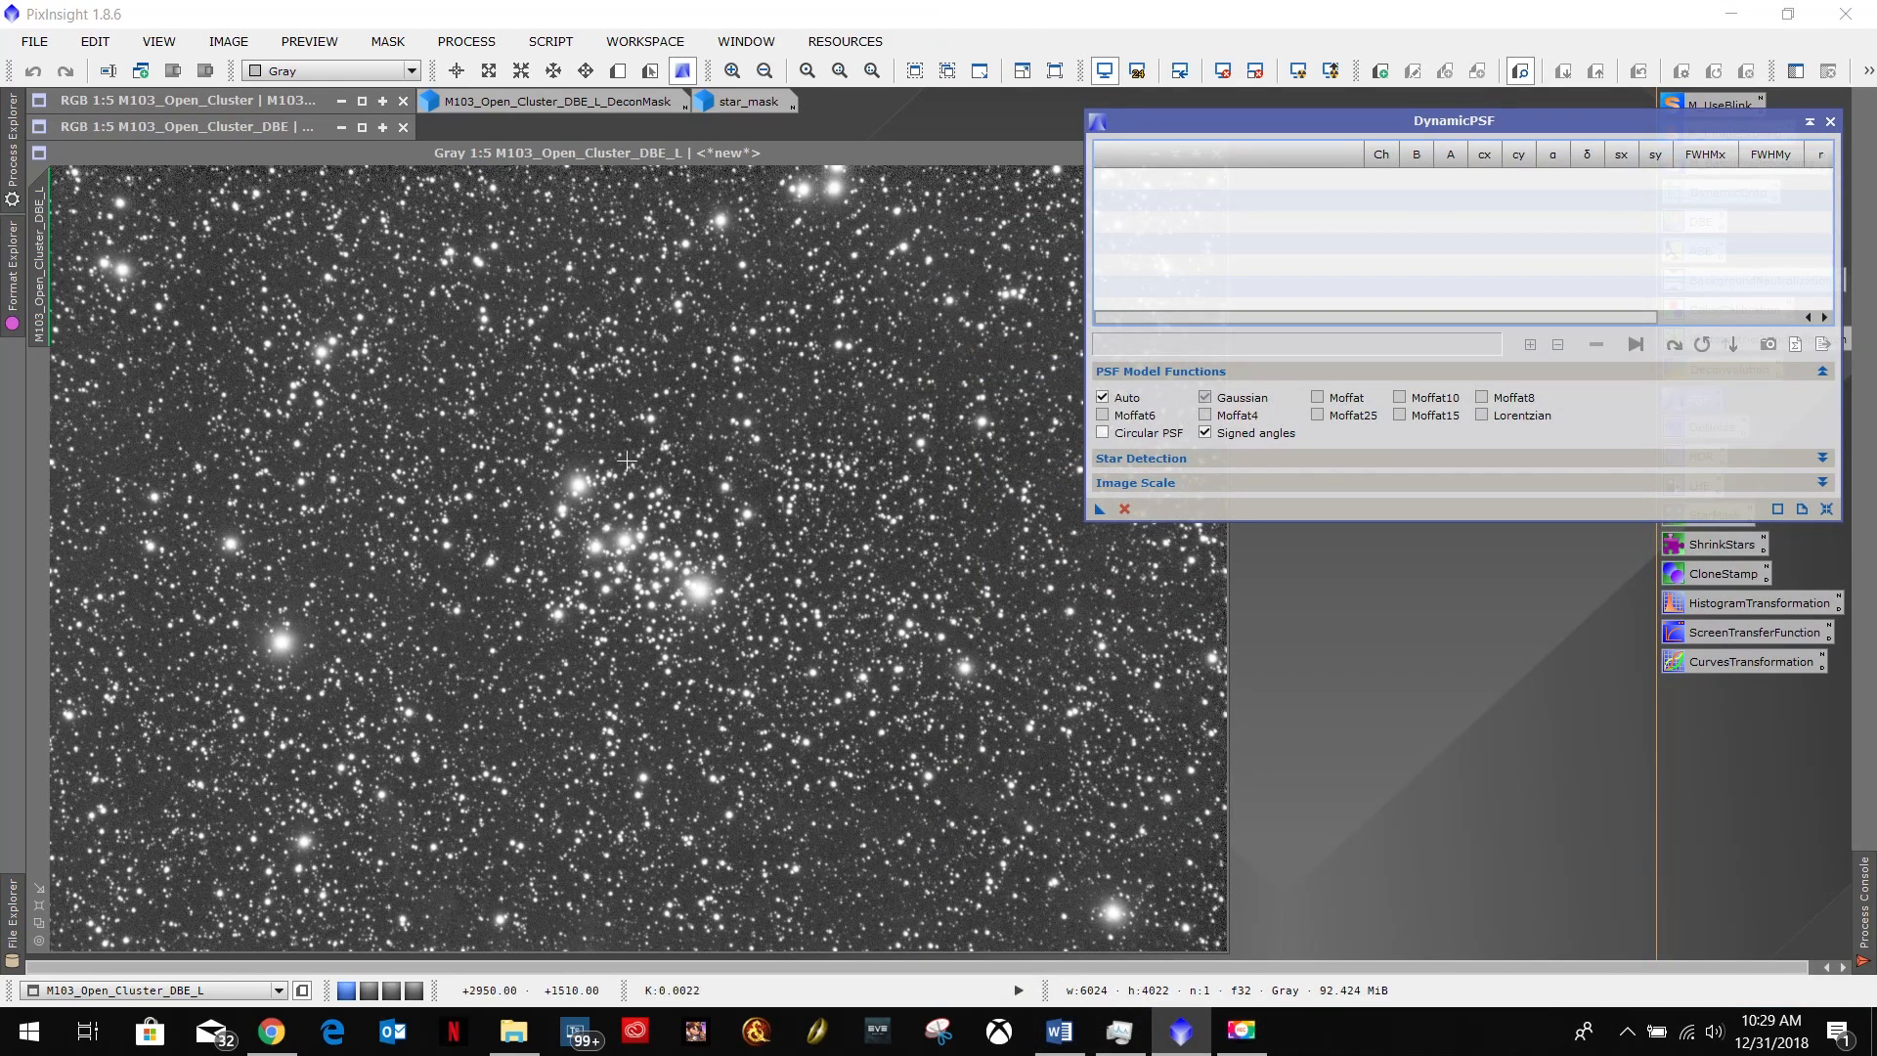
Try to sample a very bright star southwest of the cluster with DynamicPSF, and remove the resulting image entry from the list.
{"action": "left_click", "coordinate": [280, 645]}
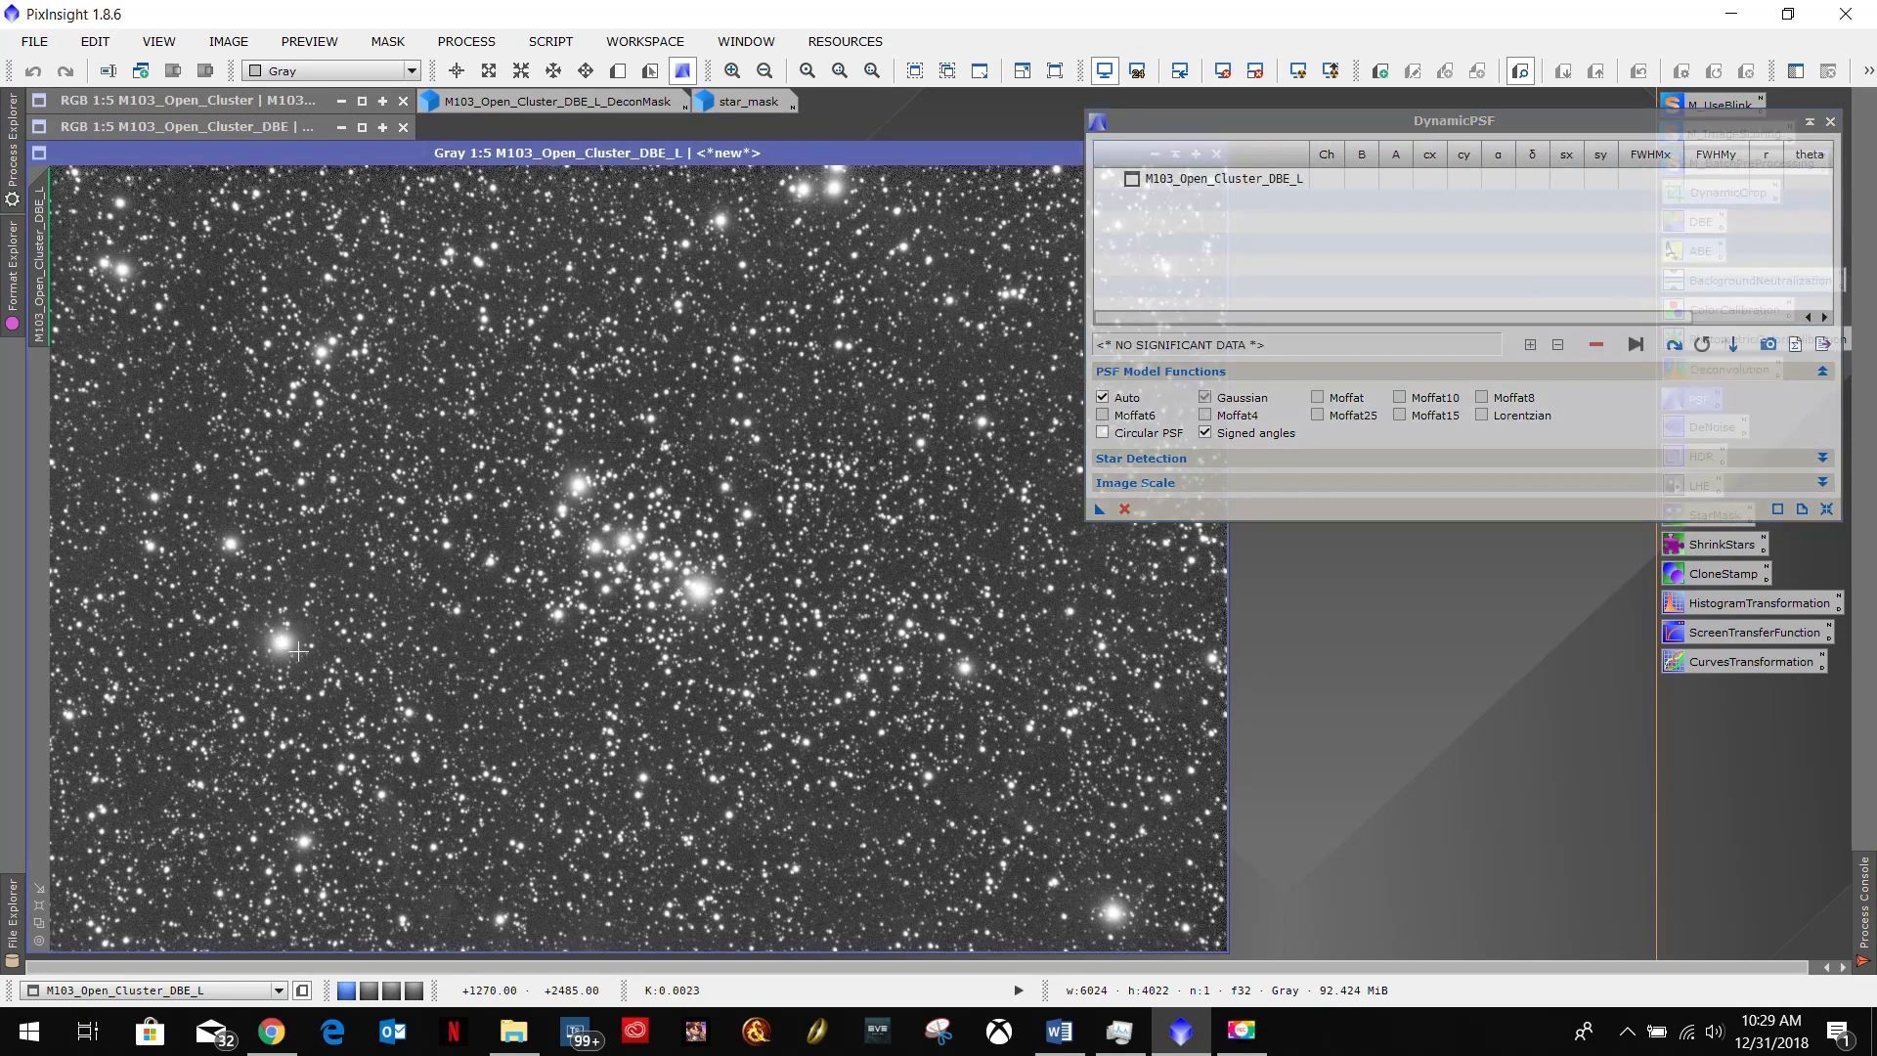
{"action": "left_click", "coordinate": [1243, 180]}
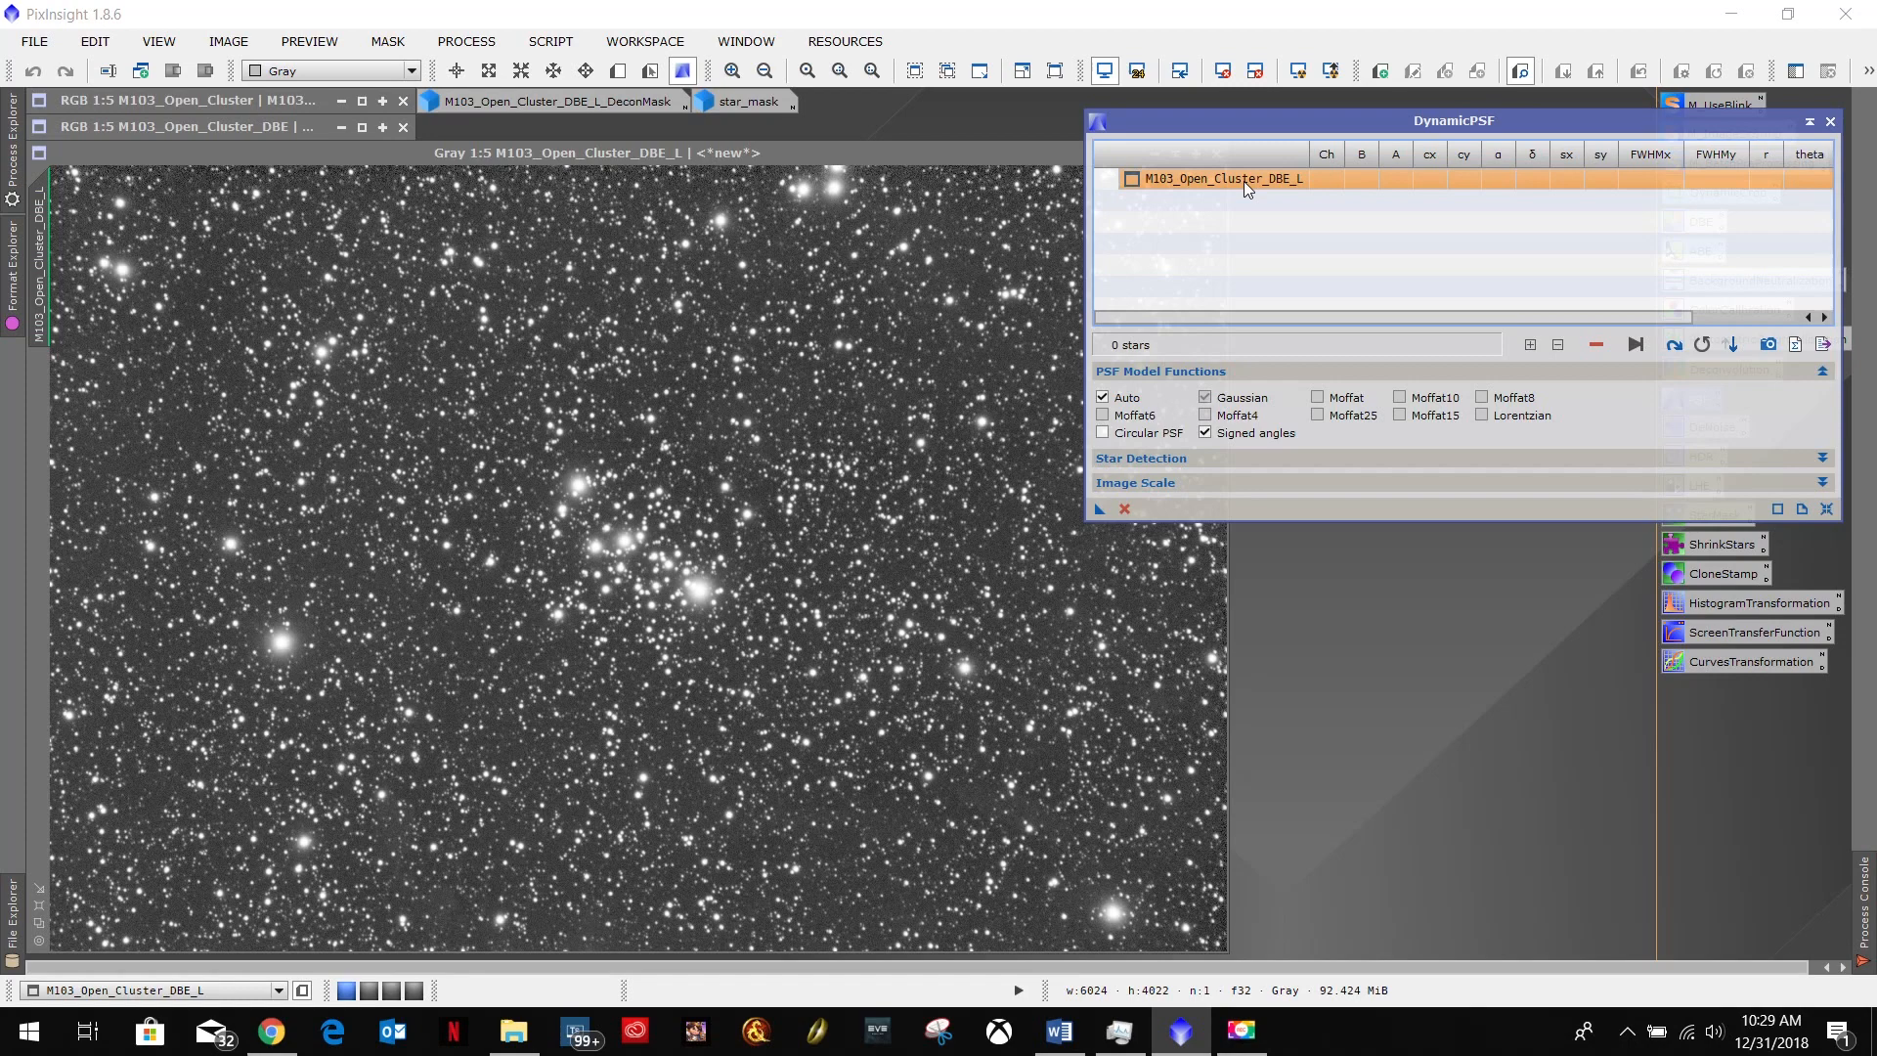
{"action": "left_click", "coordinate": [1596, 344]}
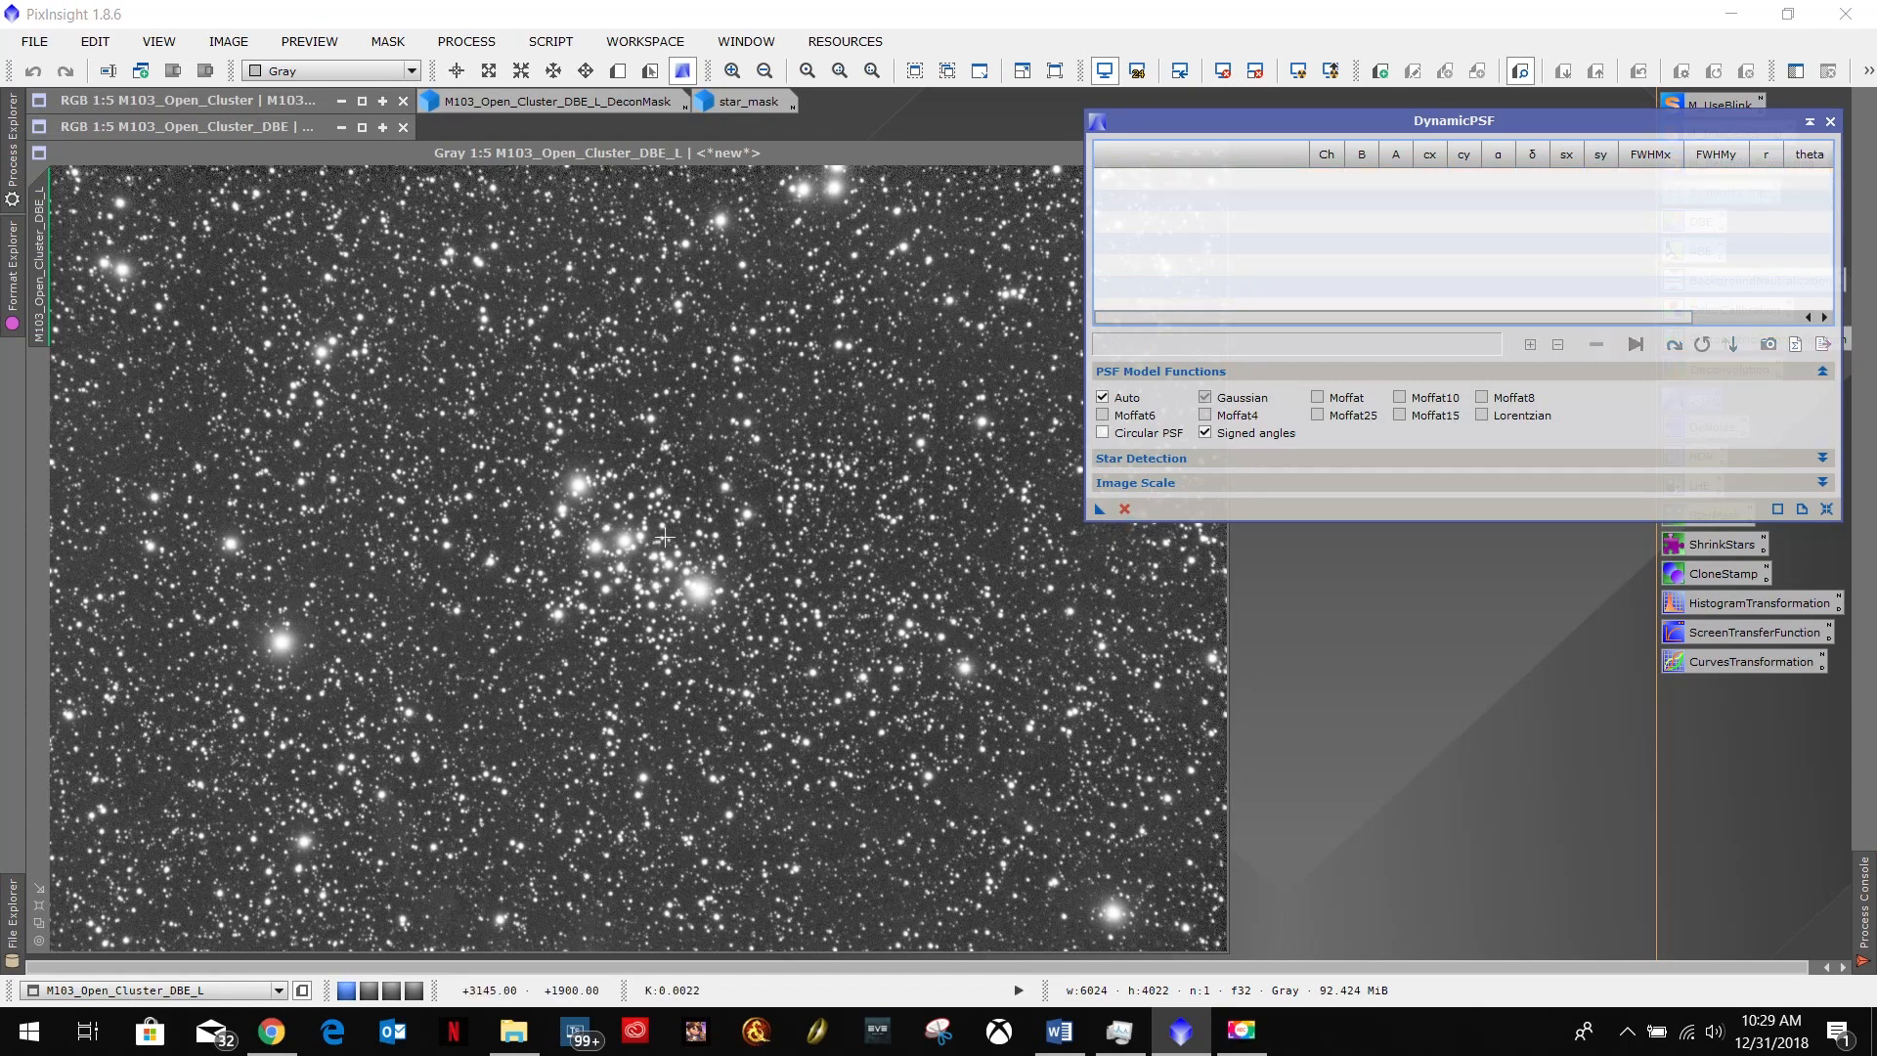
Sample a medium-bright star north of the cluster's bright centre at 1:1, and move the DynamicPSF window clear of the image.
{"action": "scroll", "coordinate": [615, 516], "scroll_direction": "up", "scroll_amount": 4}
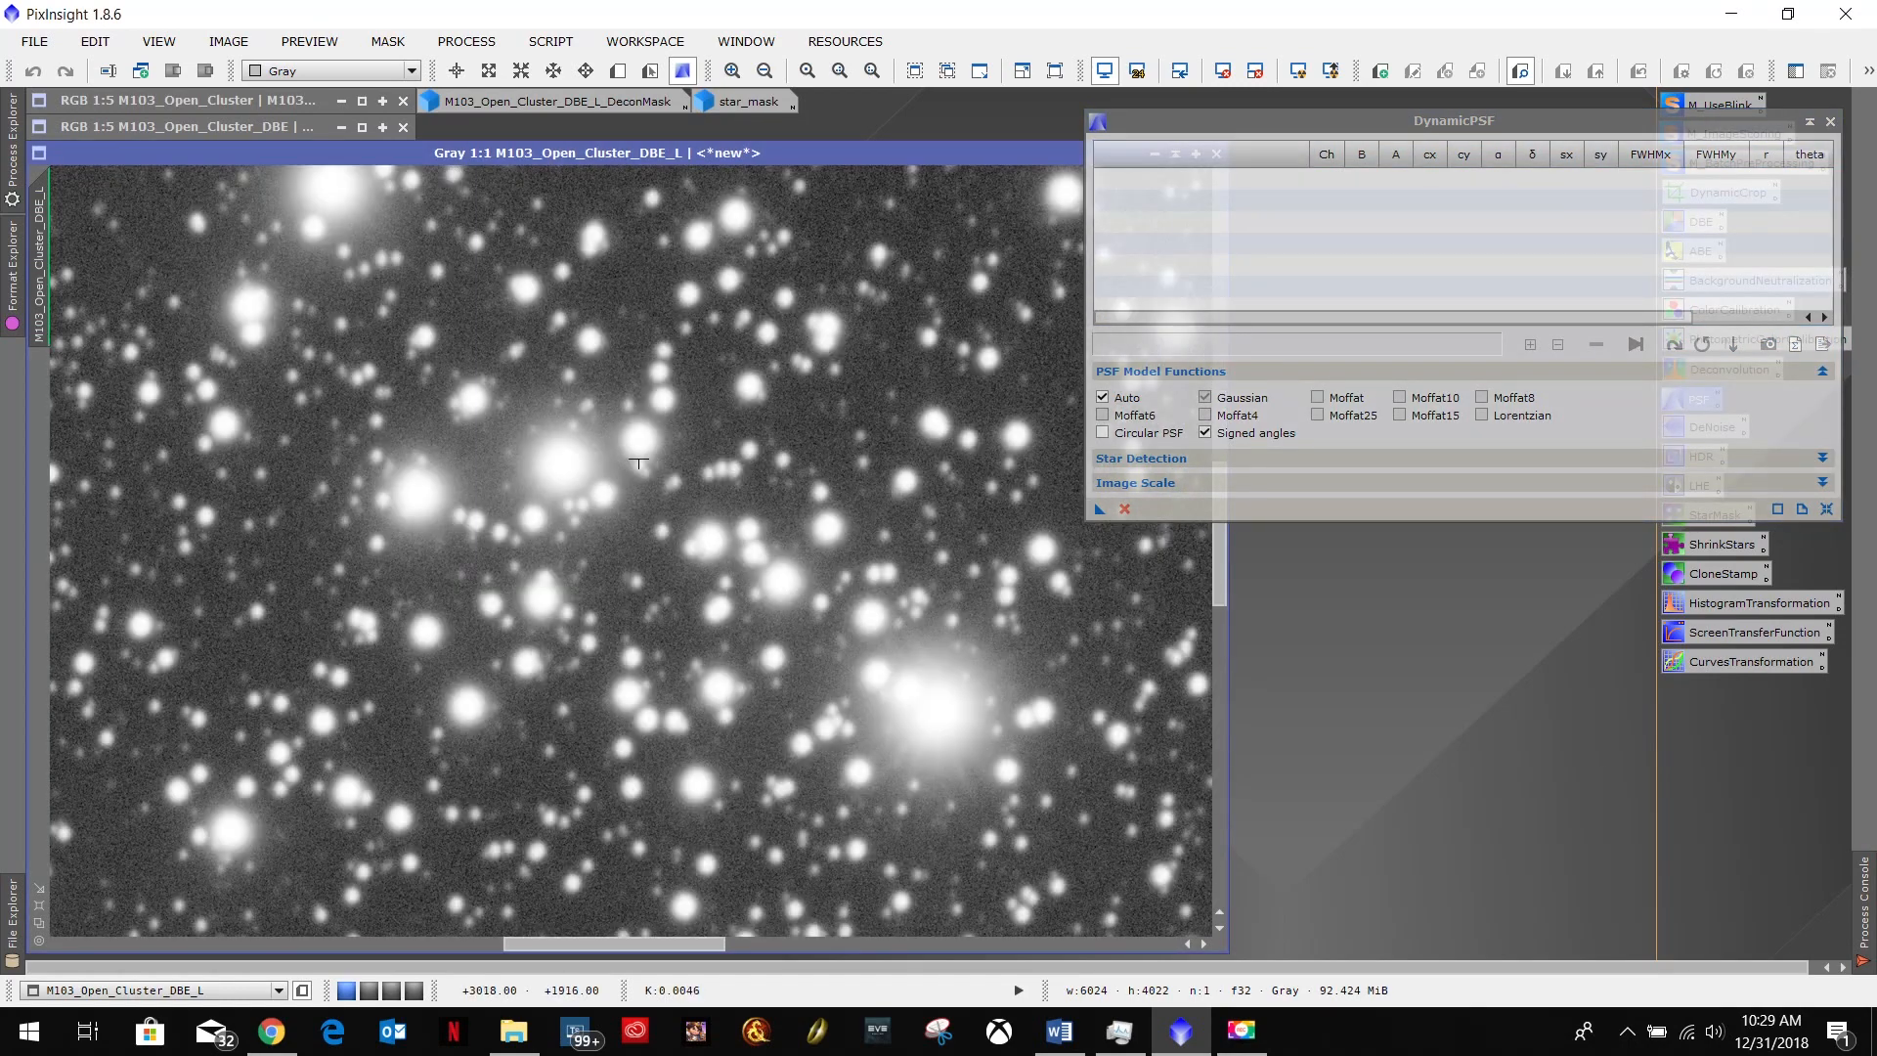
{"action": "left_click", "coordinate": [558, 463]}
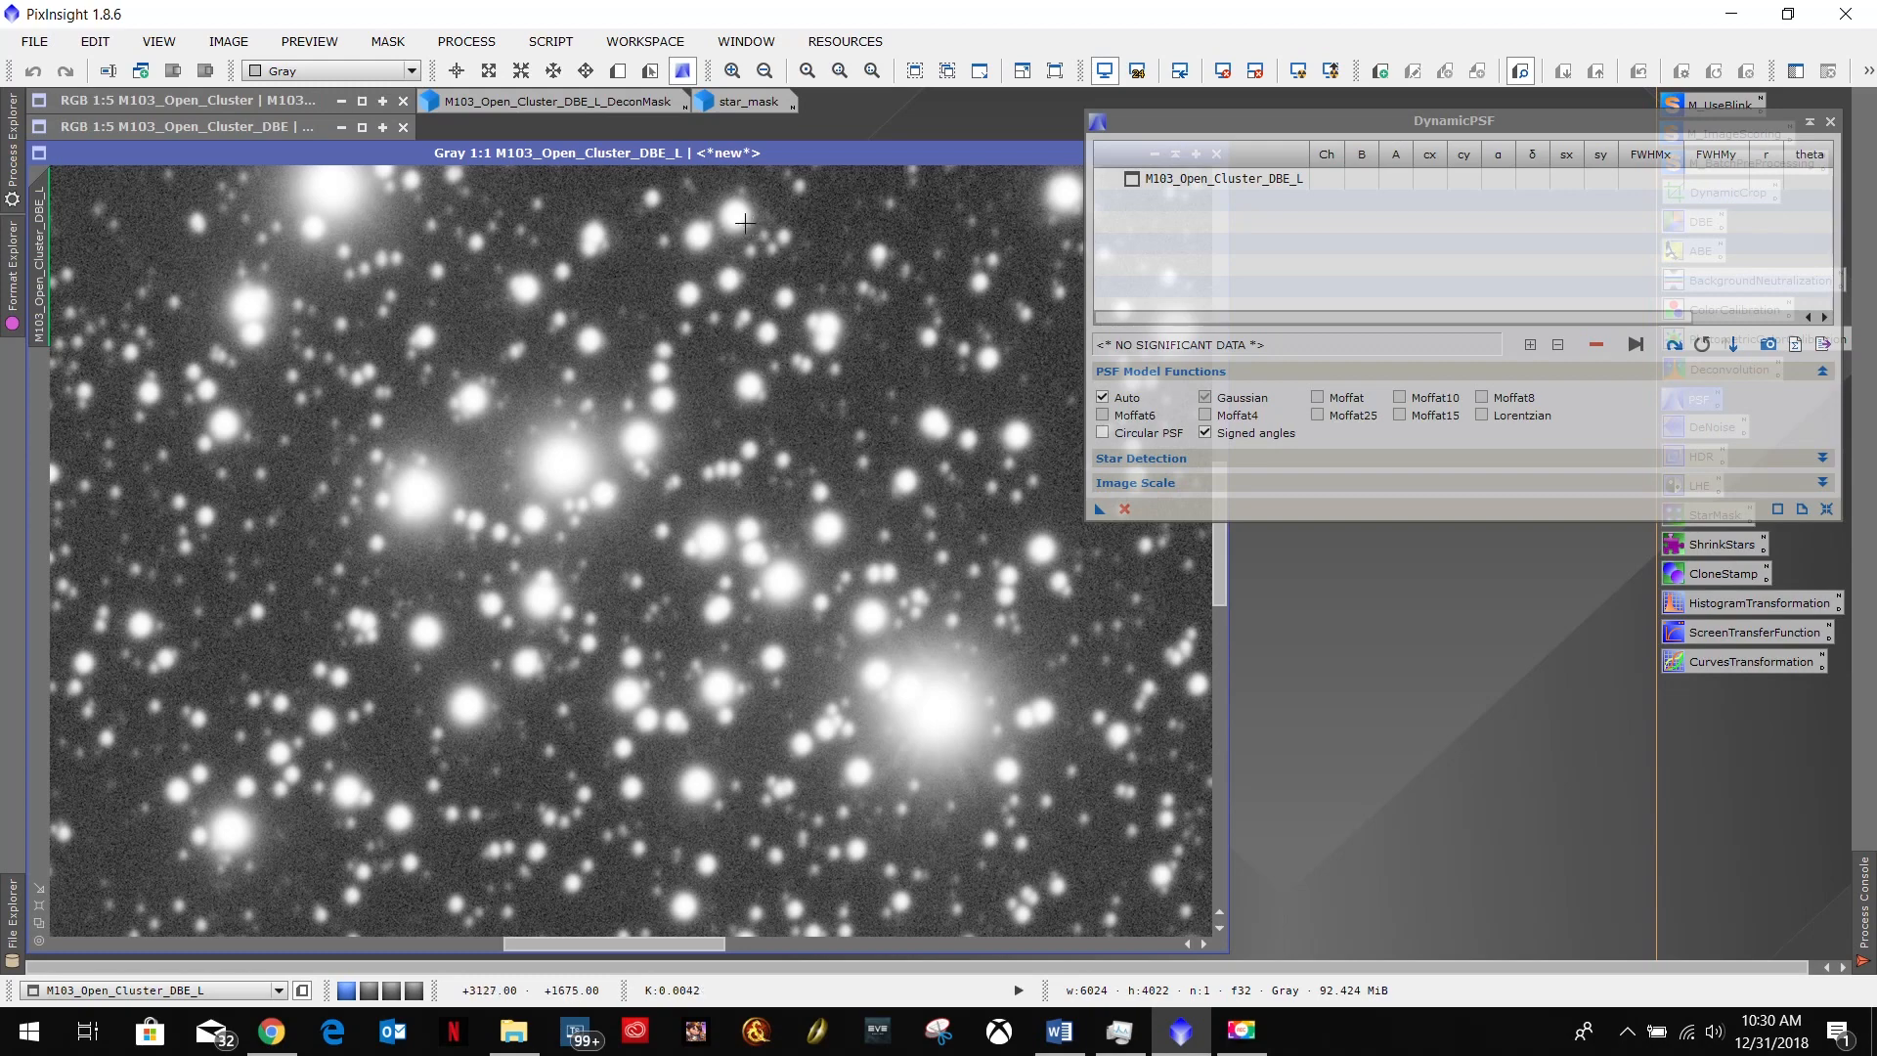
{"action": "left_click", "coordinate": [735, 215]}
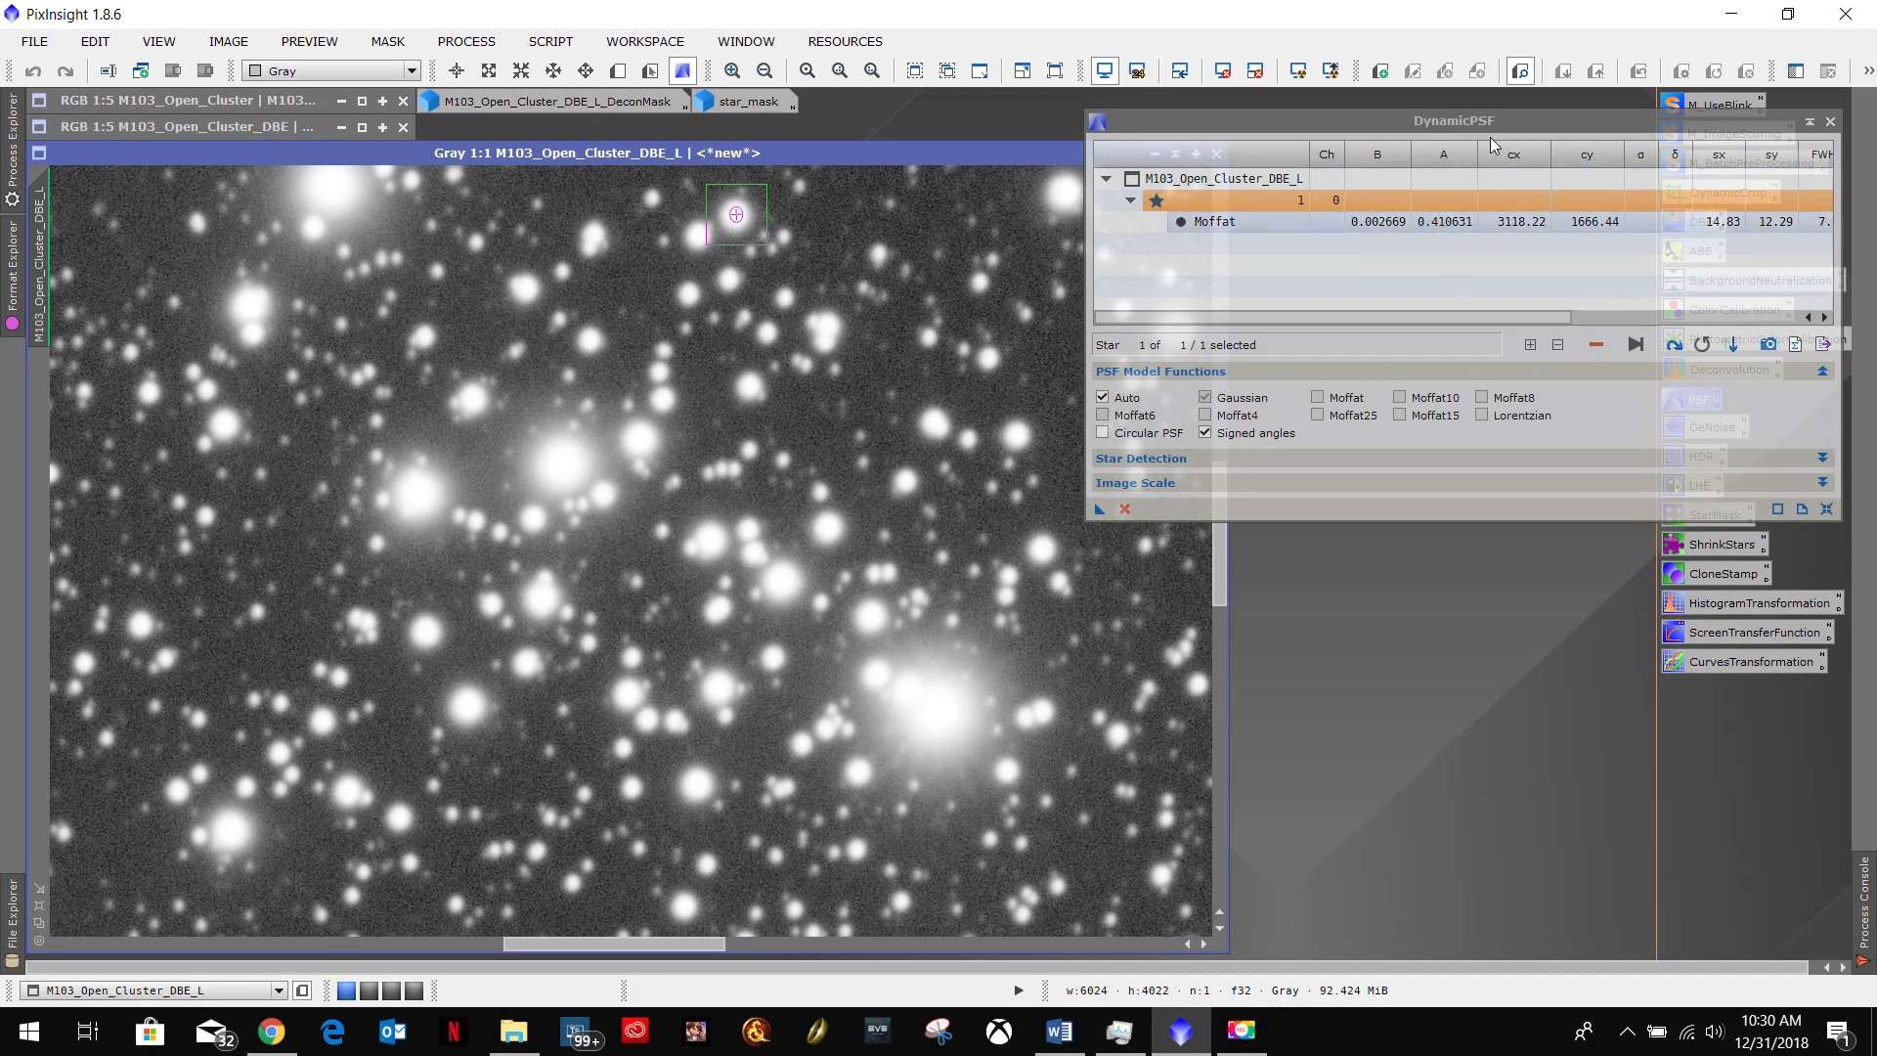
{"action": "left_click_drag", "start_coordinate": [1322, 127], "coordinate": [1464, 108]}
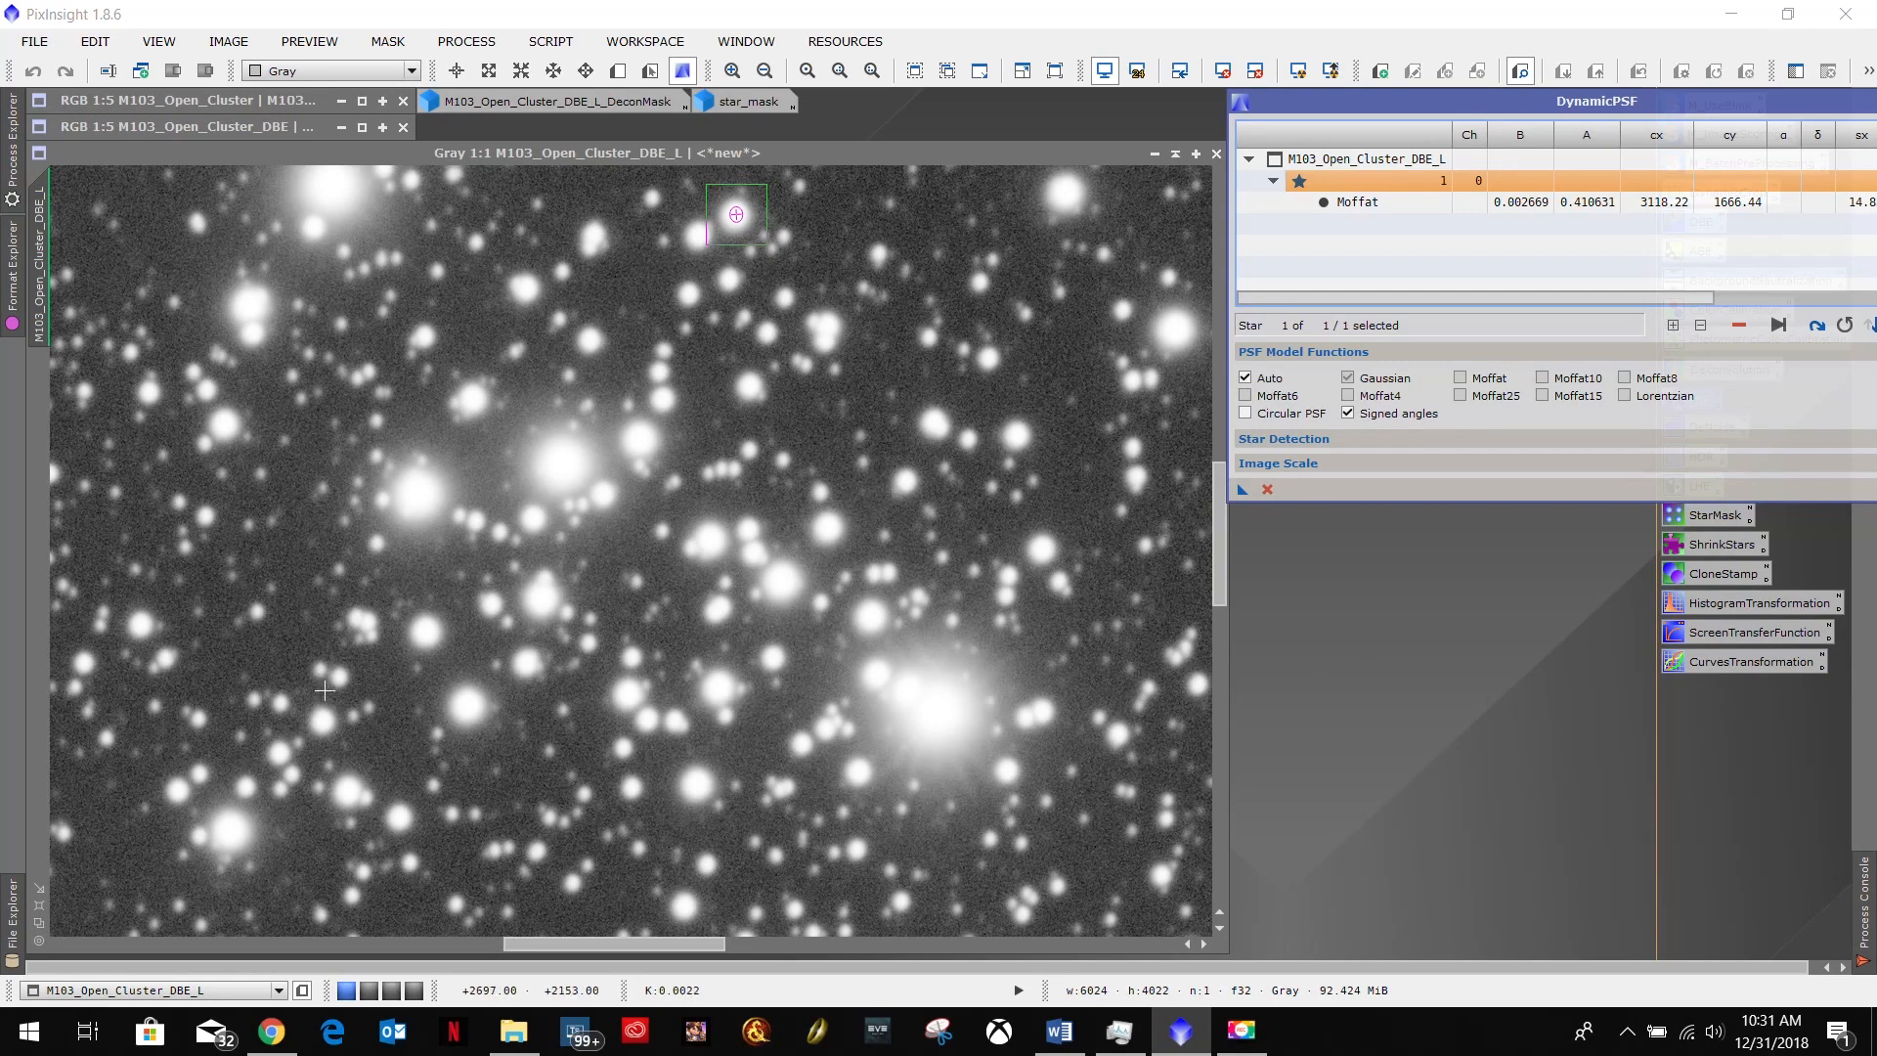
Switch to Chrome, search Google Images for "point spread function image" and look at the 3D bell-shaped simulation plot.
{"action": "left_click", "coordinate": [272, 1031]}
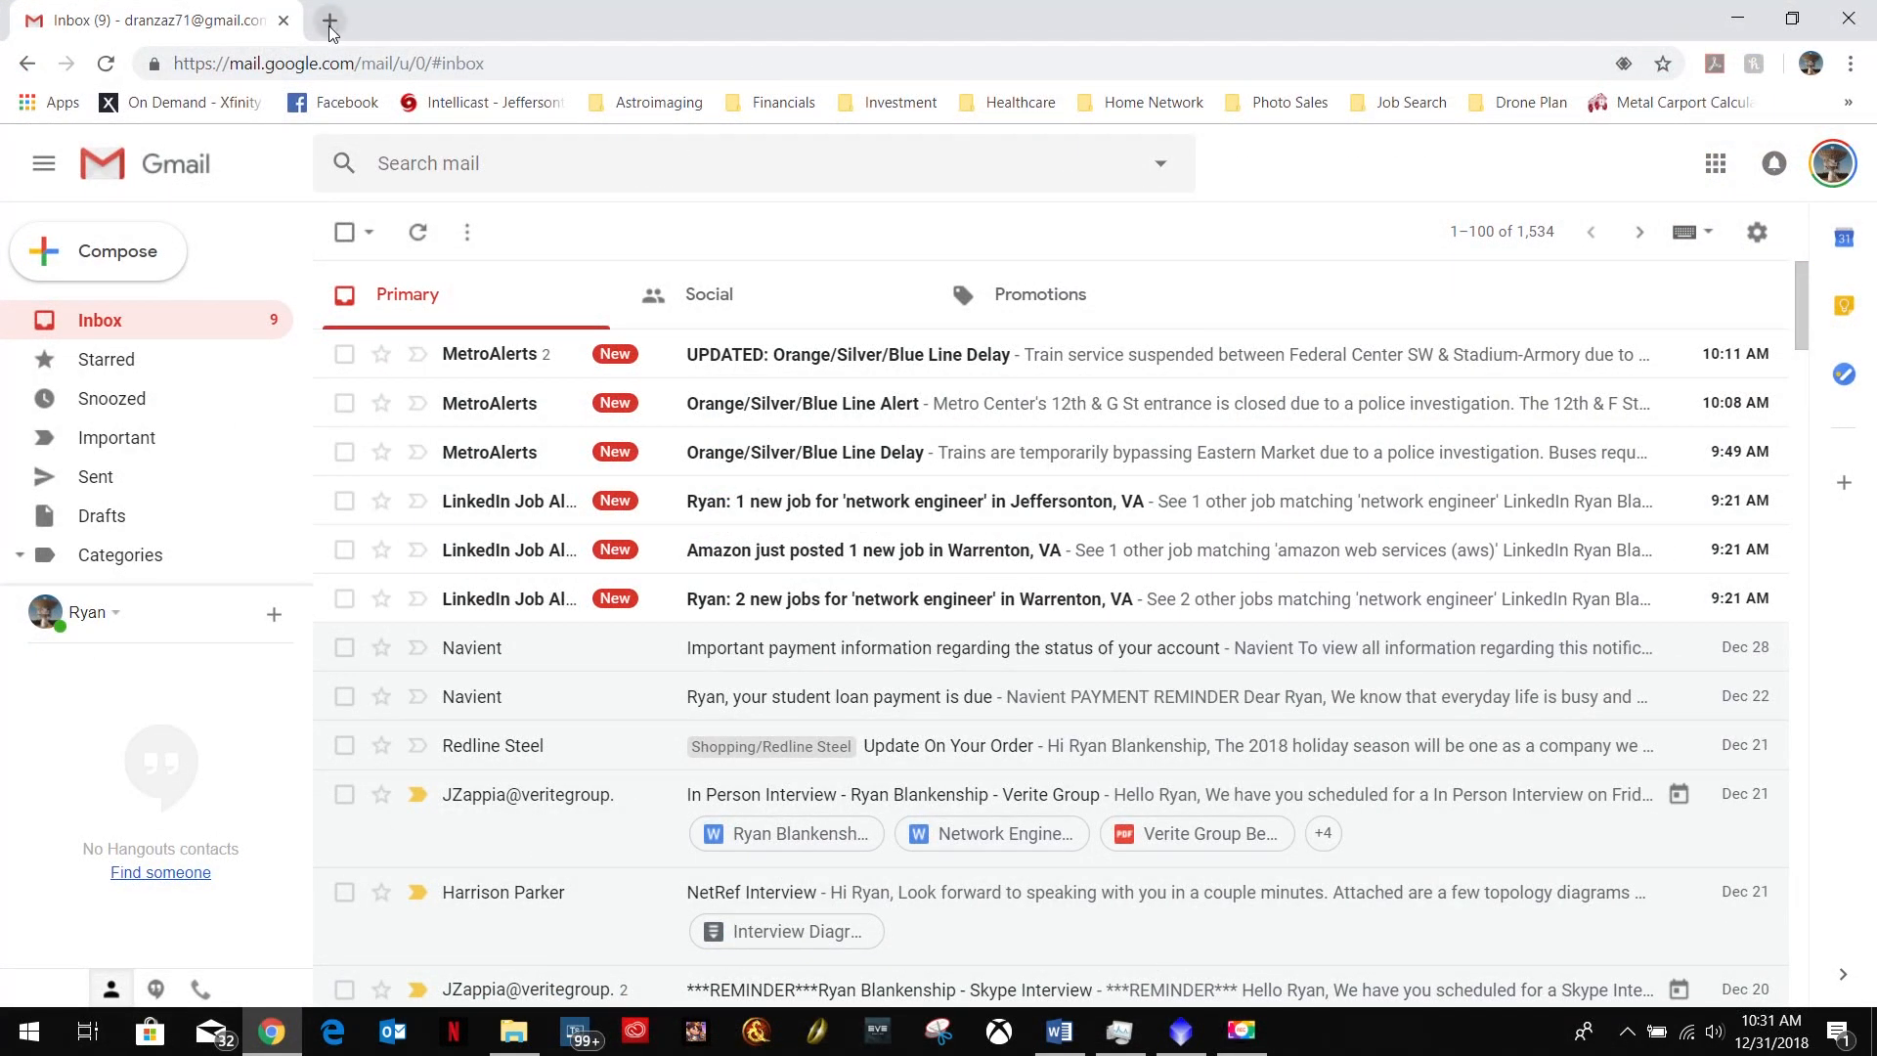
{"action": "left_click", "coordinate": [333, 24]}
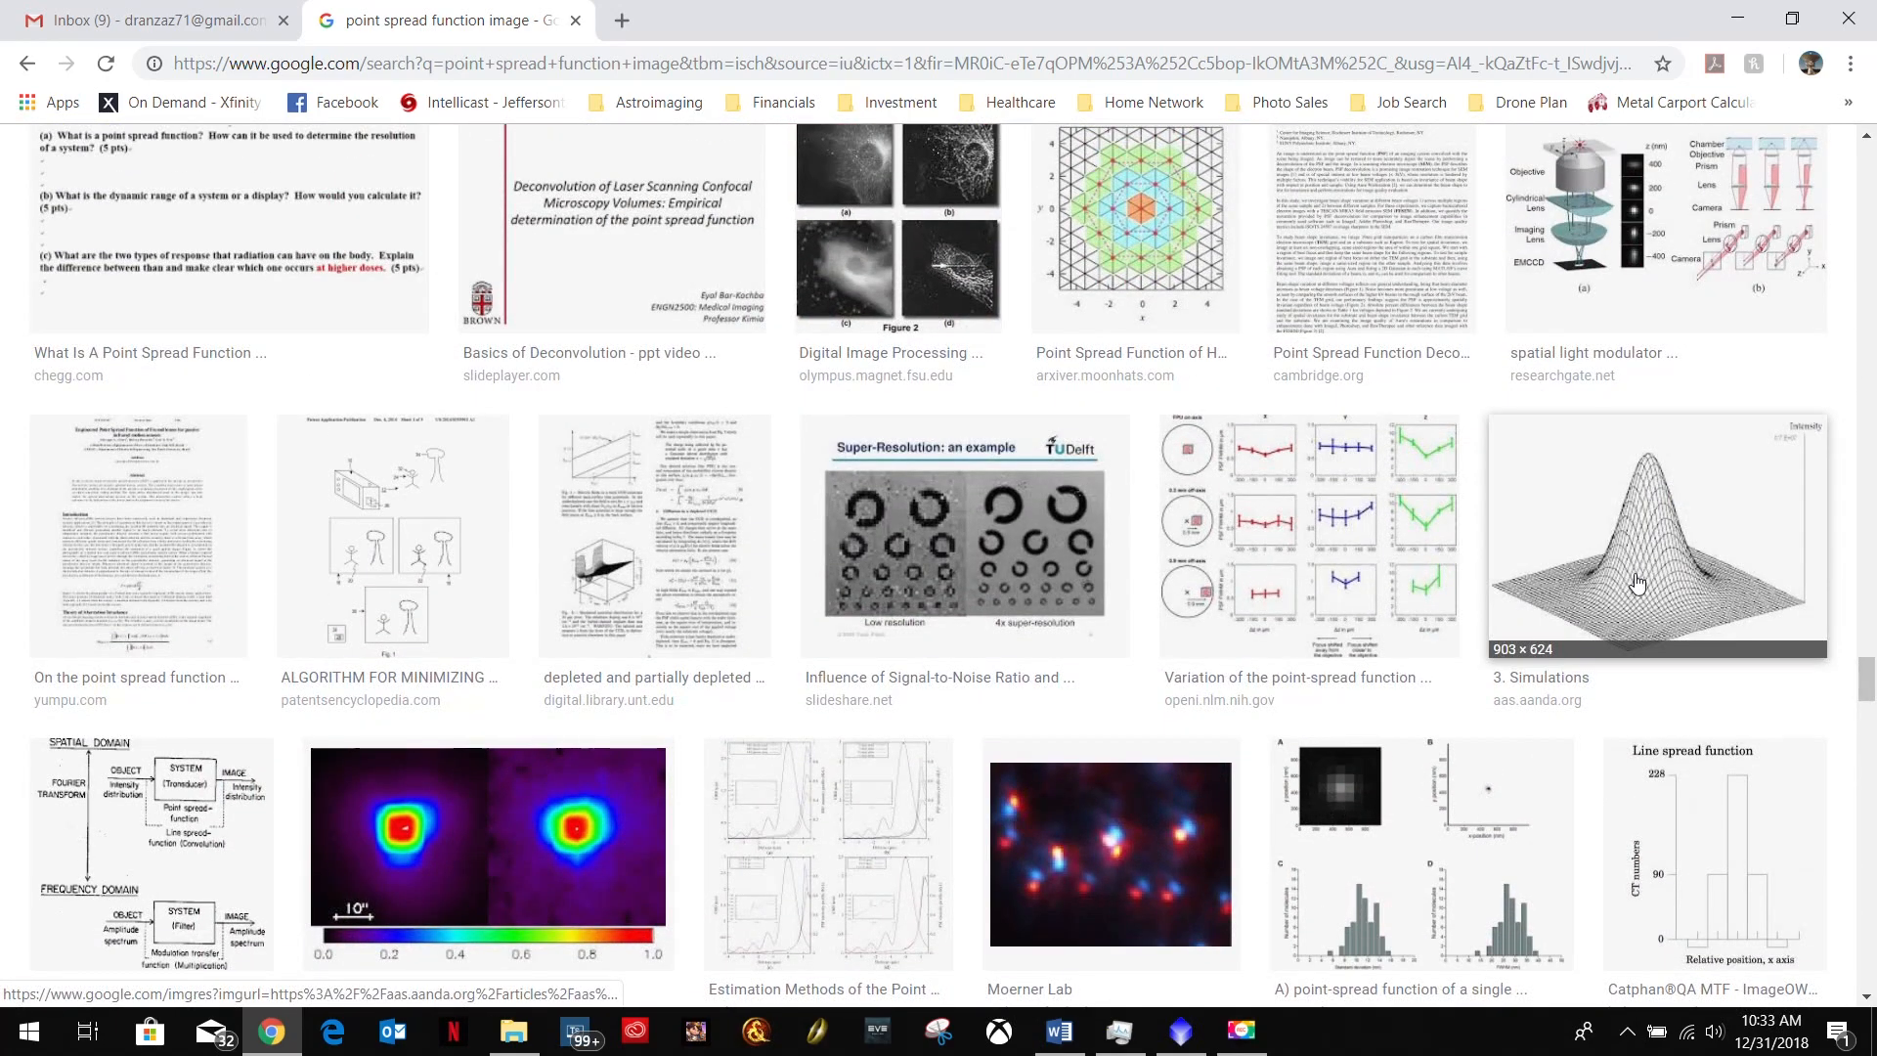
{"action": "left_click", "coordinate": [1639, 585]}
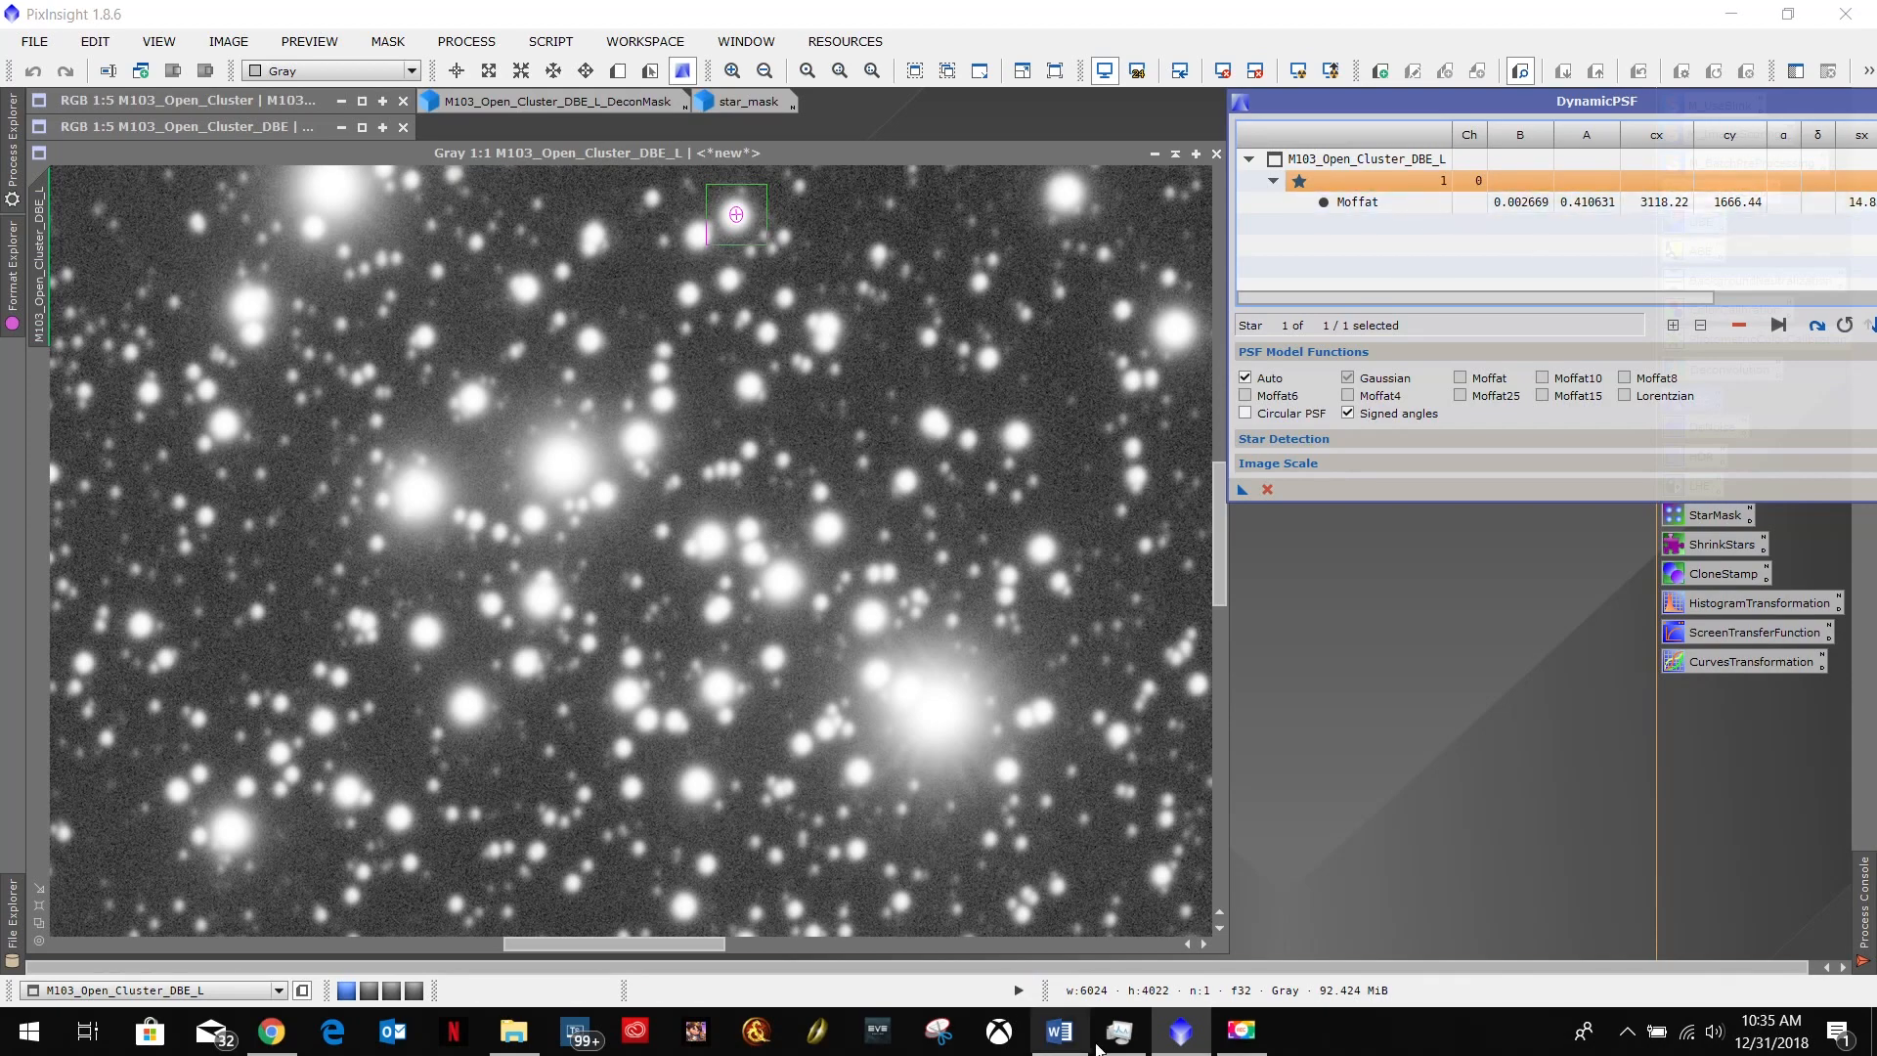
Switch to the Word notes, highlight the Moffat (preferred) or Gaussian requirement for the stars, and return to PixInsight.
{"action": "left_click", "coordinate": [1059, 1031]}
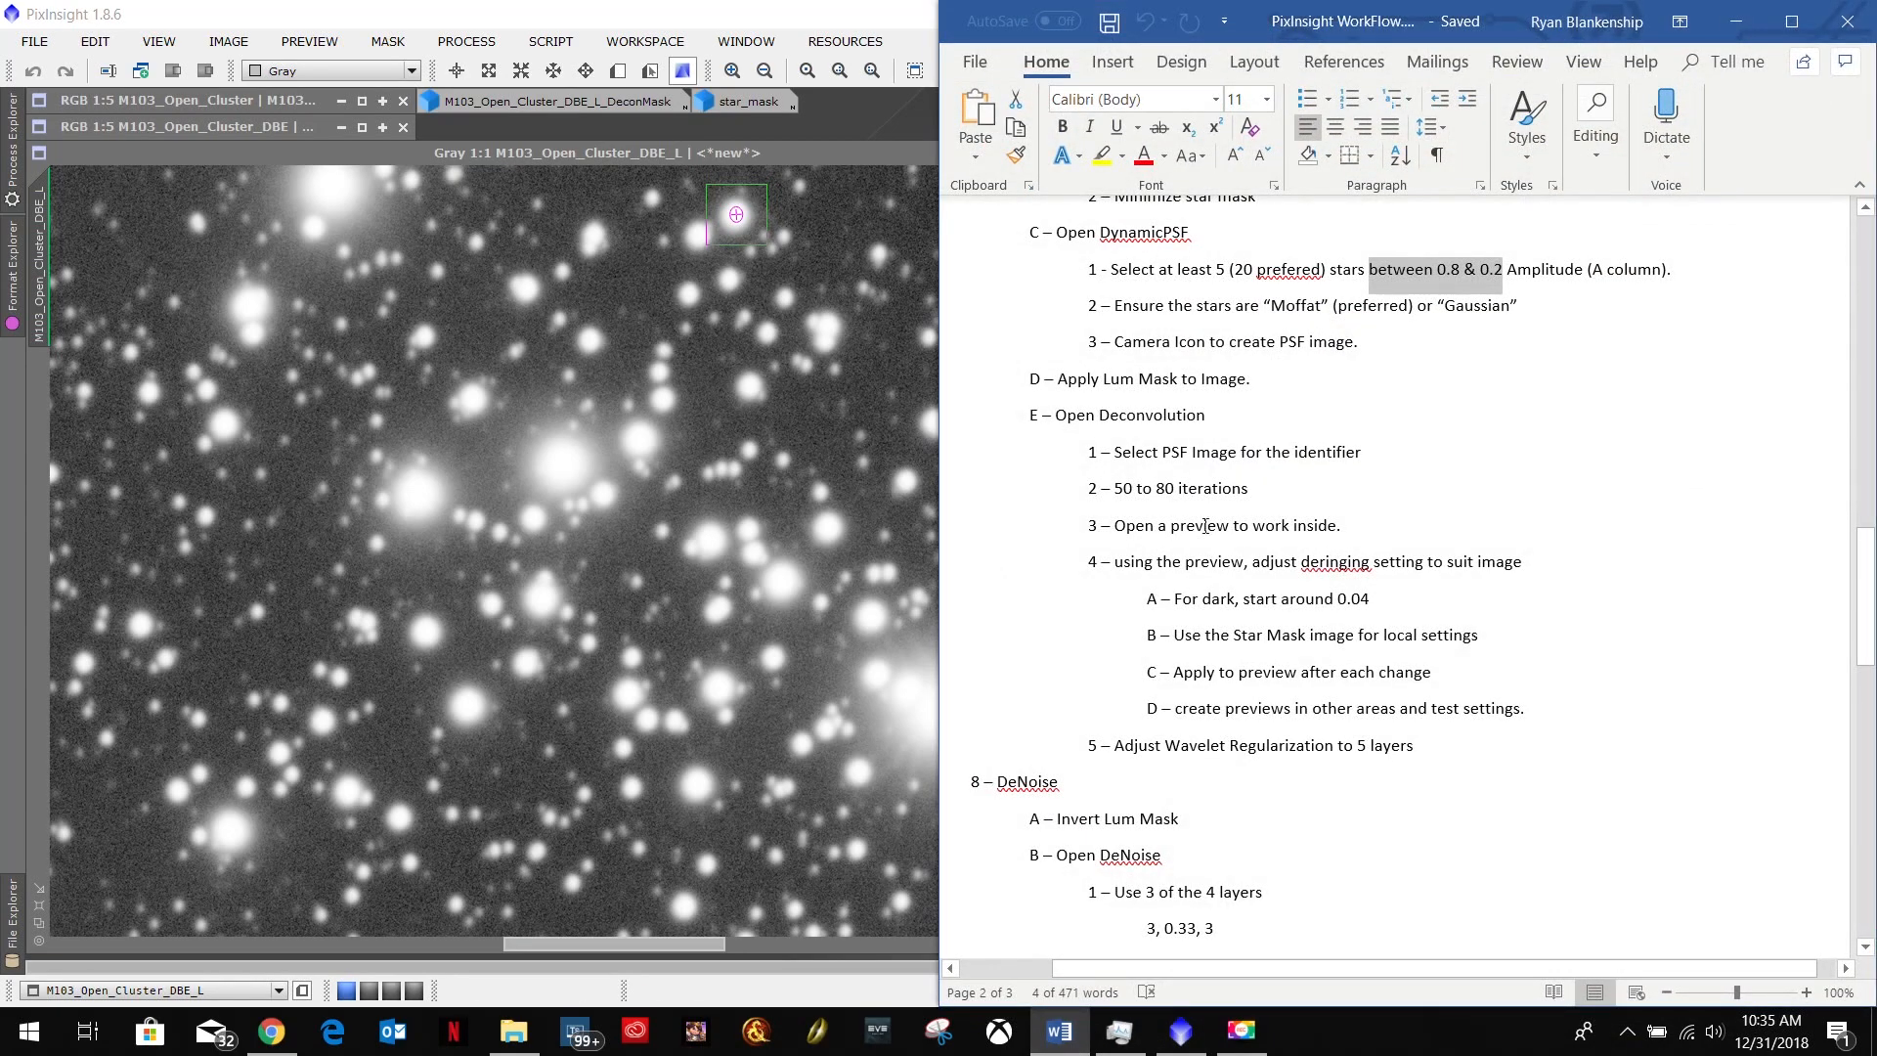
{"action": "left_click_drag", "start_coordinate": [1117, 311], "coordinate": [1332, 303]}
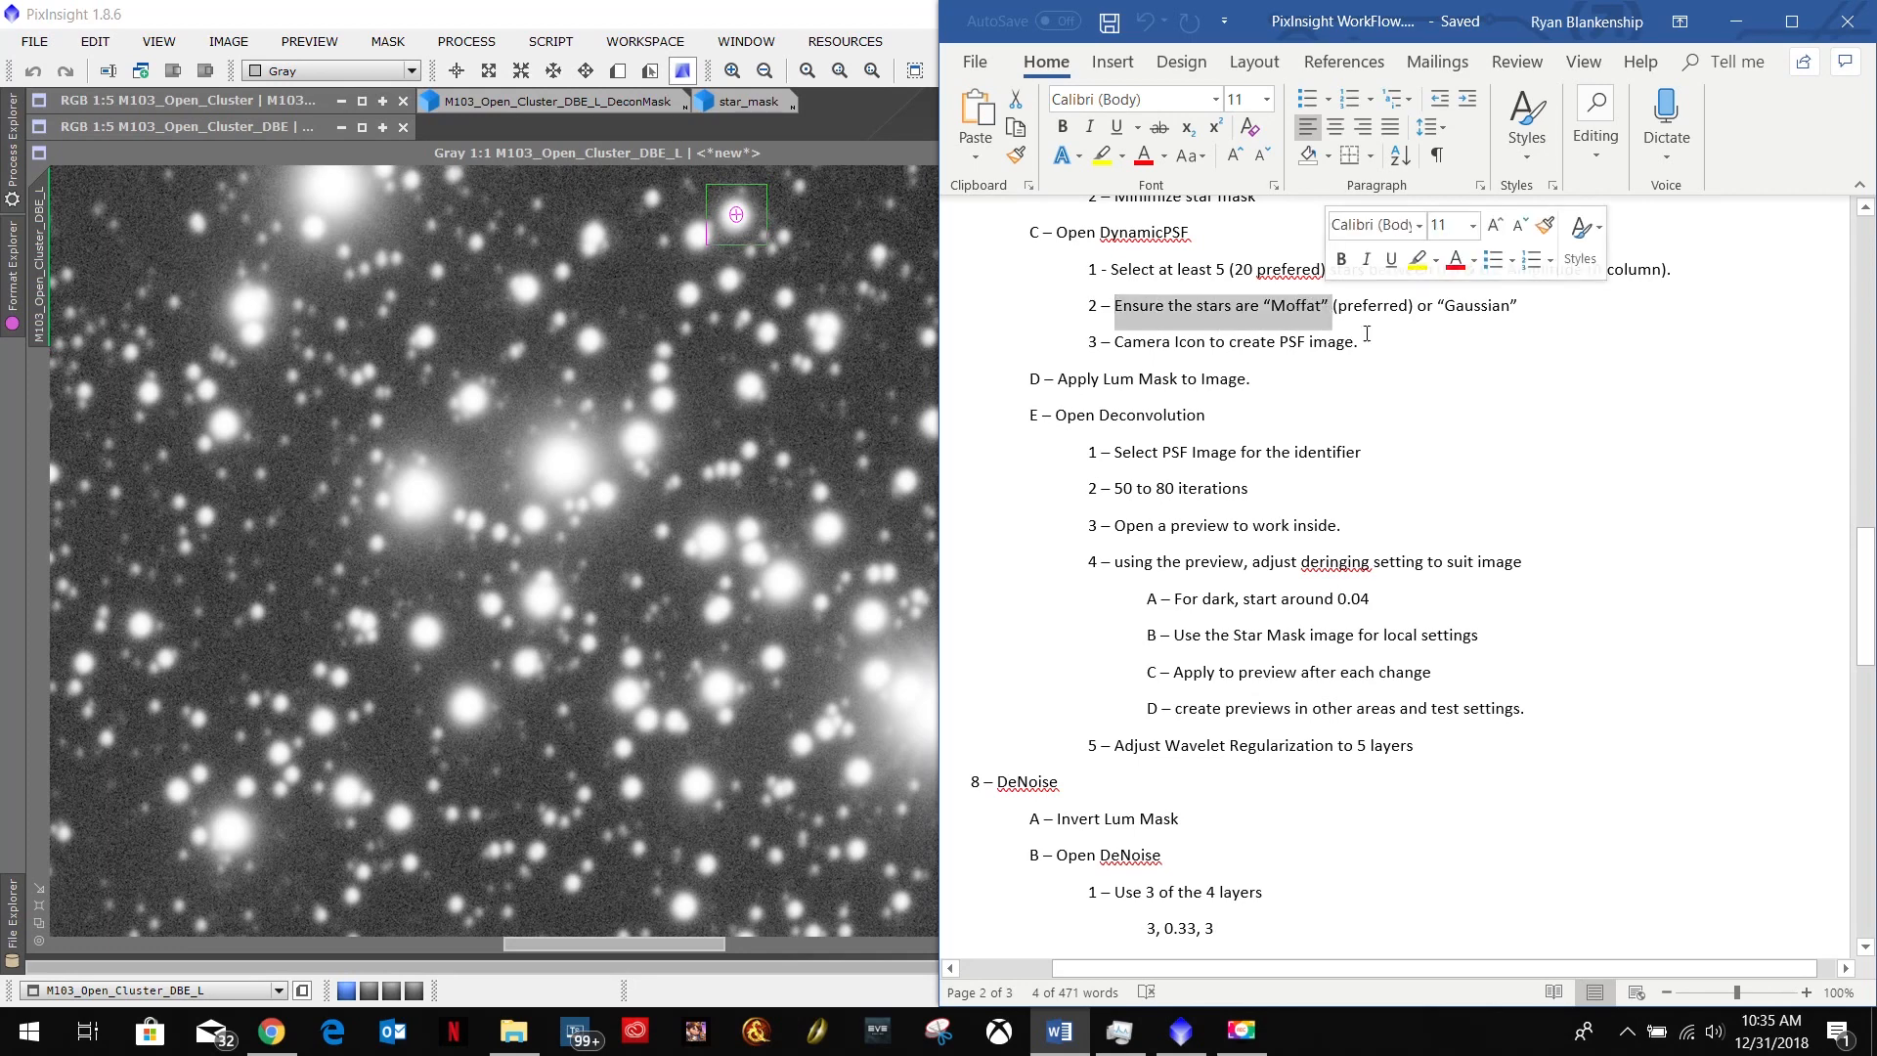
{"action": "left_click_drag", "start_coordinate": [1537, 299], "coordinate": [1437, 306]}
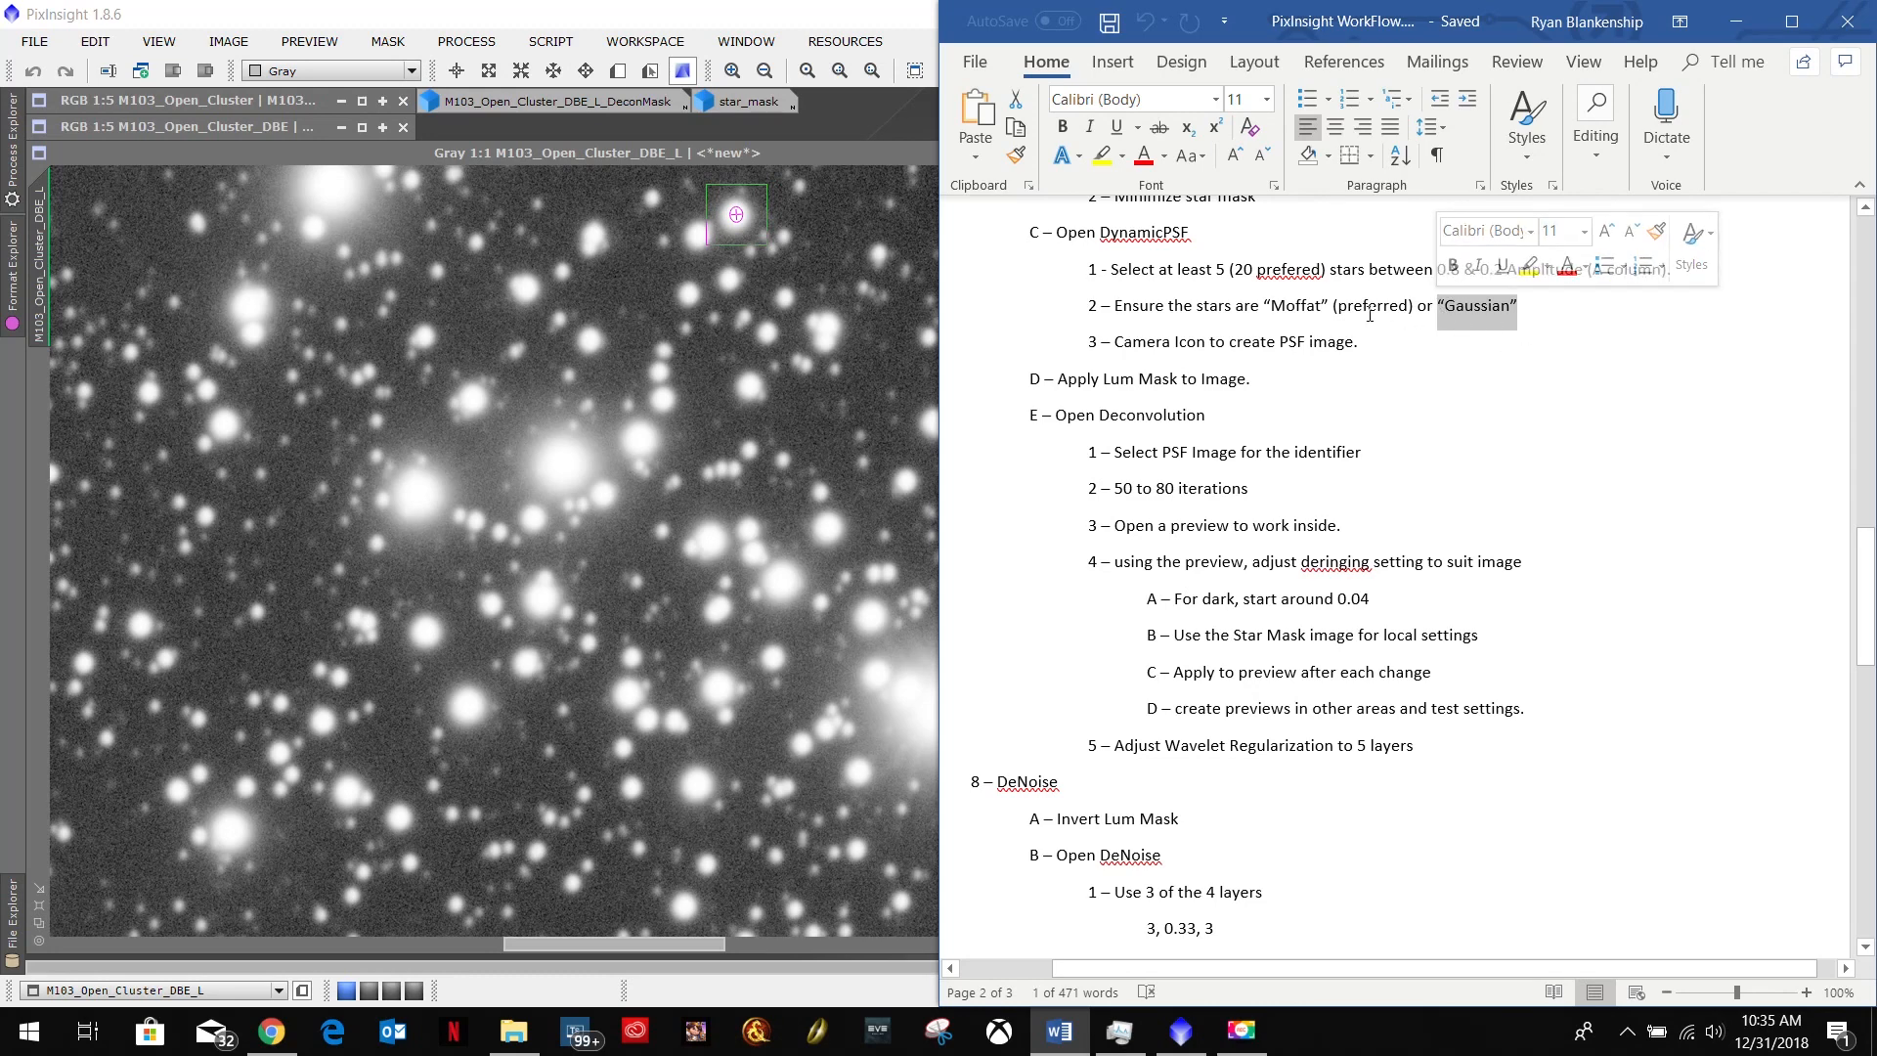
{"action": "left_click_drag", "start_coordinate": [1267, 307], "coordinate": [1319, 308]}
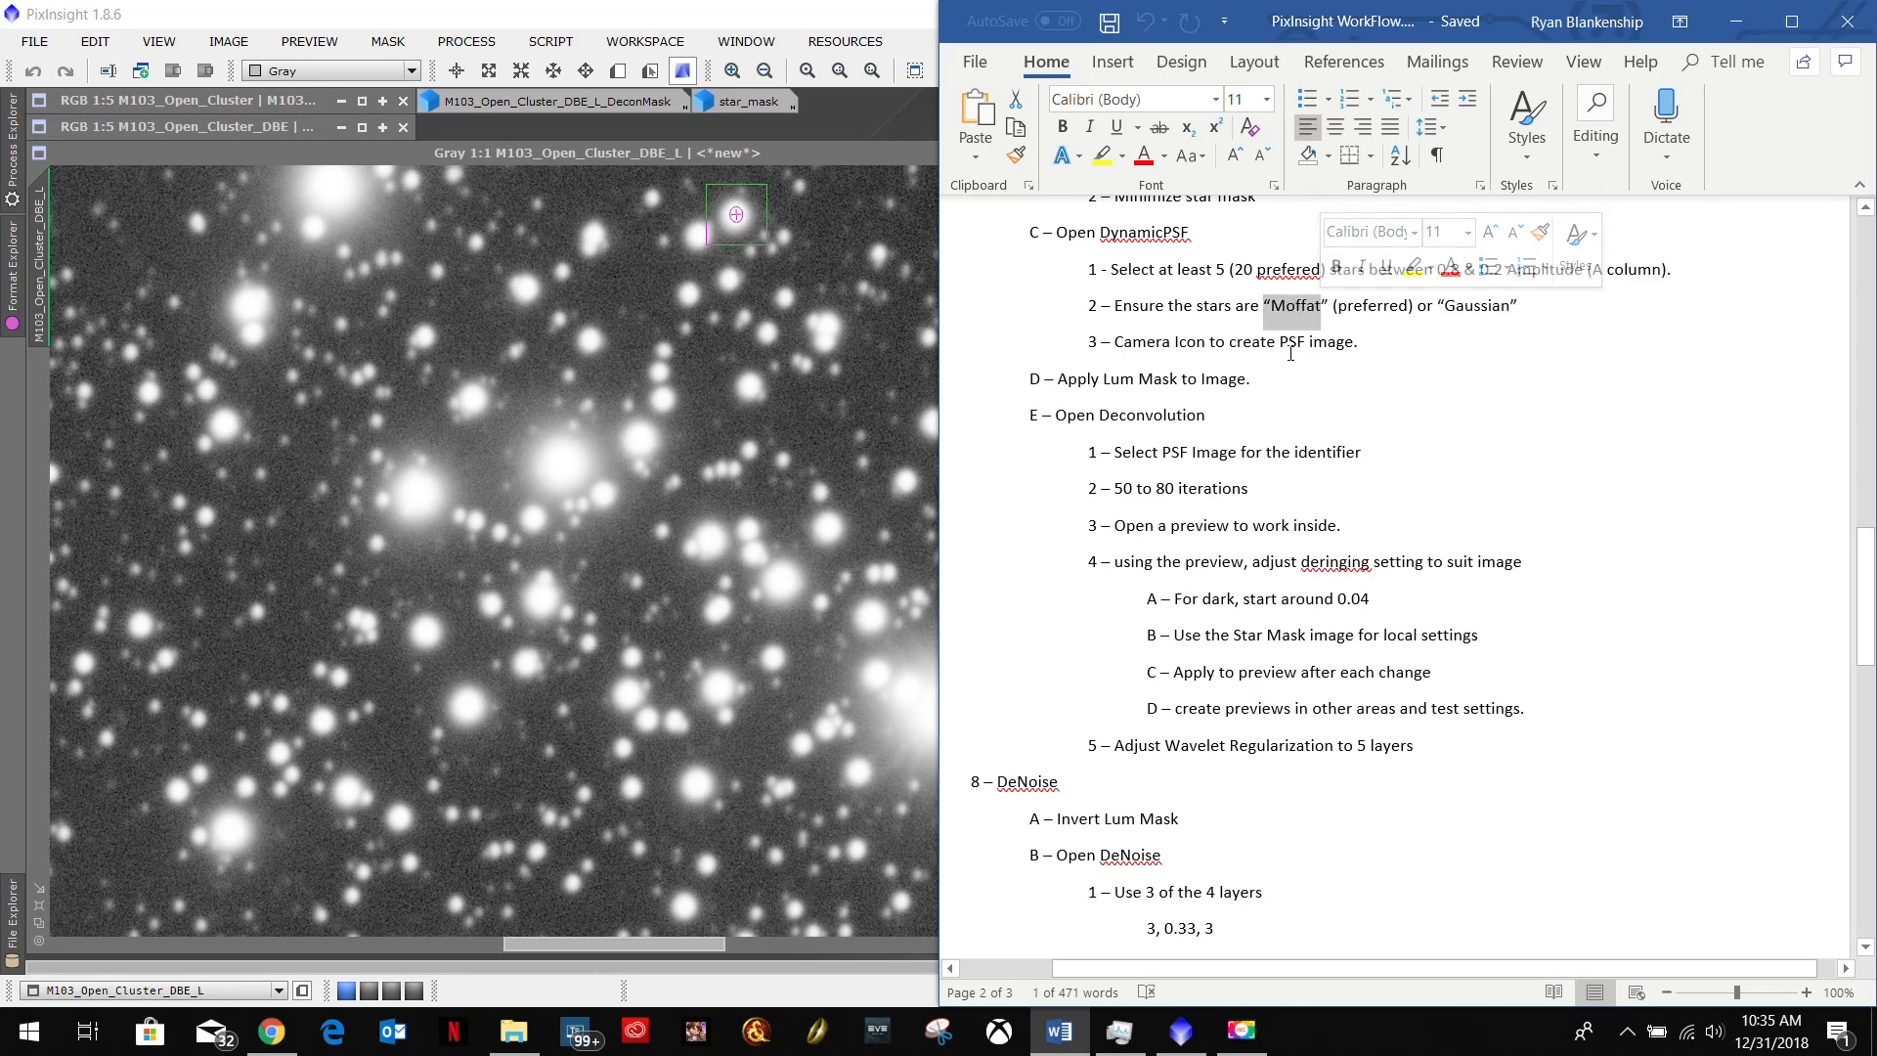
{"action": "left_click", "coordinate": [886, 17]}
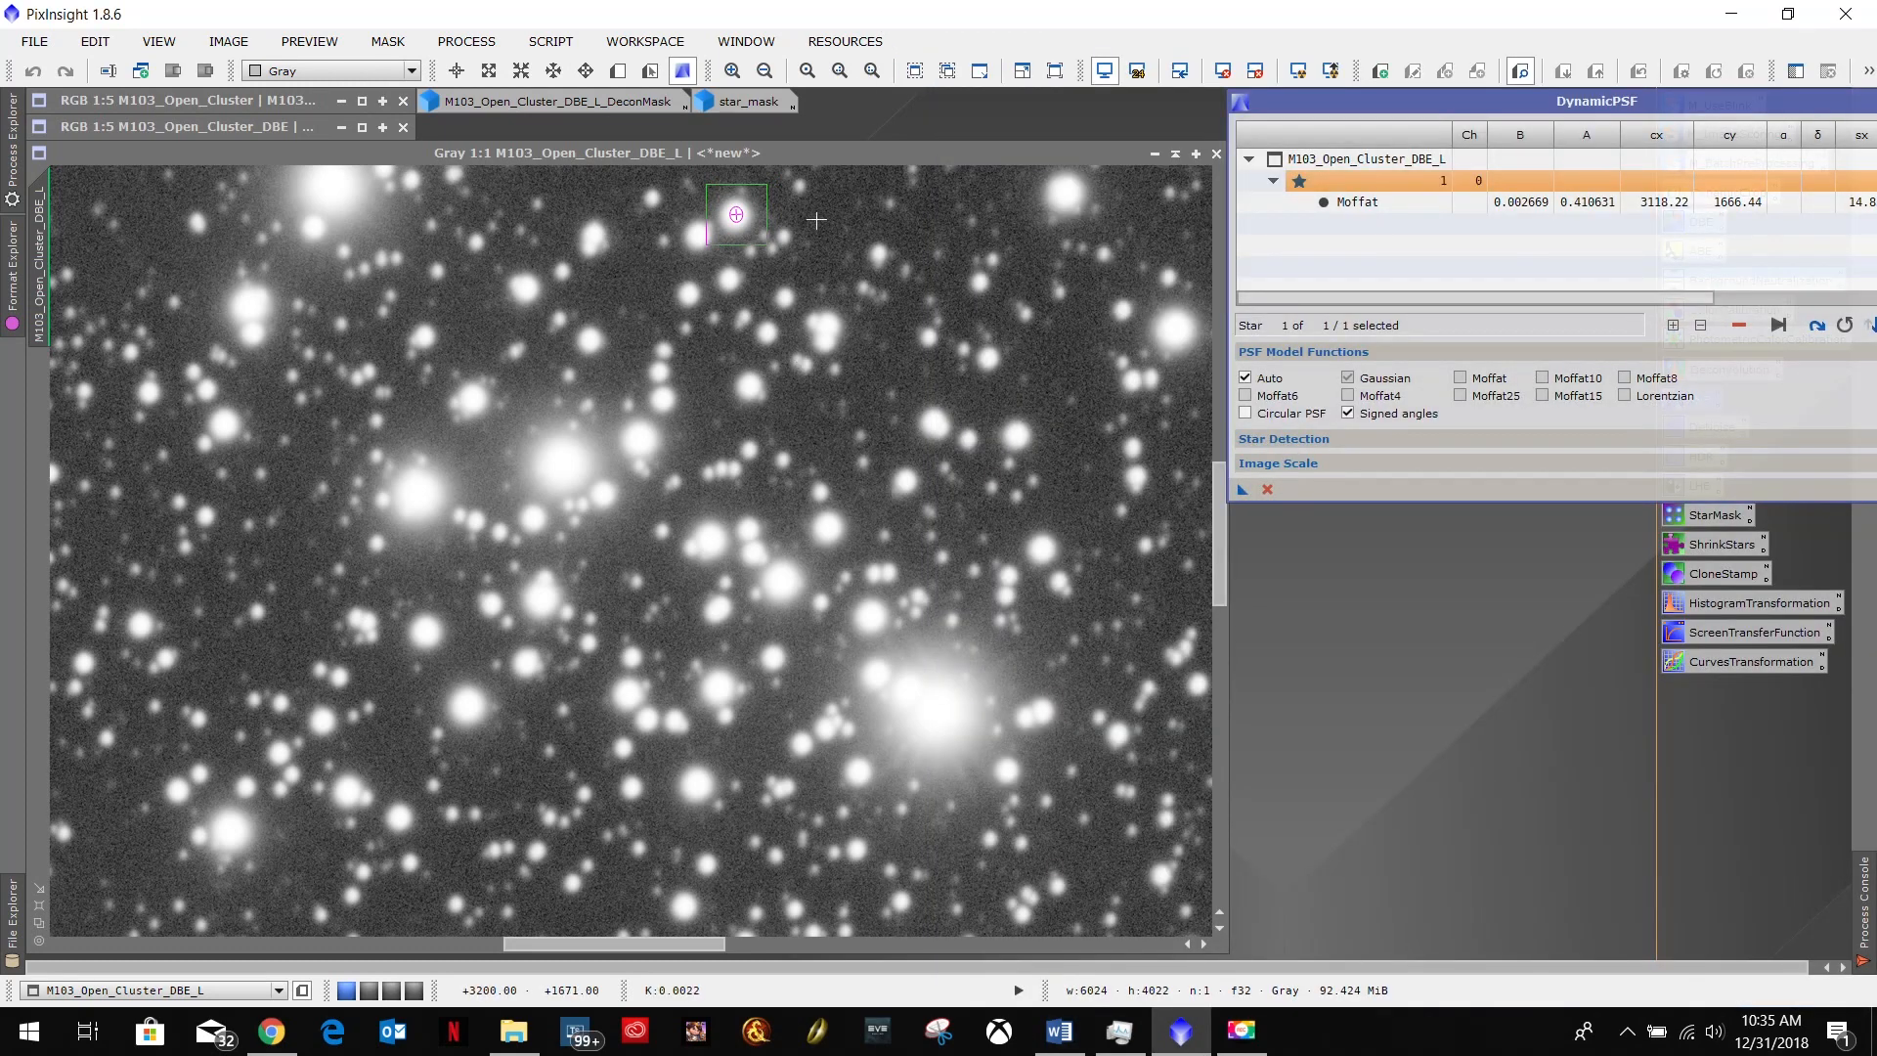
Try to sample the brightest cluster star, and sample a smaller isolated star just above it with DynamicPSF.
{"action": "left_click", "coordinate": [939, 715]}
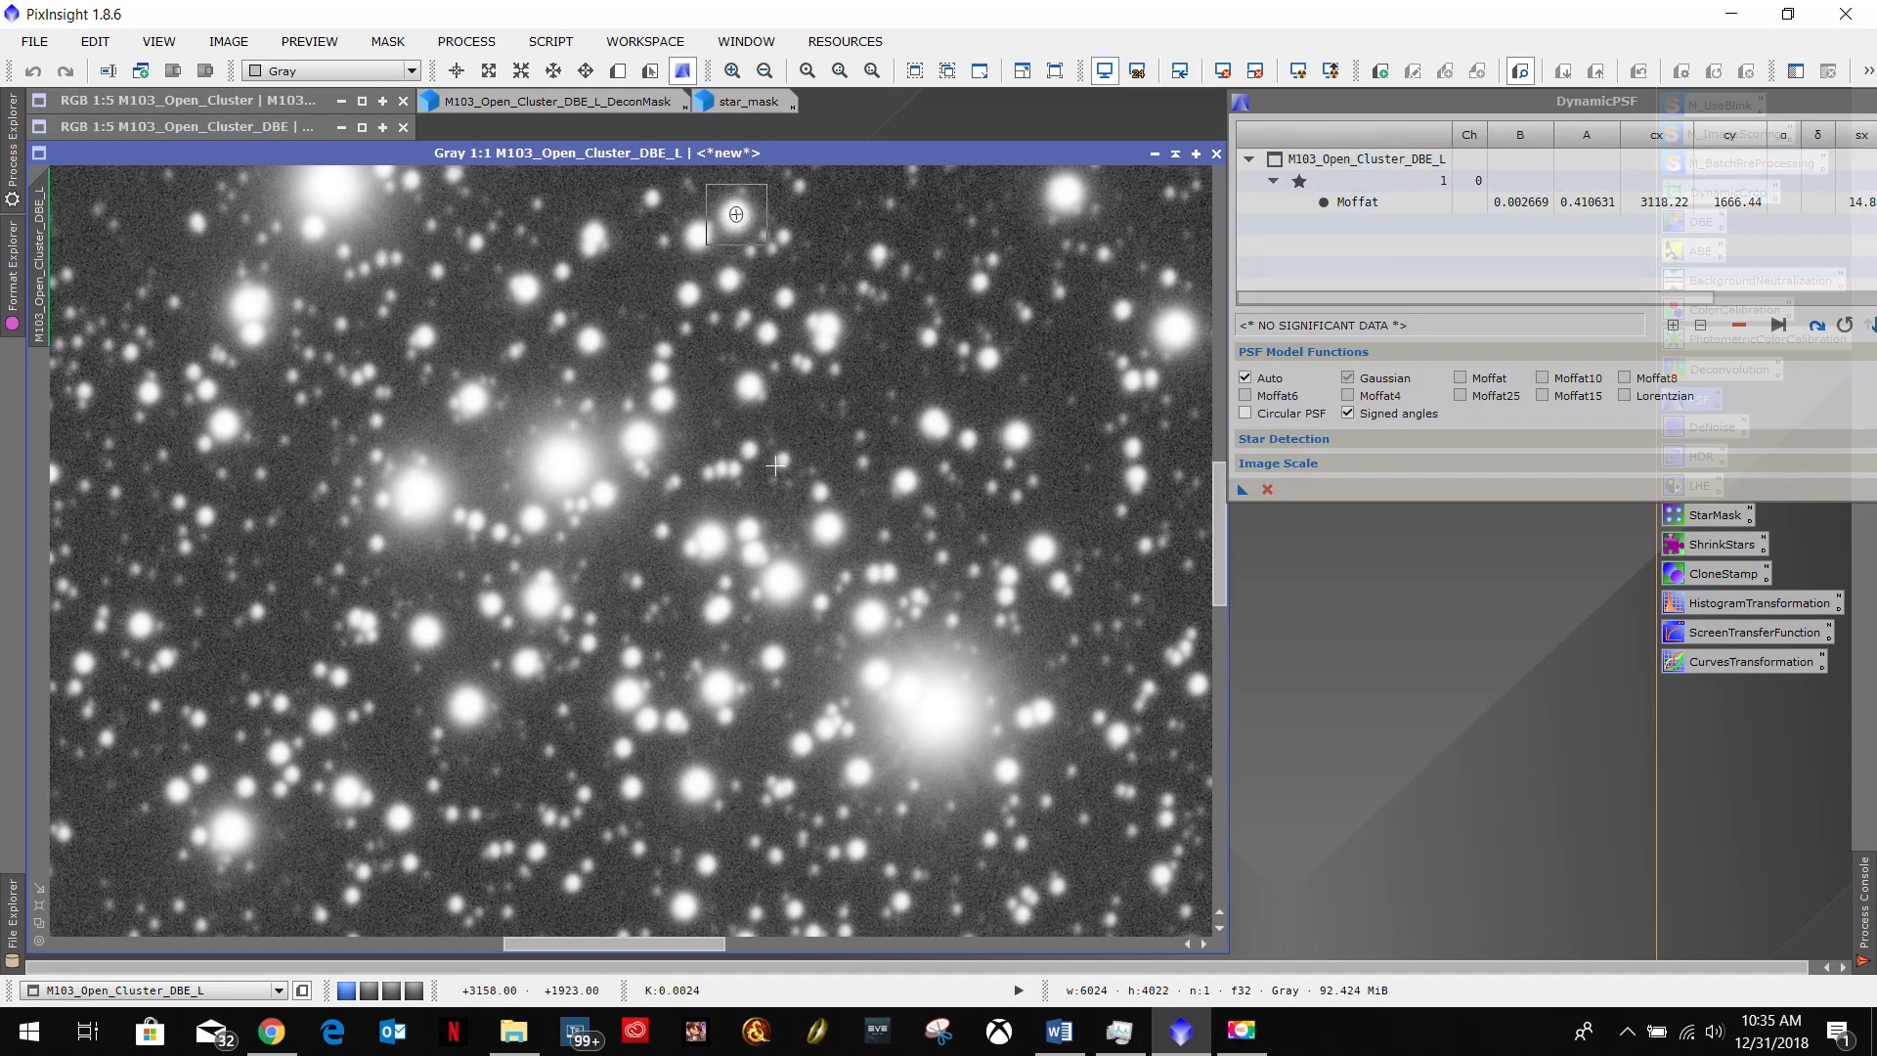
{"action": "left_click", "coordinate": [832, 526]}
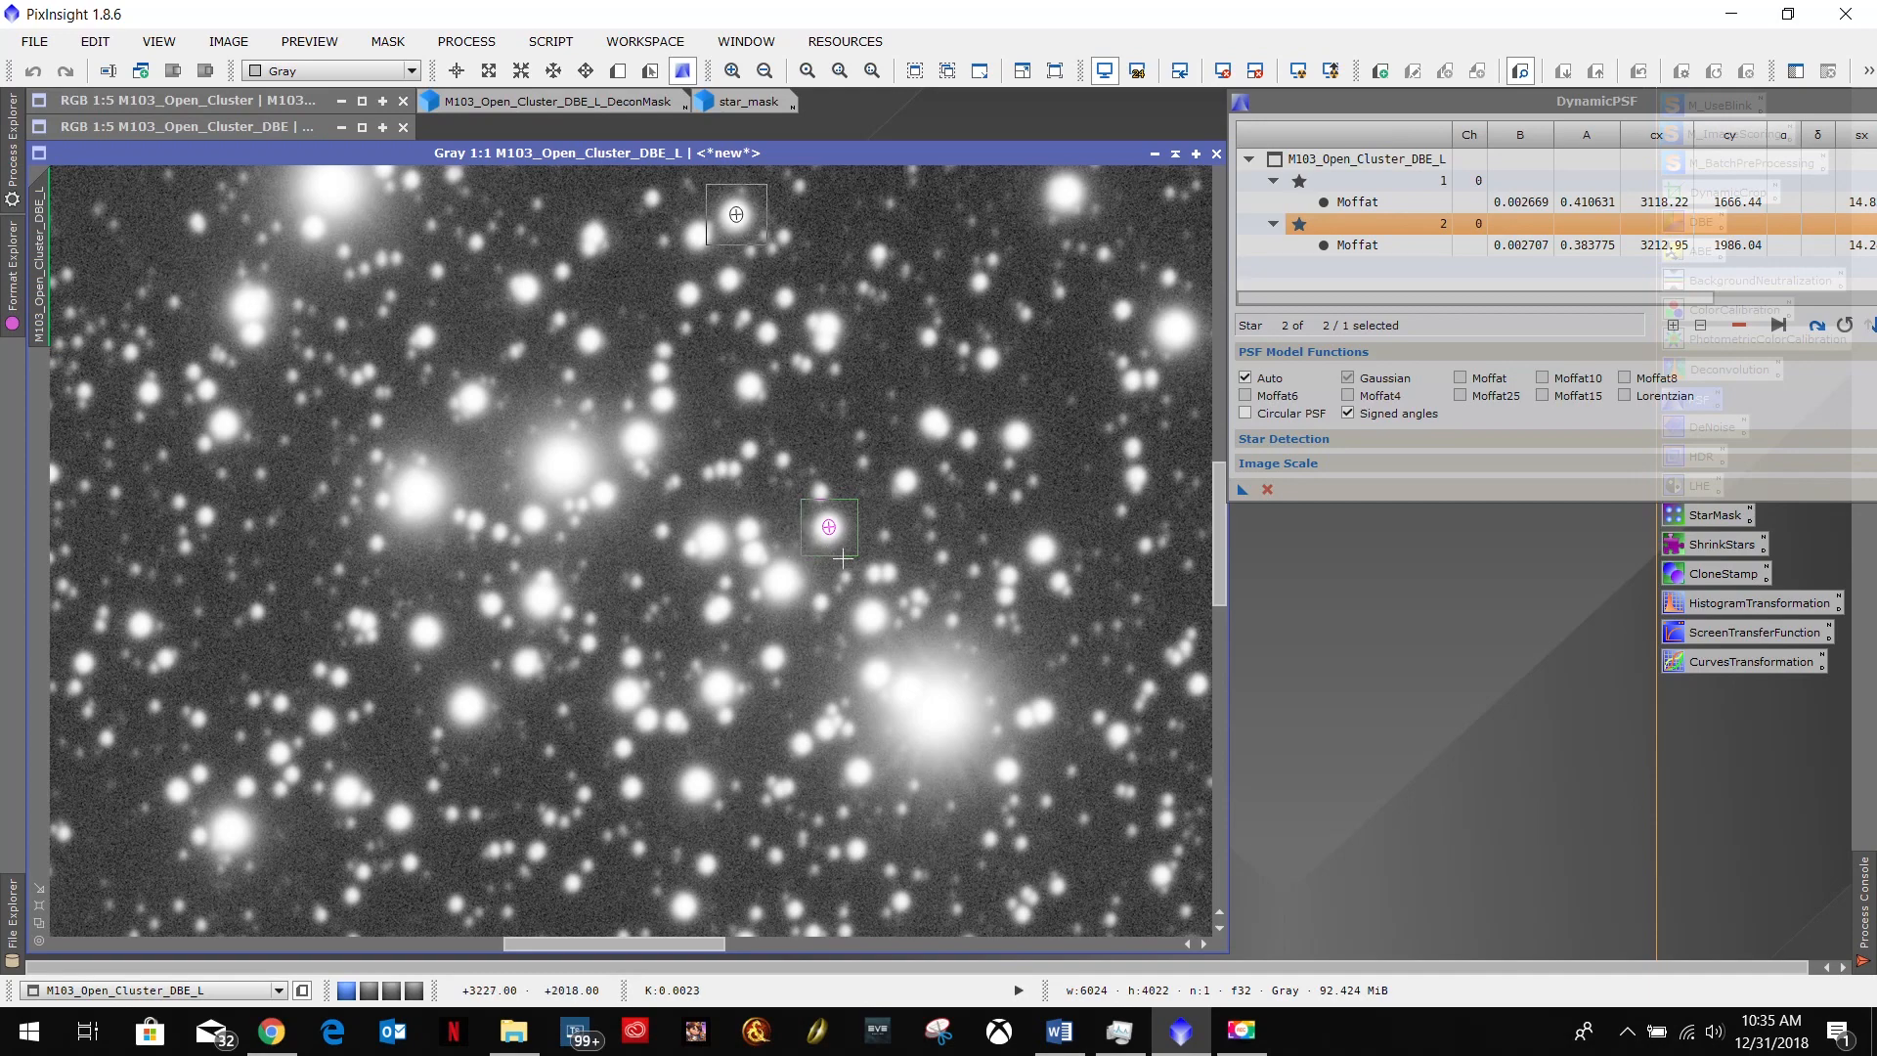
Examine the sampled star and its neighbours up to 3:1, comparing isolated stars with overlapping and oversized ones.
{"action": "scroll", "coordinate": [824, 528], "scroll_direction": "down", "scroll_amount": 2}
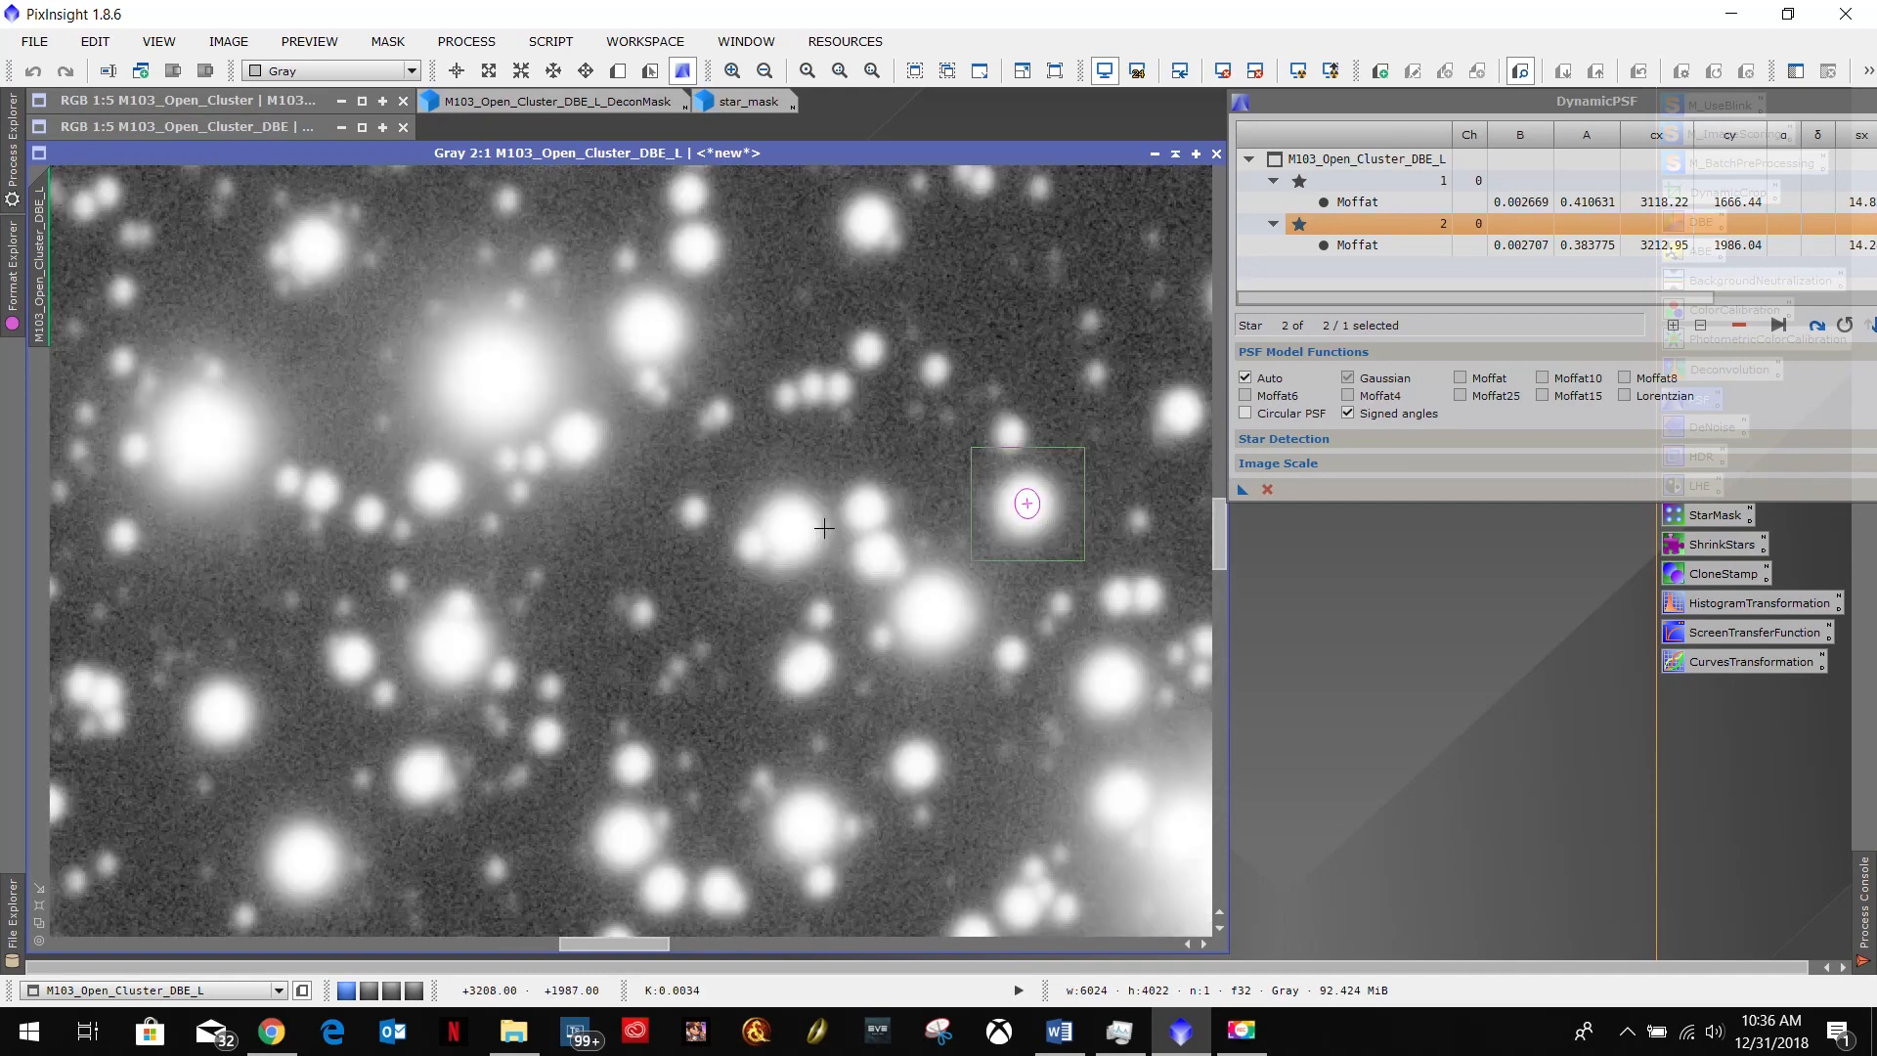
{"action": "left_click_drag", "start_coordinate": [620, 942], "coordinate": [655, 940]}
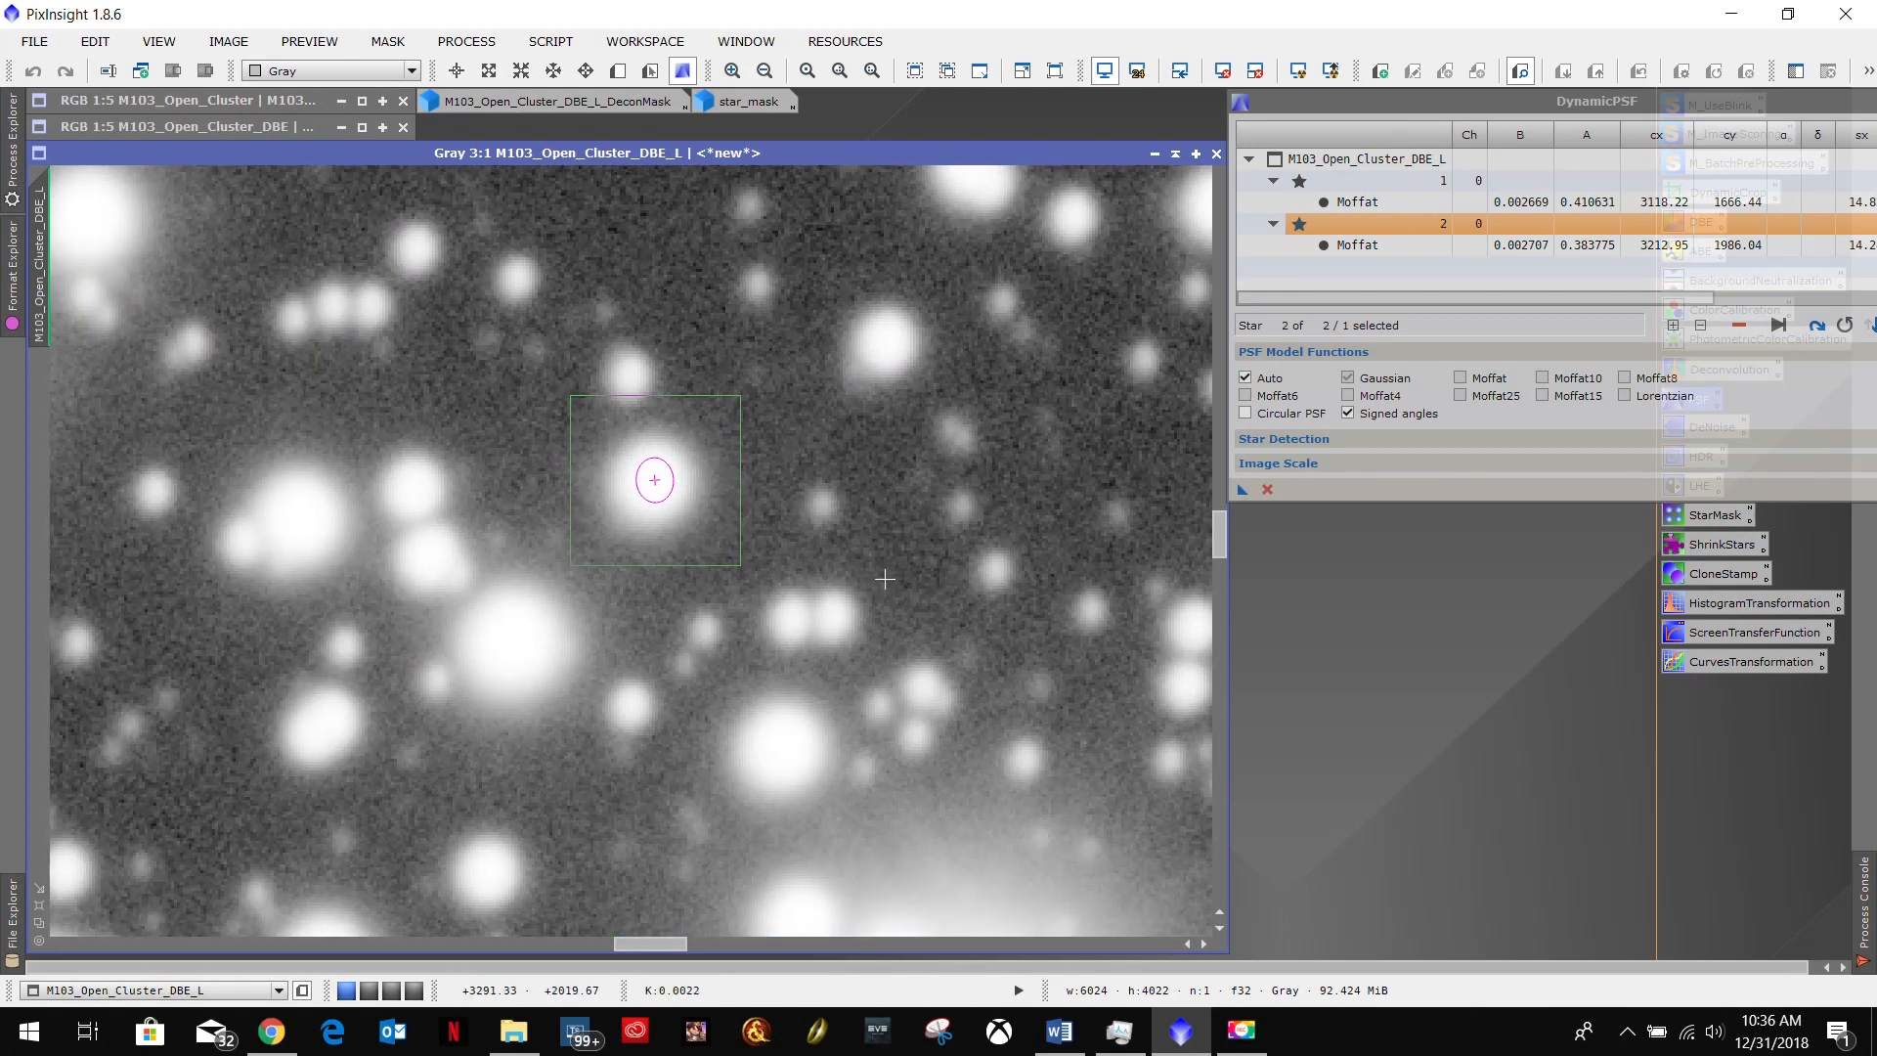
{"action": "left_click_drag", "start_coordinate": [1220, 525], "coordinate": [1220, 542]}
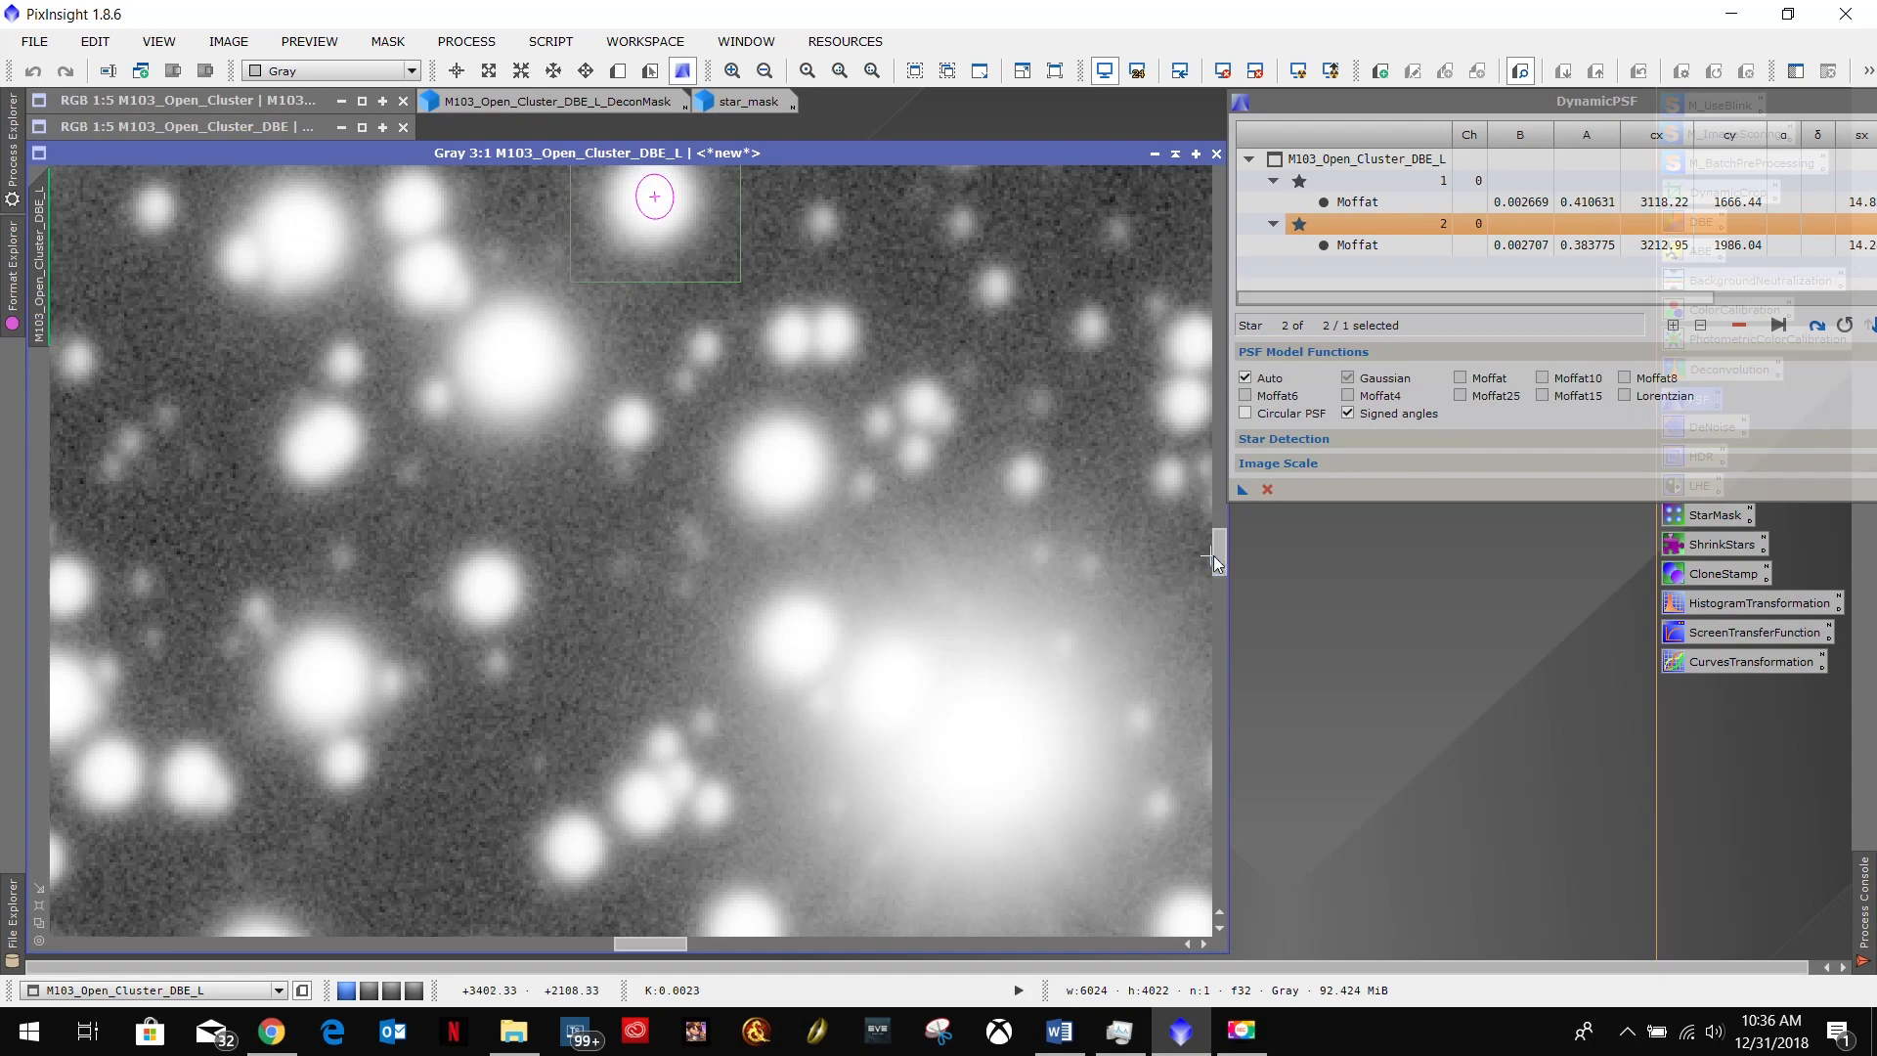
{"action": "mouse_move", "coordinate": [1220, 557]}
{"action": "left_mouse_down"}
{"action": "mouse_move", "coordinate": [1220, 503]}
{"action": "mouse_move", "coordinate": [1224, 552]}
{"action": "mouse_move", "coordinate": [1223, 526]}
{"action": "left_mouse_up"}
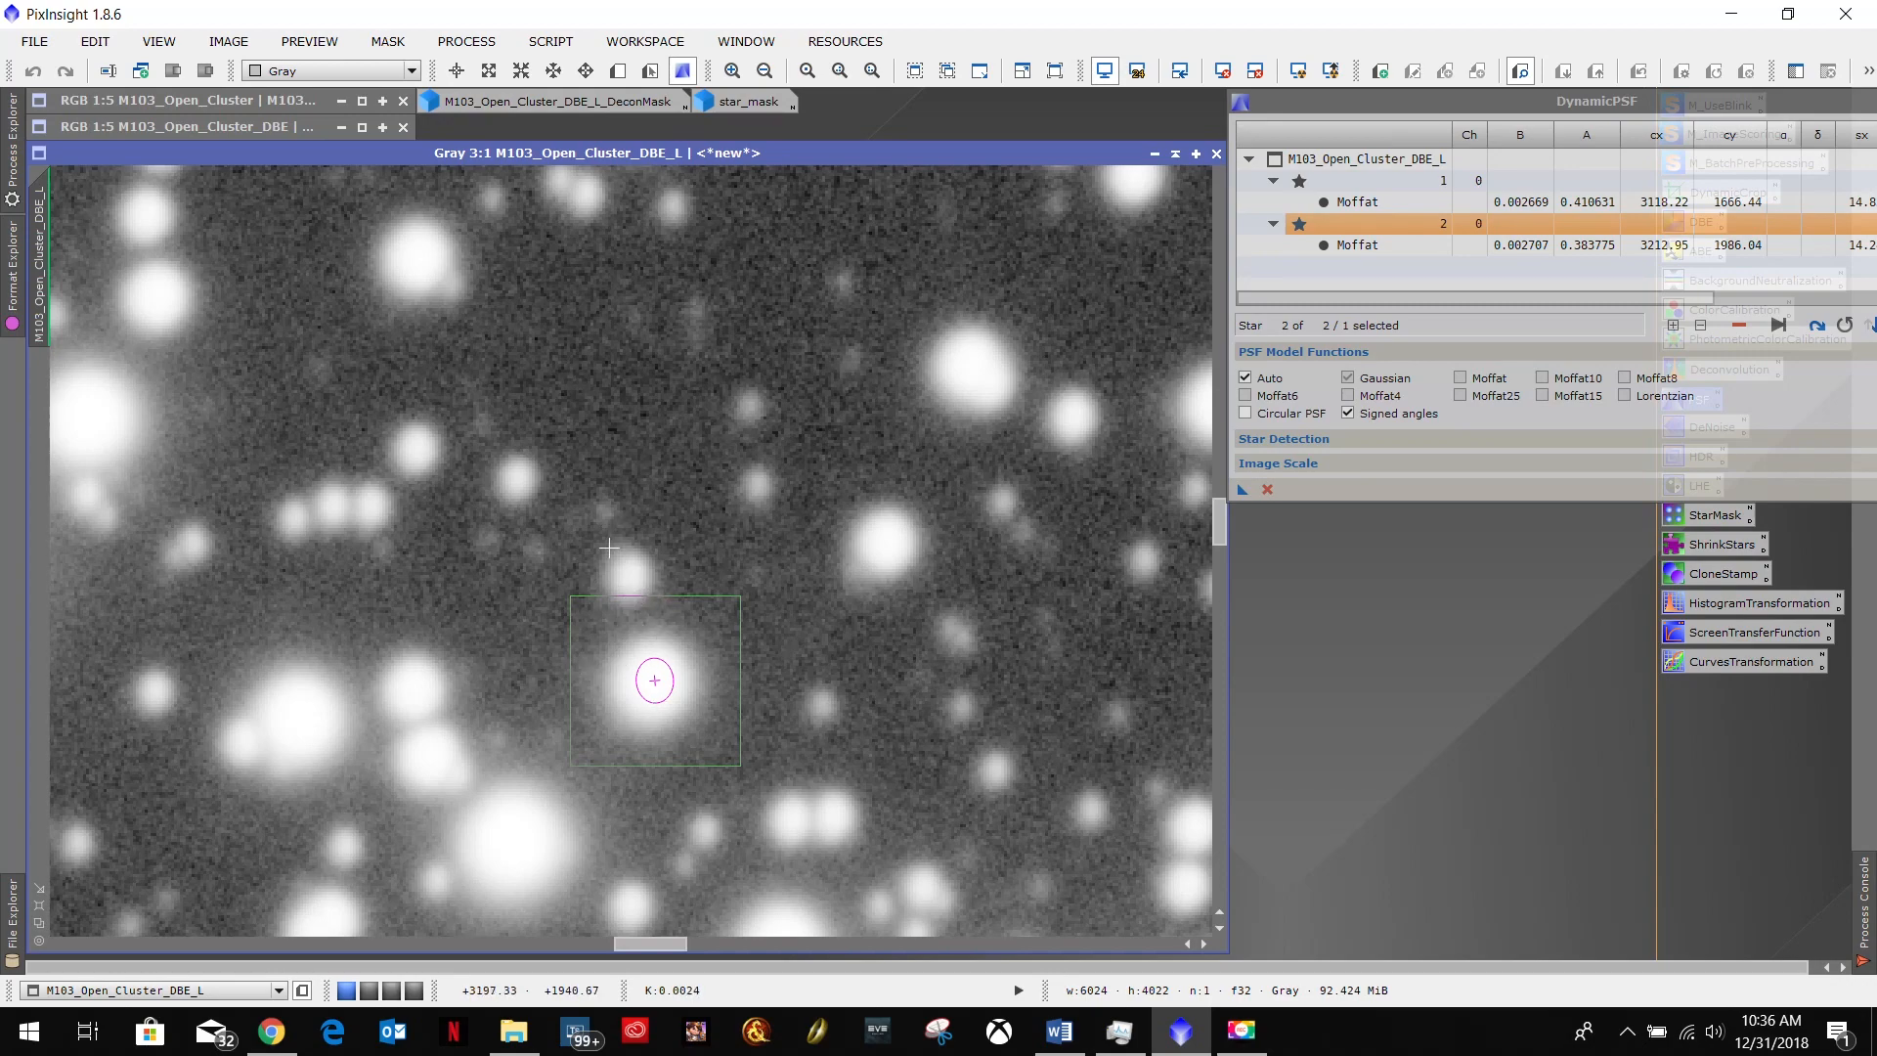
{"action": "scroll", "coordinate": [750, 510], "scroll_direction": "up", "scroll_amount": 2}
{"action": "scroll", "coordinate": [748, 519], "scroll_direction": "down", "scroll_amount": 5}
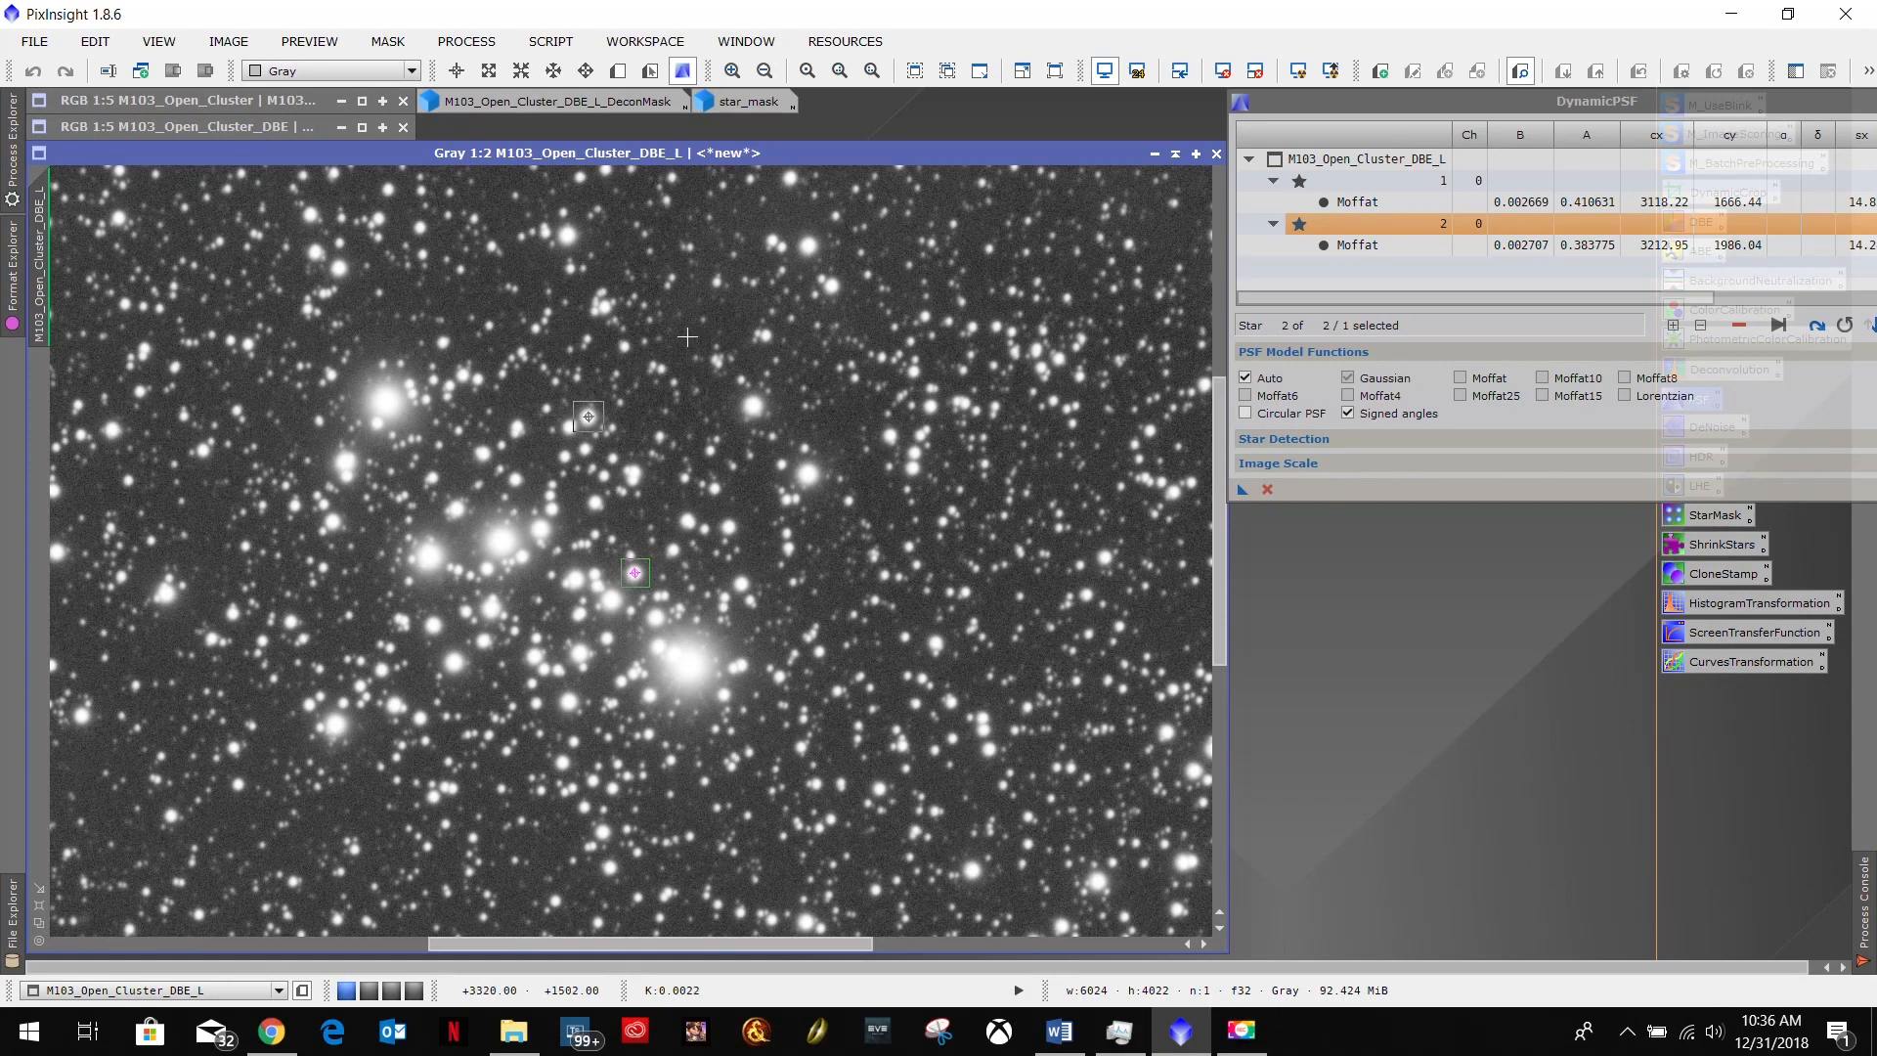
{"action": "scroll", "coordinate": [789, 470], "scroll_direction": "up", "scroll_amount": 1}
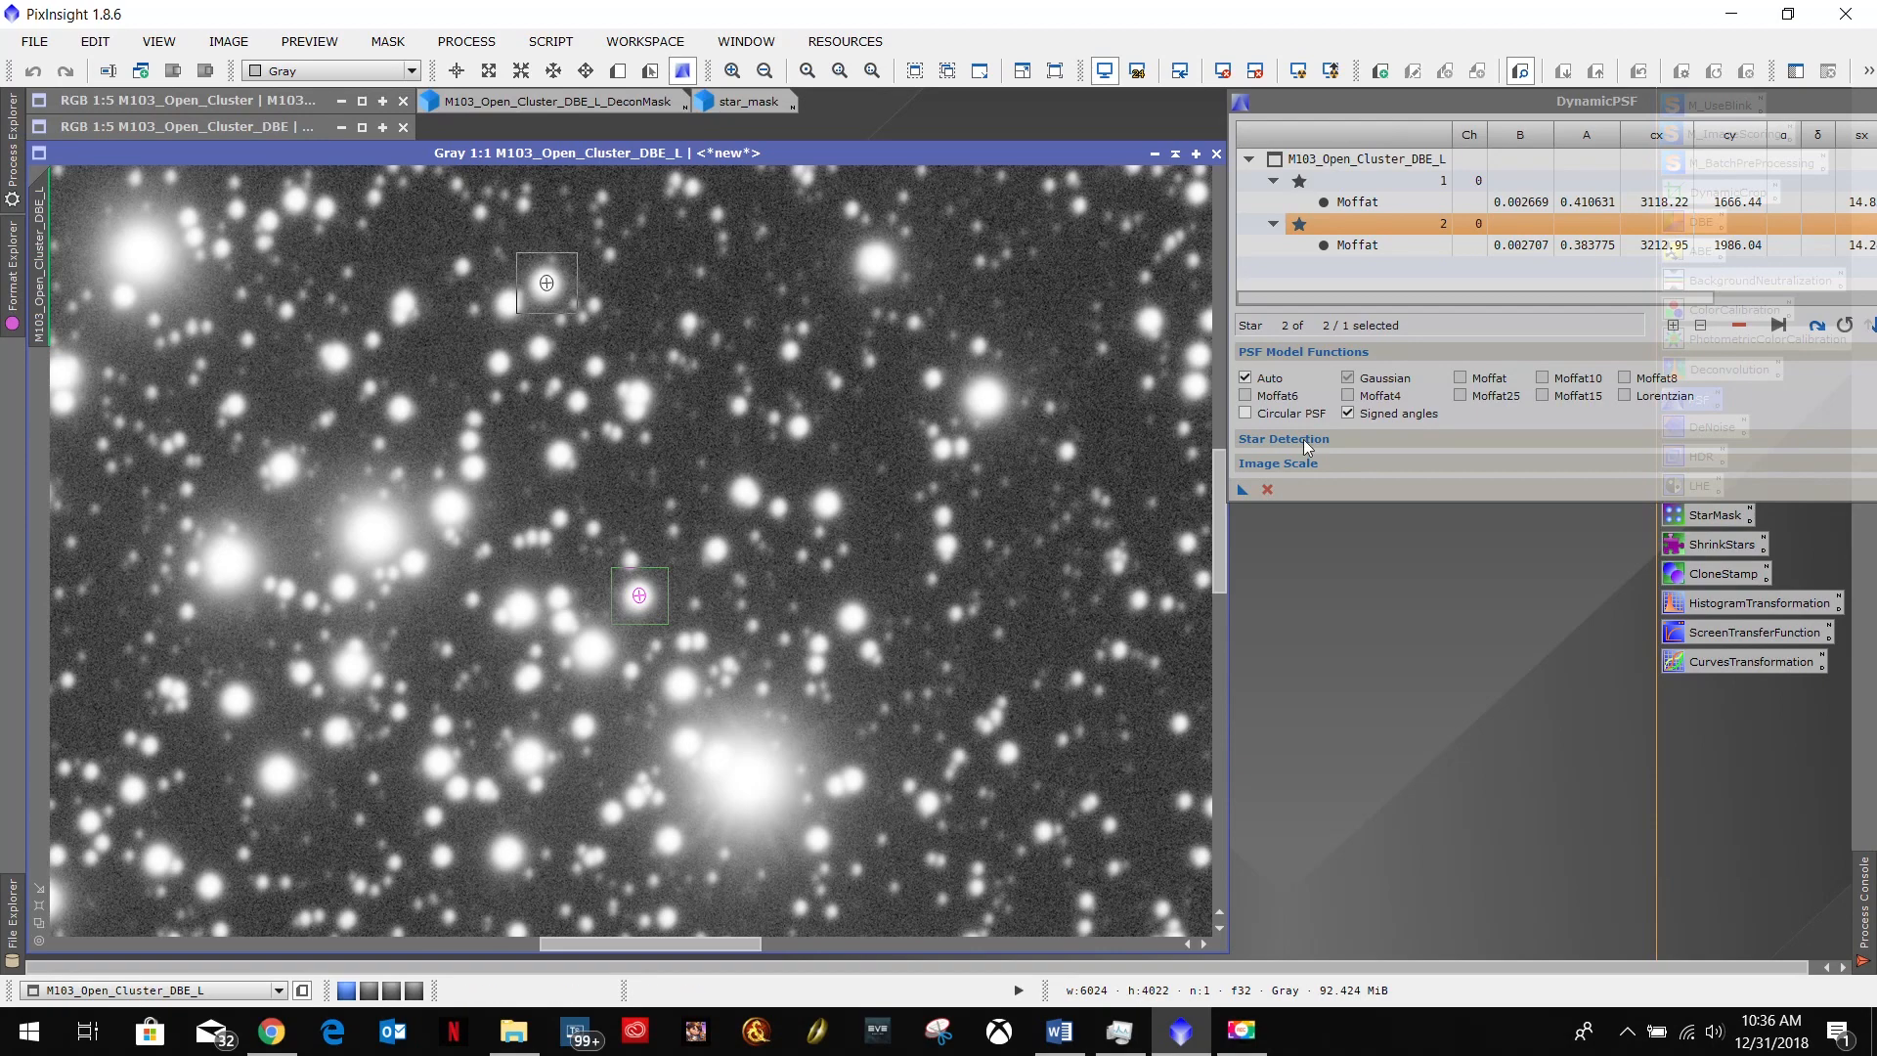
Delete the whole M103_Open_Cluster_DBE_L star set from the DynamicPSF list.
{"action": "left_click", "coordinate": [1387, 160]}
{"action": "left_click", "coordinate": [1736, 327]}
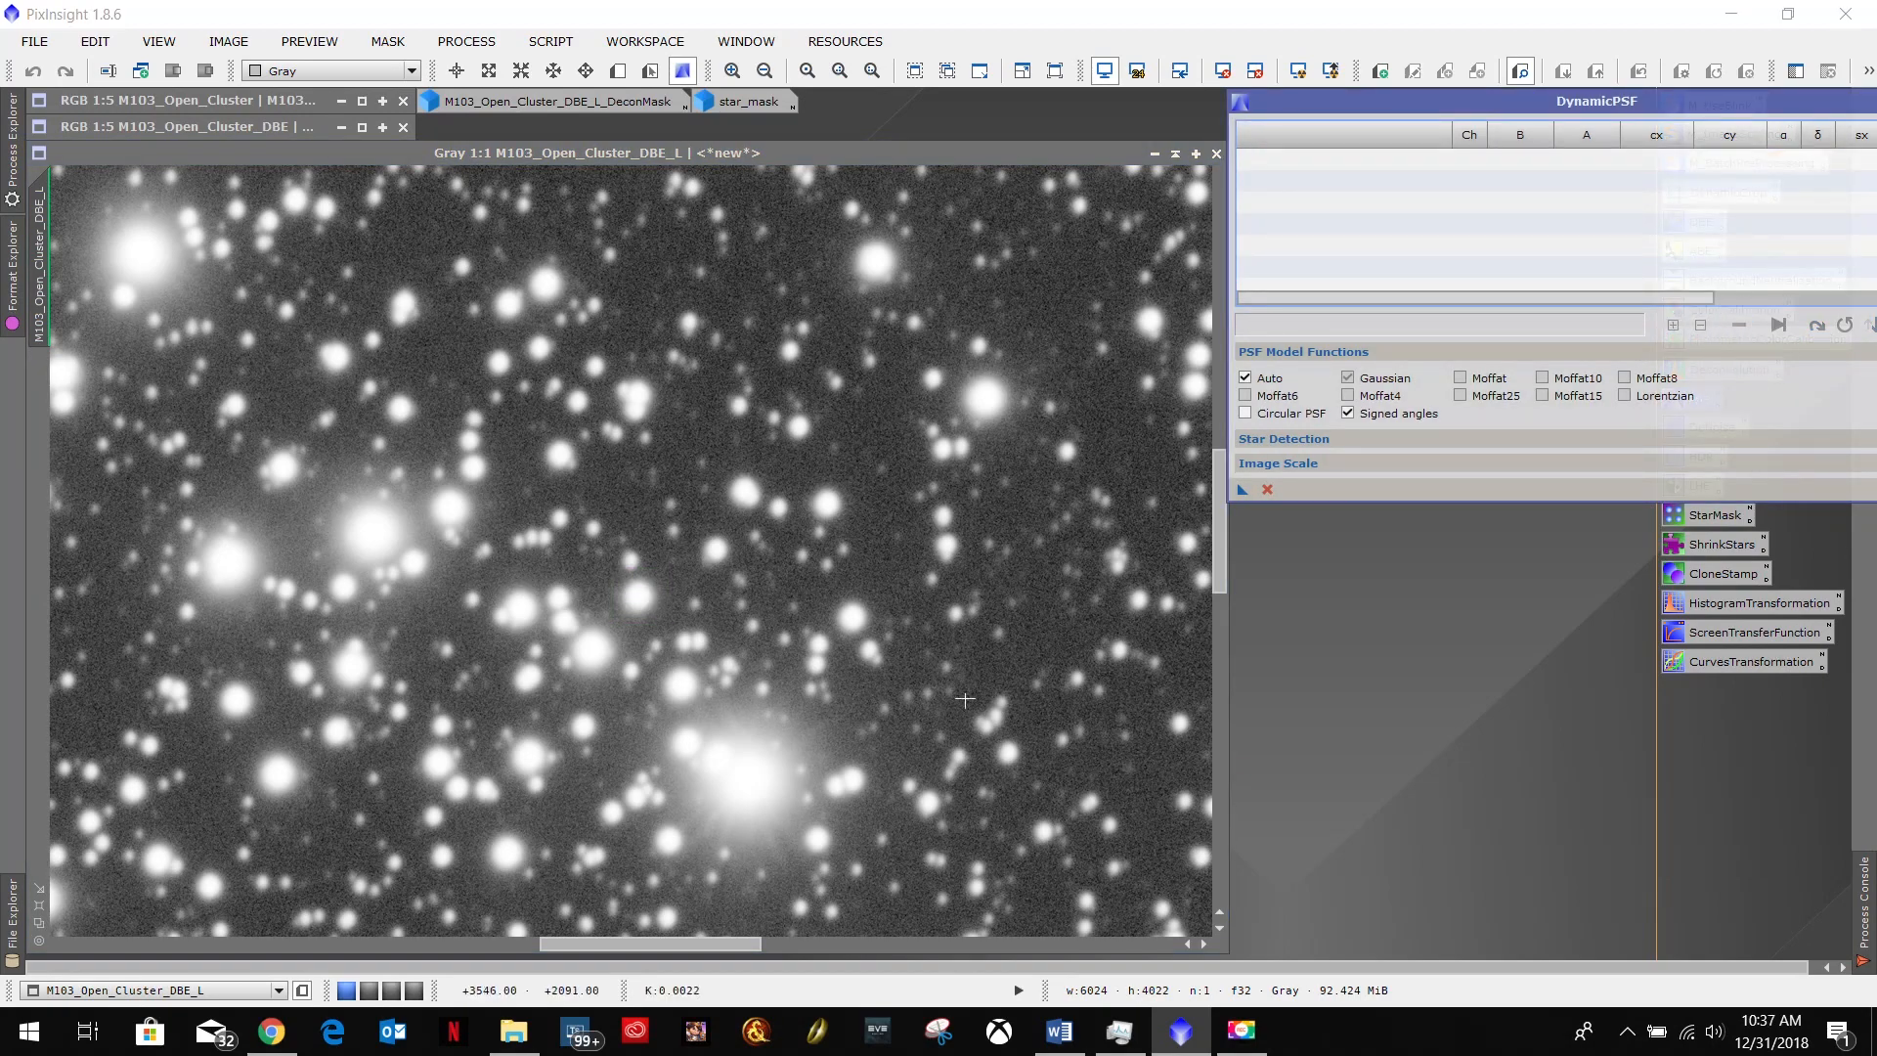
Sample two small stars one after the other in the image's upper-left corner to test their amplitude, removing each from the list.
{"action": "left_click_drag", "start_coordinate": [1221, 547], "coordinate": [1220, 256]}
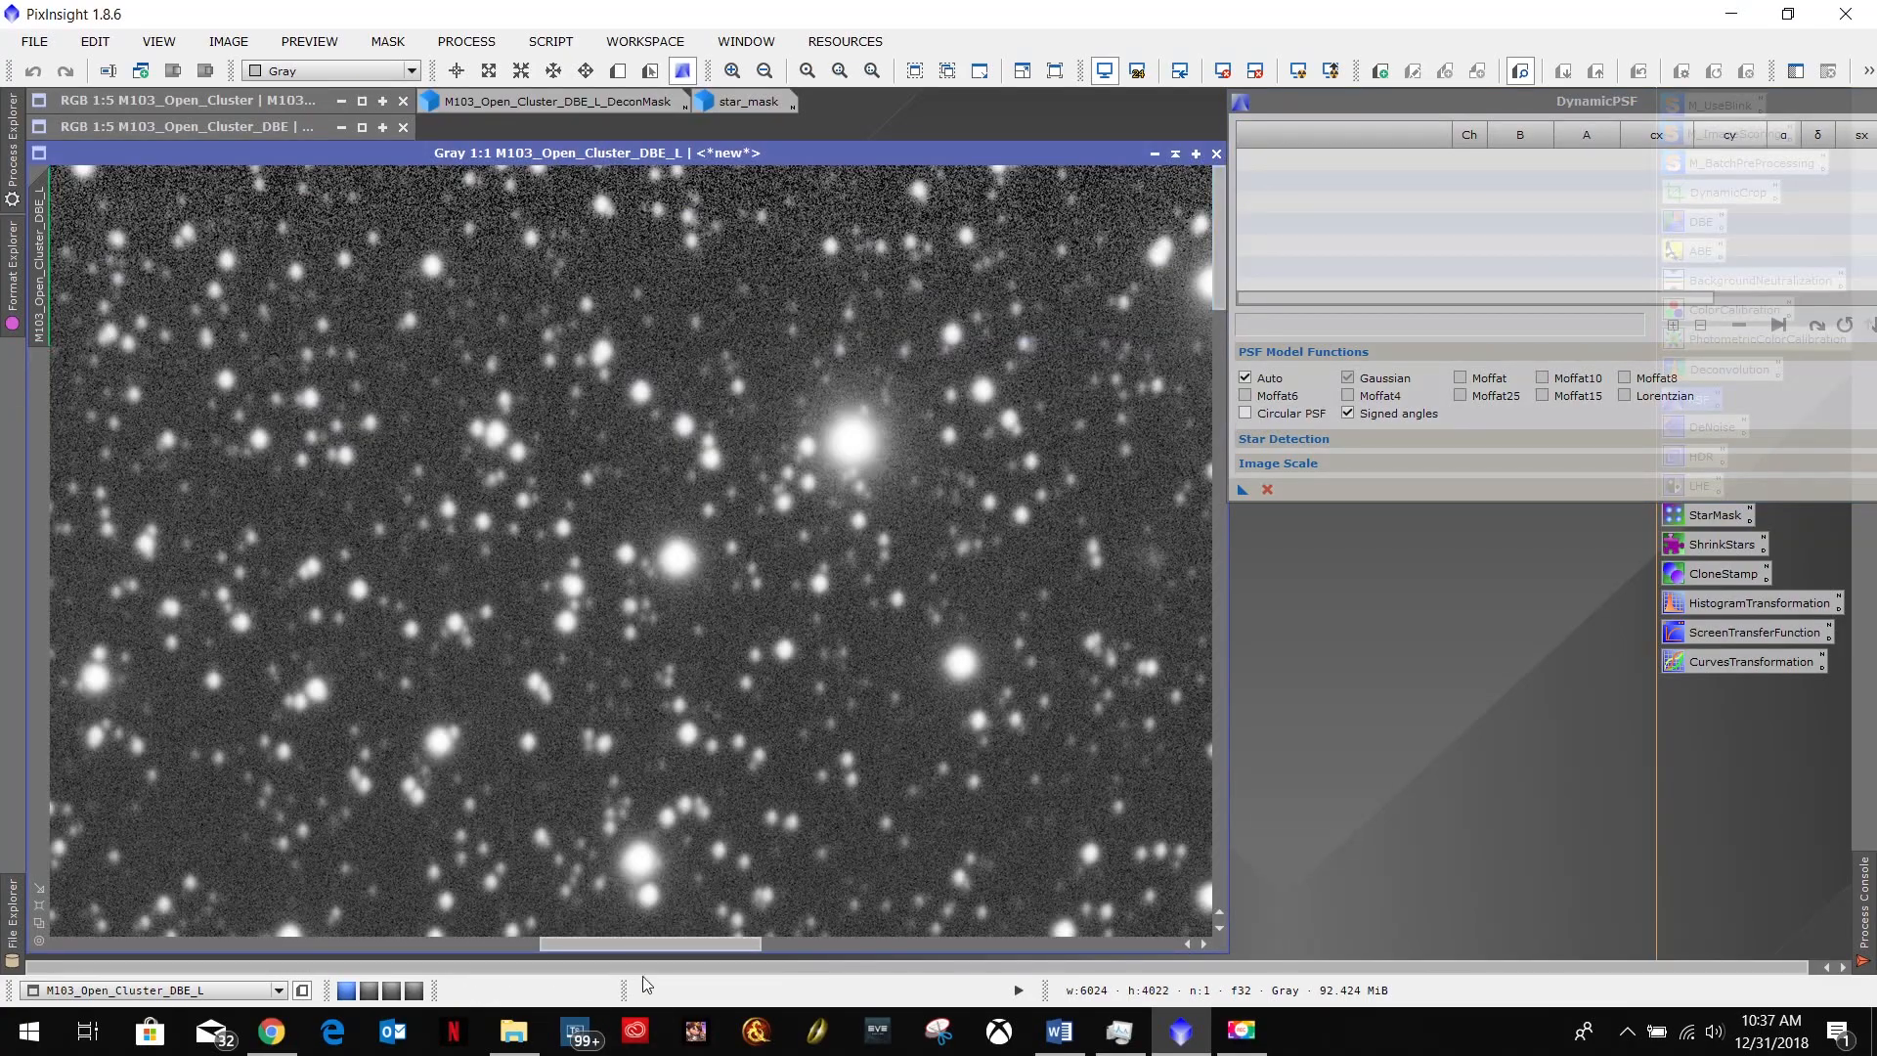
{"action": "left_click_drag", "start_coordinate": [680, 945], "coordinate": [168, 951]}
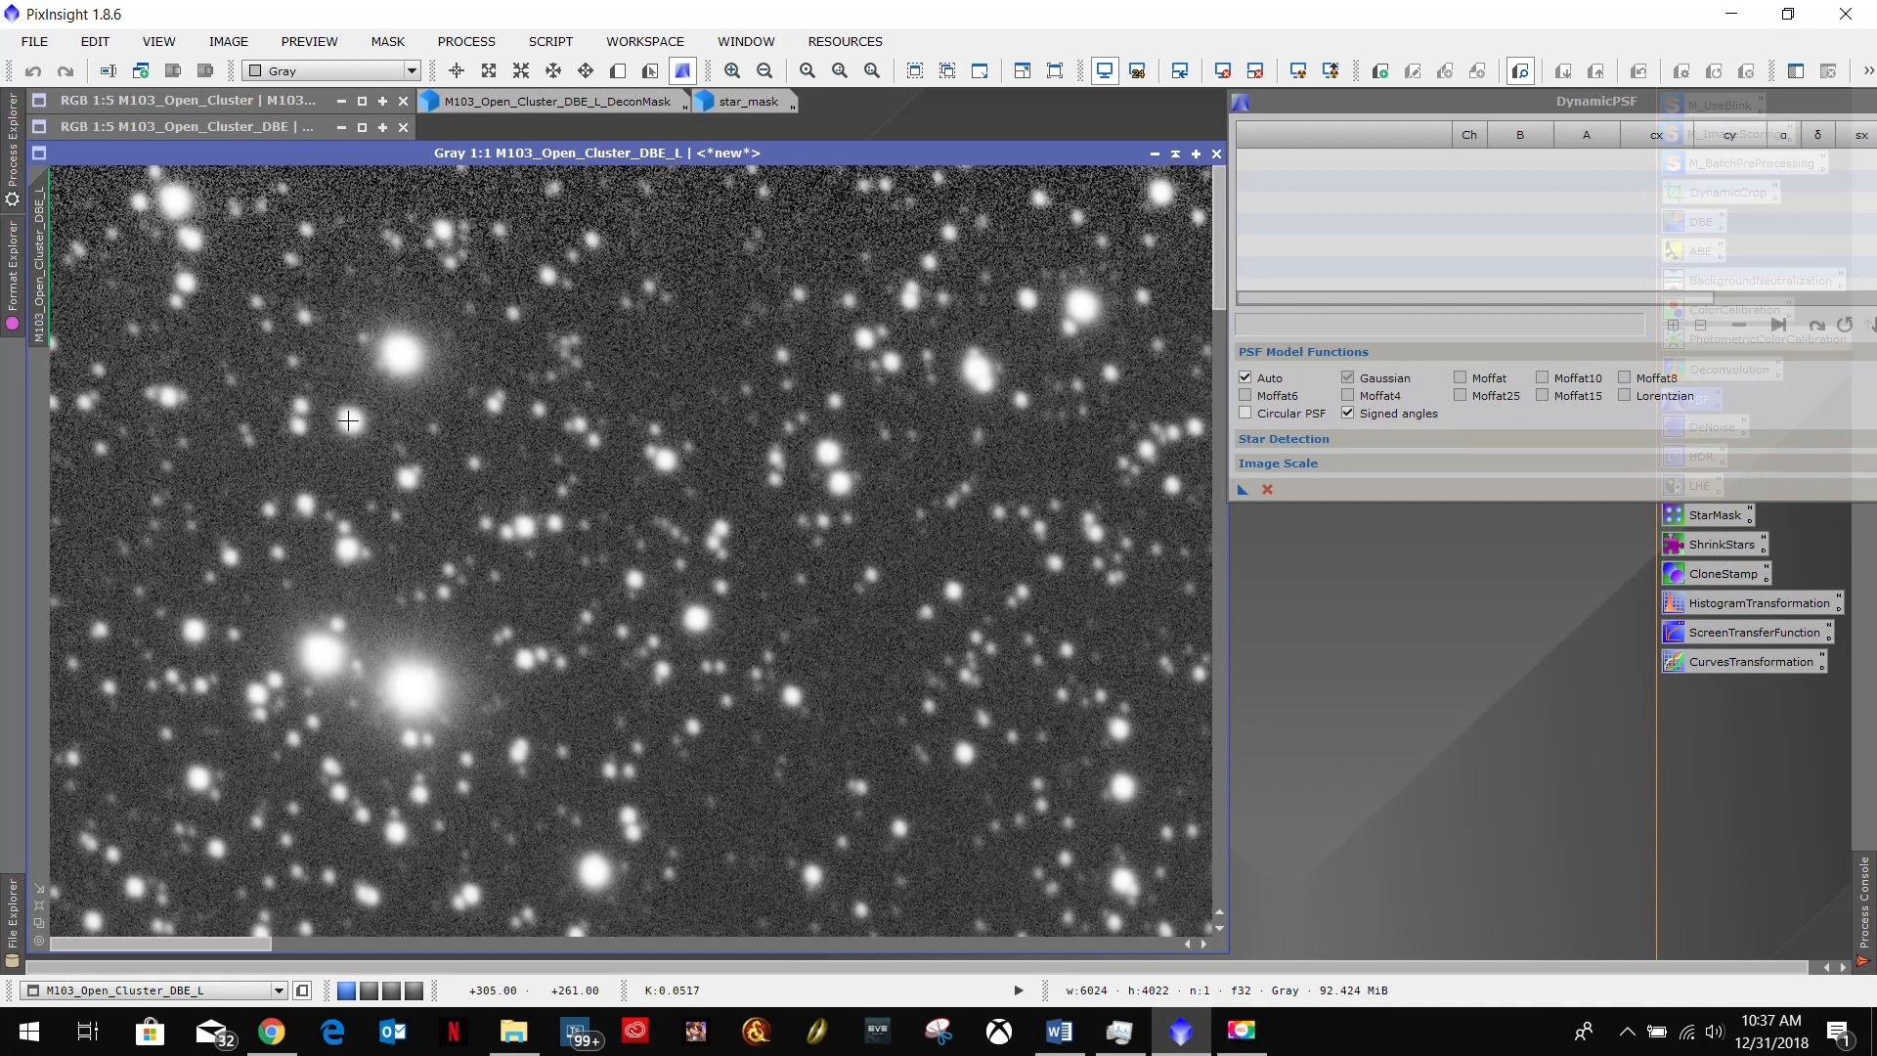
{"action": "left_click", "coordinate": [349, 421]}
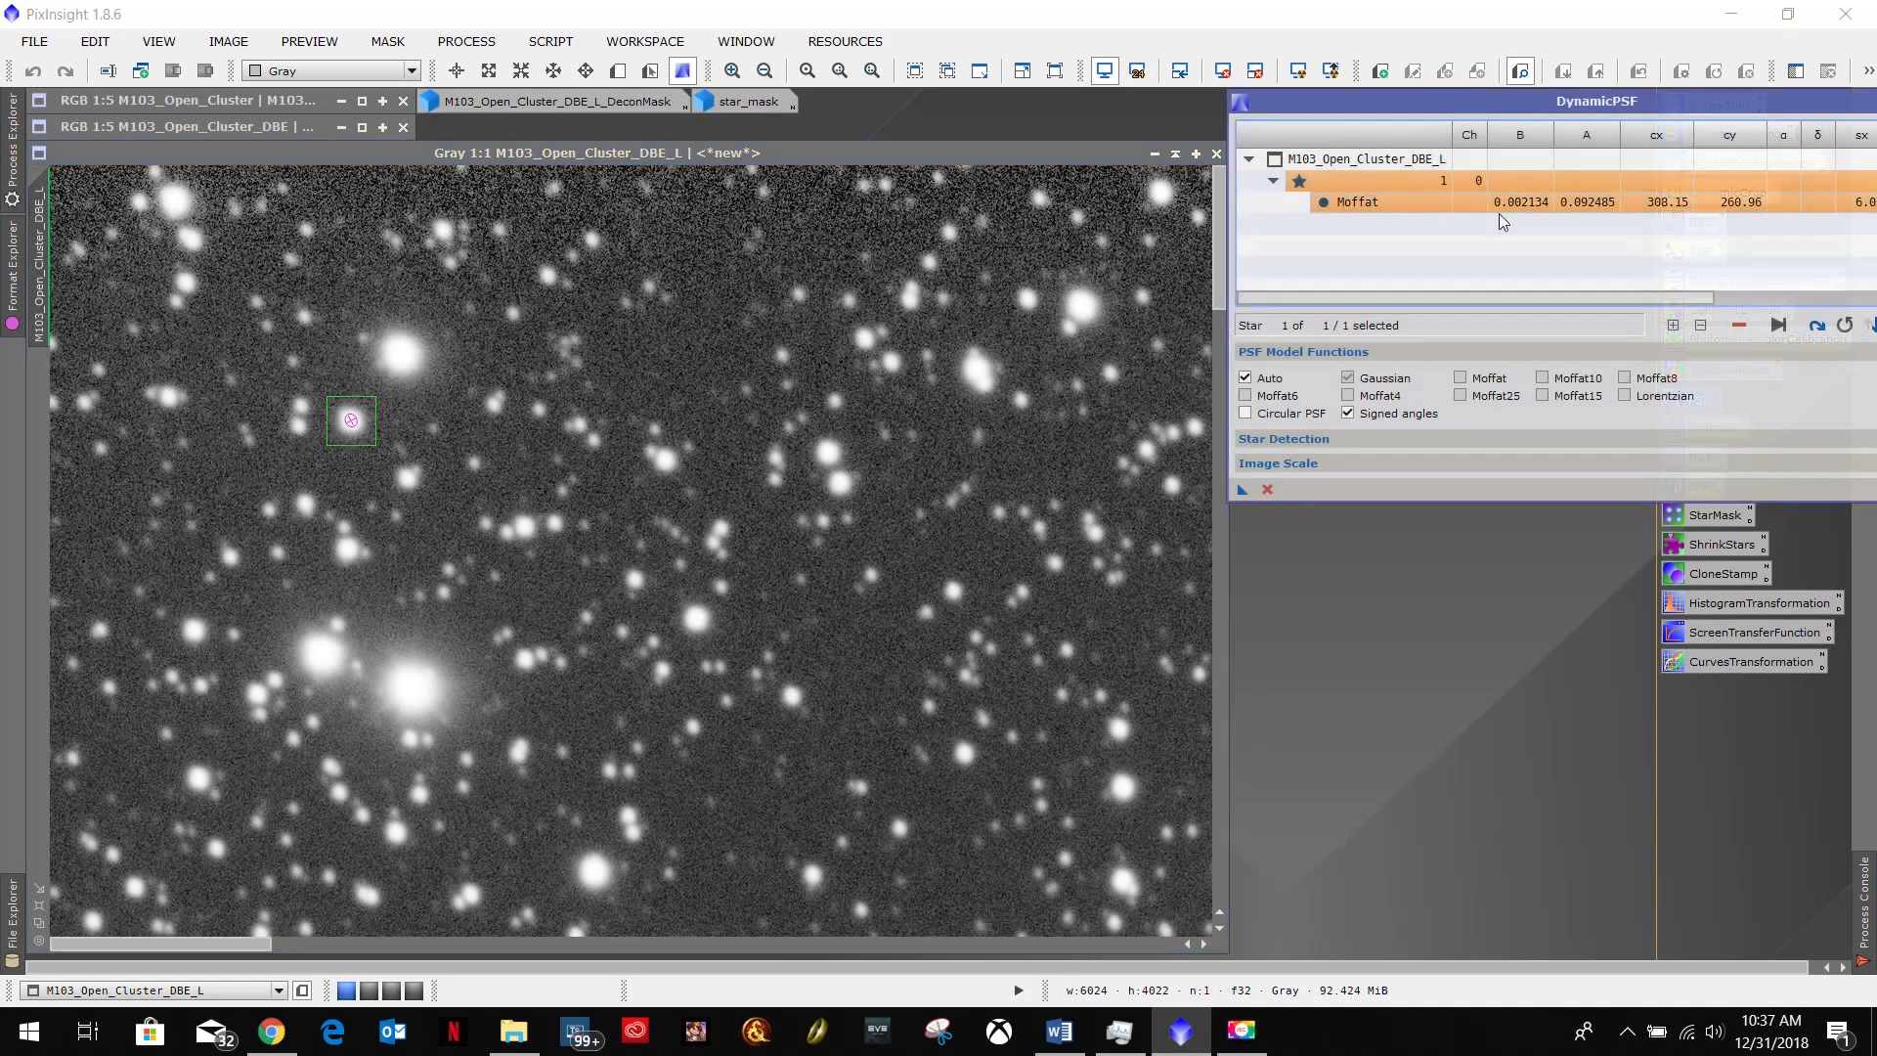
{"action": "left_click", "coordinate": [1739, 324]}
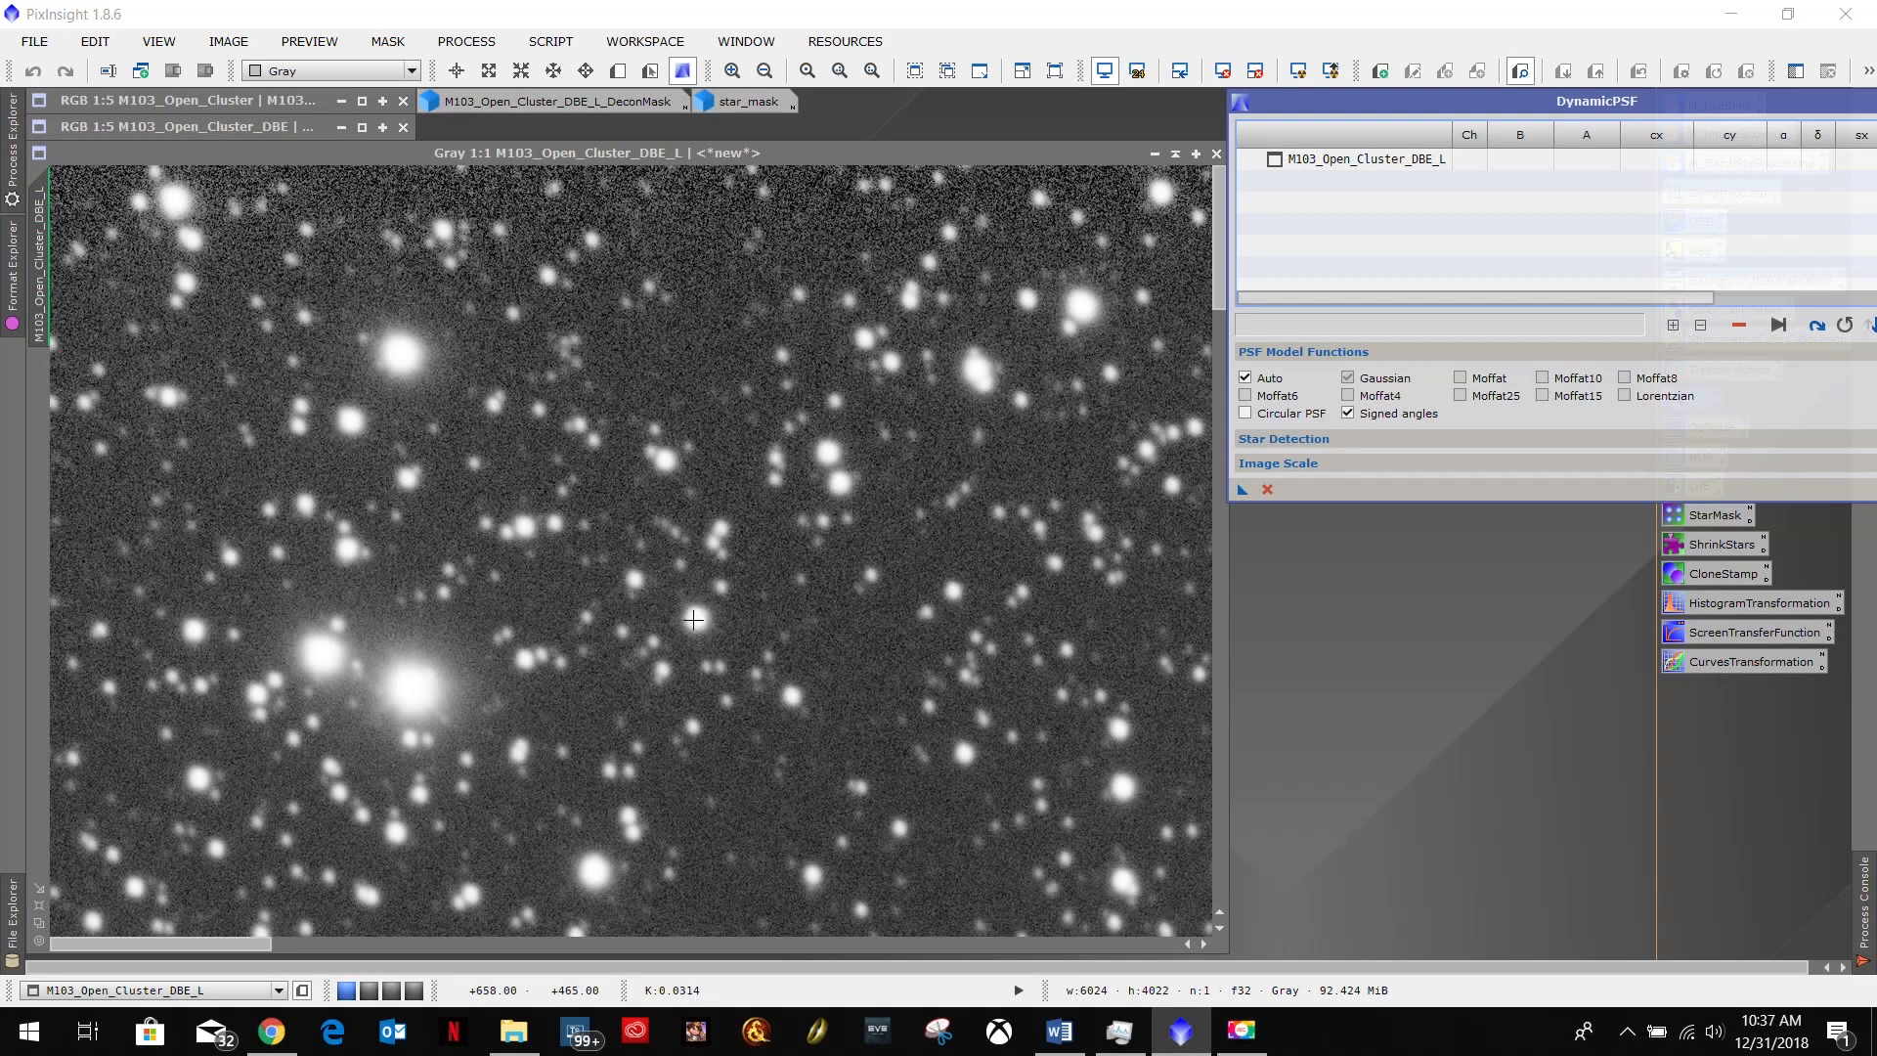
{"action": "left_click", "coordinate": [694, 619]}
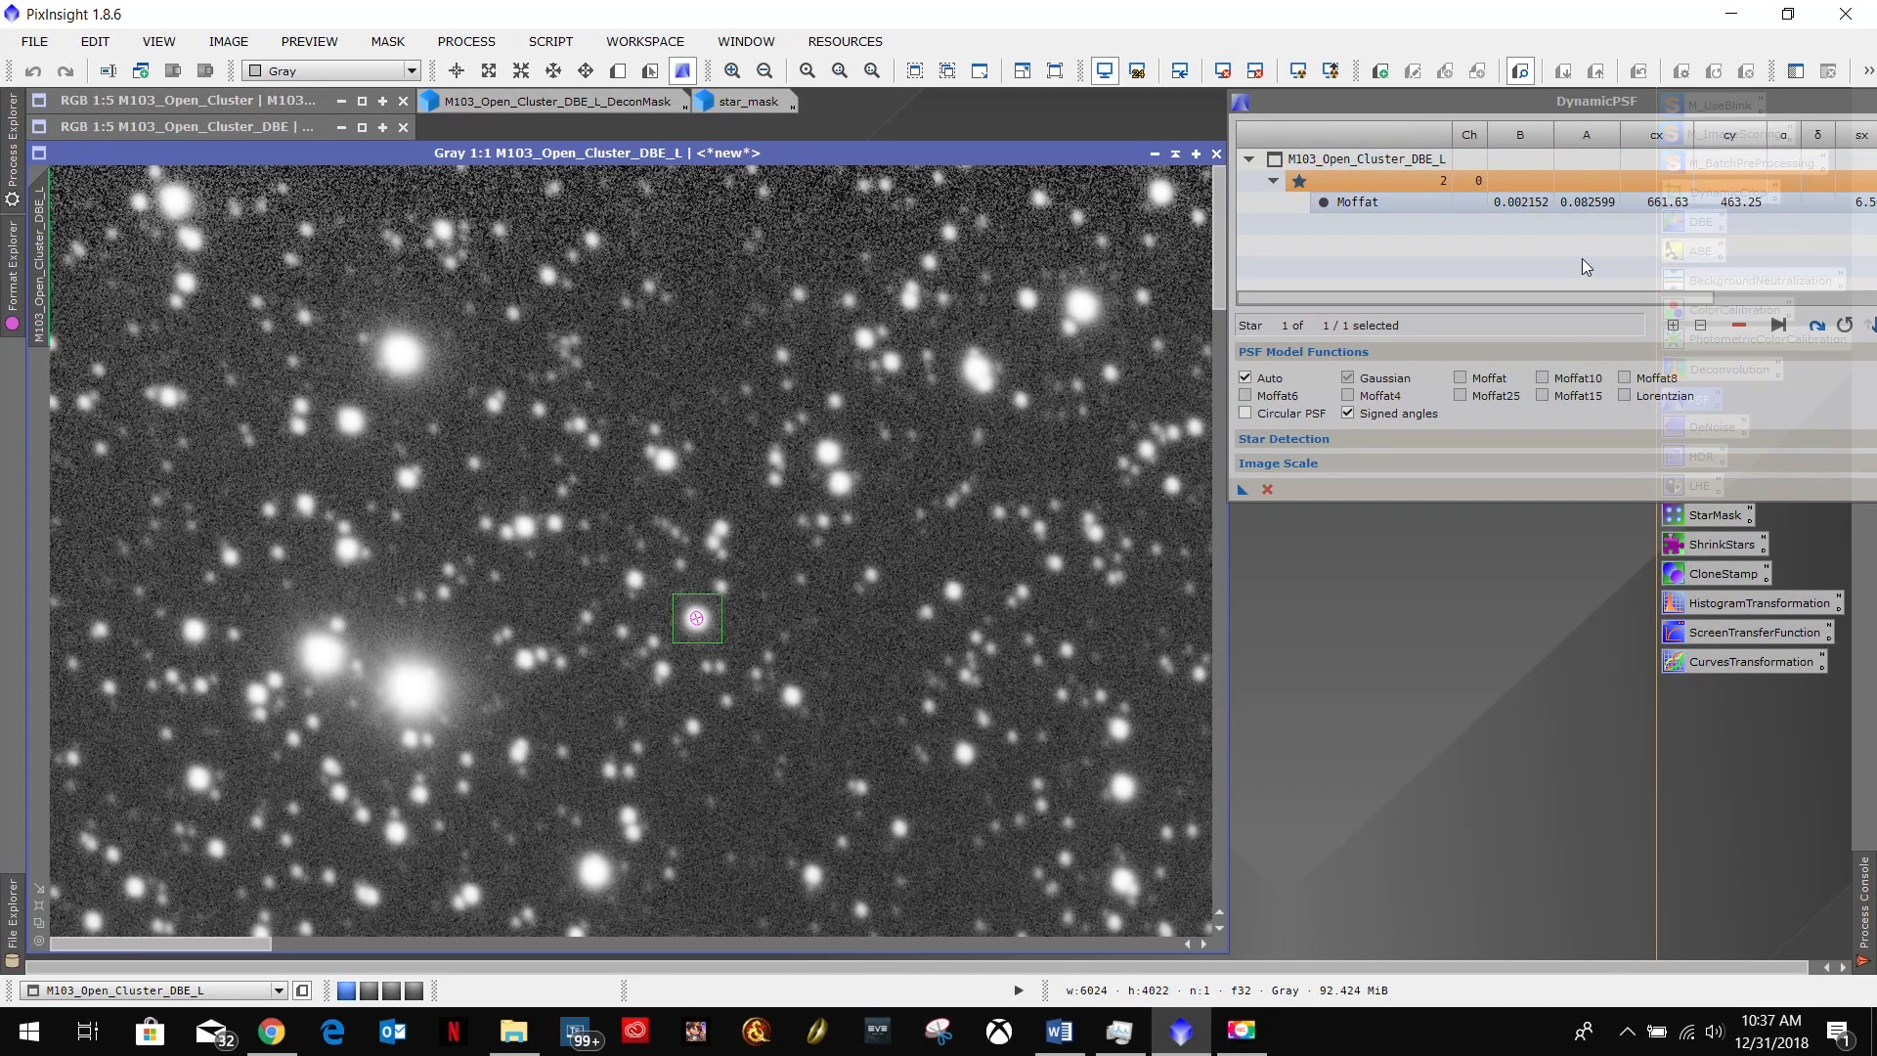
{"action": "left_click", "coordinate": [1739, 325]}
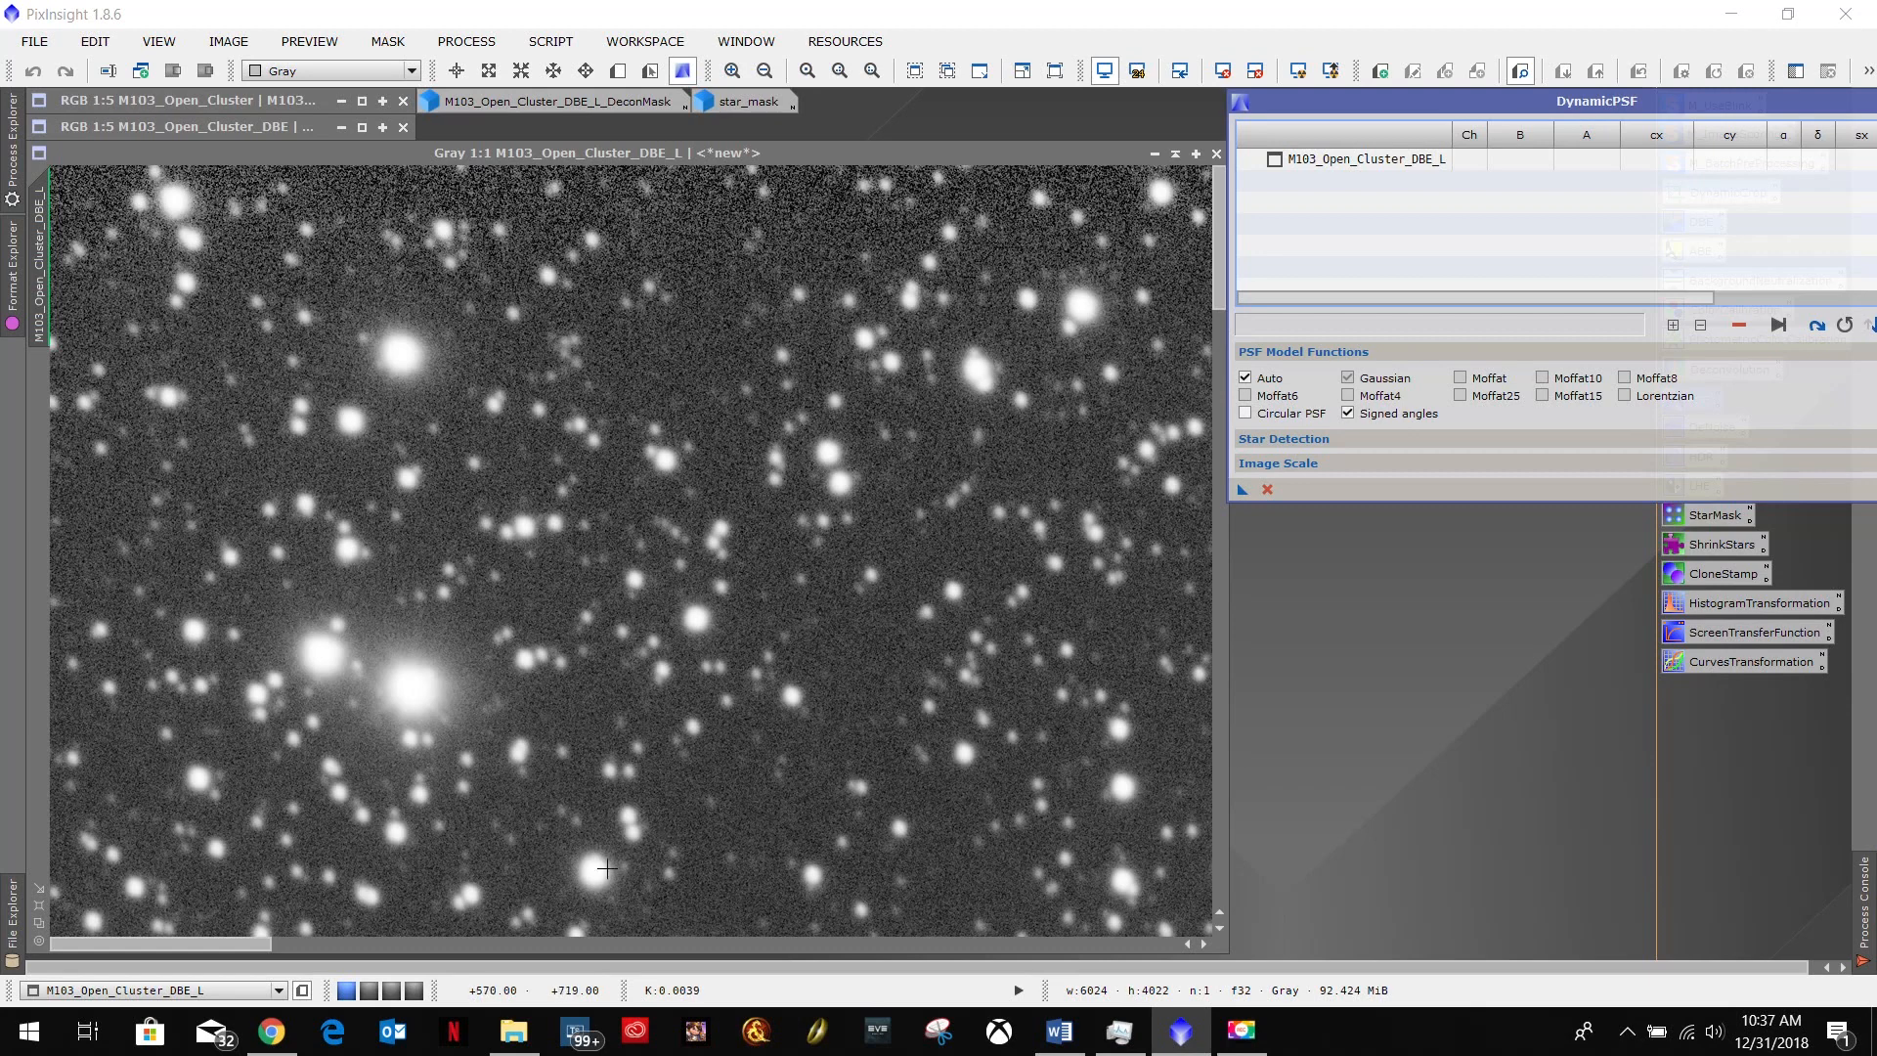
Sample an isolated star in the upper-left area of the luminance image, and sample then discard one with a close companion farther right.
{"action": "left_click", "coordinate": [593, 873]}
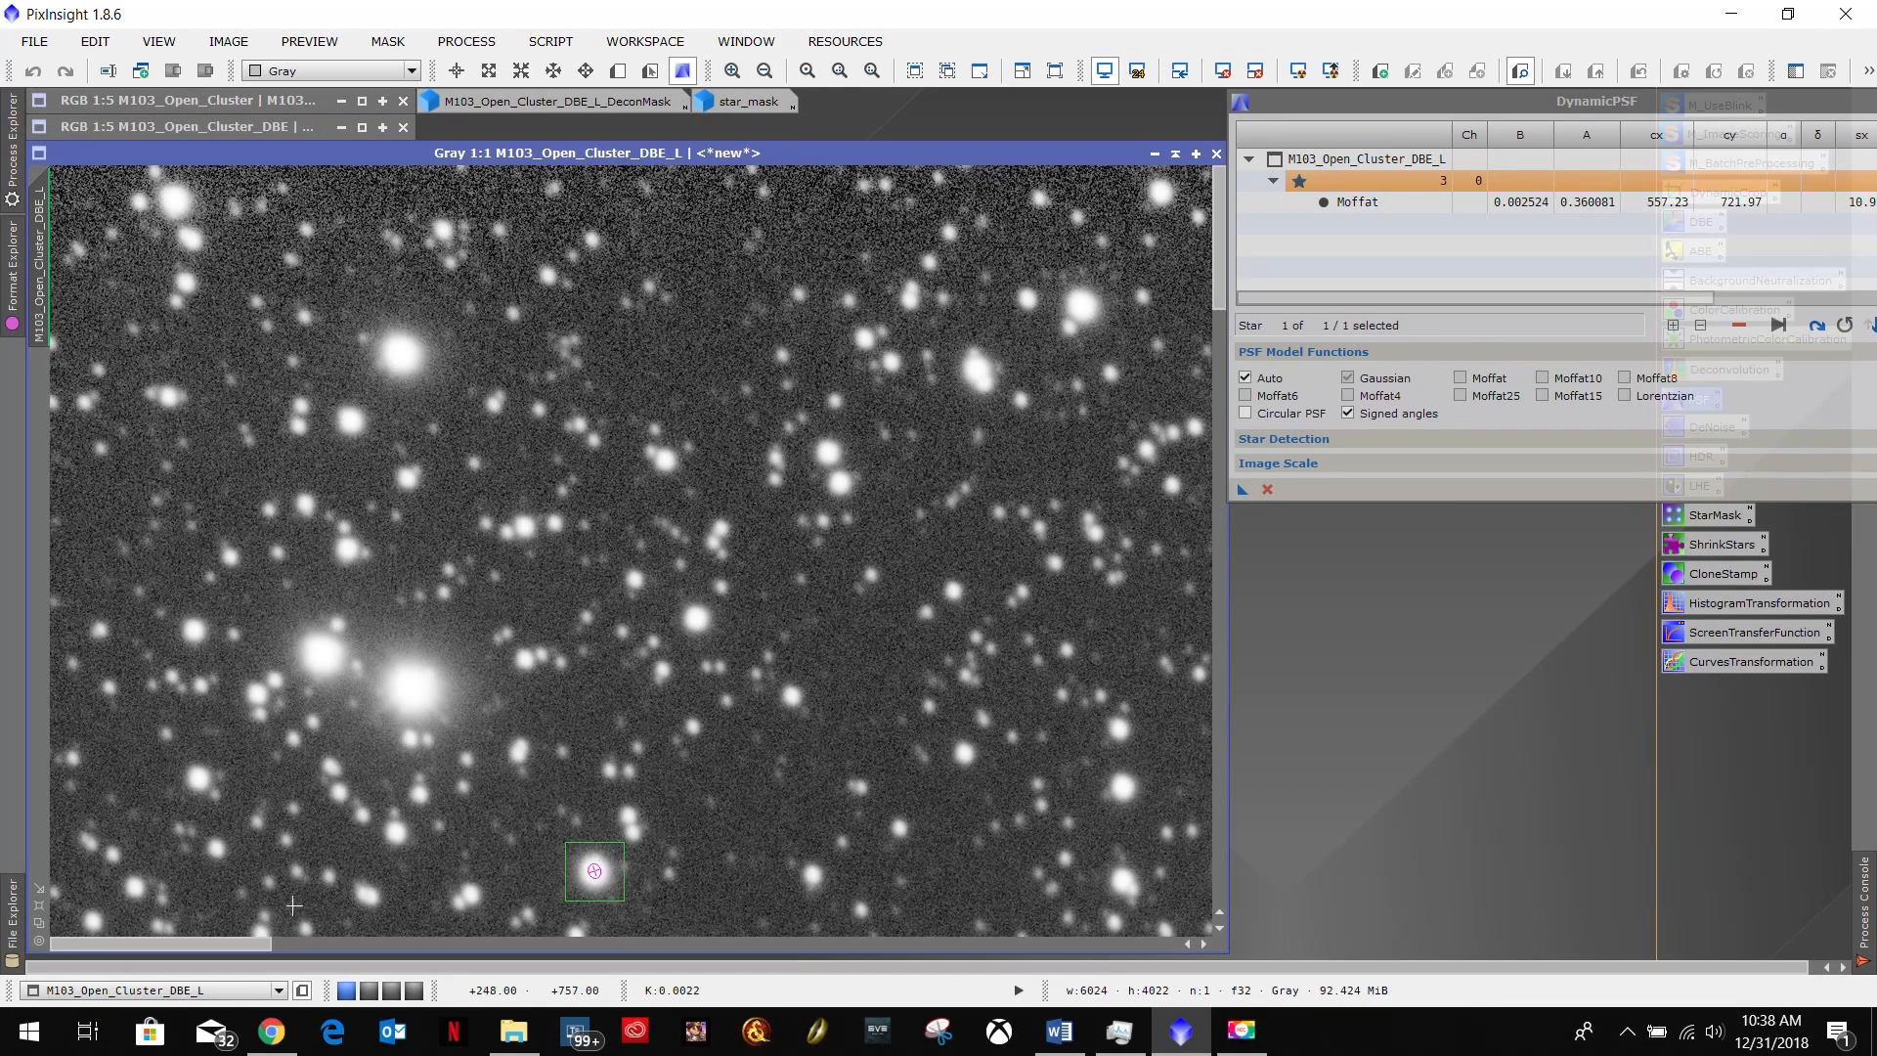
{"action": "left_click_drag", "start_coordinate": [178, 946], "coordinate": [284, 946]}
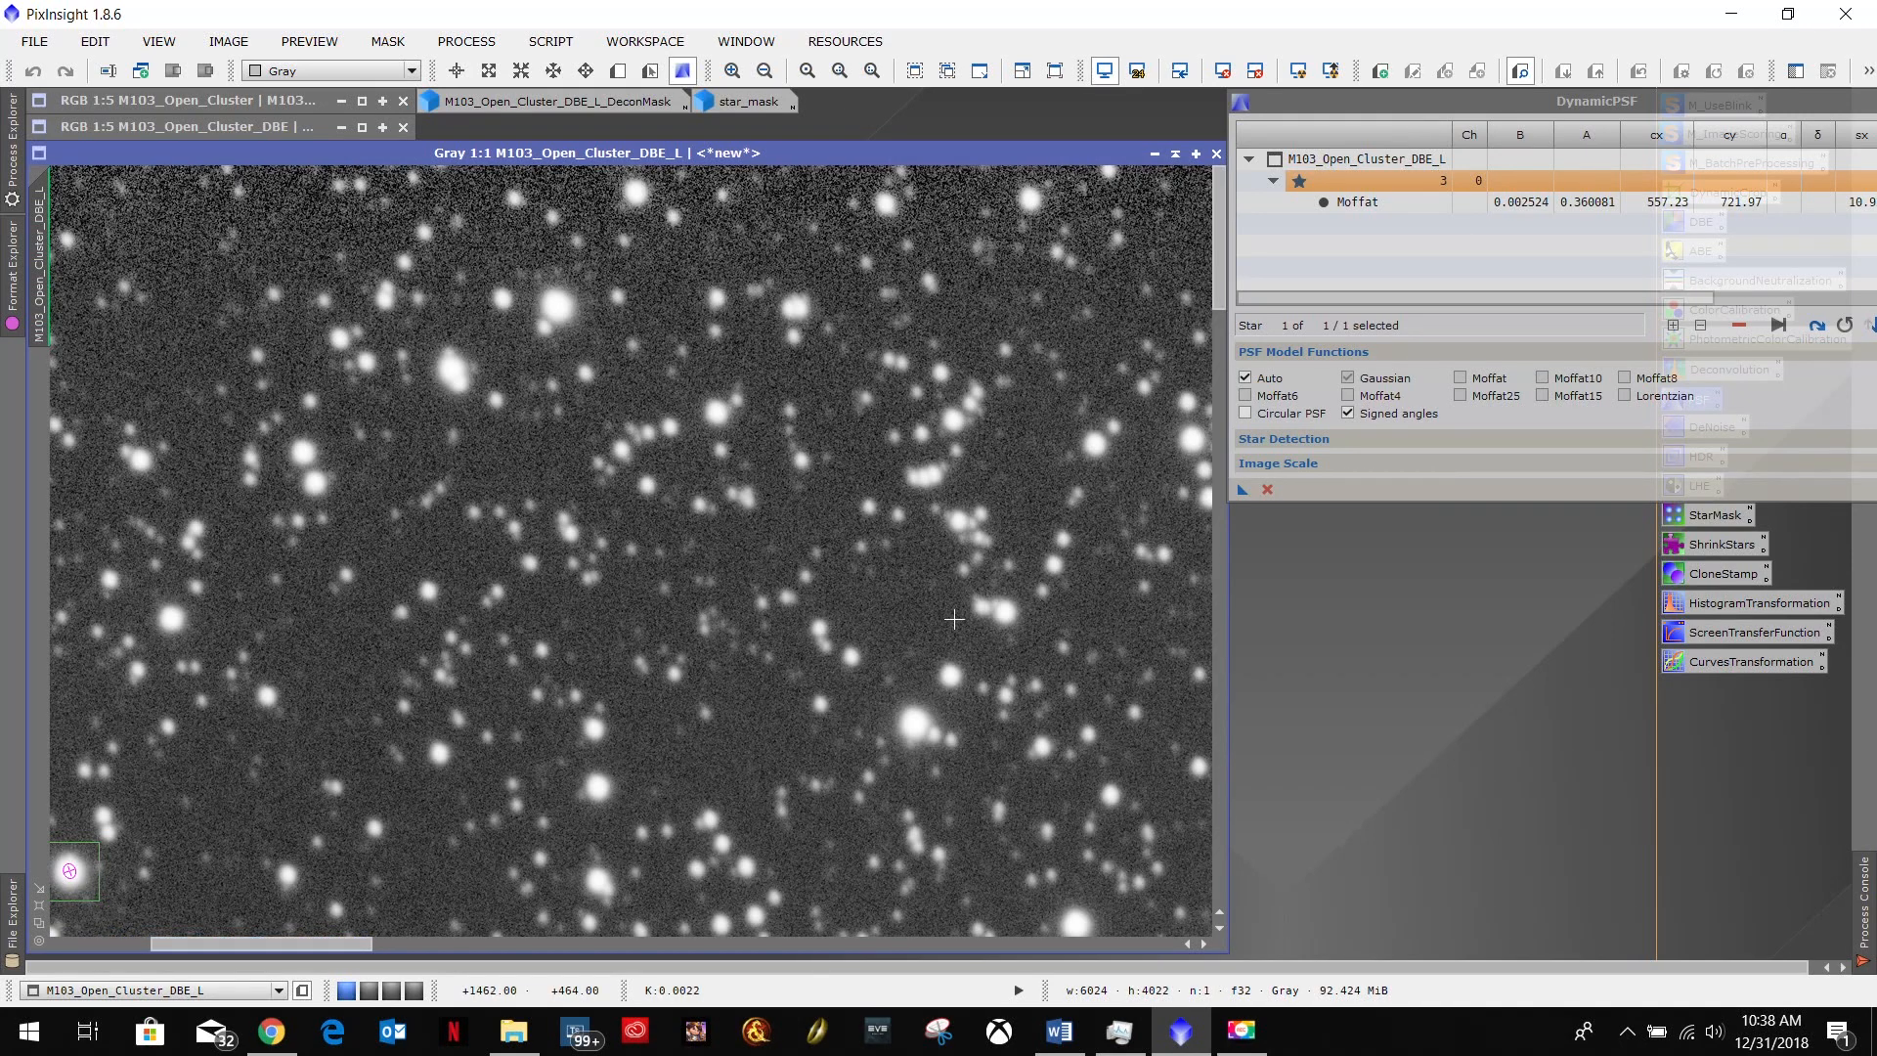
{"action": "left_click", "coordinate": [900, 743]}
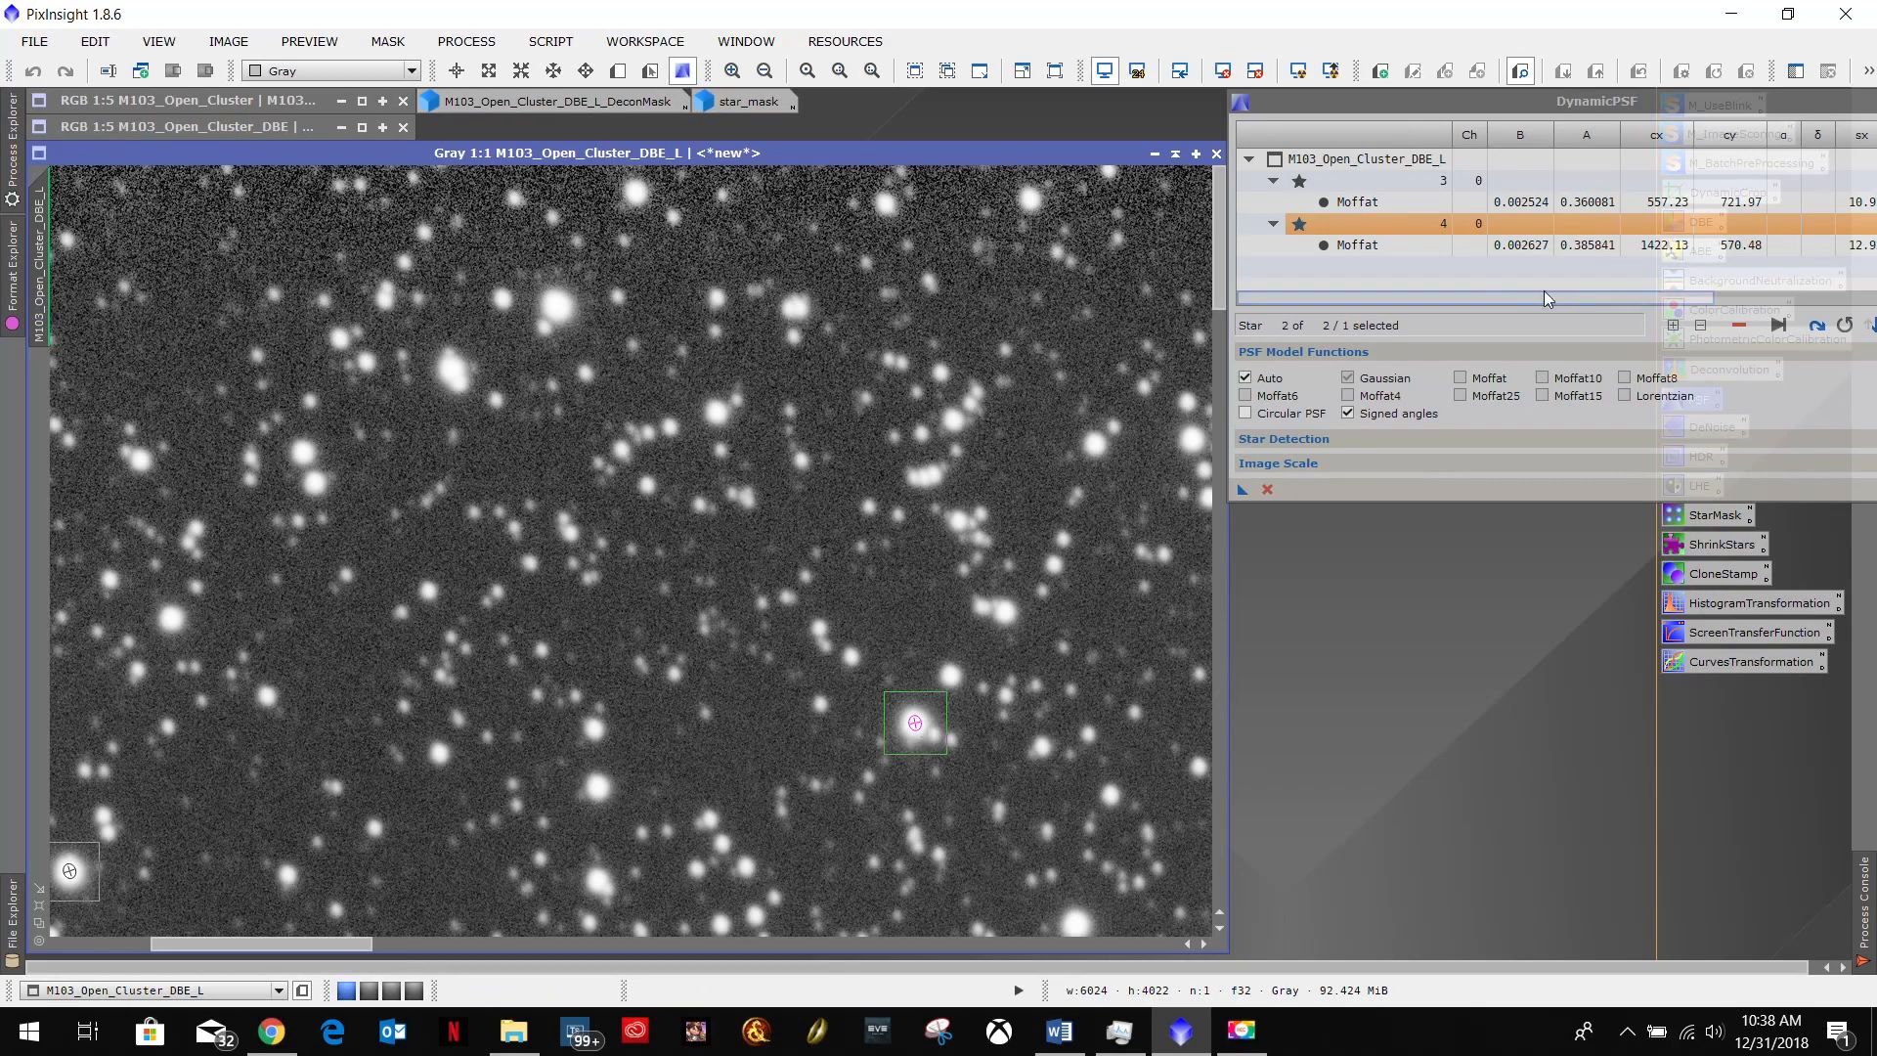
{"action": "left_click", "coordinate": [1740, 327]}
Sample four isolated stars spread along the top strip of the image, working toward its right edge.
{"action": "left_click_drag", "start_coordinate": [332, 944], "coordinate": [1023, 944]}
{"action": "left_click", "coordinate": [901, 570]}
{"action": "left_click", "coordinate": [846, 558]}
{"action": "left_click", "coordinate": [1130, 662]}
{"action": "left_click", "coordinate": [664, 462]}
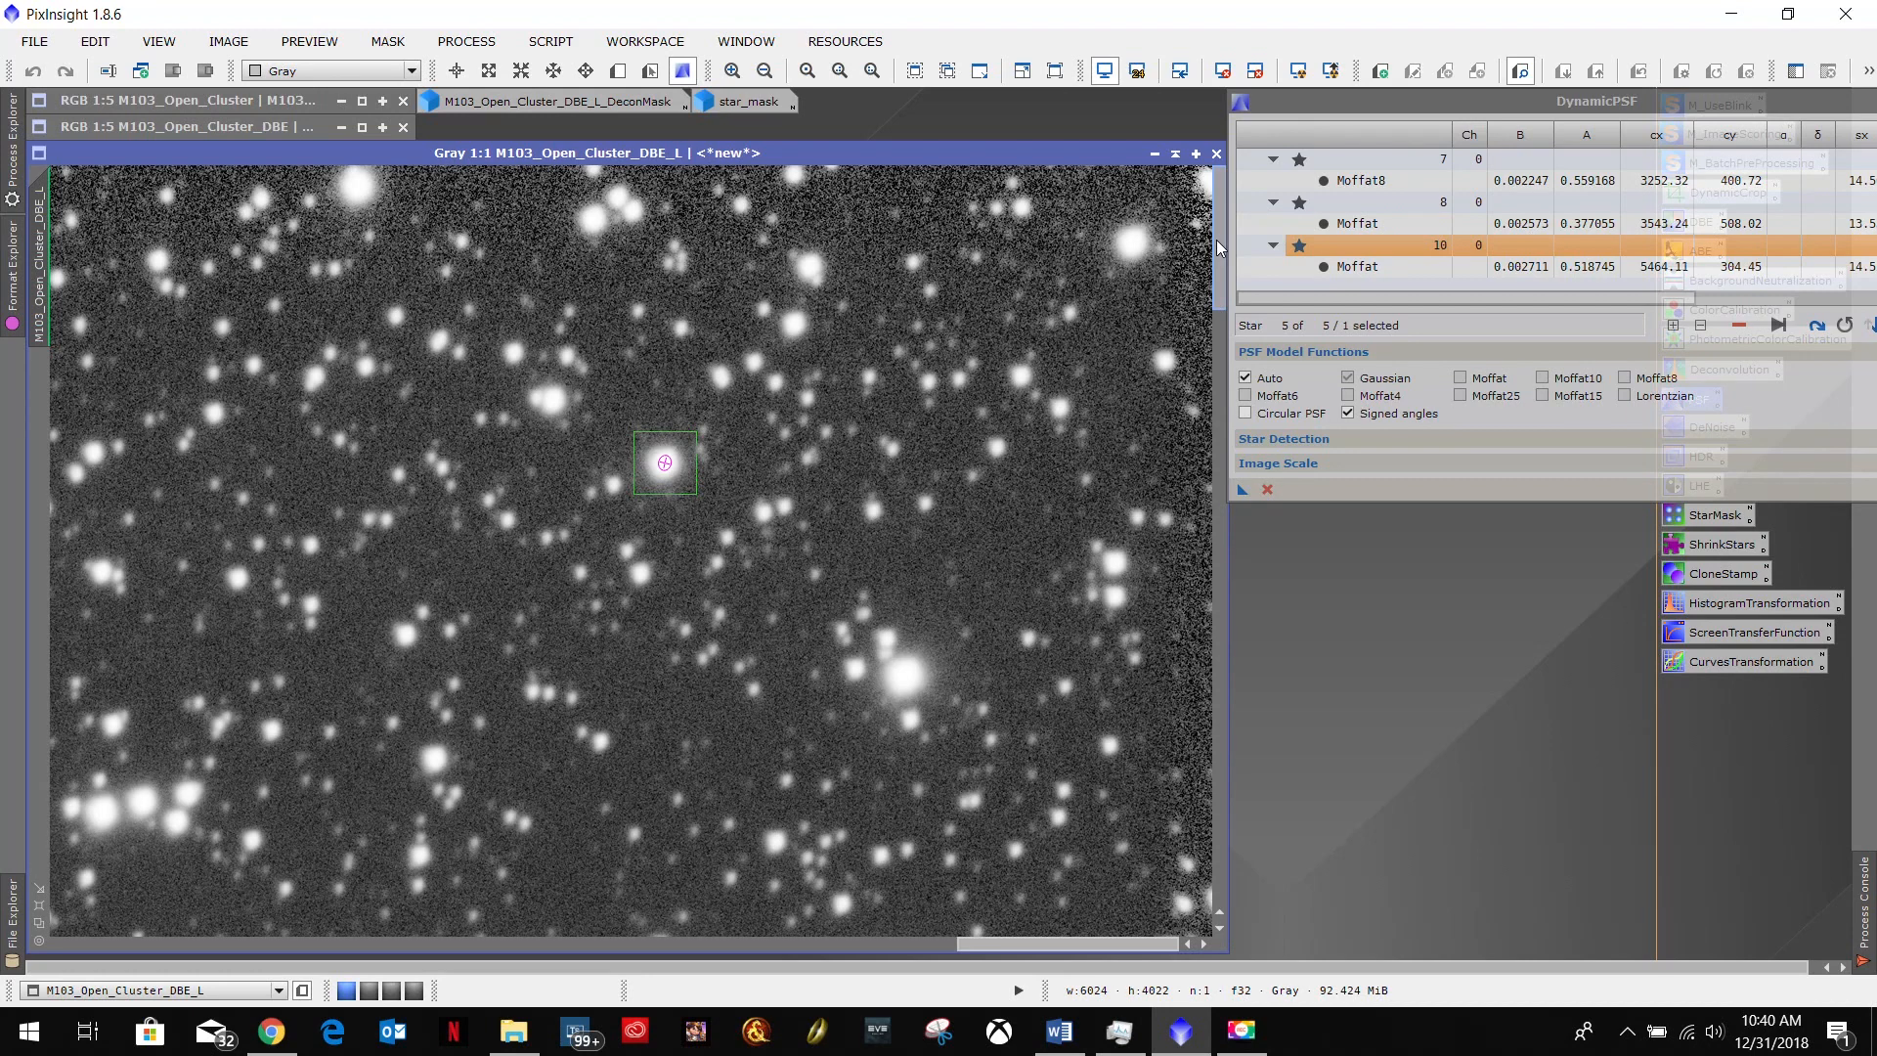
Sample four more stars along the second strip down, working from the image's right edge back toward the left.
{"action": "left_click_drag", "start_coordinate": [1218, 241], "coordinate": [1250, 368]}
{"action": "left_click", "coordinate": [774, 519]}
{"action": "left_click_drag", "start_coordinate": [1083, 946], "coordinate": [260, 958]}
{"action": "left_click", "coordinate": [916, 407]}
{"action": "left_click", "coordinate": [456, 801]}
{"action": "left_click", "coordinate": [1066, 780]}
Sample two stars in the strip around the image's middle height, removing the second one from the star list.
{"action": "left_click_drag", "start_coordinate": [1218, 371], "coordinate": [1220, 519]}
{"action": "left_click_drag", "start_coordinate": [233, 947], "coordinate": [1058, 947]}
{"action": "left_click", "coordinate": [788, 626]}
{"action": "left_click", "coordinate": [376, 473]}
{"action": "left_click", "coordinate": [1739, 326]}
Sample four stars along the strip just below the image's middle, working from its right edge to its left side.
{"action": "left_click_drag", "start_coordinate": [1220, 509], "coordinate": [1220, 643]}
{"action": "left_click", "coordinate": [586, 413]}
{"action": "left_click_drag", "start_coordinate": [1012, 946], "coordinate": [665, 946]}
{"action": "left_click", "coordinate": [629, 749]}
{"action": "left_click", "coordinate": [942, 545]}
{"action": "left_click_drag", "start_coordinate": [783, 948], "coordinate": [161, 947]}
{"action": "left_click", "coordinate": [629, 746]}
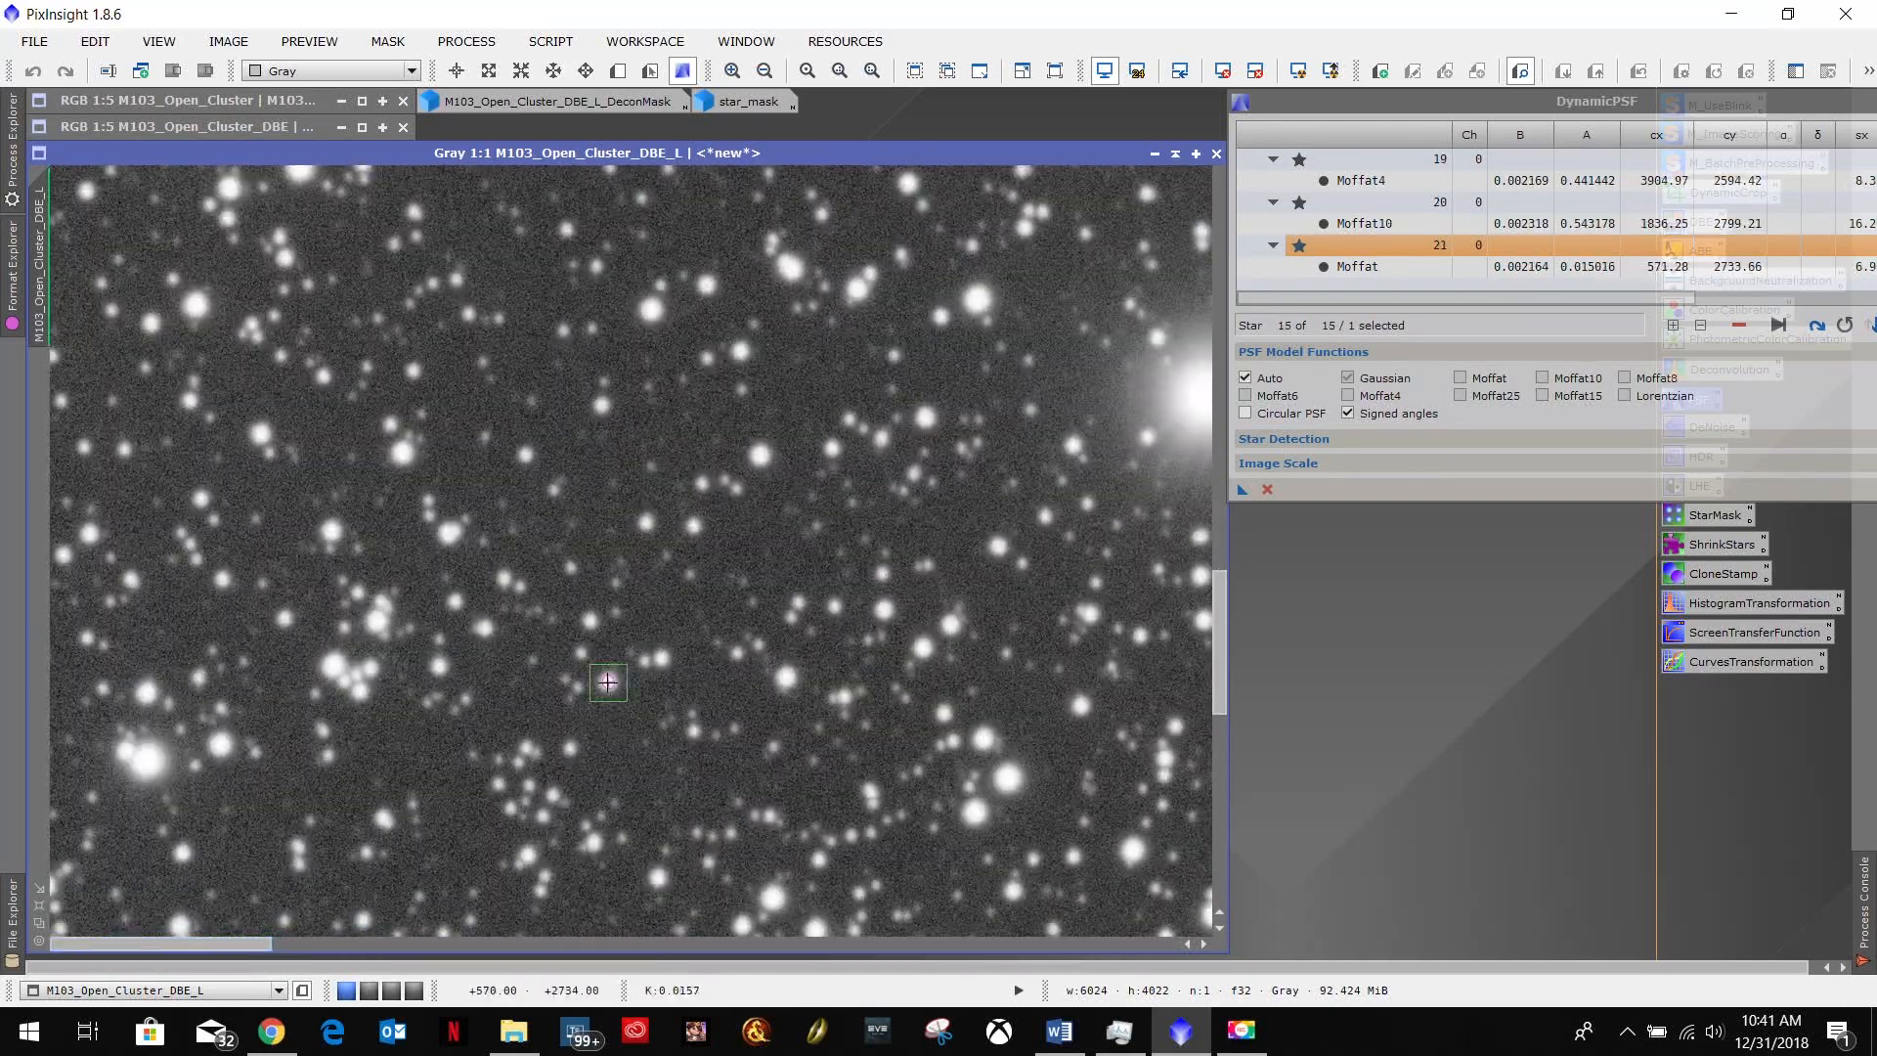
Sample four stars in the lower strip of the image, working from its left edge to its right side.
{"action": "left_click_drag", "start_coordinate": [1221, 614], "coordinate": [1220, 753]}
{"action": "left_click", "coordinate": [900, 900]}
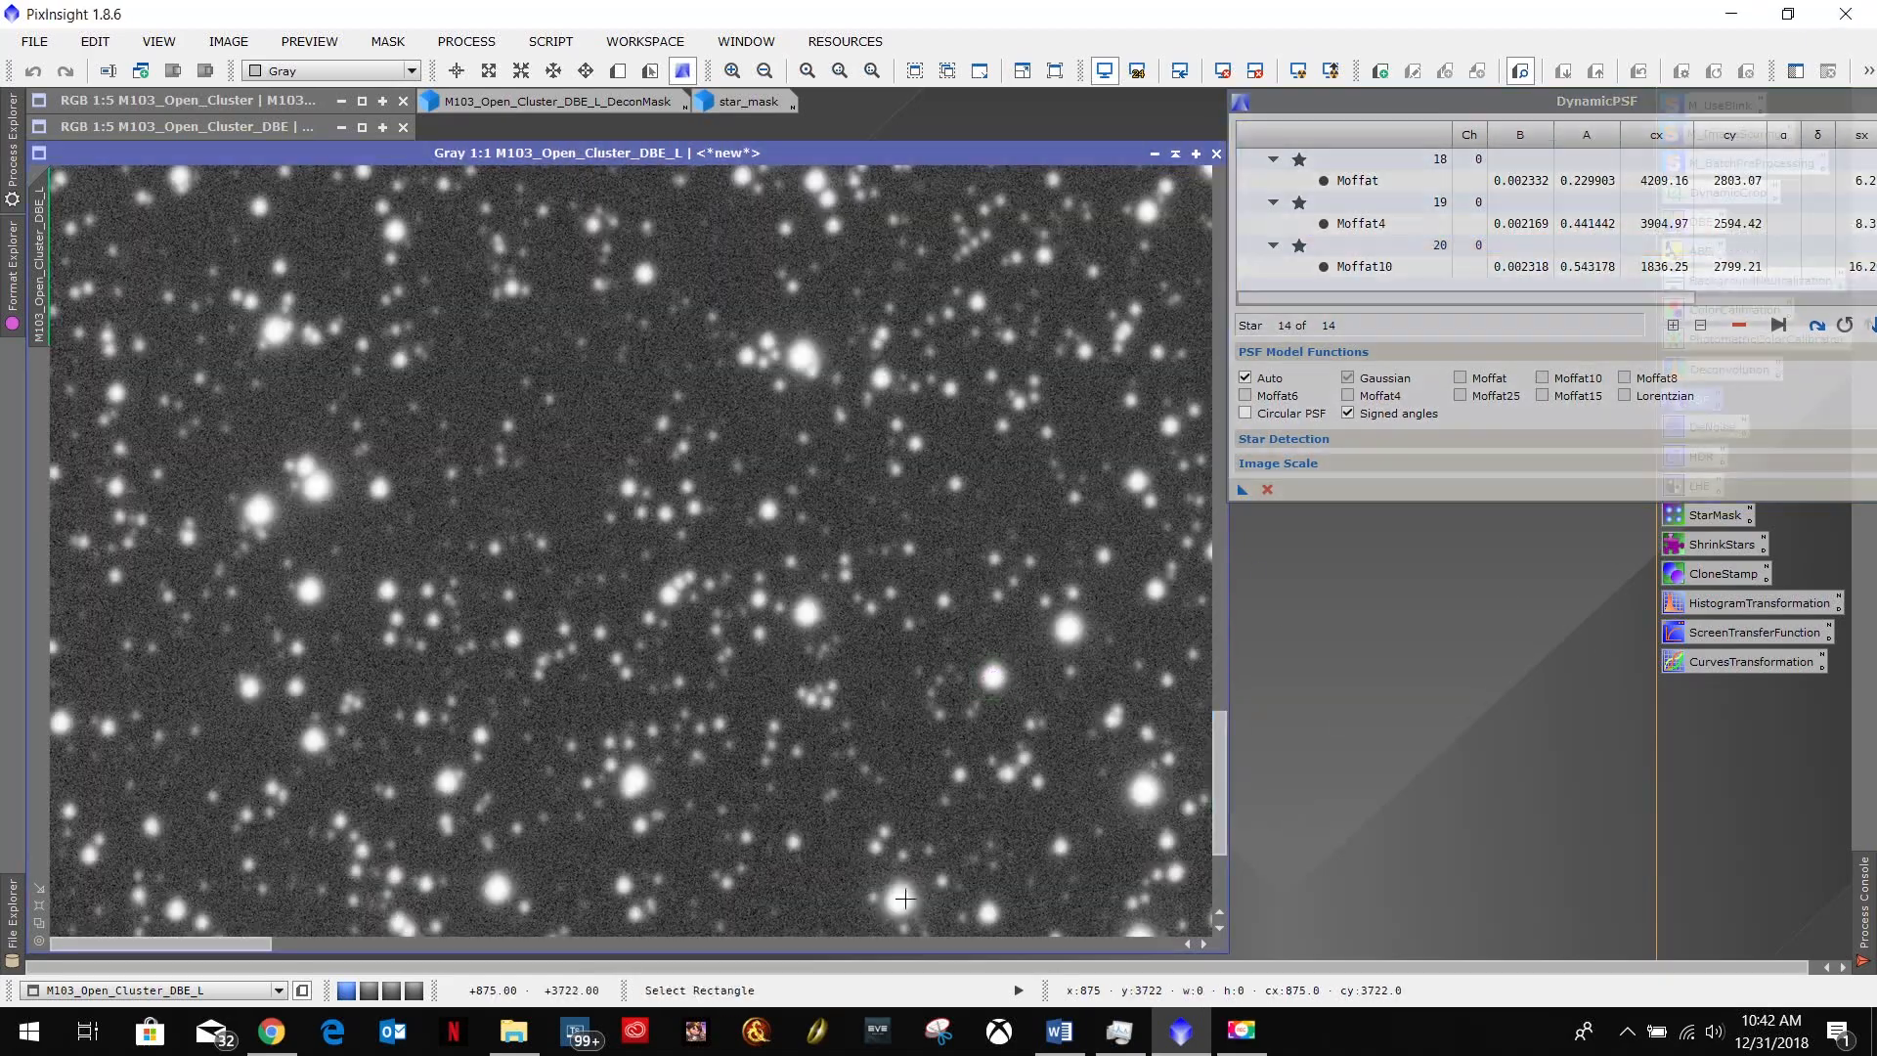
{"action": "left_click_drag", "start_coordinate": [222, 946], "coordinate": [1073, 946]}
{"action": "left_click", "coordinate": [807, 669]}
{"action": "left_click", "coordinate": [962, 508]}
{"action": "left_click", "coordinate": [347, 313]}
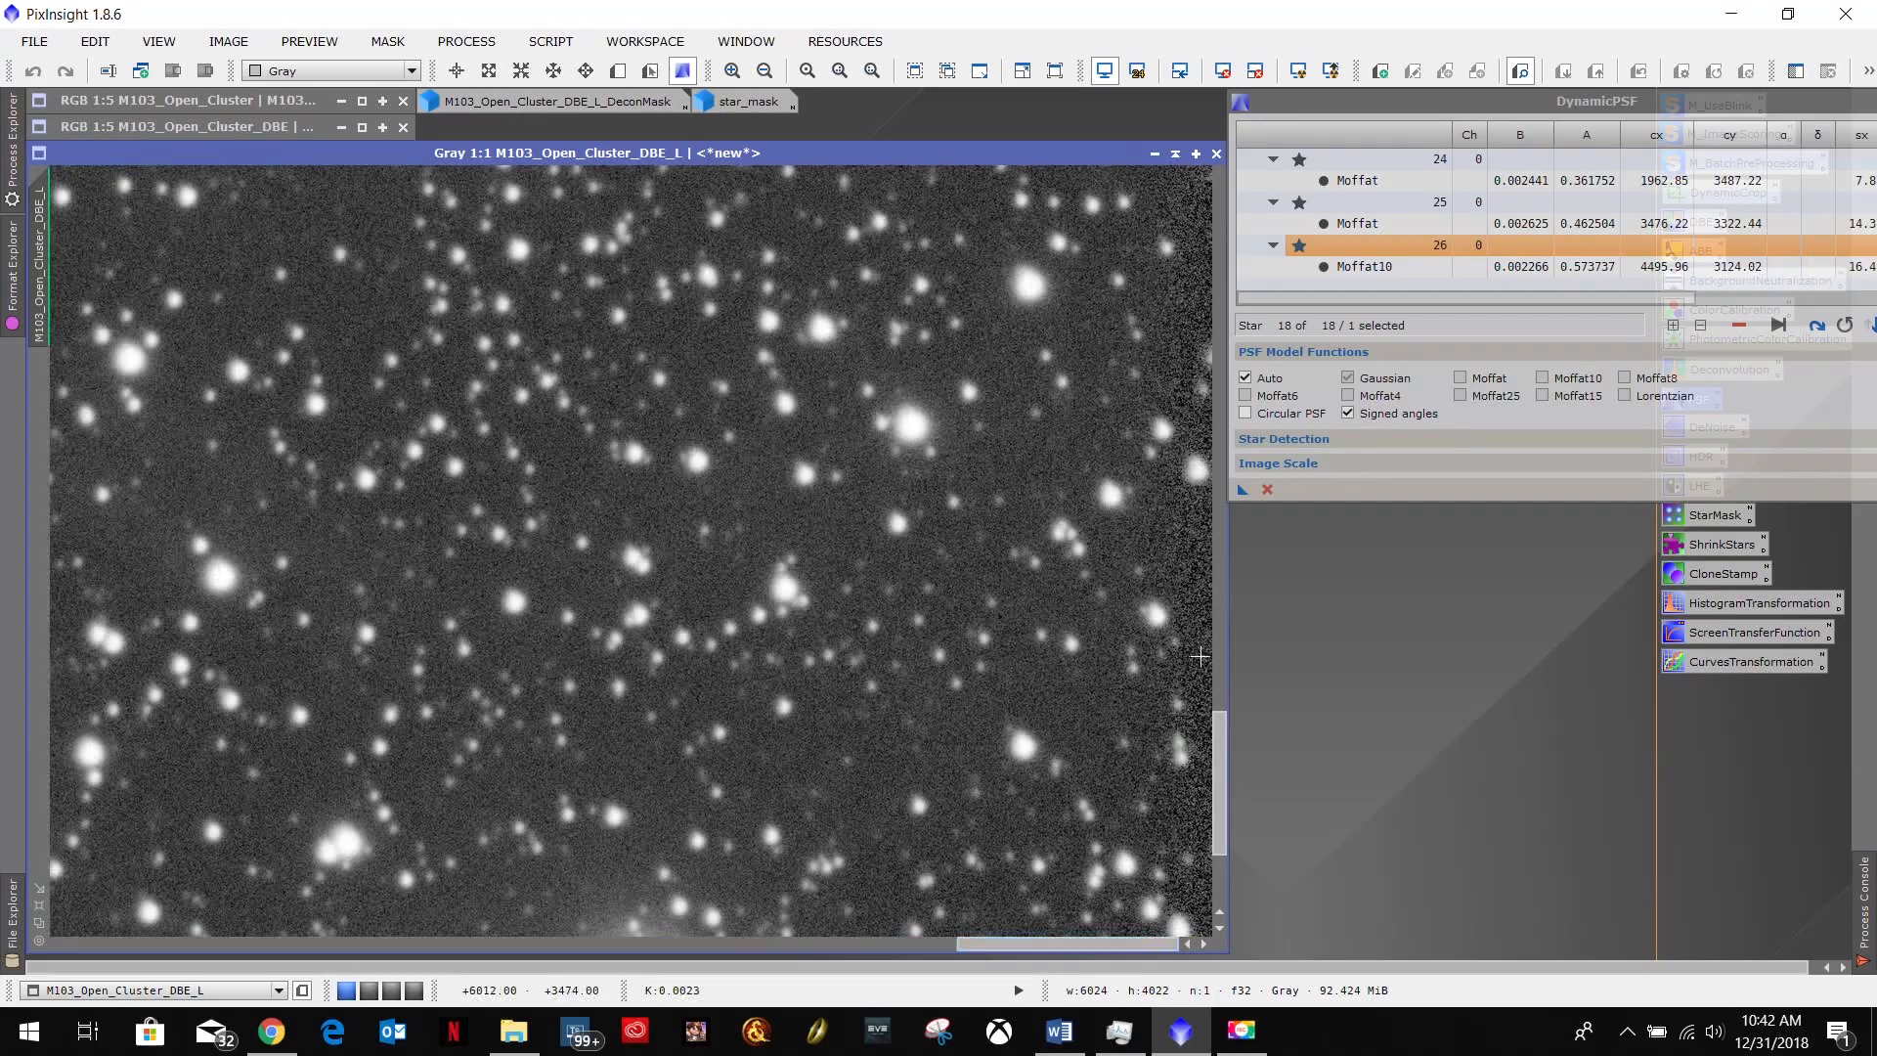
Complete the 20-star set with one star in the image's lower-right corner and one near its lower-left side.
{"action": "left_click_drag", "start_coordinate": [1220, 801], "coordinate": [1221, 853]}
{"action": "left_click", "coordinate": [1005, 816]}
{"action": "left_click_drag", "start_coordinate": [1117, 945], "coordinate": [212, 962]}
{"action": "left_click", "coordinate": [1069, 373]}
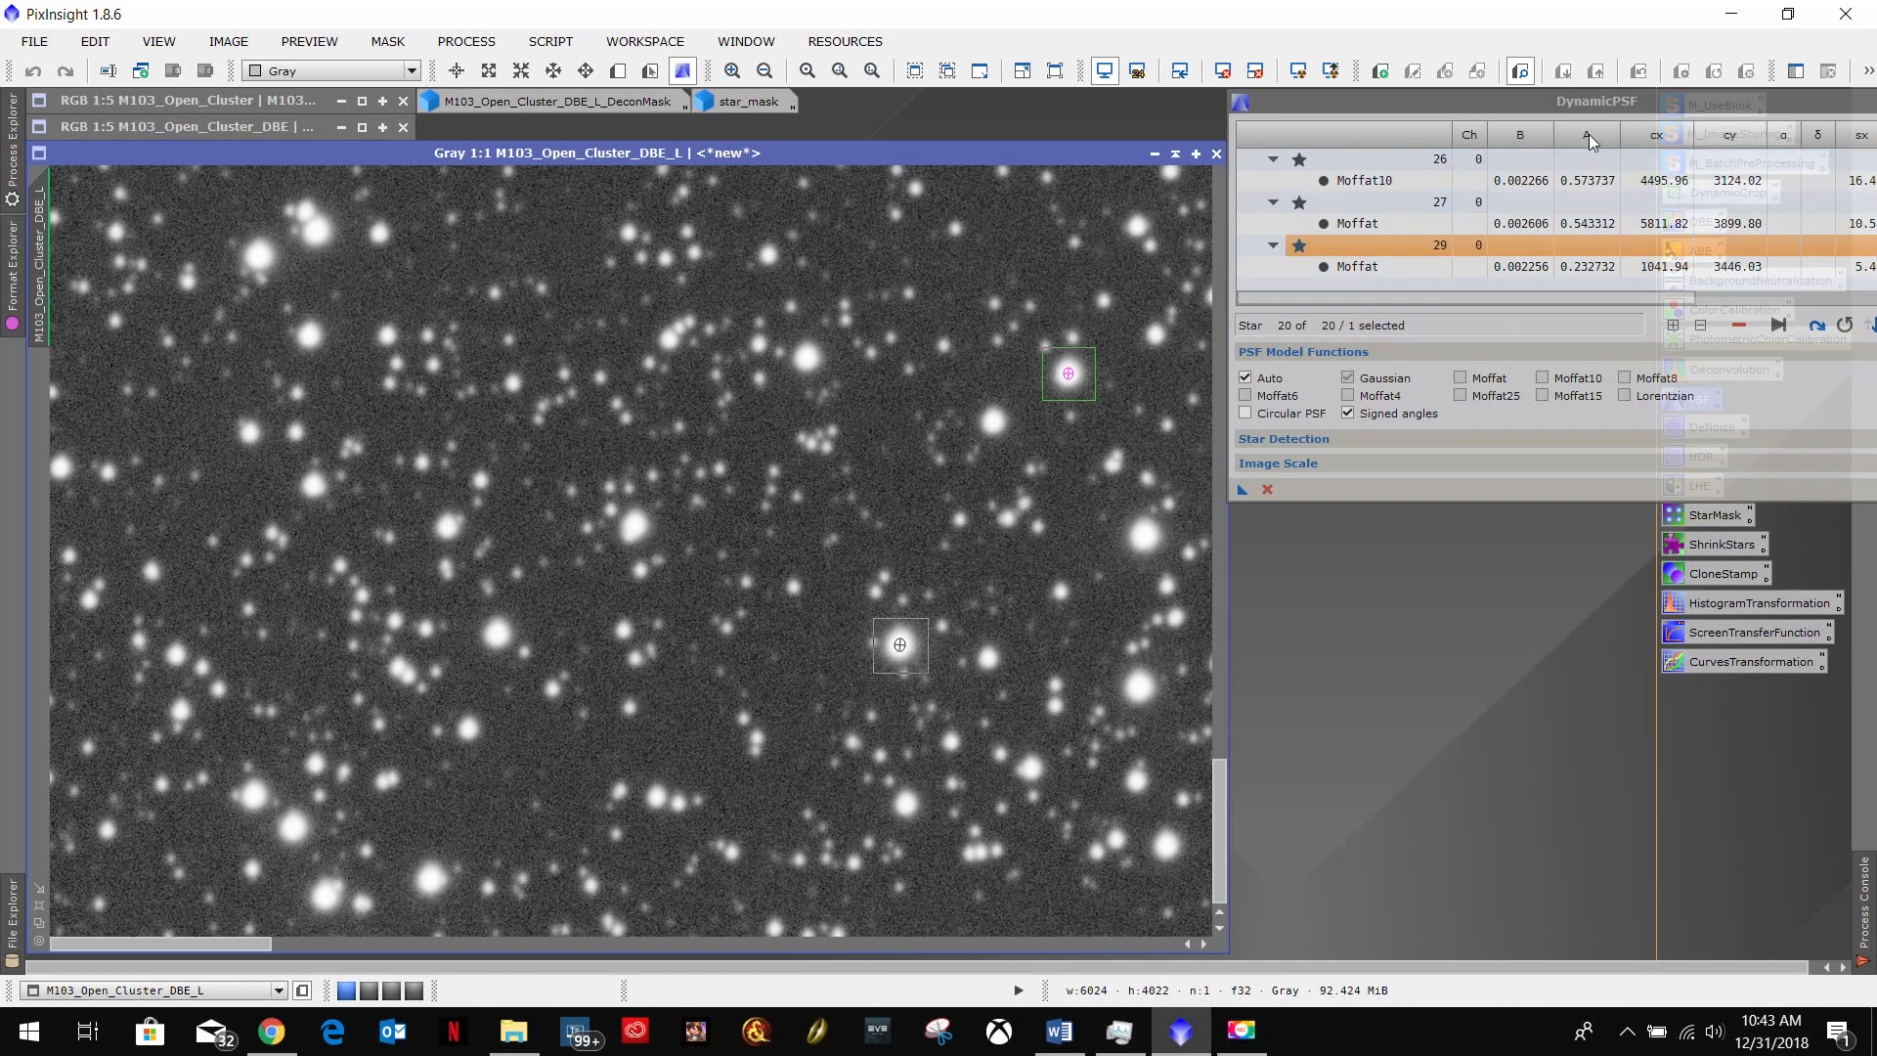
Review the full DynamicPSF star list in an enlarged window, checking each star's amplitude and fitted Moffat model.
{"action": "left_click_drag", "start_coordinate": [1666, 102], "coordinate": [1287, 134]}
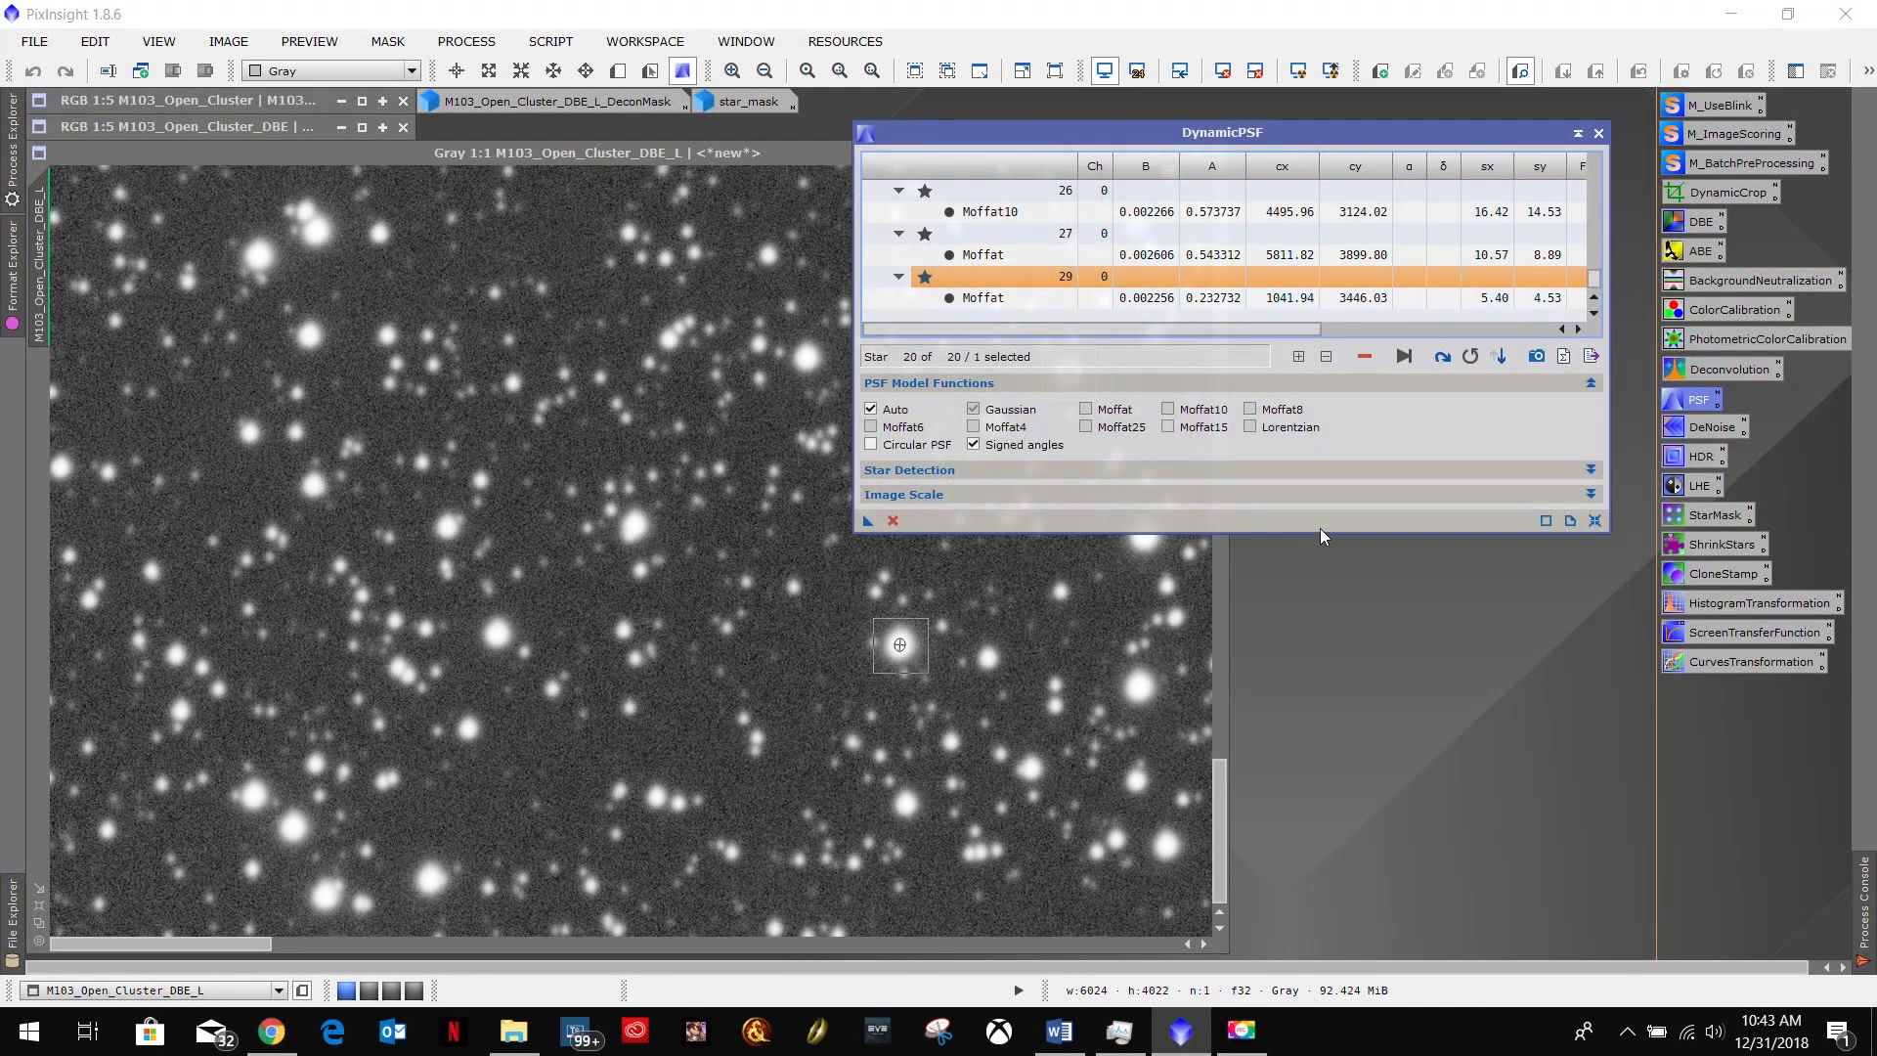
{"action": "left_click_drag", "start_coordinate": [1320, 532], "coordinate": [1320, 967]}
{"action": "left_click_drag", "start_coordinate": [1593, 611], "coordinate": [1604, 390]}
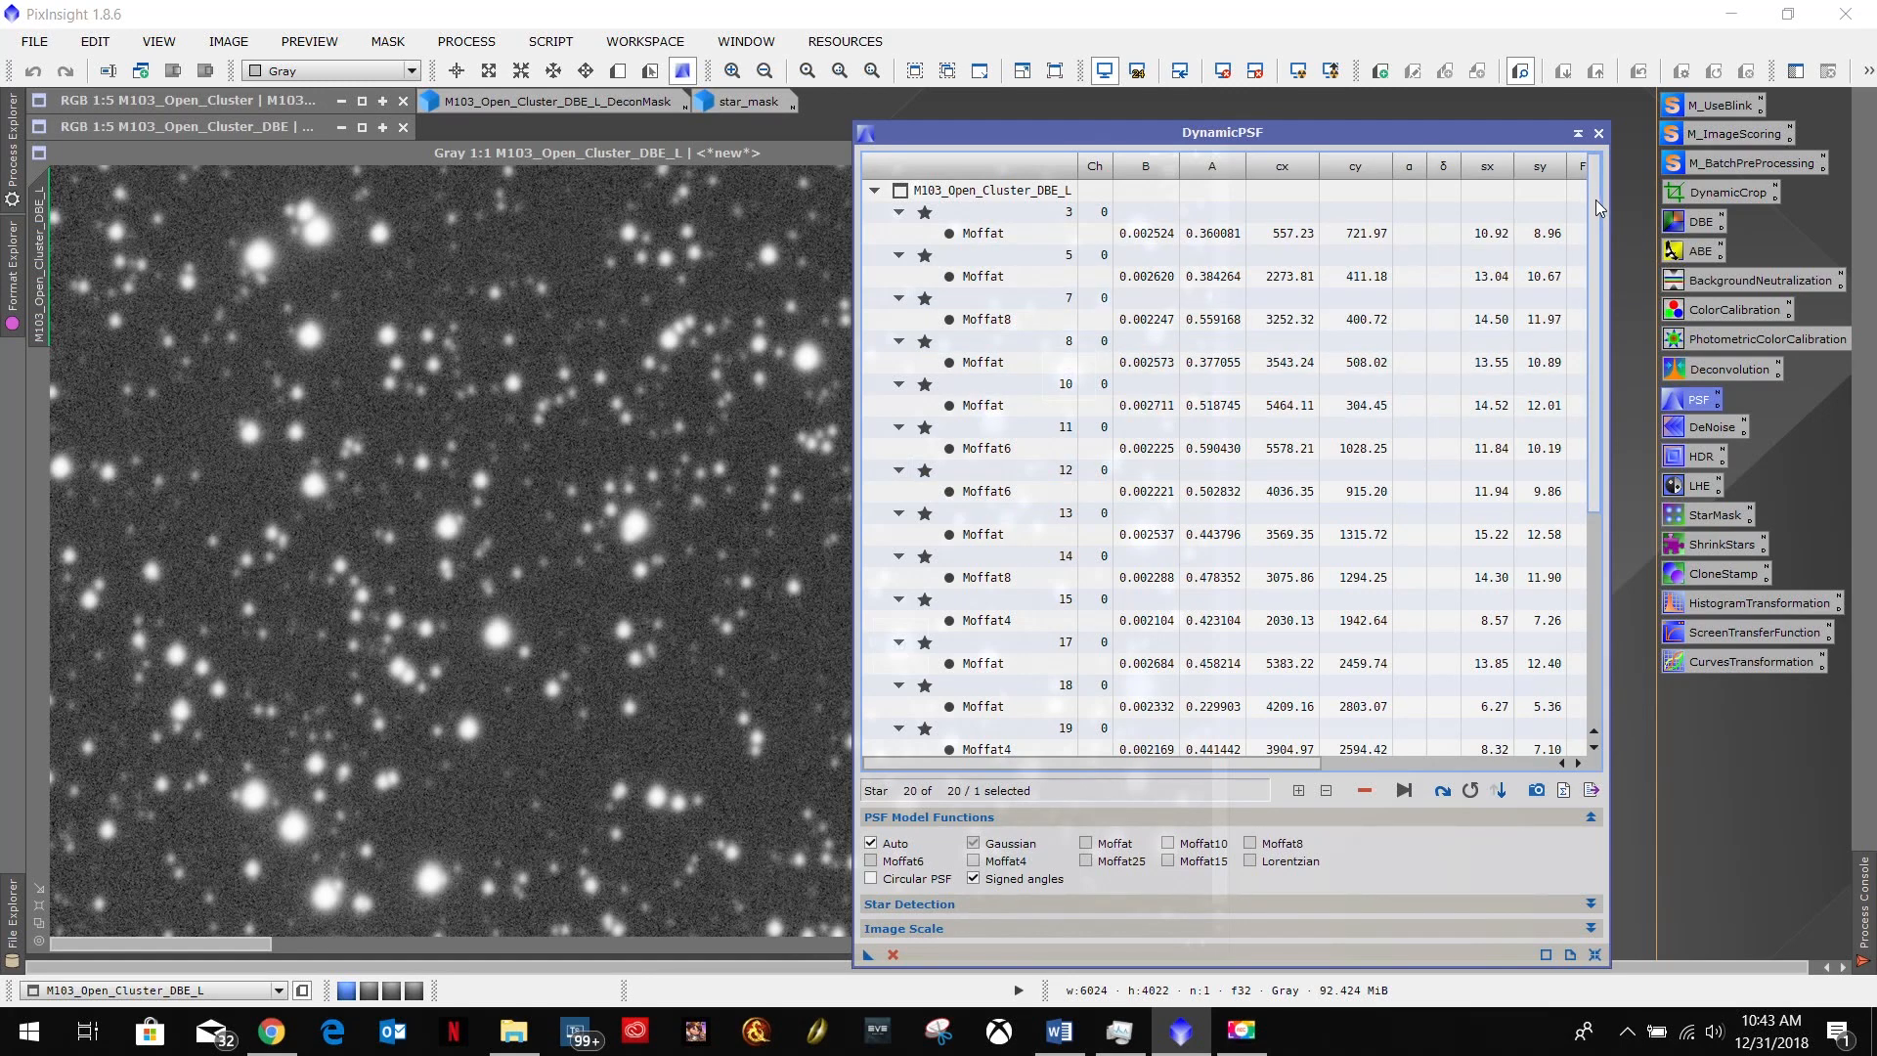
{"action": "left_click_drag", "start_coordinate": [1599, 214], "coordinate": [1617, 408]}
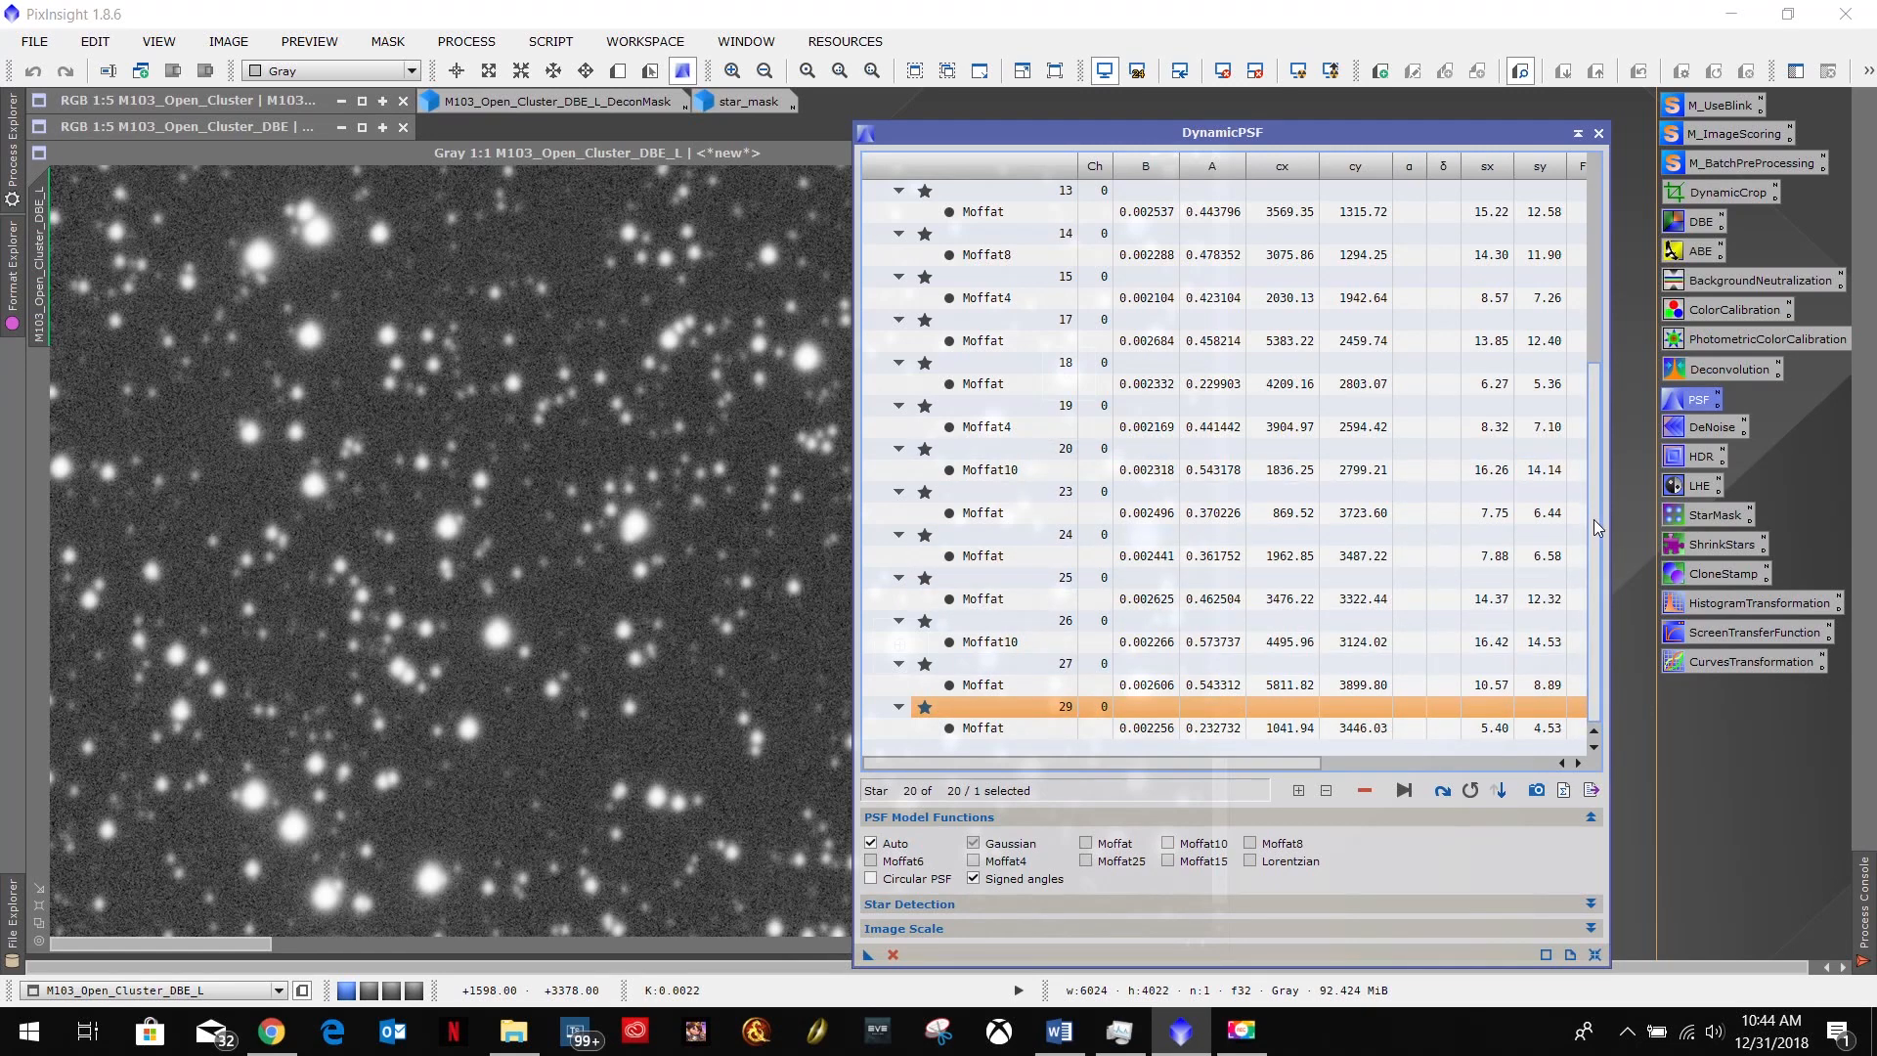
{"action": "scroll", "coordinate": [1601, 518], "scroll_direction": "up", "scroll_amount": 5}
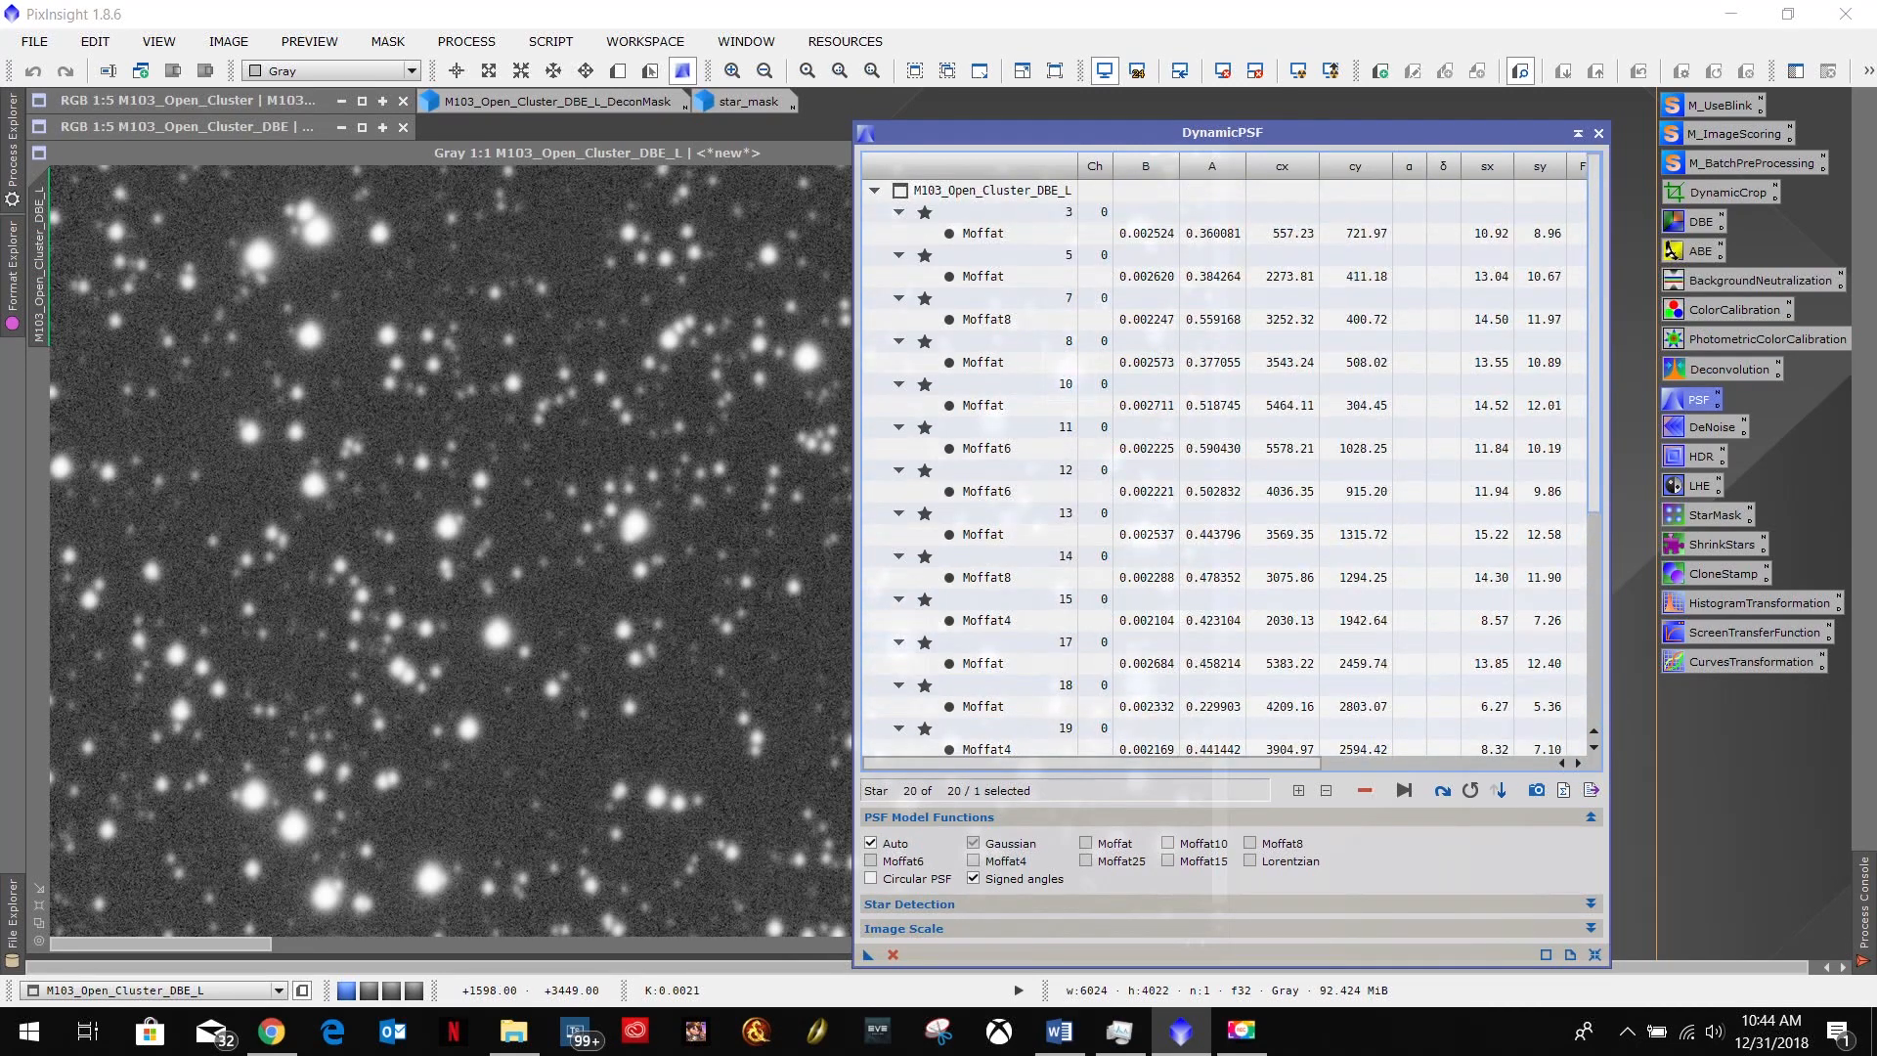
{"action": "scroll", "coordinate": [1601, 518], "scroll_direction": "down", "scroll_amount": 5}
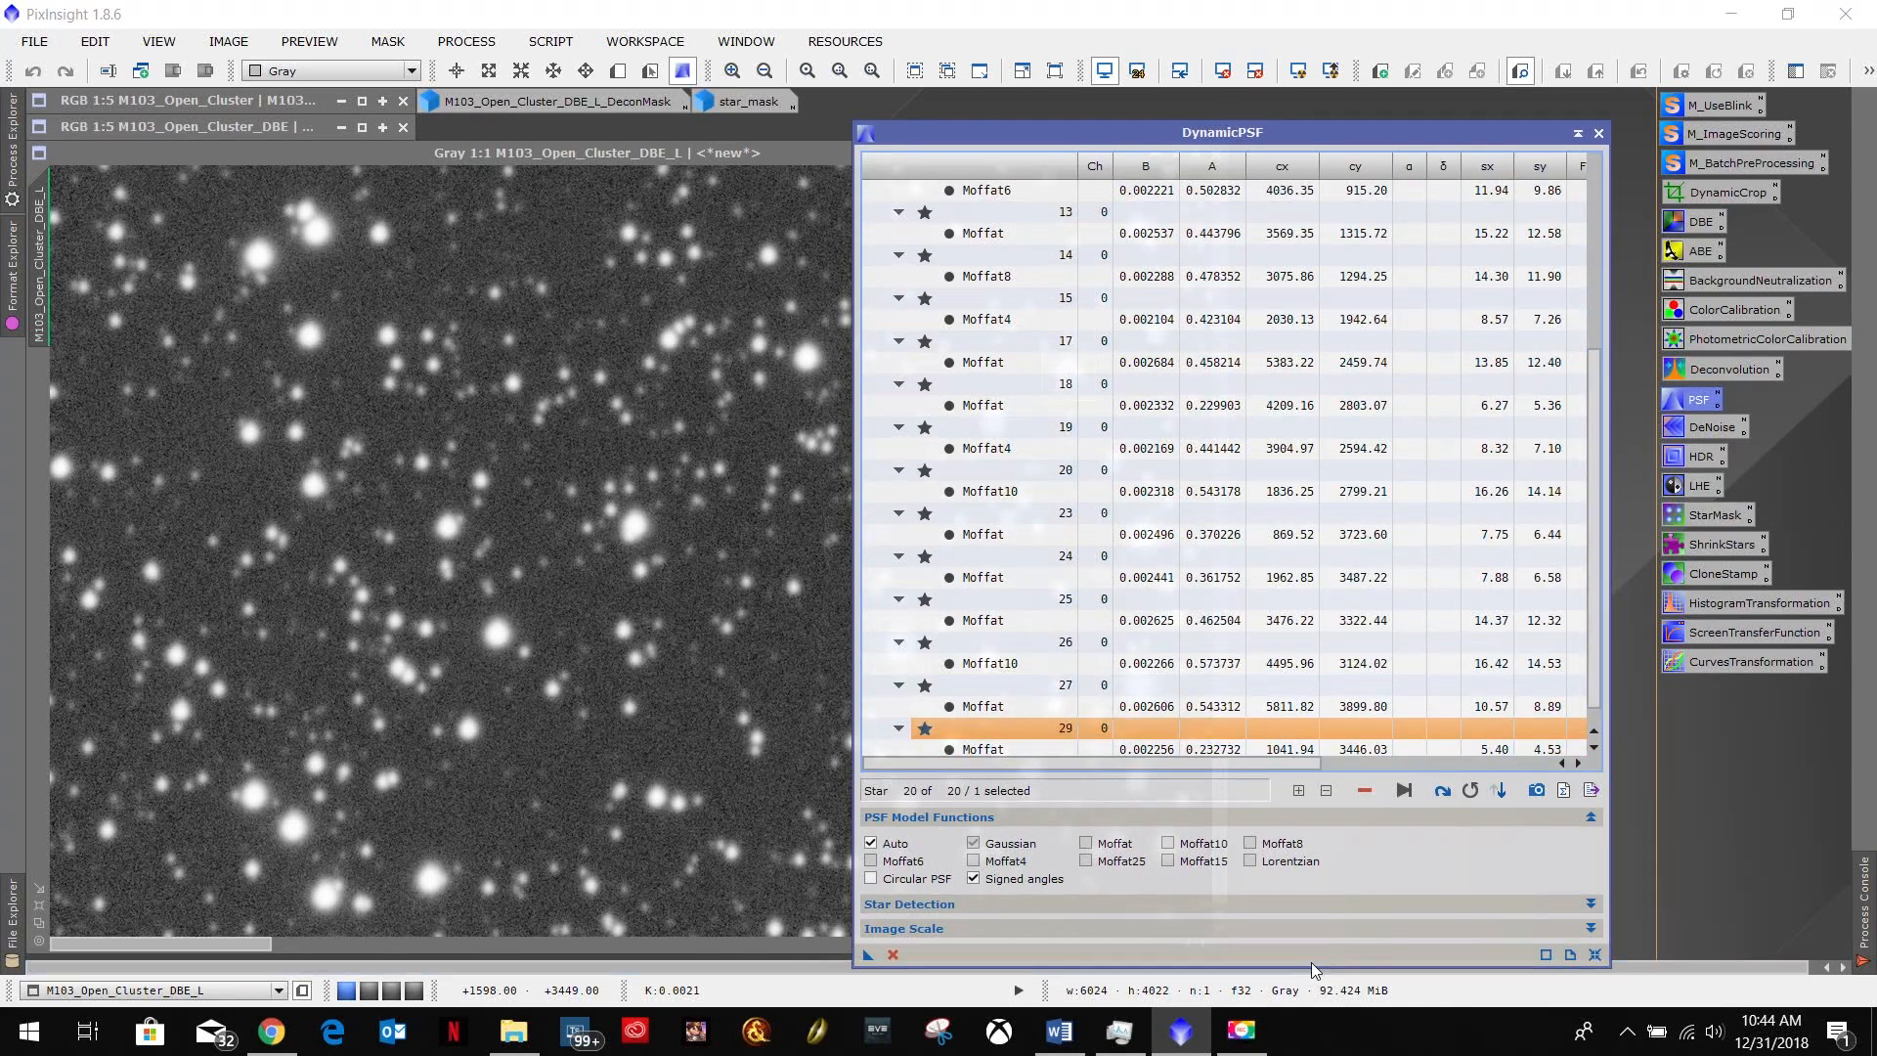
{"action": "left_click_drag", "start_coordinate": [1311, 968], "coordinate": [1349, 517]}
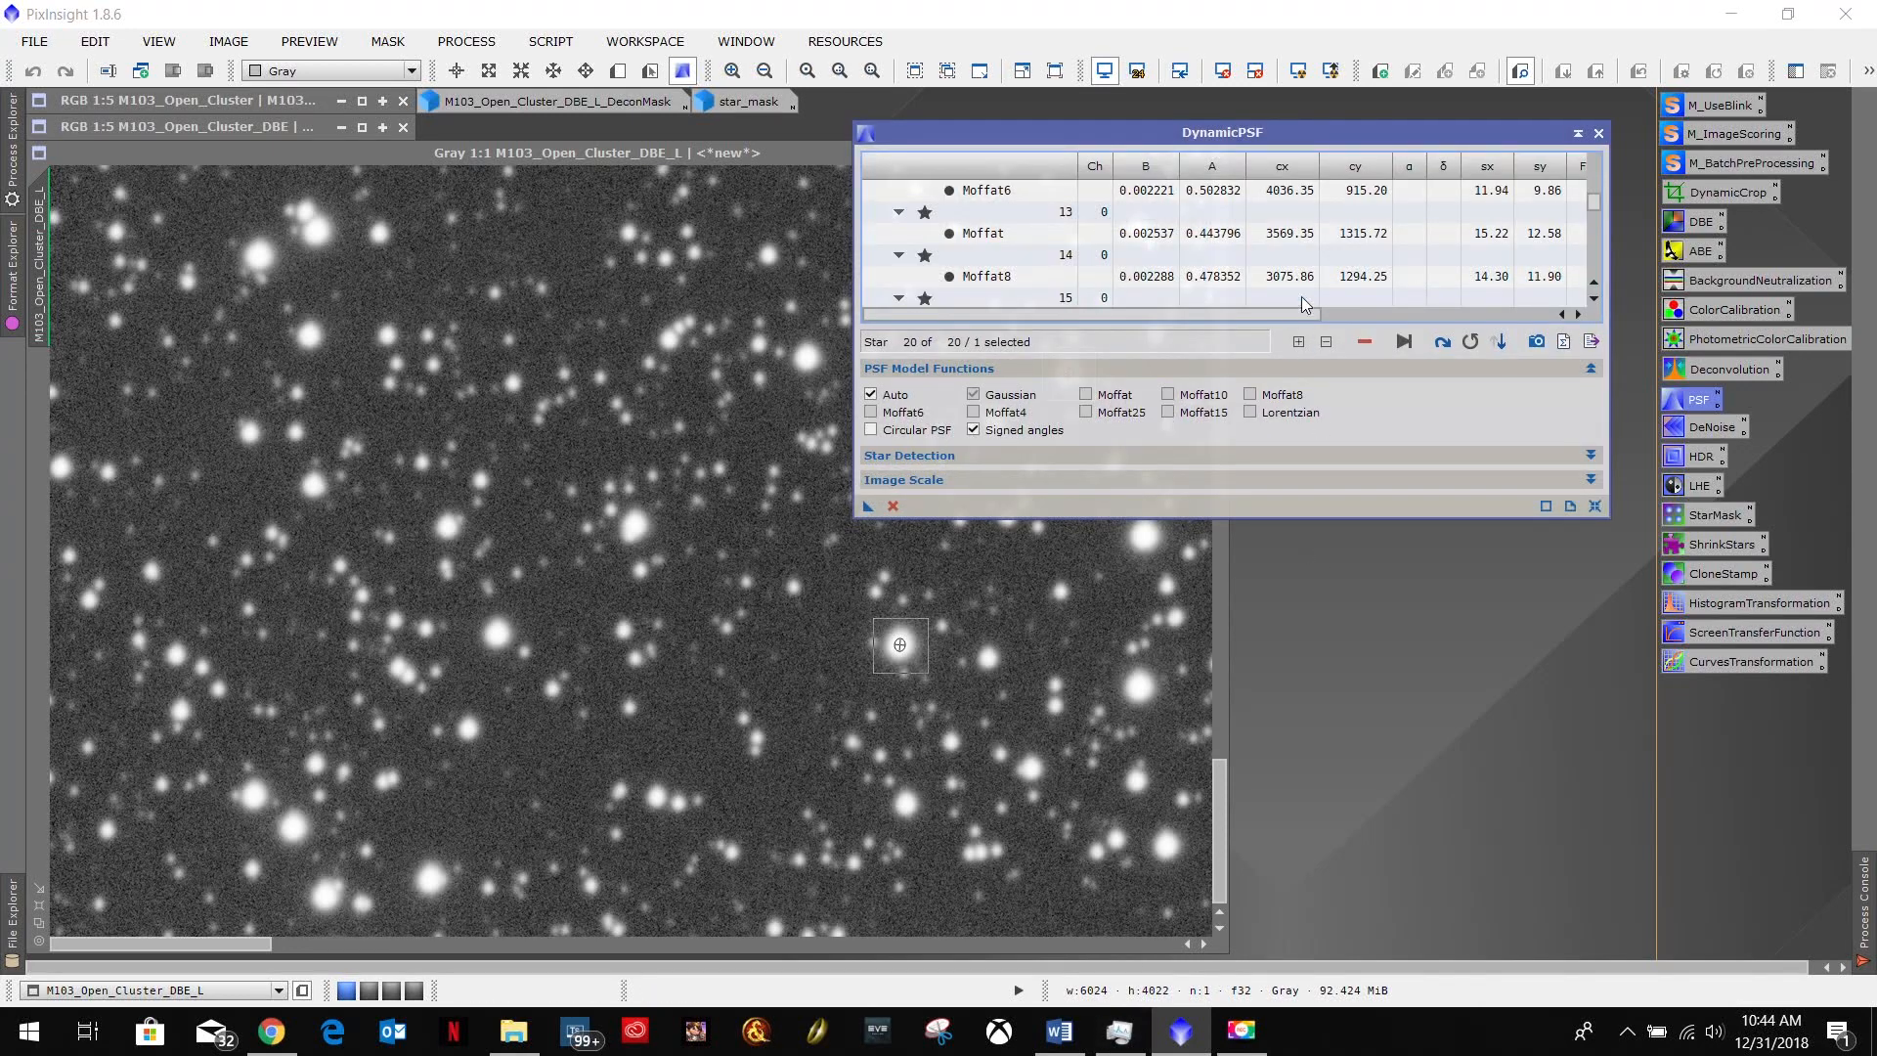
{"action": "left_click_drag", "start_coordinate": [1294, 149], "coordinate": [473, 174]}
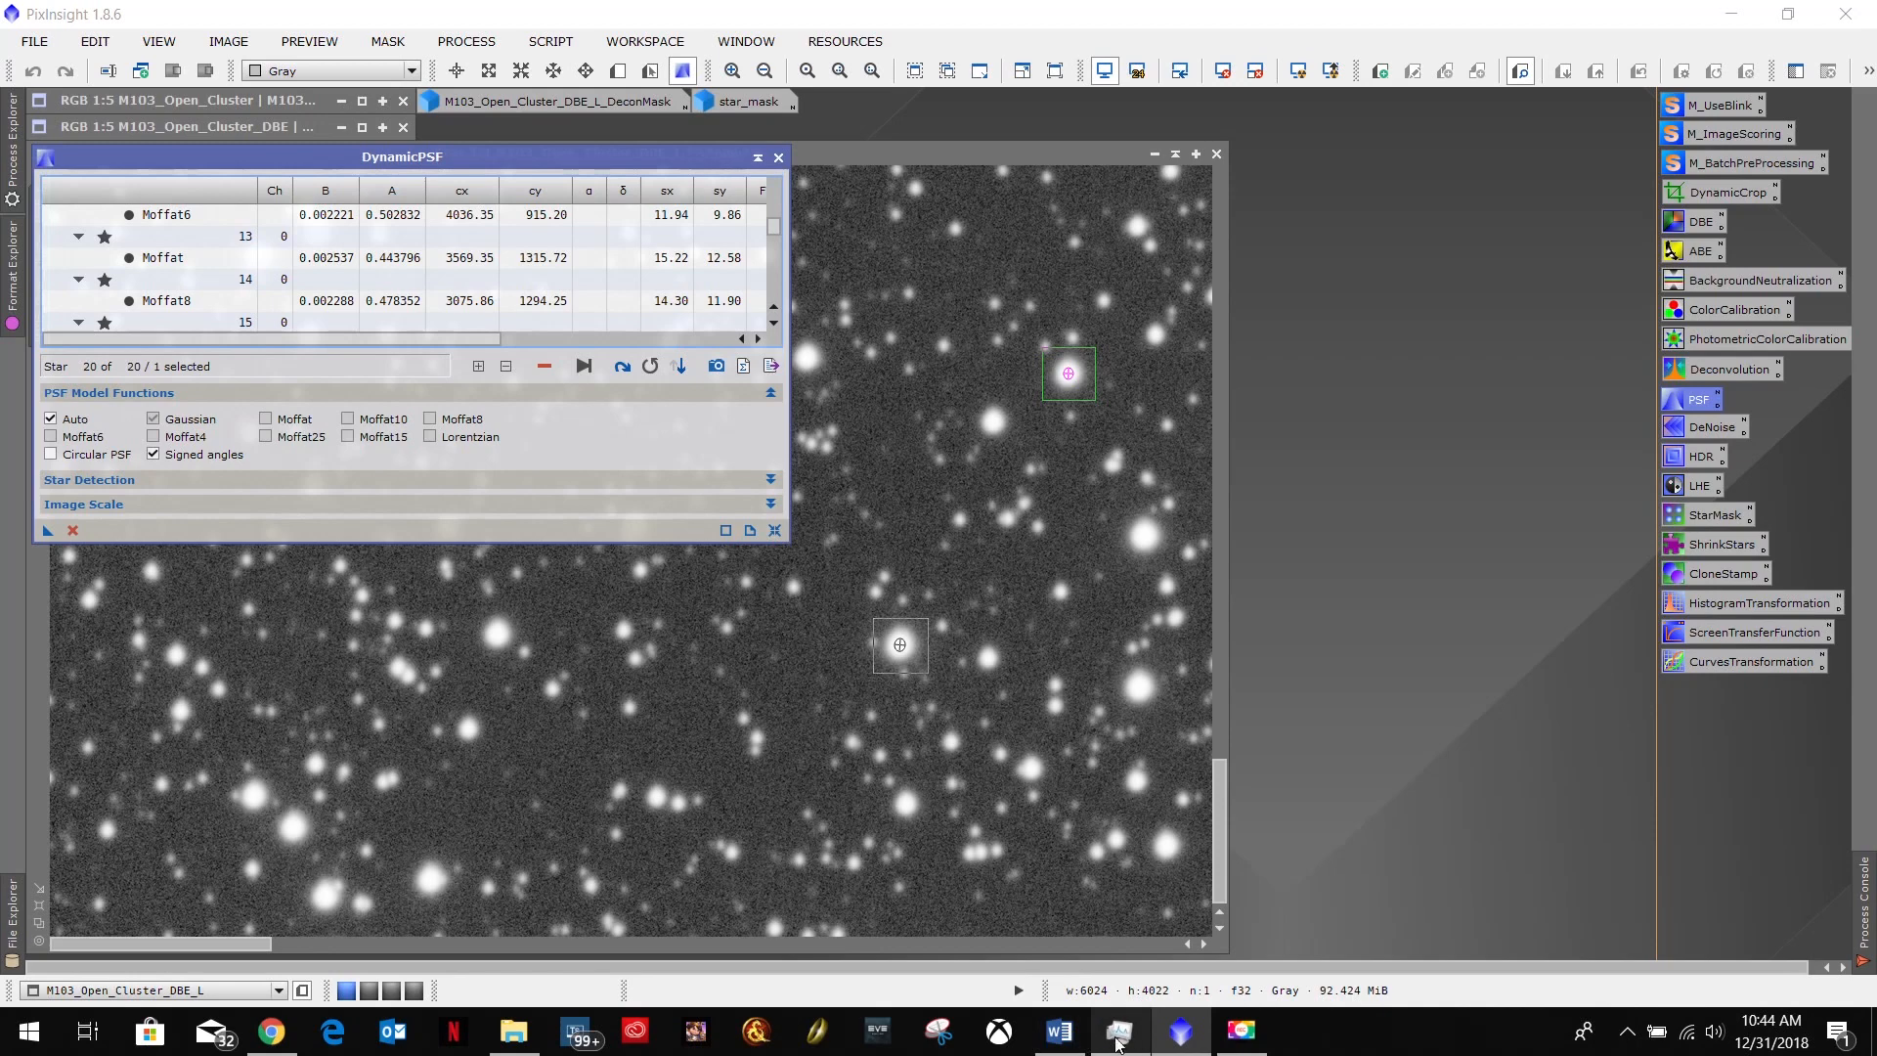
Switch to the Word workflow notes and check how to create the PSF image once the stars are sampled.
{"action": "left_click", "coordinate": [1048, 1041]}
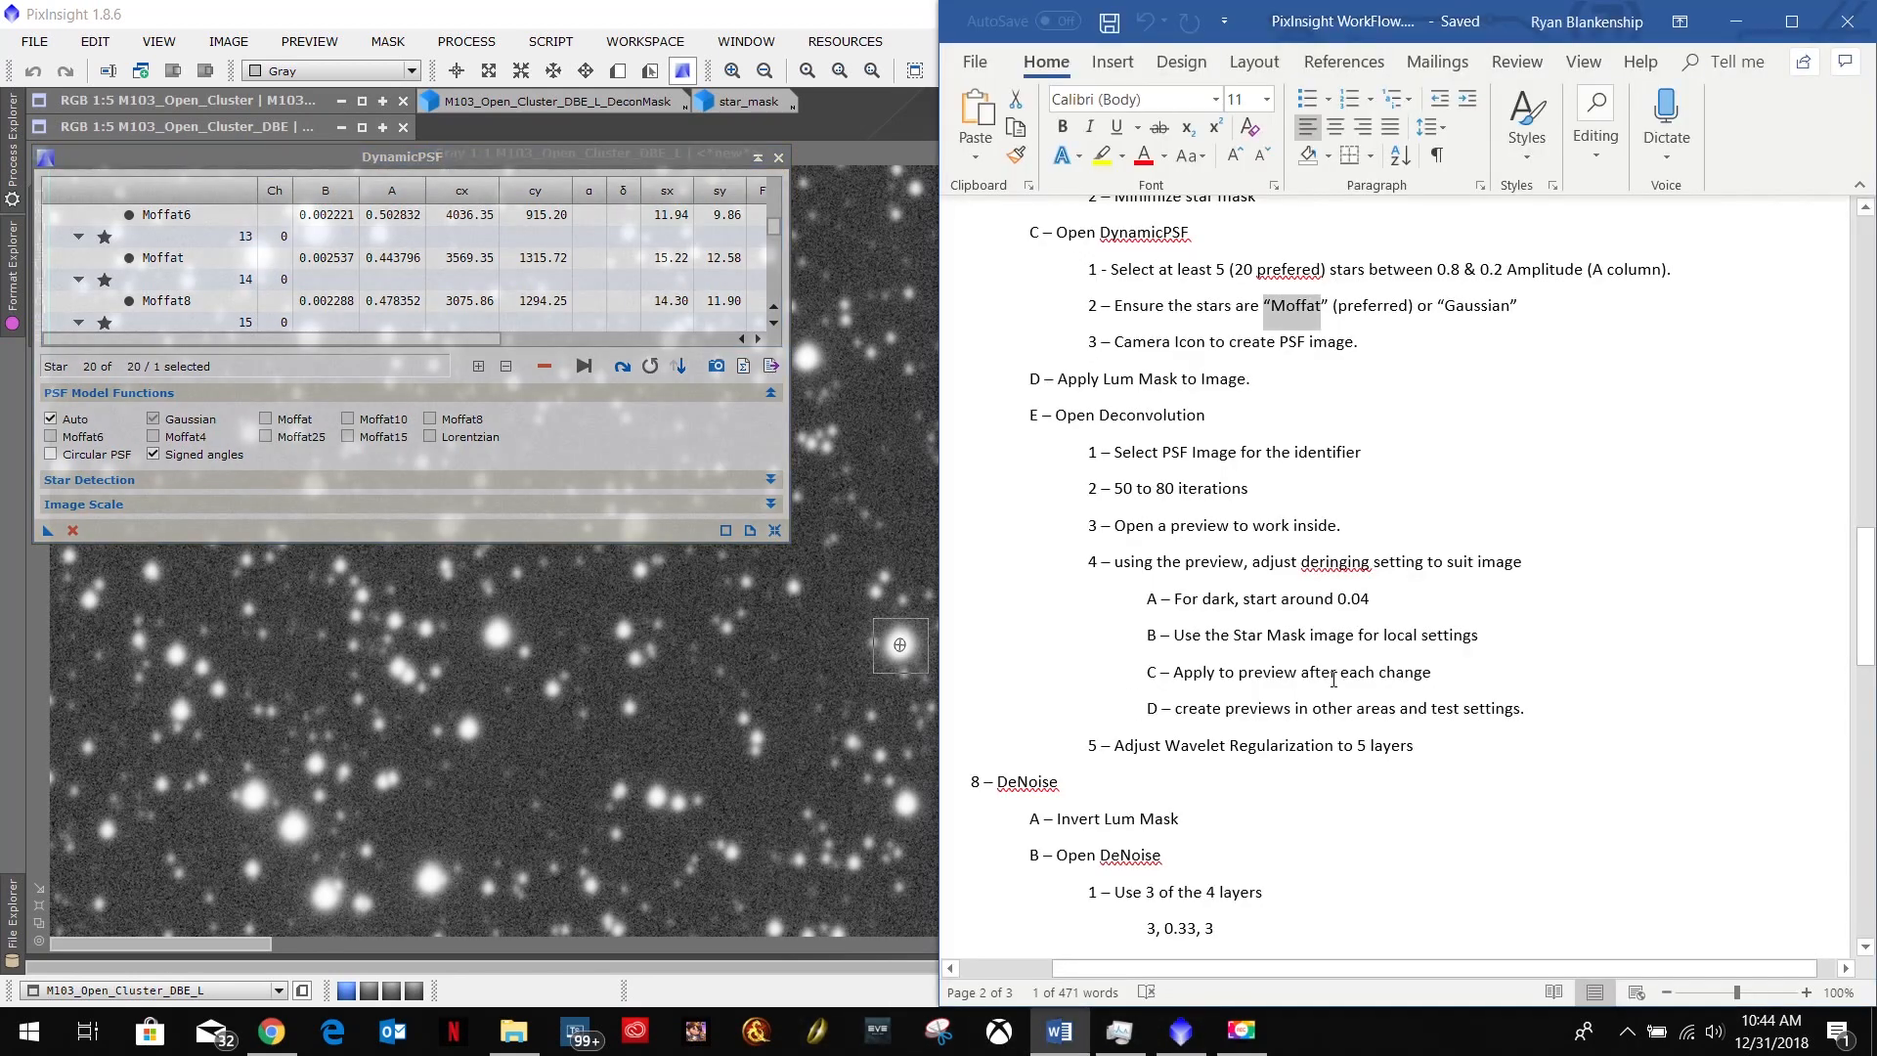
{"action": "left_click_drag", "start_coordinate": [1410, 335], "coordinate": [1114, 305]}
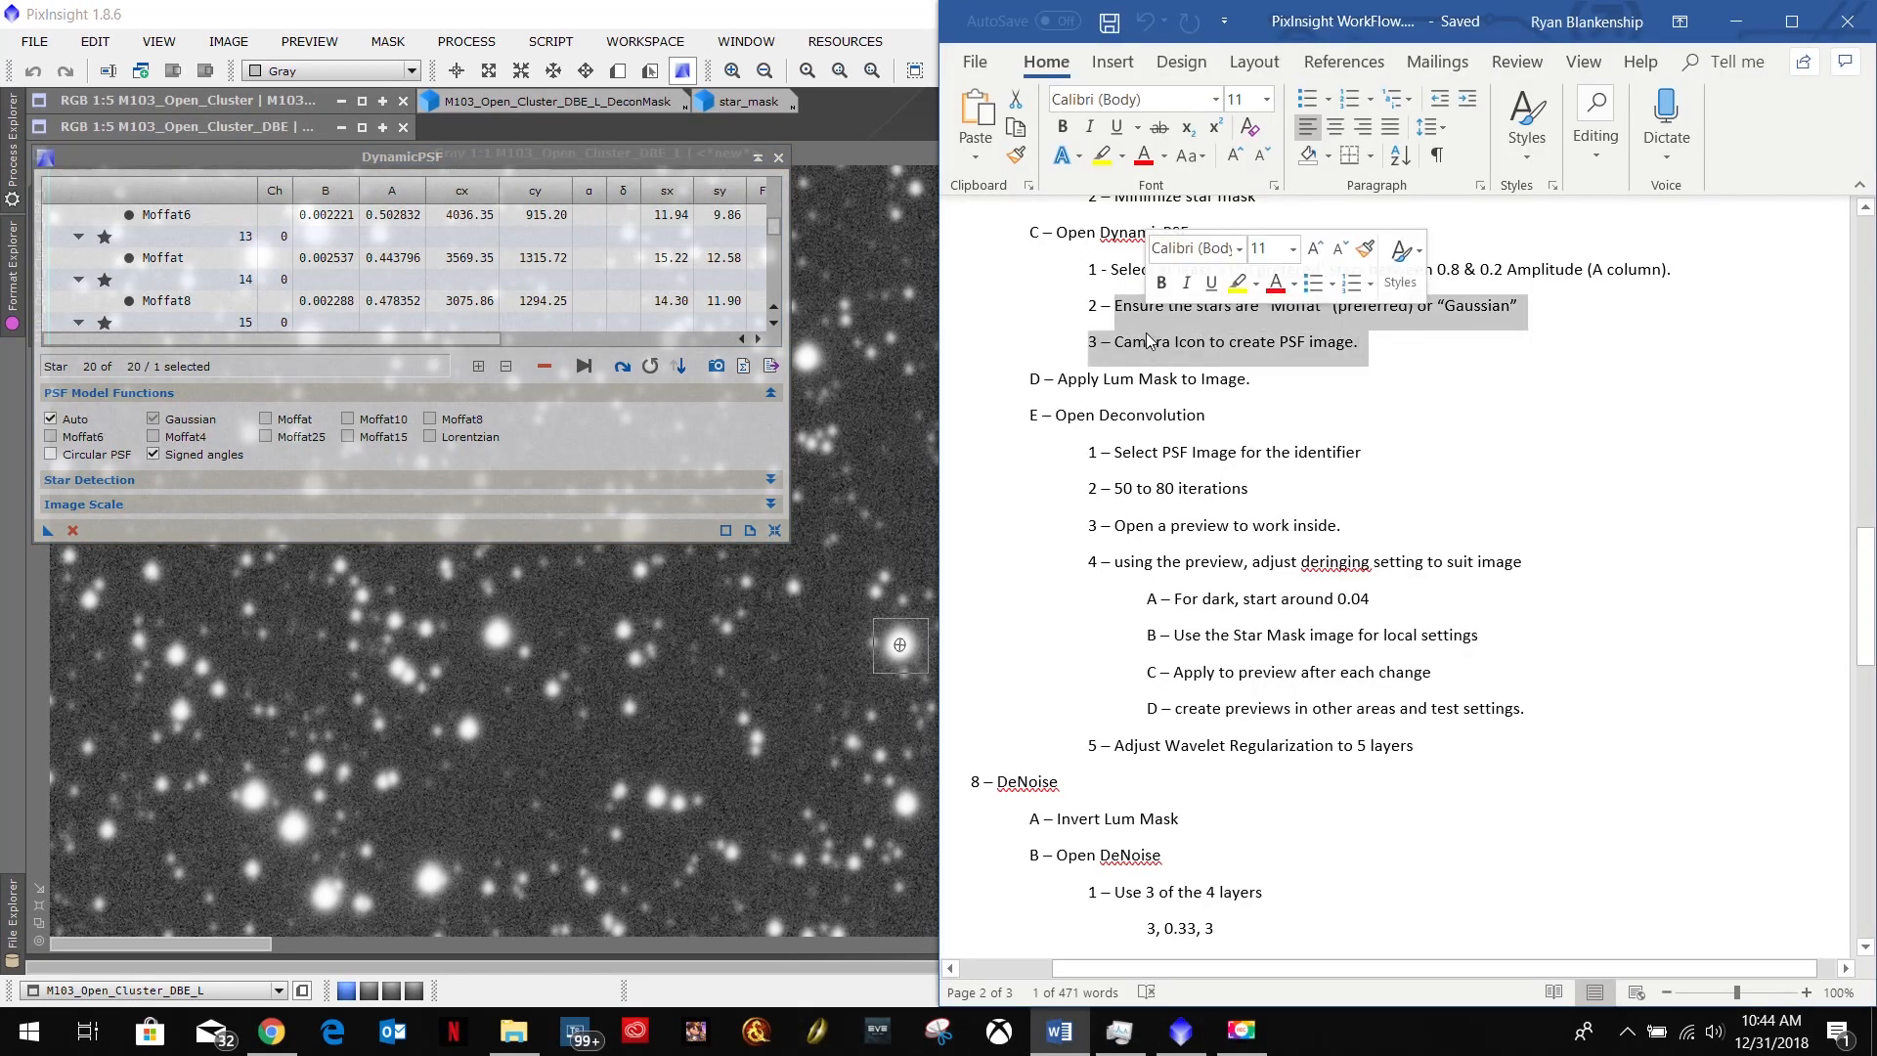
{"action": "left_click_drag", "start_coordinate": [1361, 341], "coordinate": [1122, 336]}
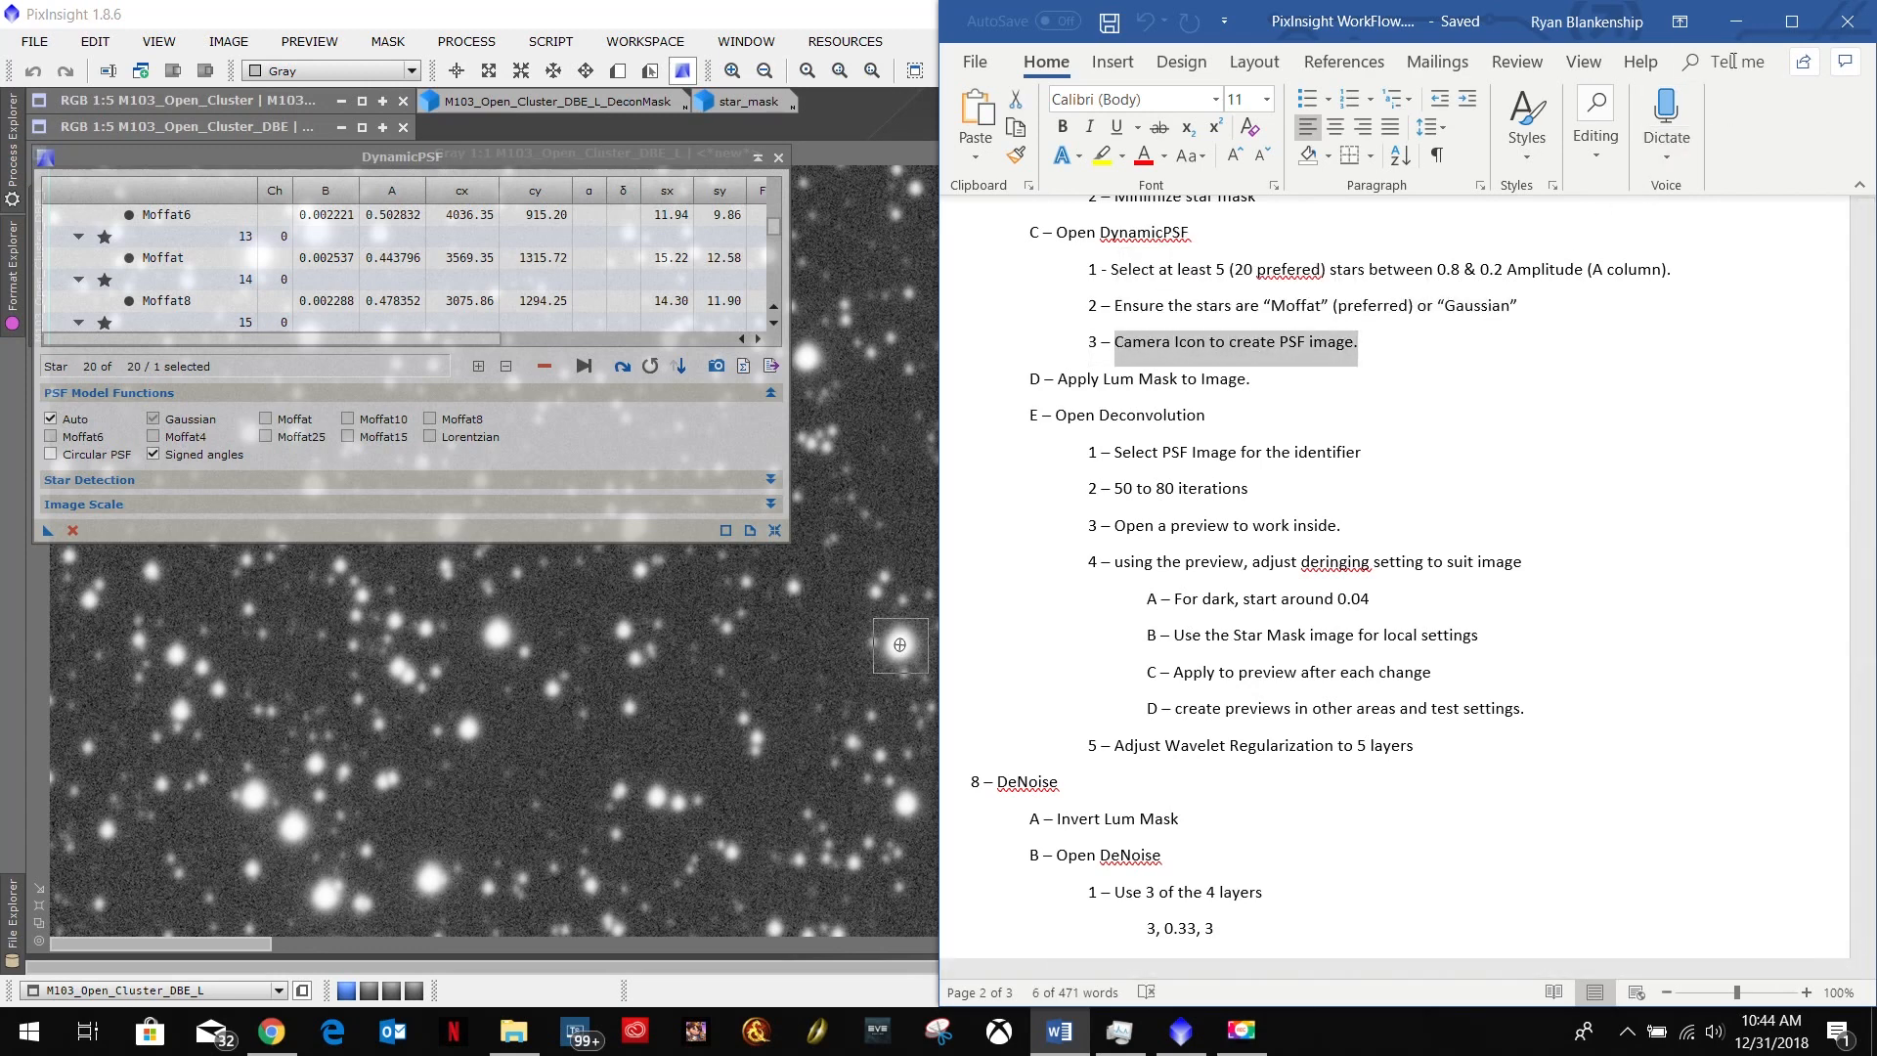
{"action": "left_click", "coordinate": [1736, 21]}
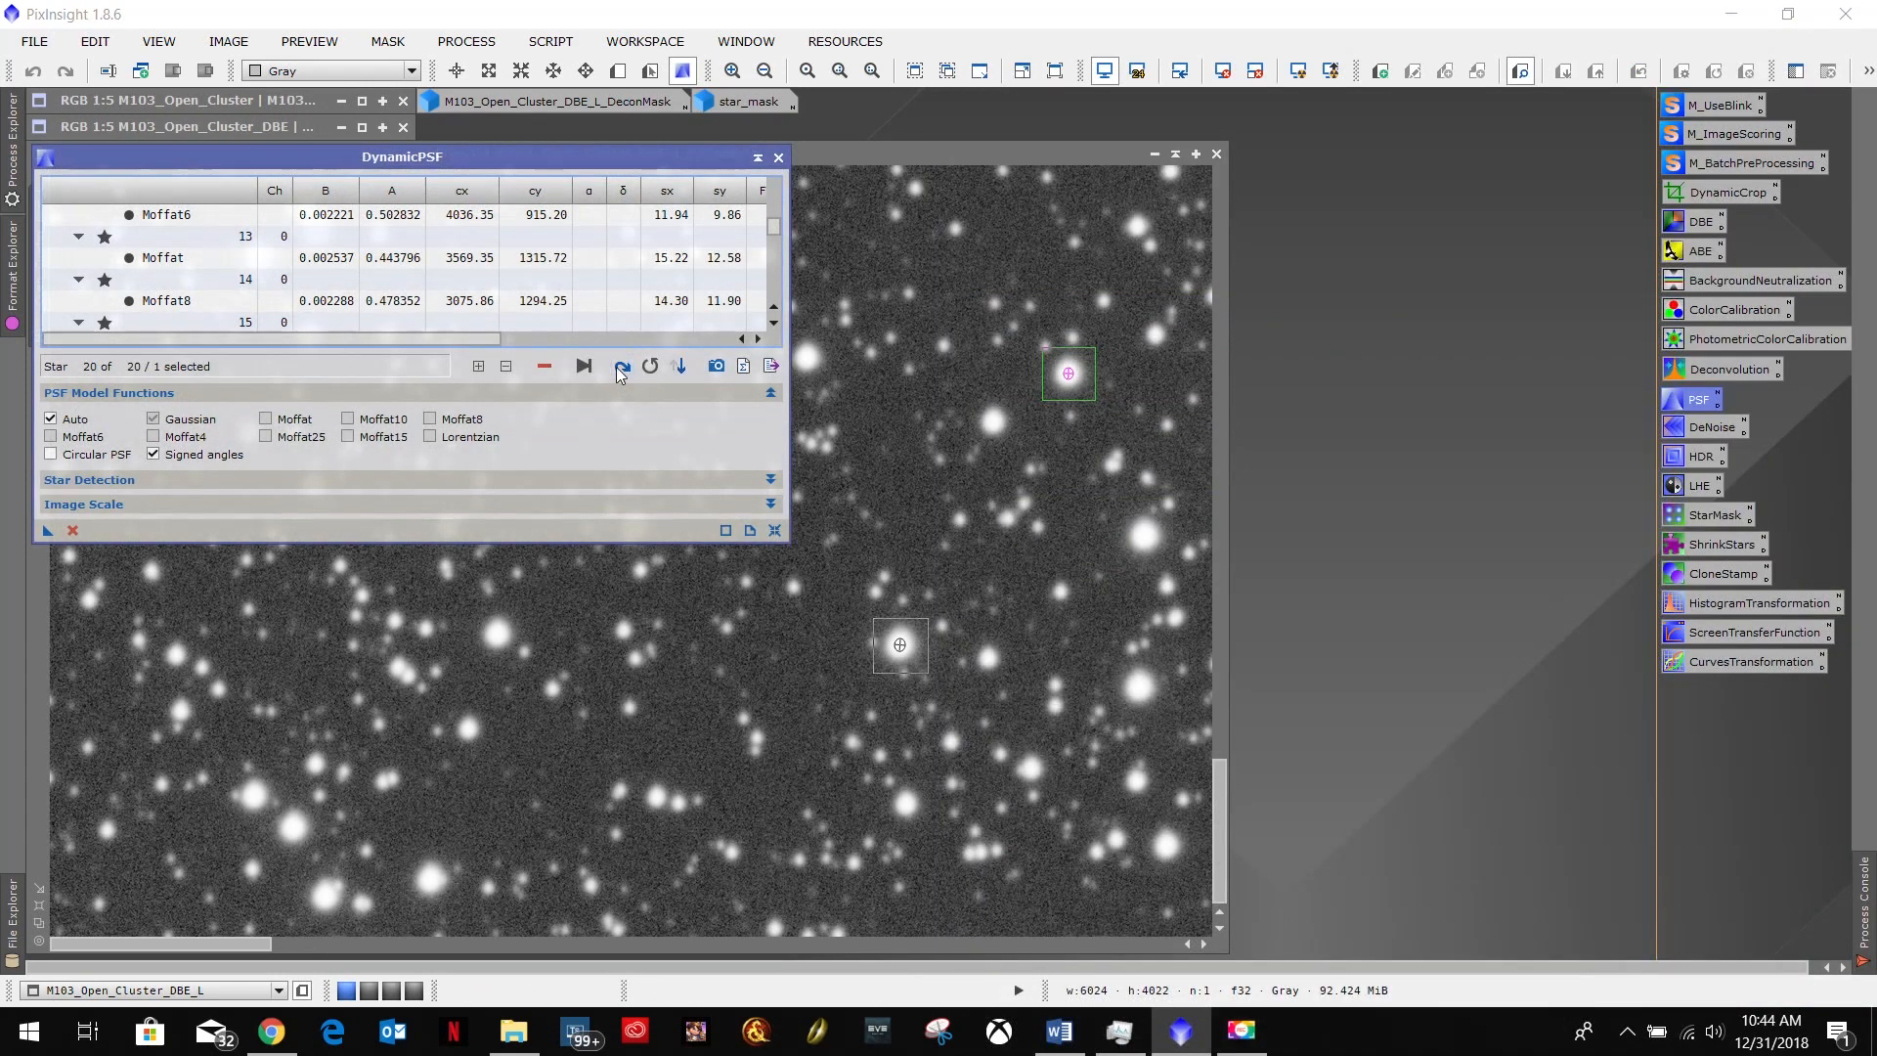
Generate a PSF image from the single selected star, and another from all 20 sampled stars.
{"action": "left_click", "coordinate": [717, 366]}
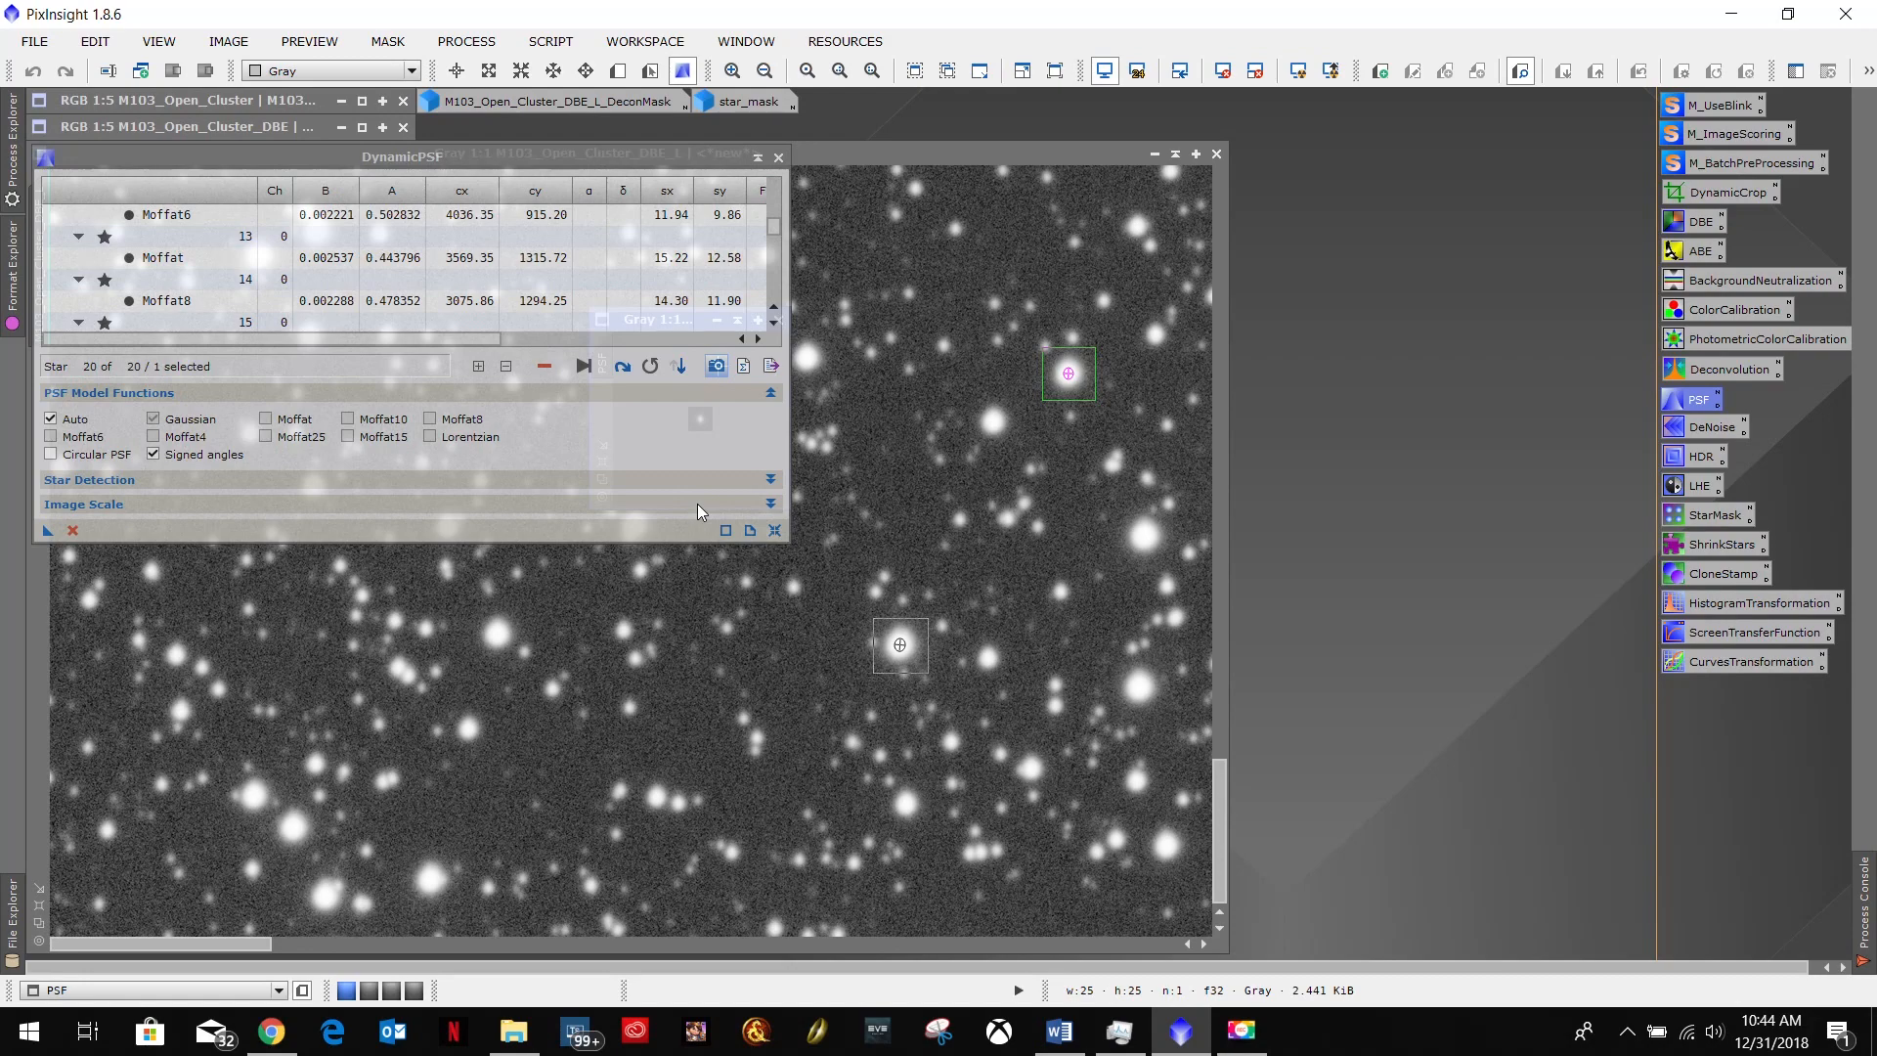
{"action": "left_click", "coordinate": [696, 502]}
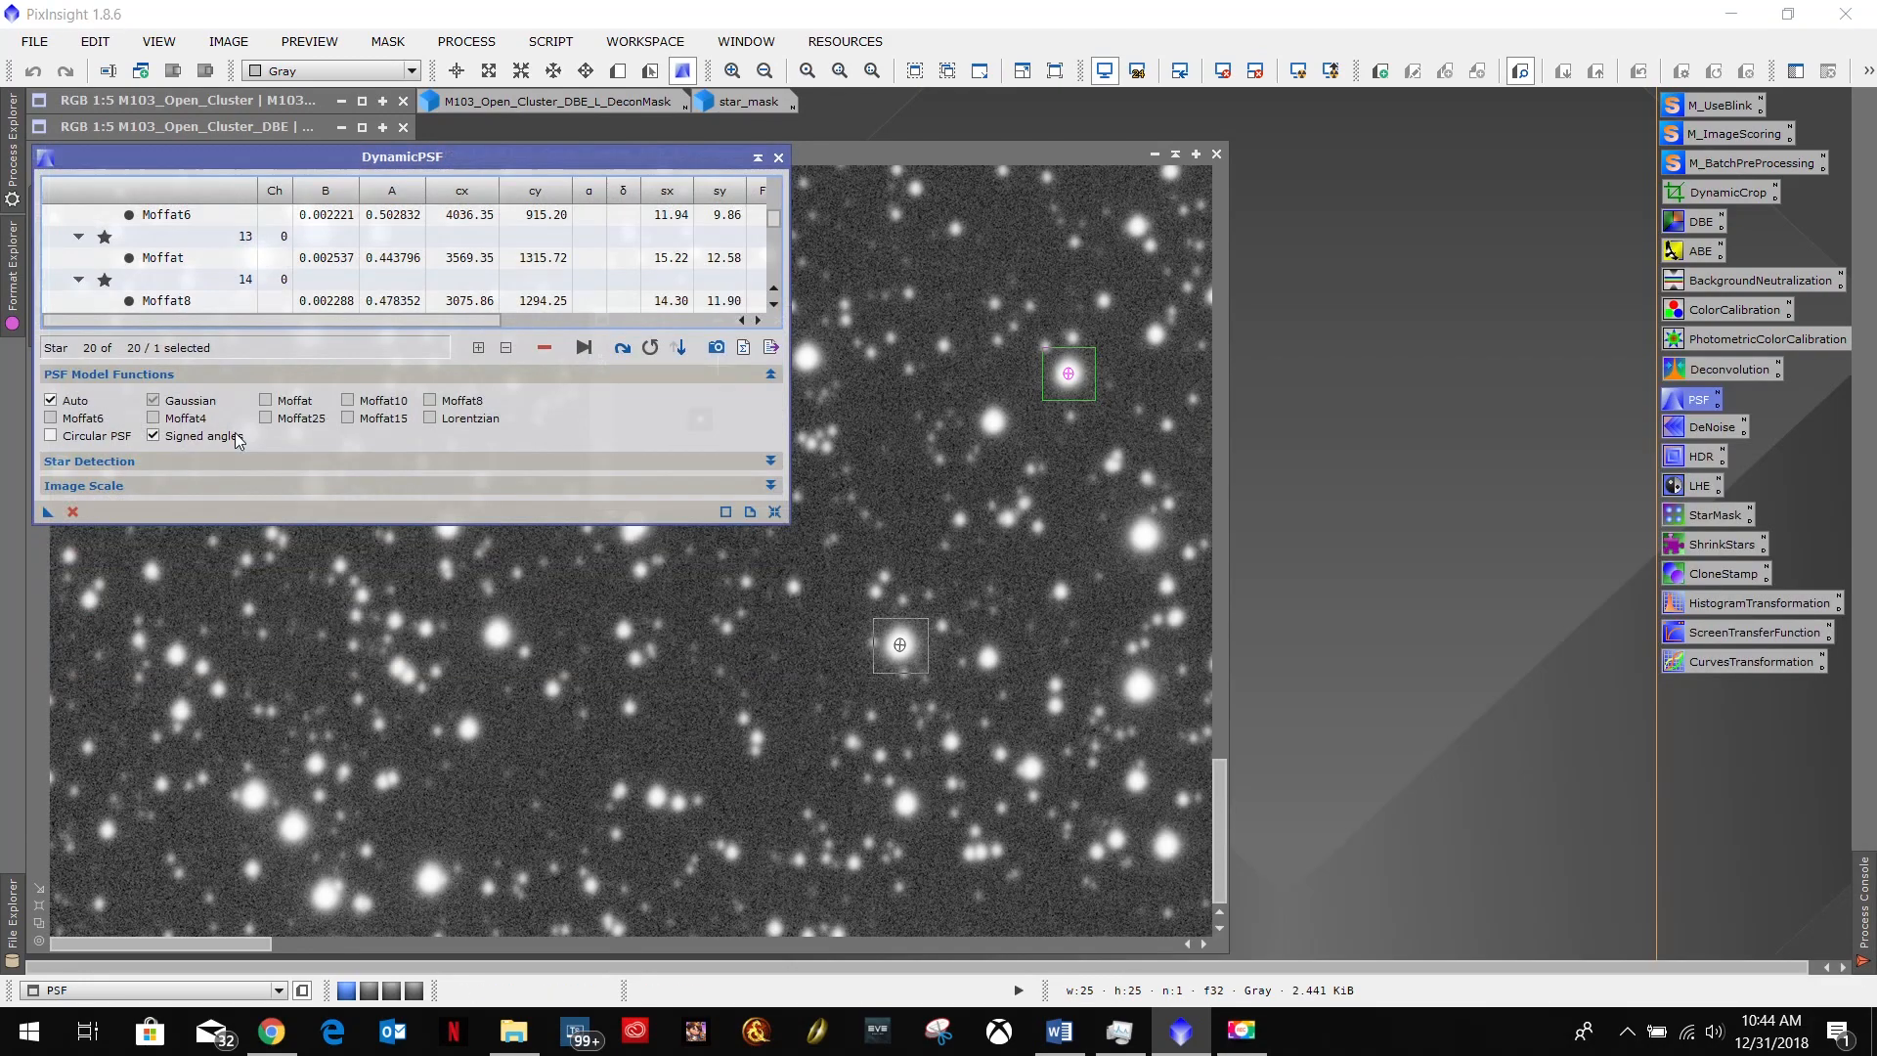
{"action": "scroll", "coordinate": [188, 301], "scroll_direction": "up", "scroll_amount": 4}
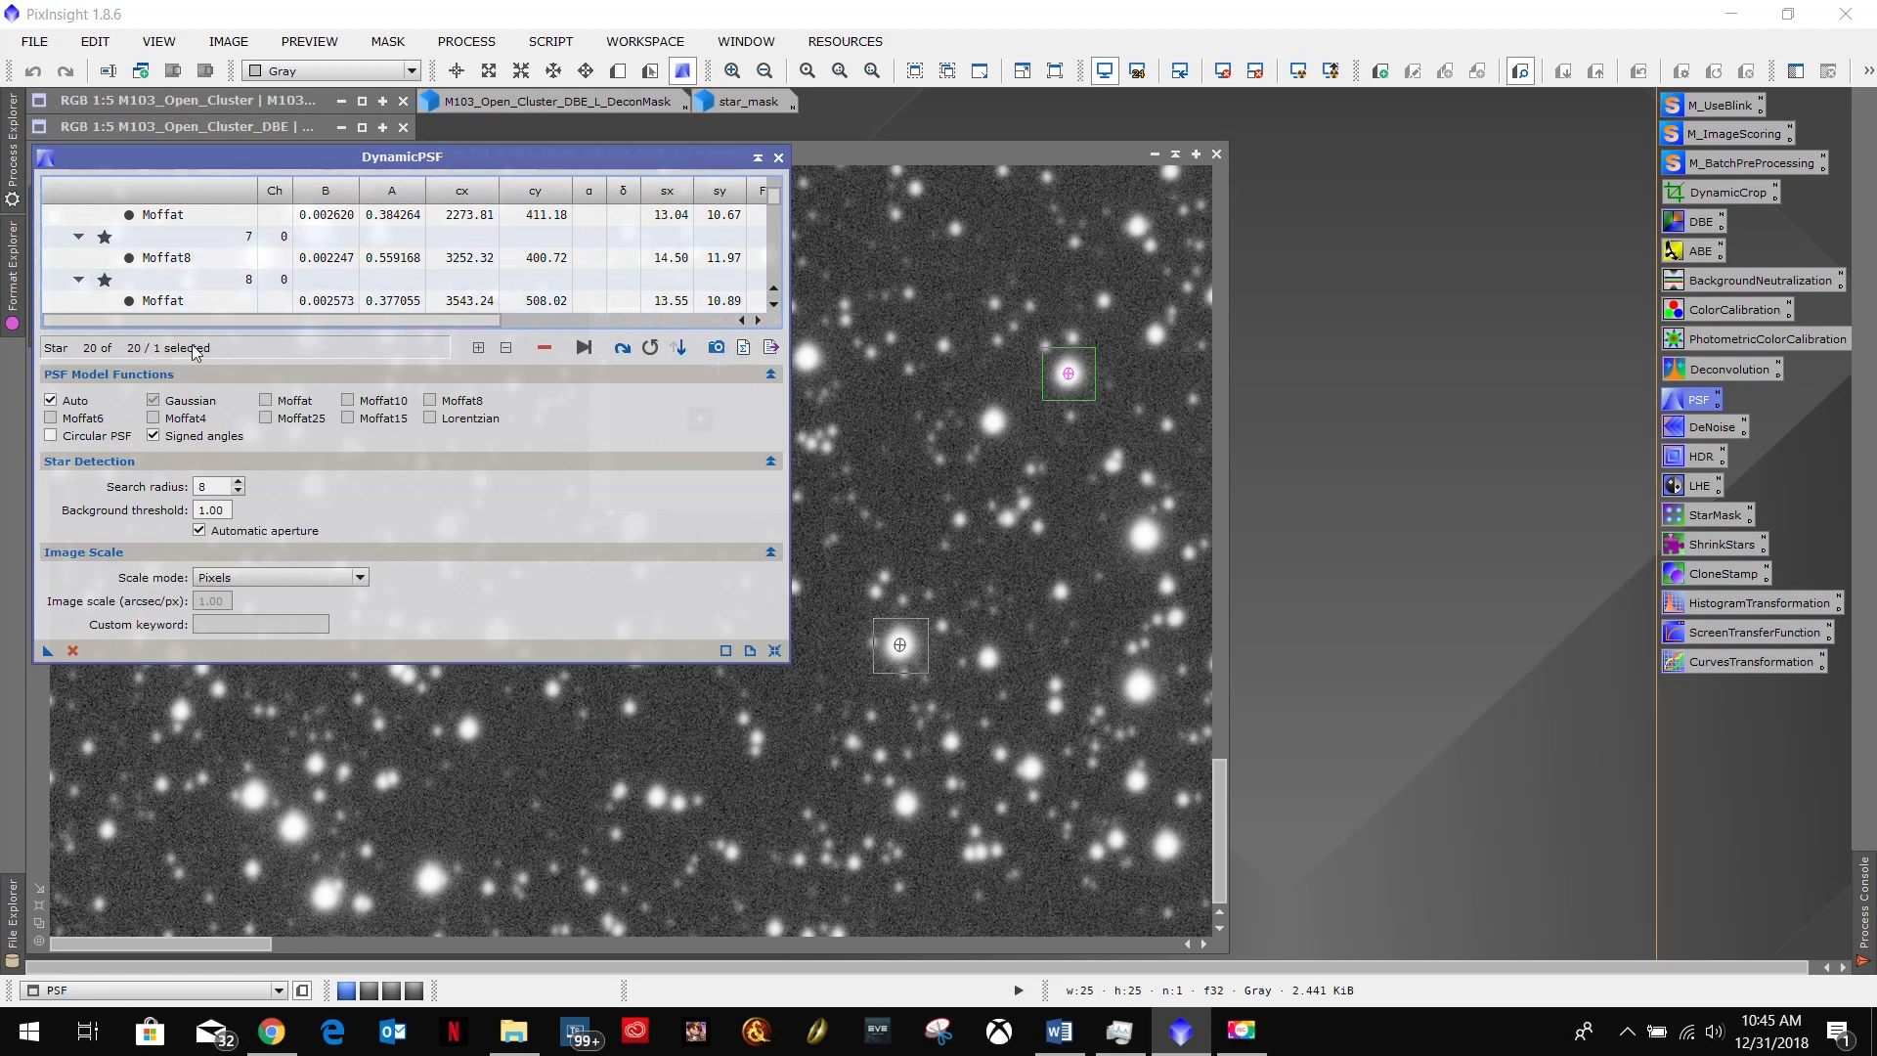
{"action": "left_click", "coordinate": [347, 301]}
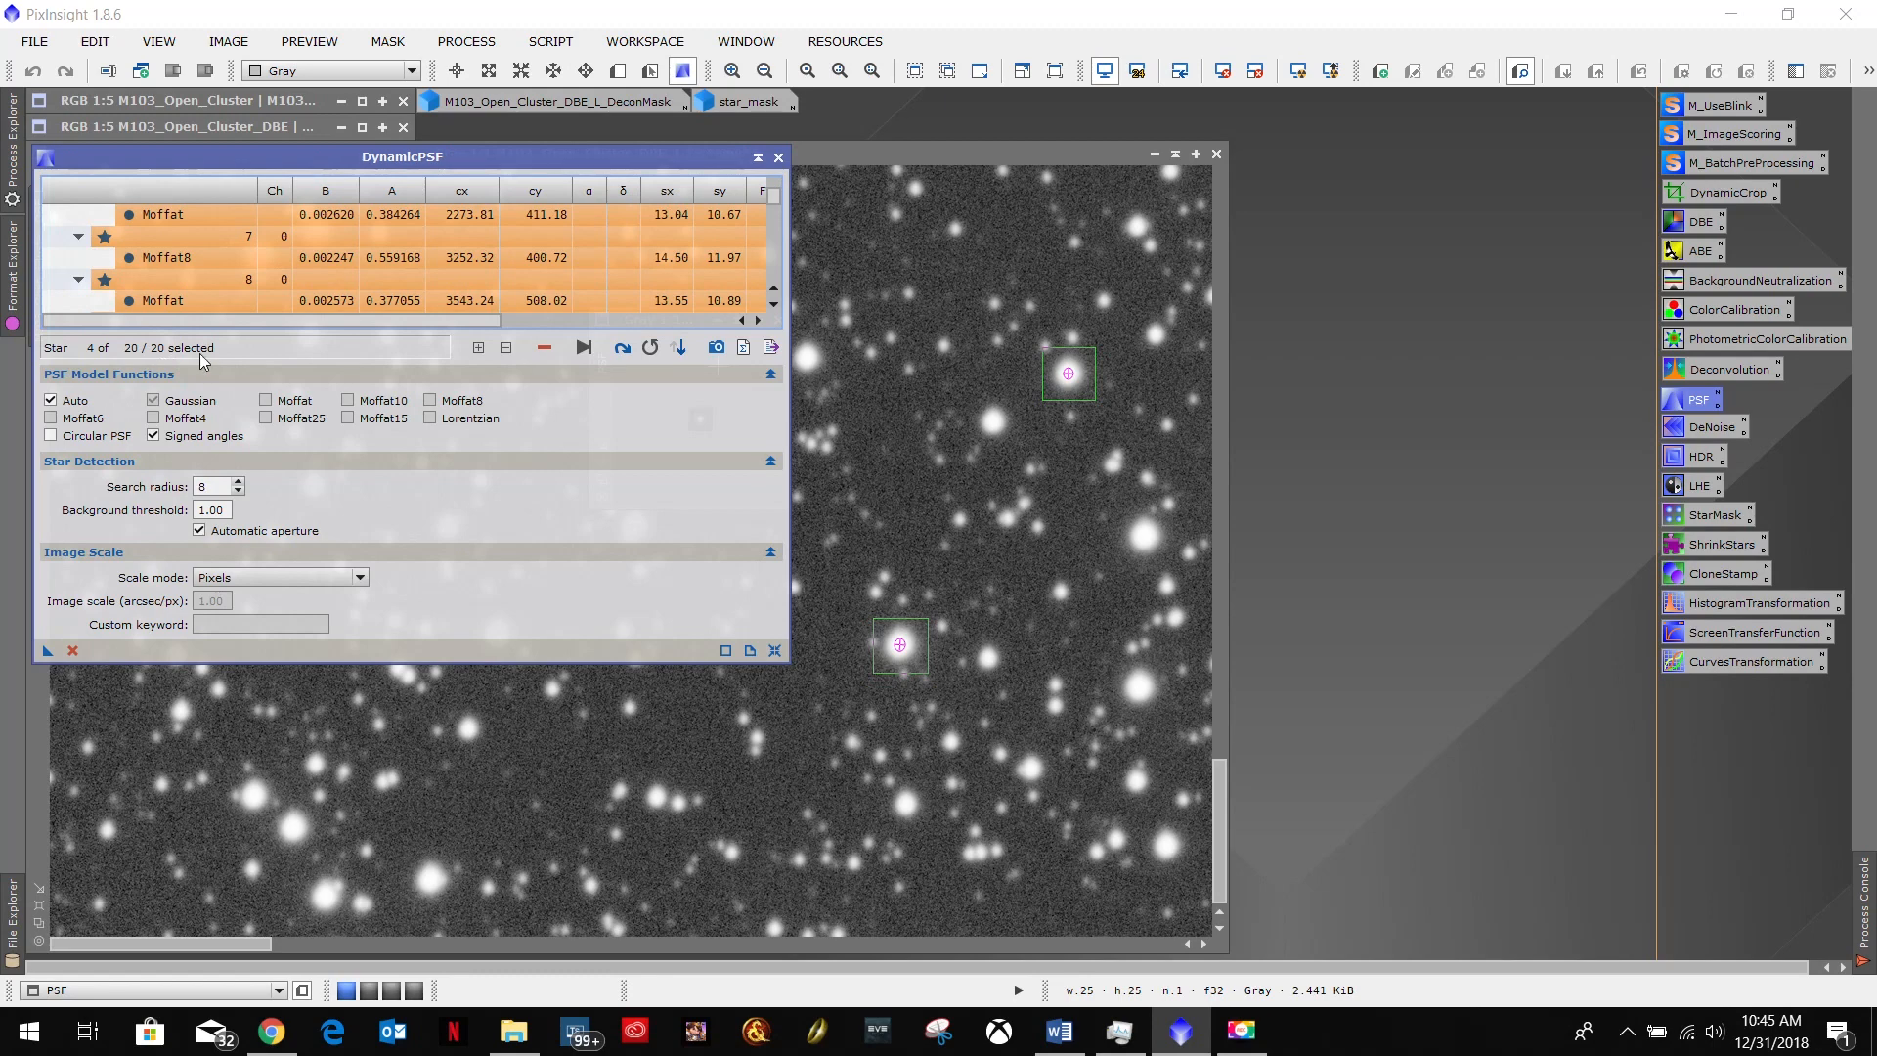
{"action": "left_click", "coordinate": [718, 349]}
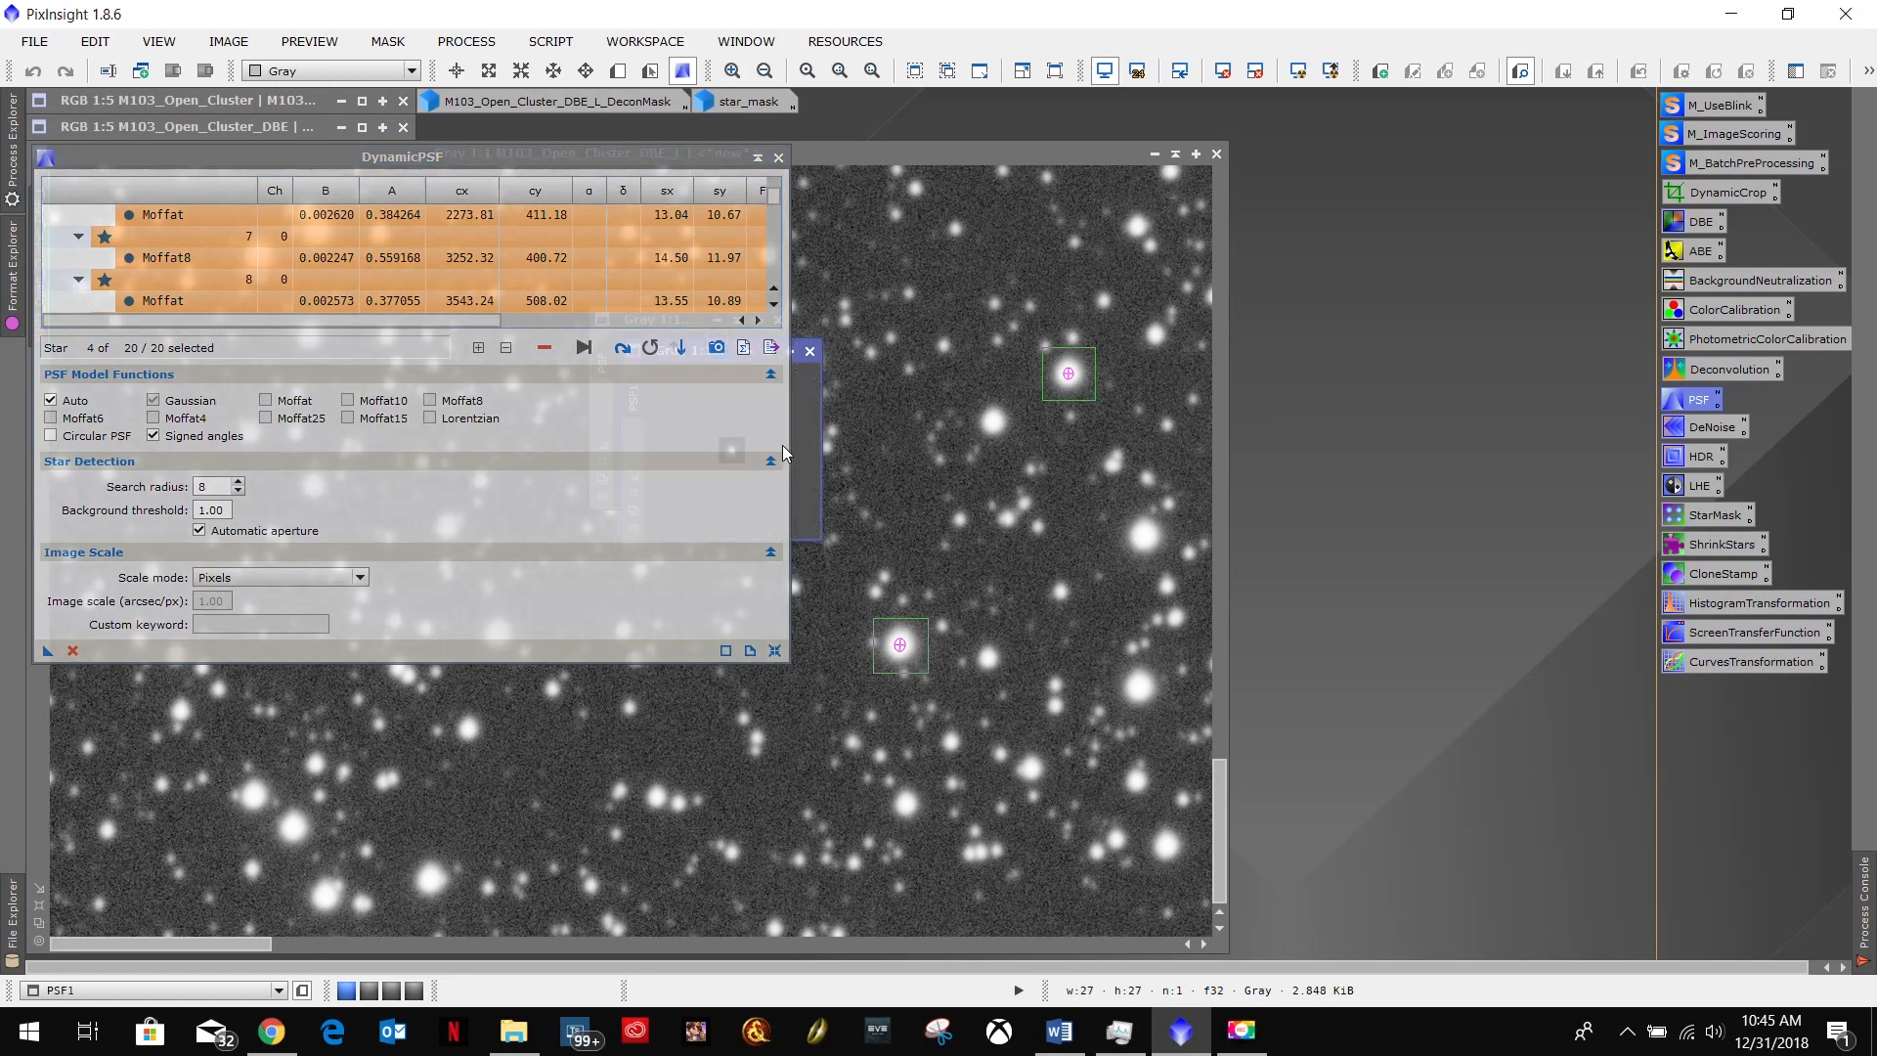
Compare the single-star and 20-star PSF images side by side, magnified to 7:1 and 6:1.
{"action": "left_click_drag", "start_coordinate": [537, 160], "coordinate": [1523, 114]}
{"action": "left_click_drag", "start_coordinate": [717, 362], "coordinate": [482, 331]}
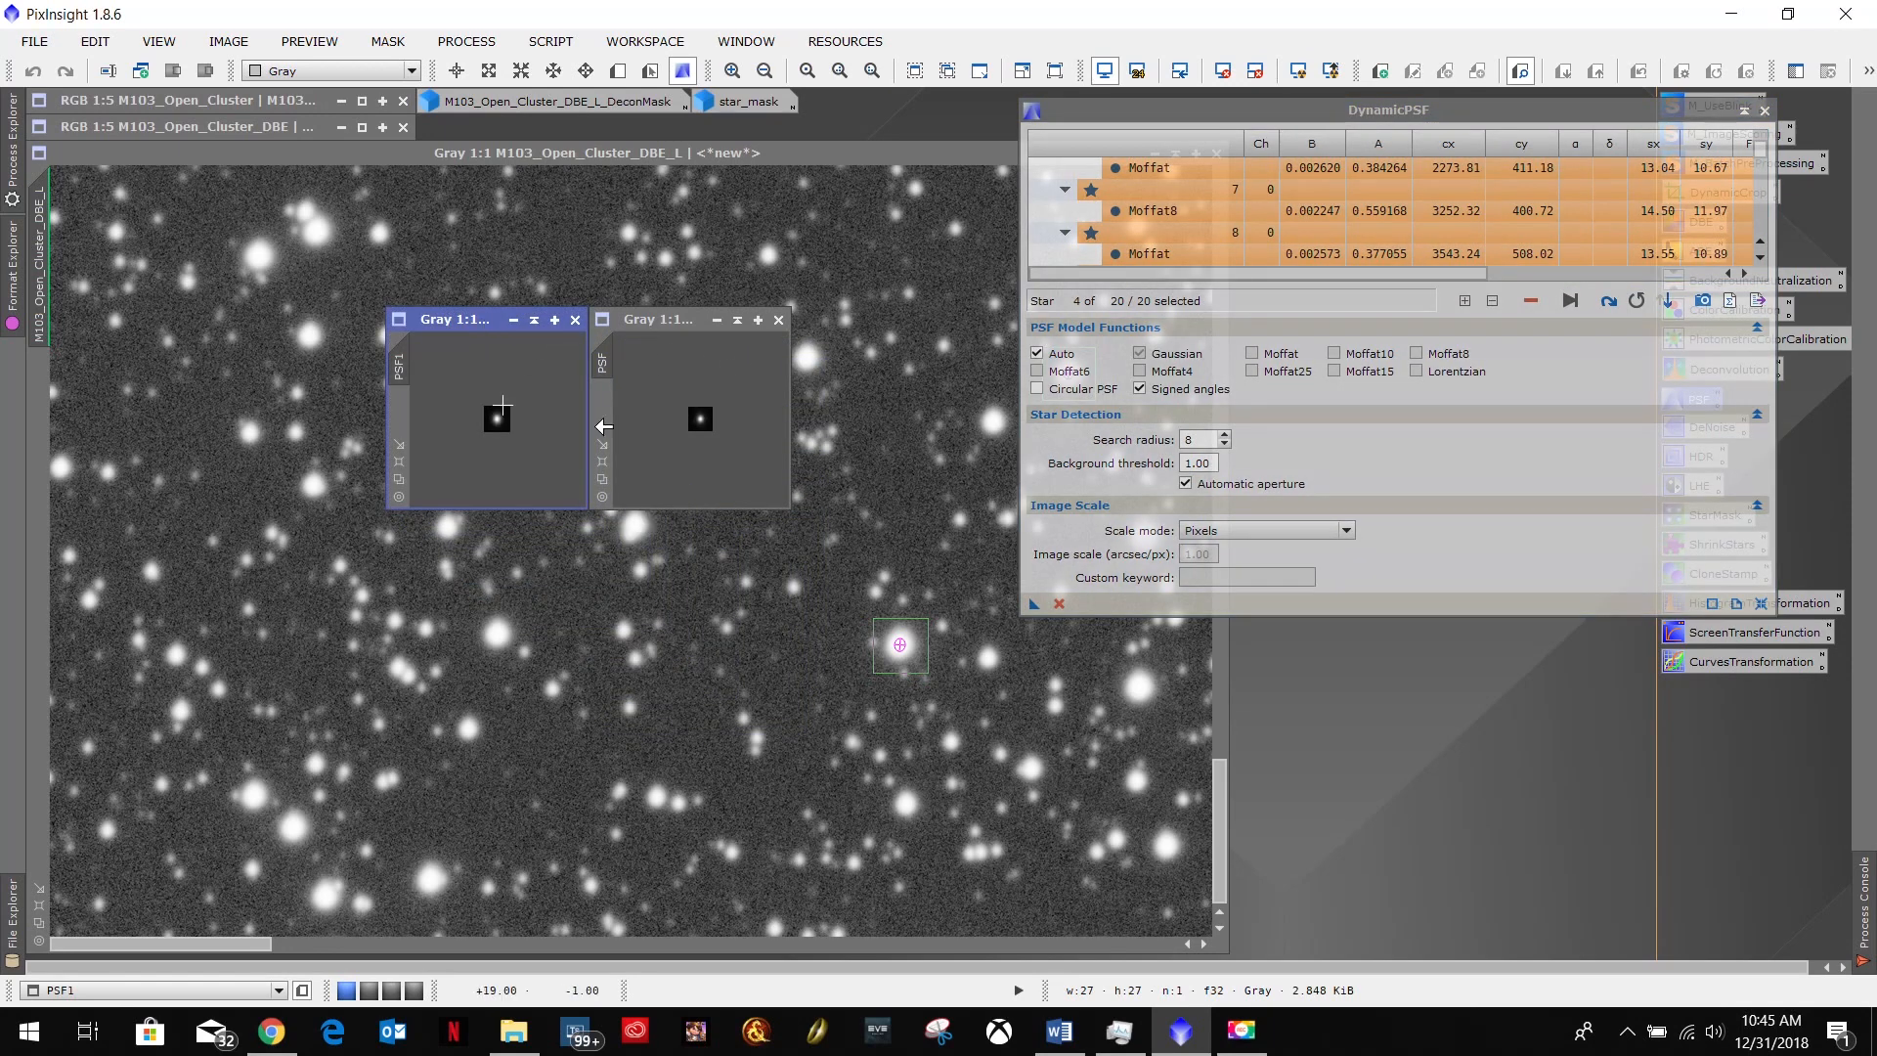
{"action": "scroll", "coordinate": [670, 426], "scroll_direction": "up", "scroll_amount": 5}
{"action": "scroll", "coordinate": [671, 427], "scroll_direction": "up", "scroll_amount": 2}
{"action": "scroll", "coordinate": [671, 426], "scroll_direction": "down", "scroll_amount": 1}
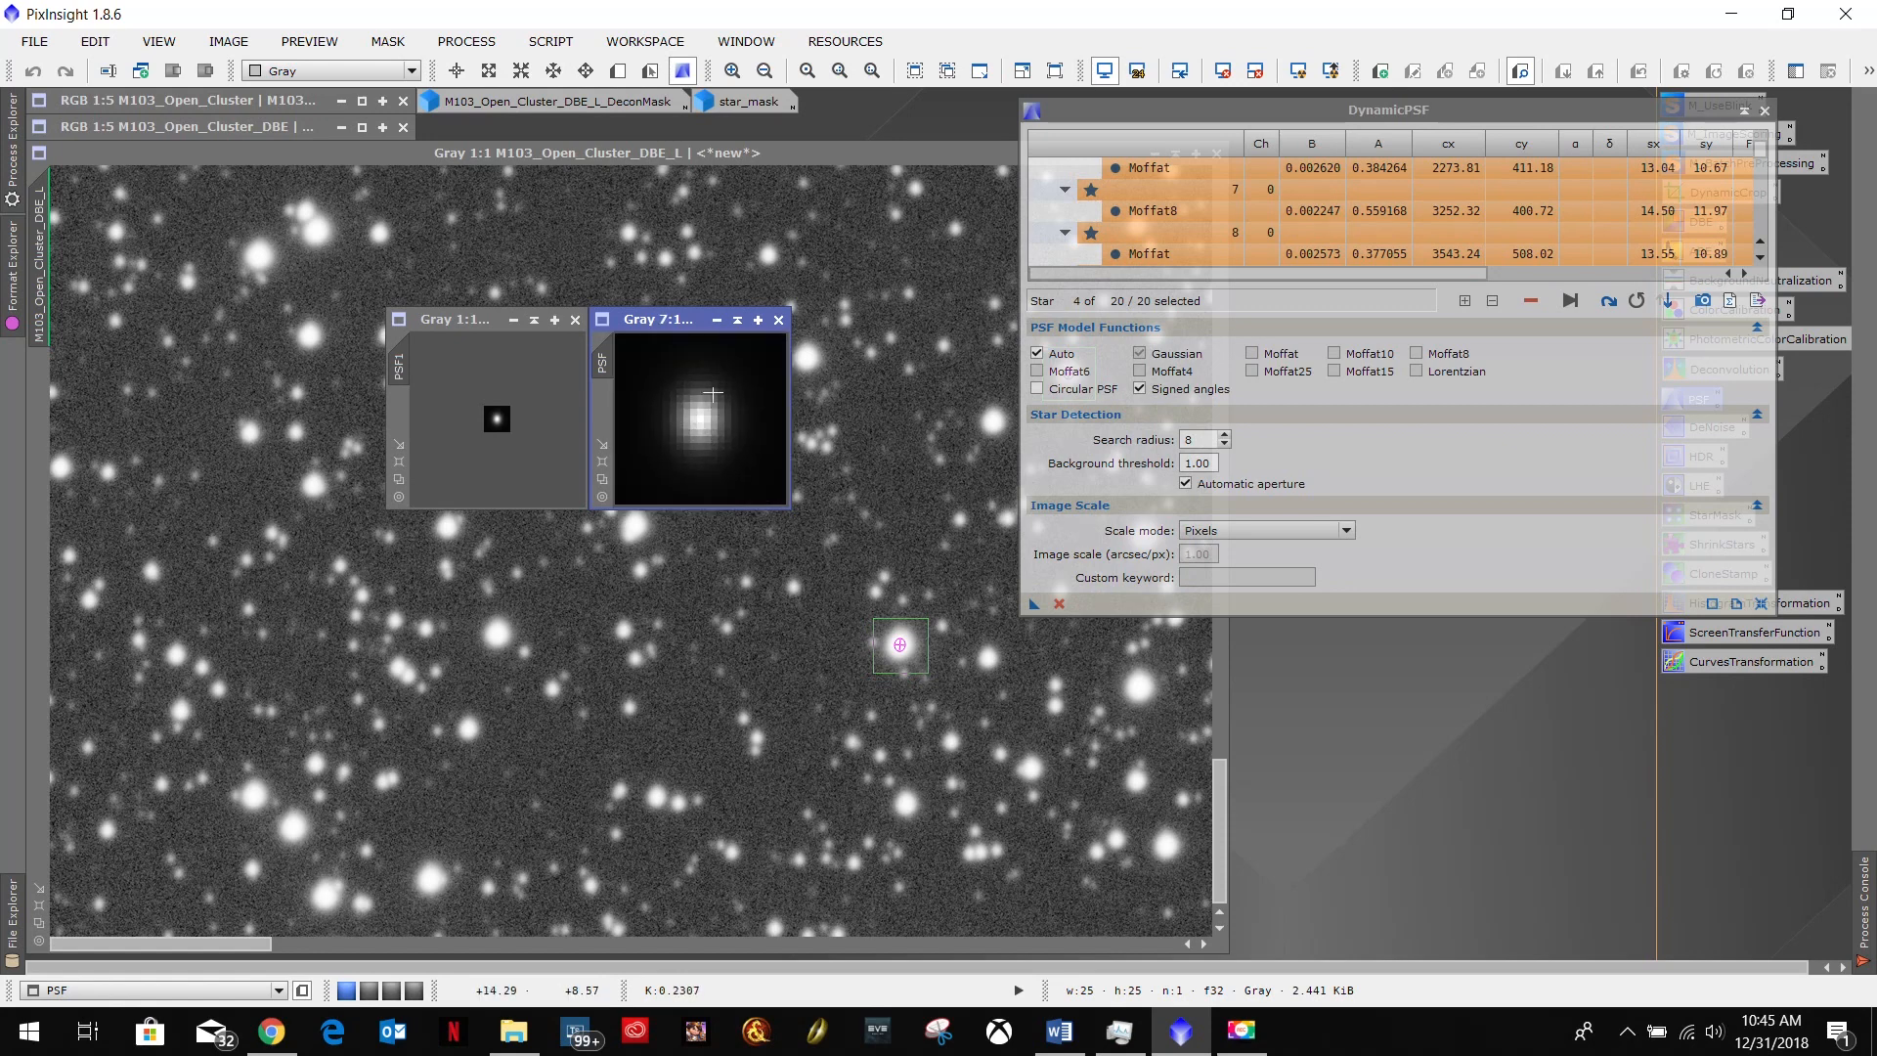
{"action": "left_click", "coordinate": [492, 329]}
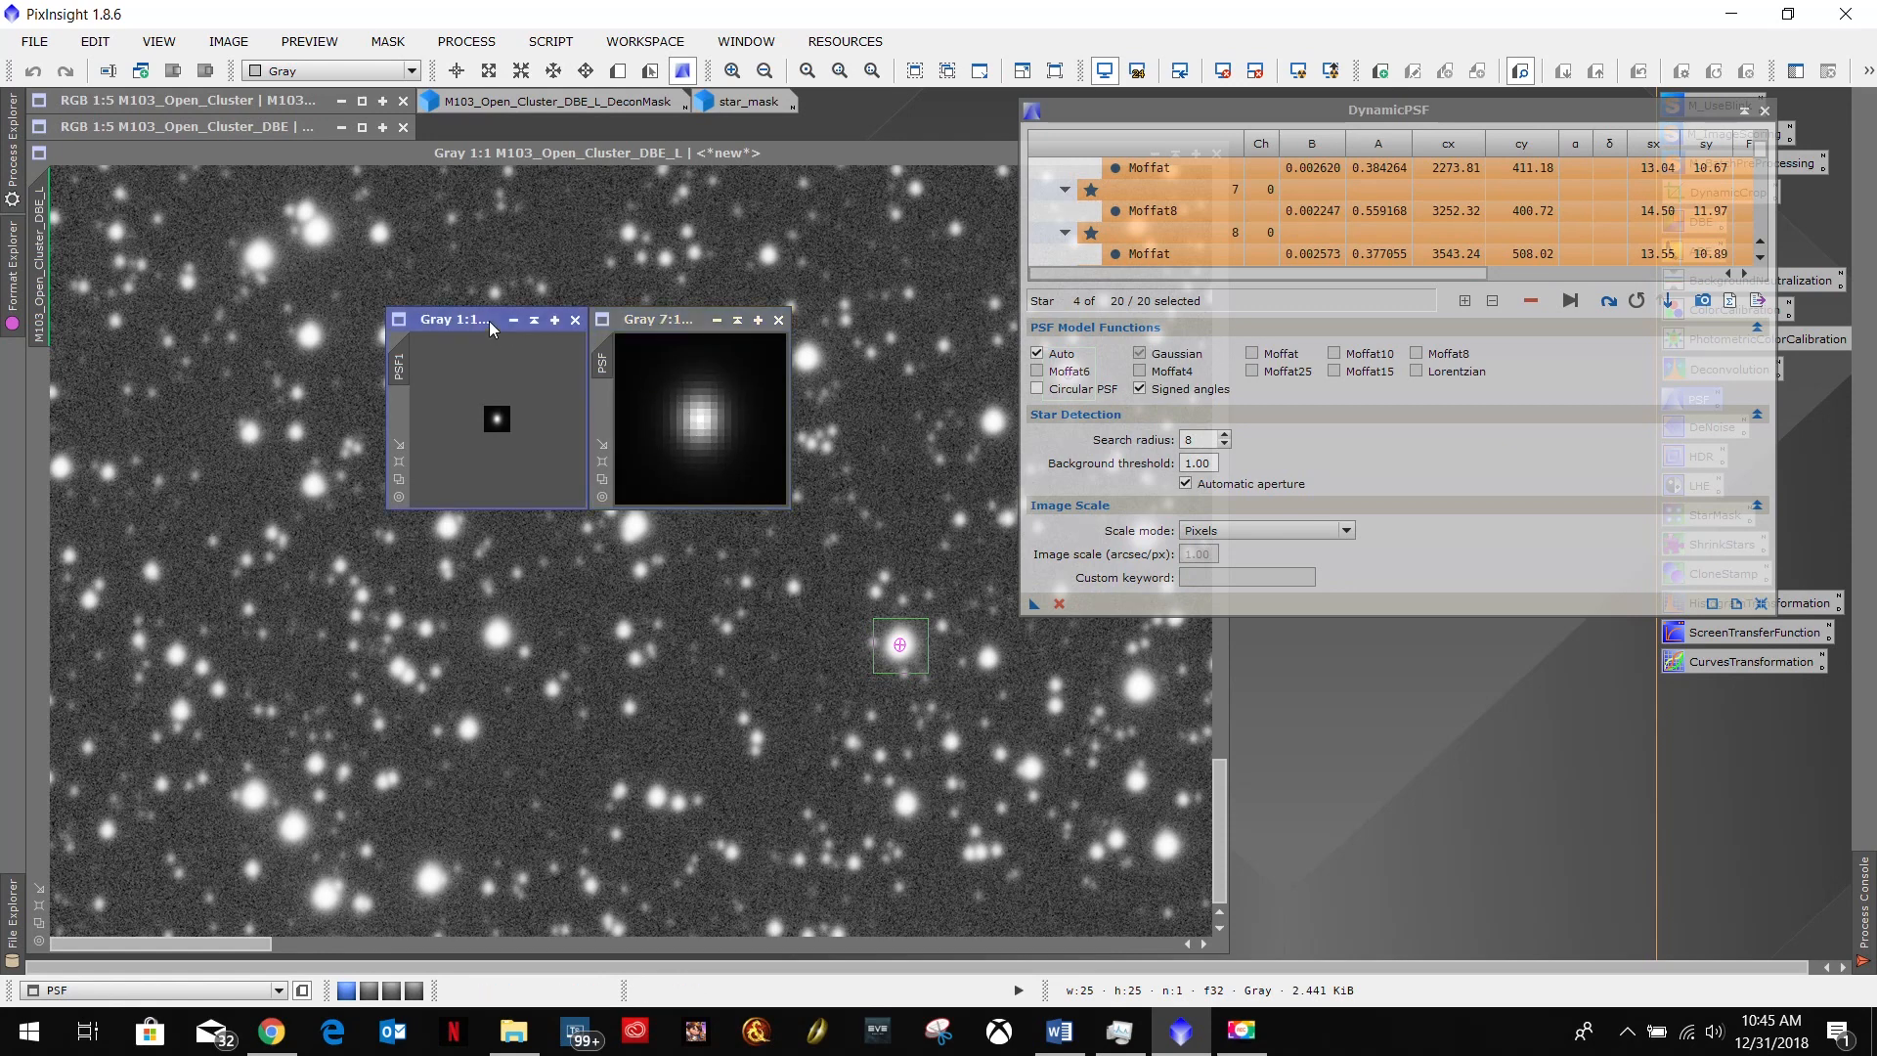
{"action": "scroll", "coordinate": [497, 361], "scroll_direction": "up", "scroll_amount": 5}
{"action": "scroll", "coordinate": [498, 361], "scroll_direction": "up", "scroll_amount": 1}
{"action": "scroll", "coordinate": [497, 361], "scroll_direction": "down", "scroll_amount": 1}
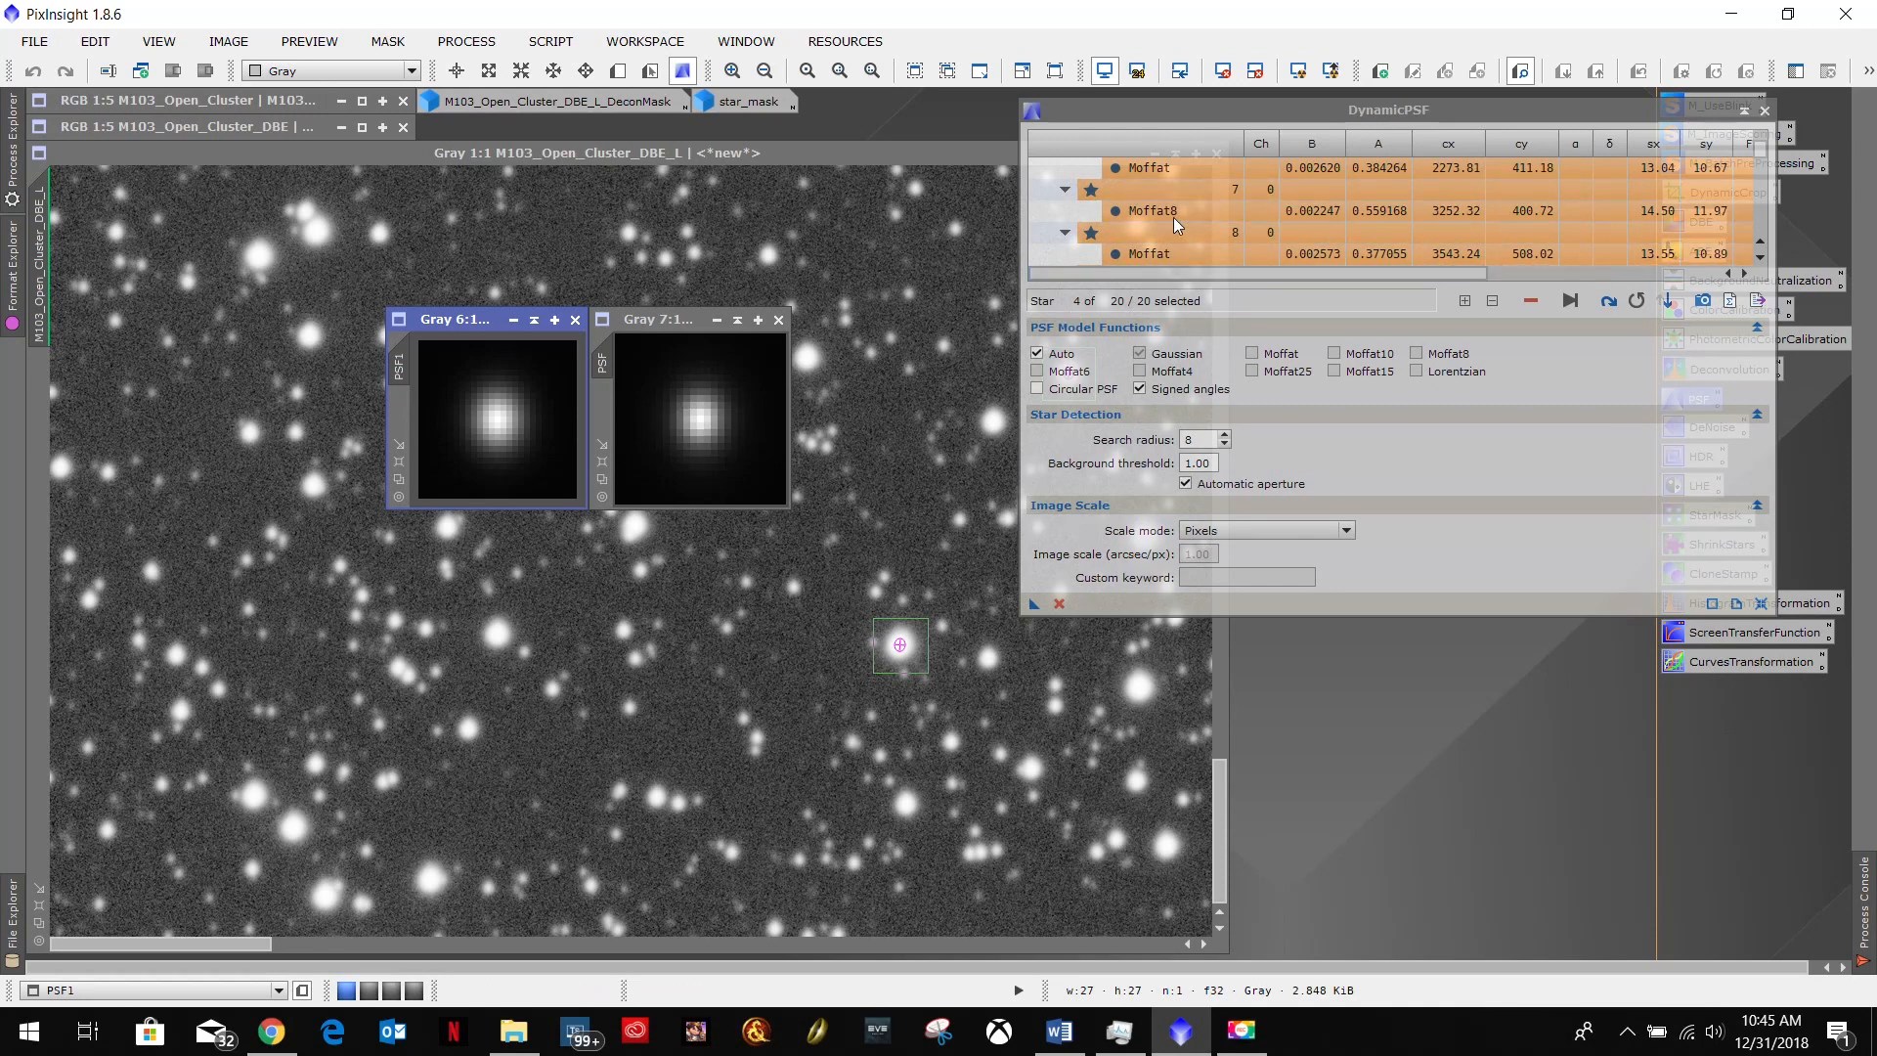
Close the single-star PSF image and minimize the 20-star PSF1 image beside the star_mask icon.
{"action": "left_click", "coordinate": [779, 320]}
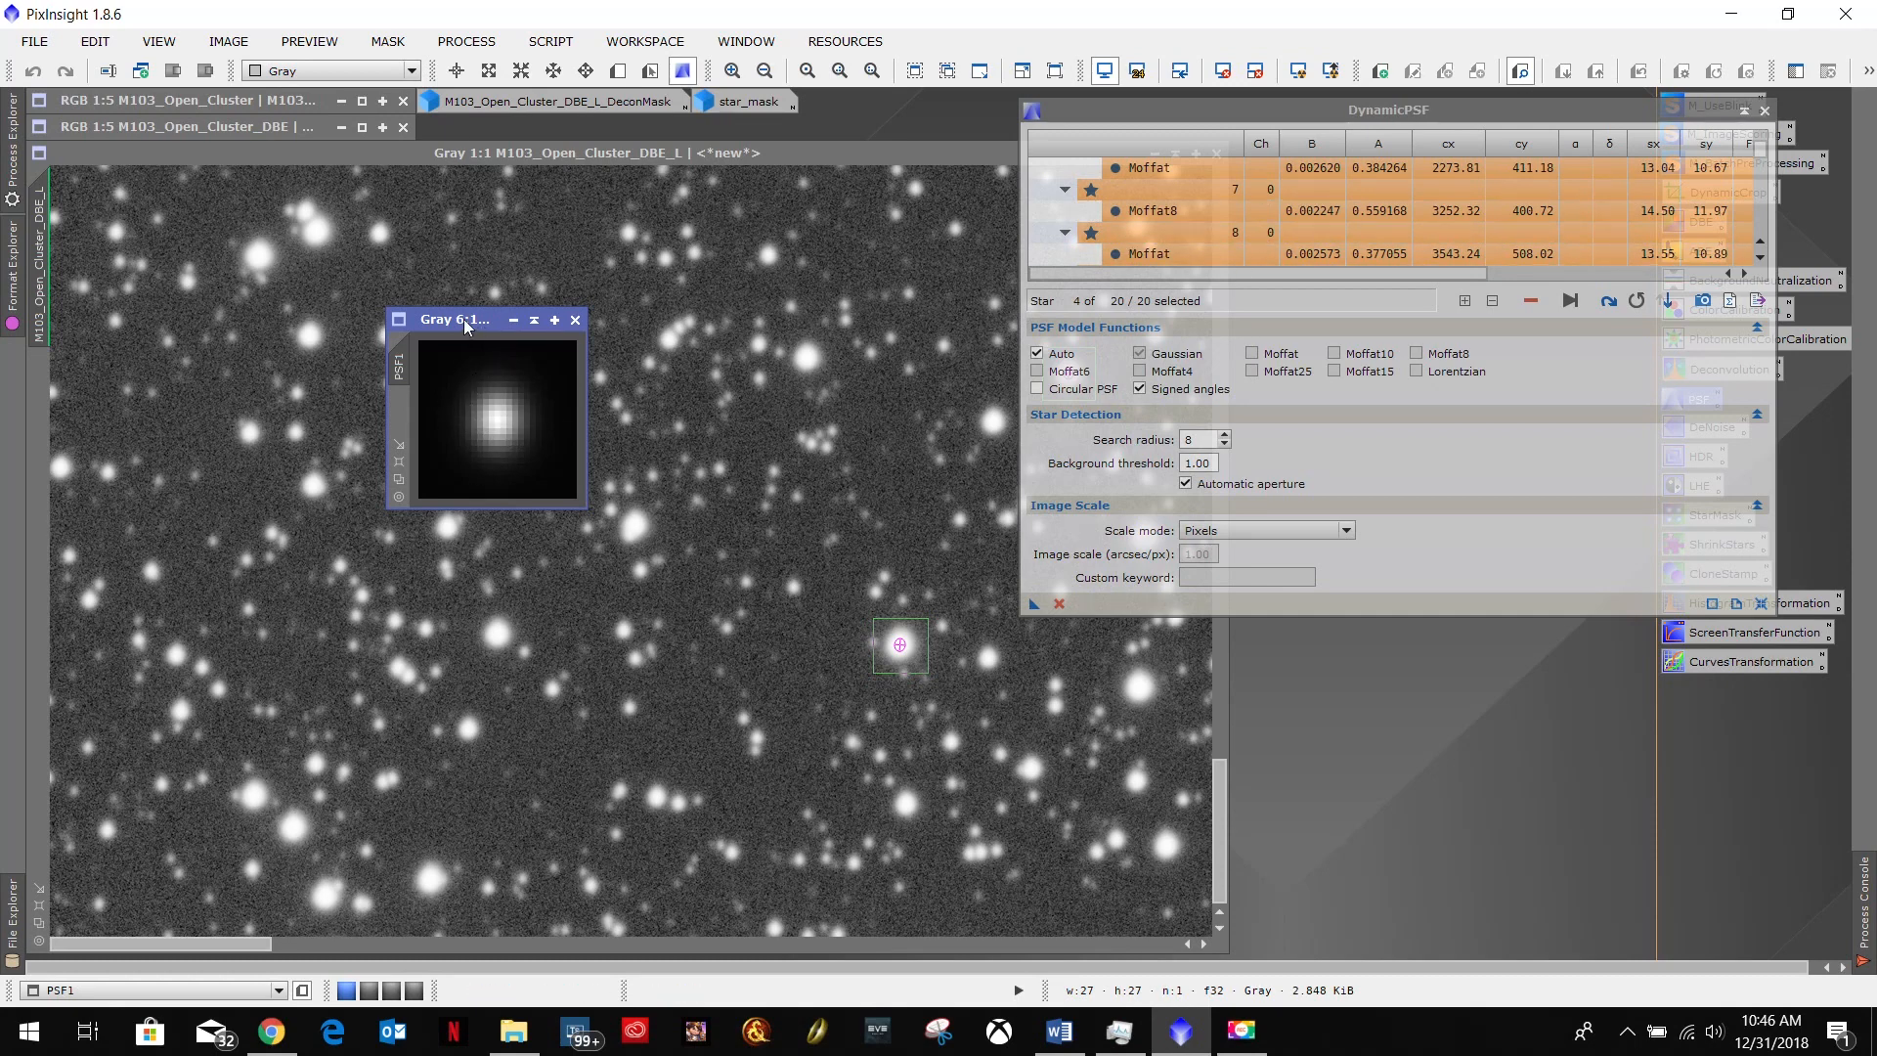
{"action": "left_click_drag", "start_coordinate": [465, 328], "coordinate": [735, 195]}
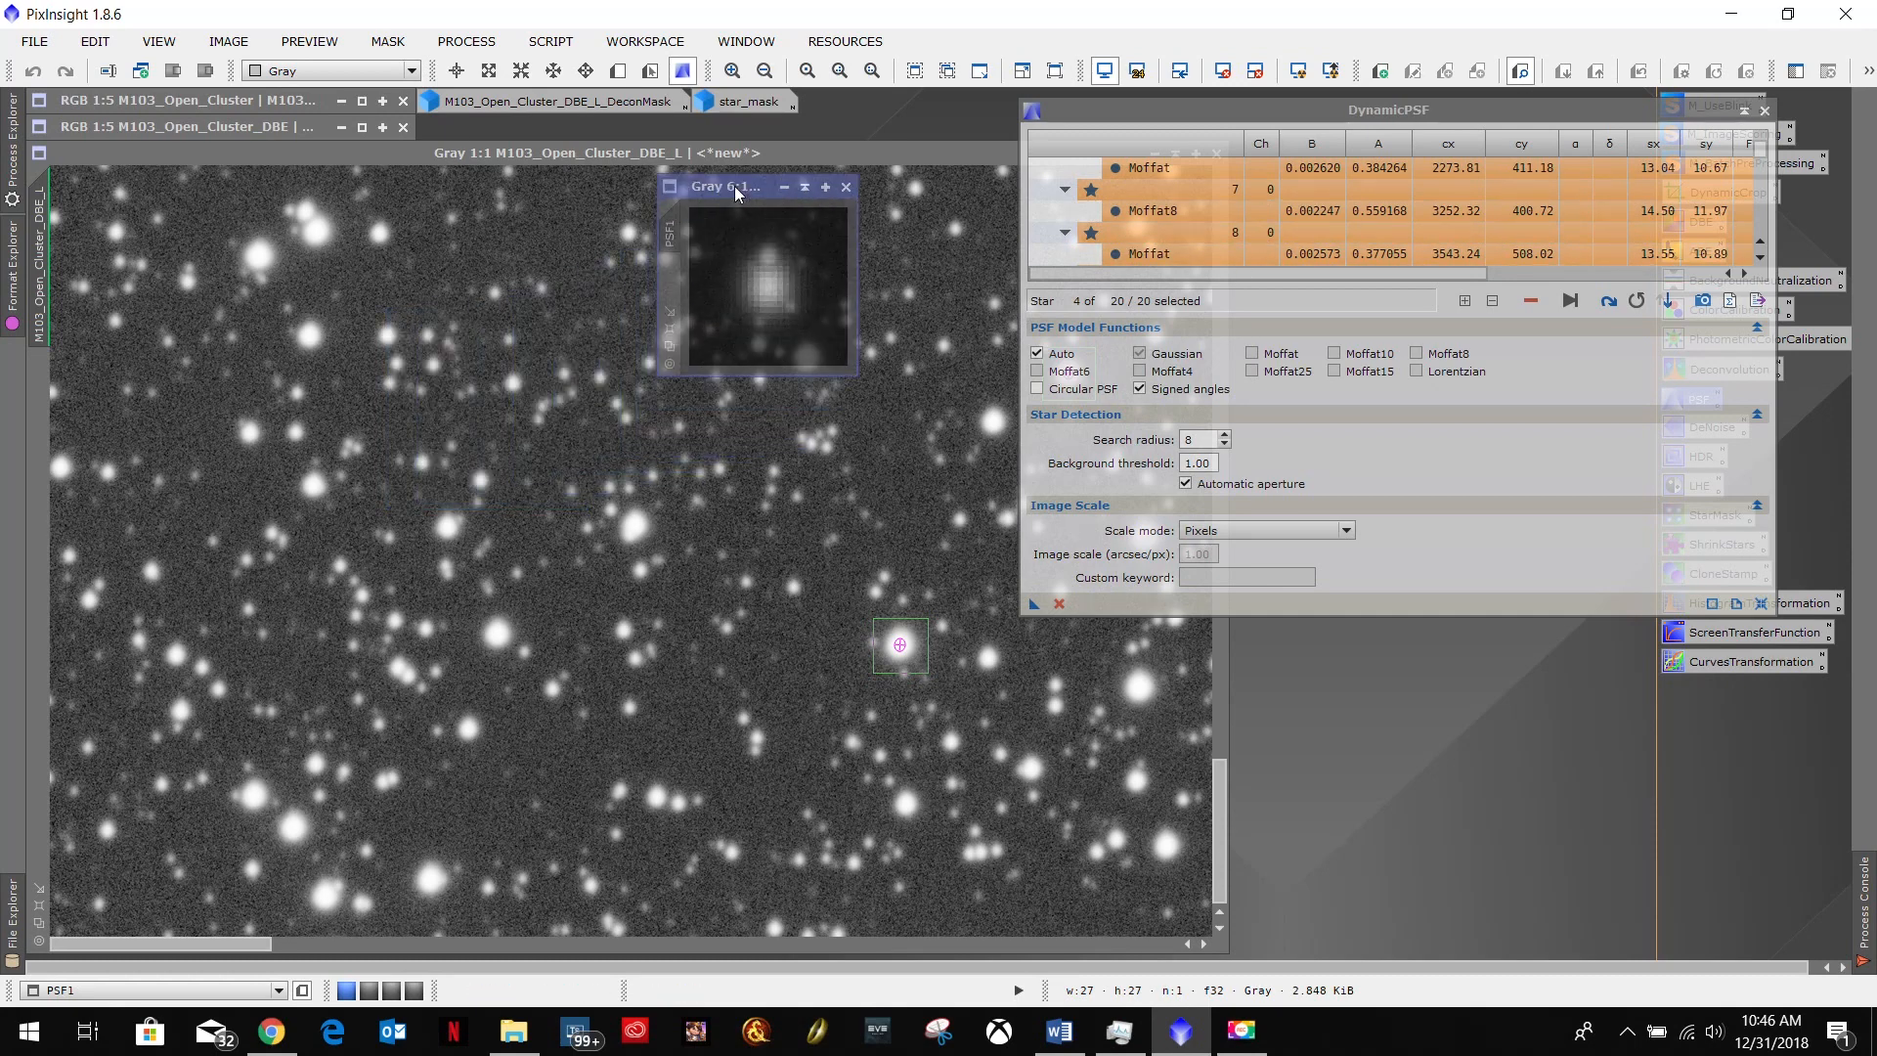
{"action": "left_click", "coordinate": [785, 190]}
{"action": "left_click_drag", "start_coordinate": [787, 287], "coordinate": [828, 114]}
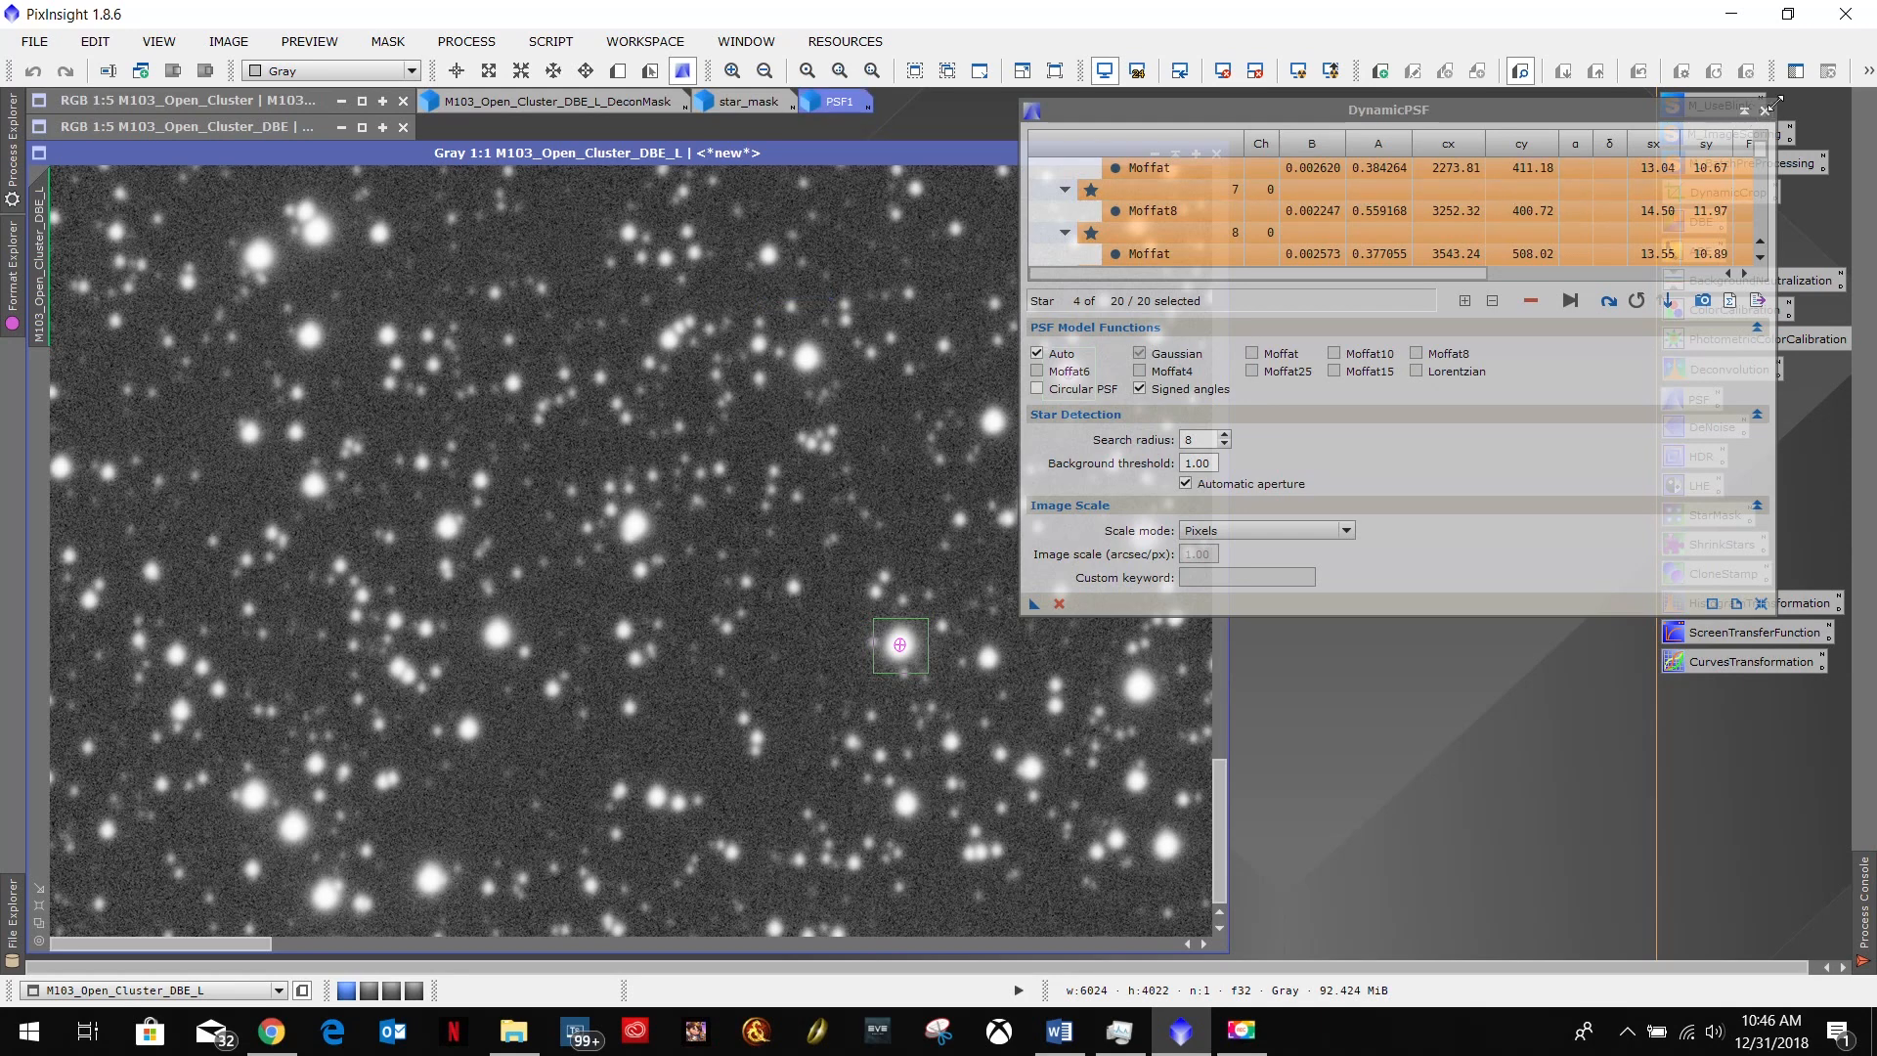
Close DynamicPSF by ending its active session, and bring up the Word notes for the Lum Mask instruction.
{"action": "left_click", "coordinate": [1764, 111]}
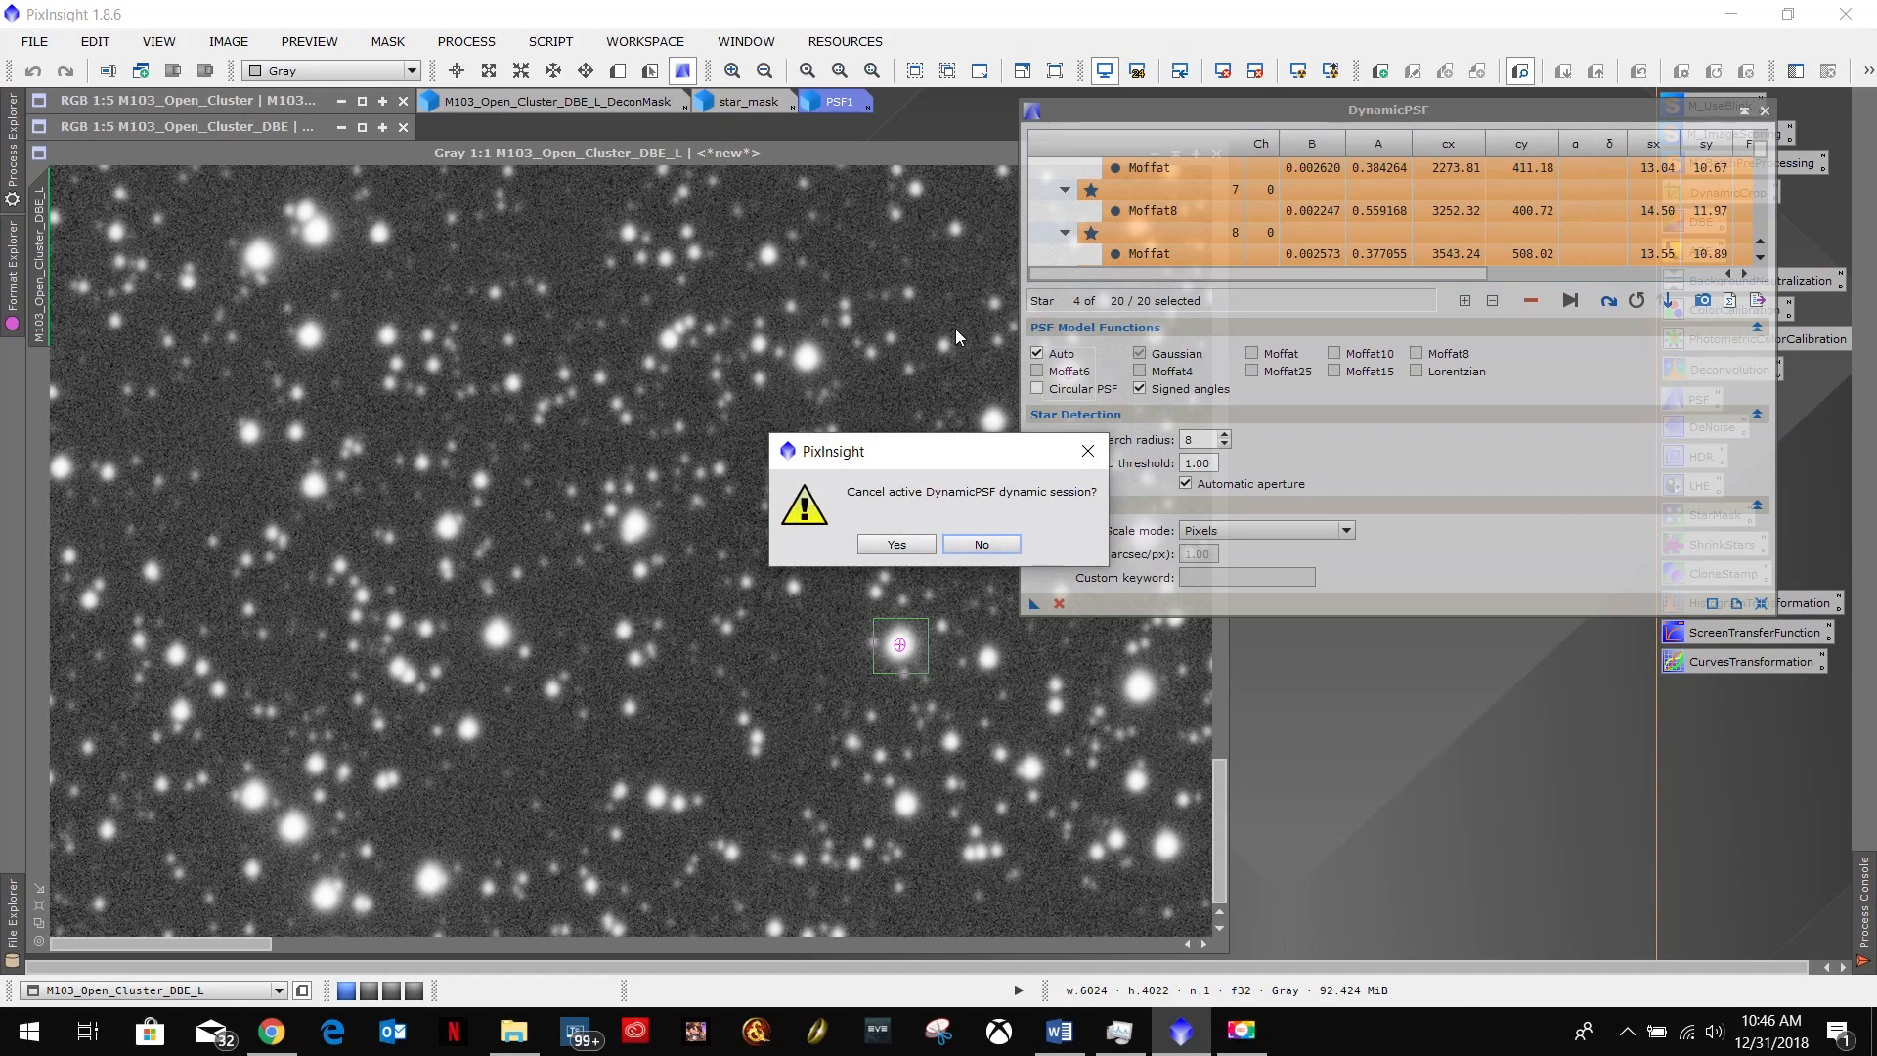
{"action": "left_click", "coordinate": [896, 543]}
{"action": "scroll", "coordinate": [839, 569], "scroll_direction": "down", "scroll_amount": 1}
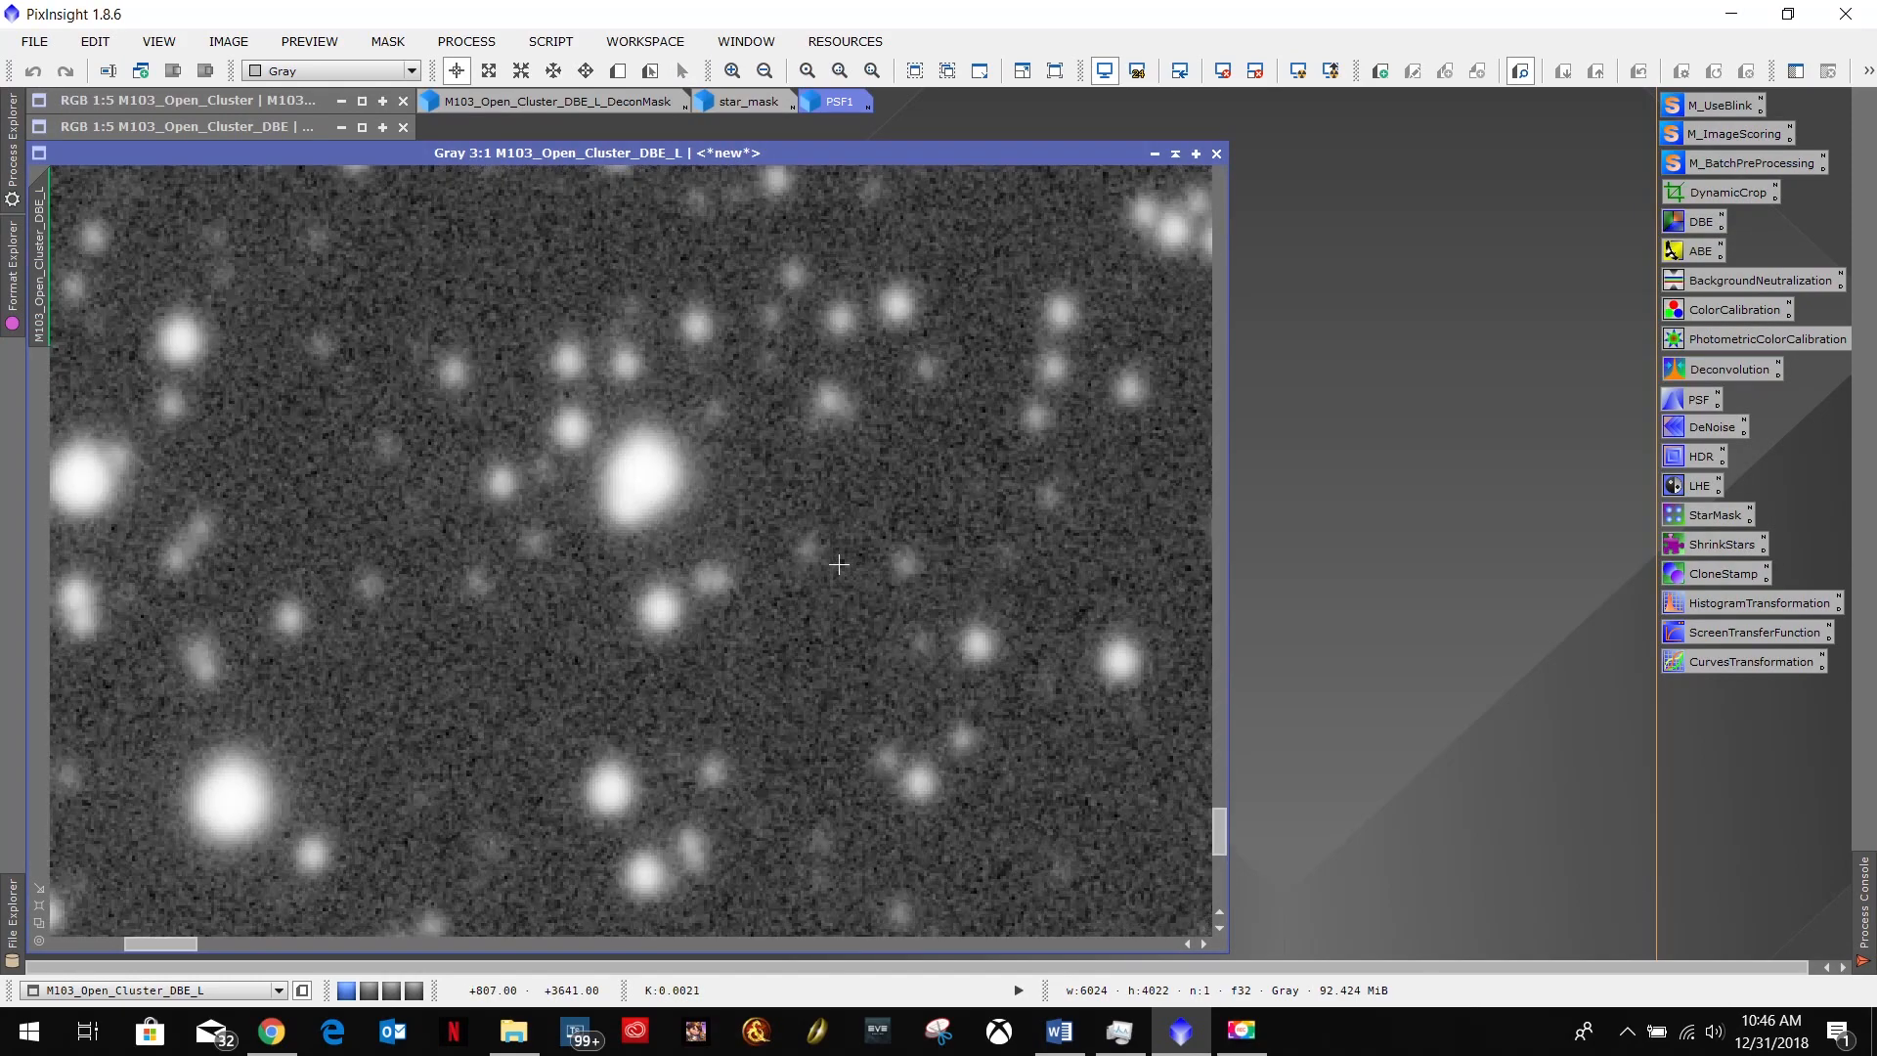
{"action": "scroll", "coordinate": [839, 569], "scroll_direction": "down", "scroll_amount": 3}
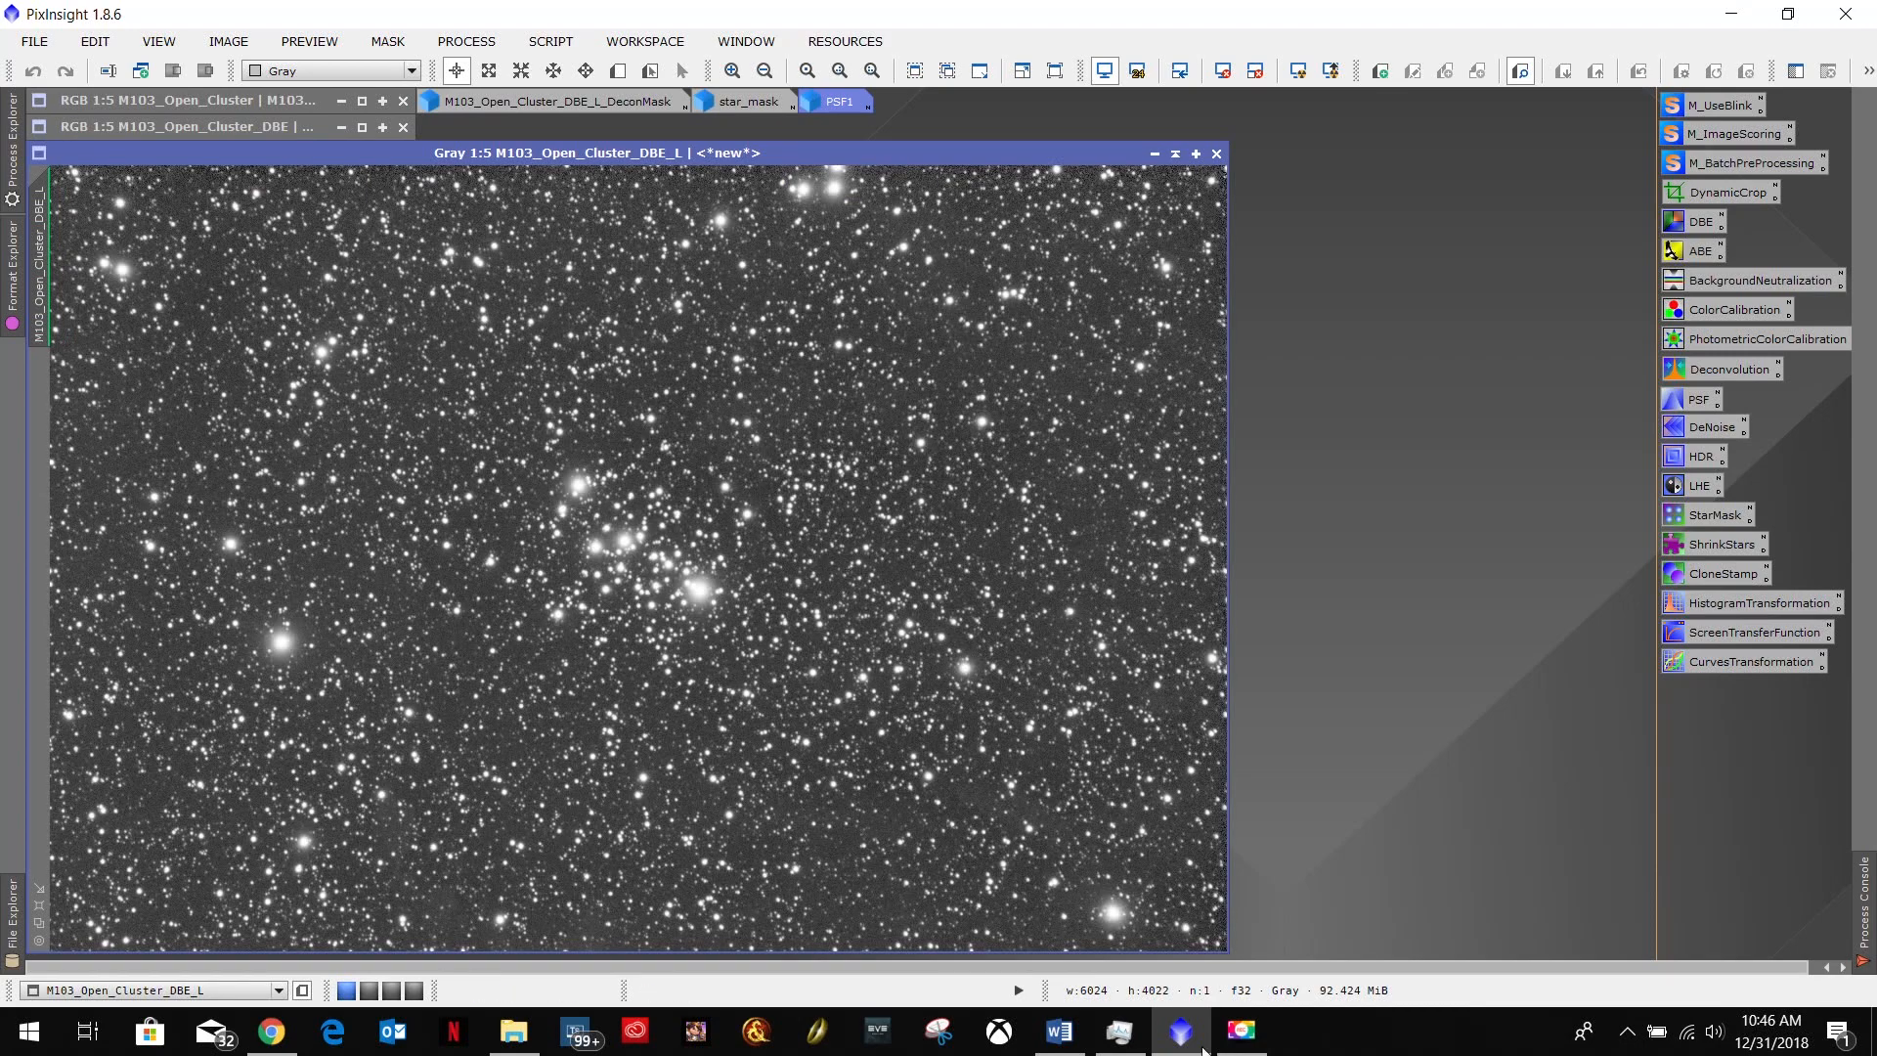
{"action": "left_click", "coordinate": [1061, 1033]}
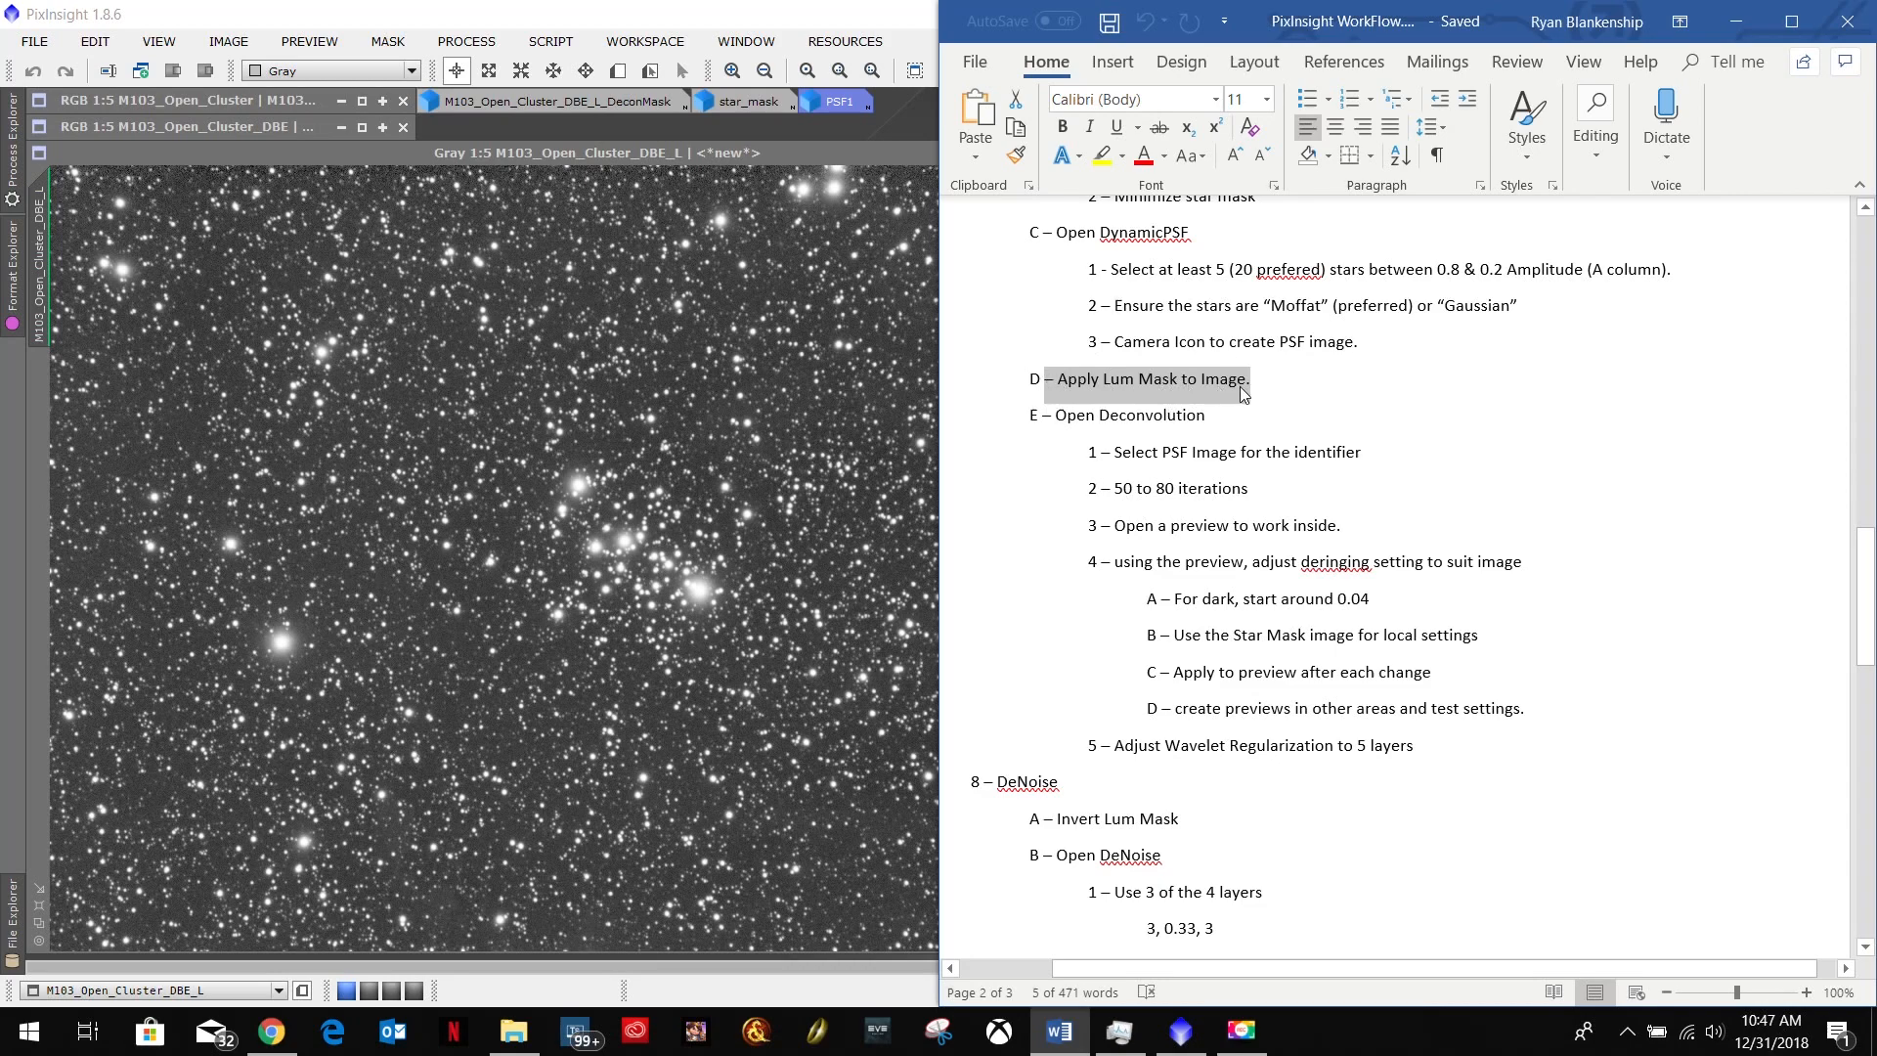
Apply the M103_Open_Cluster_DBE_L luminance image as a mask to the M103_Open_Cluster_DBE colour image, and minimize the luminance image beside the PSF1 icon.
{"action": "double_click", "coordinate": [756, 15]}
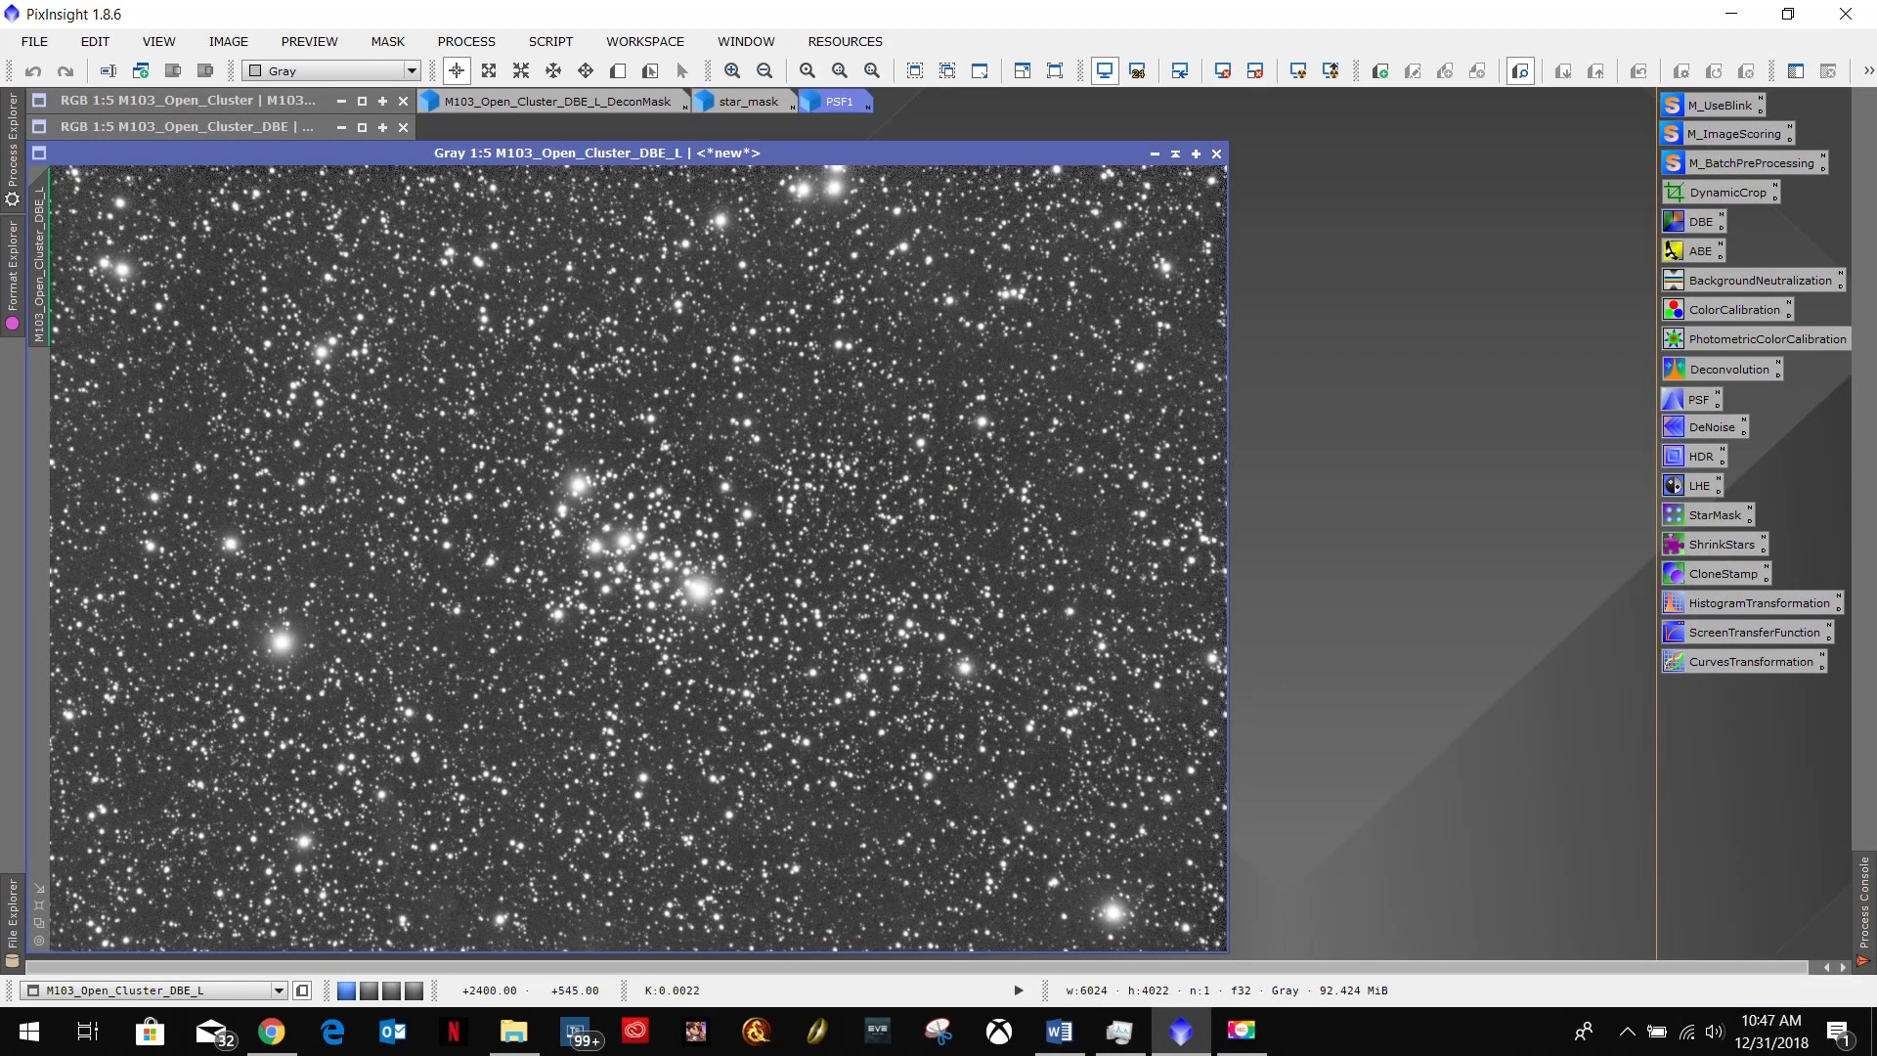
{"action": "left_click_drag", "start_coordinate": [817, 154], "coordinate": [1222, 134]}
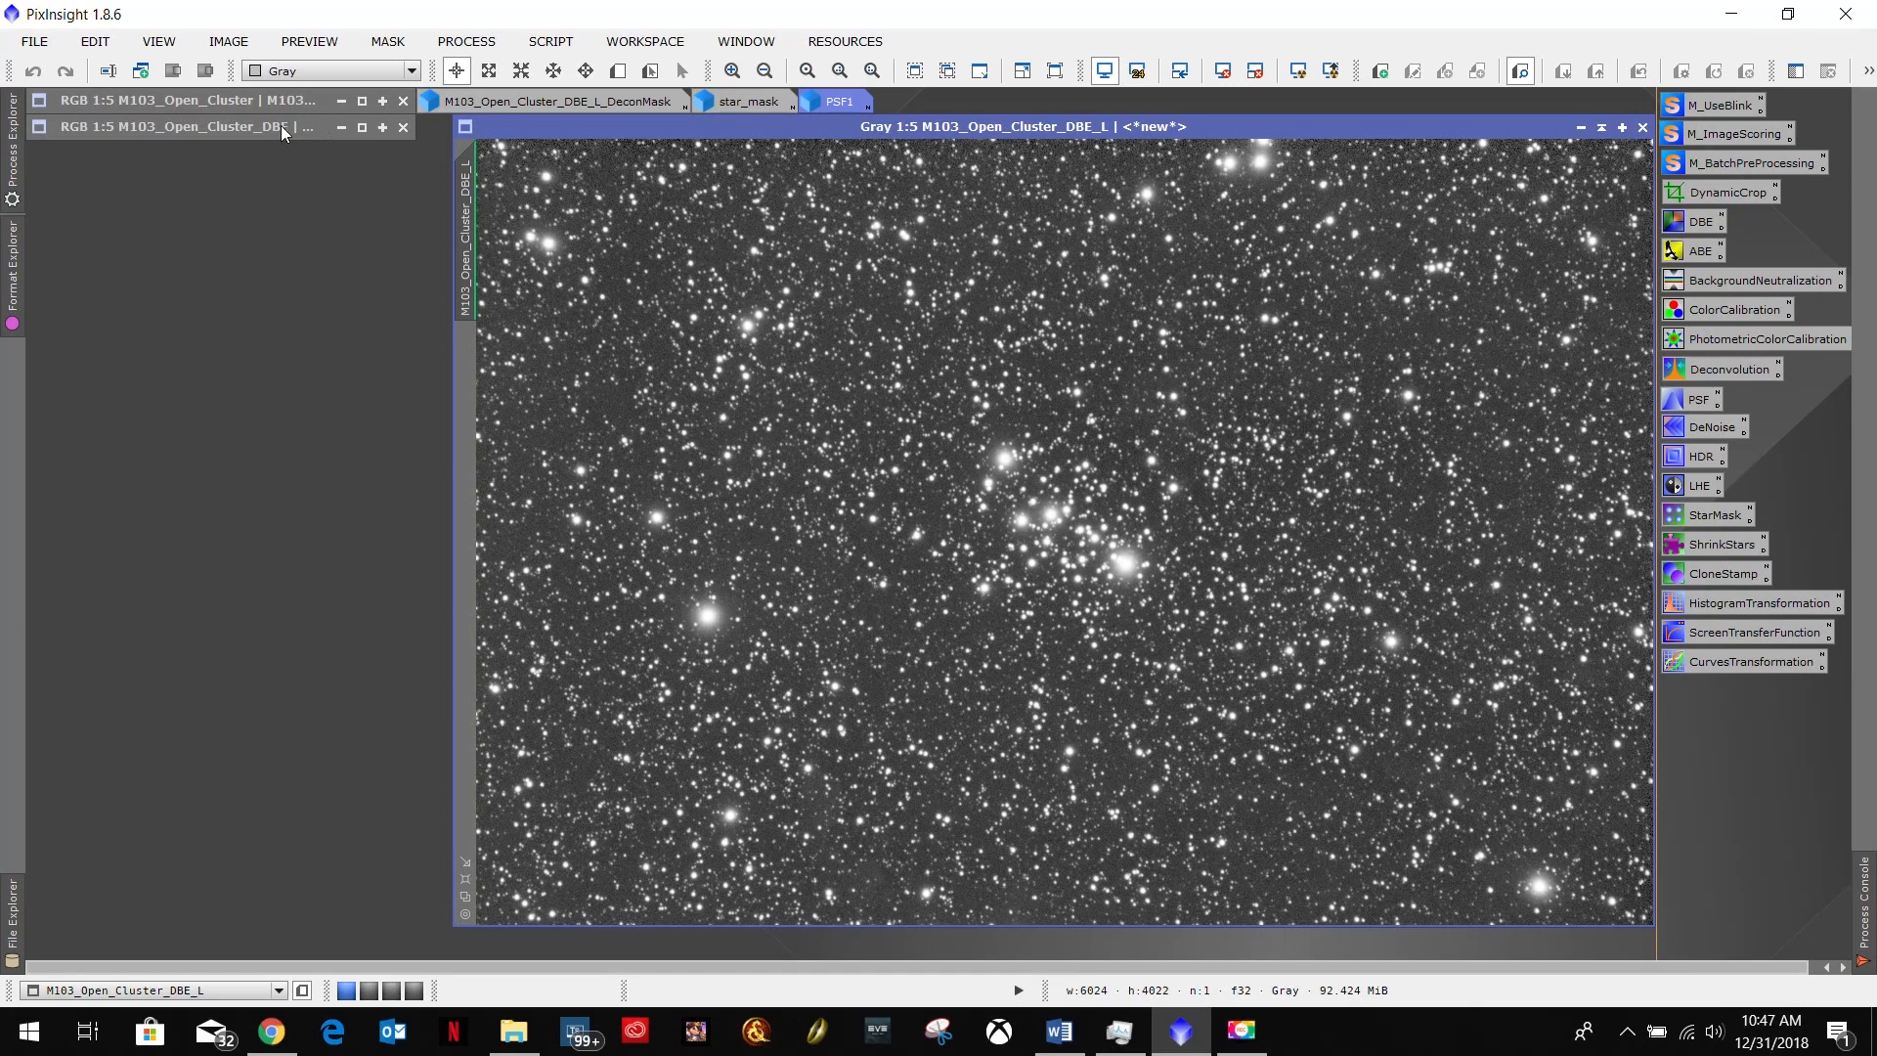
{"action": "left_click", "coordinate": [360, 127]}
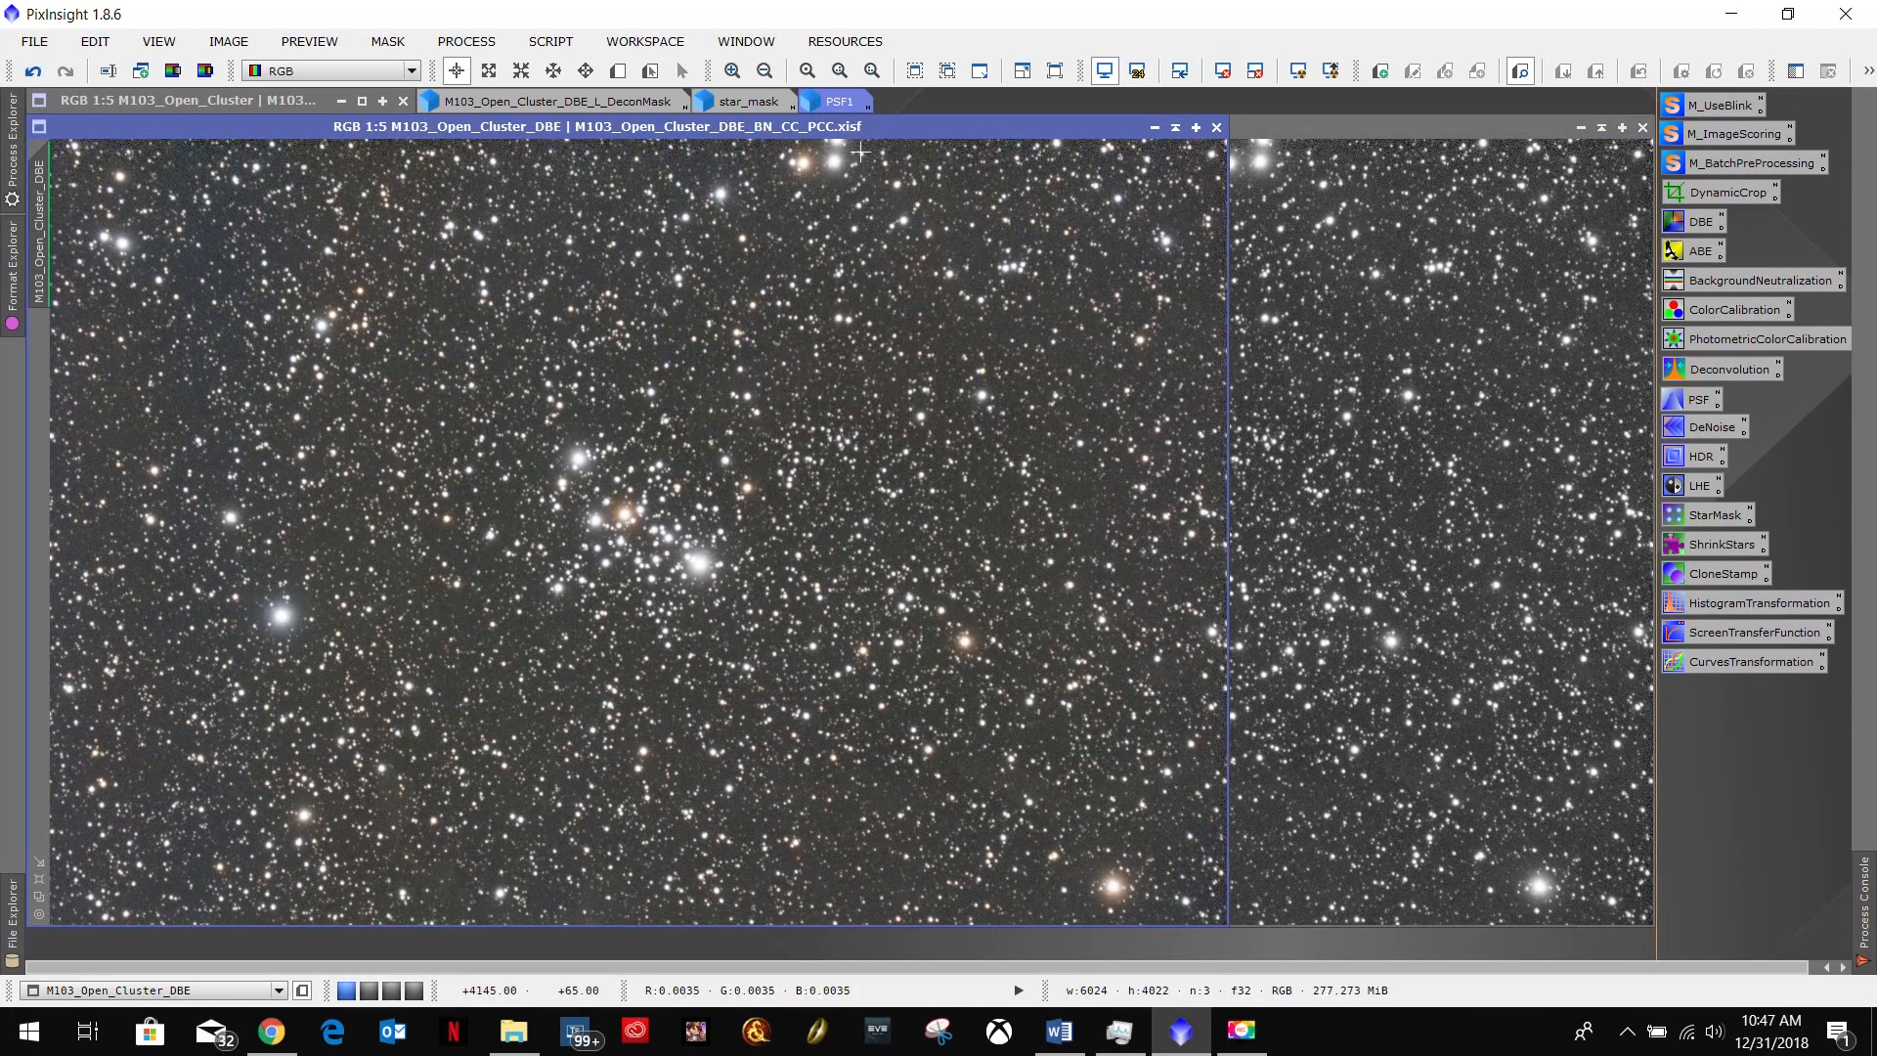
{"action": "left_click", "coordinate": [1427, 127]}
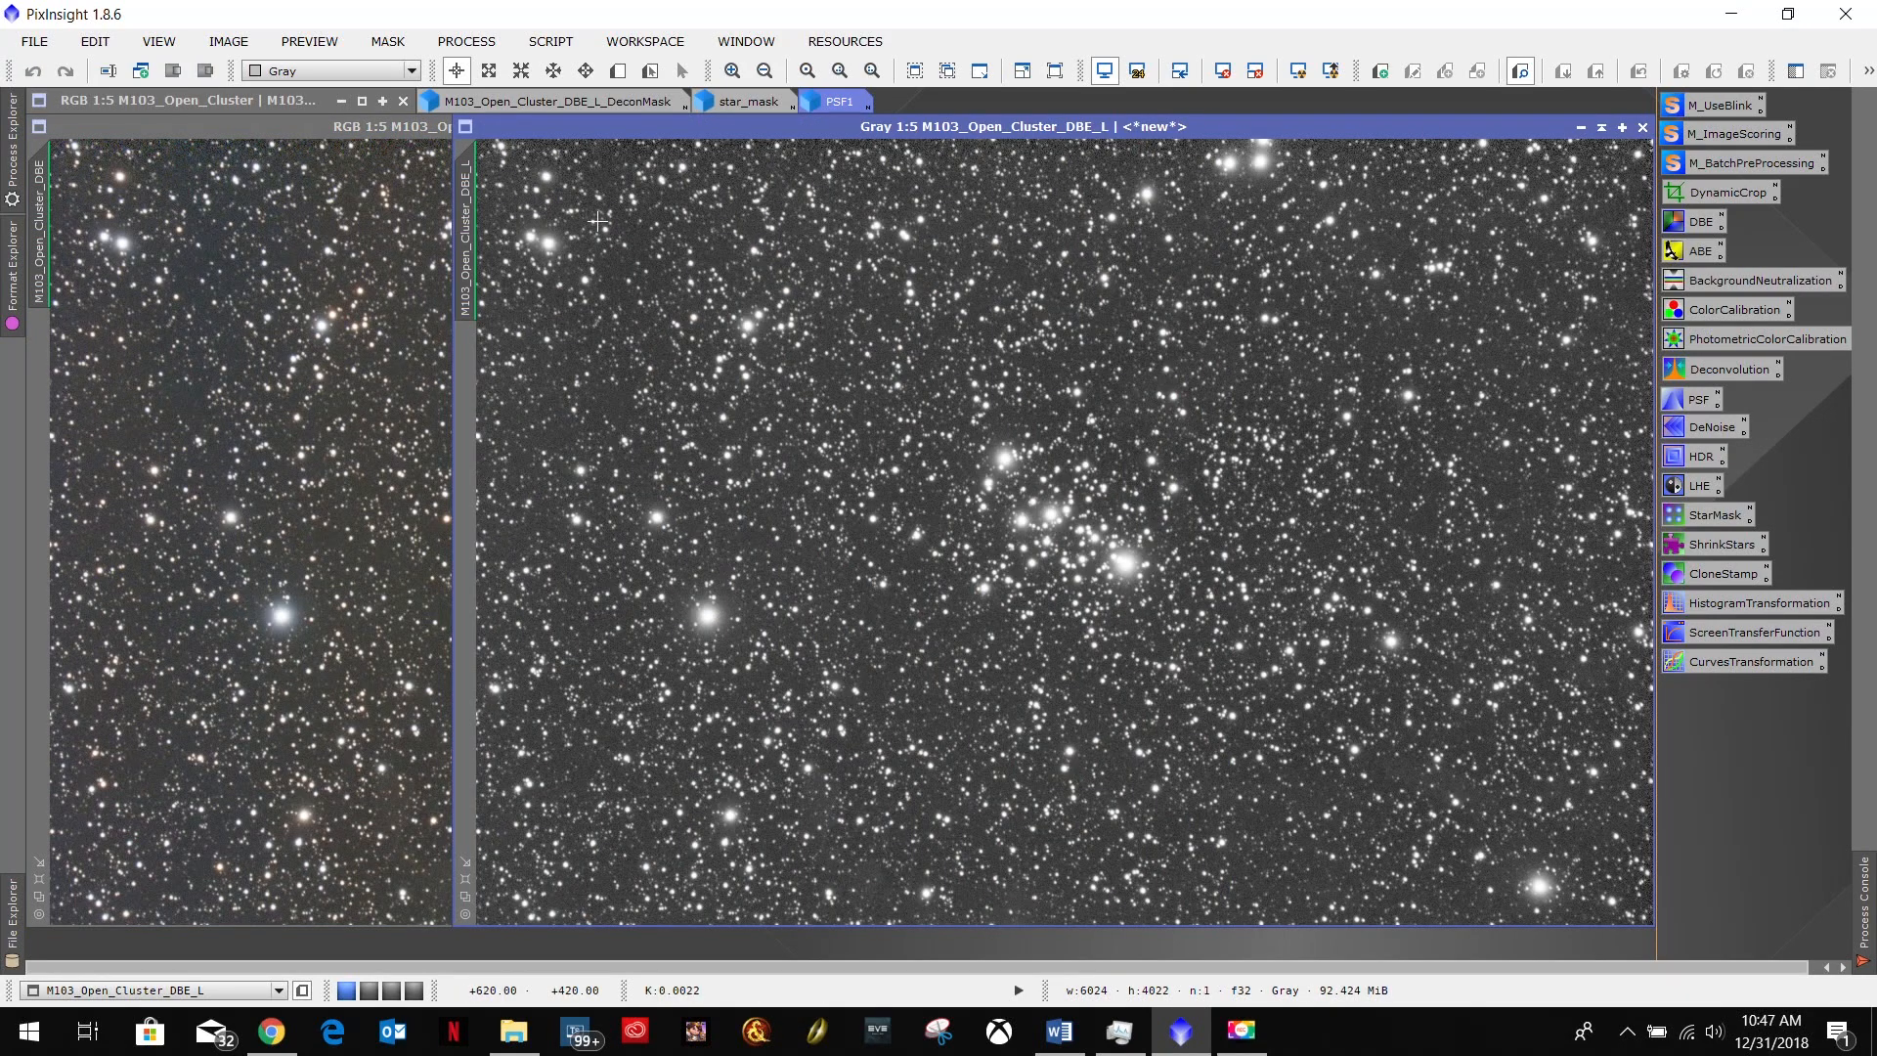
{"action": "mouse_move", "coordinate": [474, 209]}
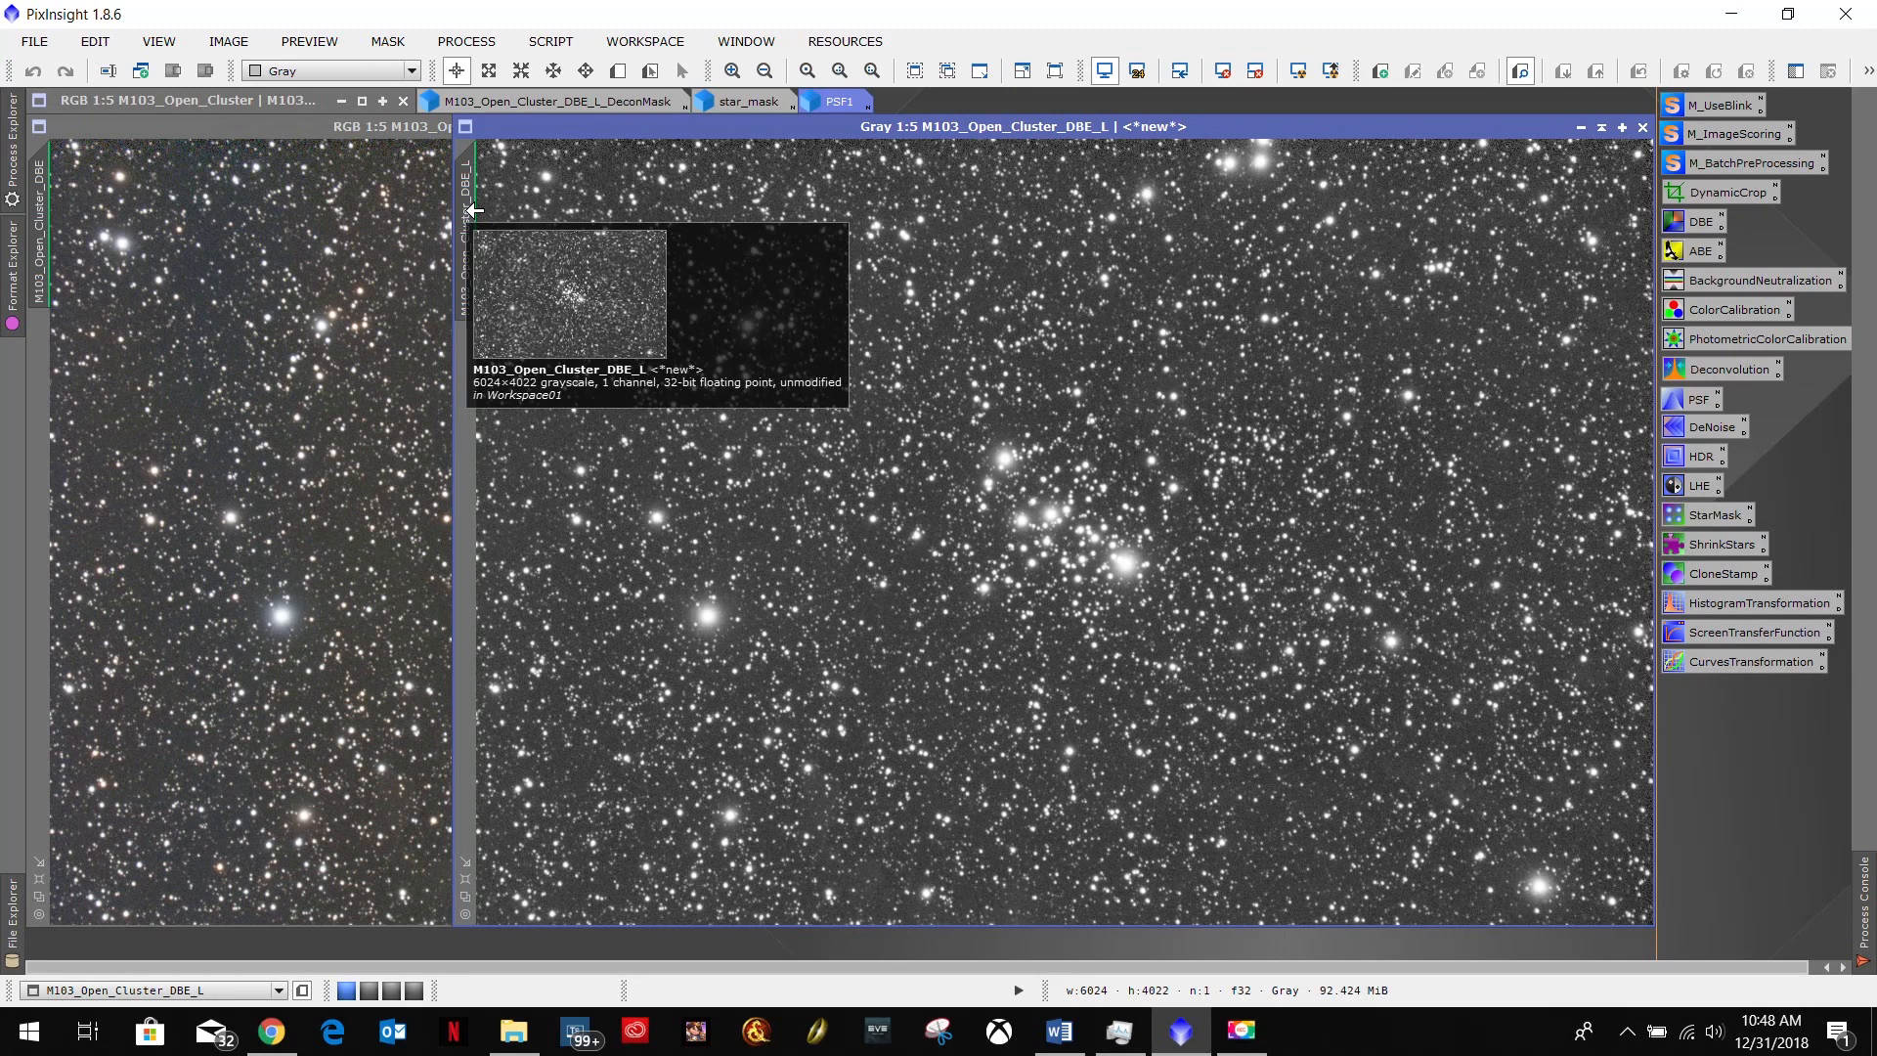
{"action": "left_click_drag", "start_coordinate": [468, 191], "coordinate": [39, 426]}
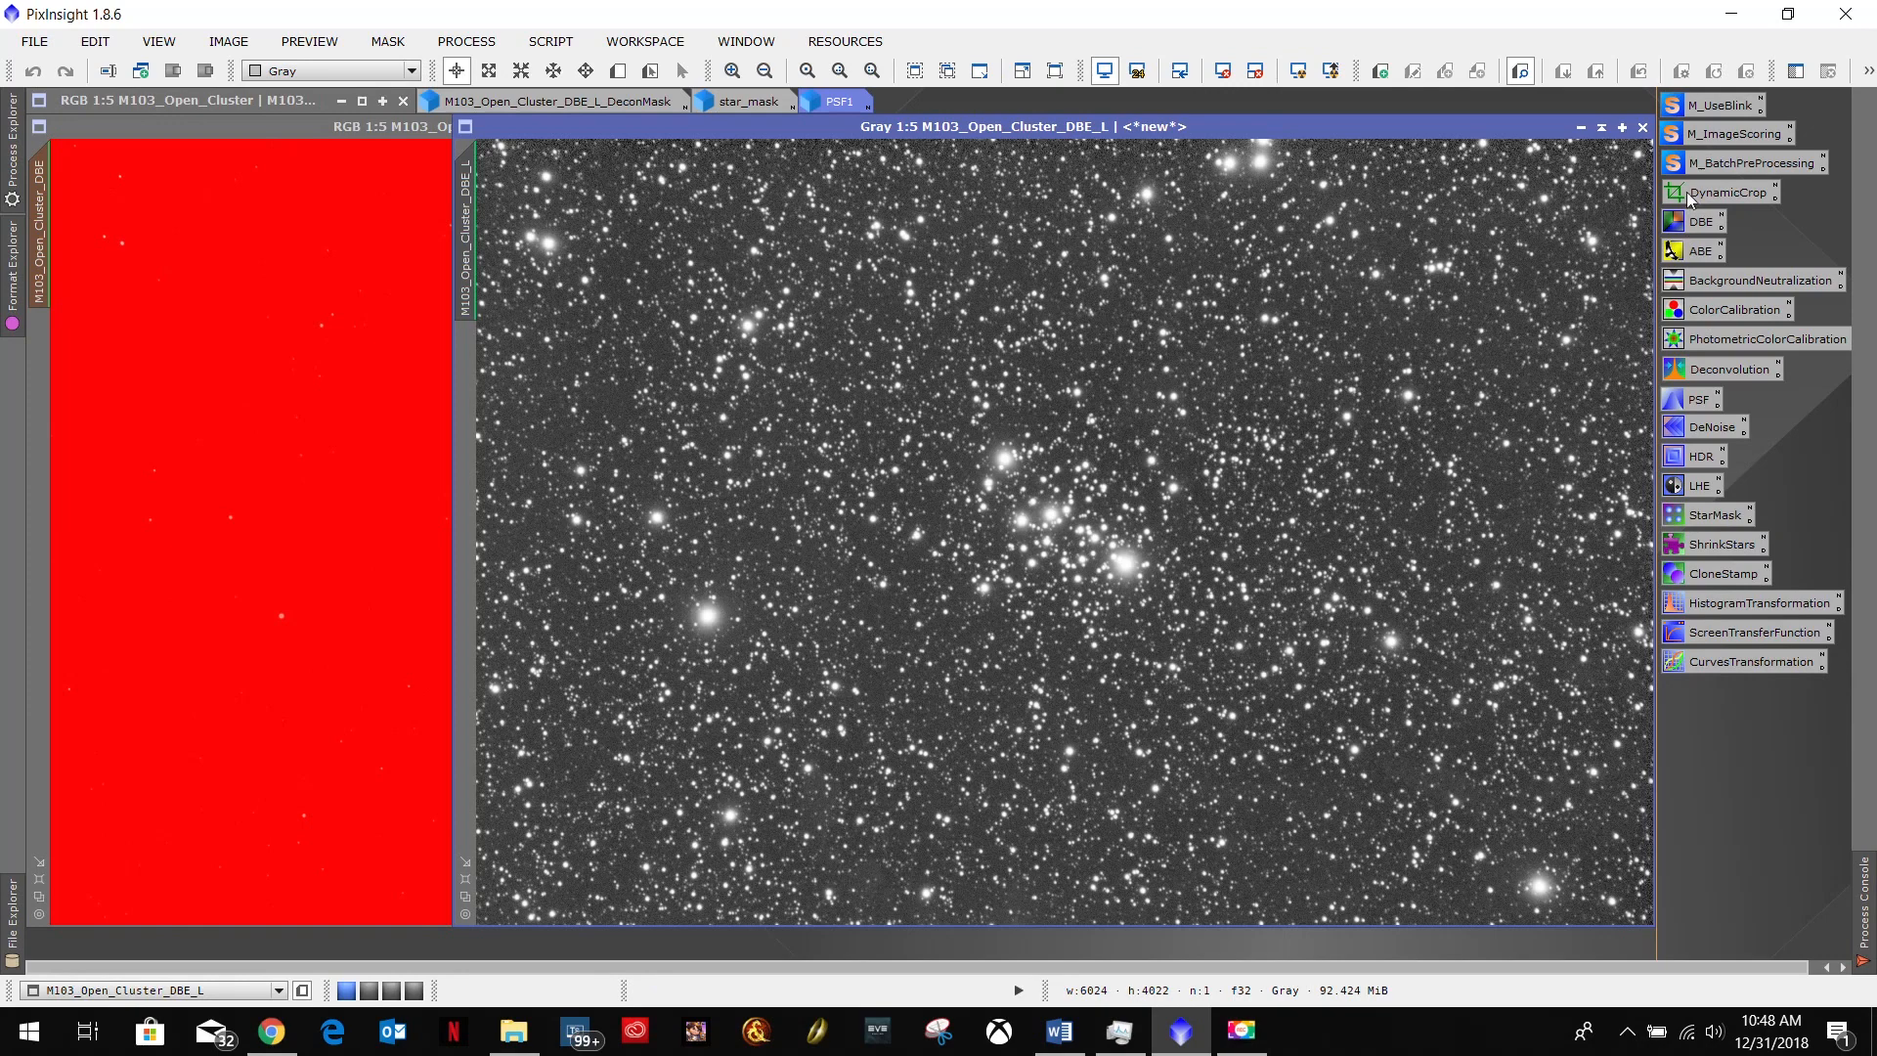
{"action": "left_click", "coordinate": [1583, 129]}
{"action": "left_click_drag", "start_coordinate": [1116, 431], "coordinate": [947, 102]}
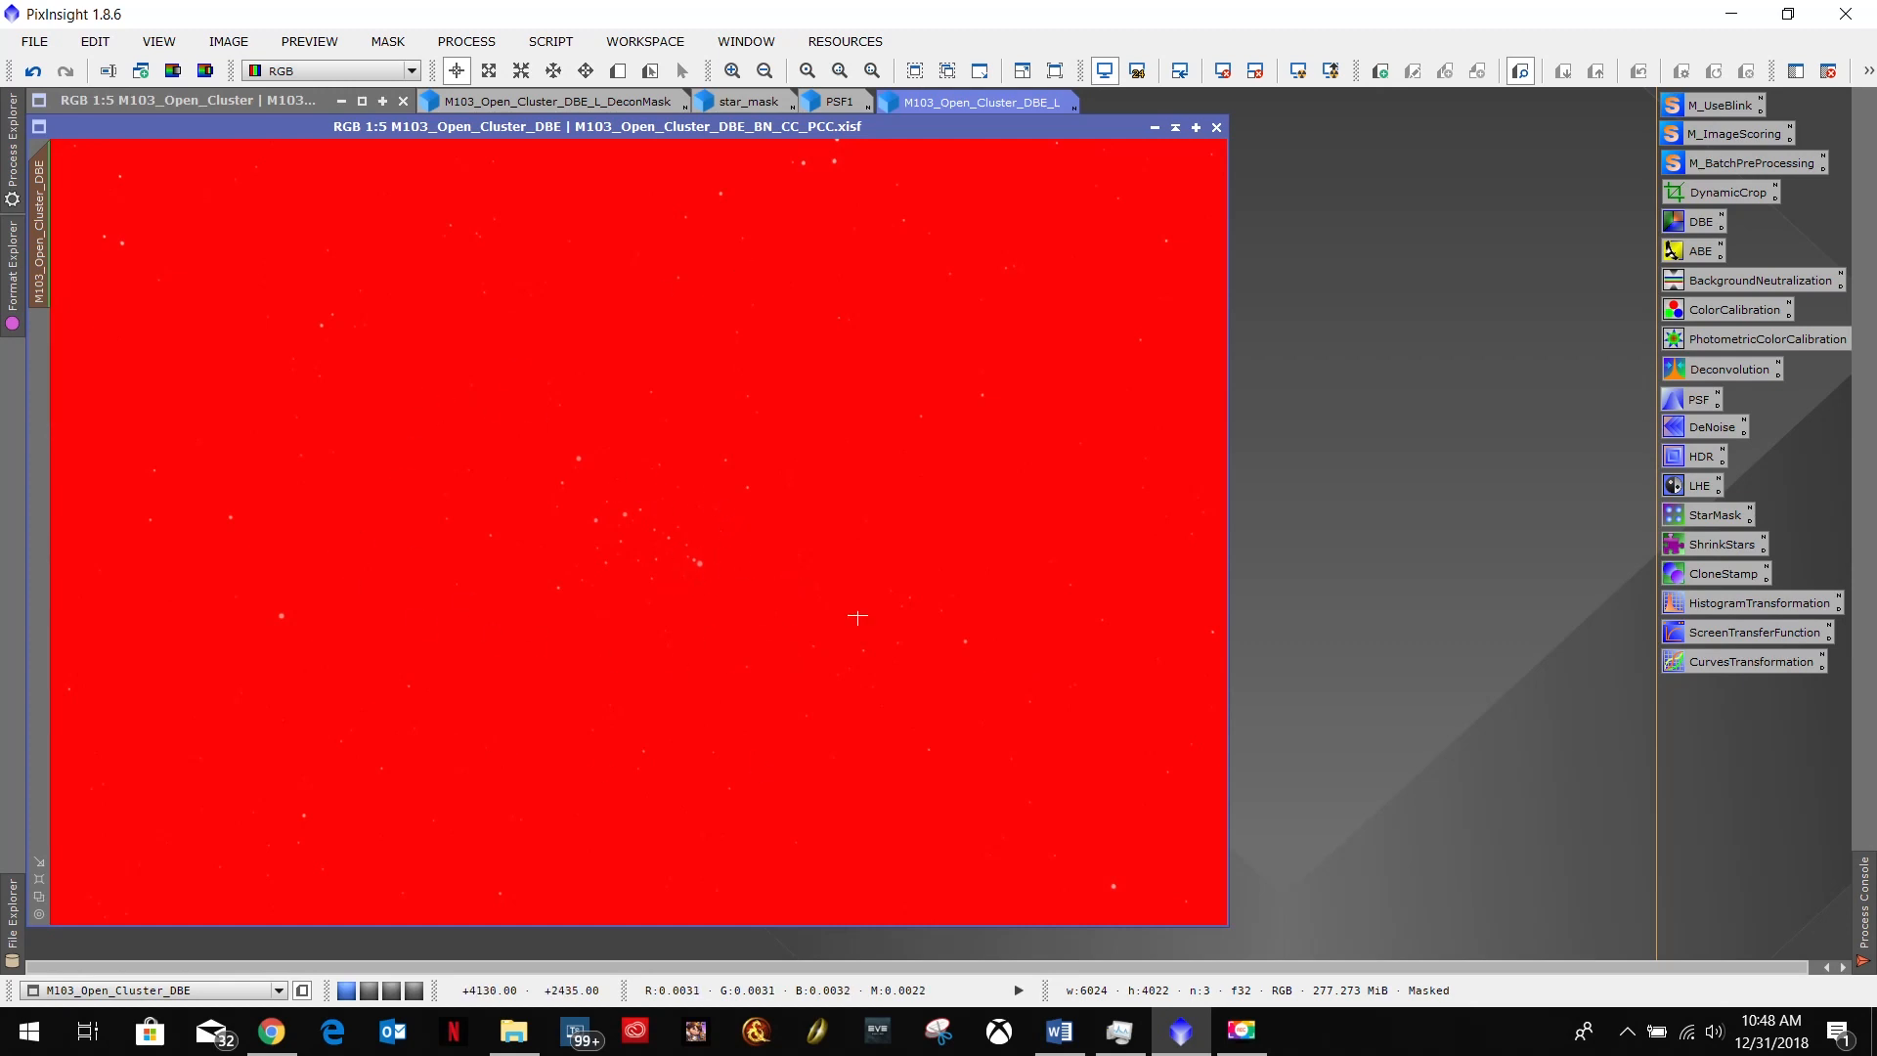
Invert the luminance mask on the colour image and inspect its coverage of the central cluster stars at 2:1.
{"action": "left_click", "coordinate": [388, 41]}
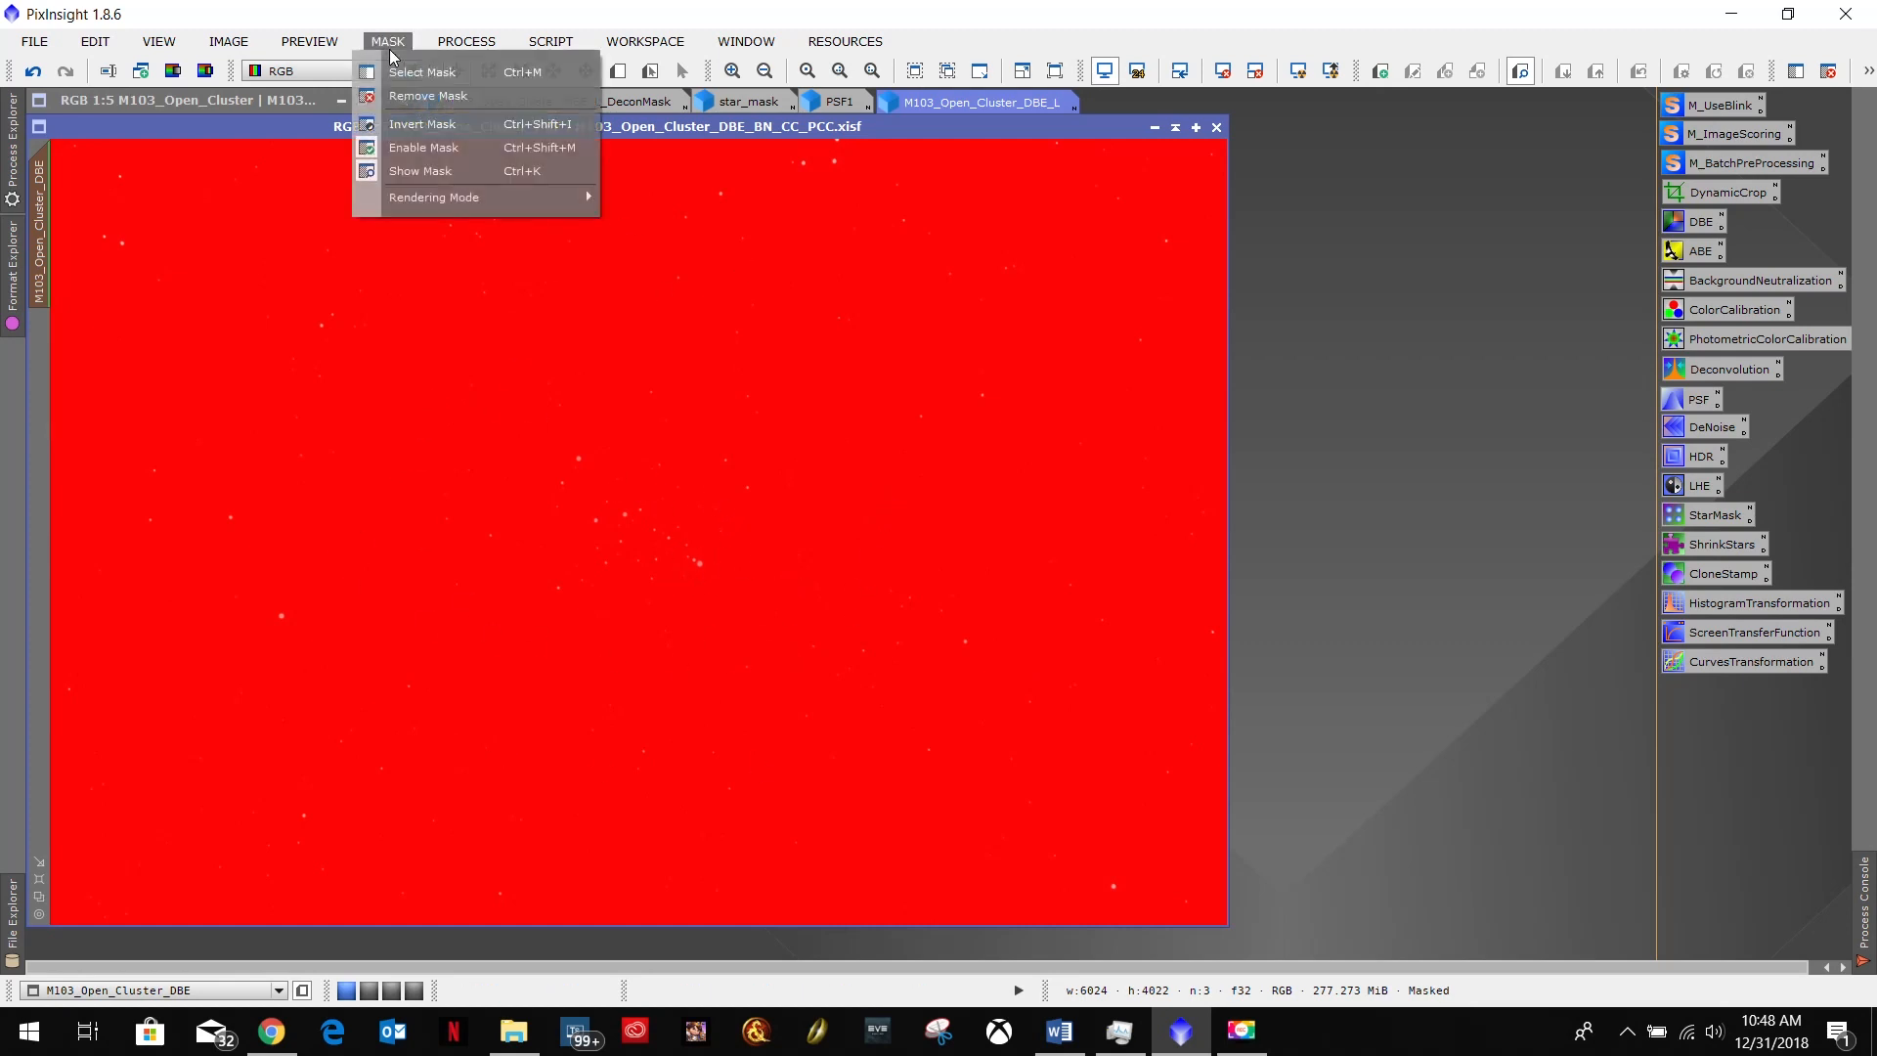
{"action": "left_click", "coordinate": [398, 127]}
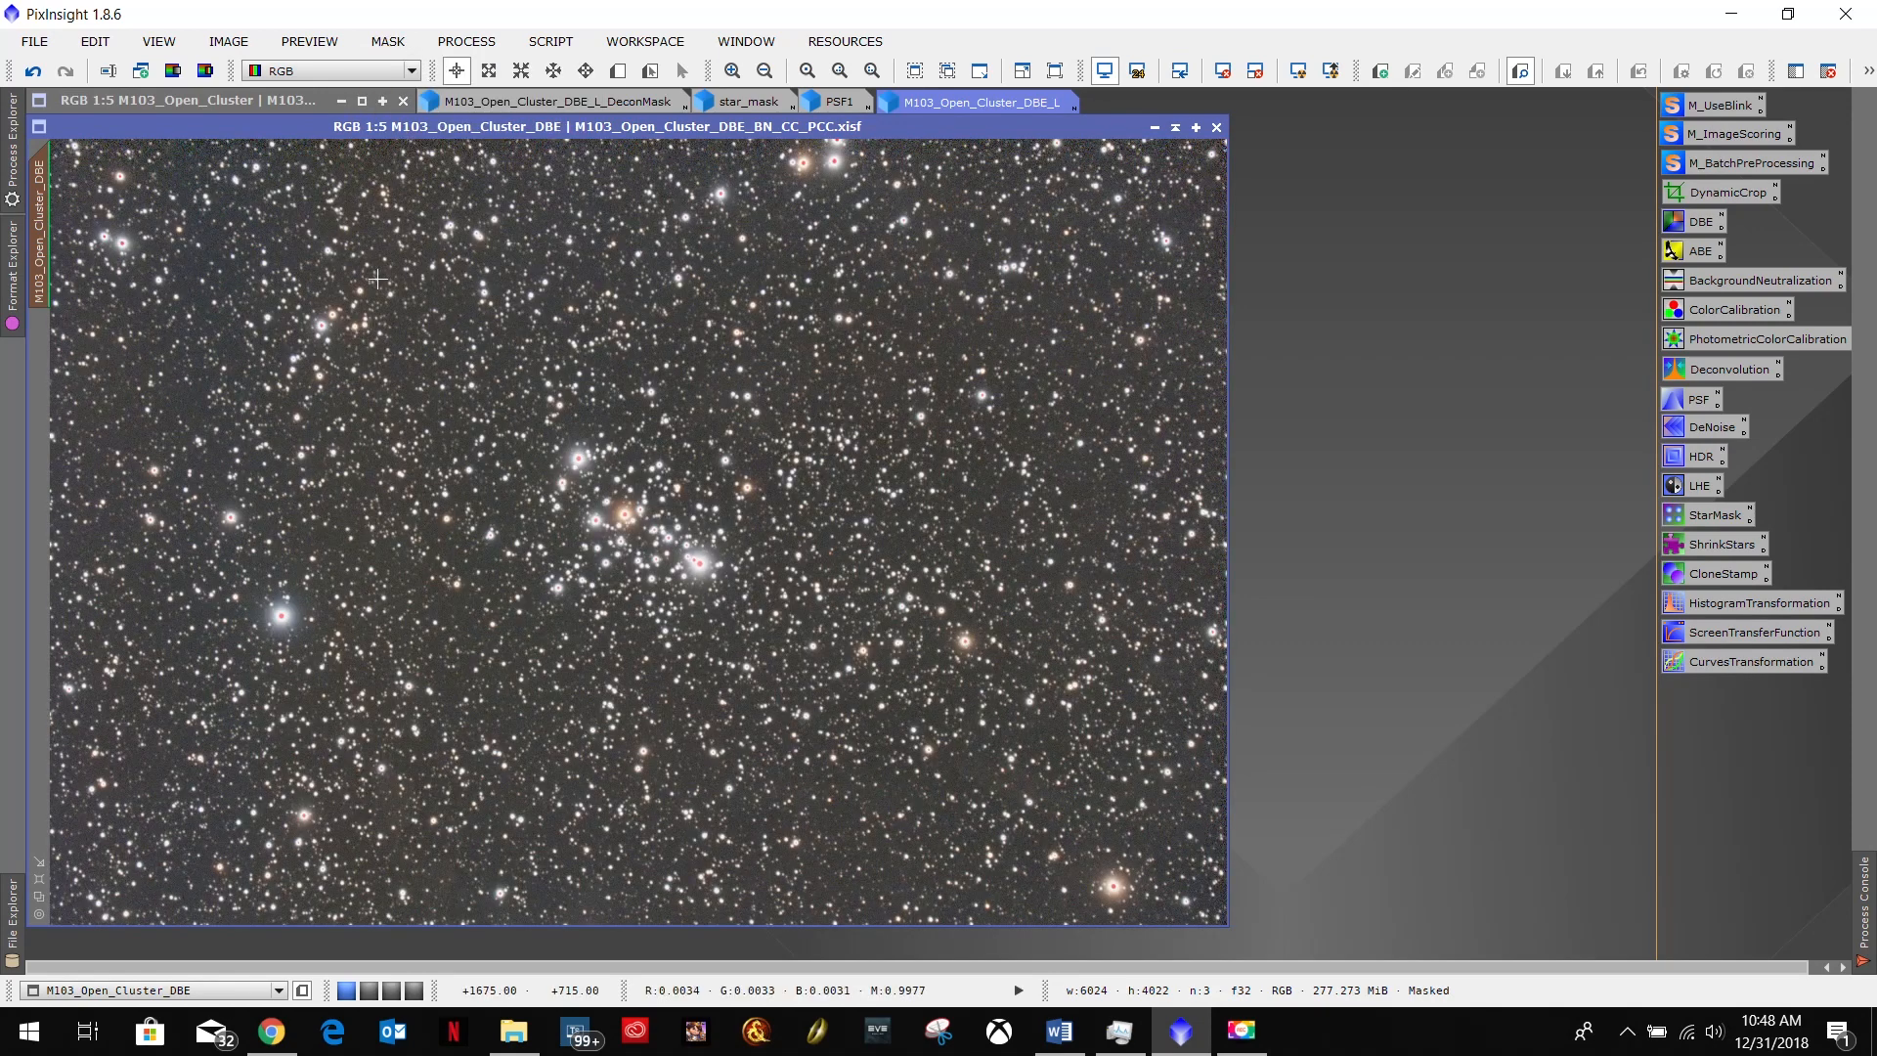
{"action": "scroll", "coordinate": [627, 519], "scroll_direction": "up", "scroll_amount": 5}
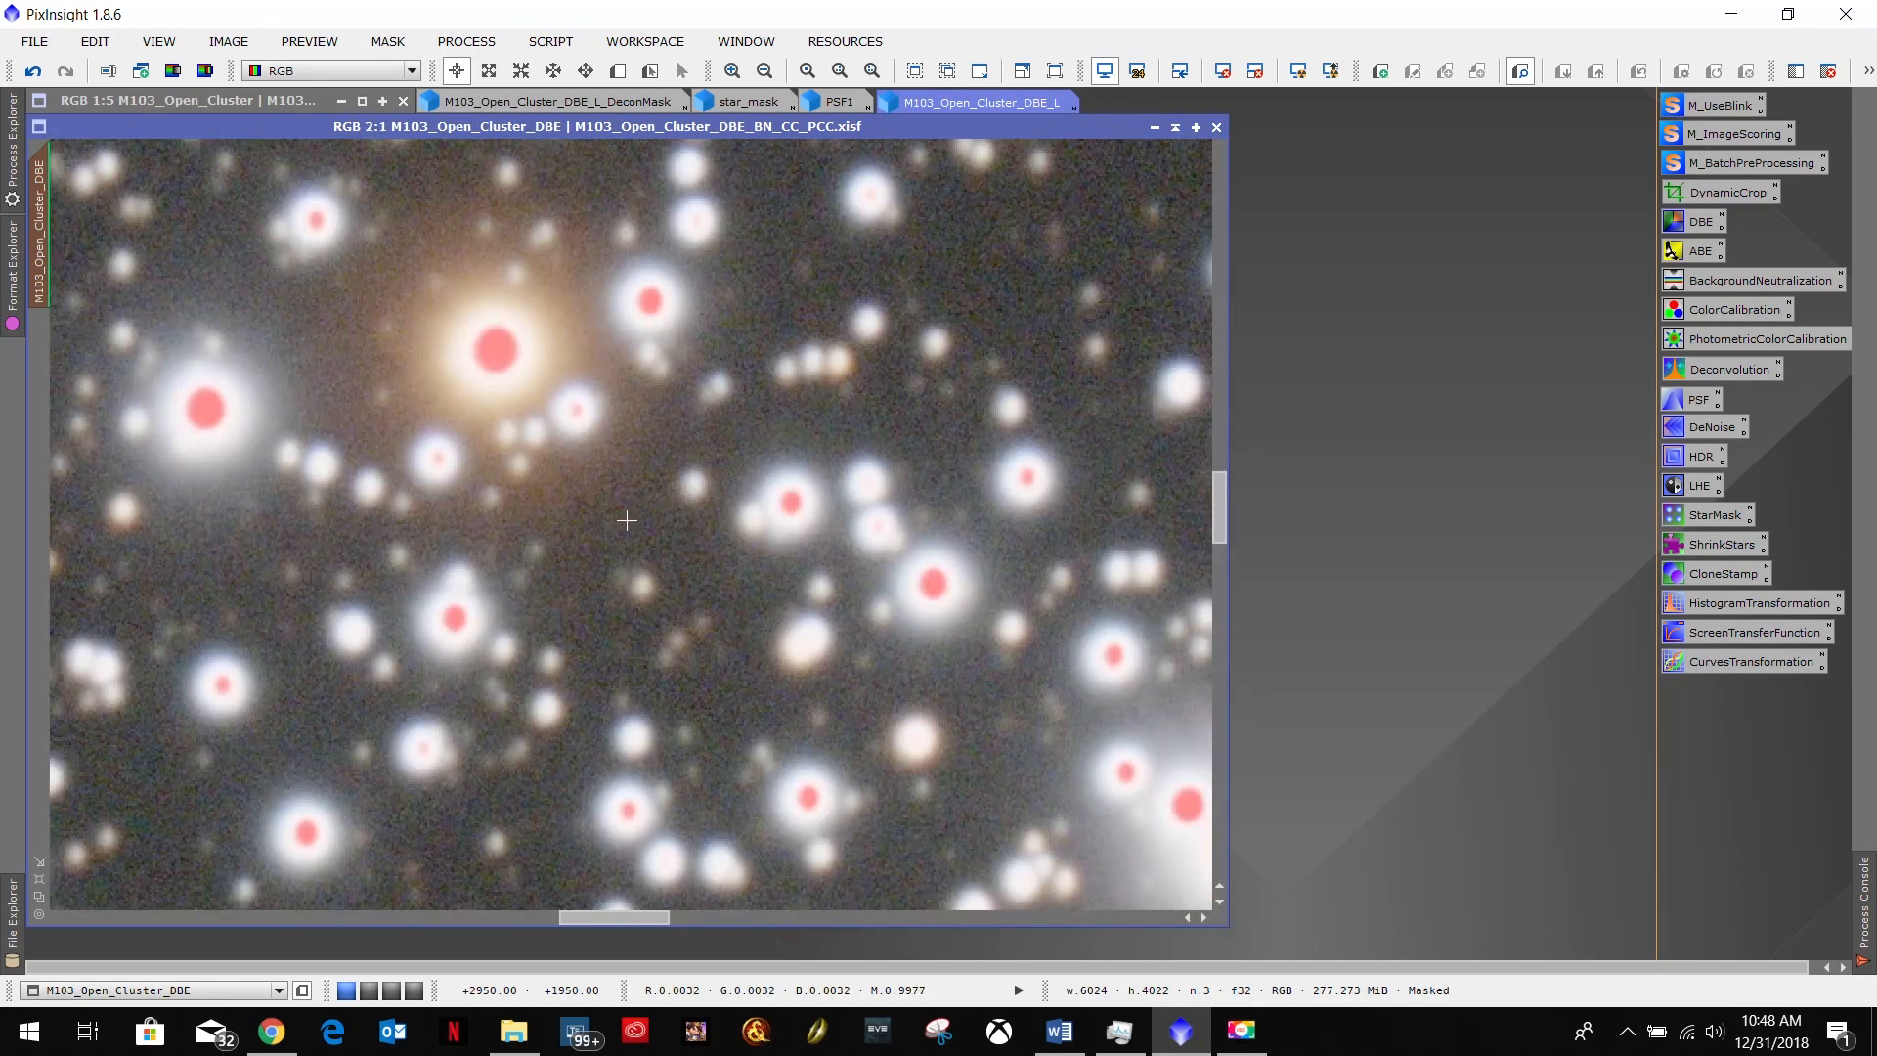
{"action": "scroll", "coordinate": [627, 519], "scroll_direction": "down", "scroll_amount": 4}
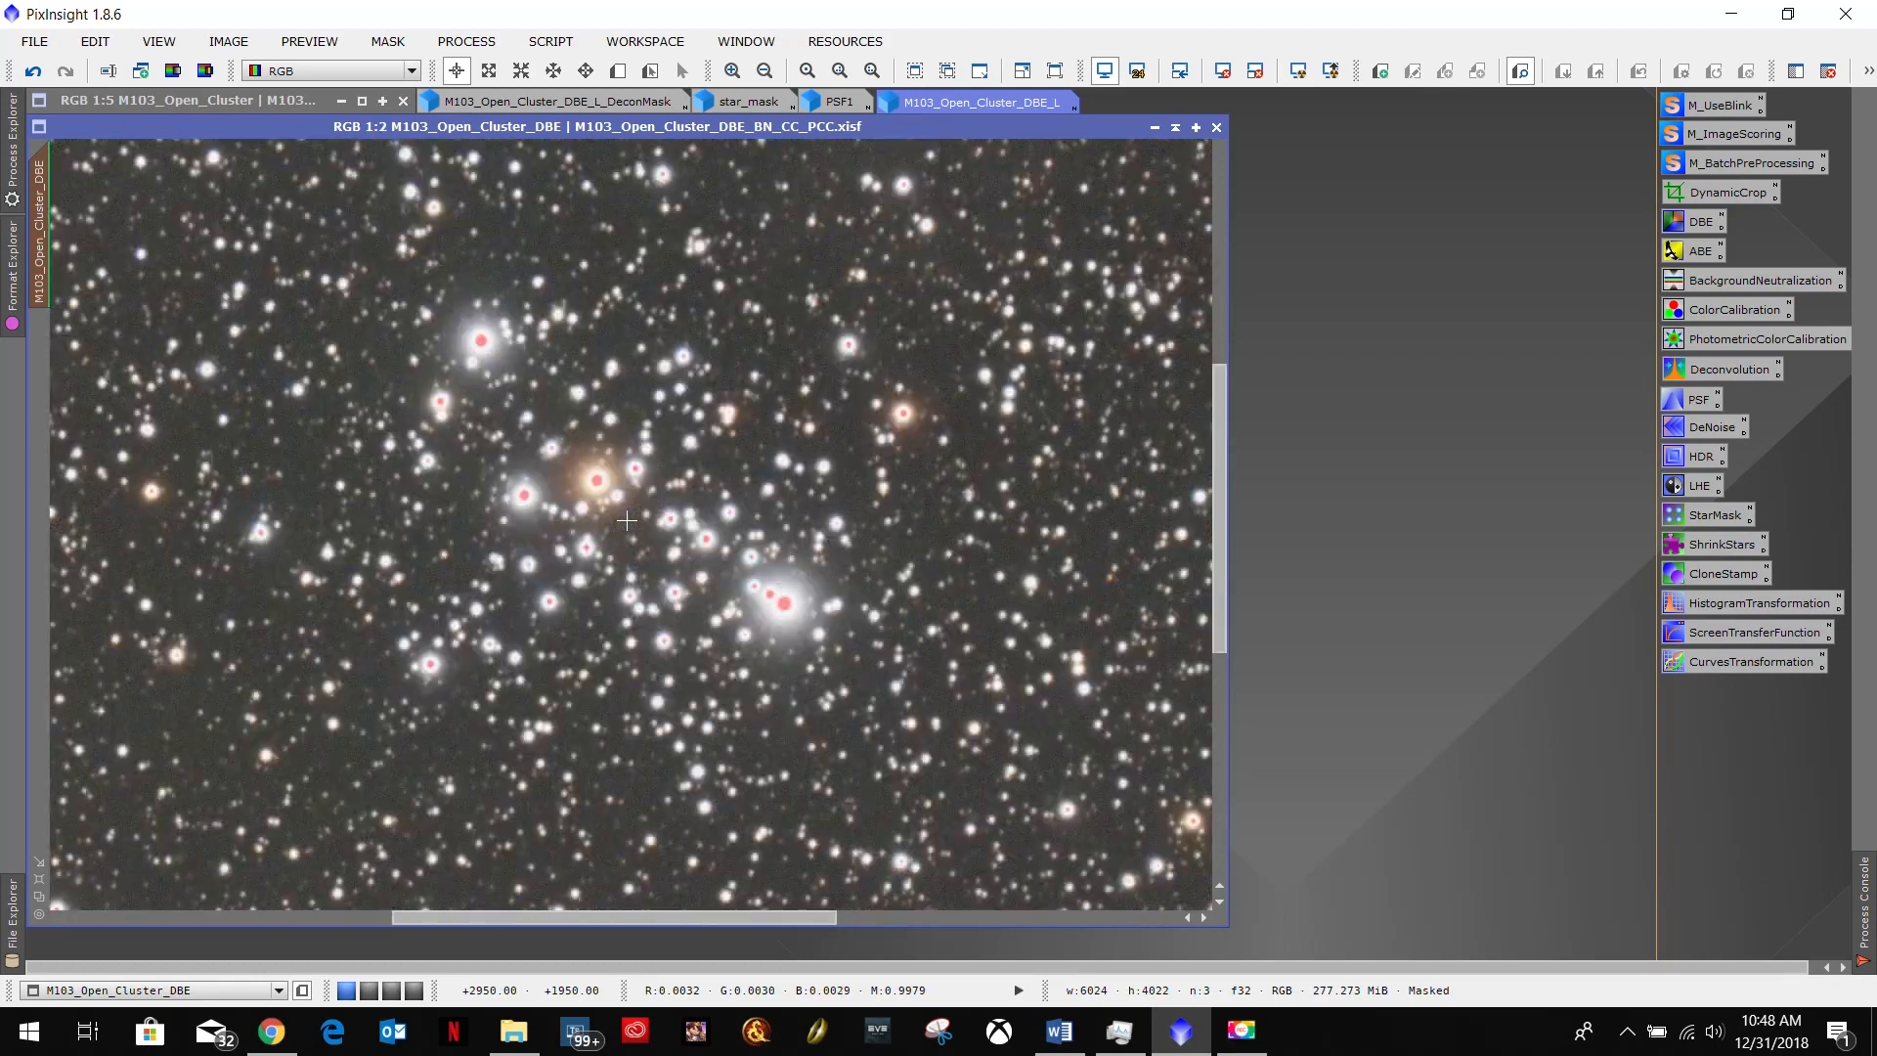
Invert the mask back to its original polarity and check its coverage of the star cores at 3:1.
{"action": "left_click", "coordinate": [394, 44]}
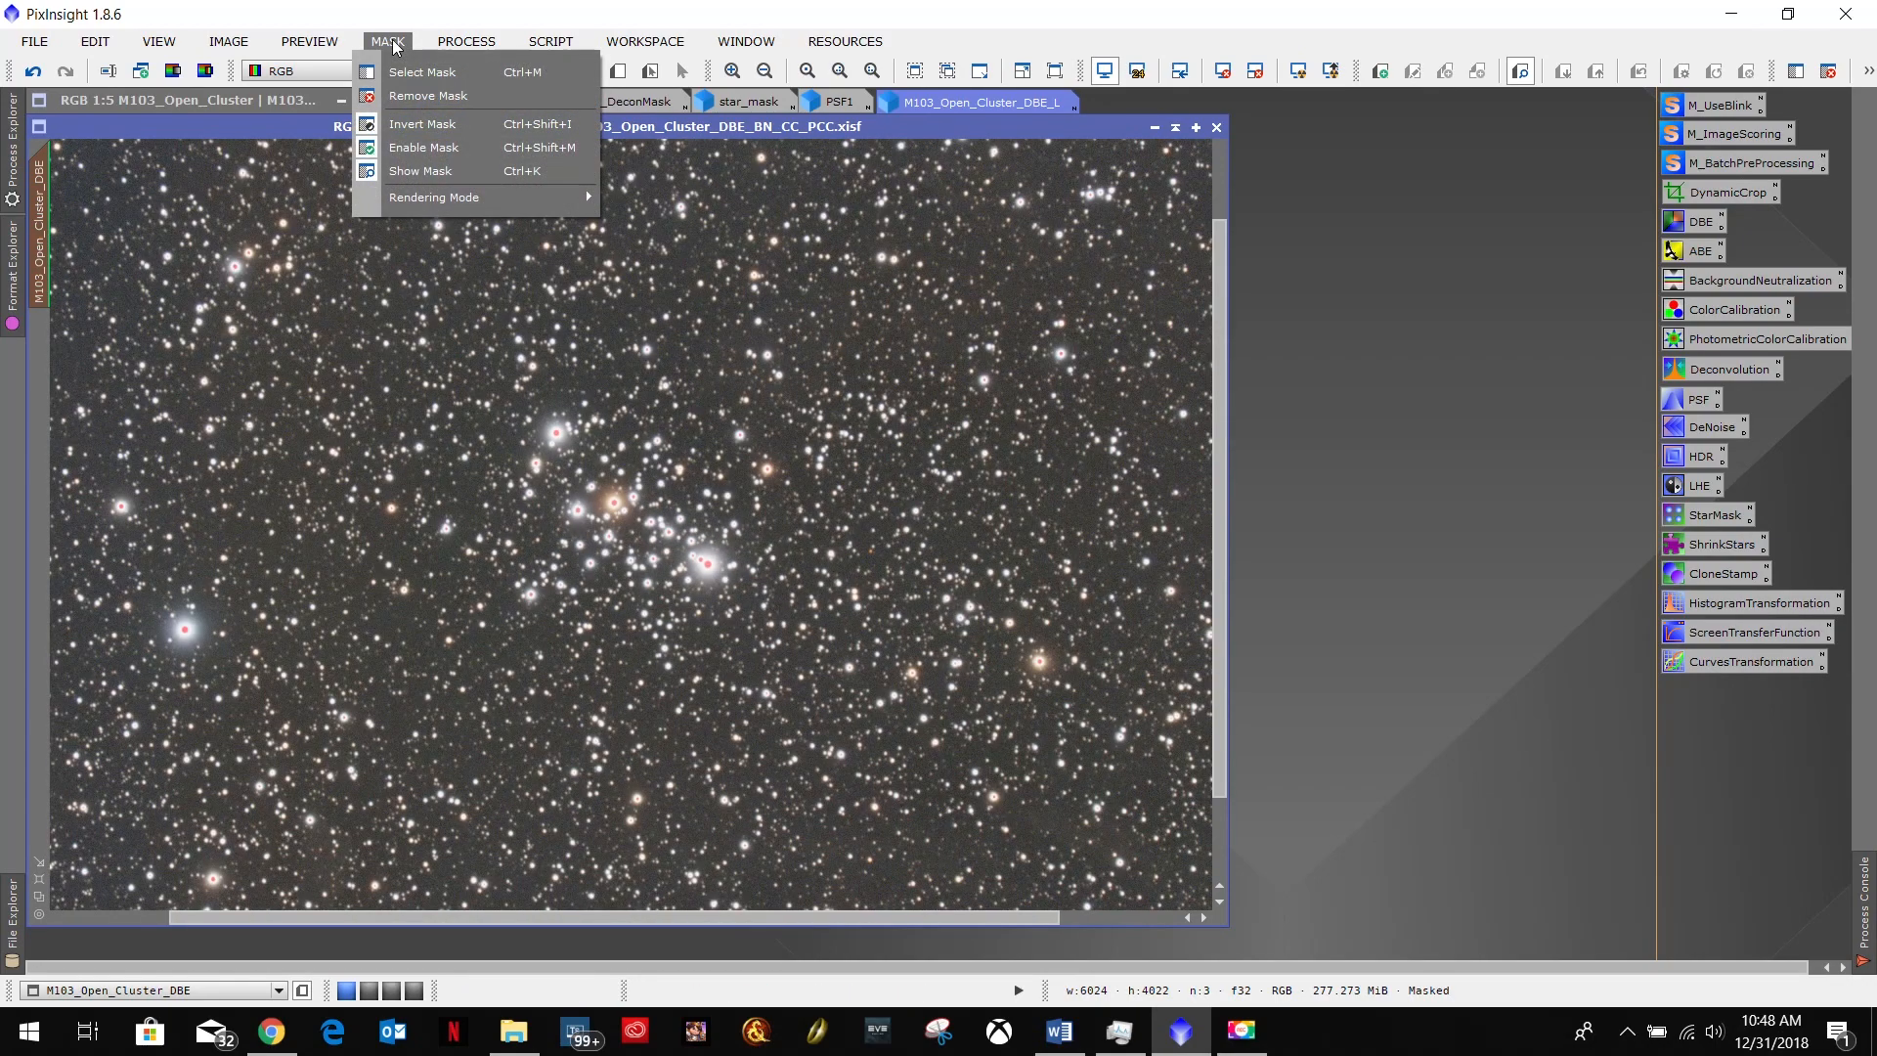
{"action": "left_click", "coordinate": [406, 131]}
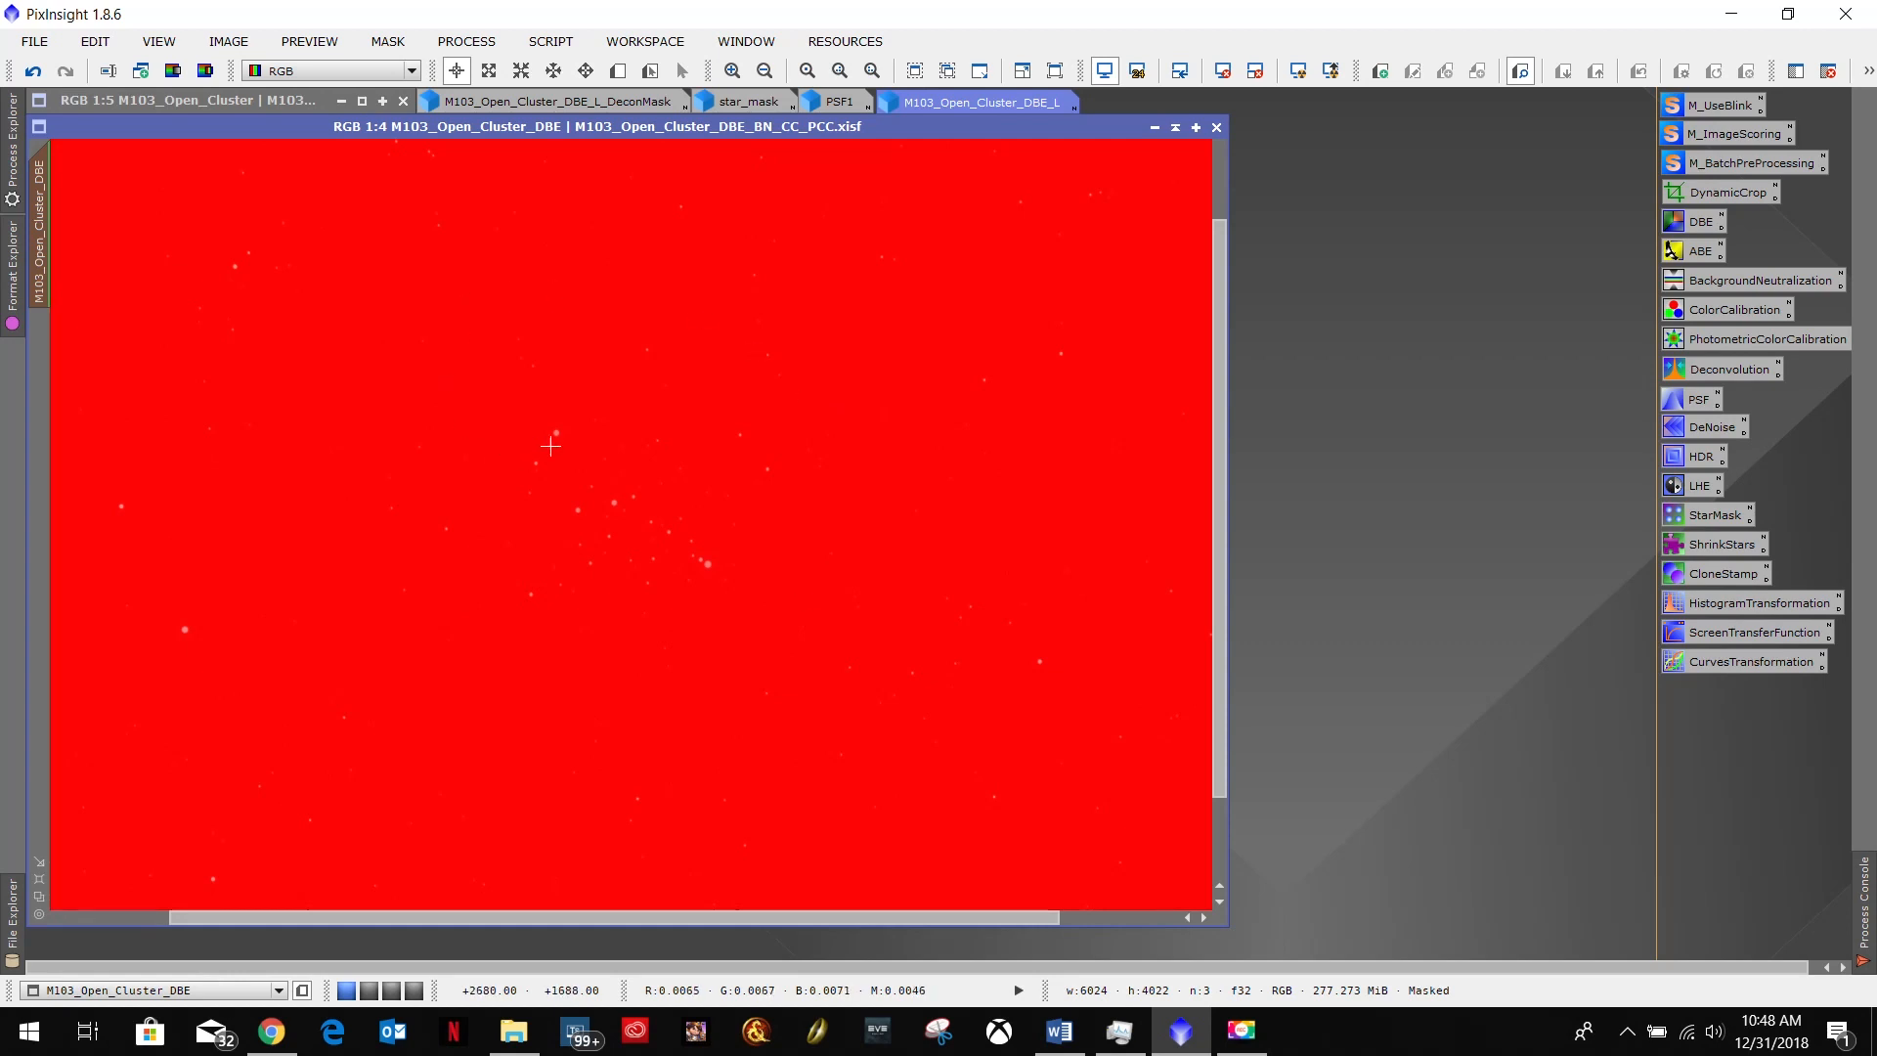
{"action": "scroll", "coordinate": [611, 508], "scroll_direction": "up", "scroll_amount": 5}
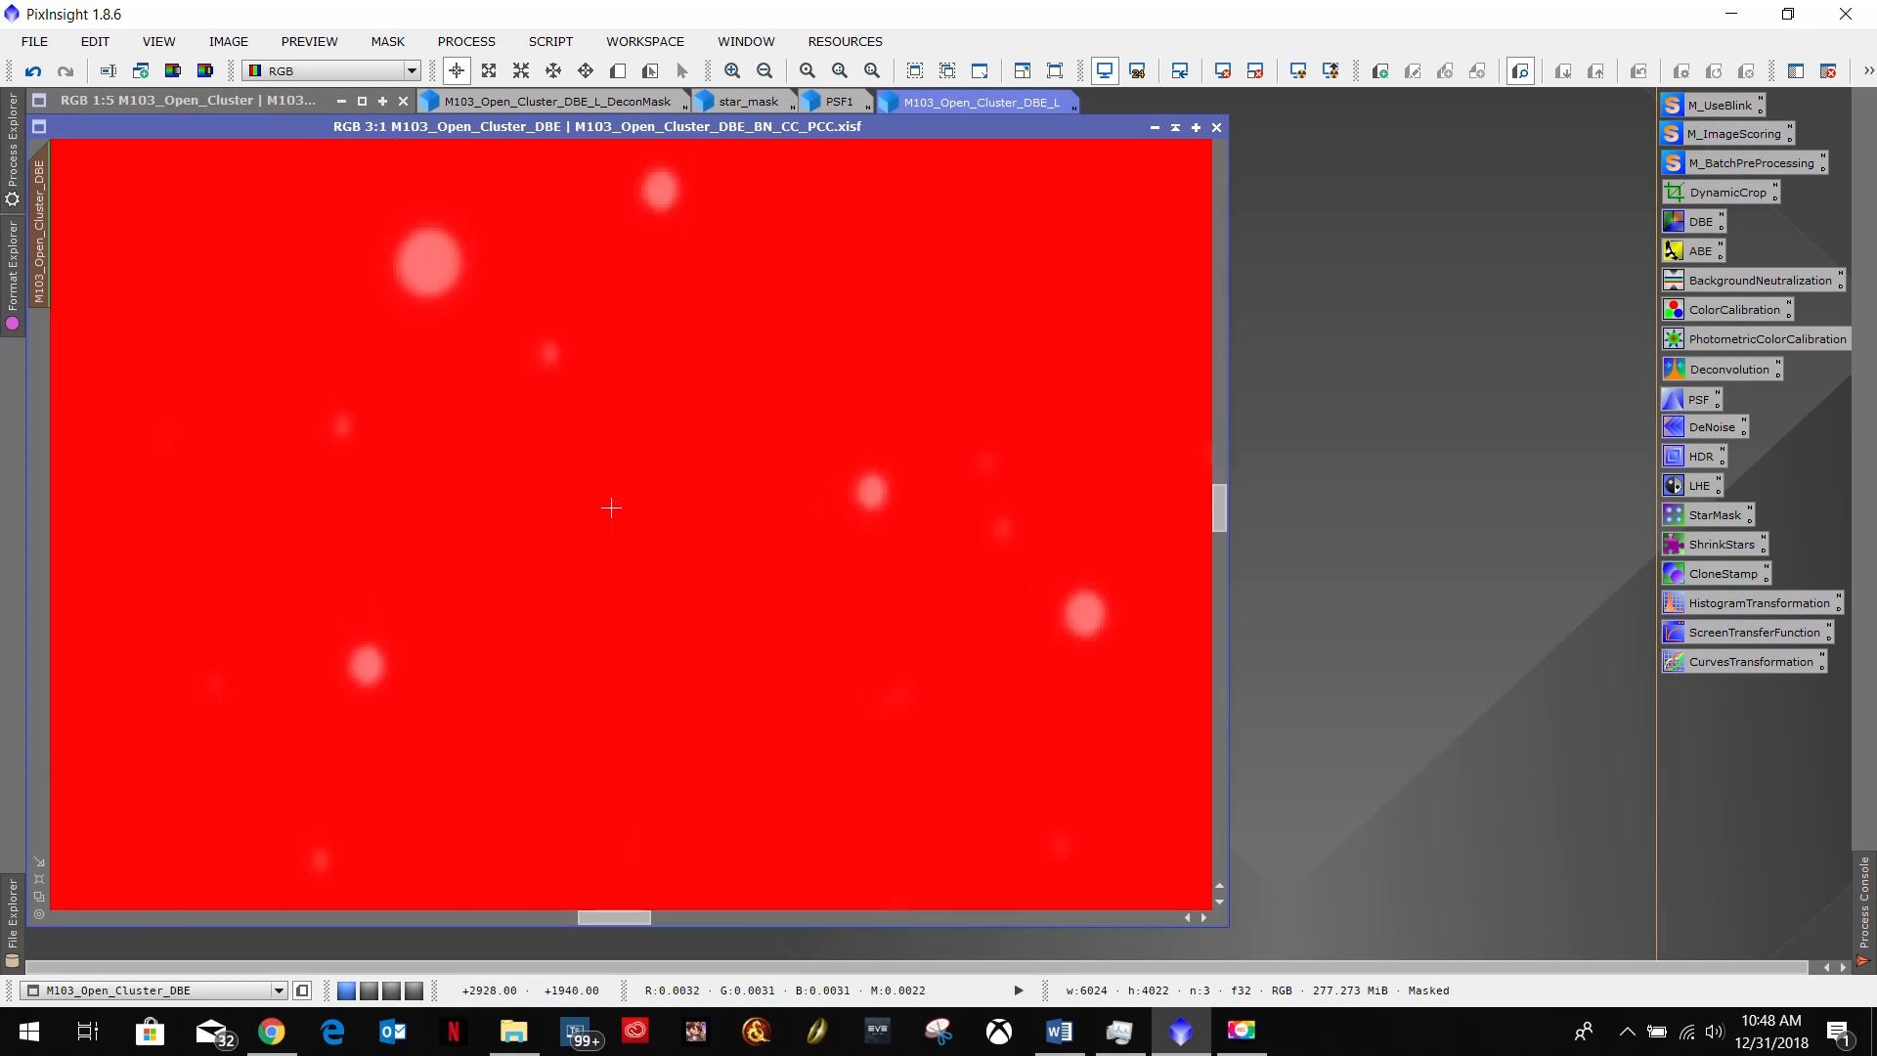
{"action": "scroll", "coordinate": [612, 508], "scroll_direction": "down", "scroll_amount": 6}
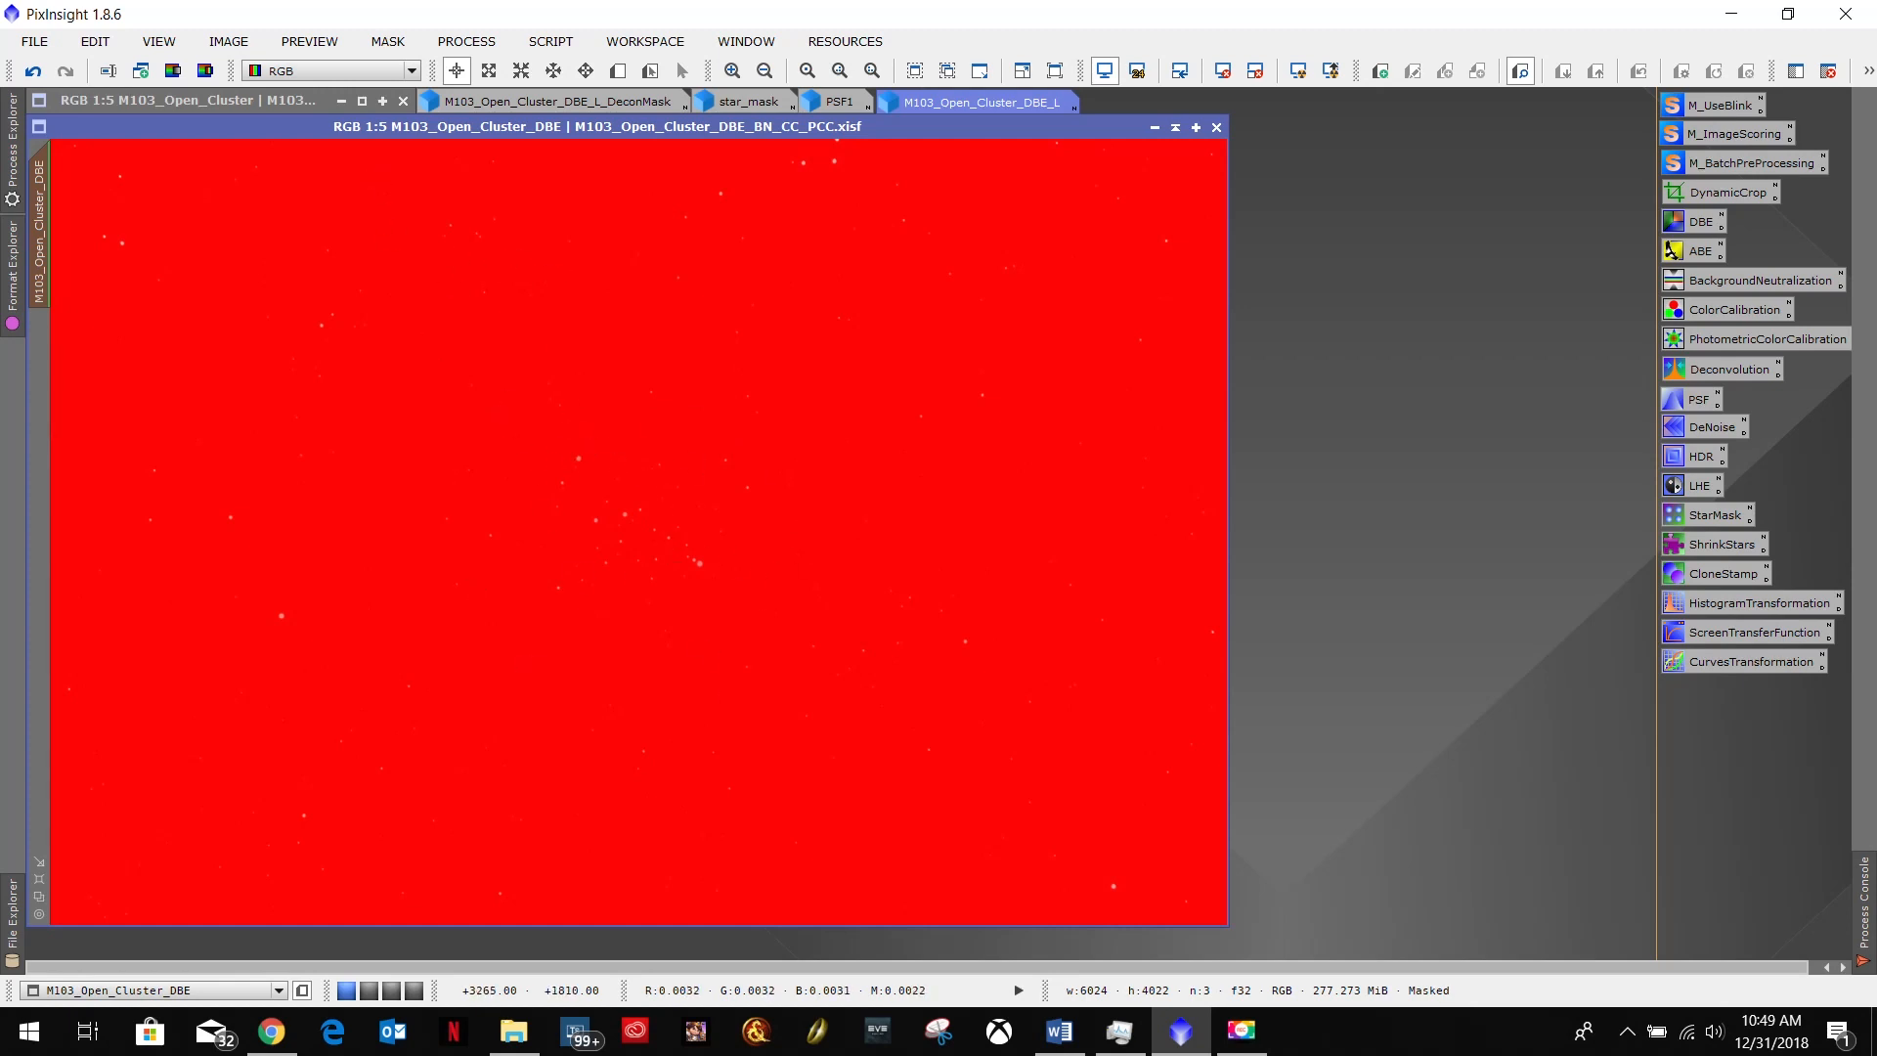
Hide the mask overlay on the colour image while keeping the mask enabled.
{"action": "left_click", "coordinate": [387, 44]}
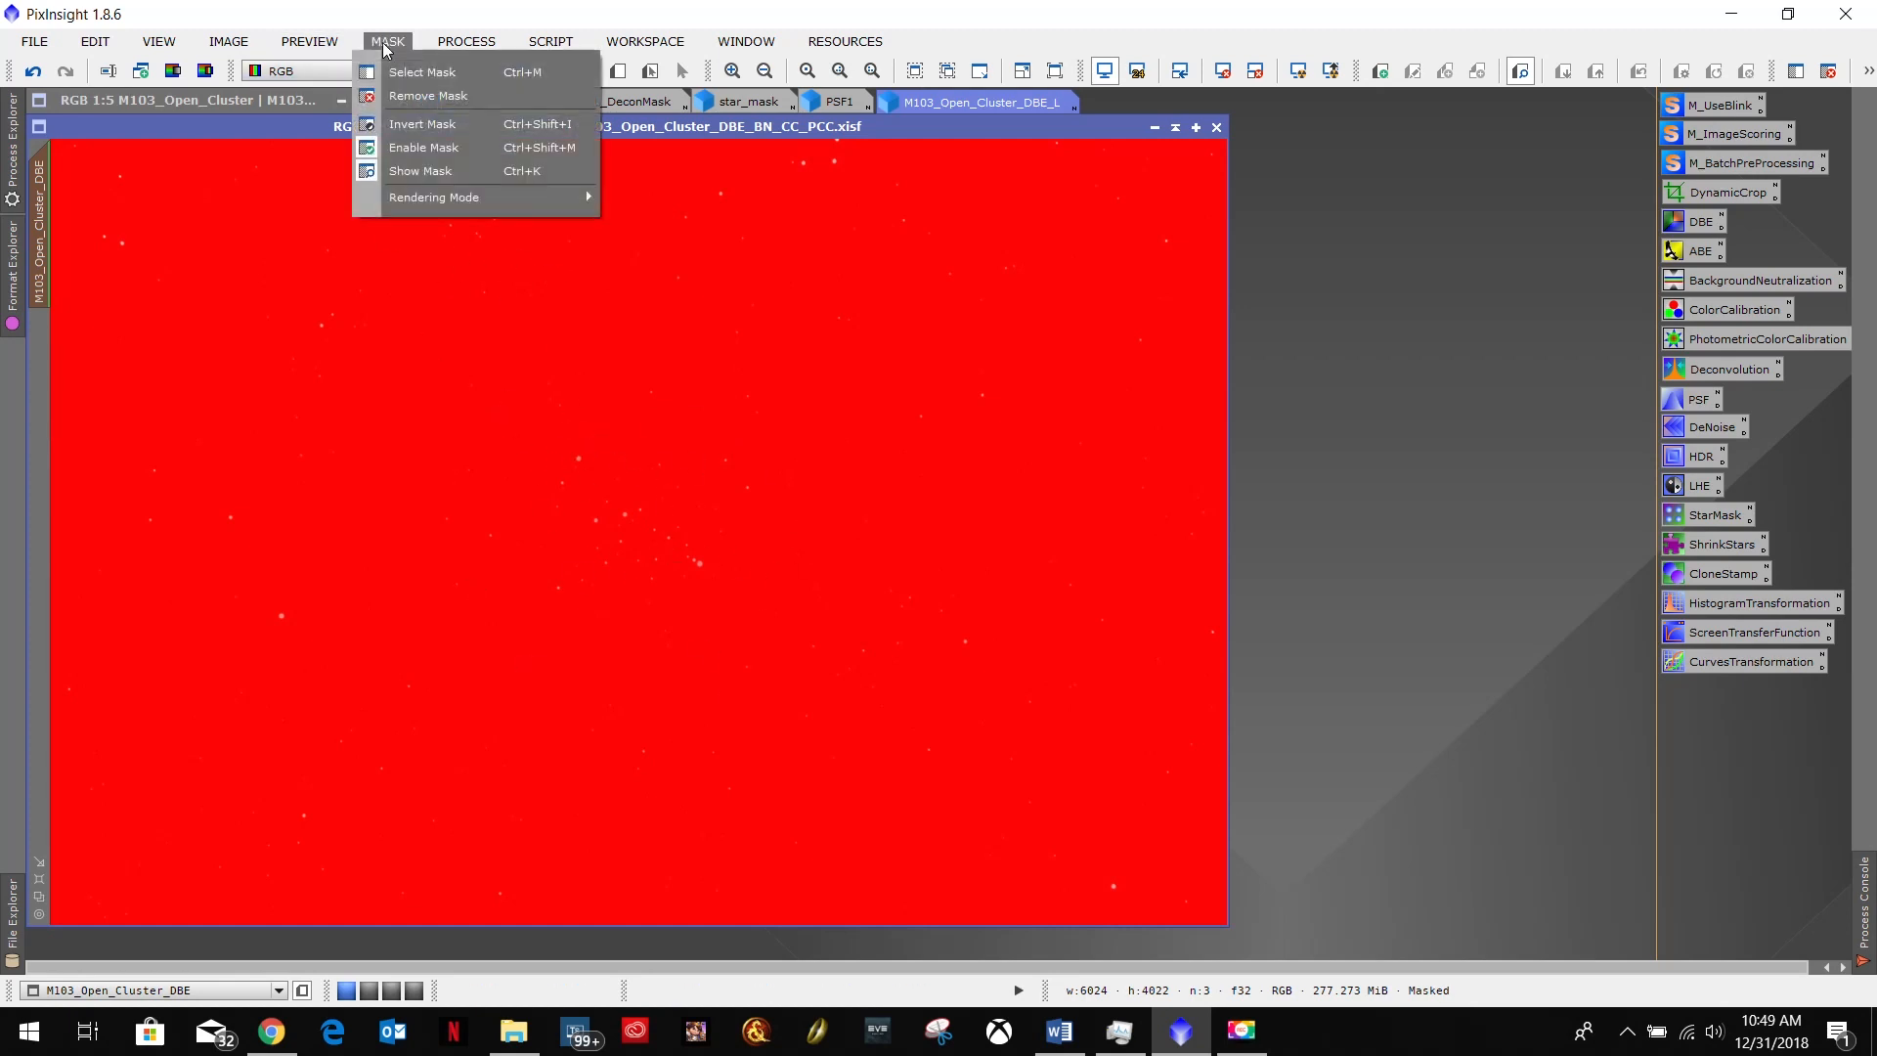
{"action": "left_click", "coordinate": [410, 171]}
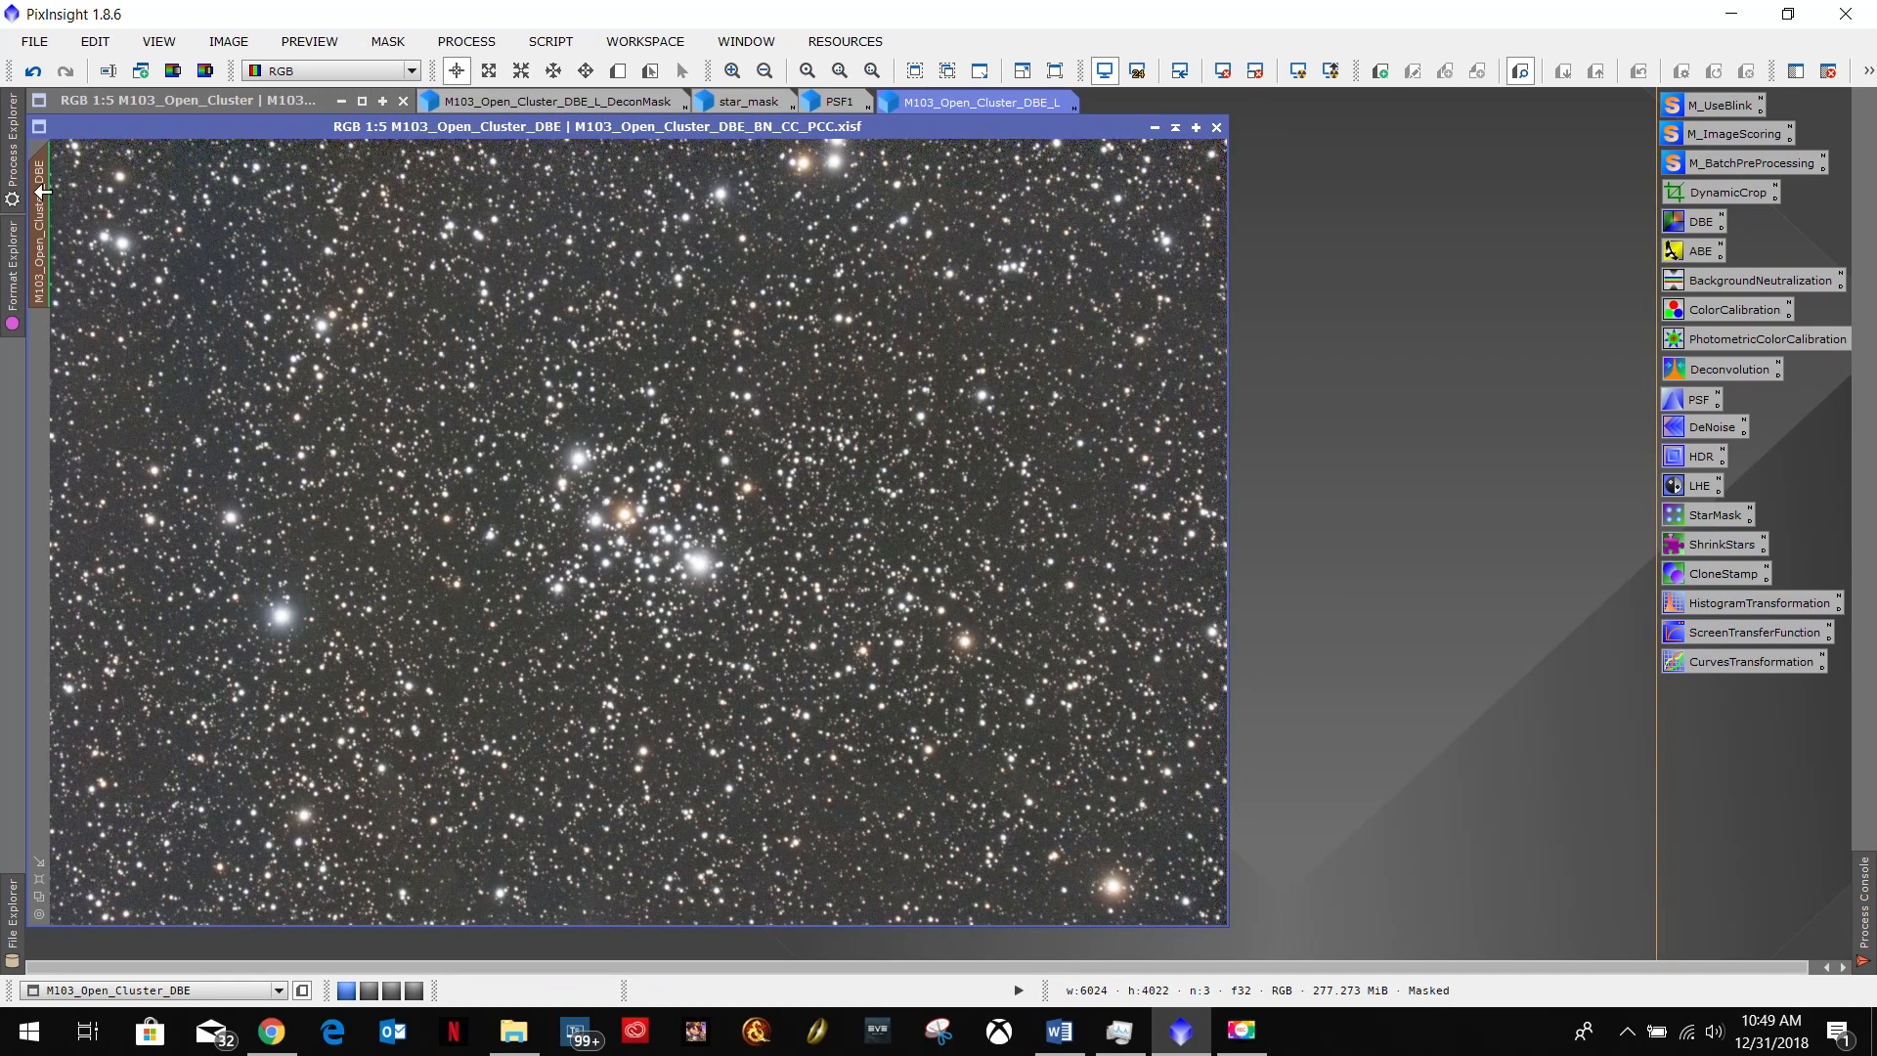
{"action": "mouse_move", "coordinate": [44, 246]}
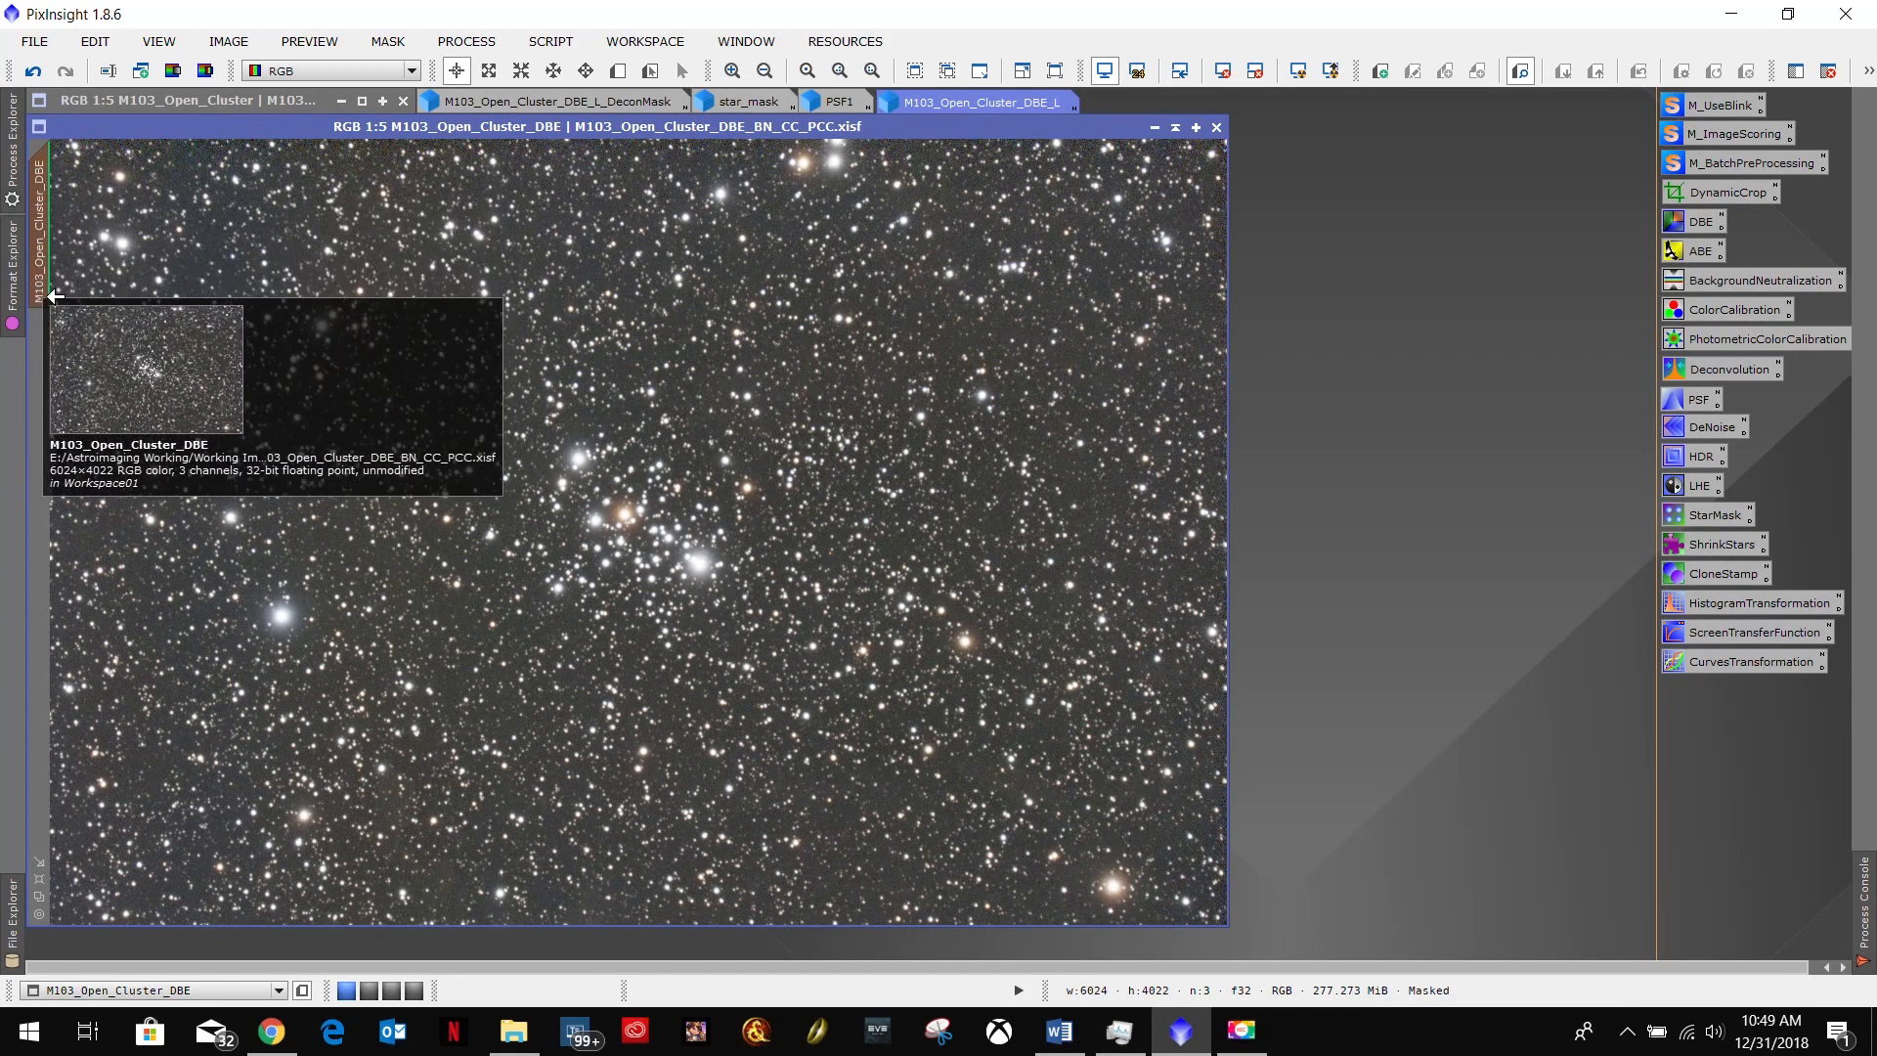
Restore the luminance image, compare its identifier tab colour with that of the masked colour image, and minimize it again.
{"action": "double_click", "coordinate": [941, 94]}
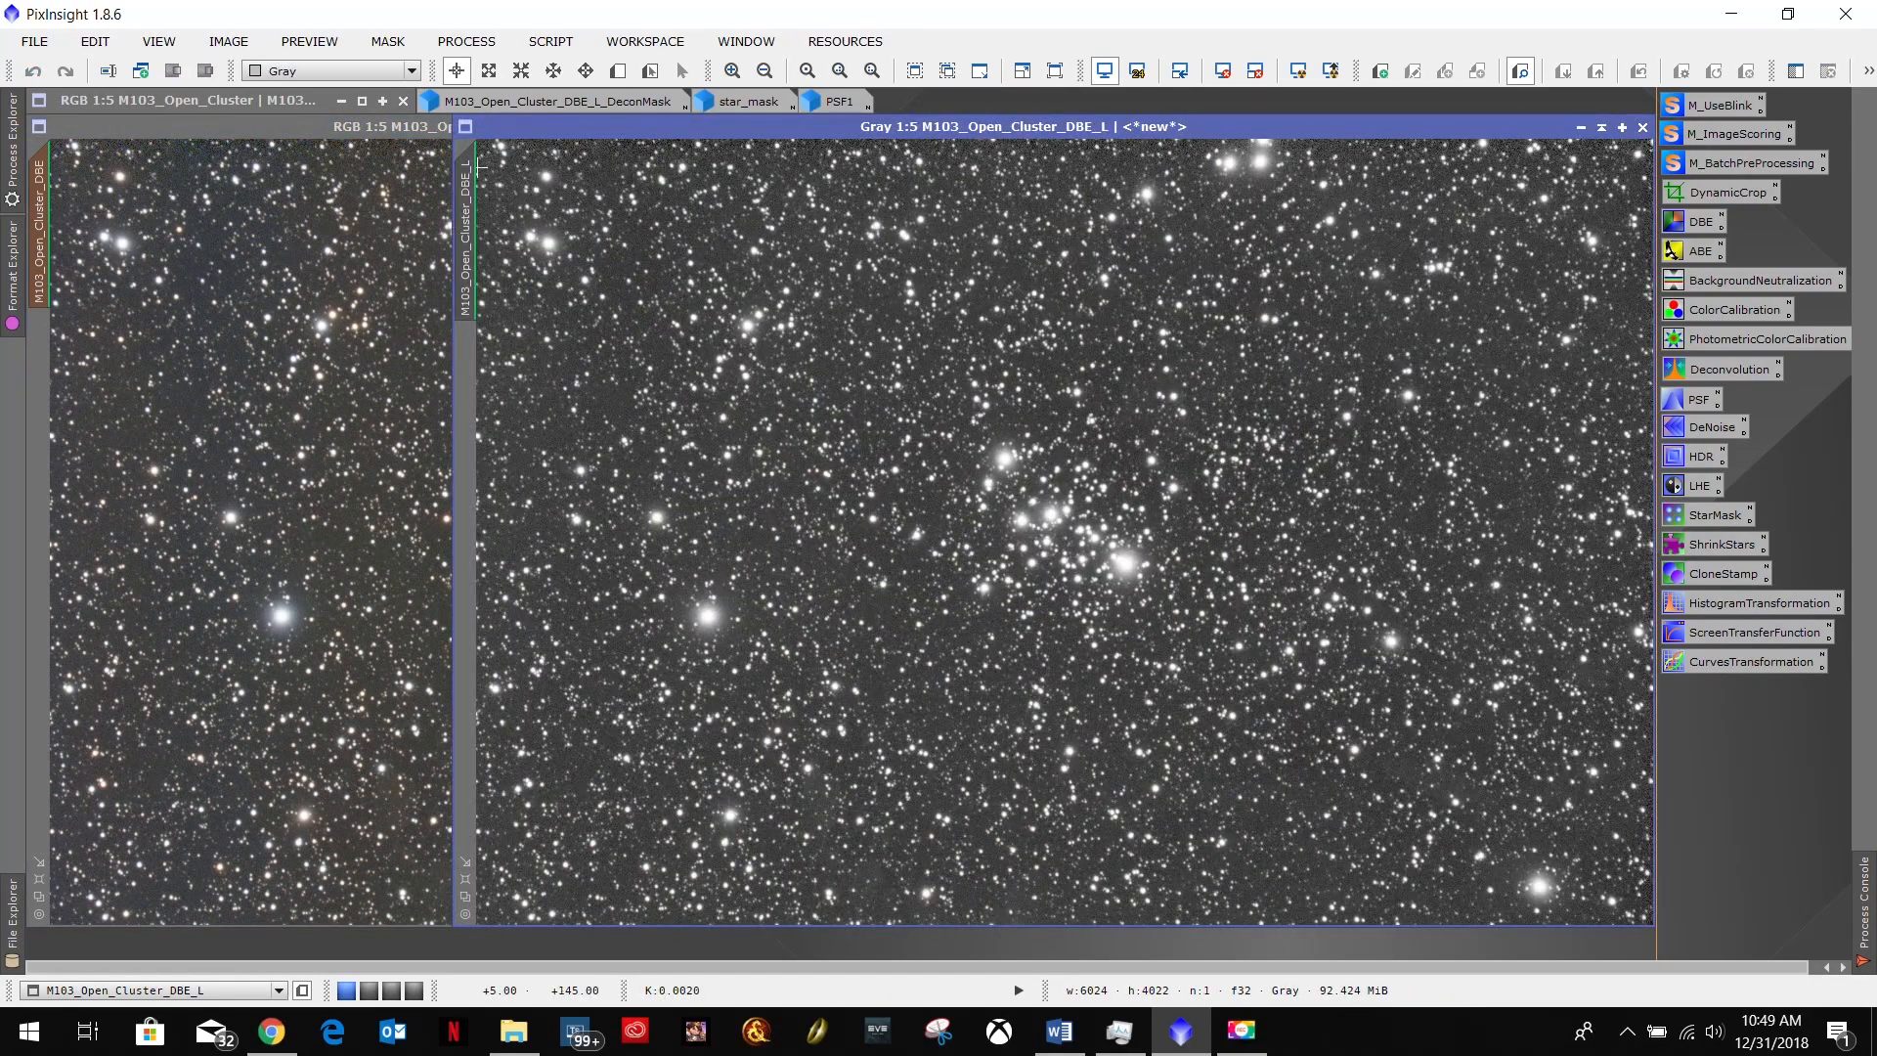
{"action": "left_click_drag", "start_coordinate": [570, 121], "coordinate": [190, 119]}
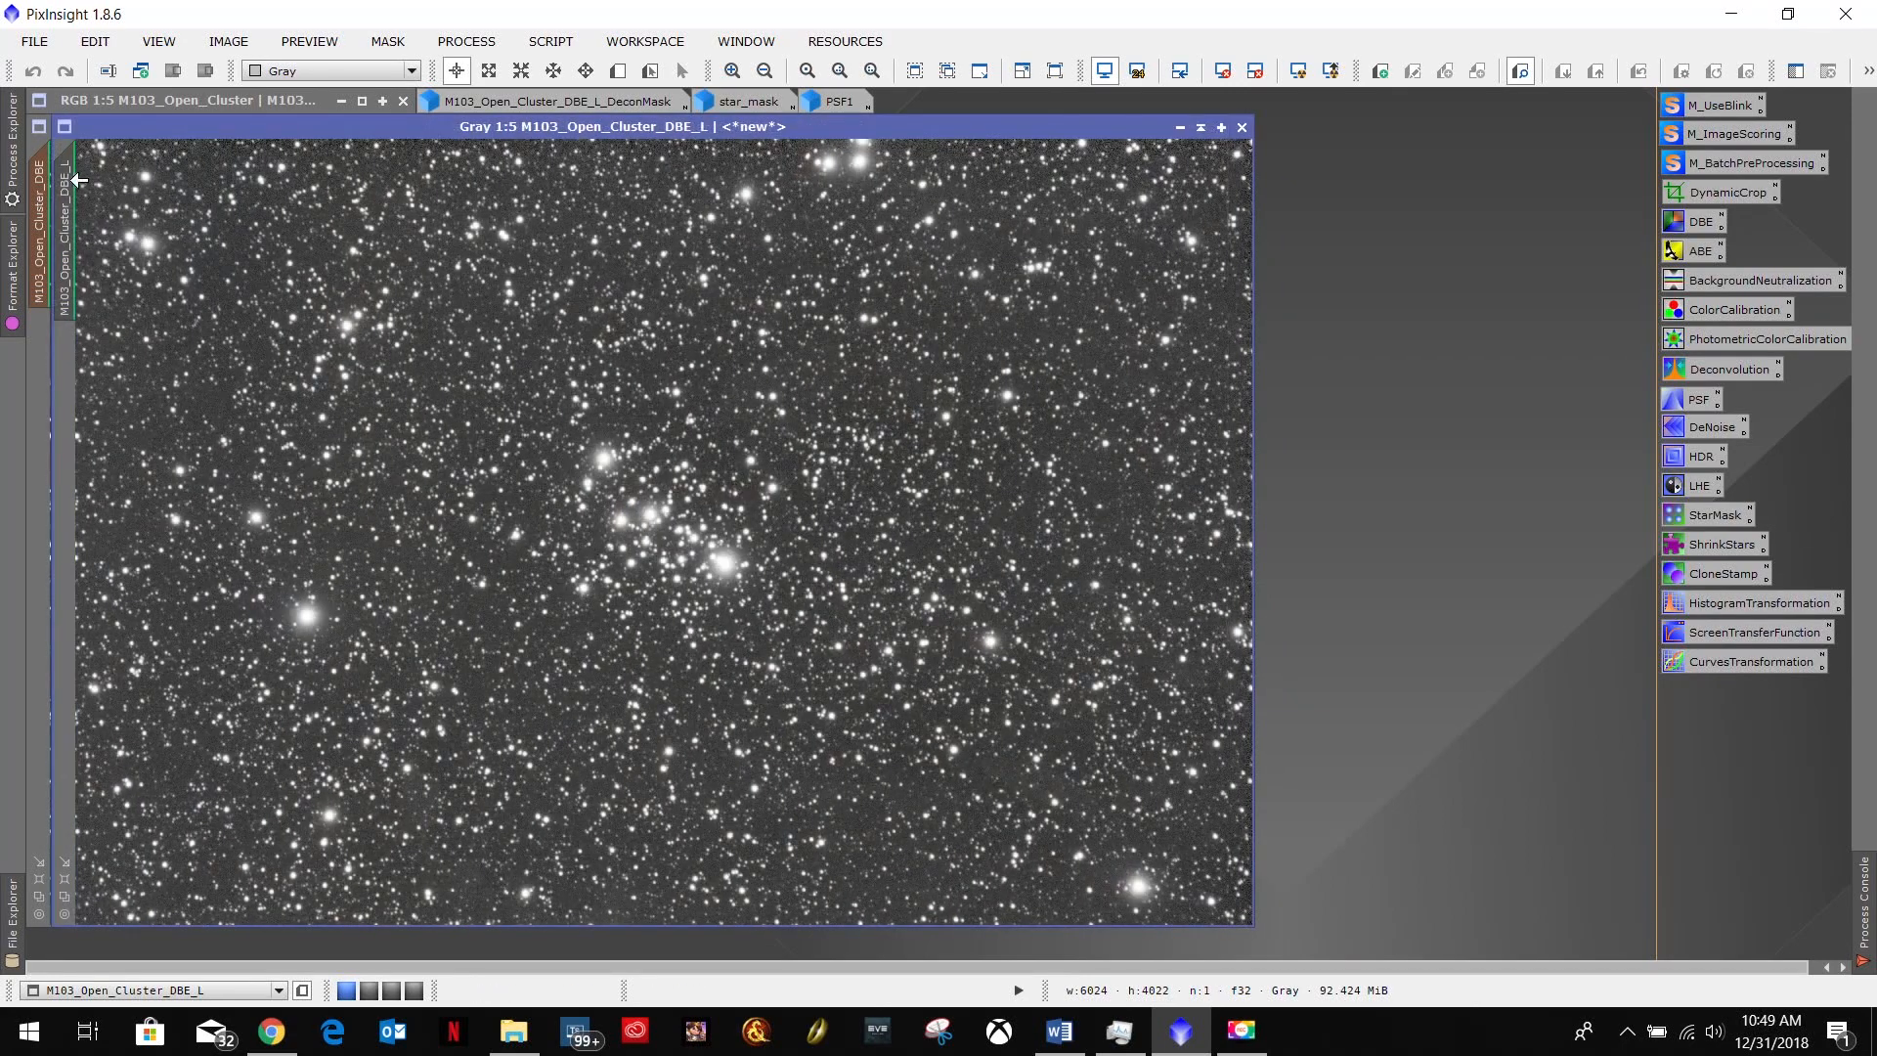
{"action": "mouse_move", "coordinate": [43, 200]}
{"action": "left_click", "coordinate": [1179, 129]}
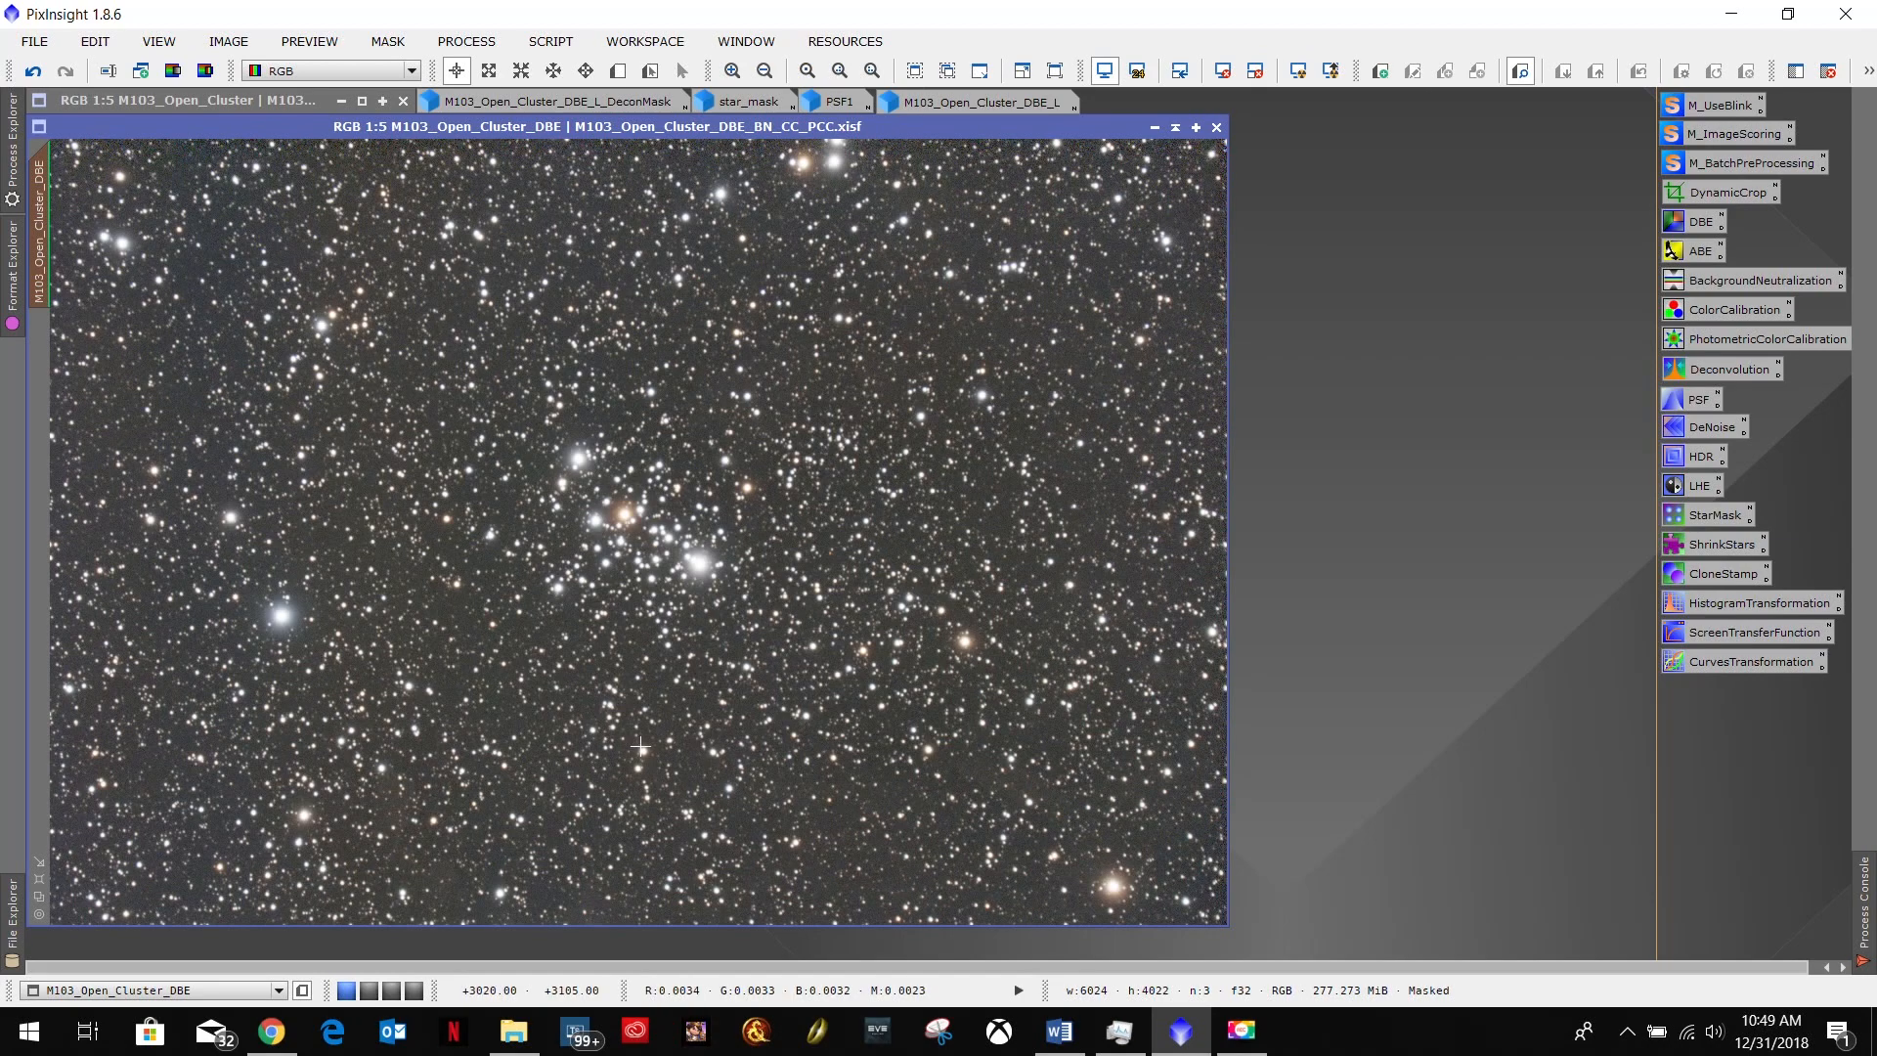
Check the Open Deconvolution instruction in the Word notes, return to PixInsight and open the Deconvolution process.
{"action": "left_click", "coordinate": [1056, 1032]}
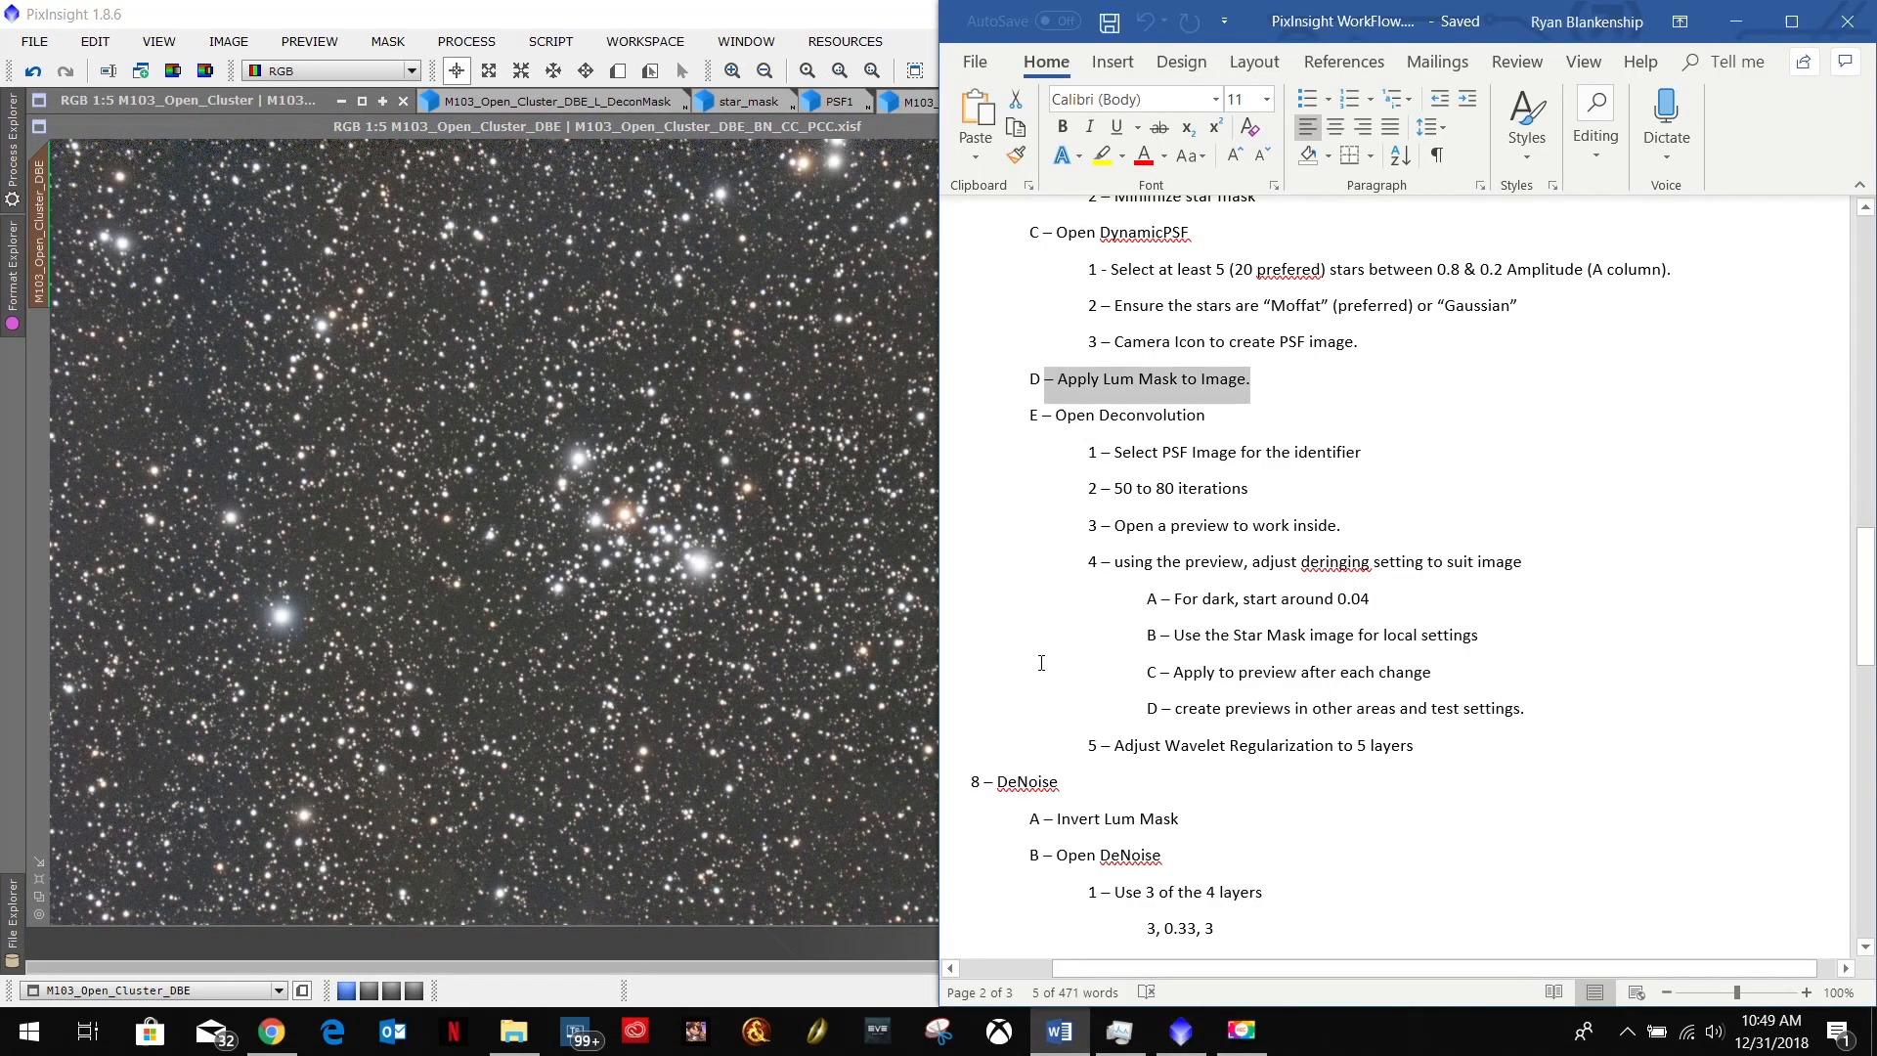
{"action": "left_click", "coordinate": [1140, 390]}
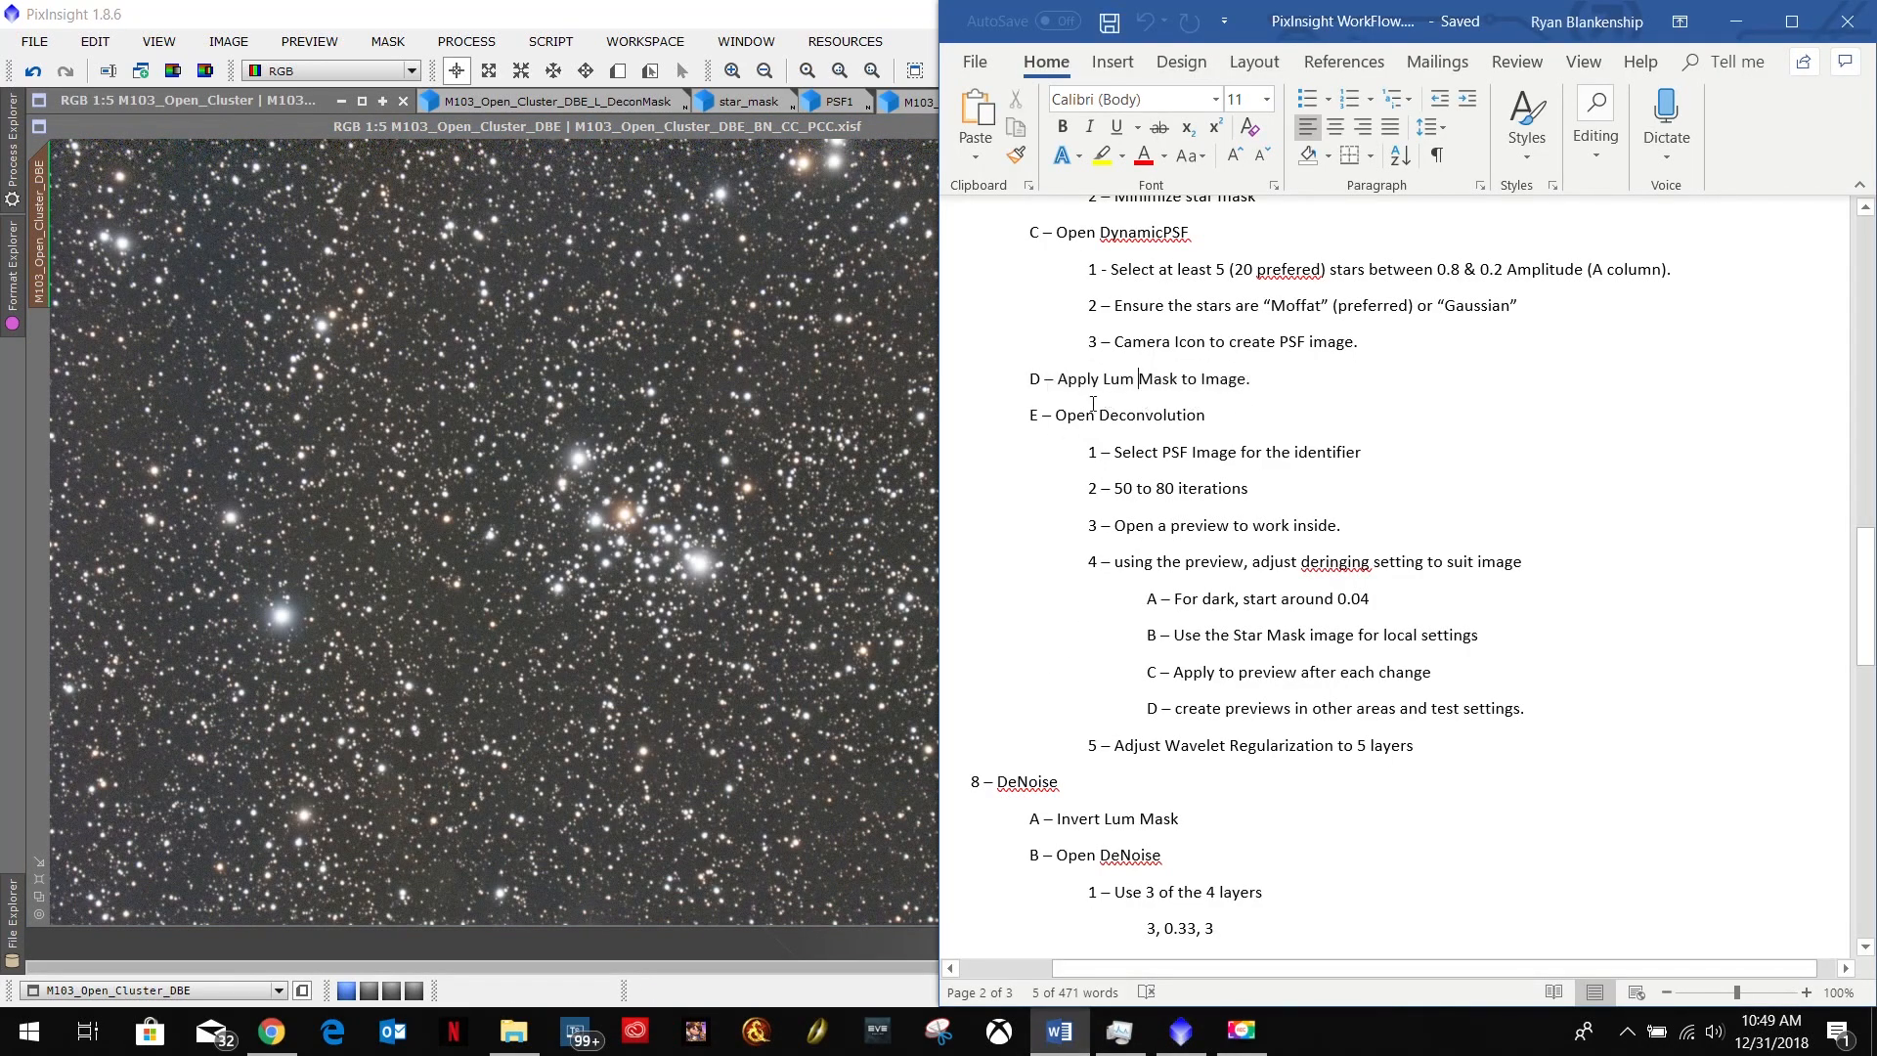
{"action": "left_click_drag", "start_coordinate": [1056, 415], "coordinate": [1178, 416]}
{"action": "left_click", "coordinate": [1737, 21]}
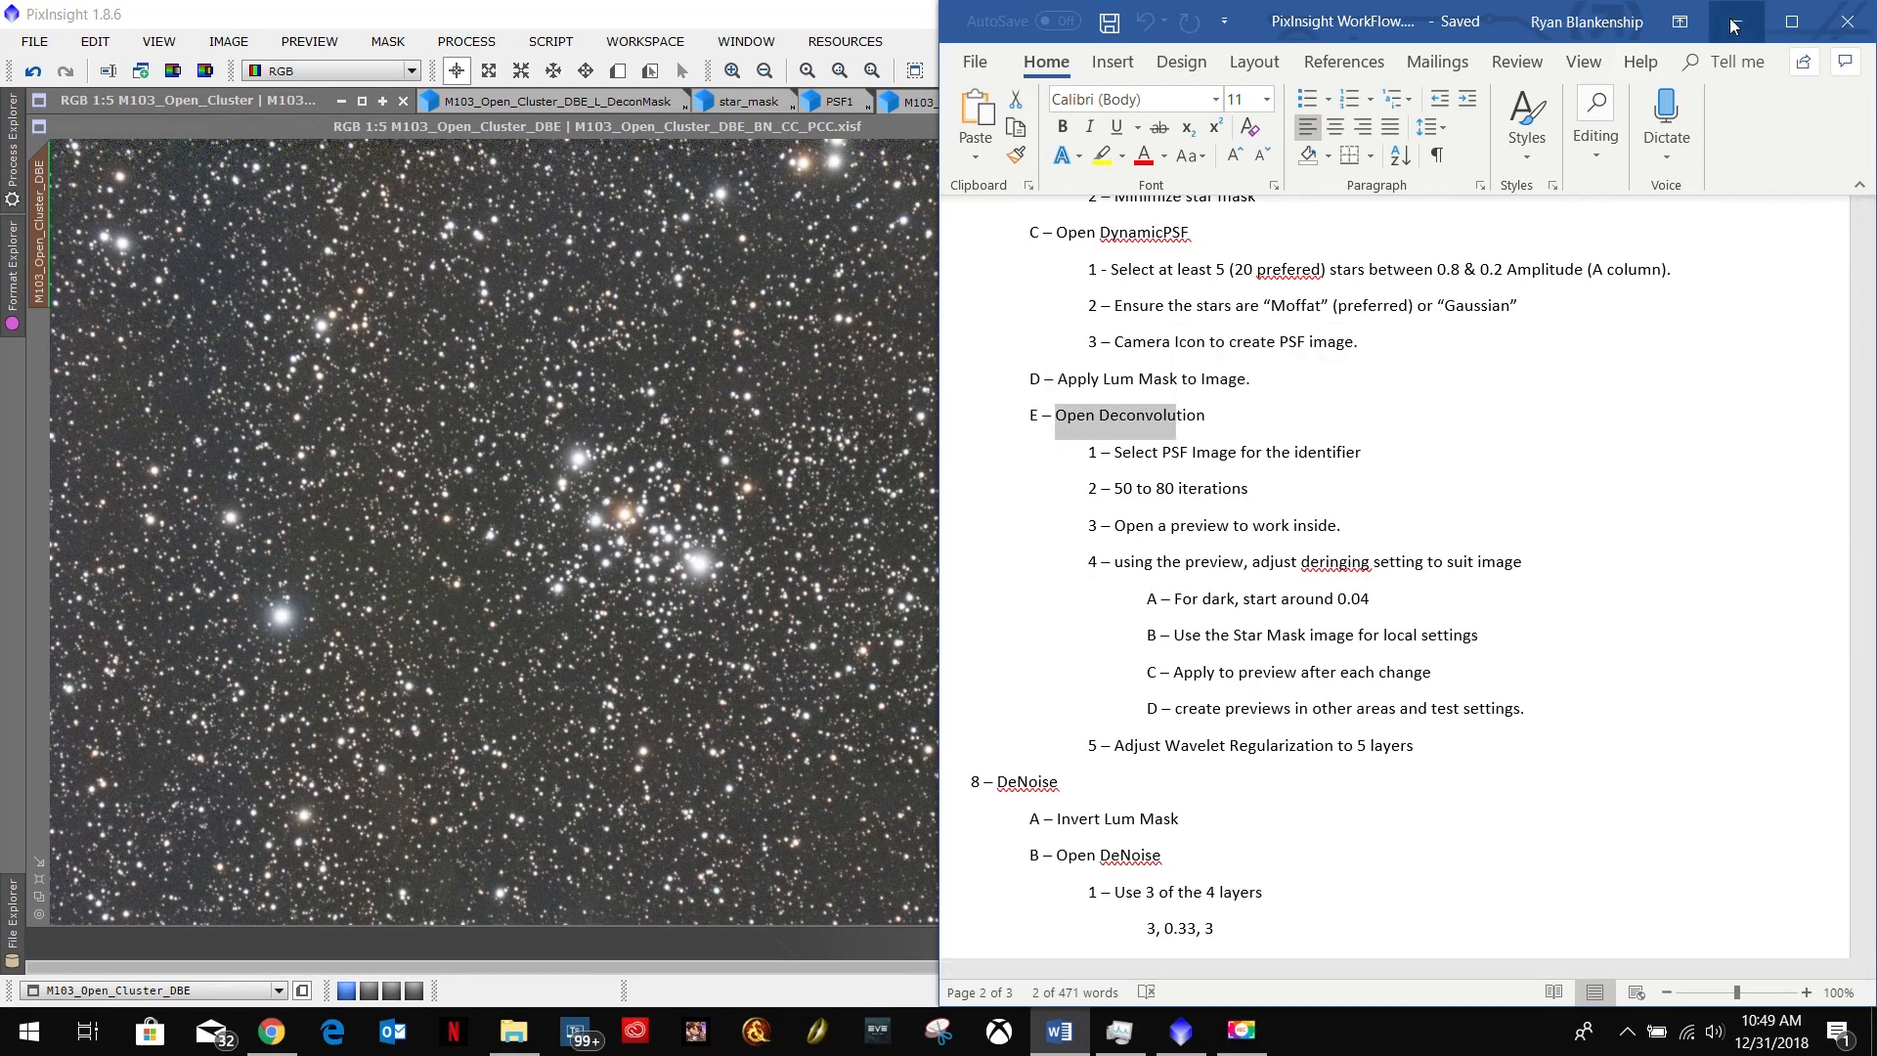
{"action": "left_click", "coordinate": [1715, 368]}
{"action": "double_click", "coordinate": [1723, 367]}
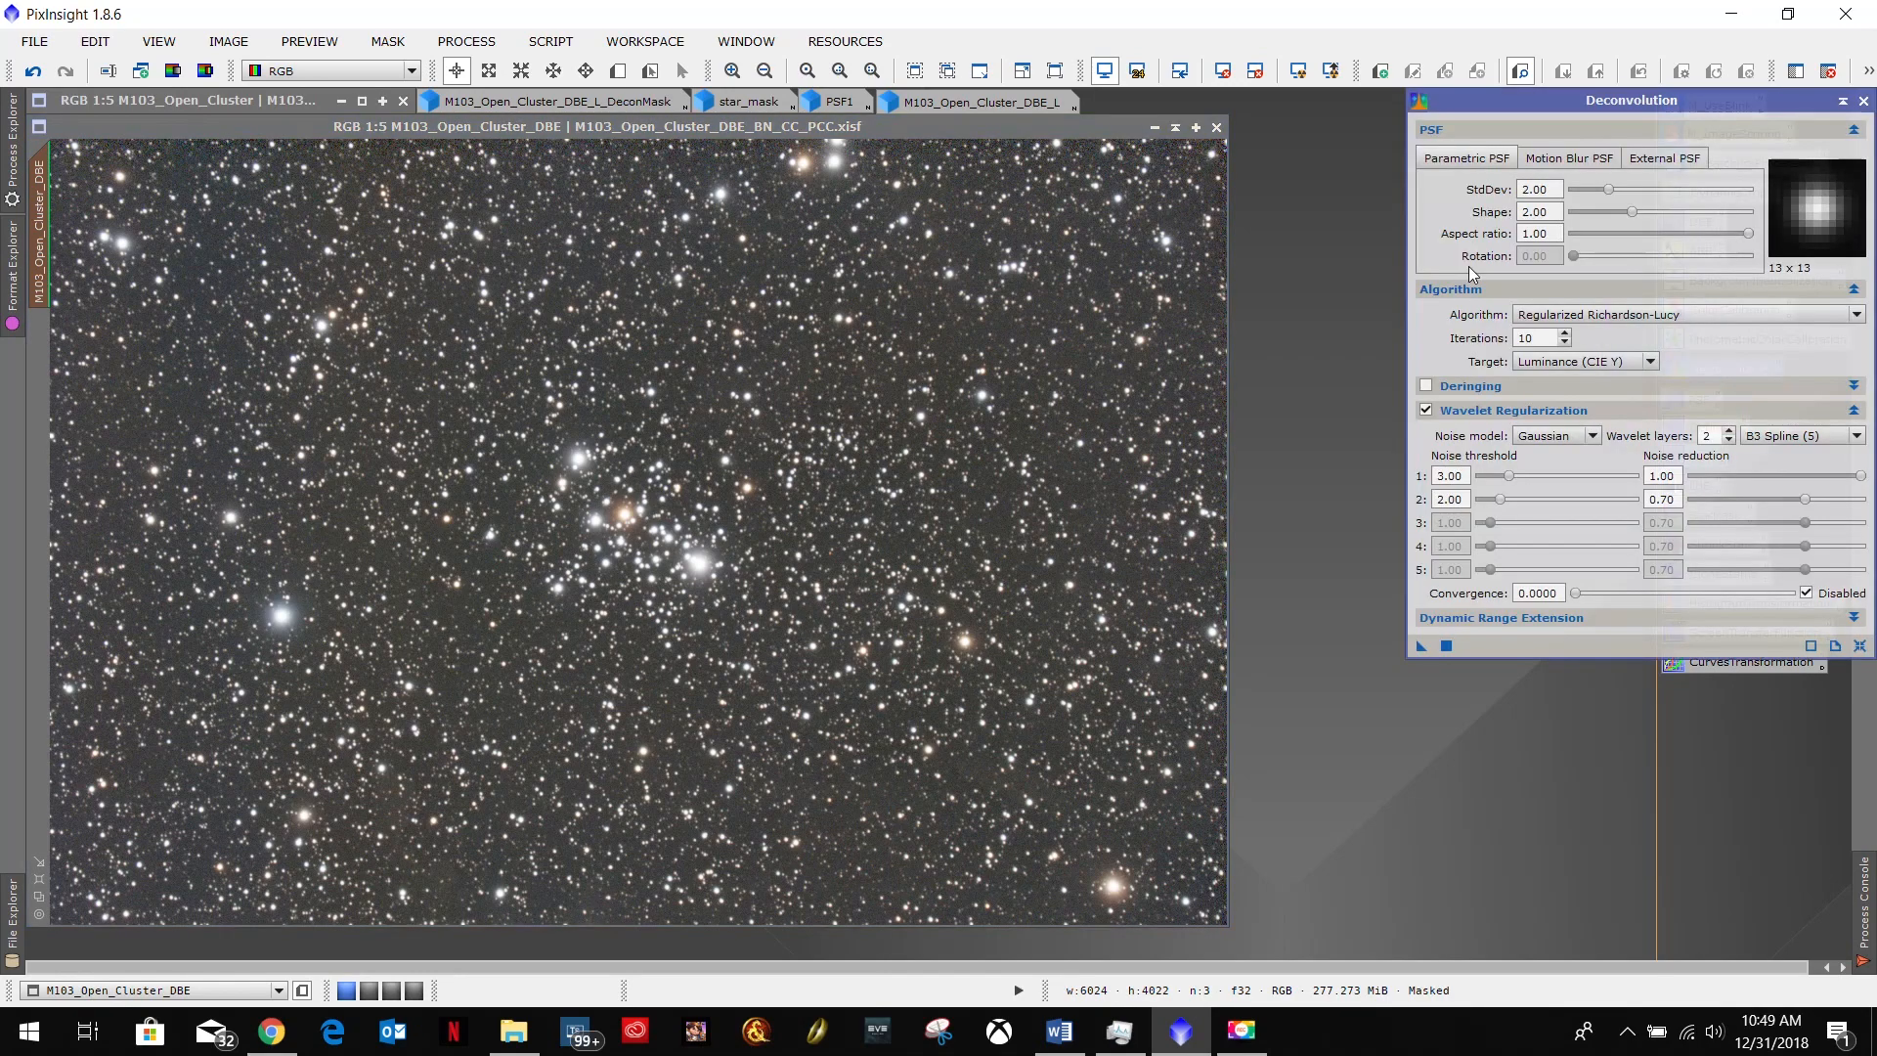
{"action": "left_click", "coordinate": [458, 45]}
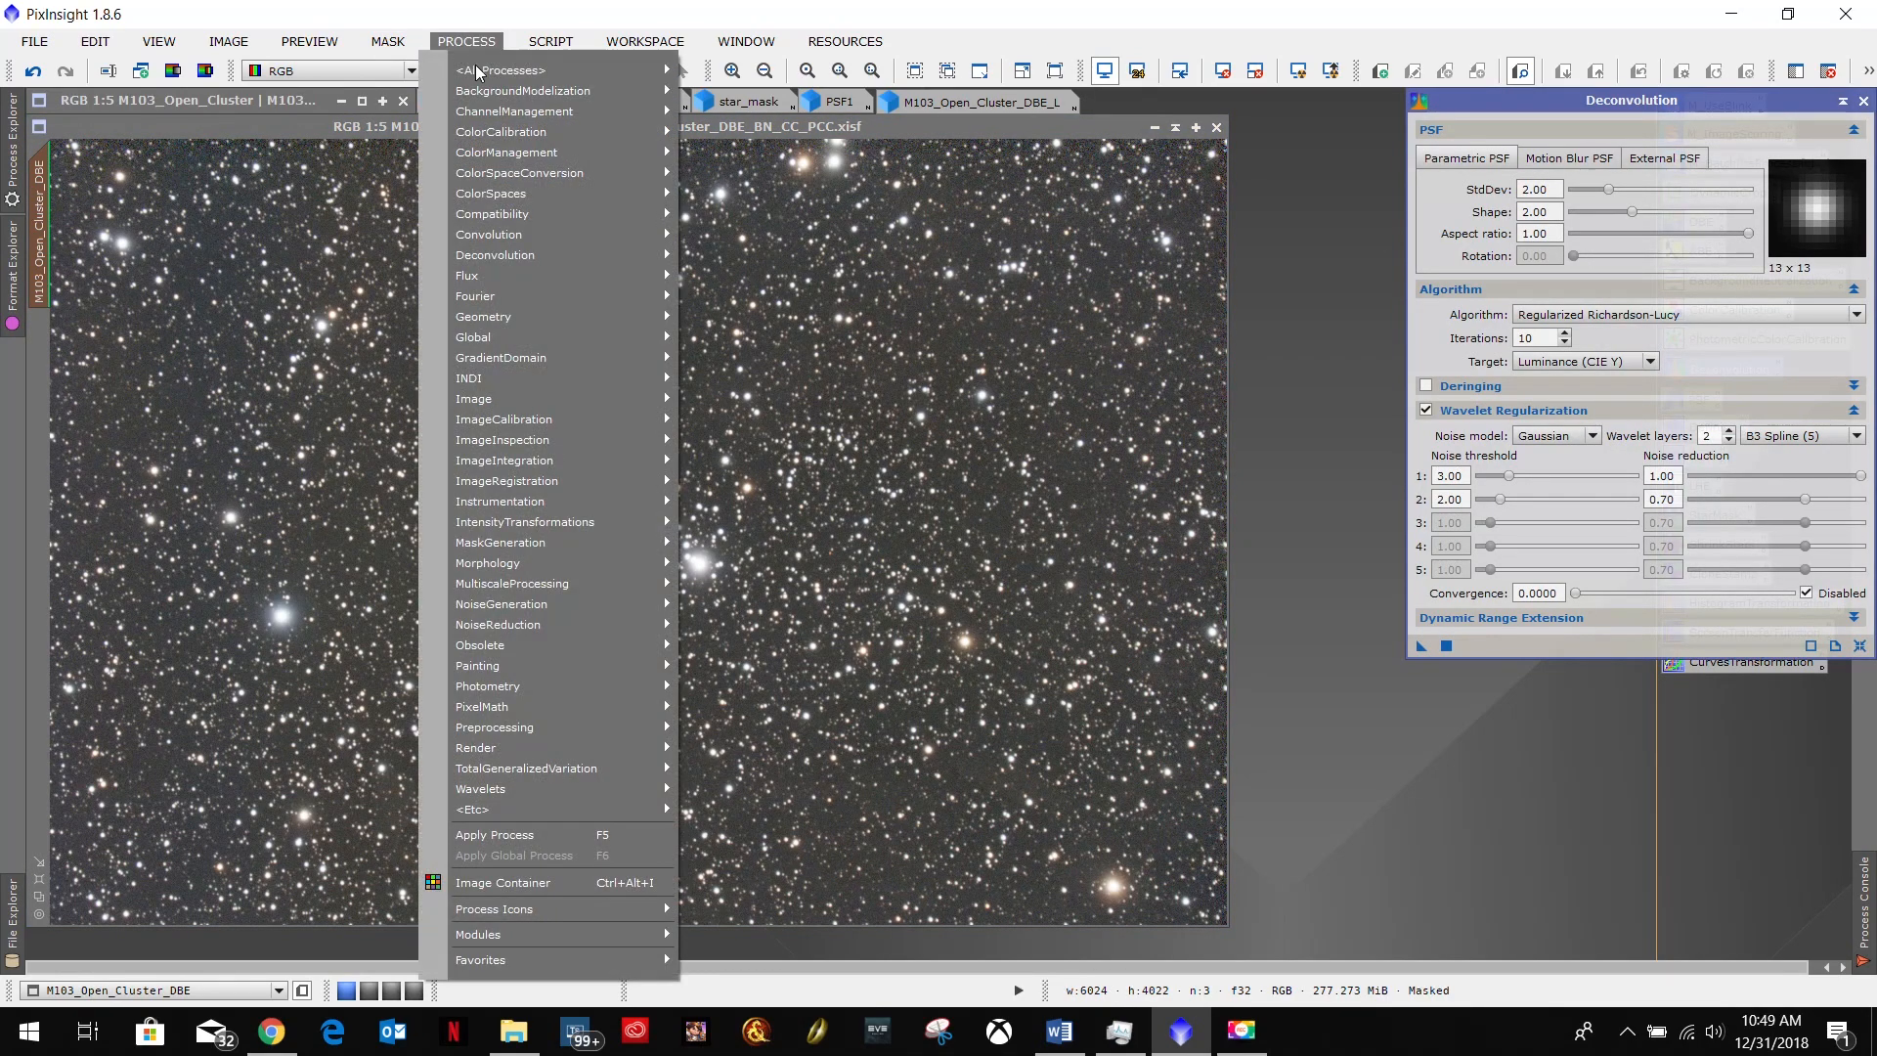
{"action": "mouse_move", "coordinate": [656, 72]}
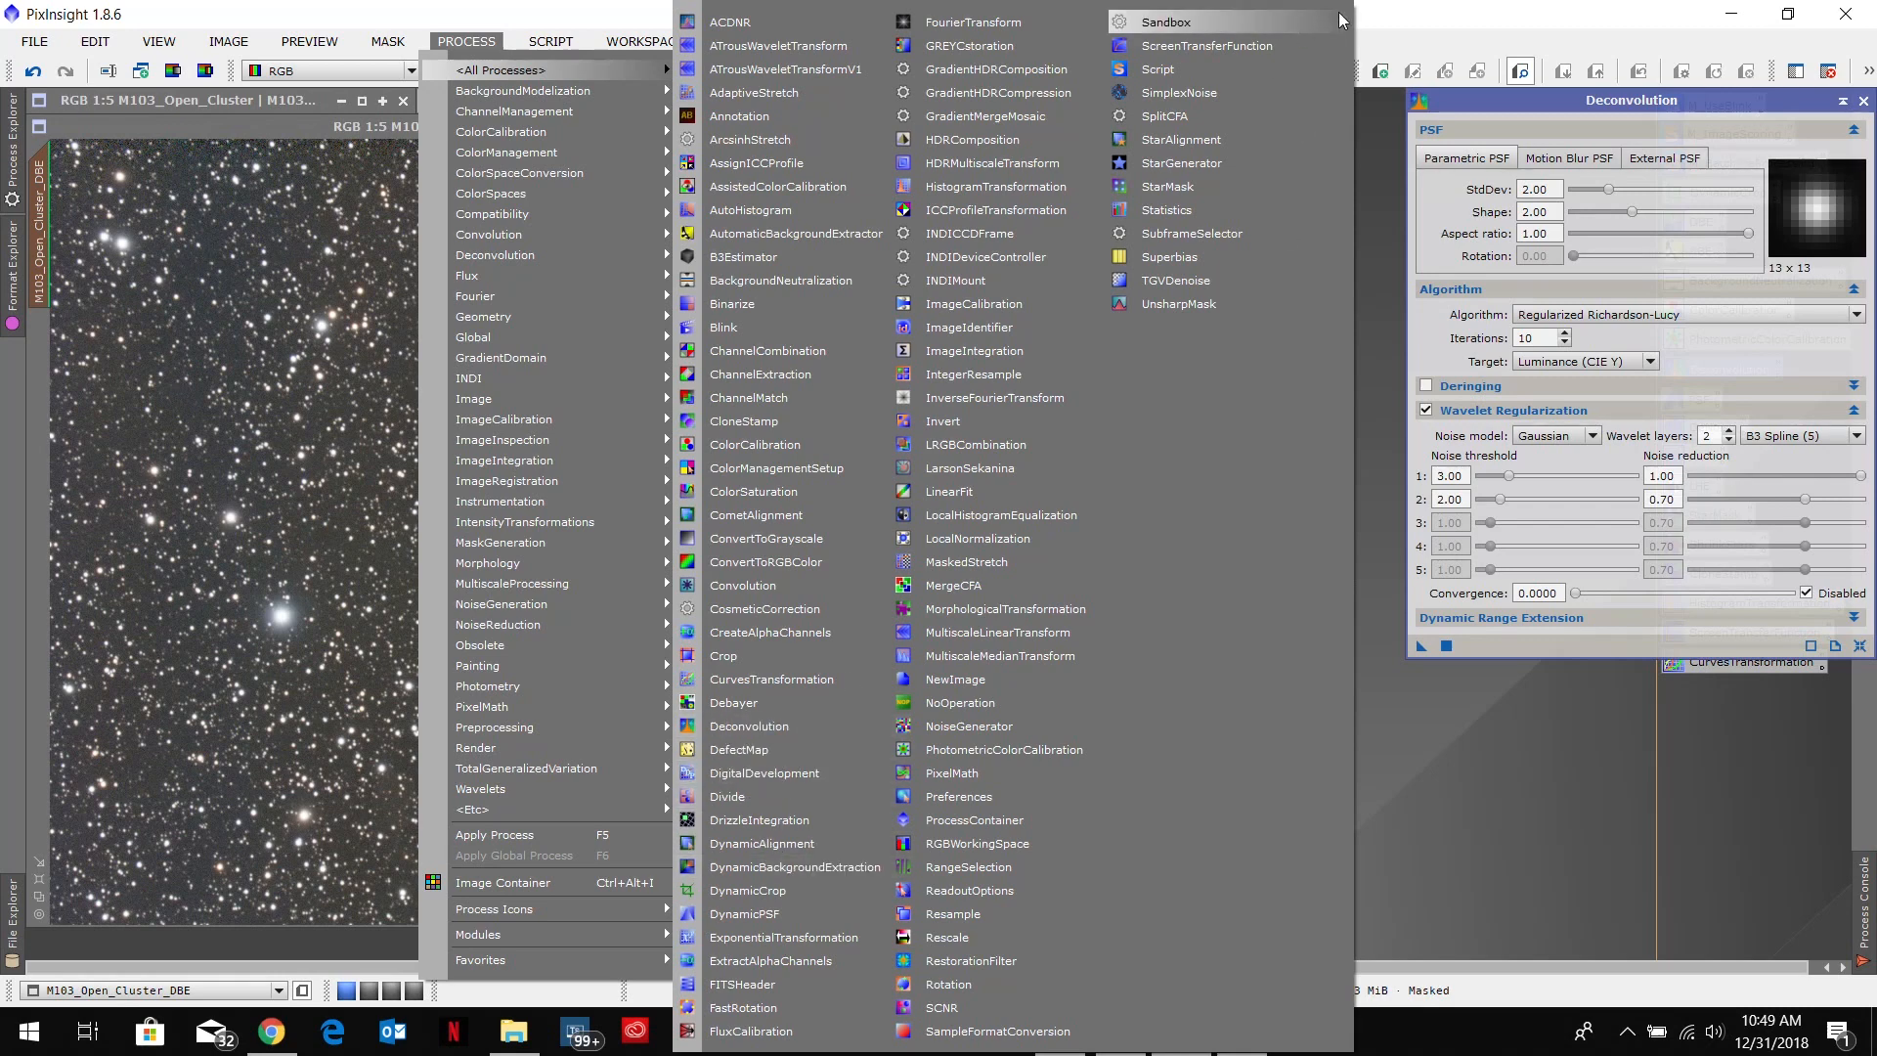
{"action": "left_click", "coordinate": [1481, 12]}
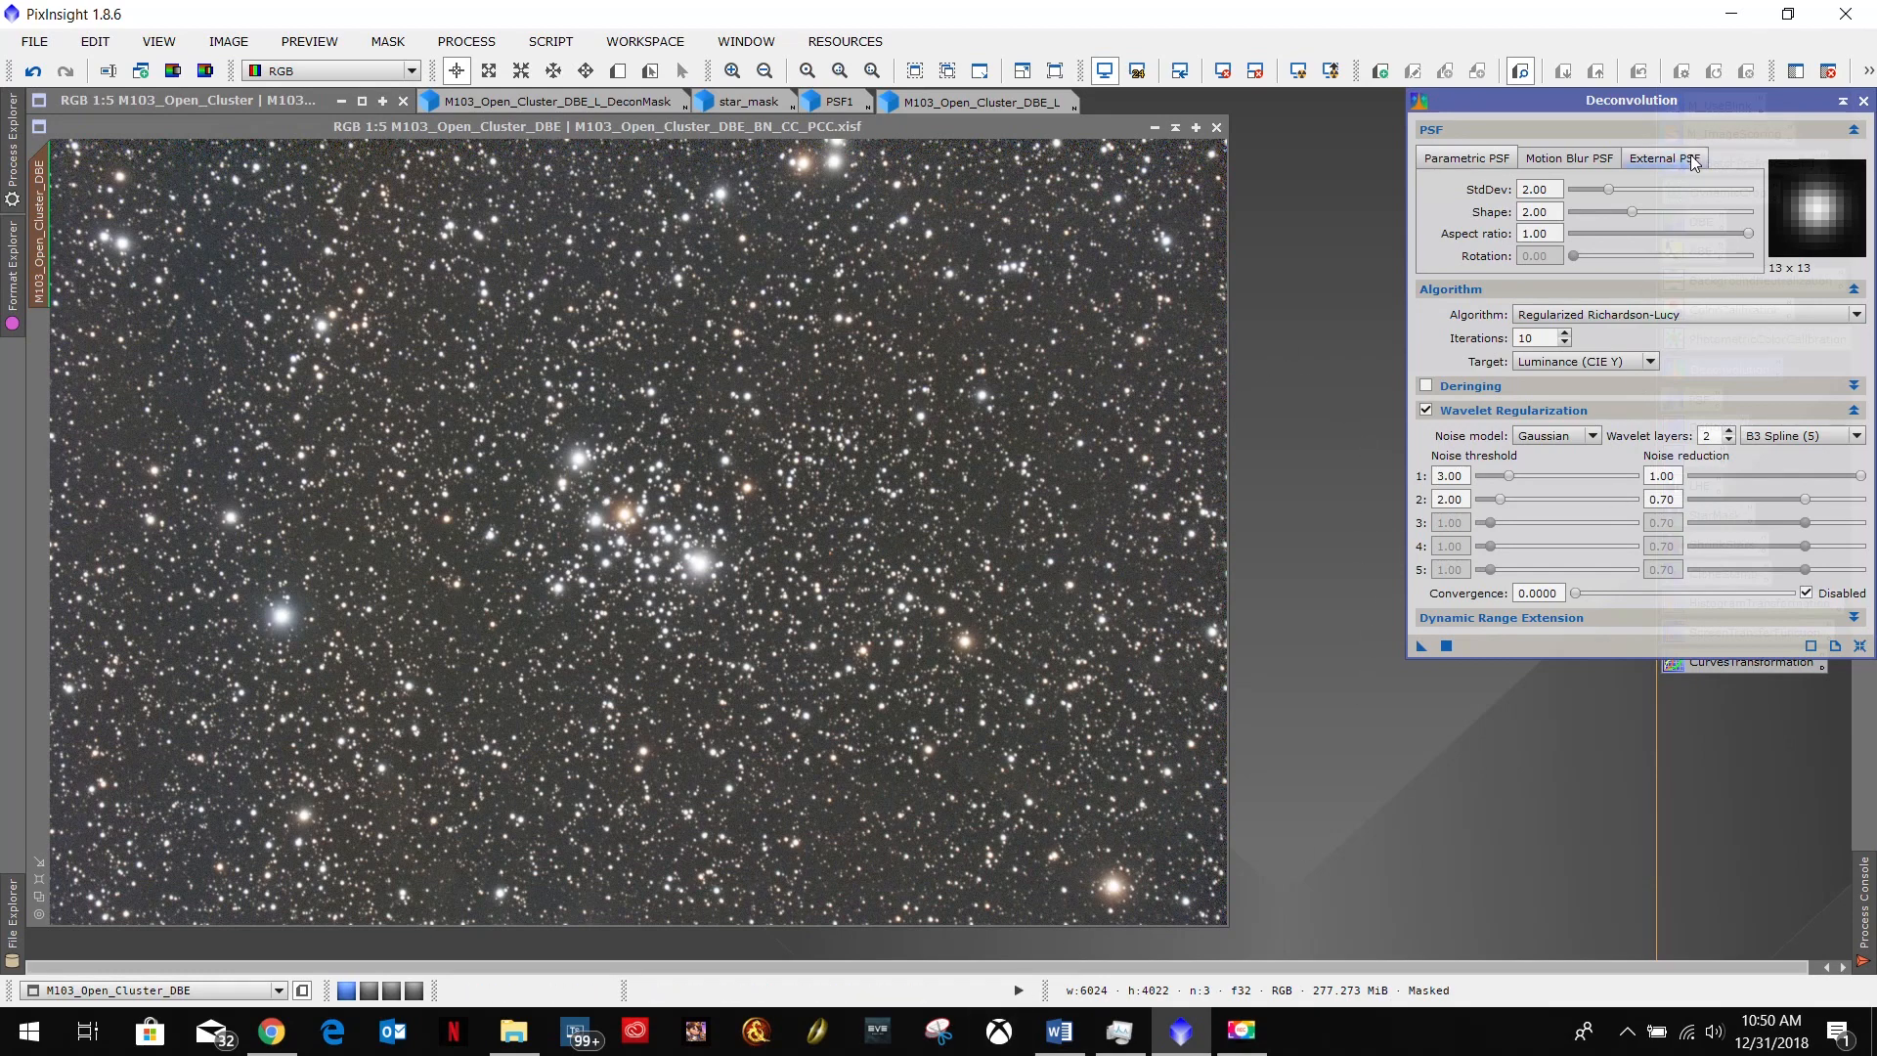
Move the Deconvolution window clear of the process icons and set its external PSF to the PSF1 image.
{"action": "left_click_drag", "start_coordinate": [1725, 101], "coordinate": [1538, 104]}
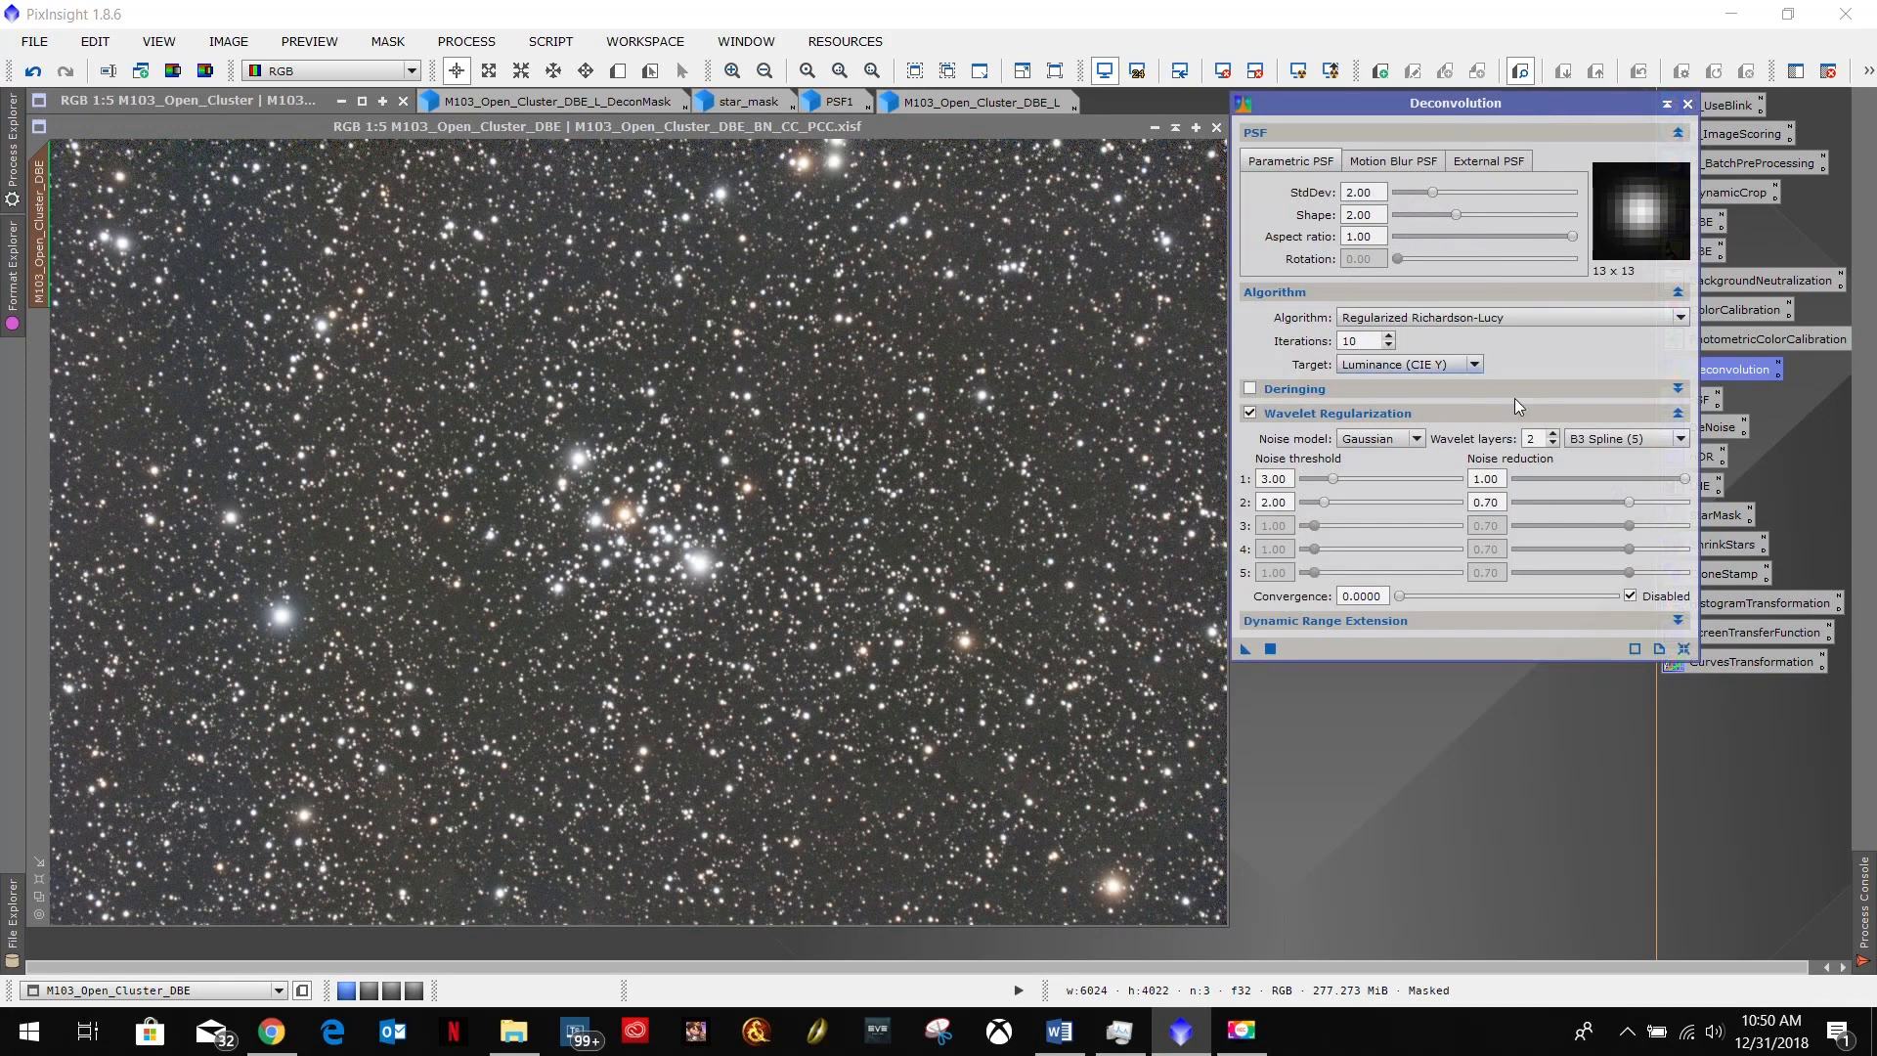
{"action": "left_click", "coordinate": [1499, 161]}
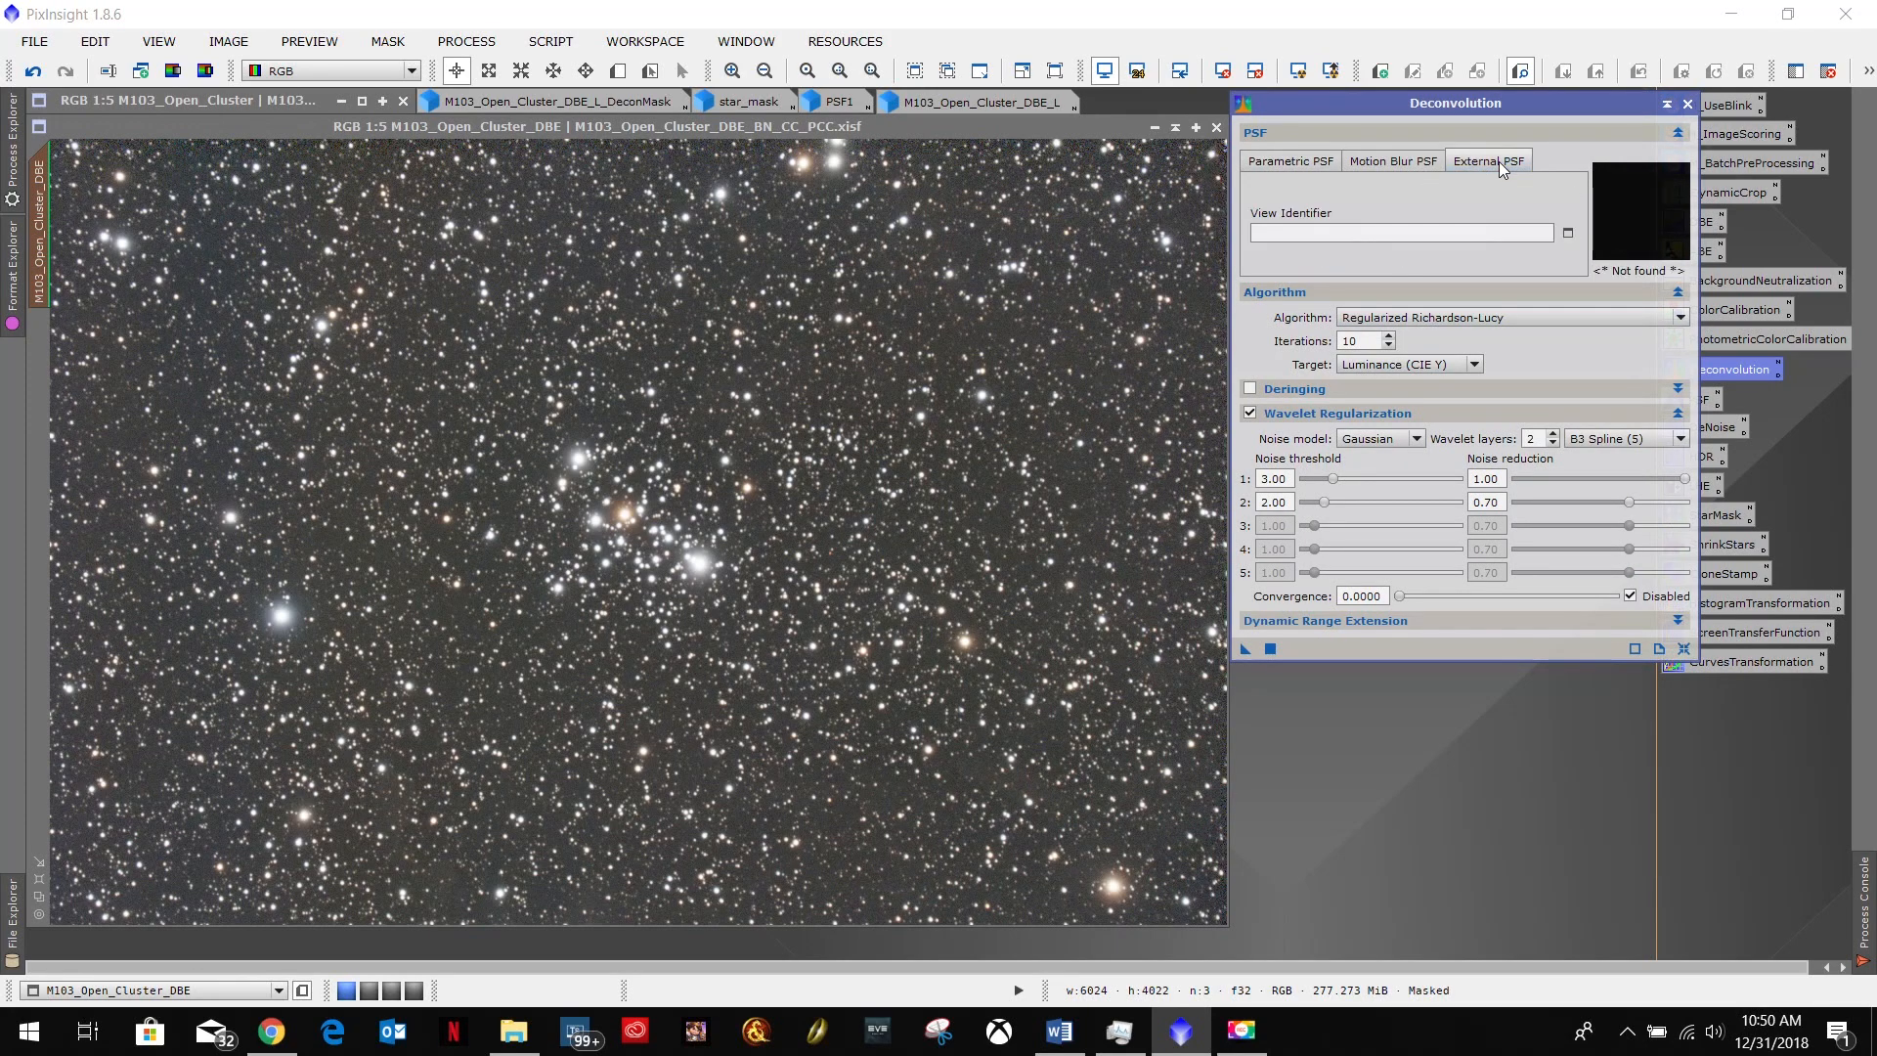
{"action": "left_click", "coordinate": [1320, 161]}
{"action": "left_click", "coordinate": [1412, 161]}
{"action": "left_click", "coordinate": [1493, 160]}
{"action": "left_click", "coordinate": [1569, 234]}
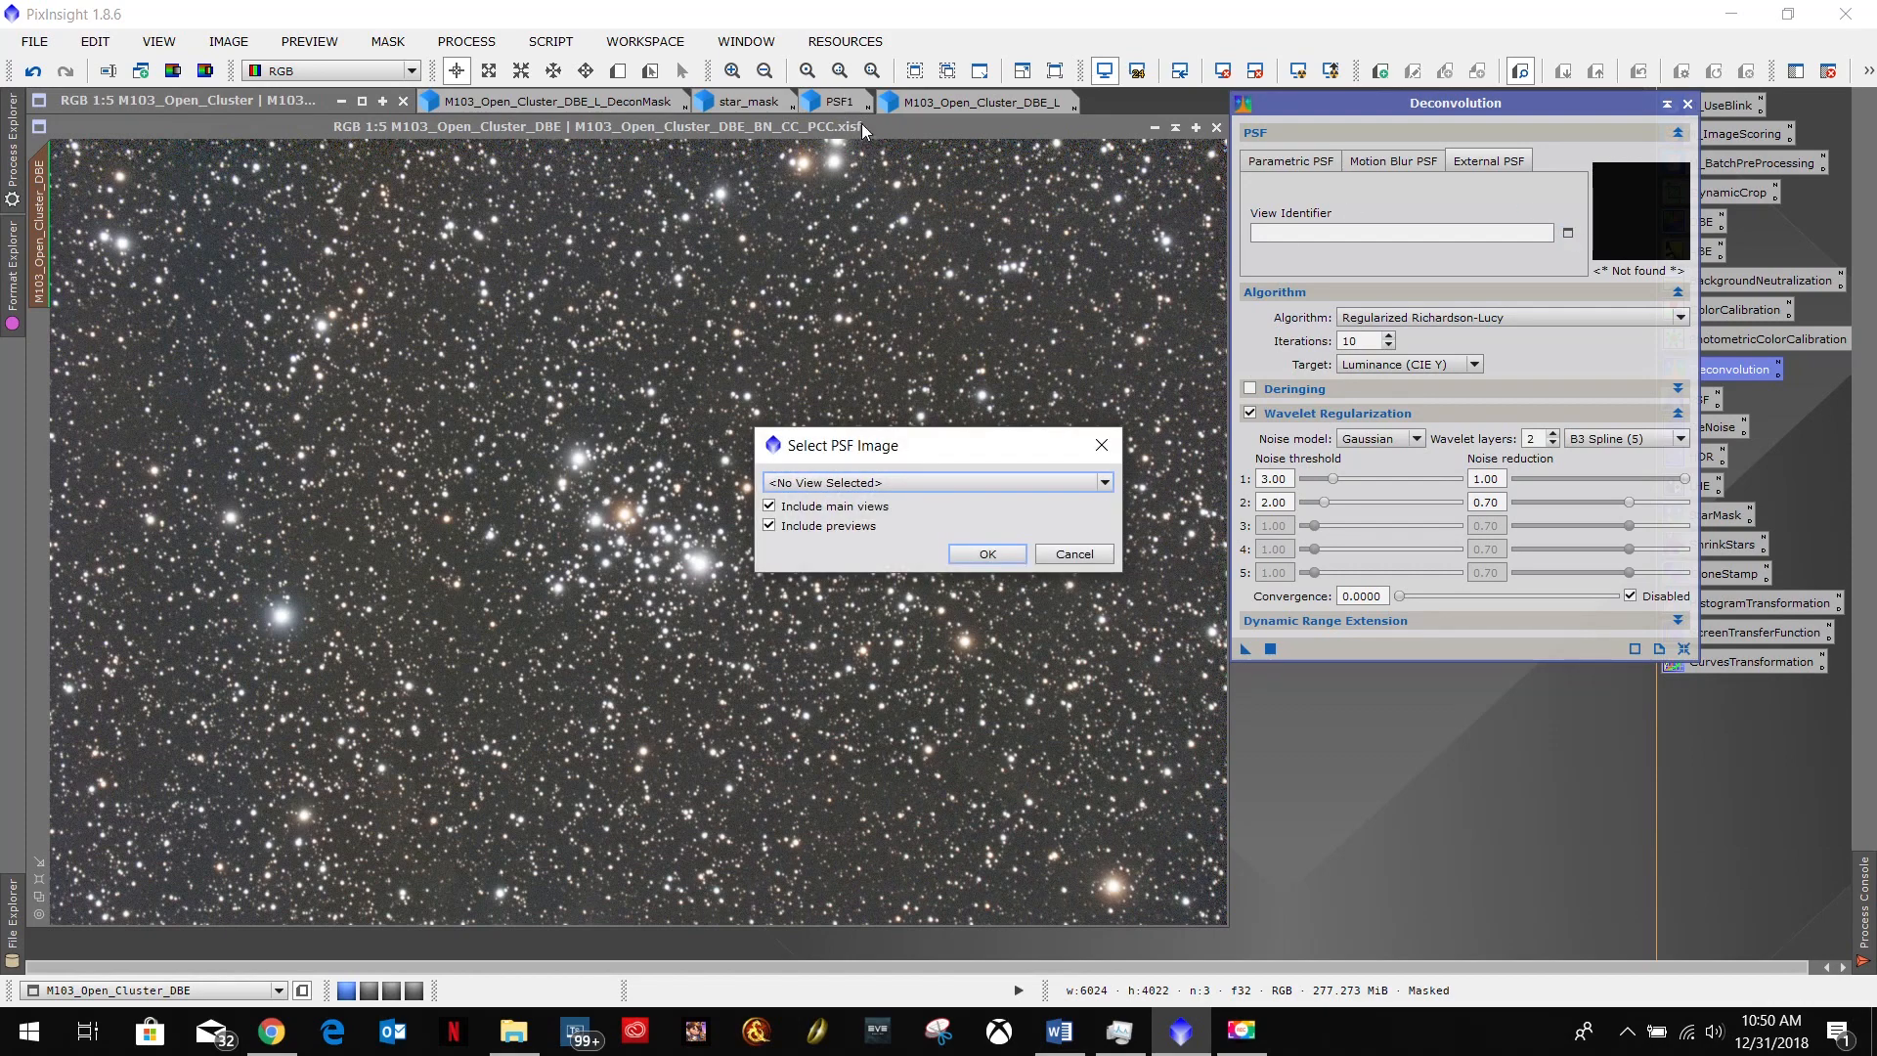
{"action": "left_click", "coordinate": [1105, 484]}
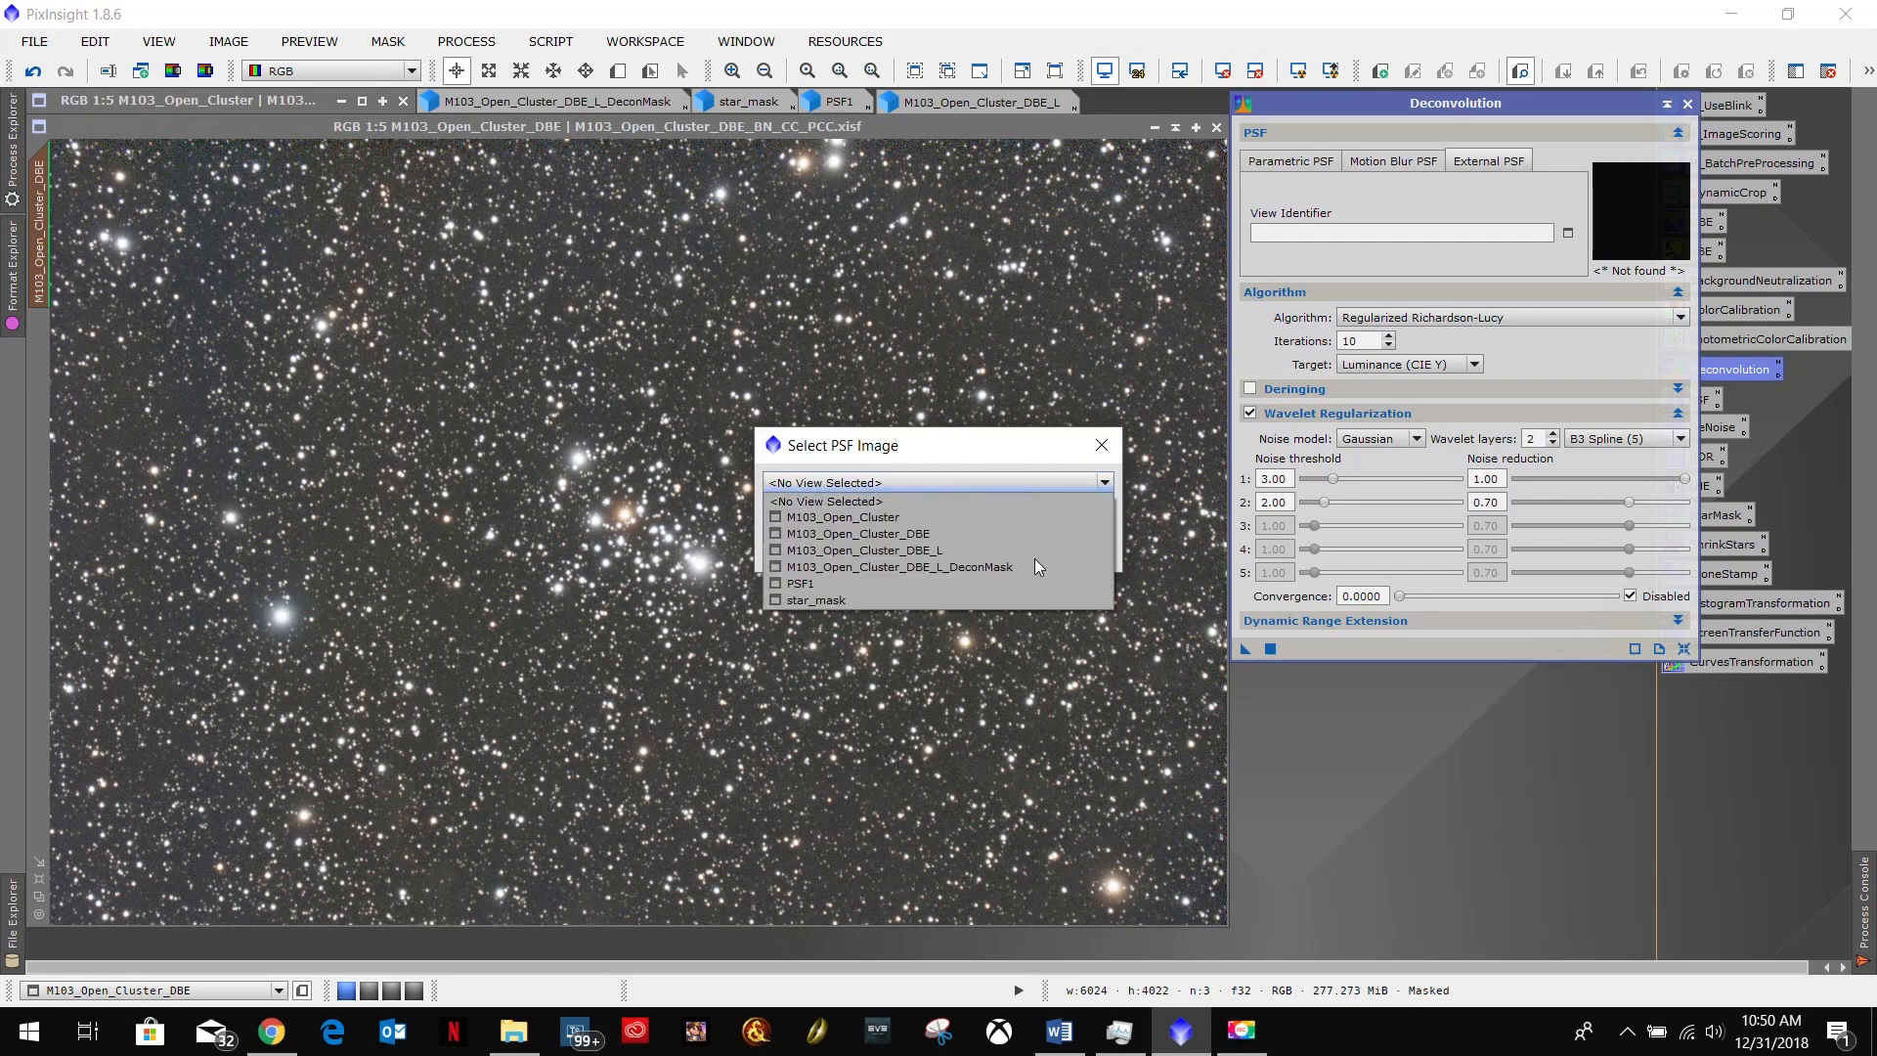
{"action": "left_click", "coordinate": [798, 585]}
{"action": "left_click", "coordinate": [978, 556]}
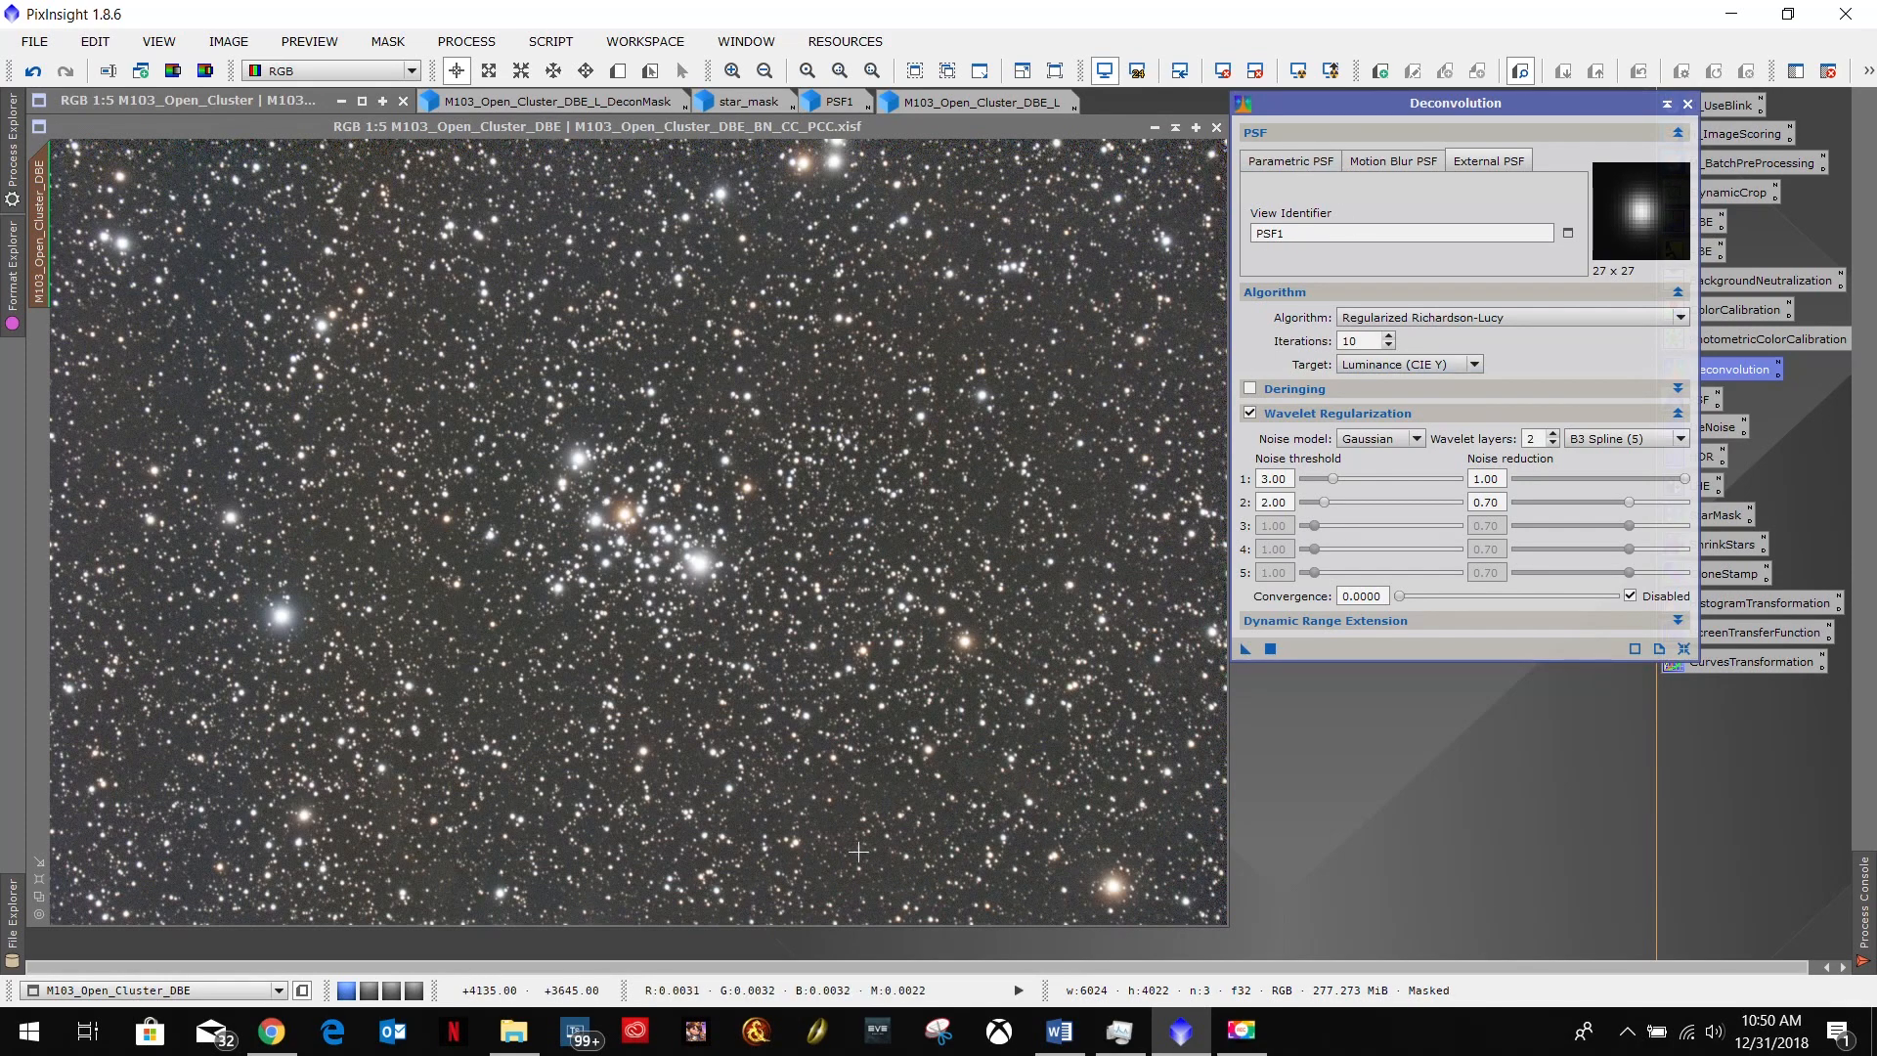
Check the iteration count in the Word workflow notes, return to PixInsight and set the Deconvolution iterations to 80.
{"action": "left_click", "coordinate": [1059, 1033]}
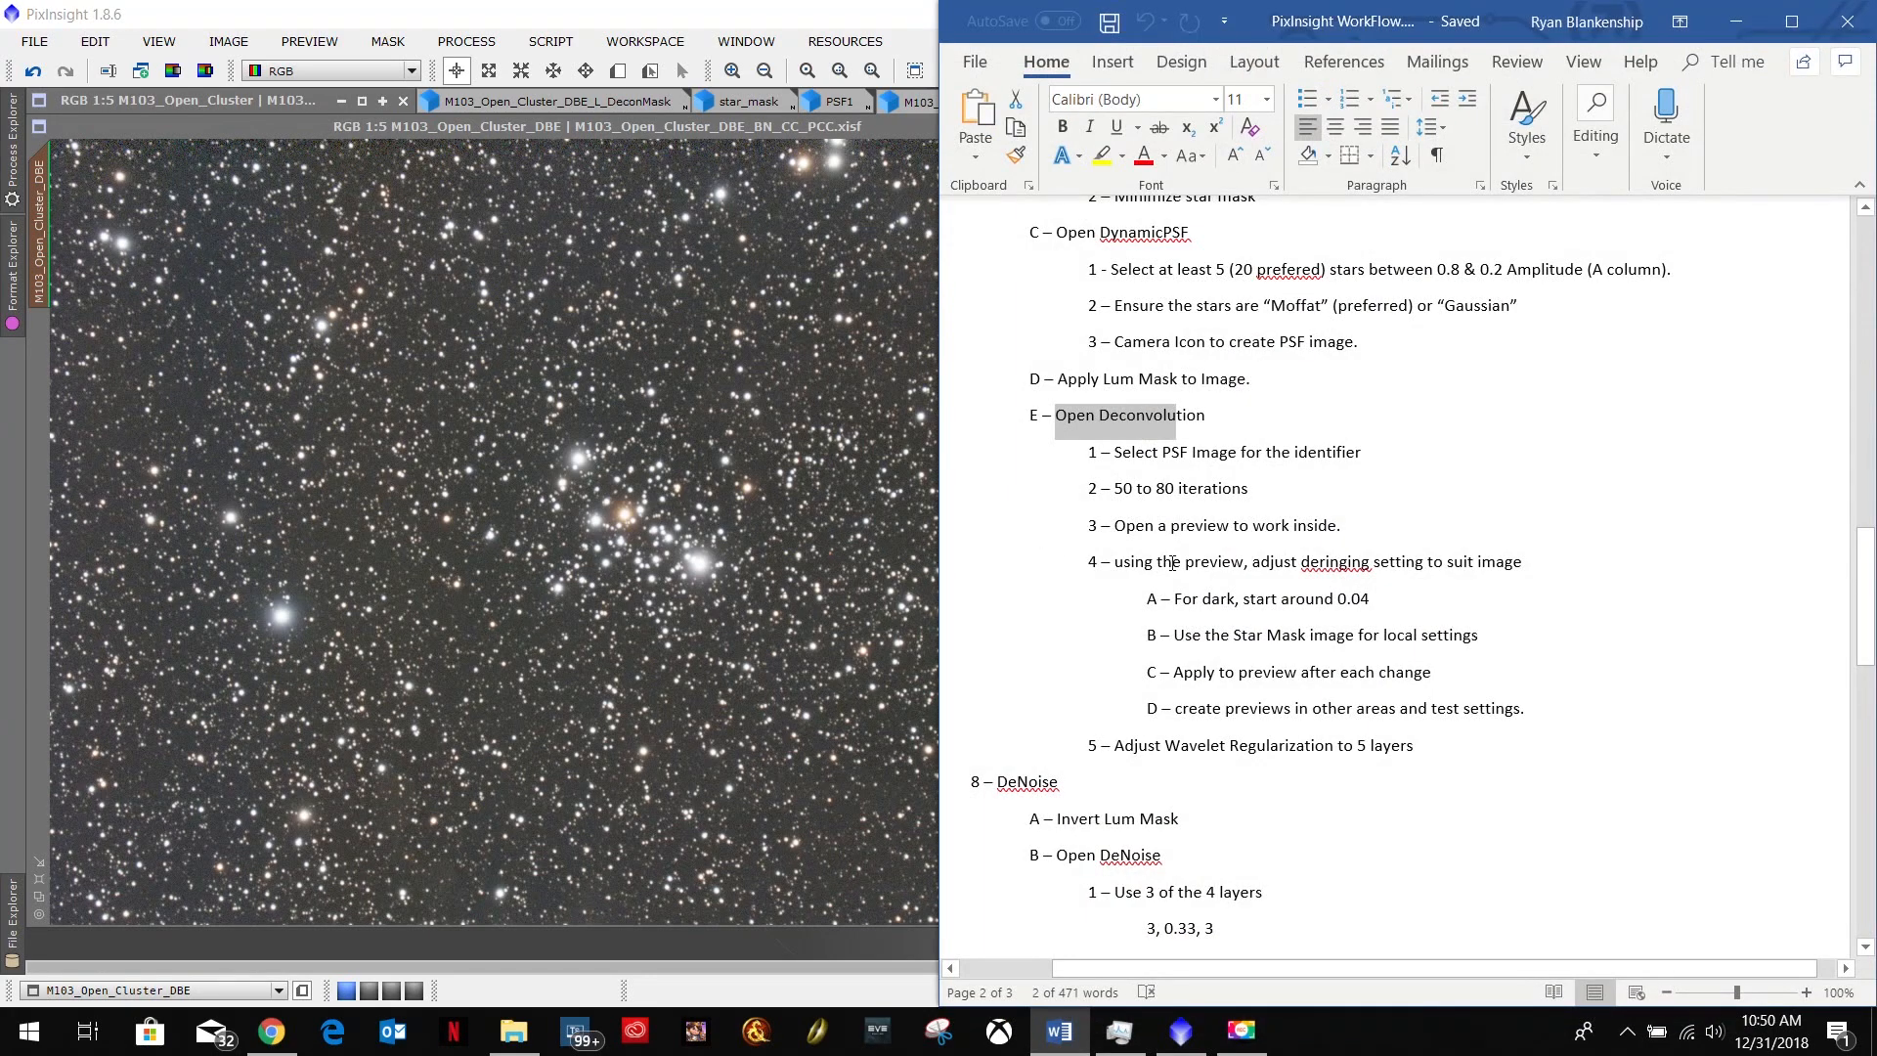
{"action": "left_click_drag", "start_coordinate": [1252, 491], "coordinate": [1089, 488]}
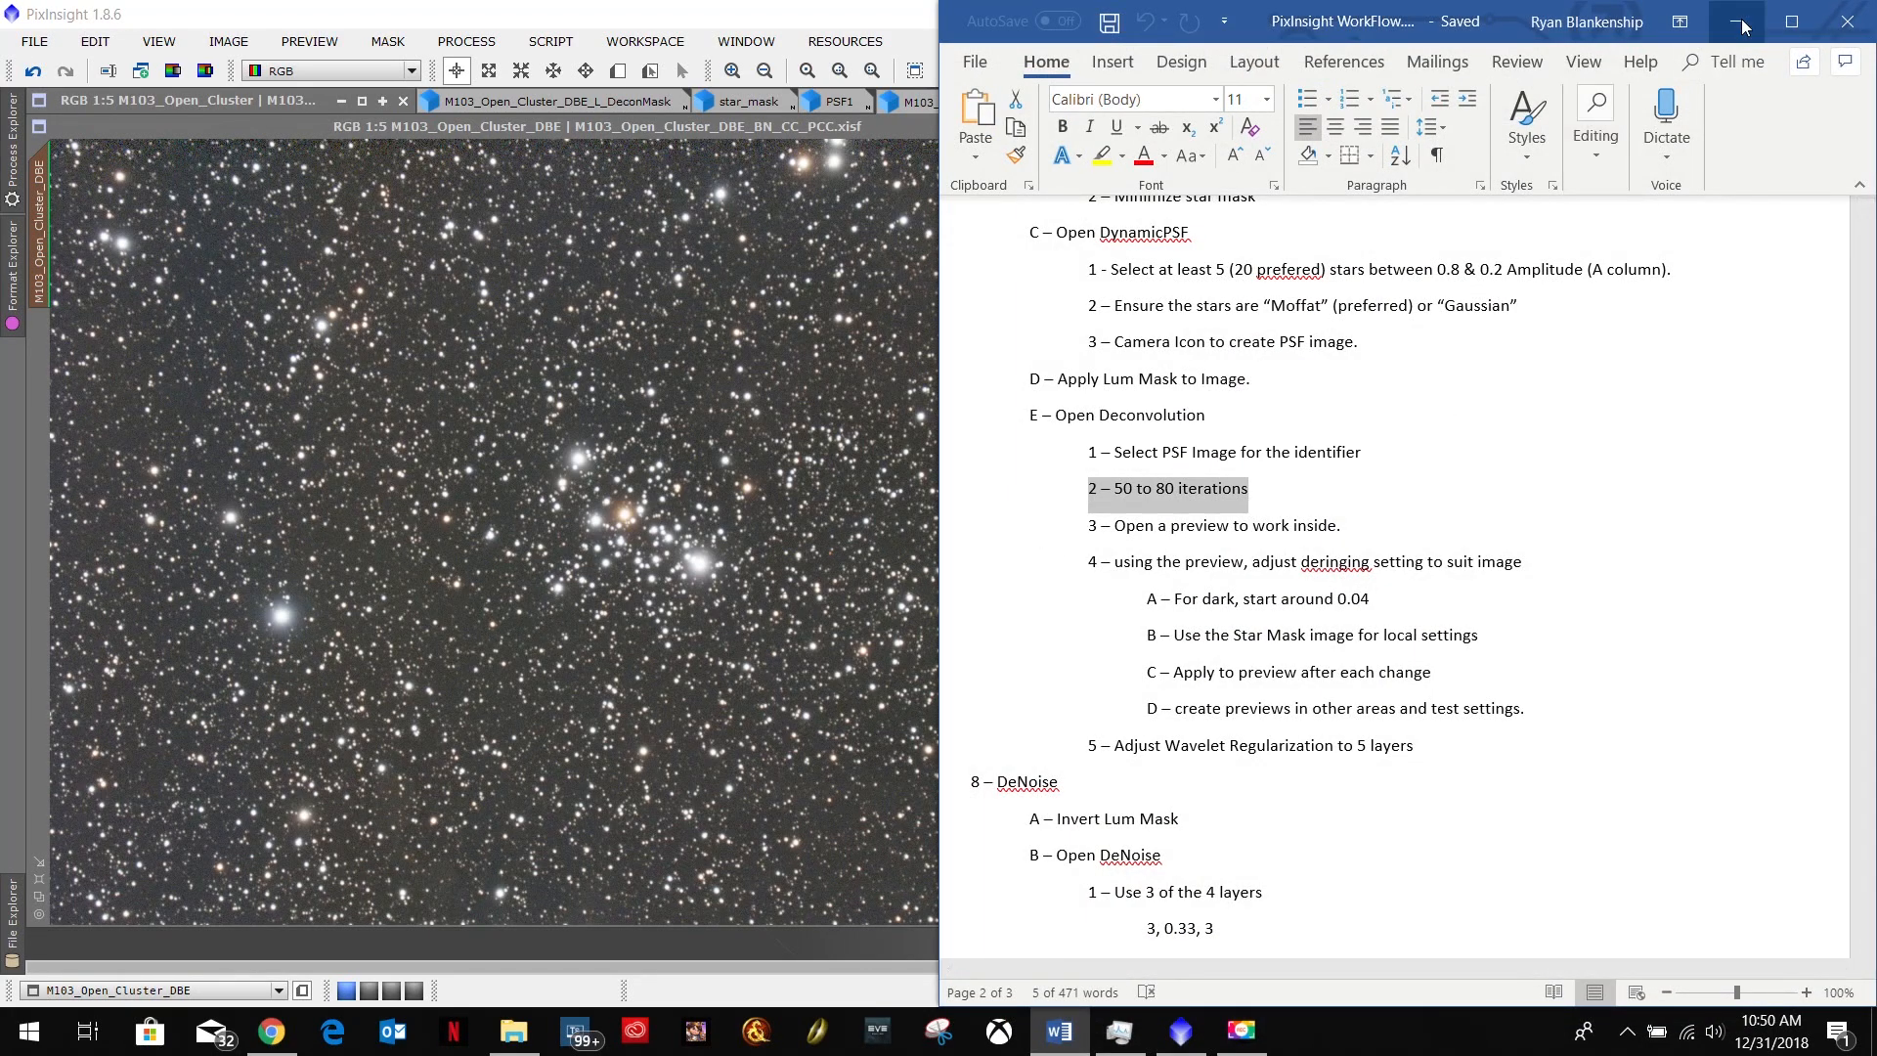
{"action": "left_click", "coordinate": [1737, 22]}
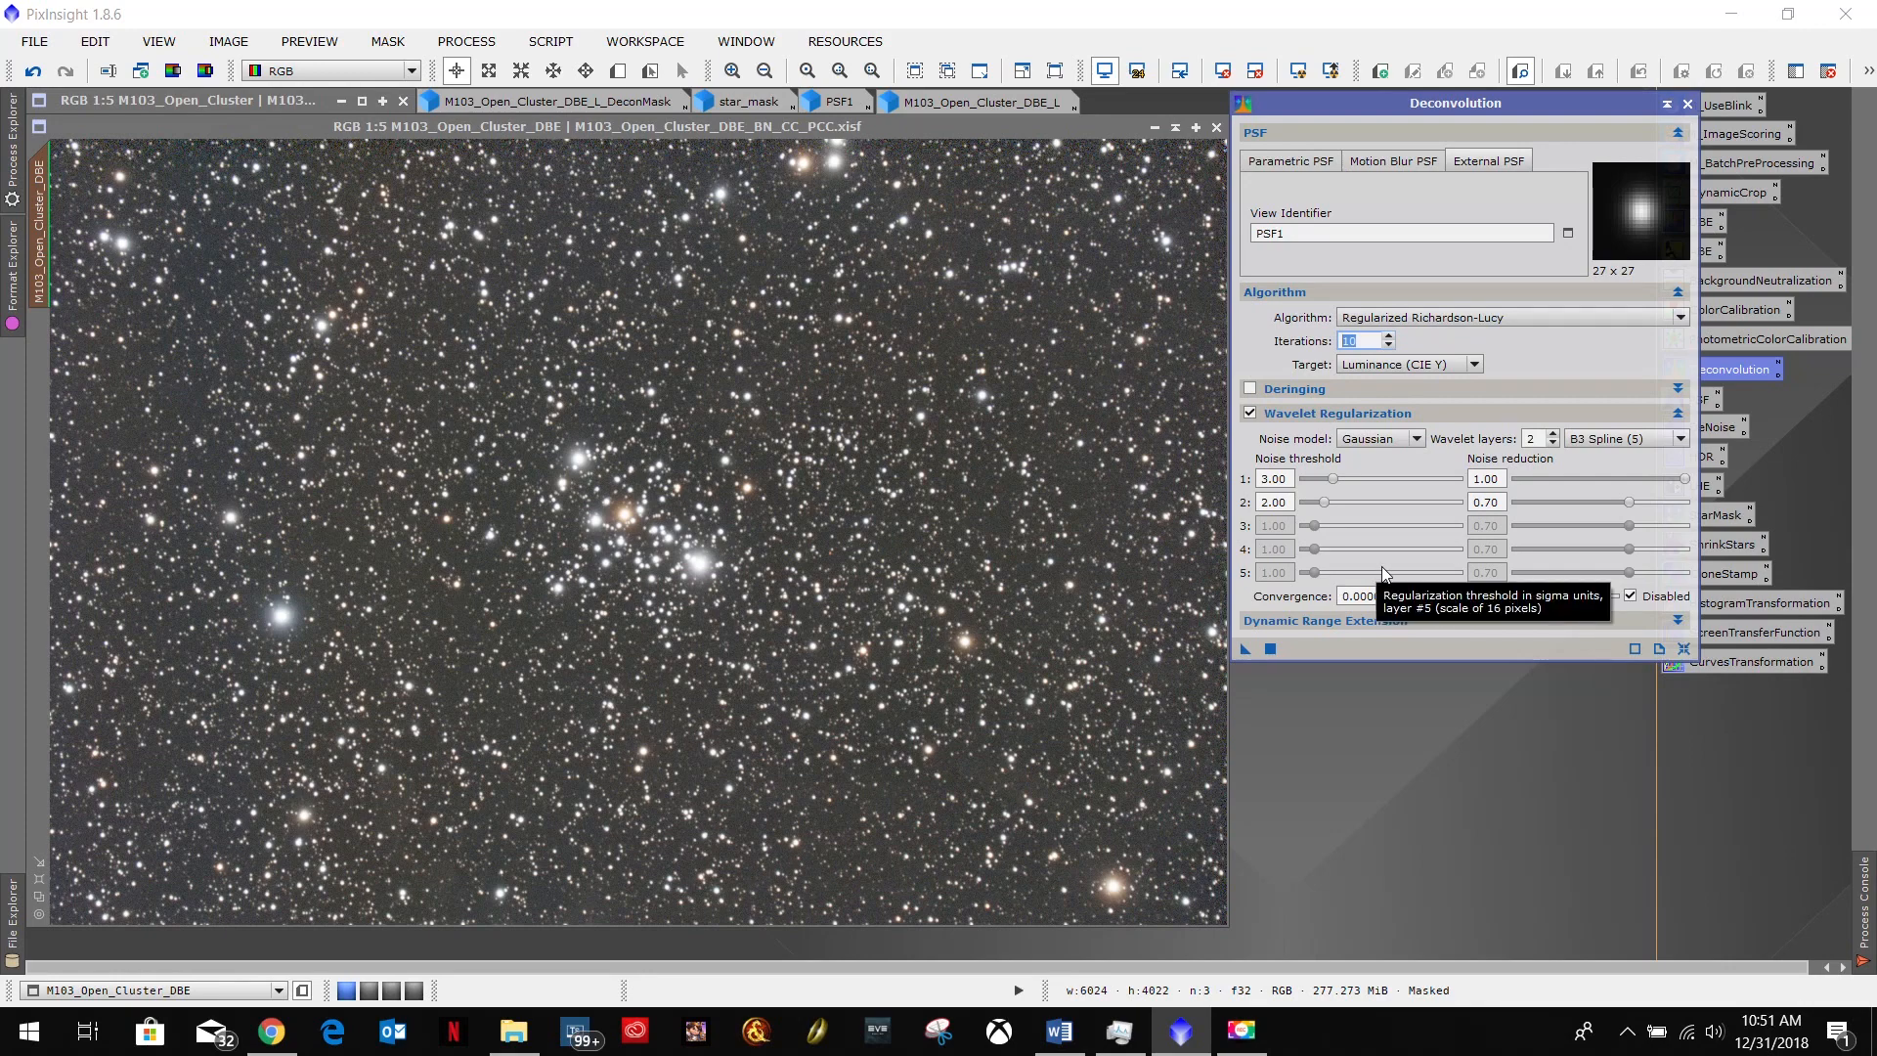
{"action": "type", "text": "8"}
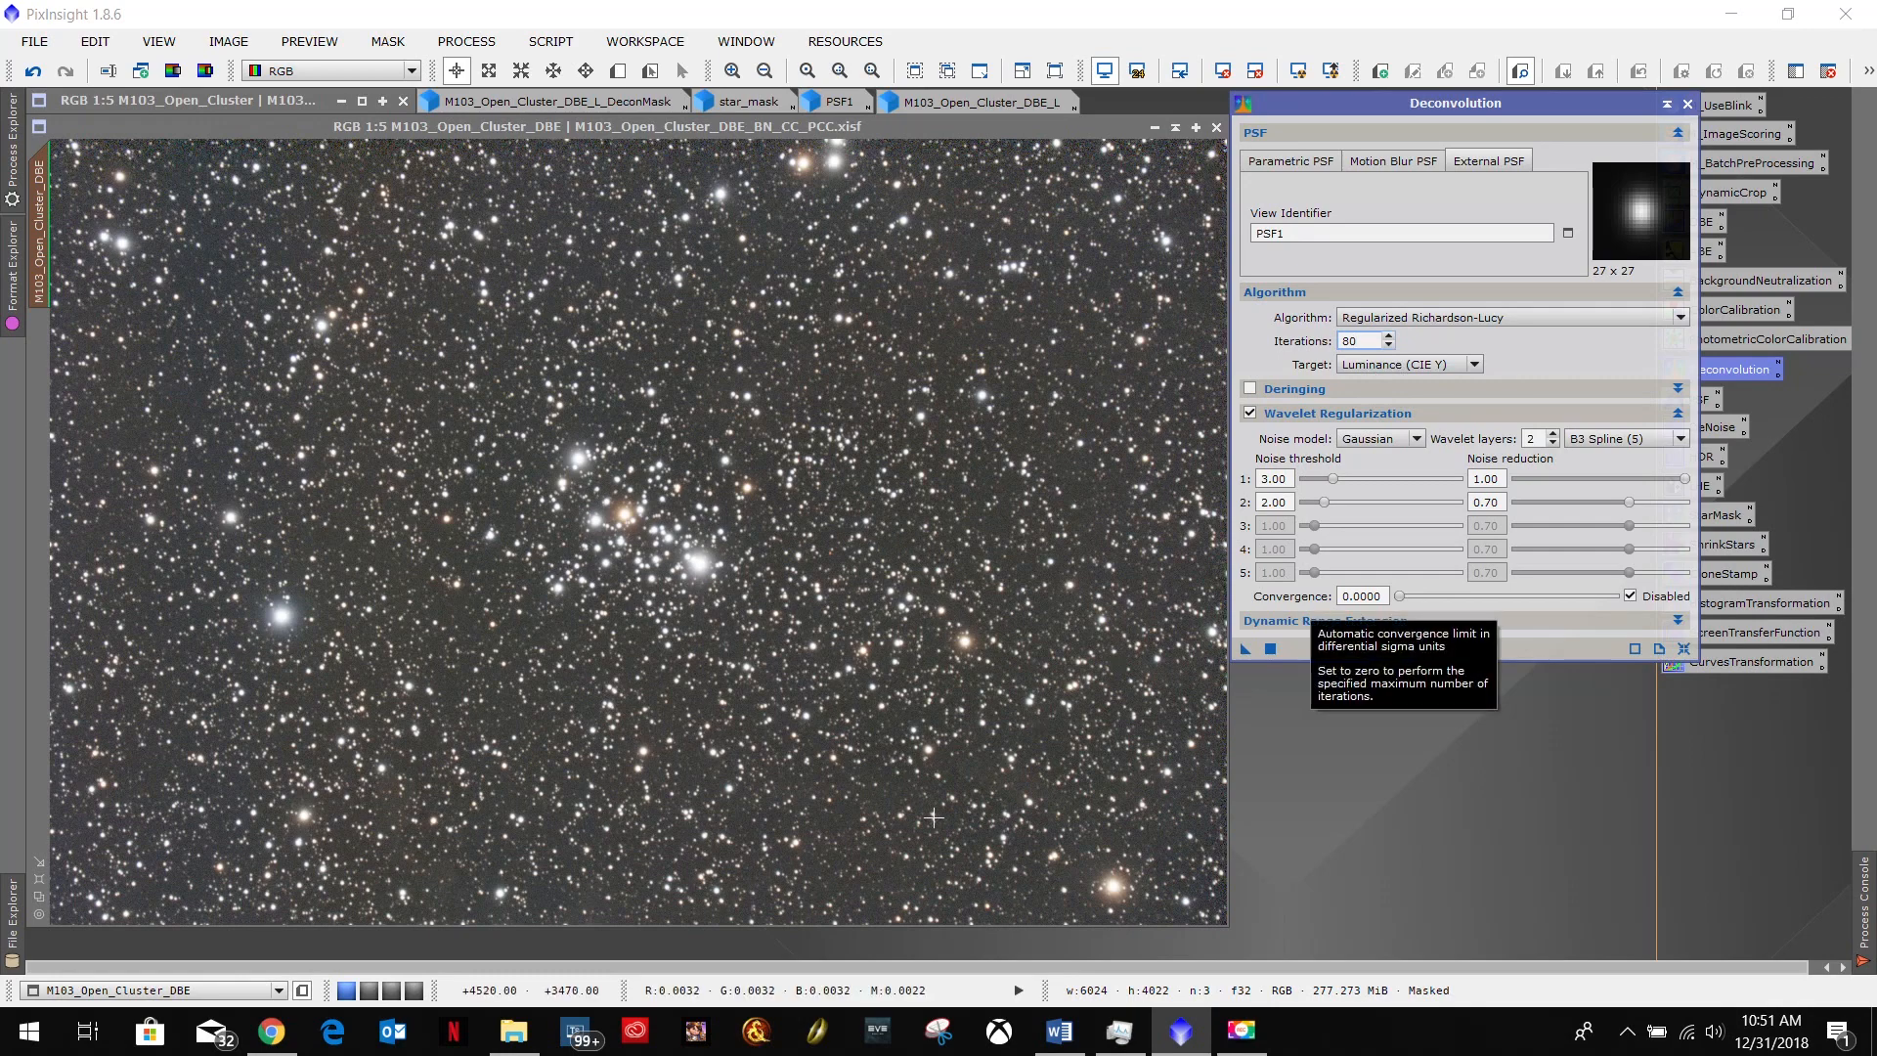
Check the preview instruction in the Word notes, then in PixInsight create a preview of about 795 × 1210 px over the cluster core.
{"action": "left_click", "coordinate": [1064, 1034]}
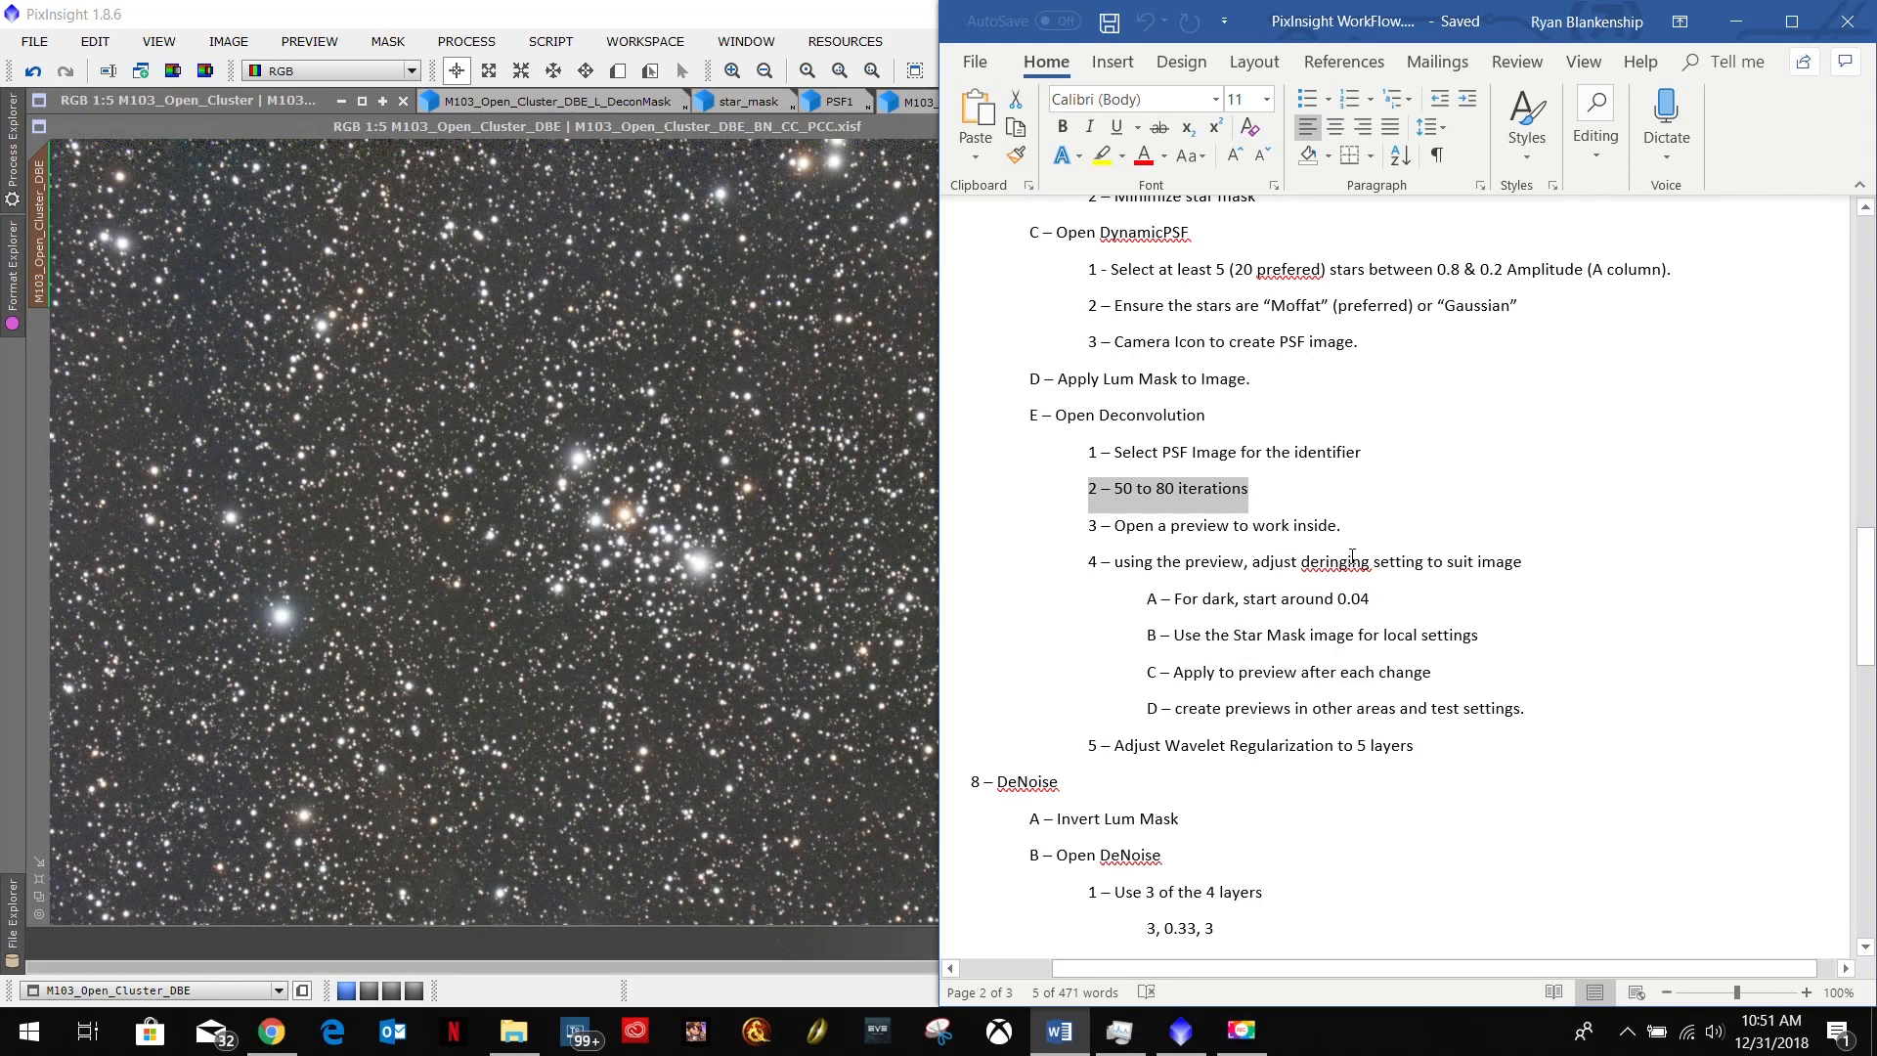
{"action": "left_click_drag", "start_coordinate": [1359, 521], "coordinate": [1114, 525]}
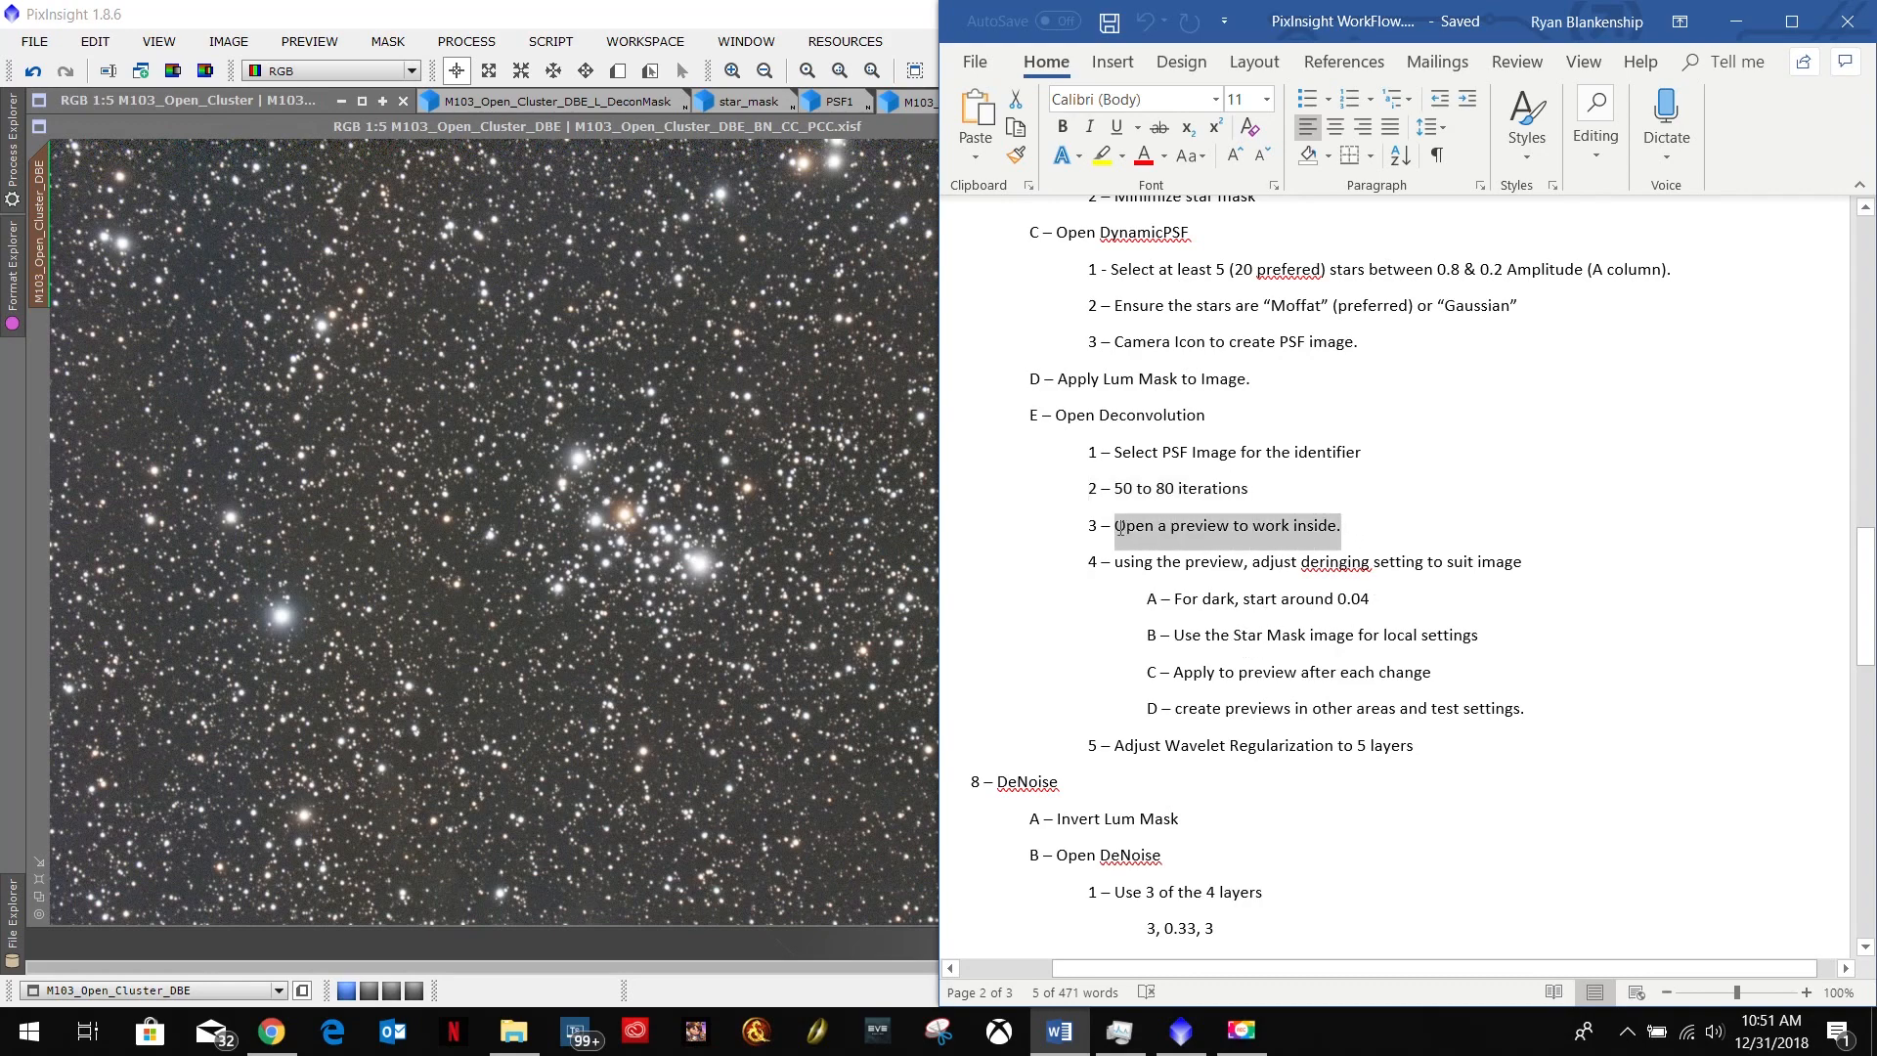
{"action": "left_click", "coordinate": [1736, 21]}
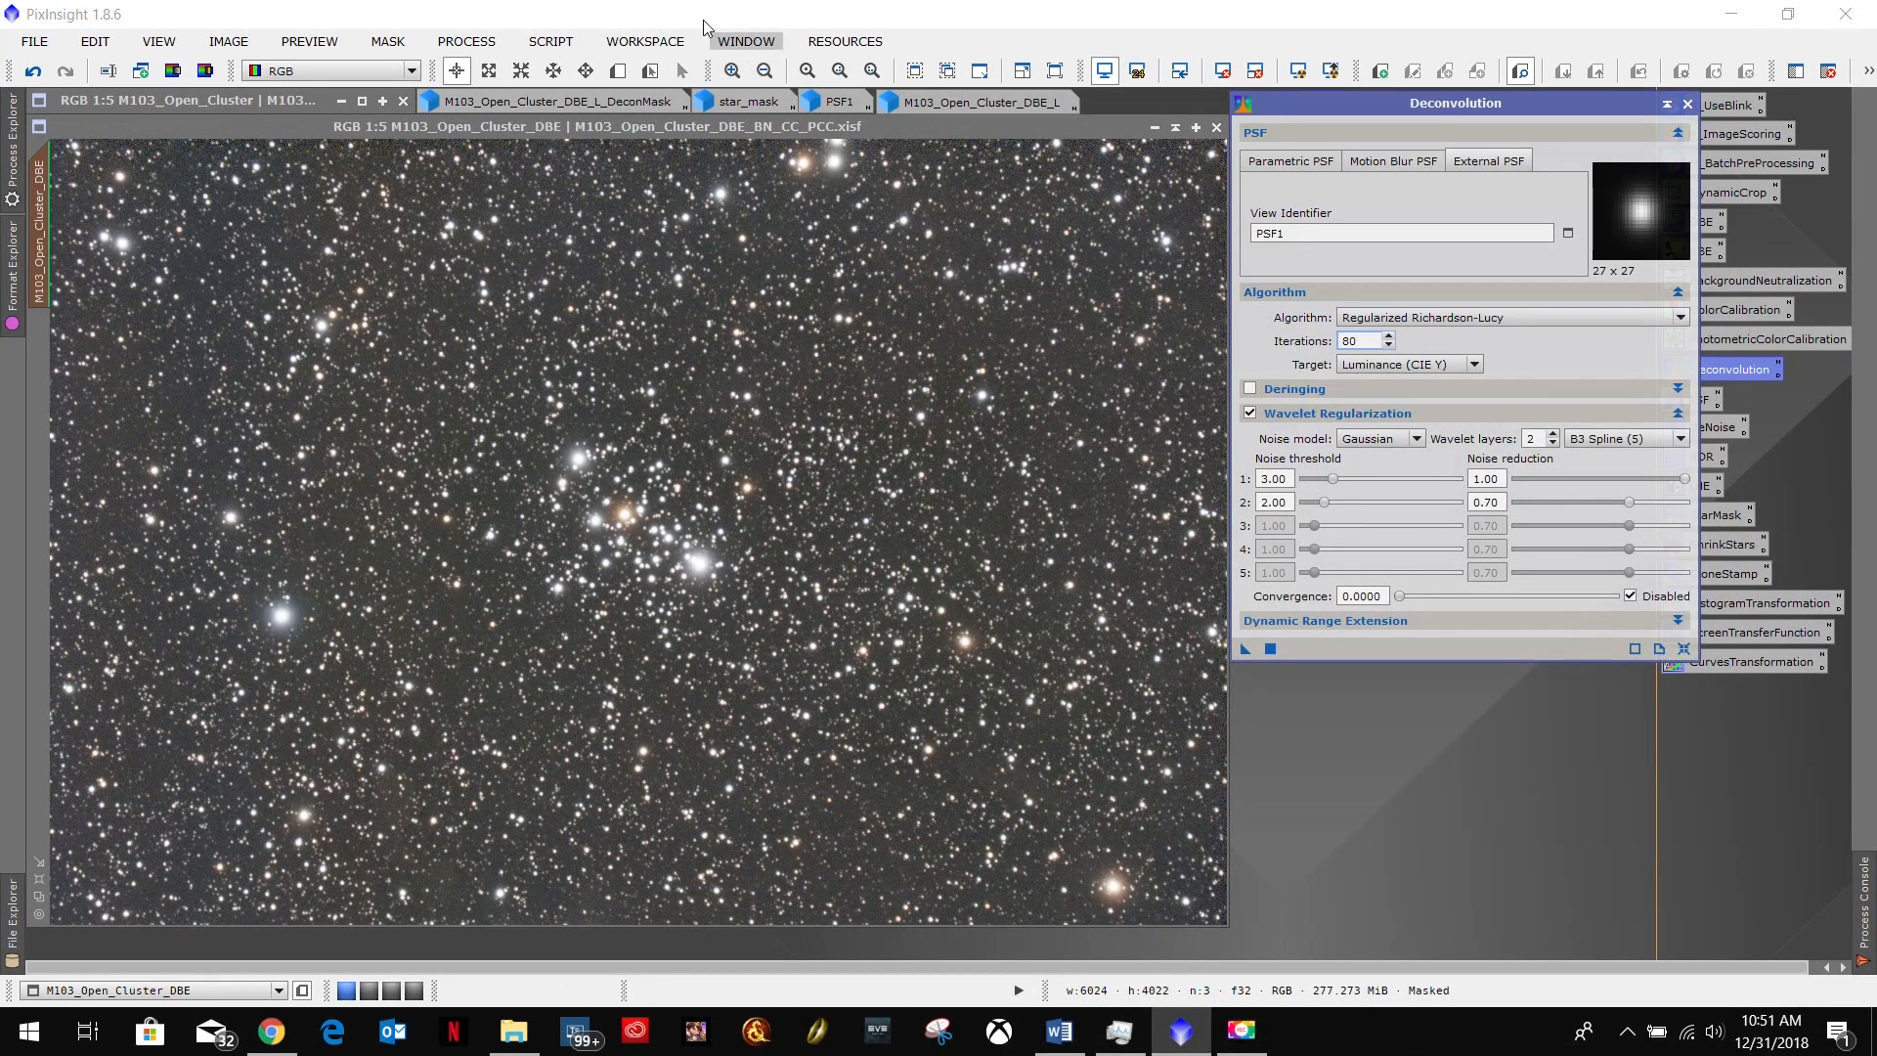
{"action": "left_click", "coordinate": [618, 73]}
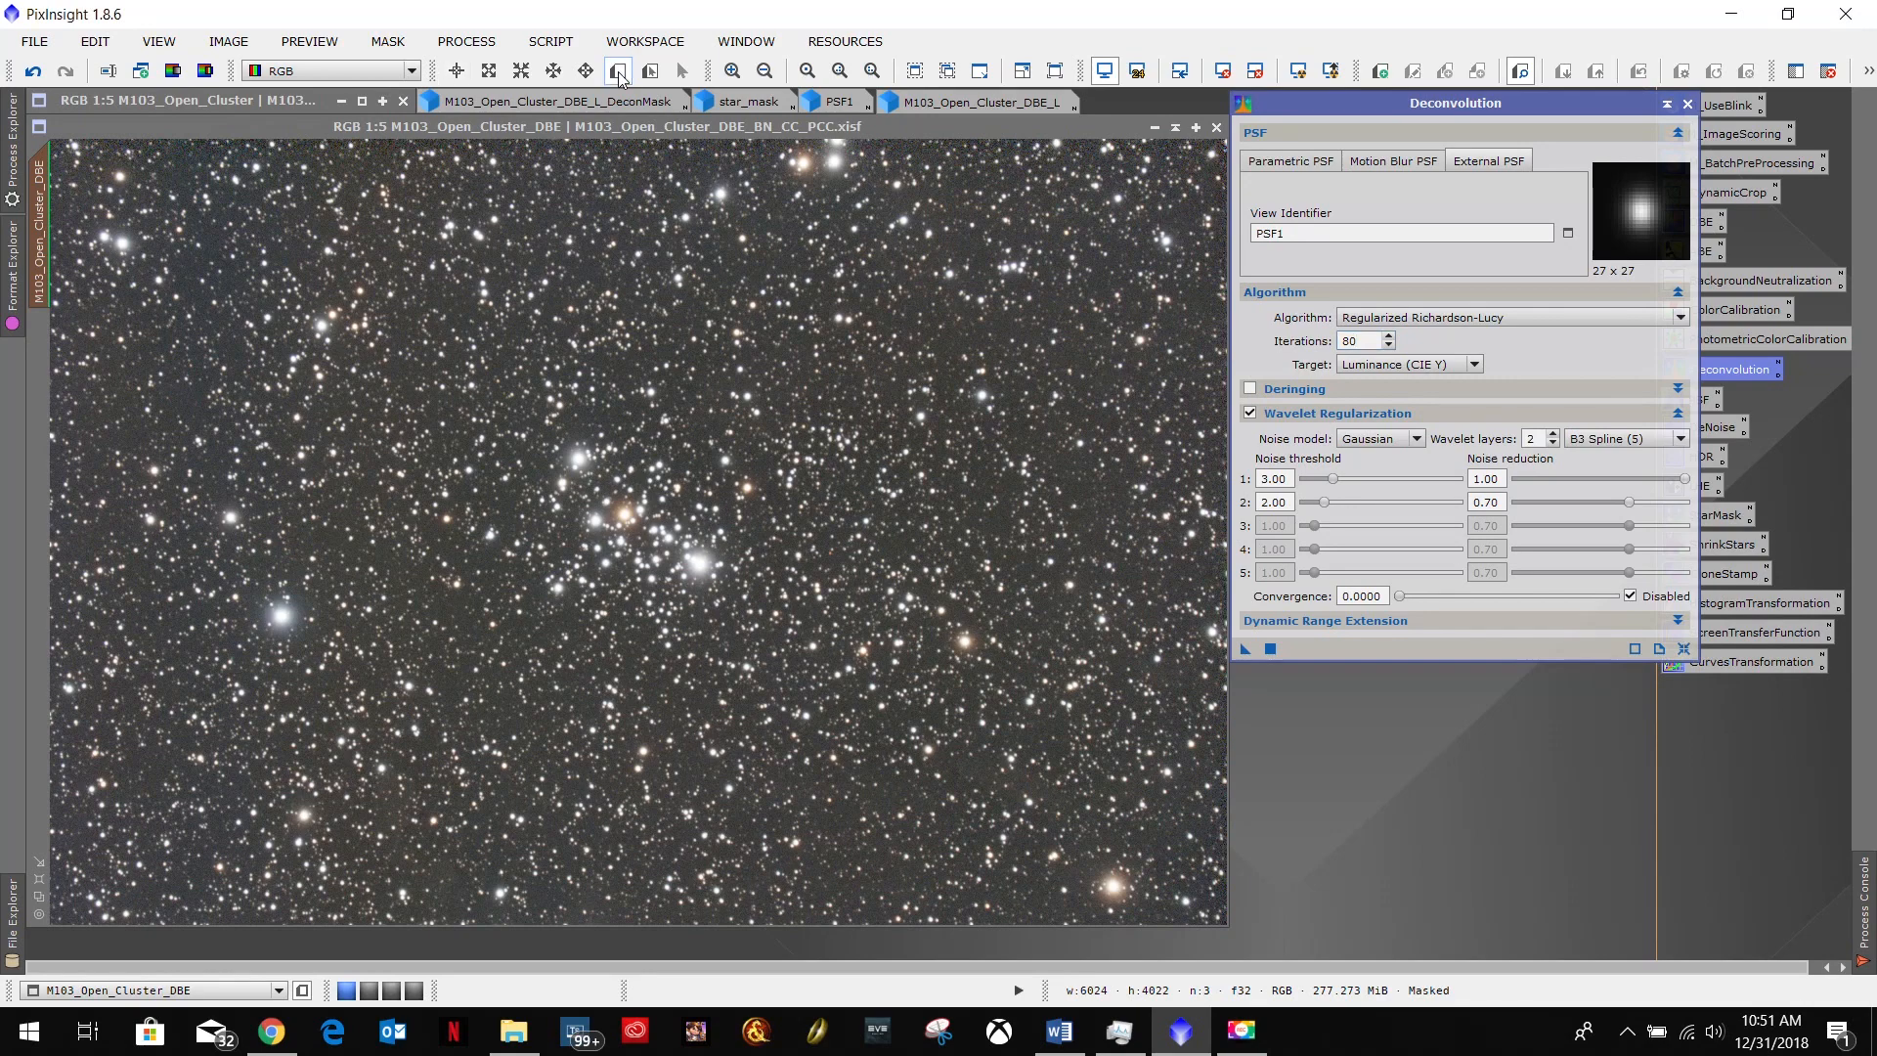
{"action": "left_click_drag", "start_coordinate": [494, 416], "coordinate": [648, 650]}
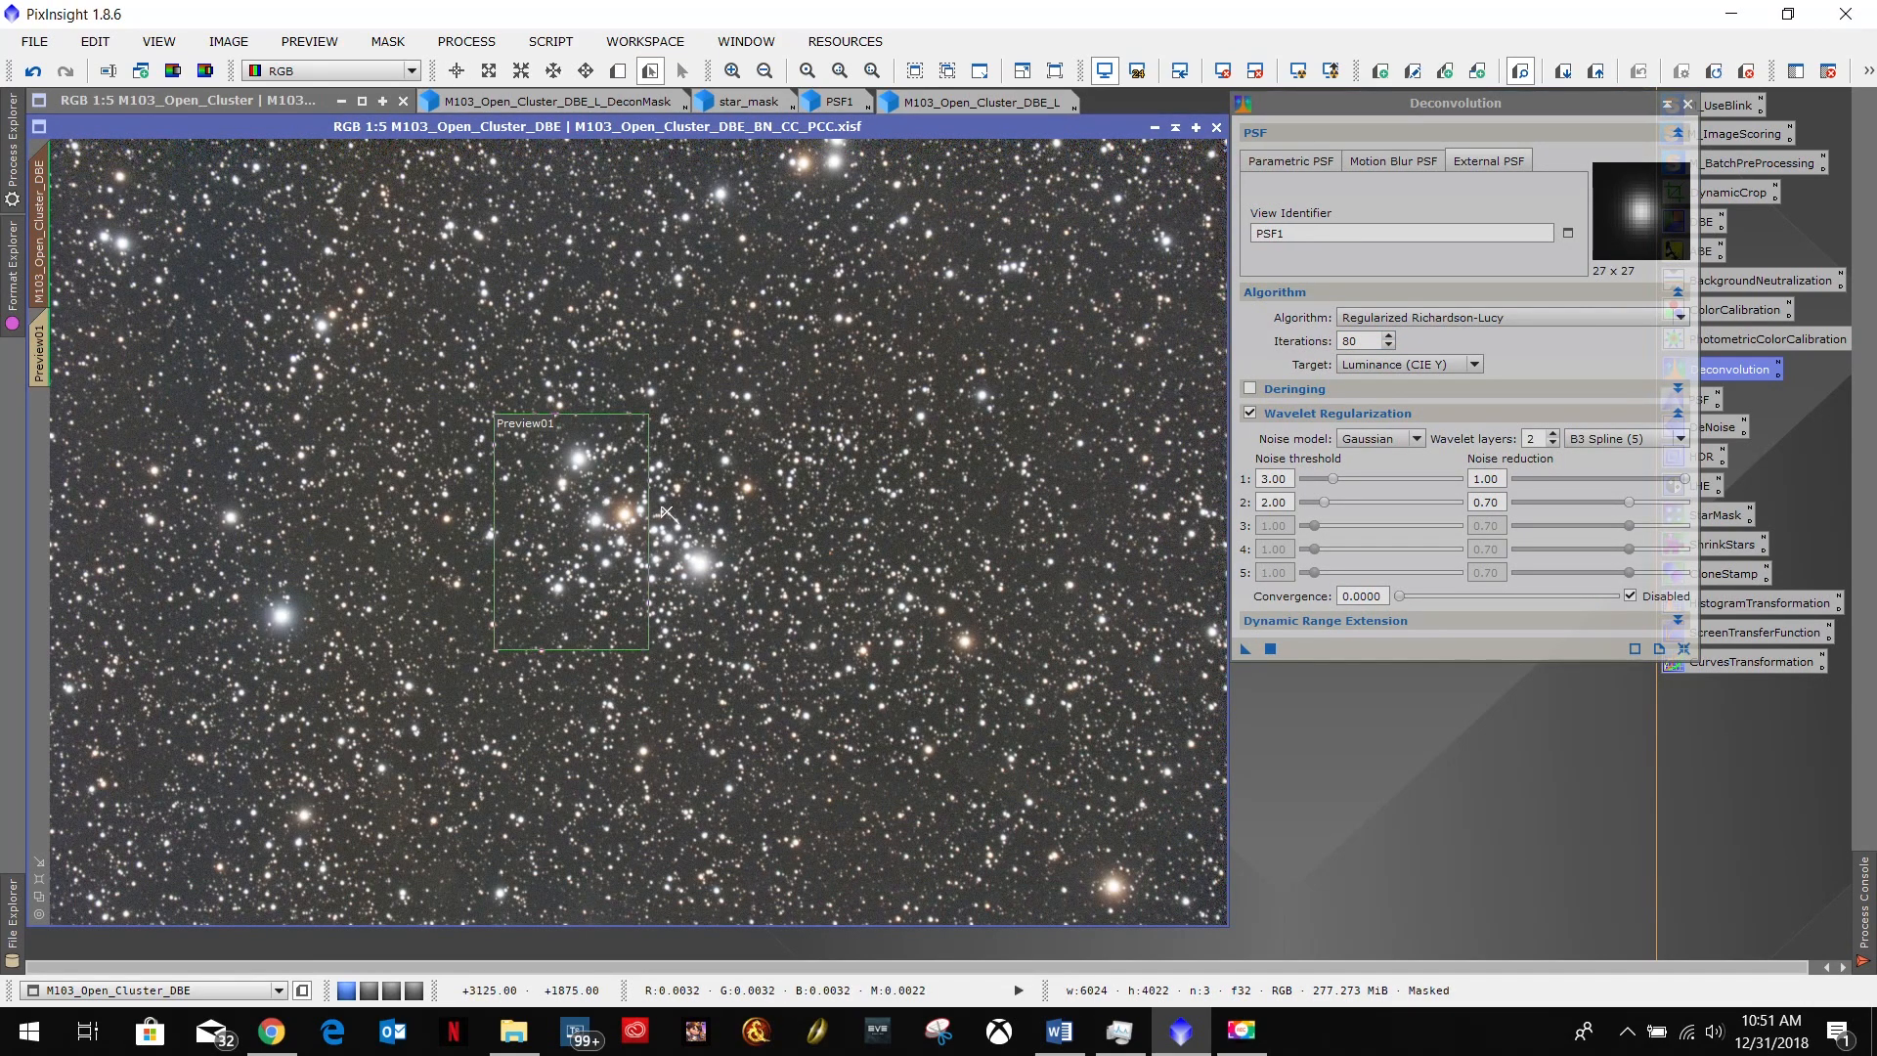
Open Preview01, switch back to the full image for comparison, and return to the preview.
{"action": "left_click", "coordinate": [44, 349]}
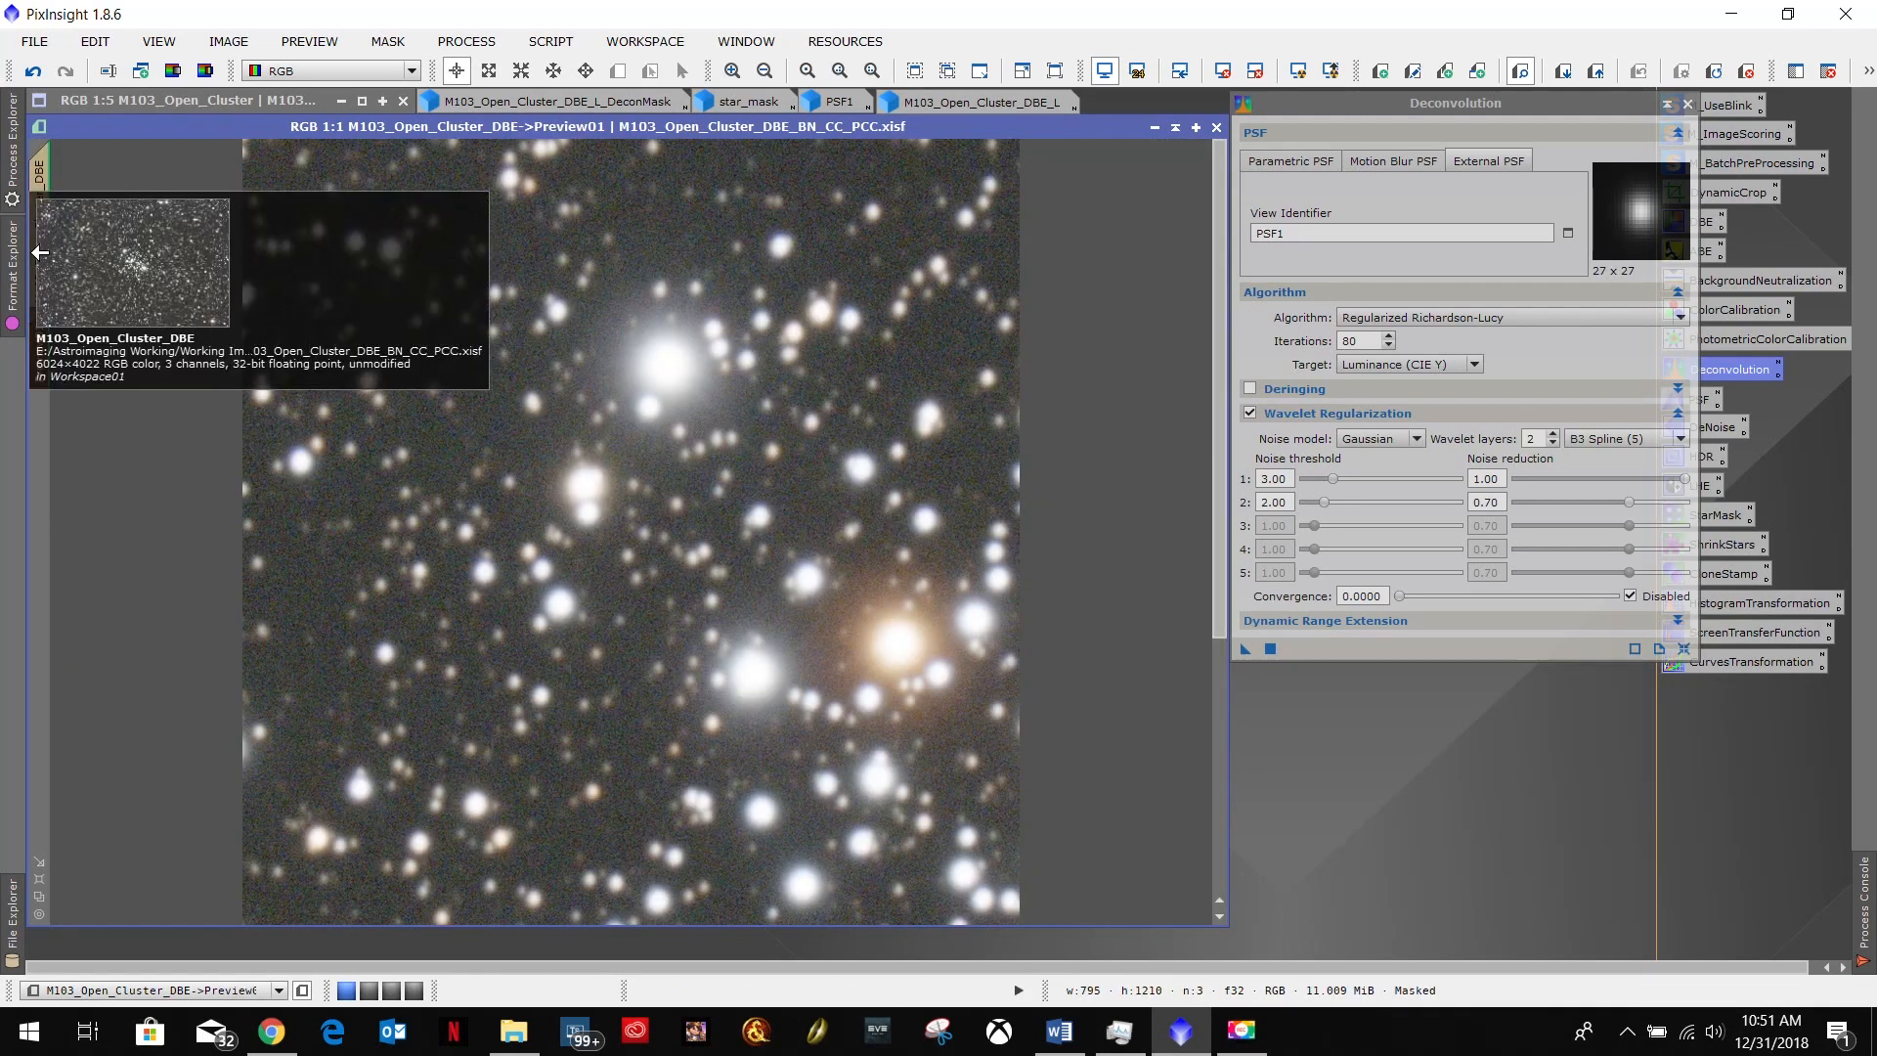
{"action": "left_click", "coordinate": [44, 219]}
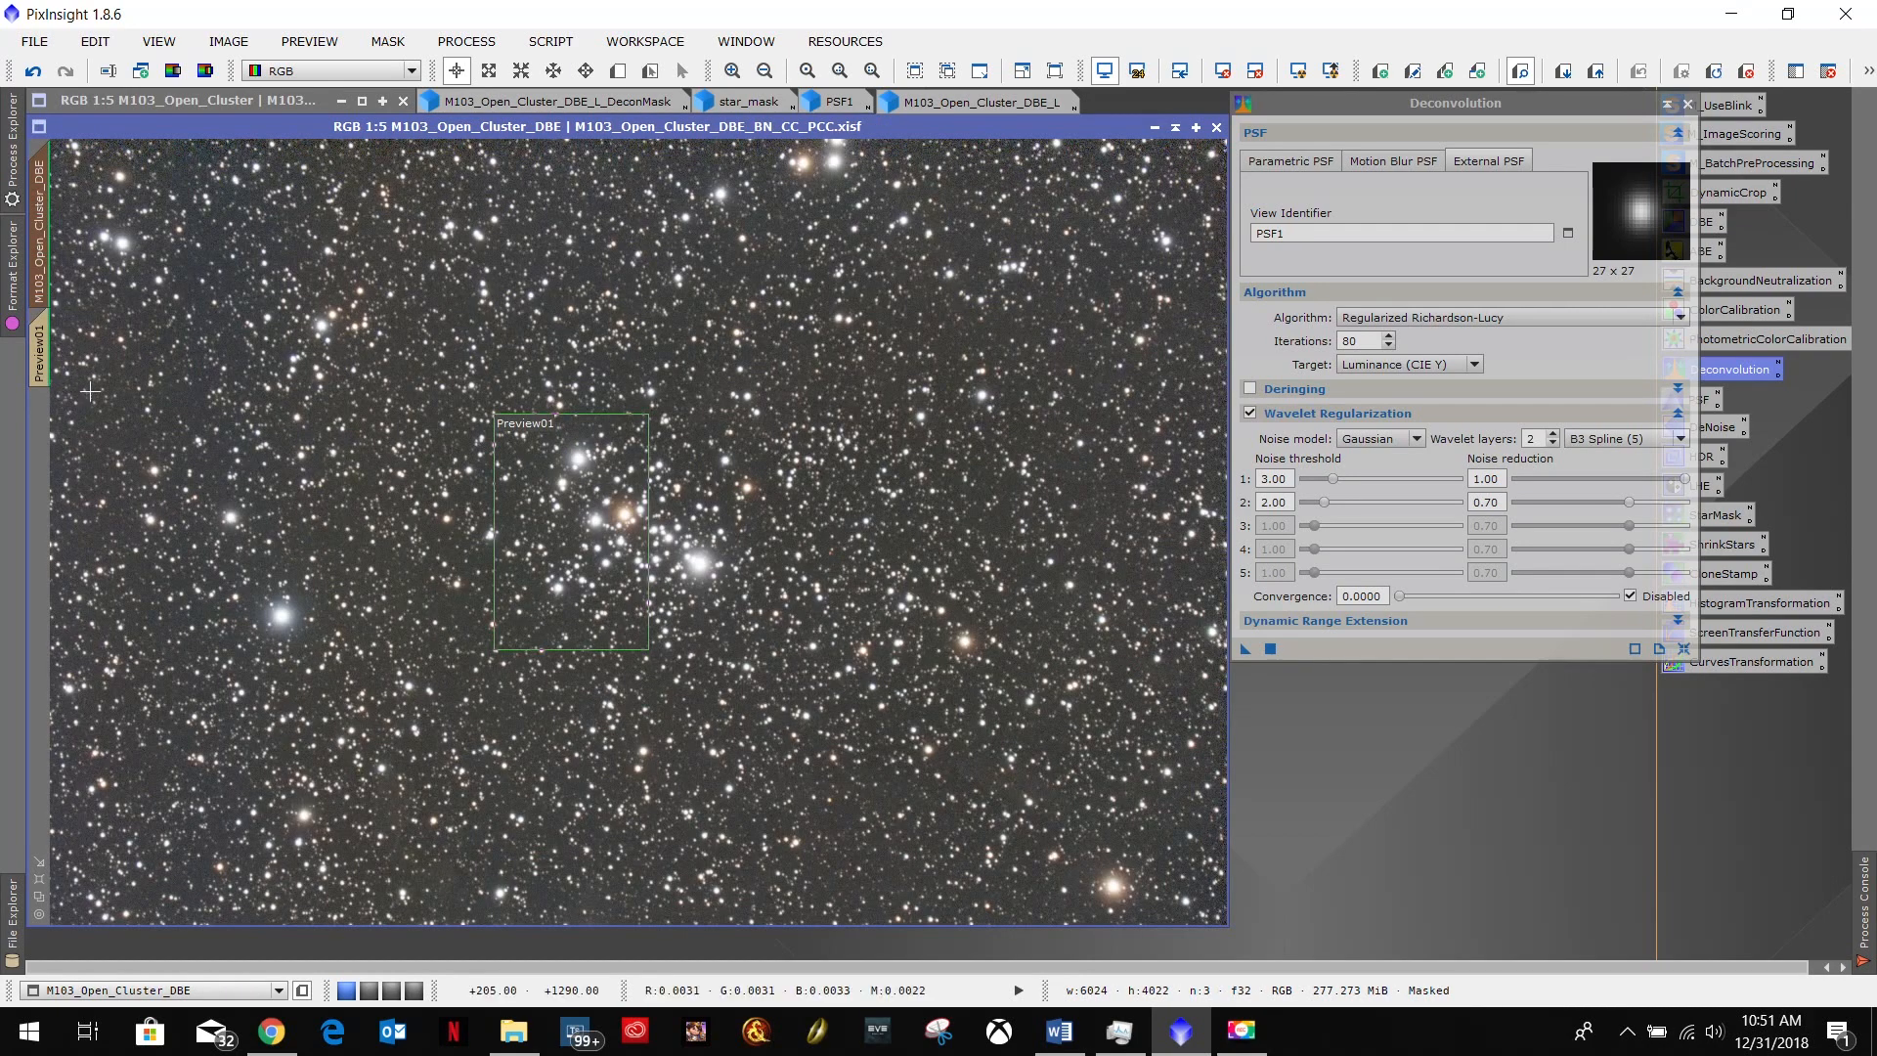
{"action": "left_click", "coordinate": [43, 358]}
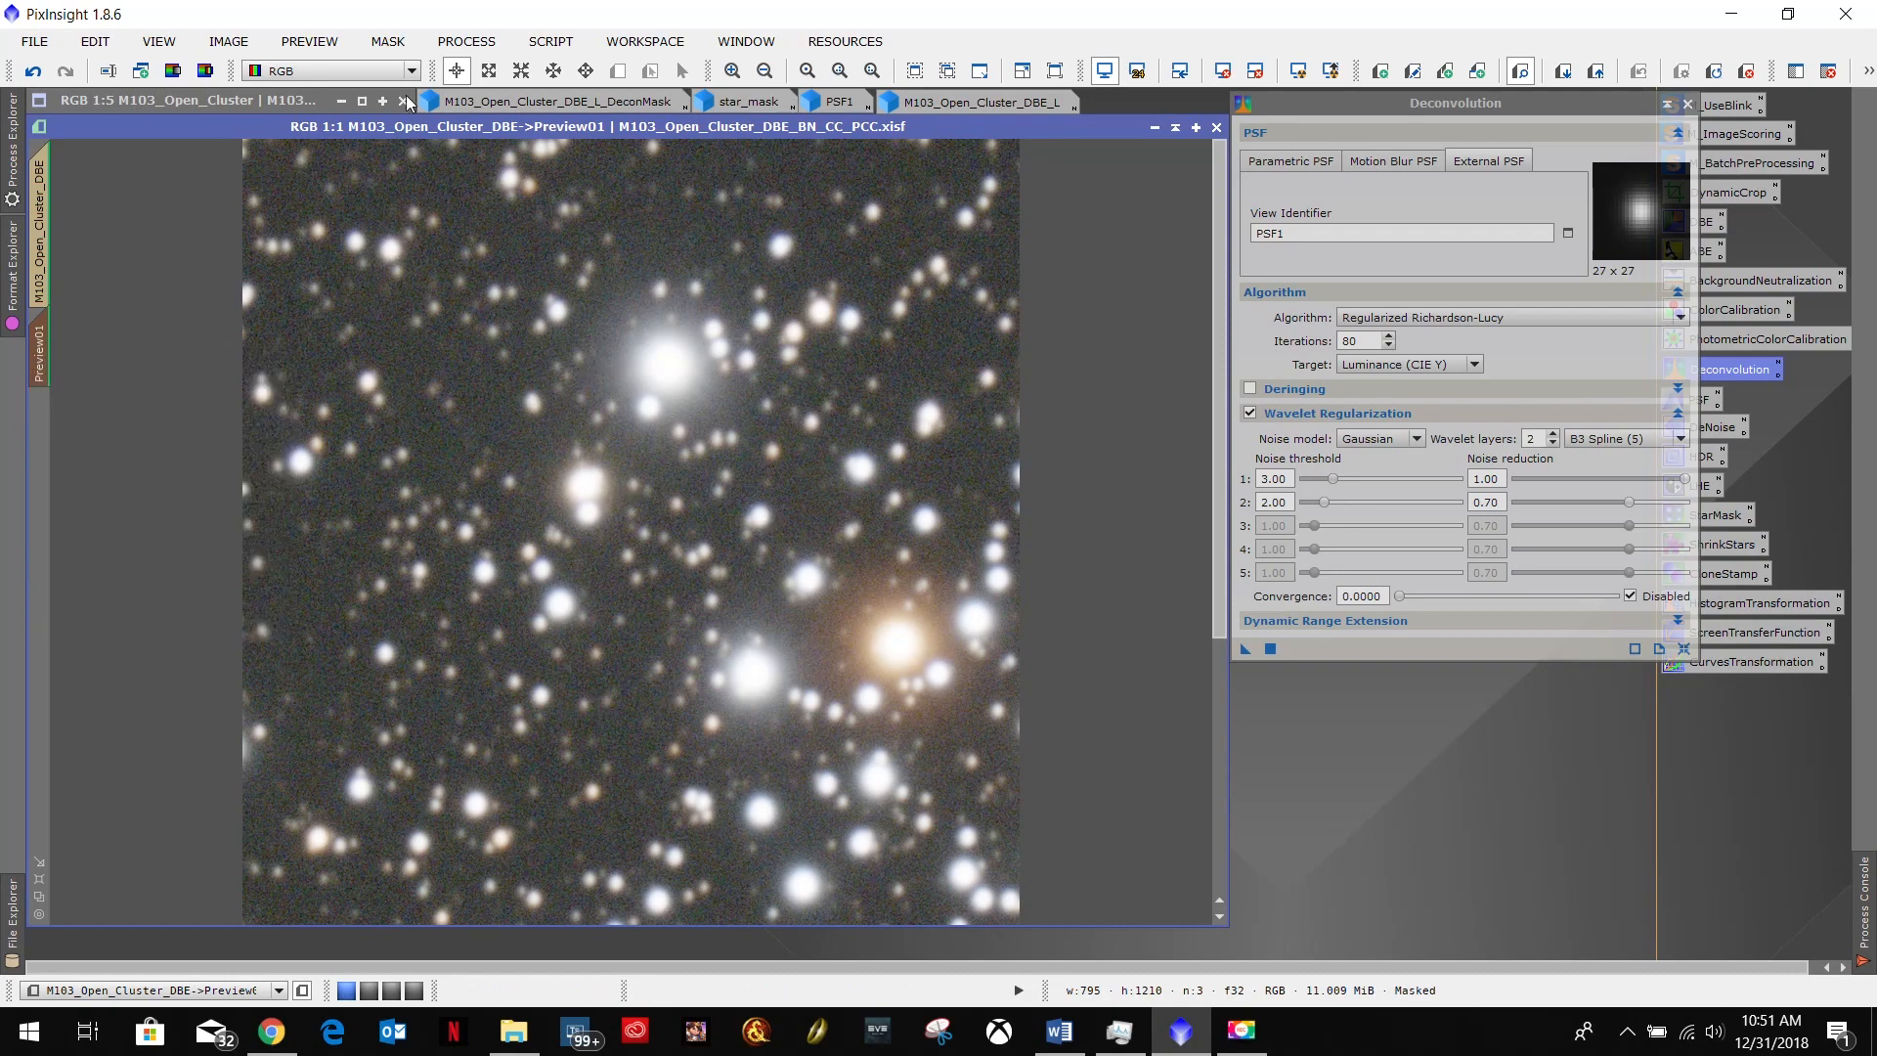
Show the mask overlay on Preview01 to examine its coverage of the stars, and hide it again.
{"action": "left_click", "coordinate": [392, 47]}
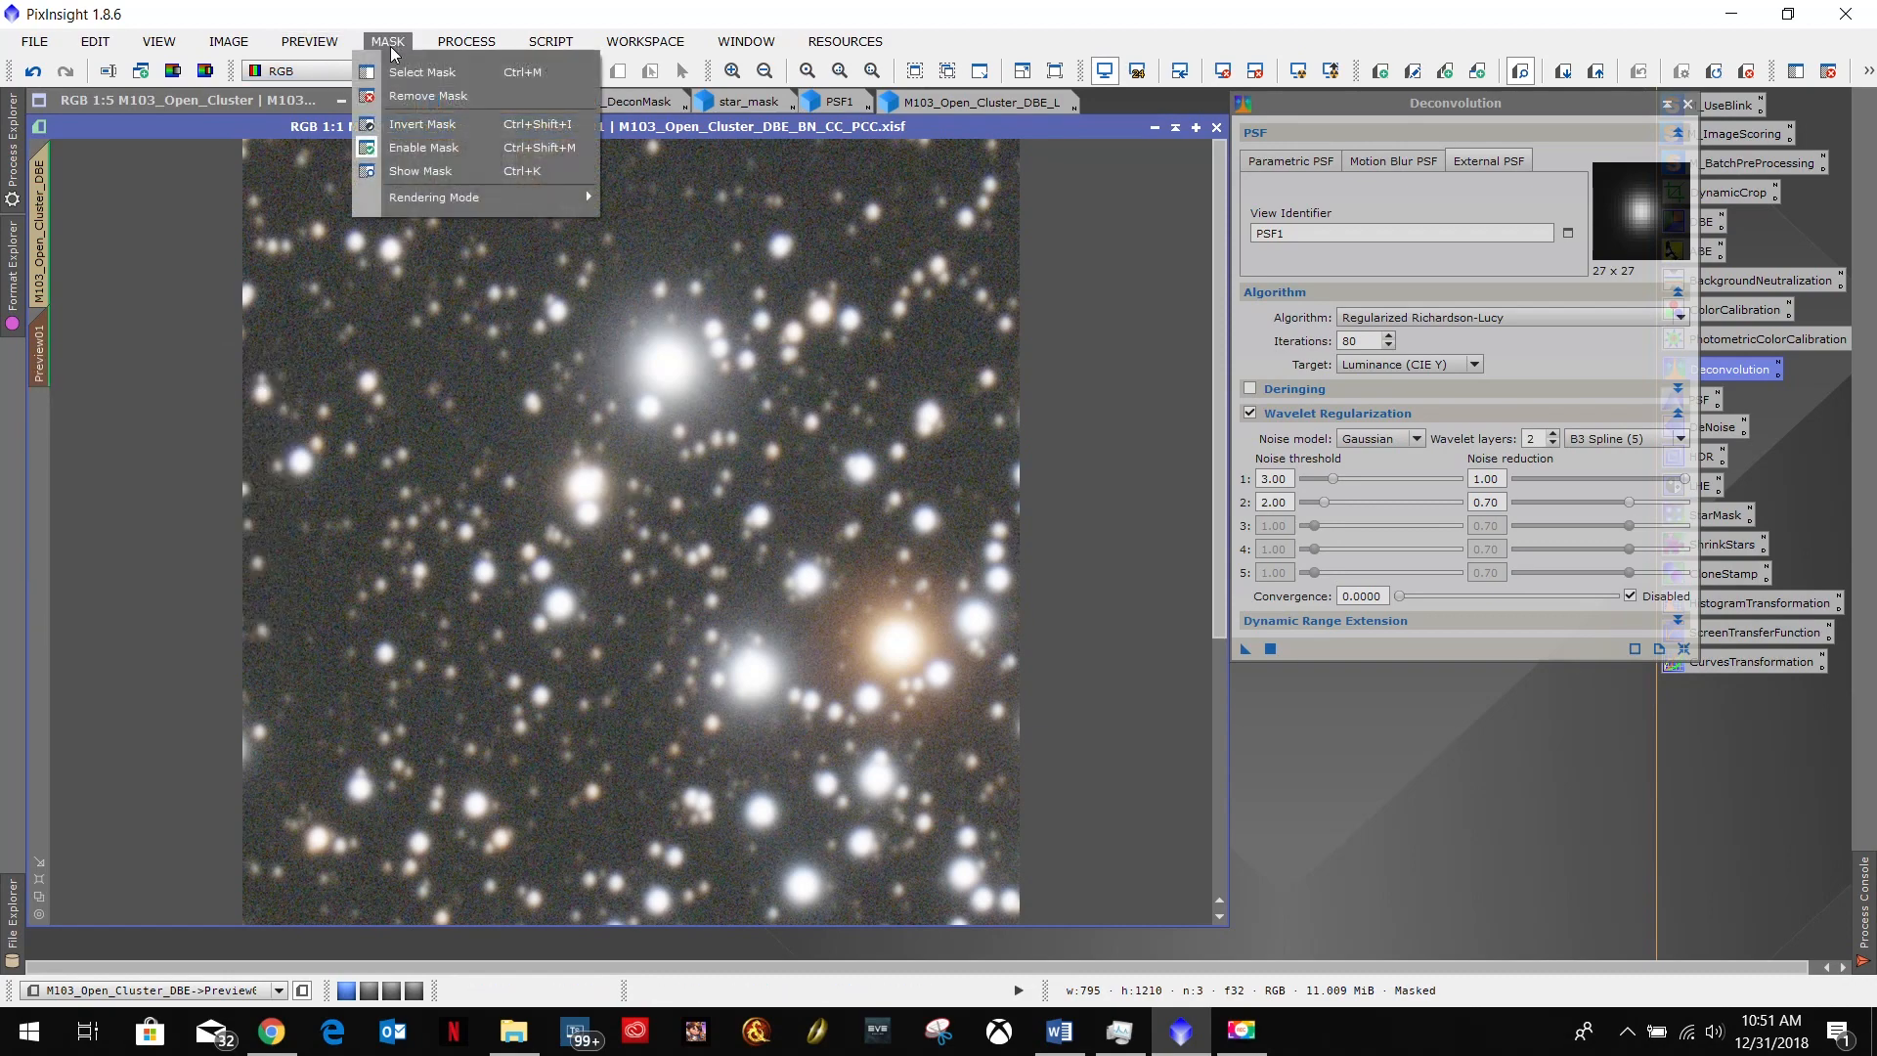
{"action": "left_click", "coordinate": [422, 172]}
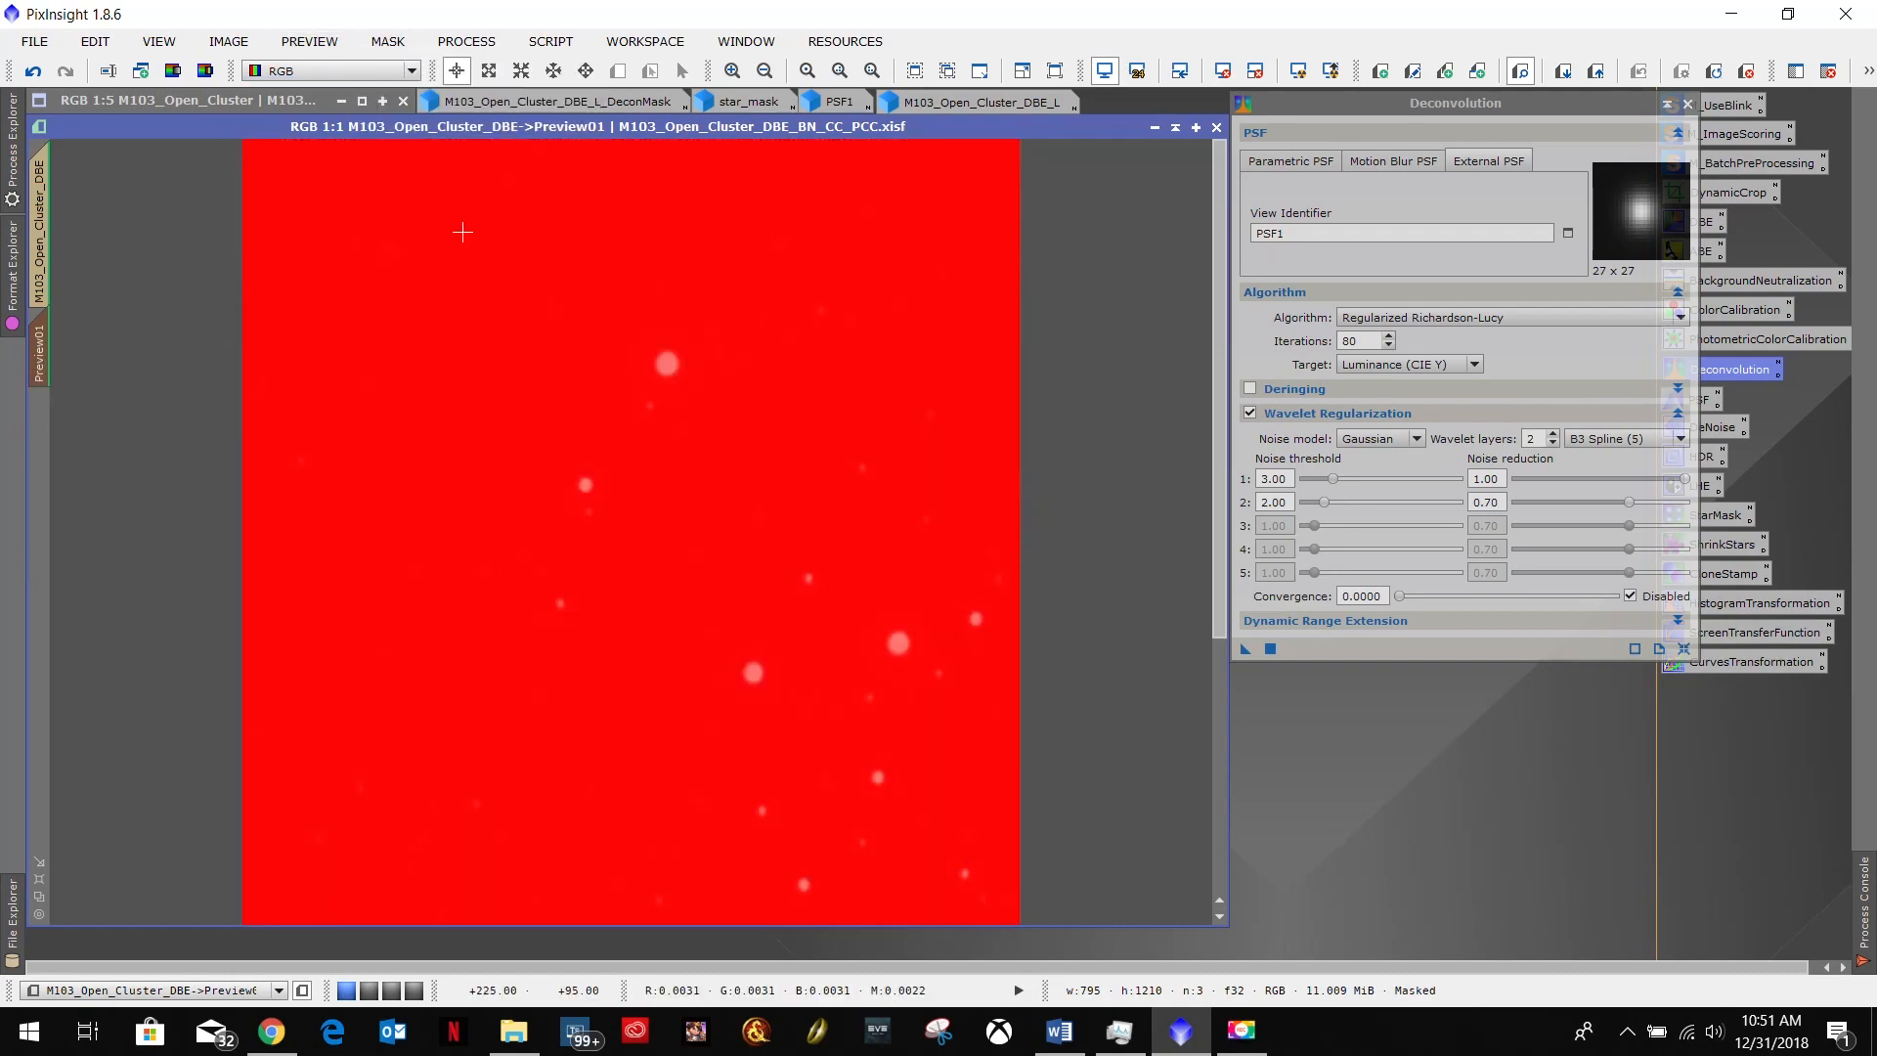
{"action": "left_click", "coordinate": [388, 41]}
{"action": "left_click", "coordinate": [421, 171]}
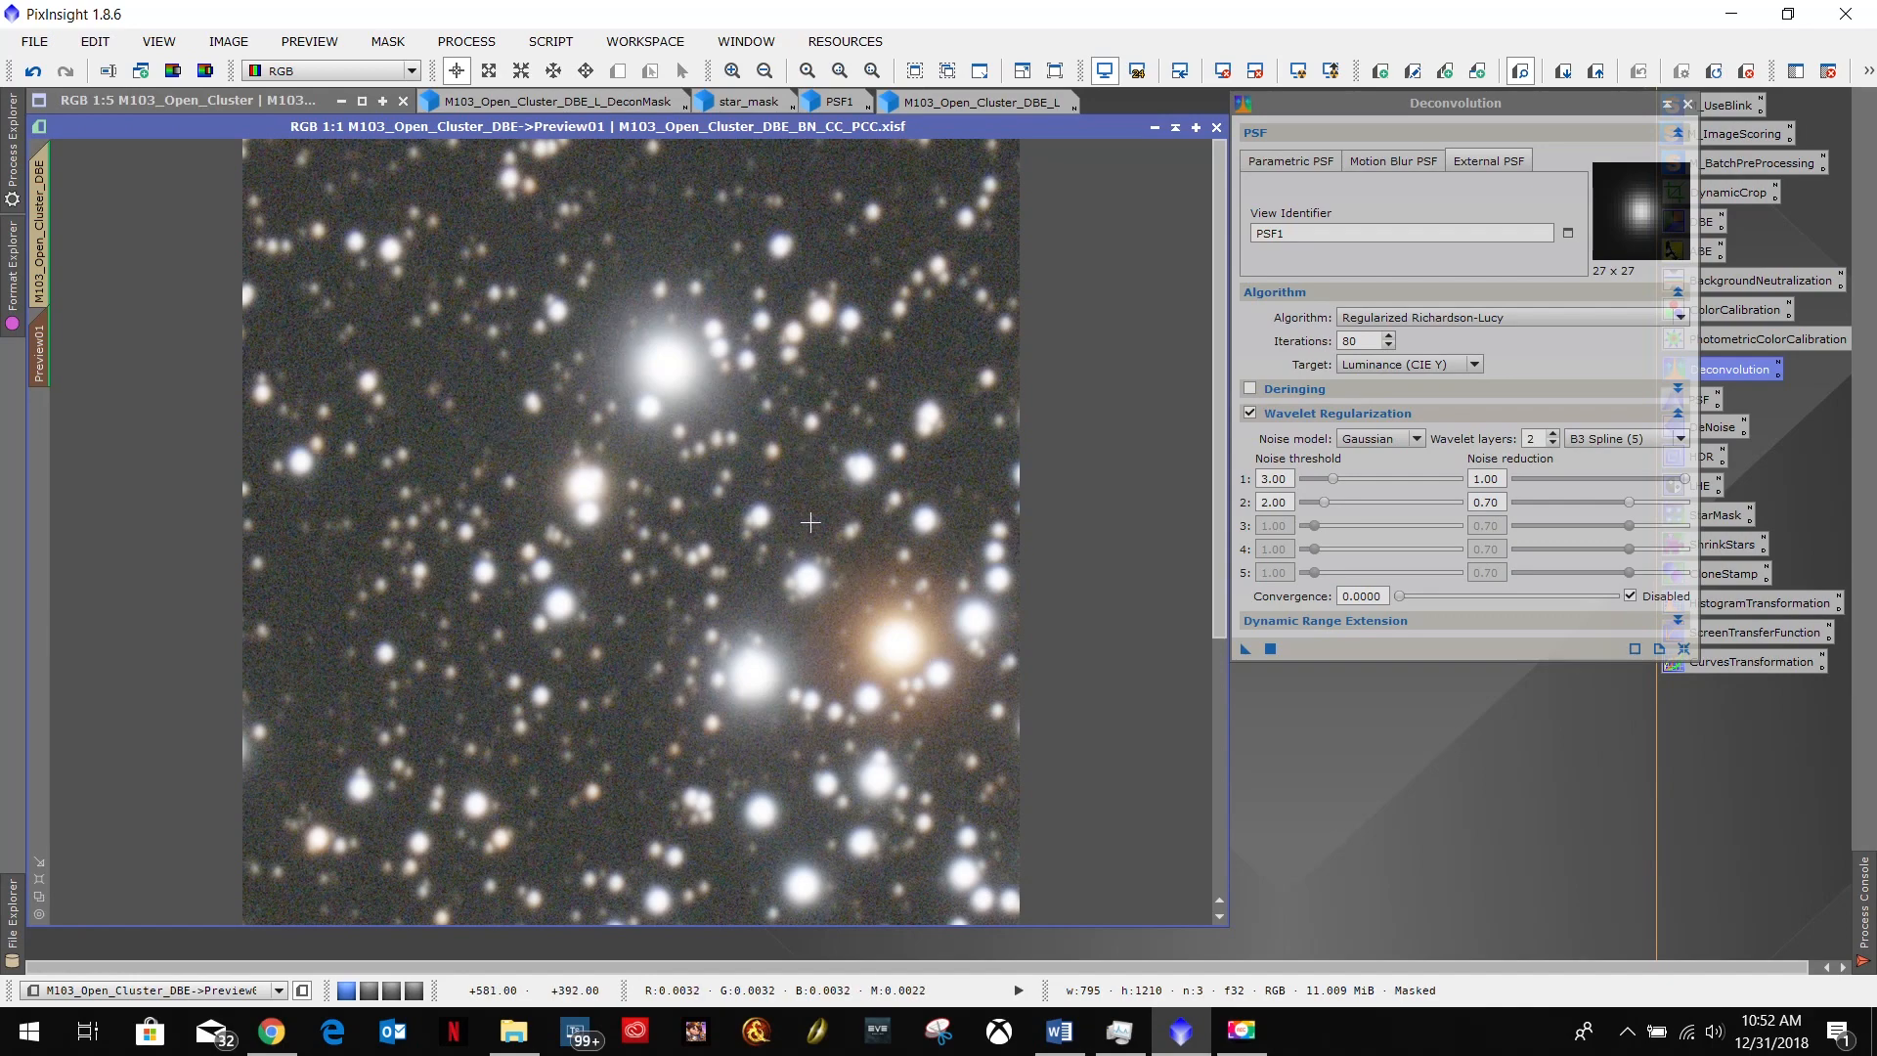
{"action": "left_click", "coordinate": [12, 186]}
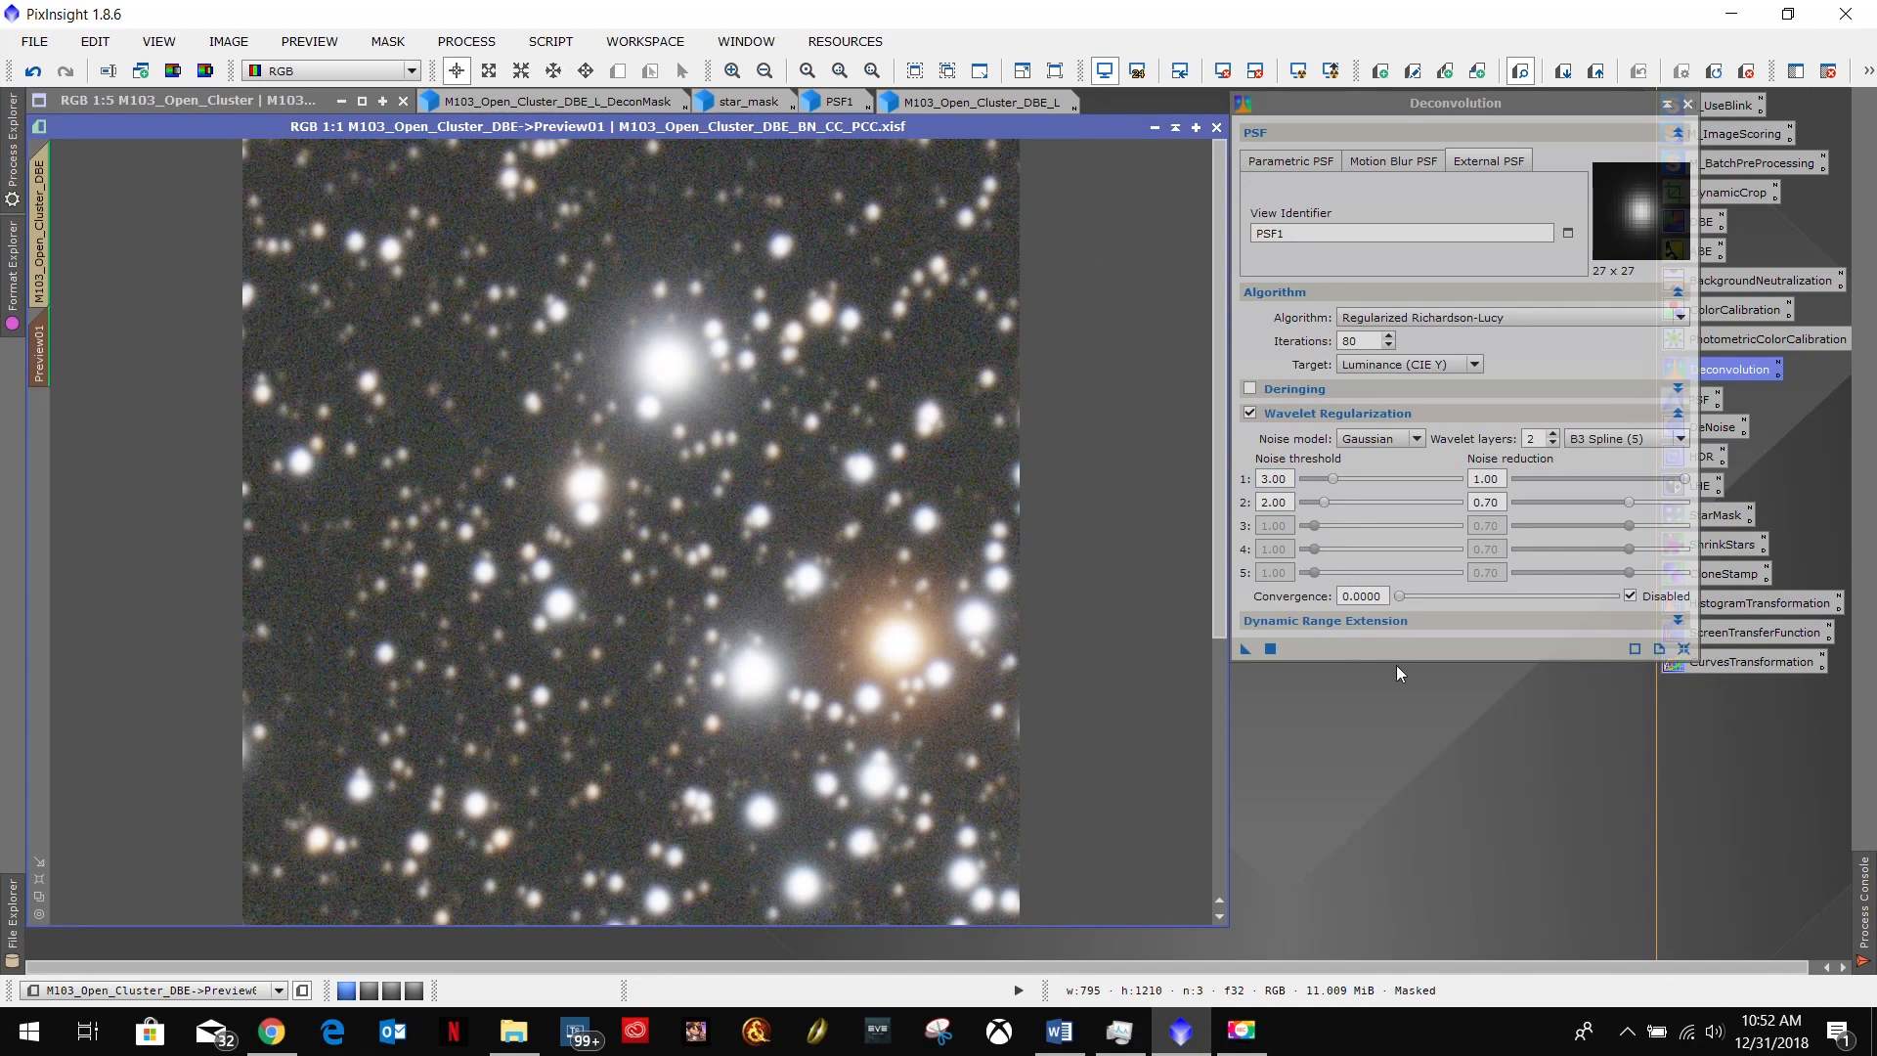
Read the deringing instruction in the Word notes, return to PixInsight, enable Deringing in Deconvolution and expand its settings.
{"action": "left_click", "coordinate": [1074, 1040]}
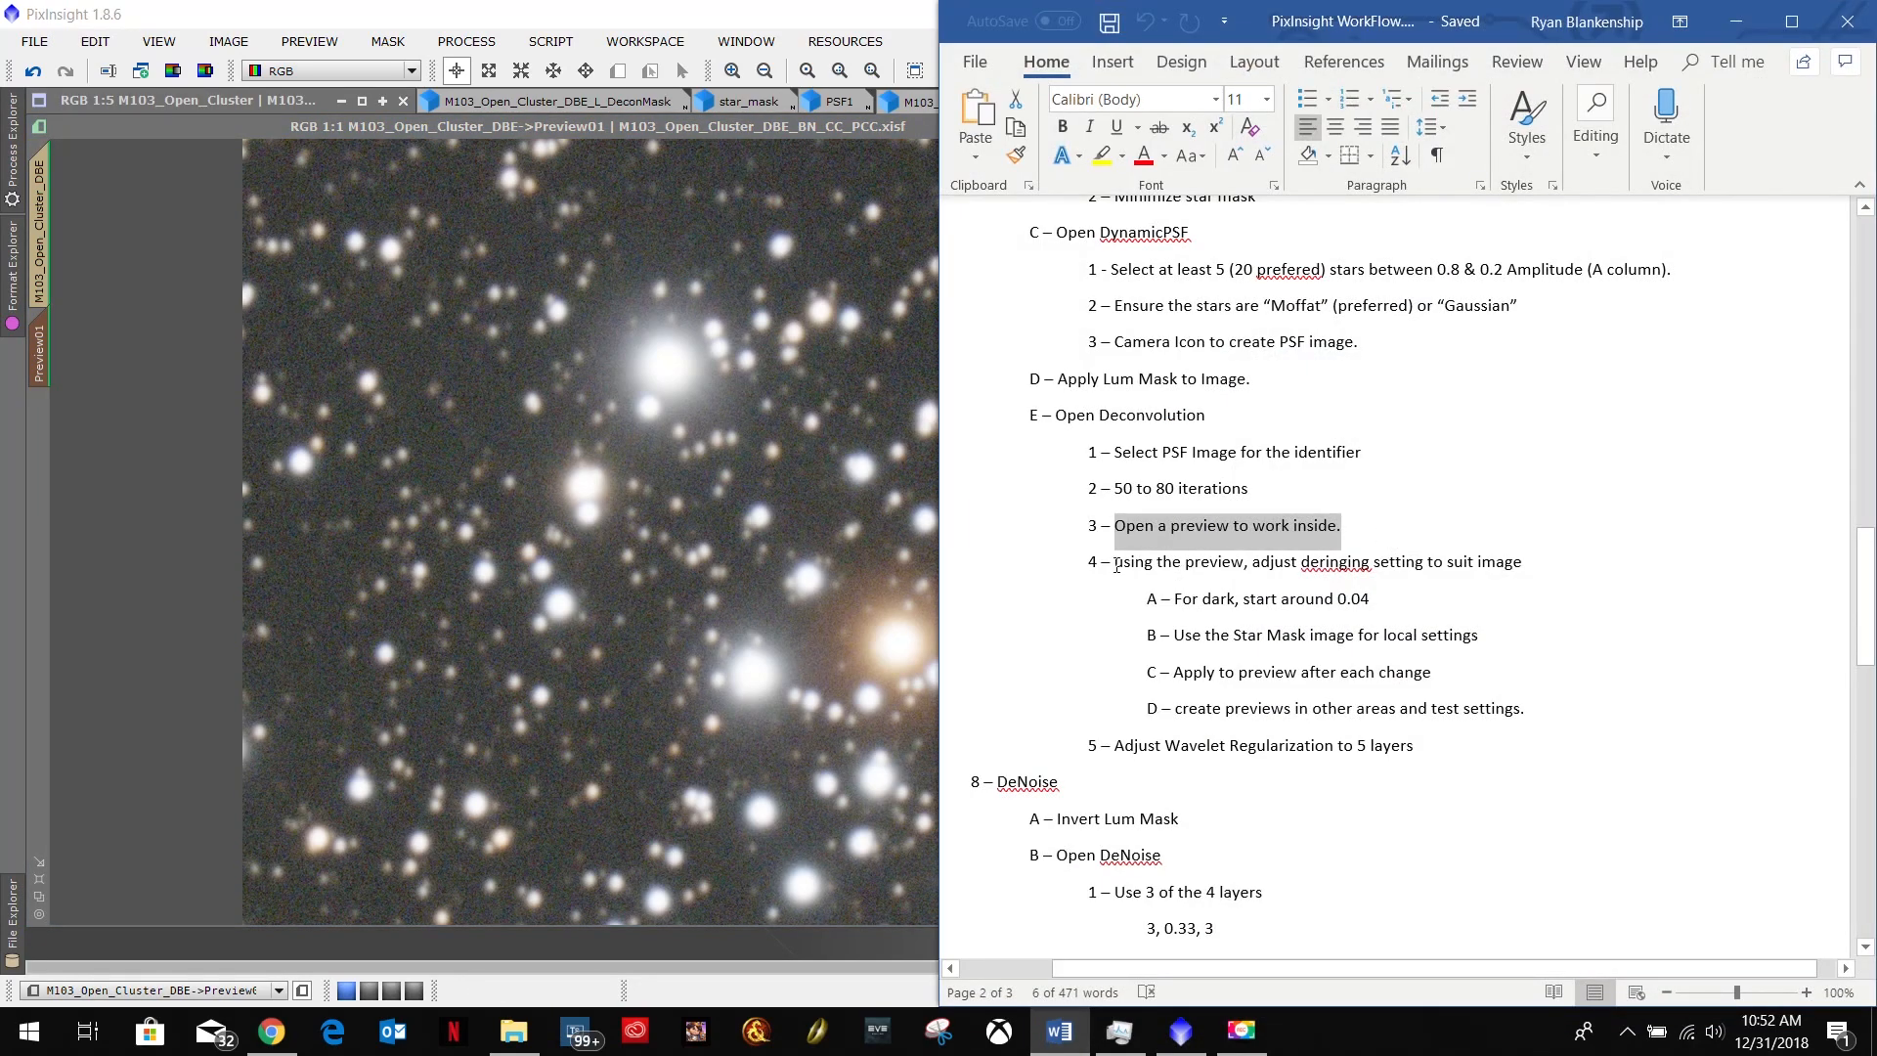
{"action": "left_click_drag", "start_coordinate": [1120, 566], "coordinate": [1503, 565]}
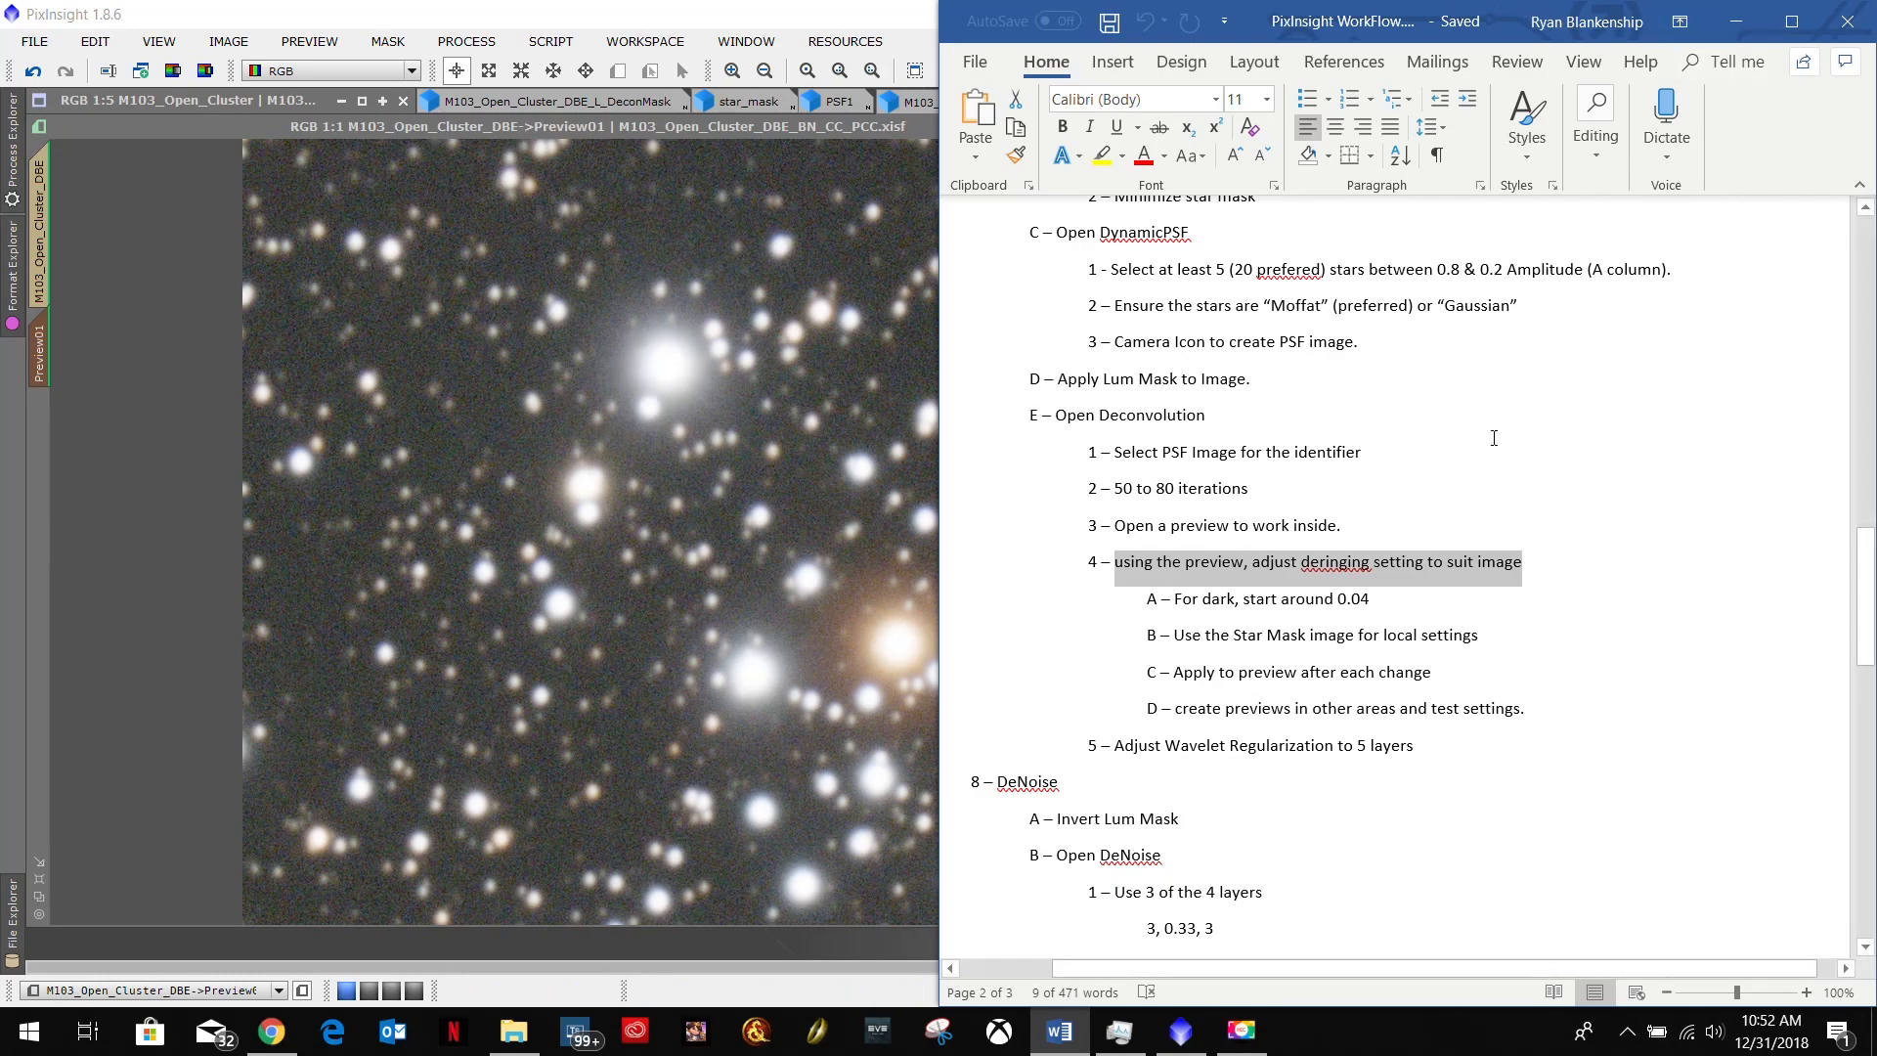
{"action": "left_click", "coordinate": [1736, 22]}
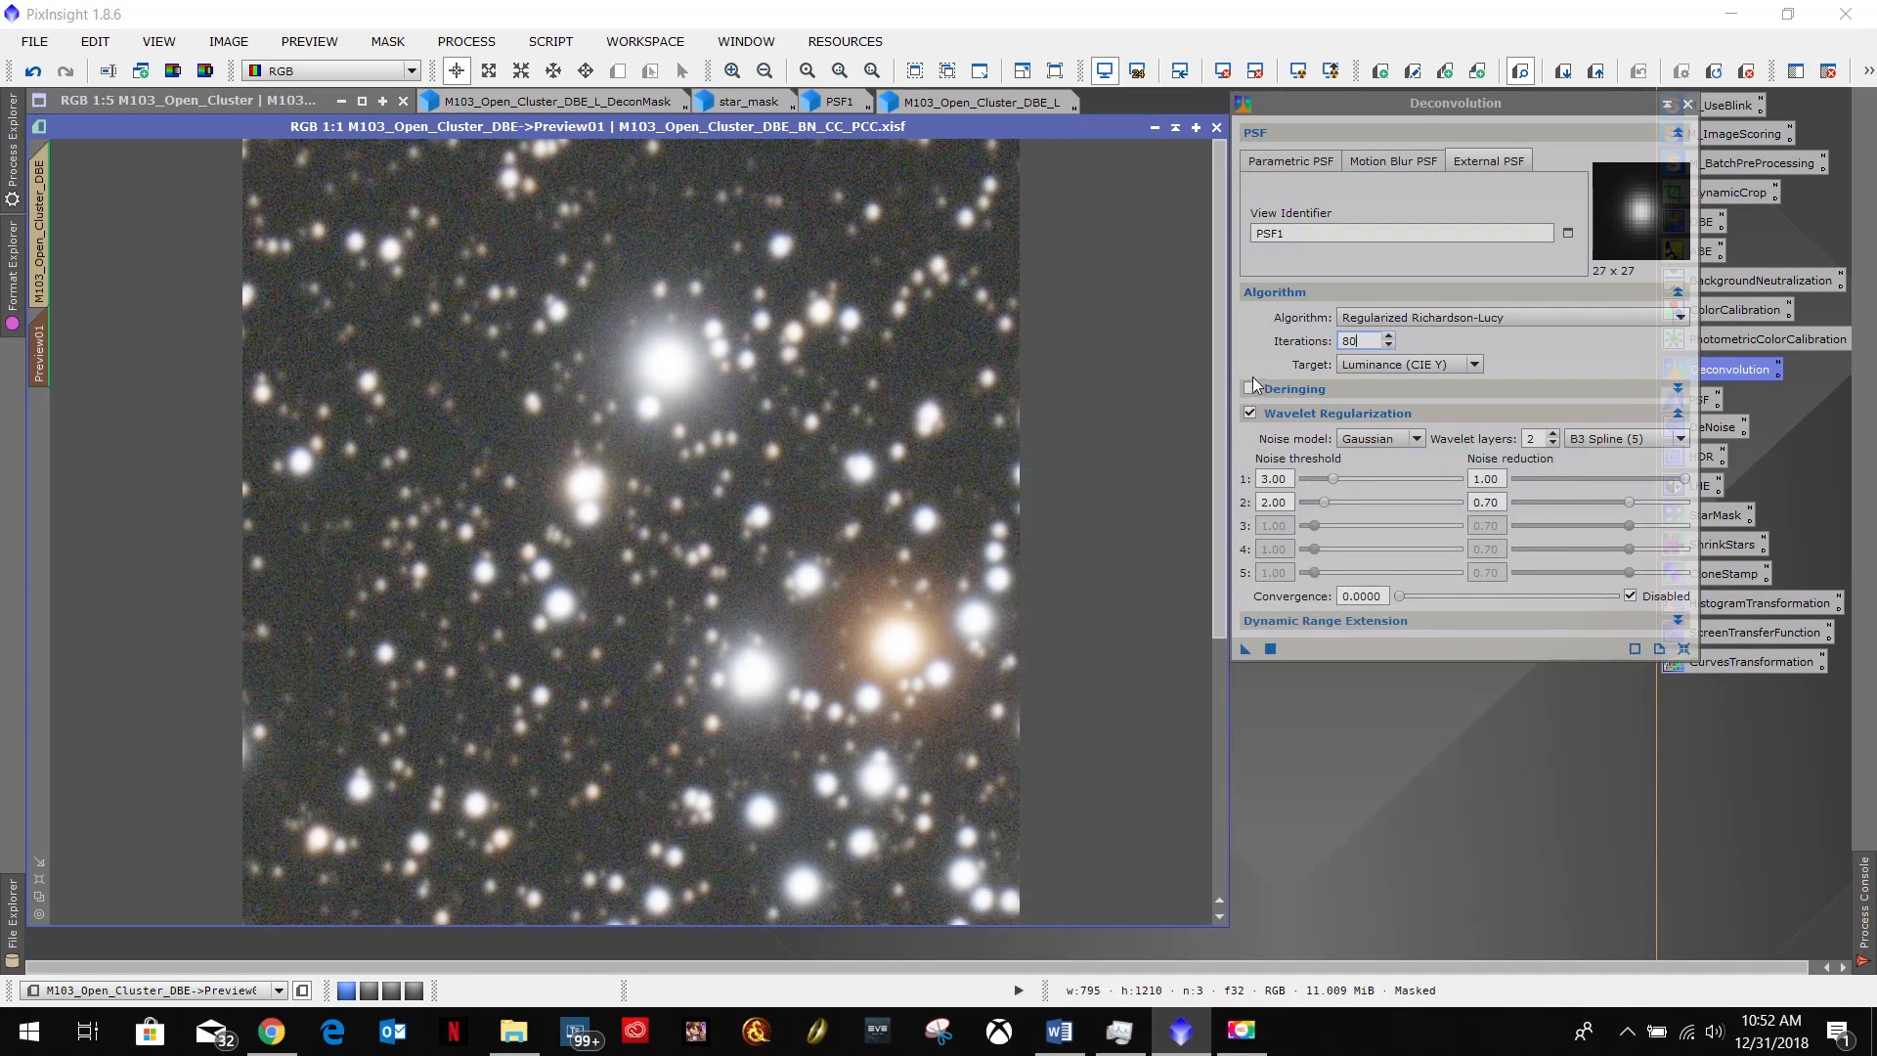
{"action": "left_click", "coordinate": [1251, 390]}
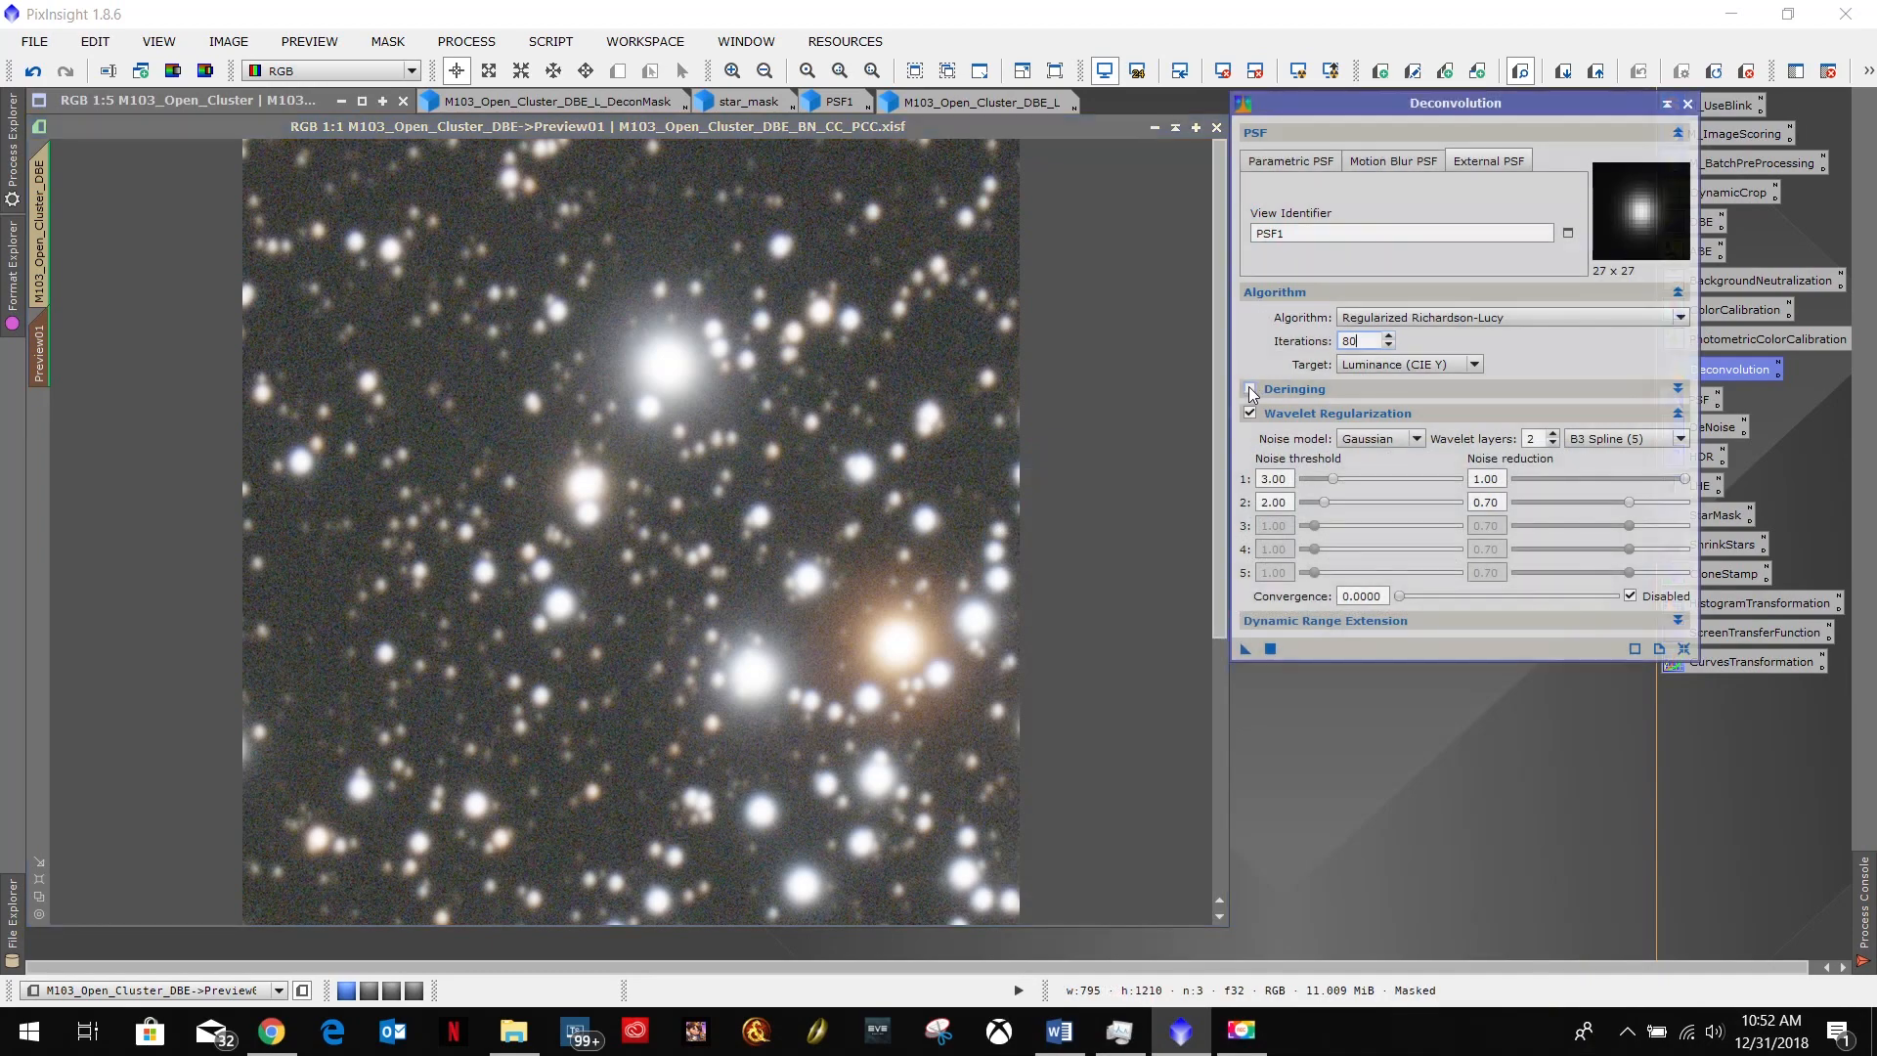
{"action": "left_click", "coordinate": [1371, 391]}
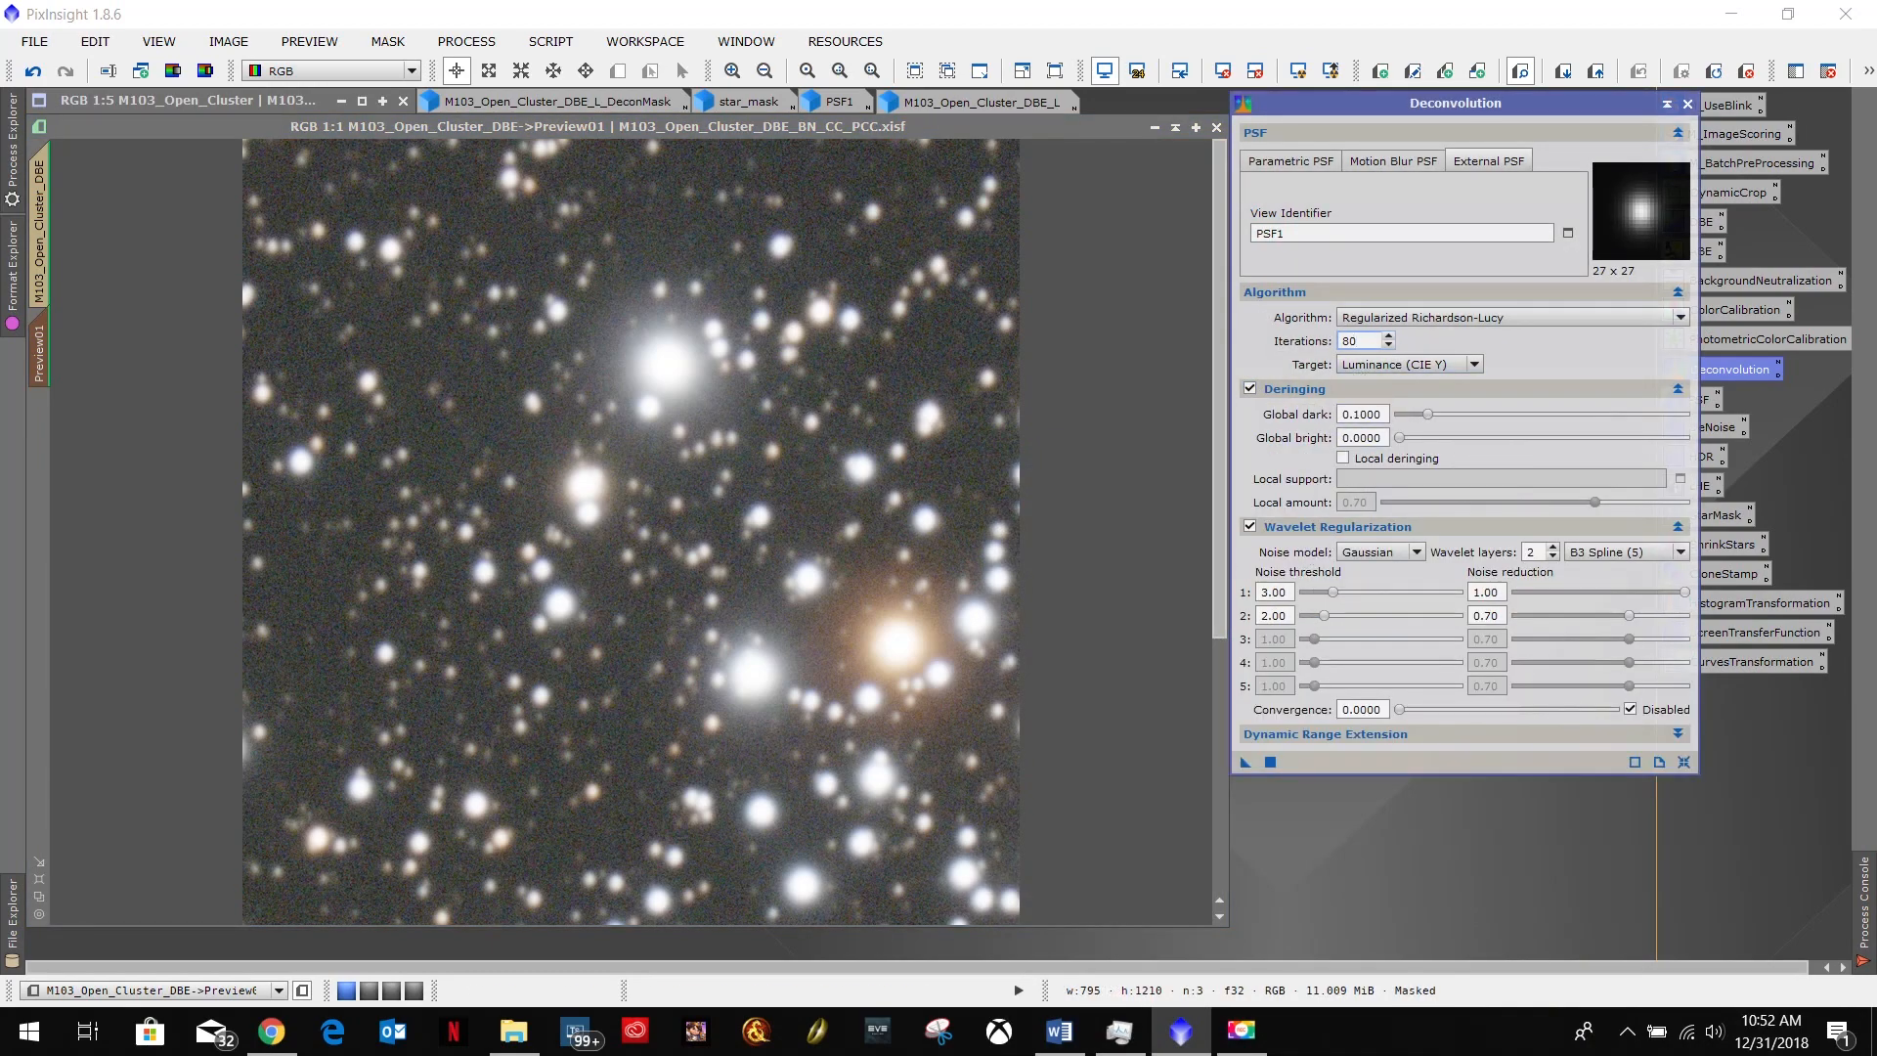
Look up the suggested dark value in the Word notes and set the Deringing global dark to 0.04 in PixInsight.
{"action": "left_click", "coordinate": [1059, 1032]}
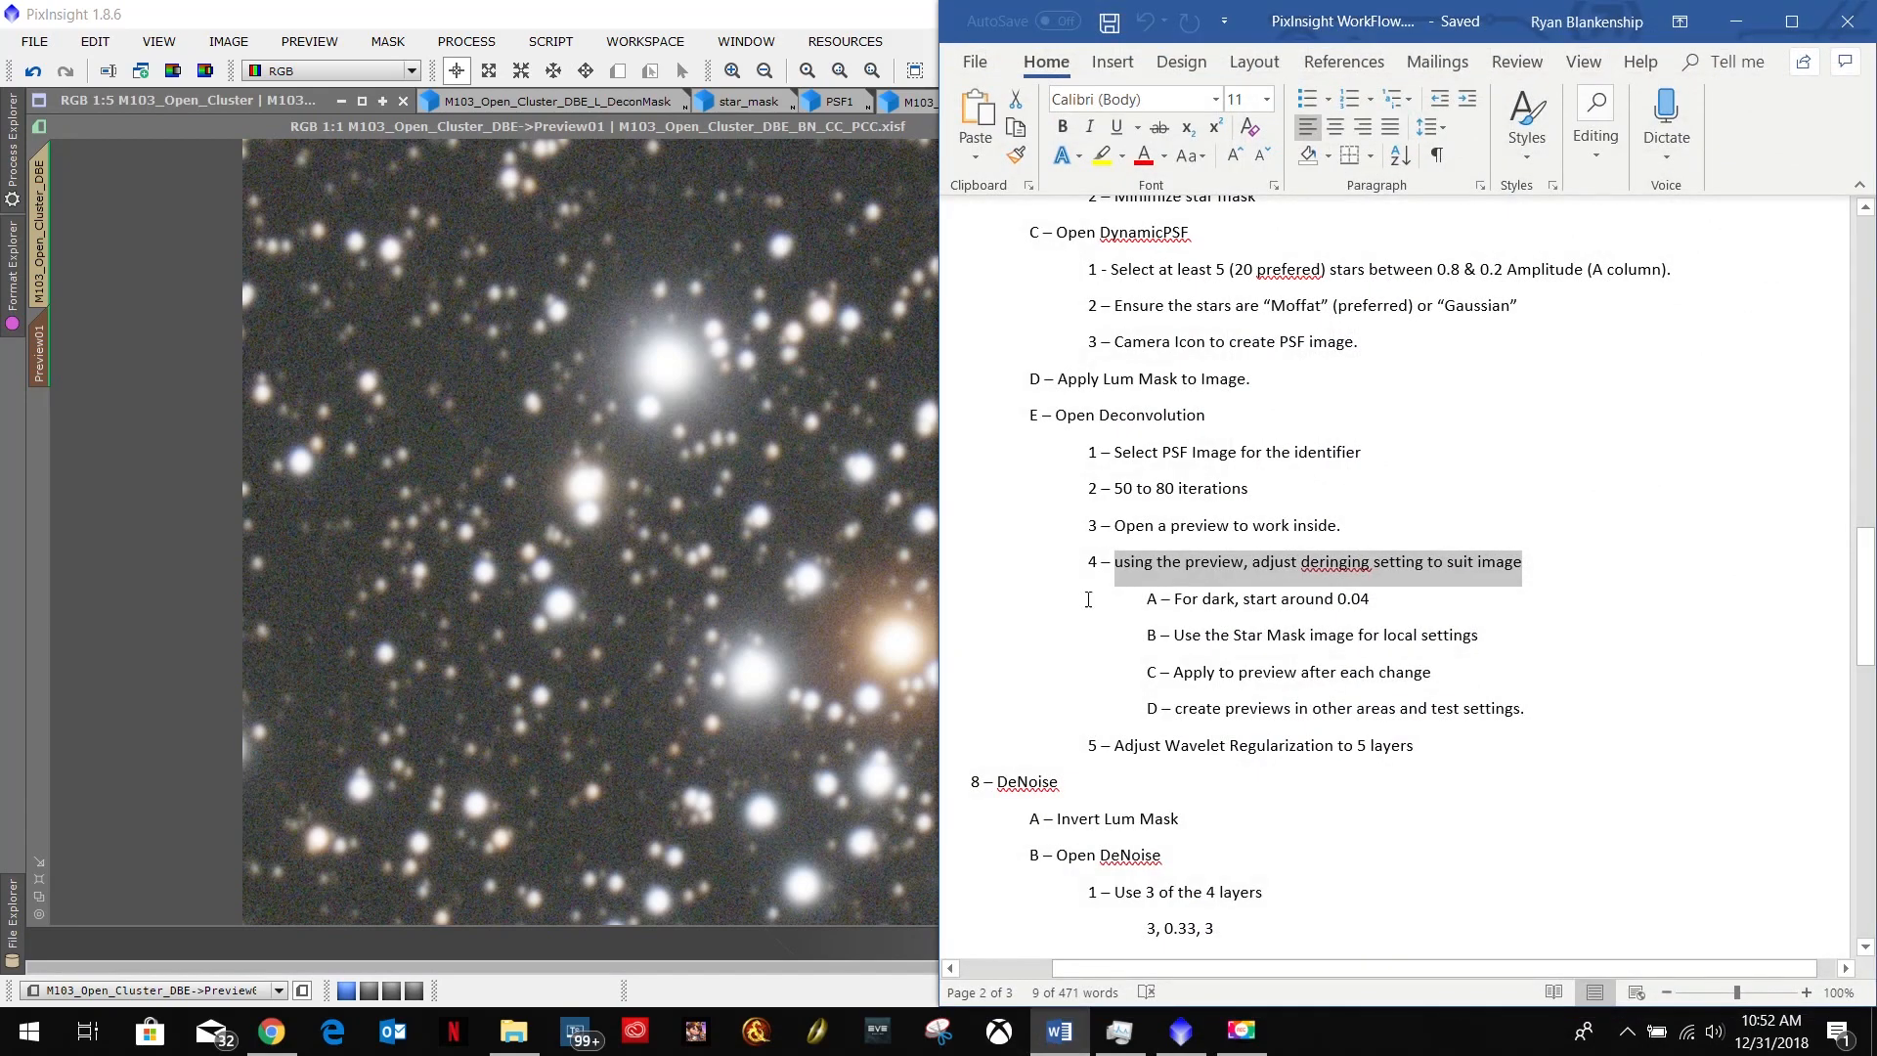
{"action": "left_click_drag", "start_coordinate": [1399, 599], "coordinate": [1174, 600]}
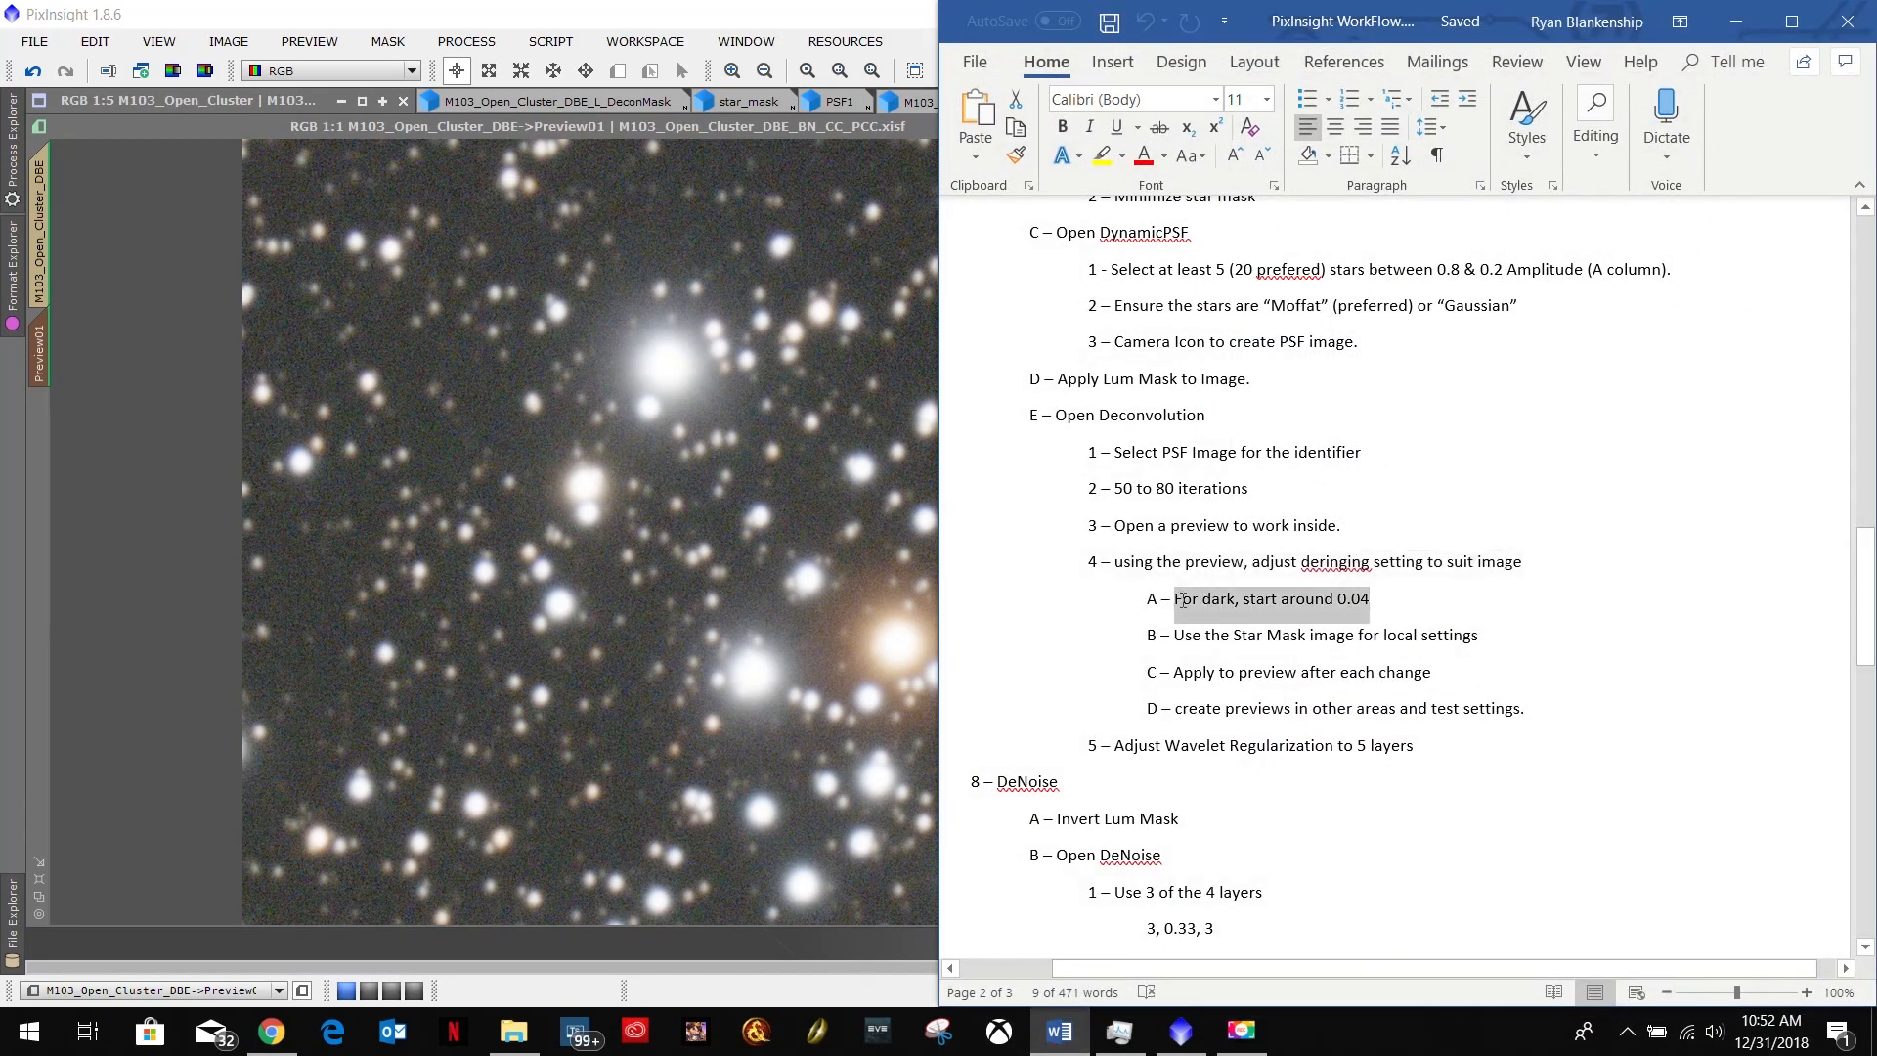
{"action": "left_click", "coordinate": [1736, 22]}
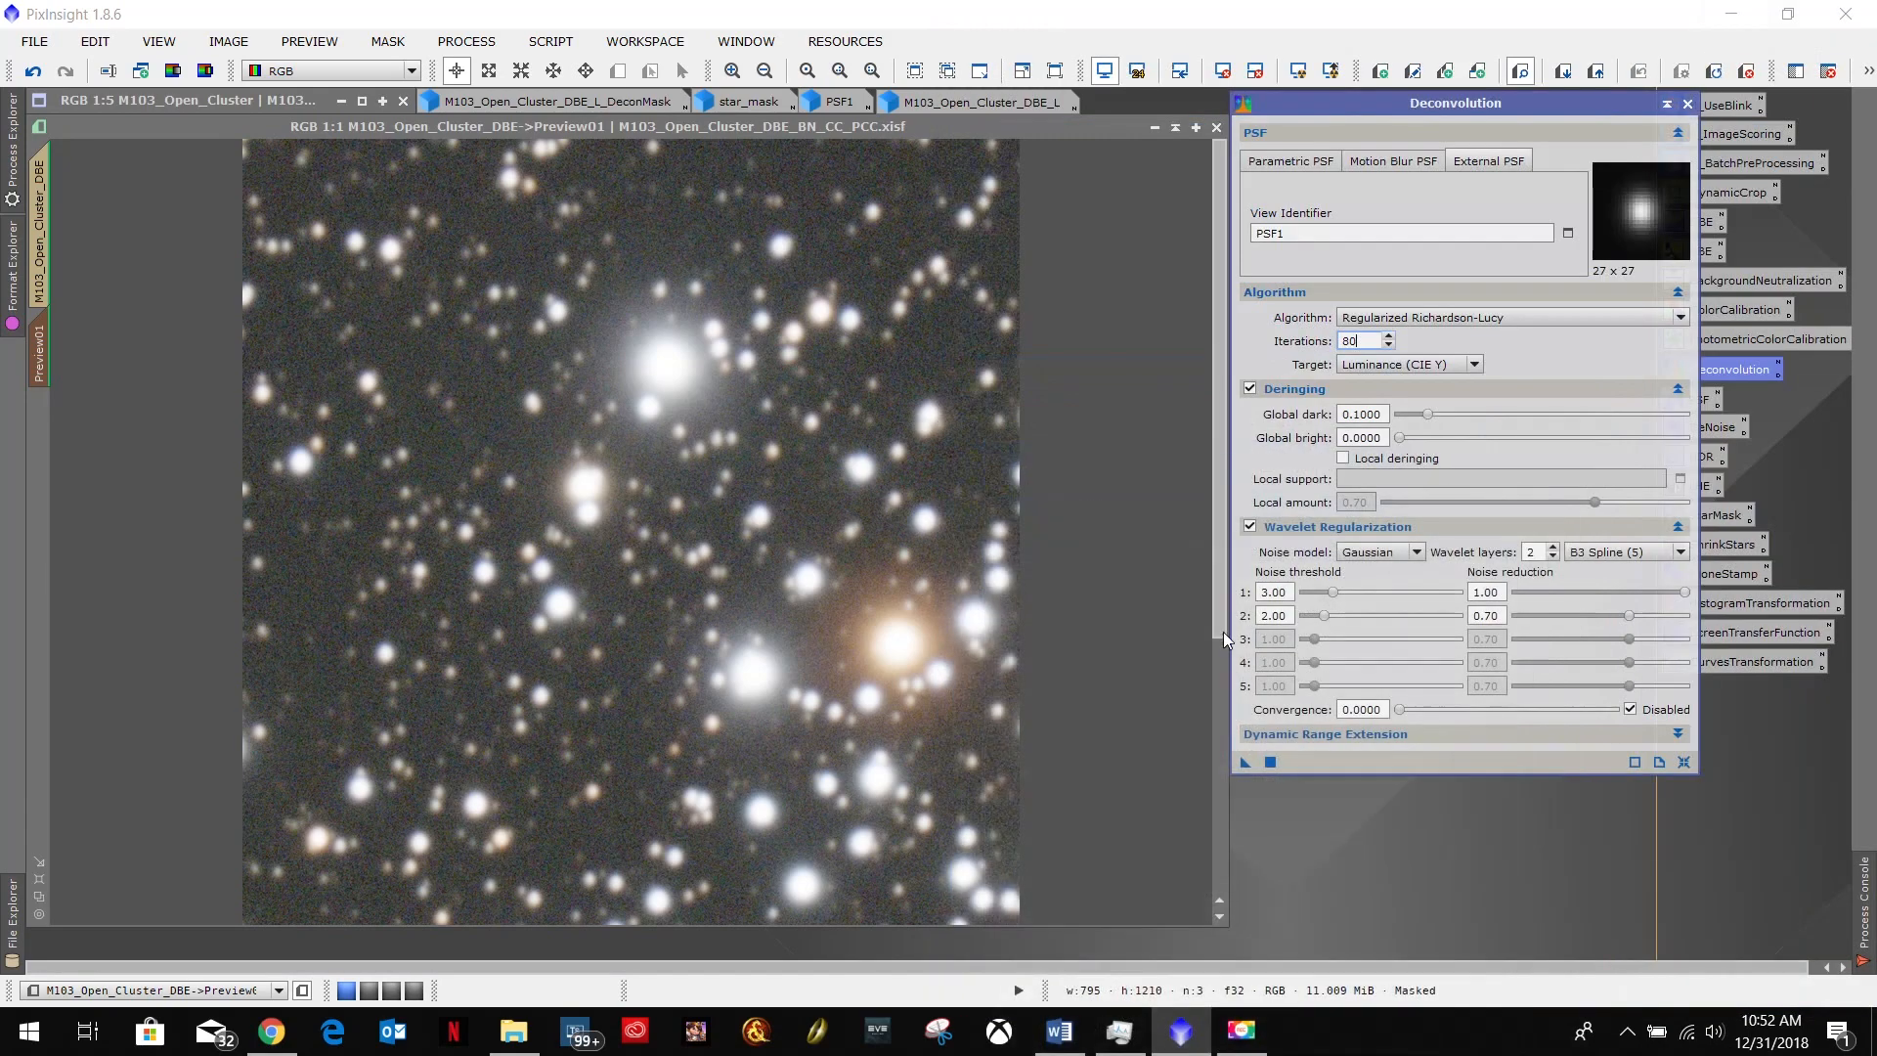
{"action": "double_click", "coordinate": [1361, 413]}
{"action": "type", "text": "0"}
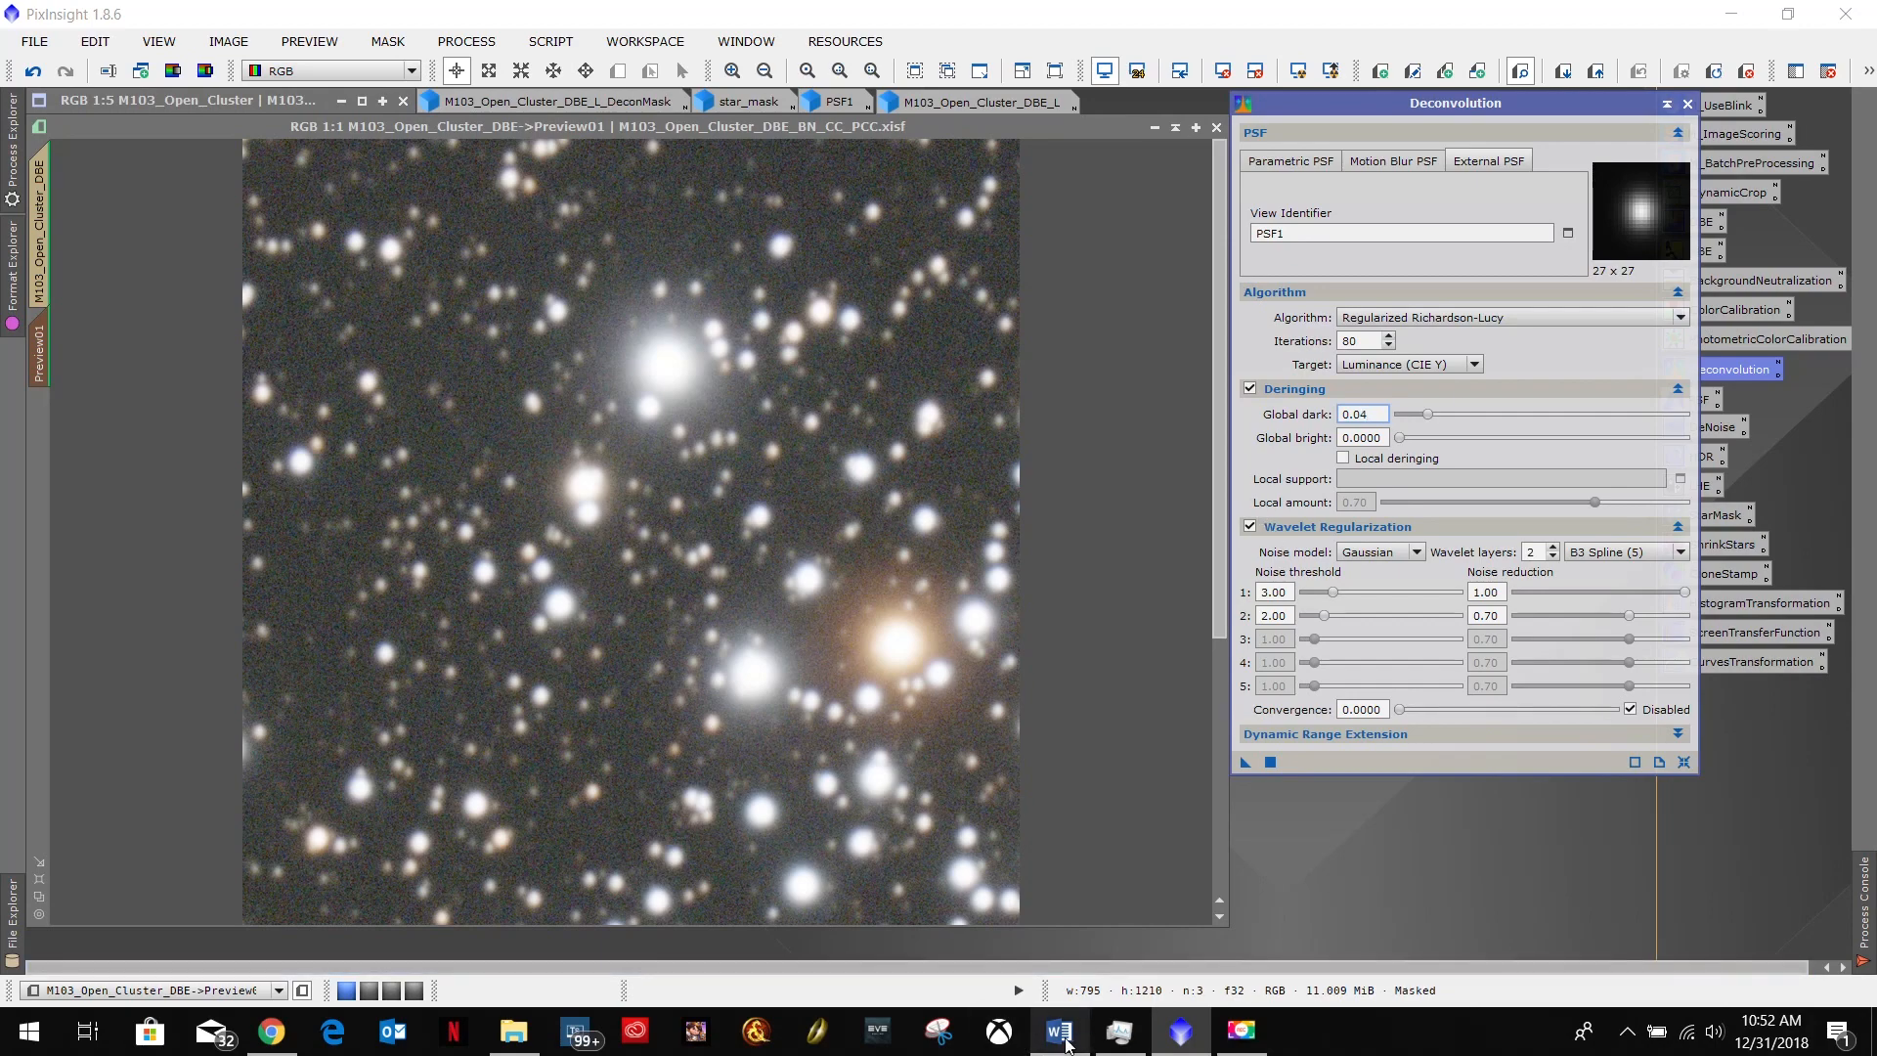
Check the star mask instruction in the Word notes, then enable local deringing in PixInsight with star_mask as the local support image.
{"action": "left_click", "coordinate": [1064, 1042]}
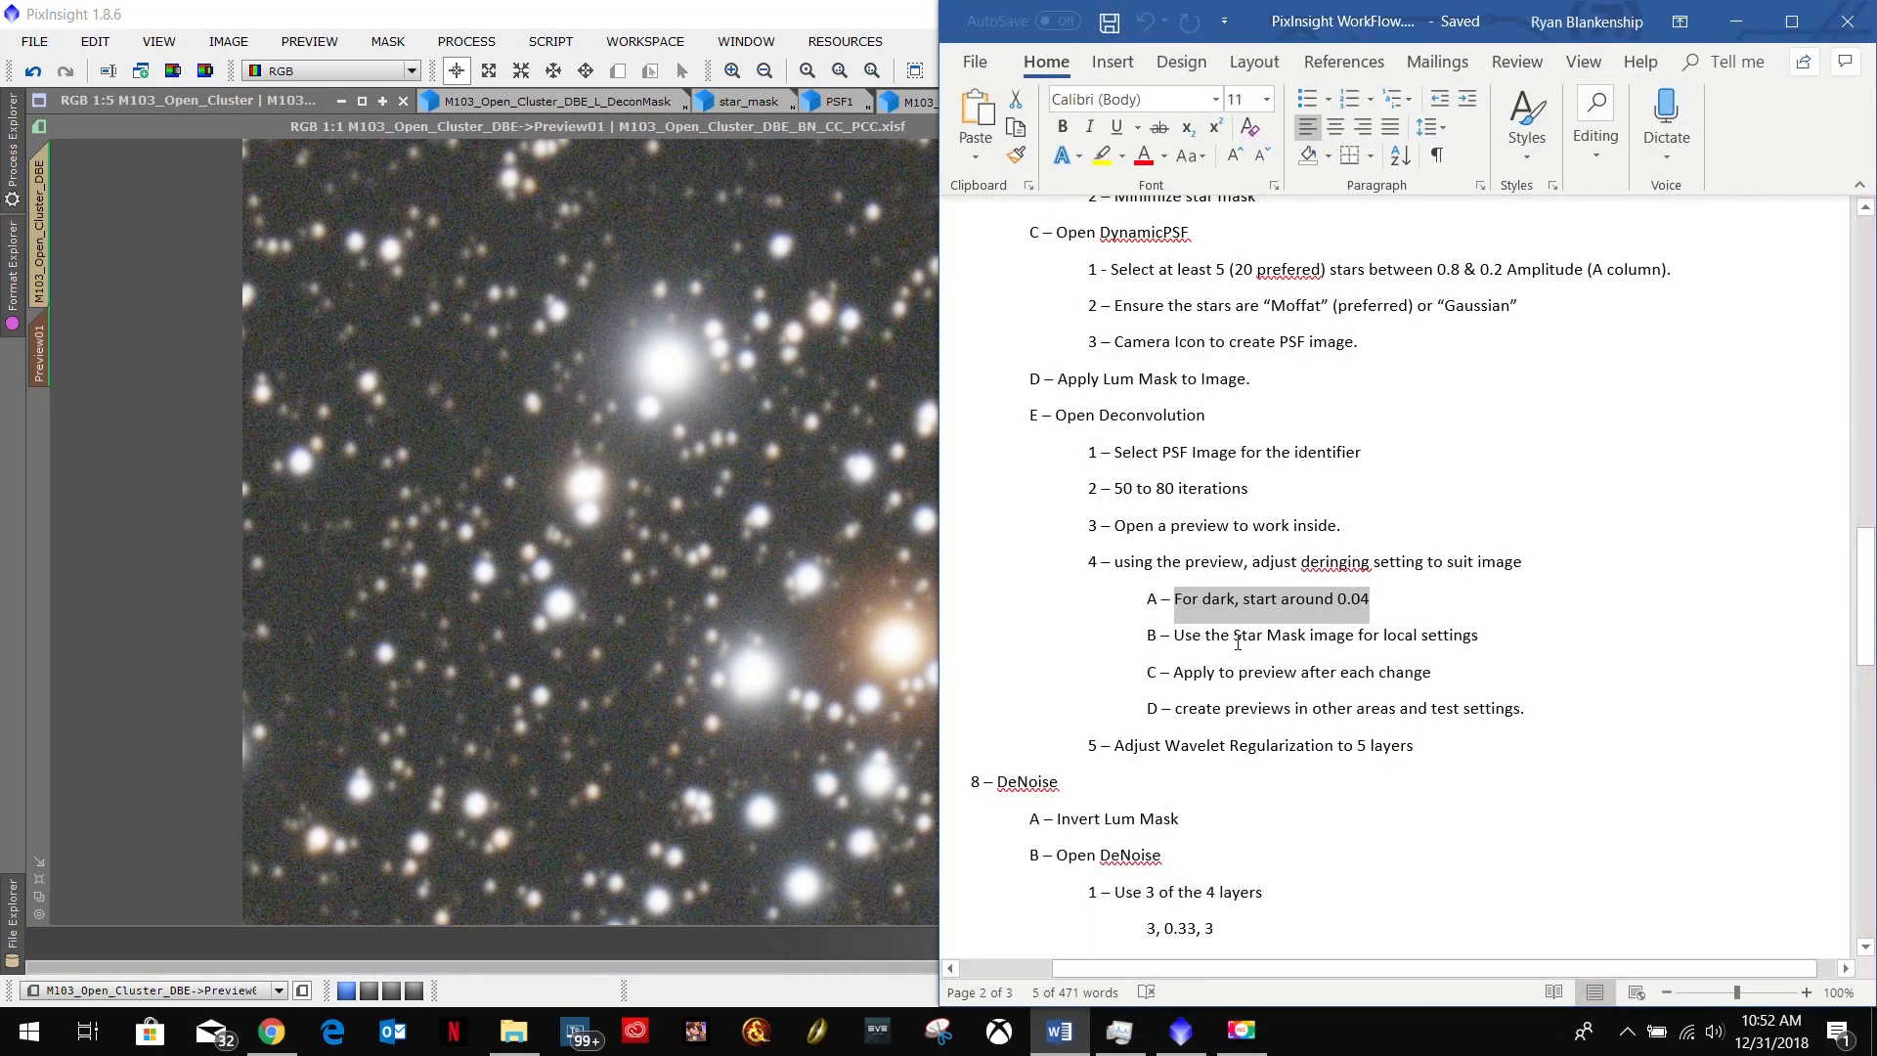
{"action": "left_click_drag", "start_coordinate": [1481, 637], "coordinate": [1234, 636]}
{"action": "left_click", "coordinate": [1736, 22]}
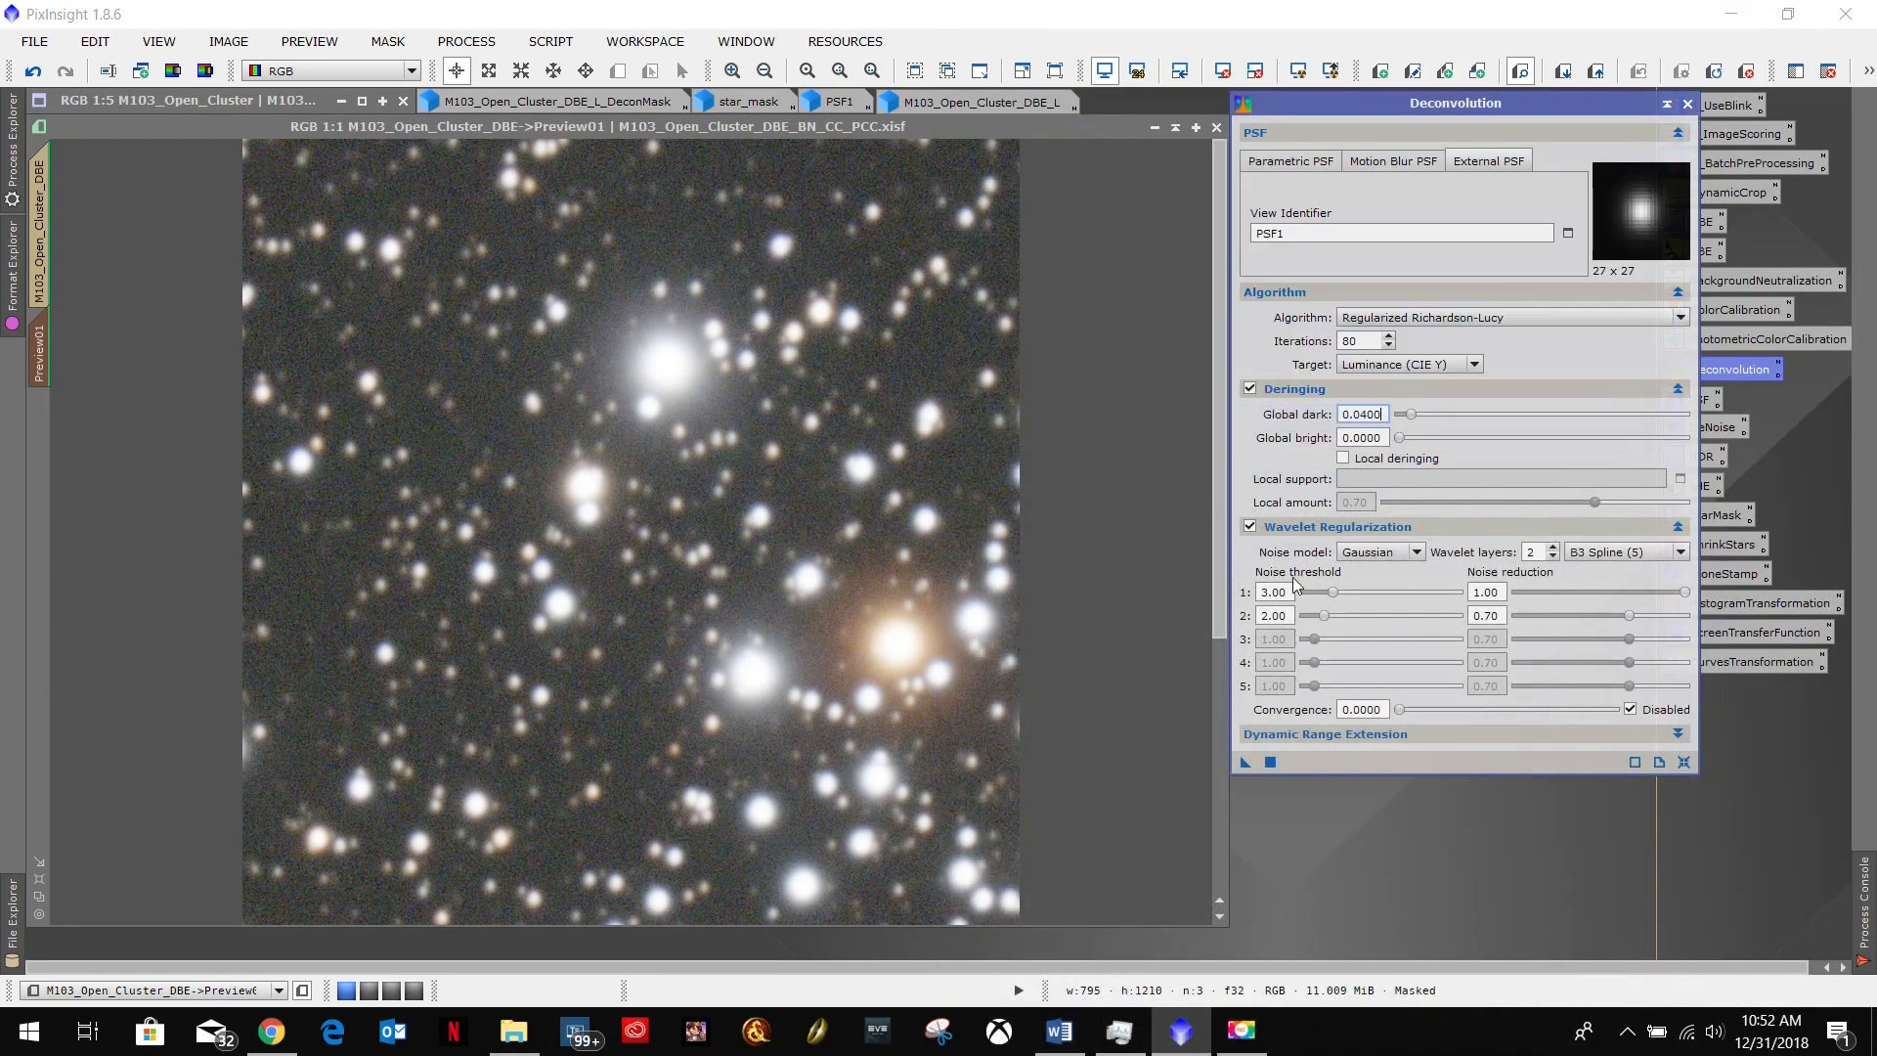
{"action": "left_click", "coordinate": [1347, 459]}
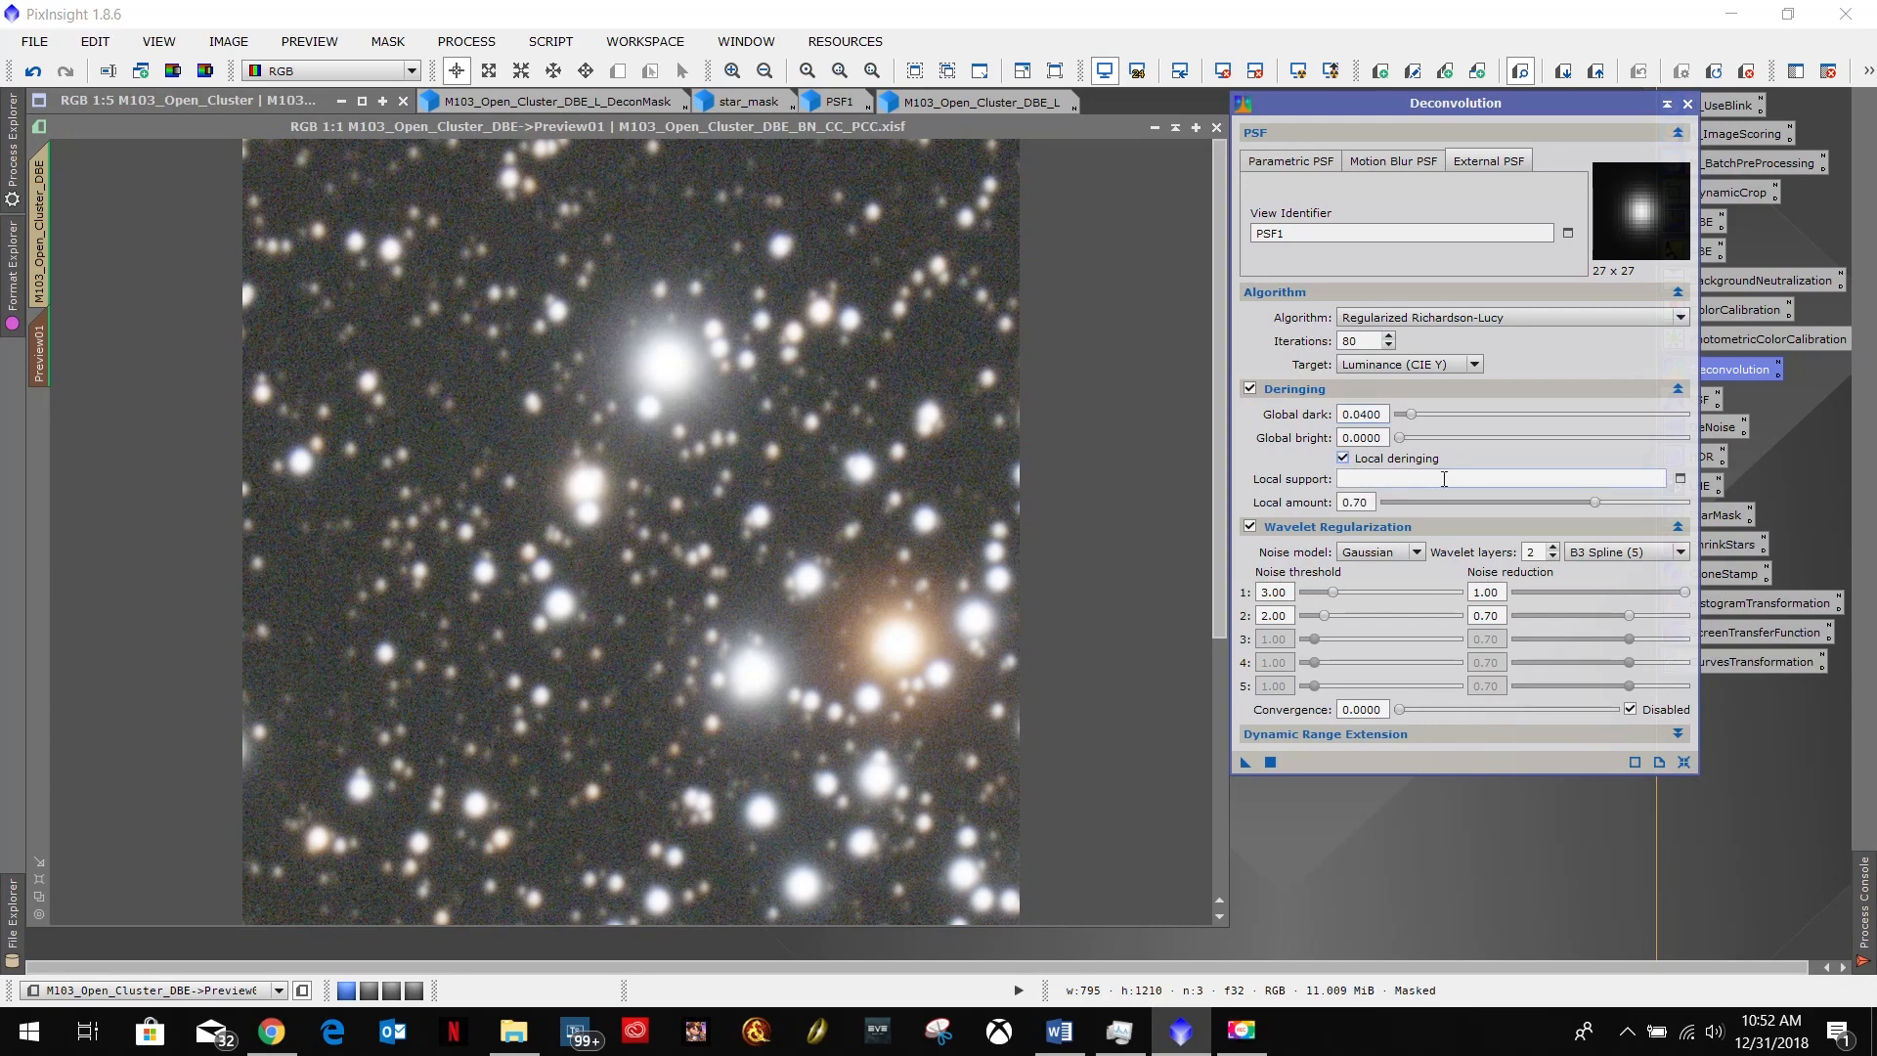
{"action": "left_click", "coordinate": [1681, 479]}
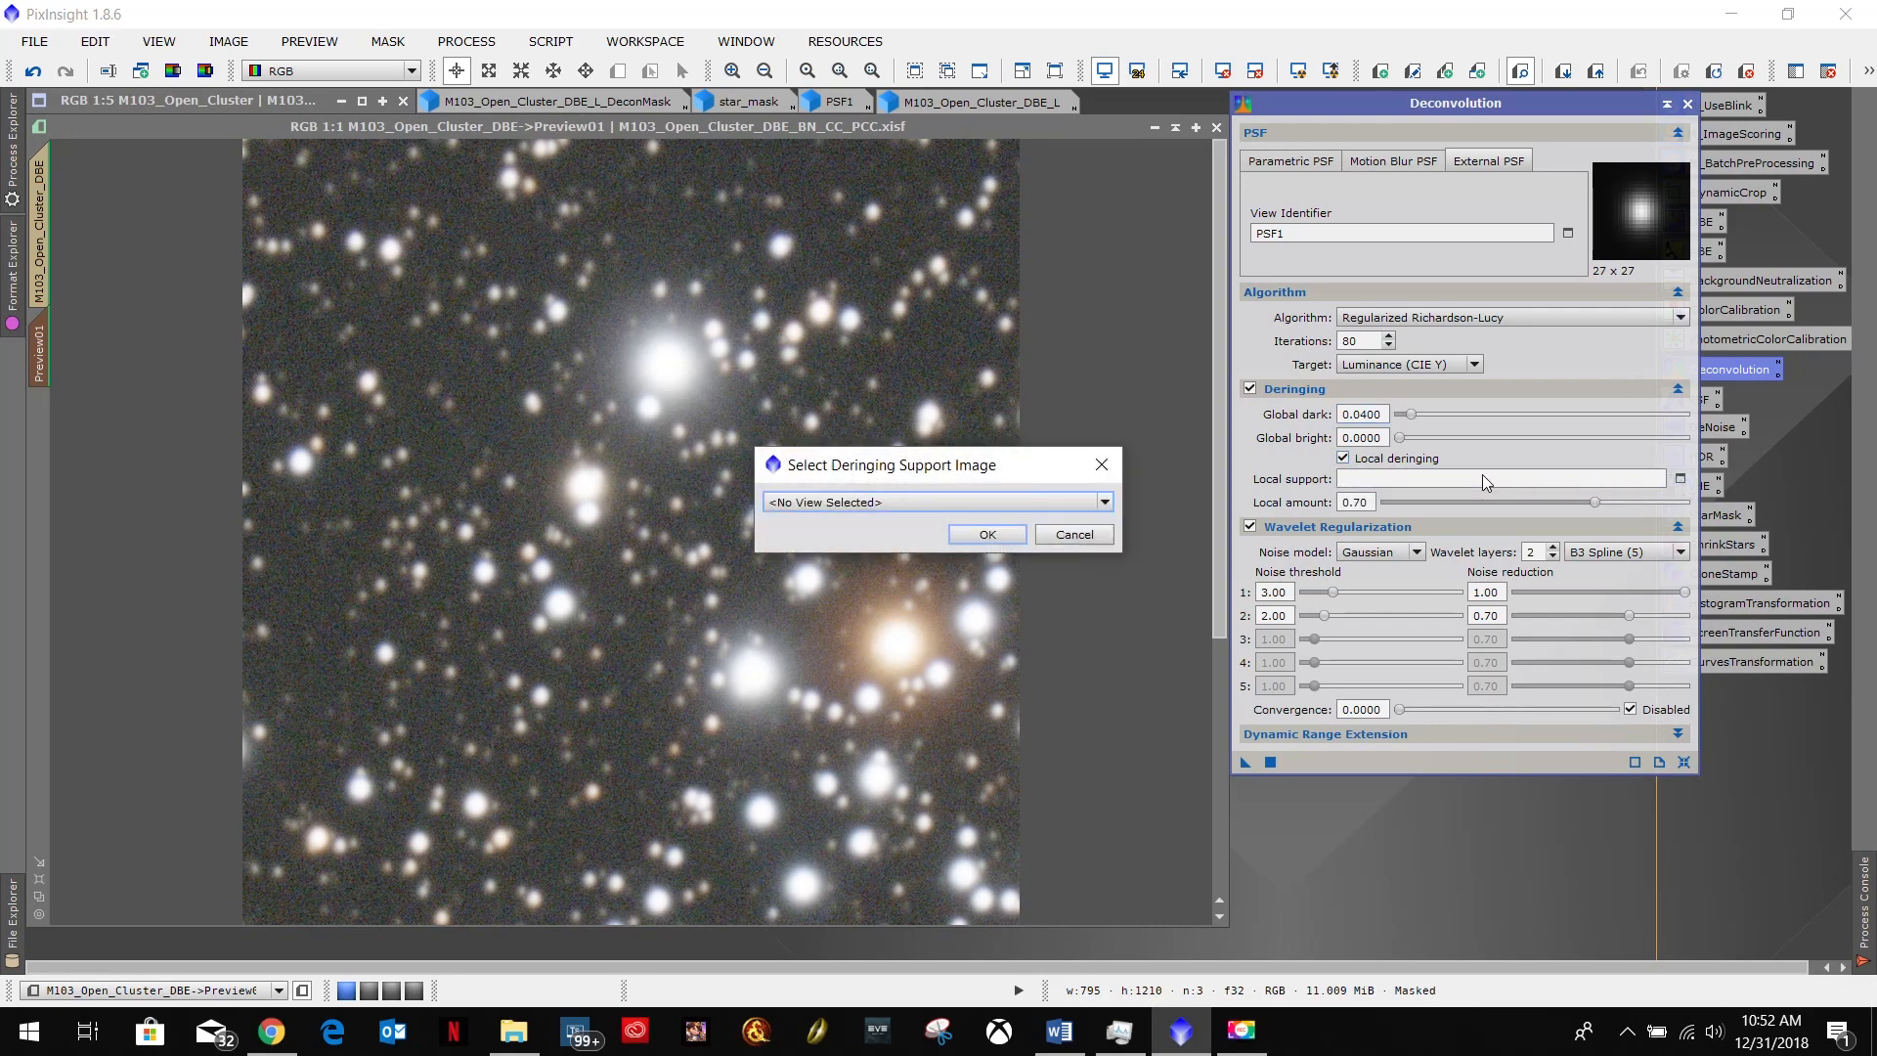
{"action": "left_click", "coordinate": [994, 507]}
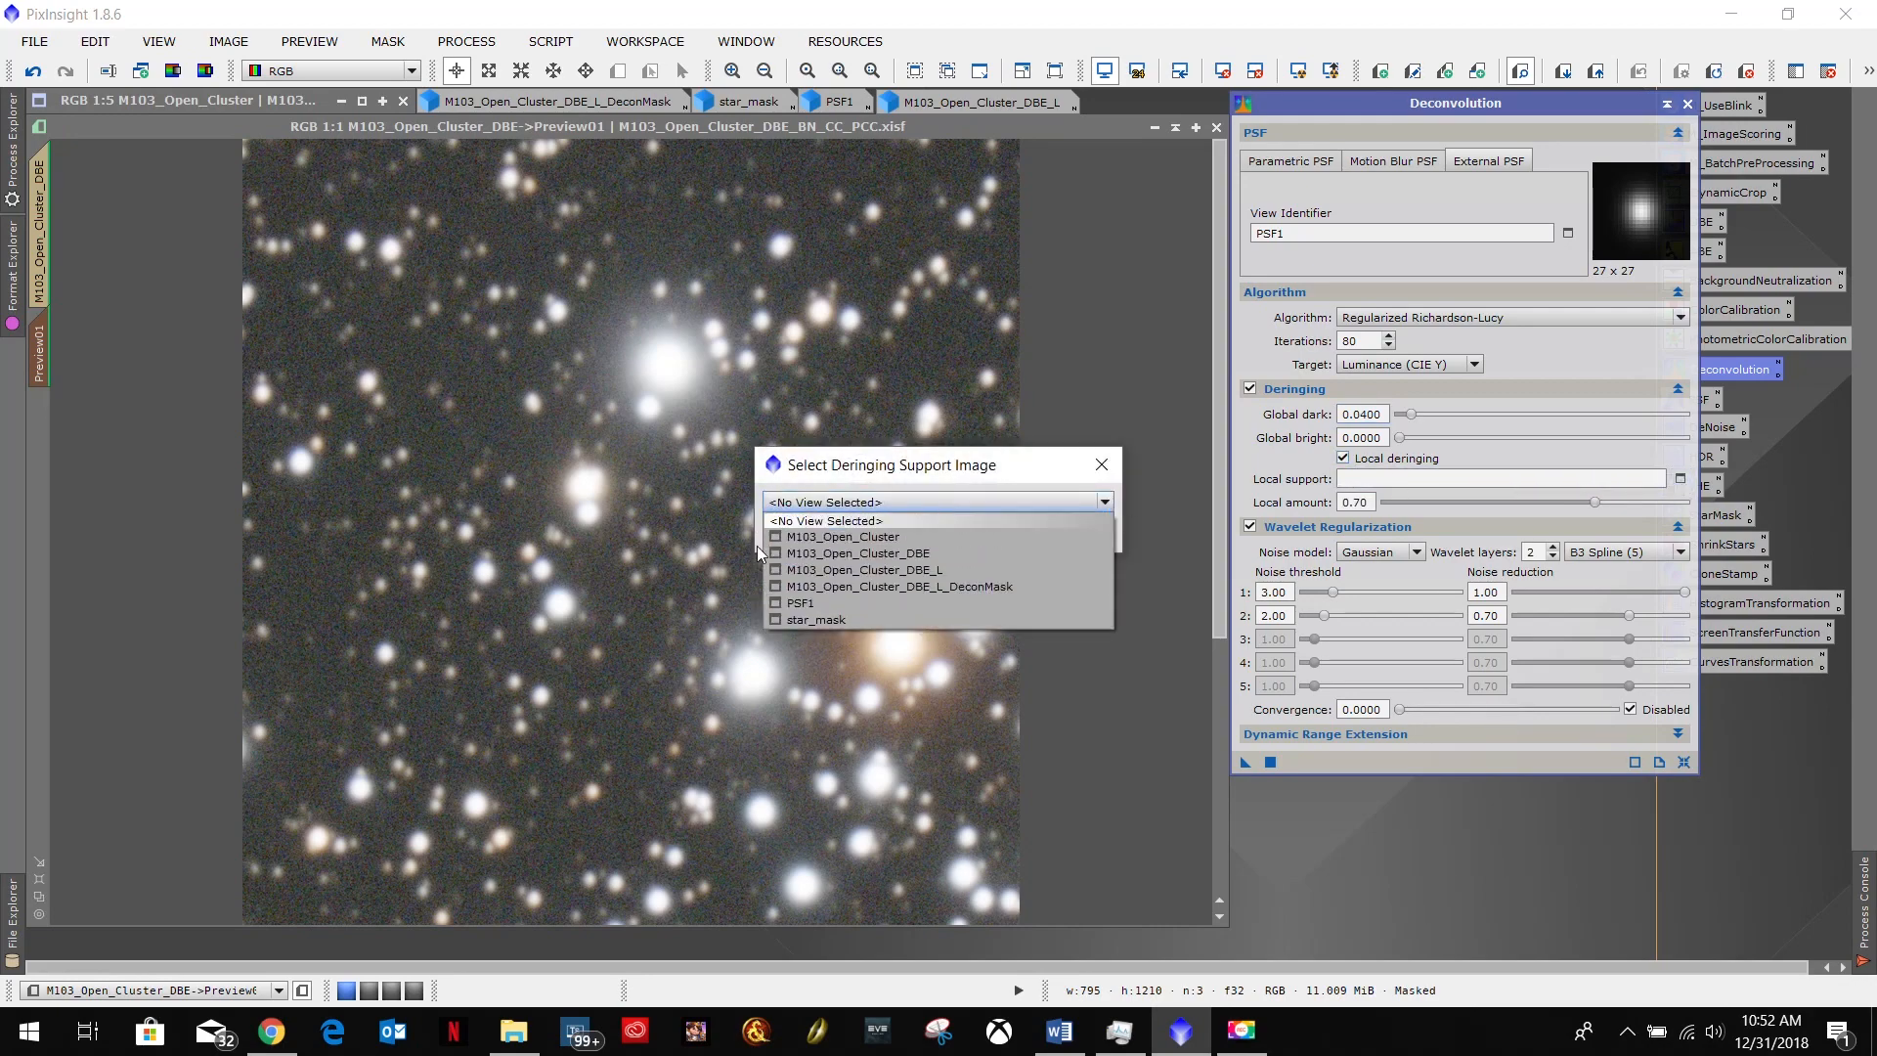
{"action": "left_click", "coordinate": [813, 622]}
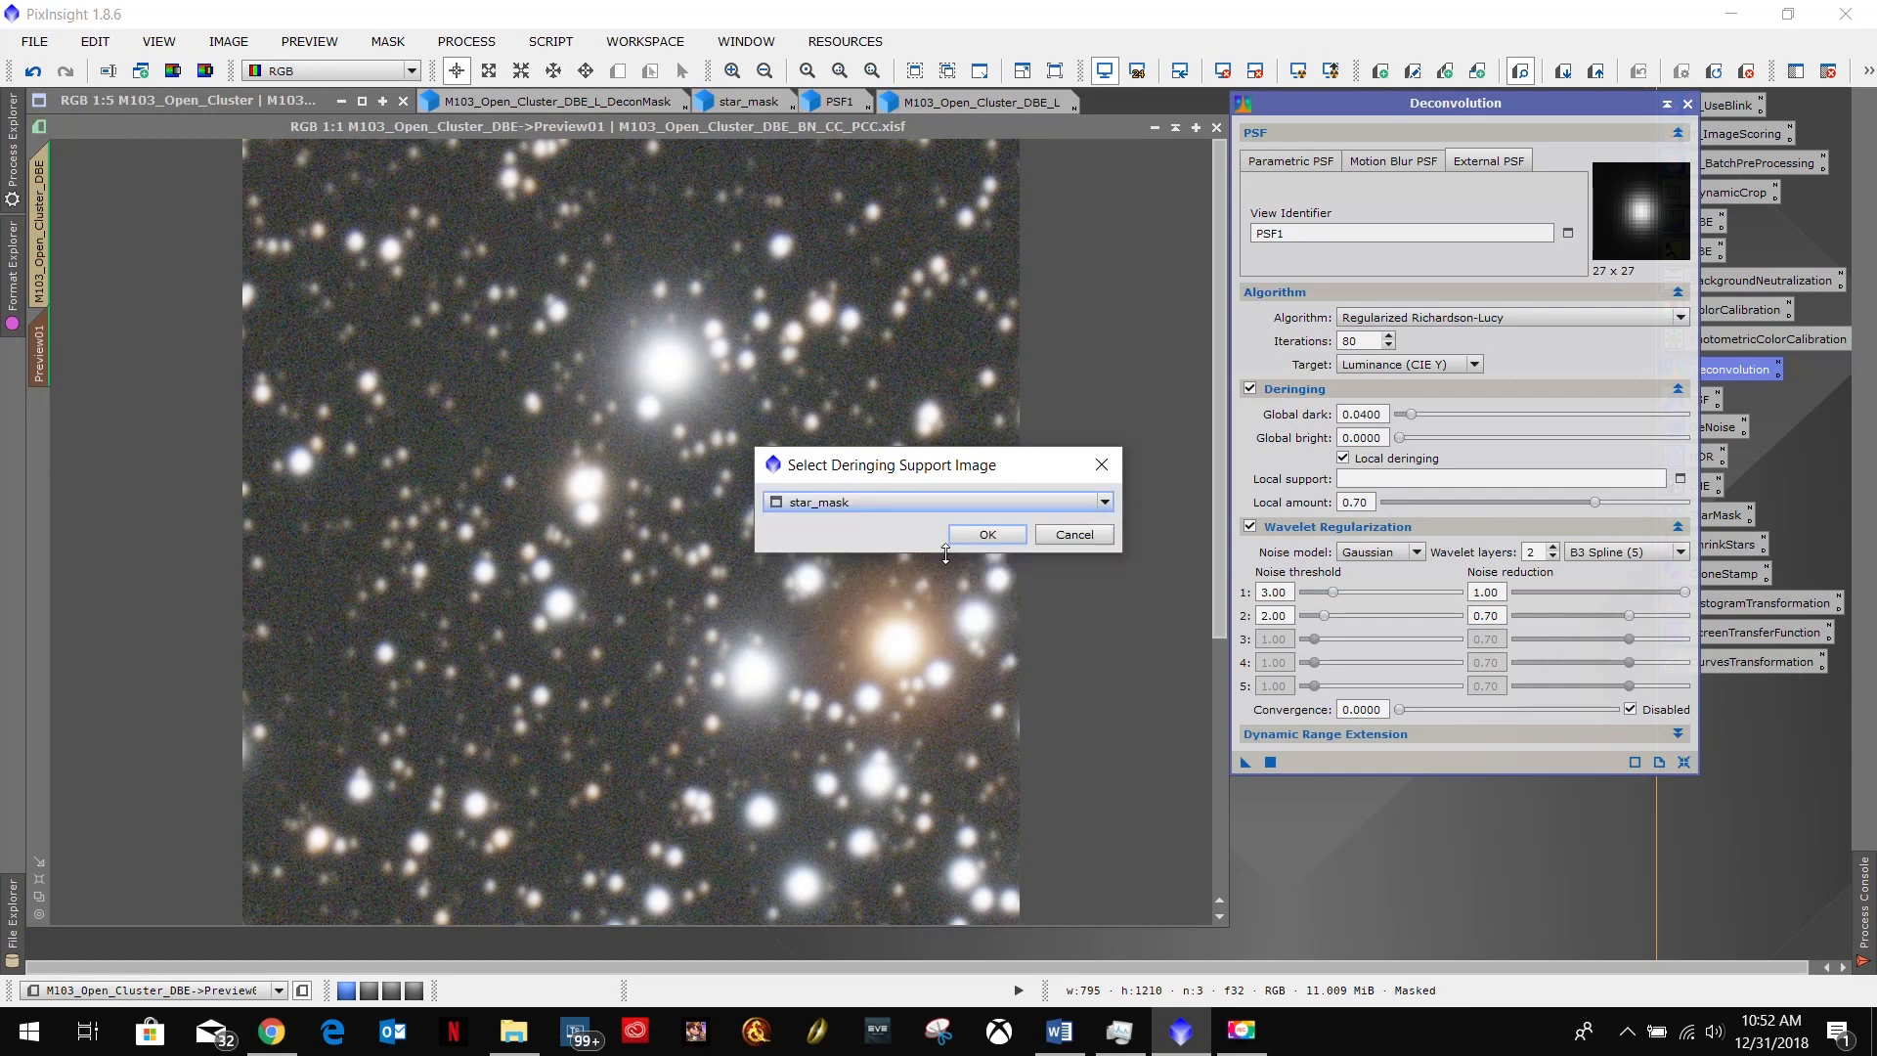
{"action": "left_click", "coordinate": [991, 539]}
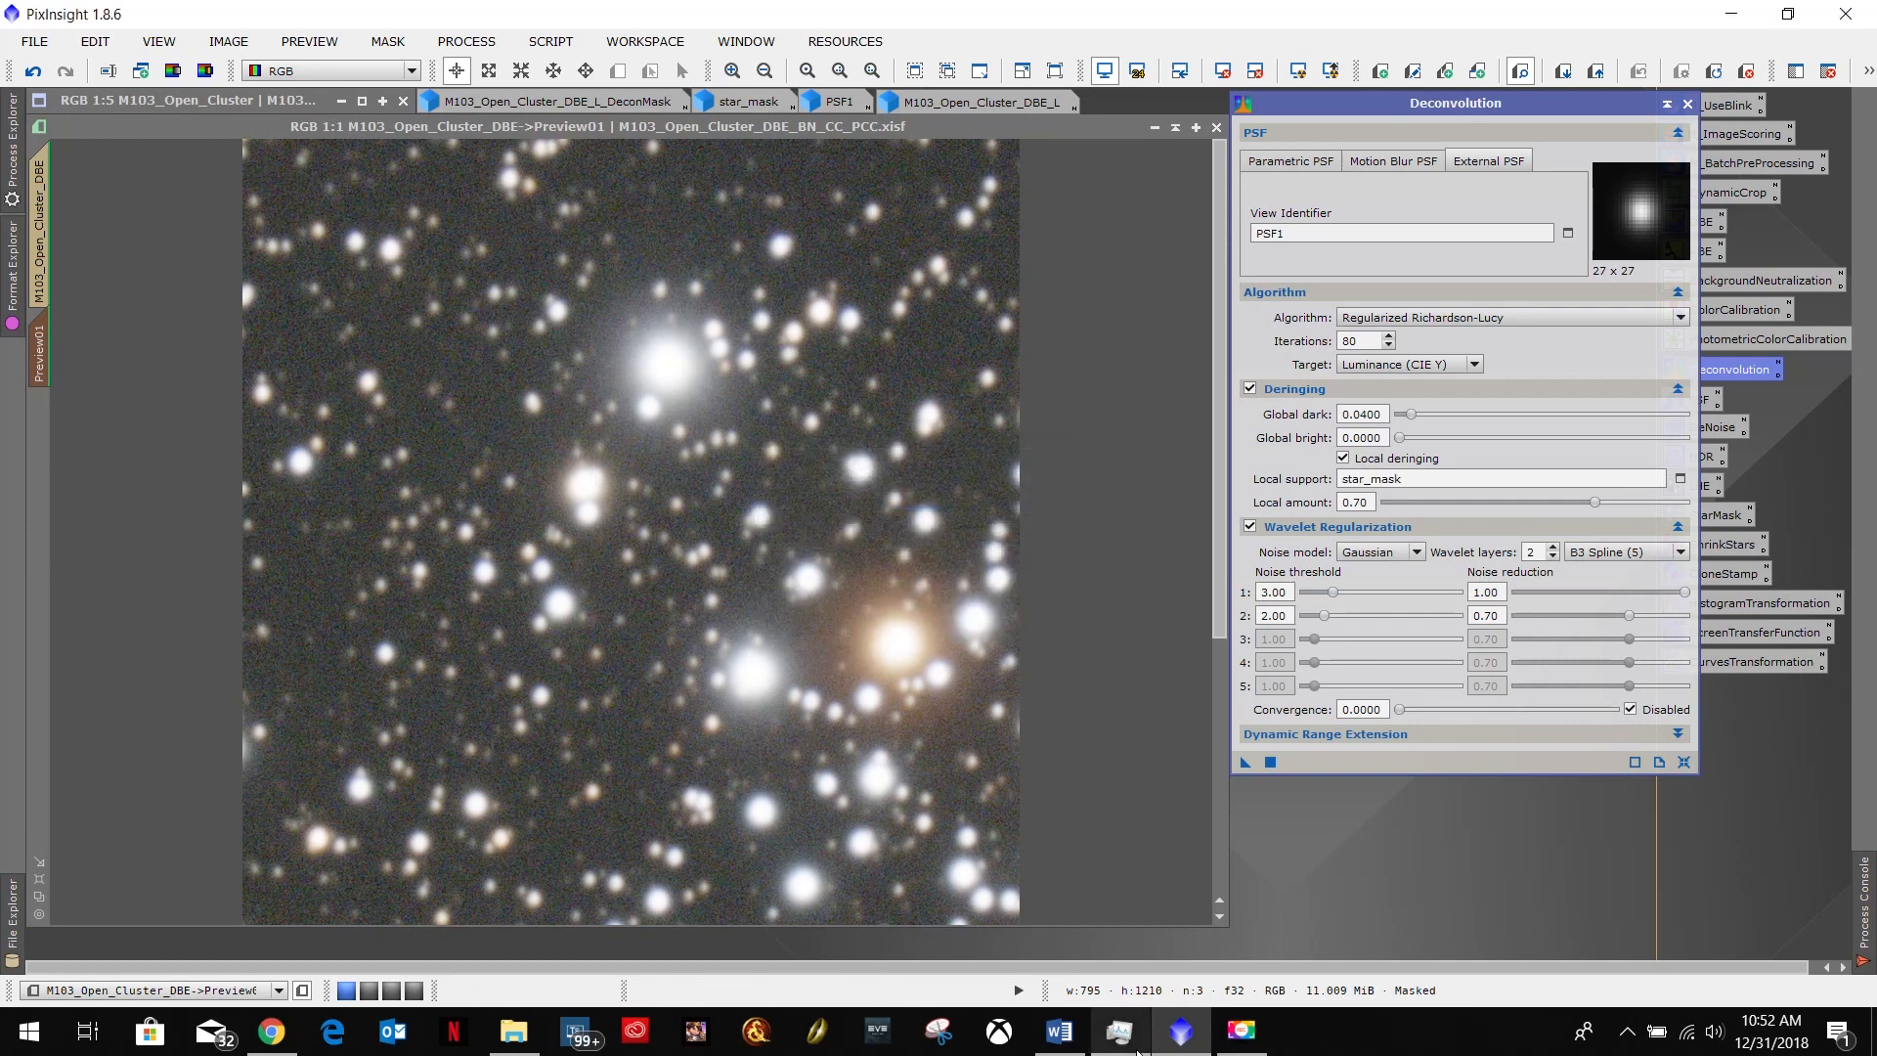
Review the remaining Deconvolution instructions in the Word notes, return to PixInsight and apply Deconvolution to Preview01.
{"action": "left_click", "coordinate": [1061, 1032]}
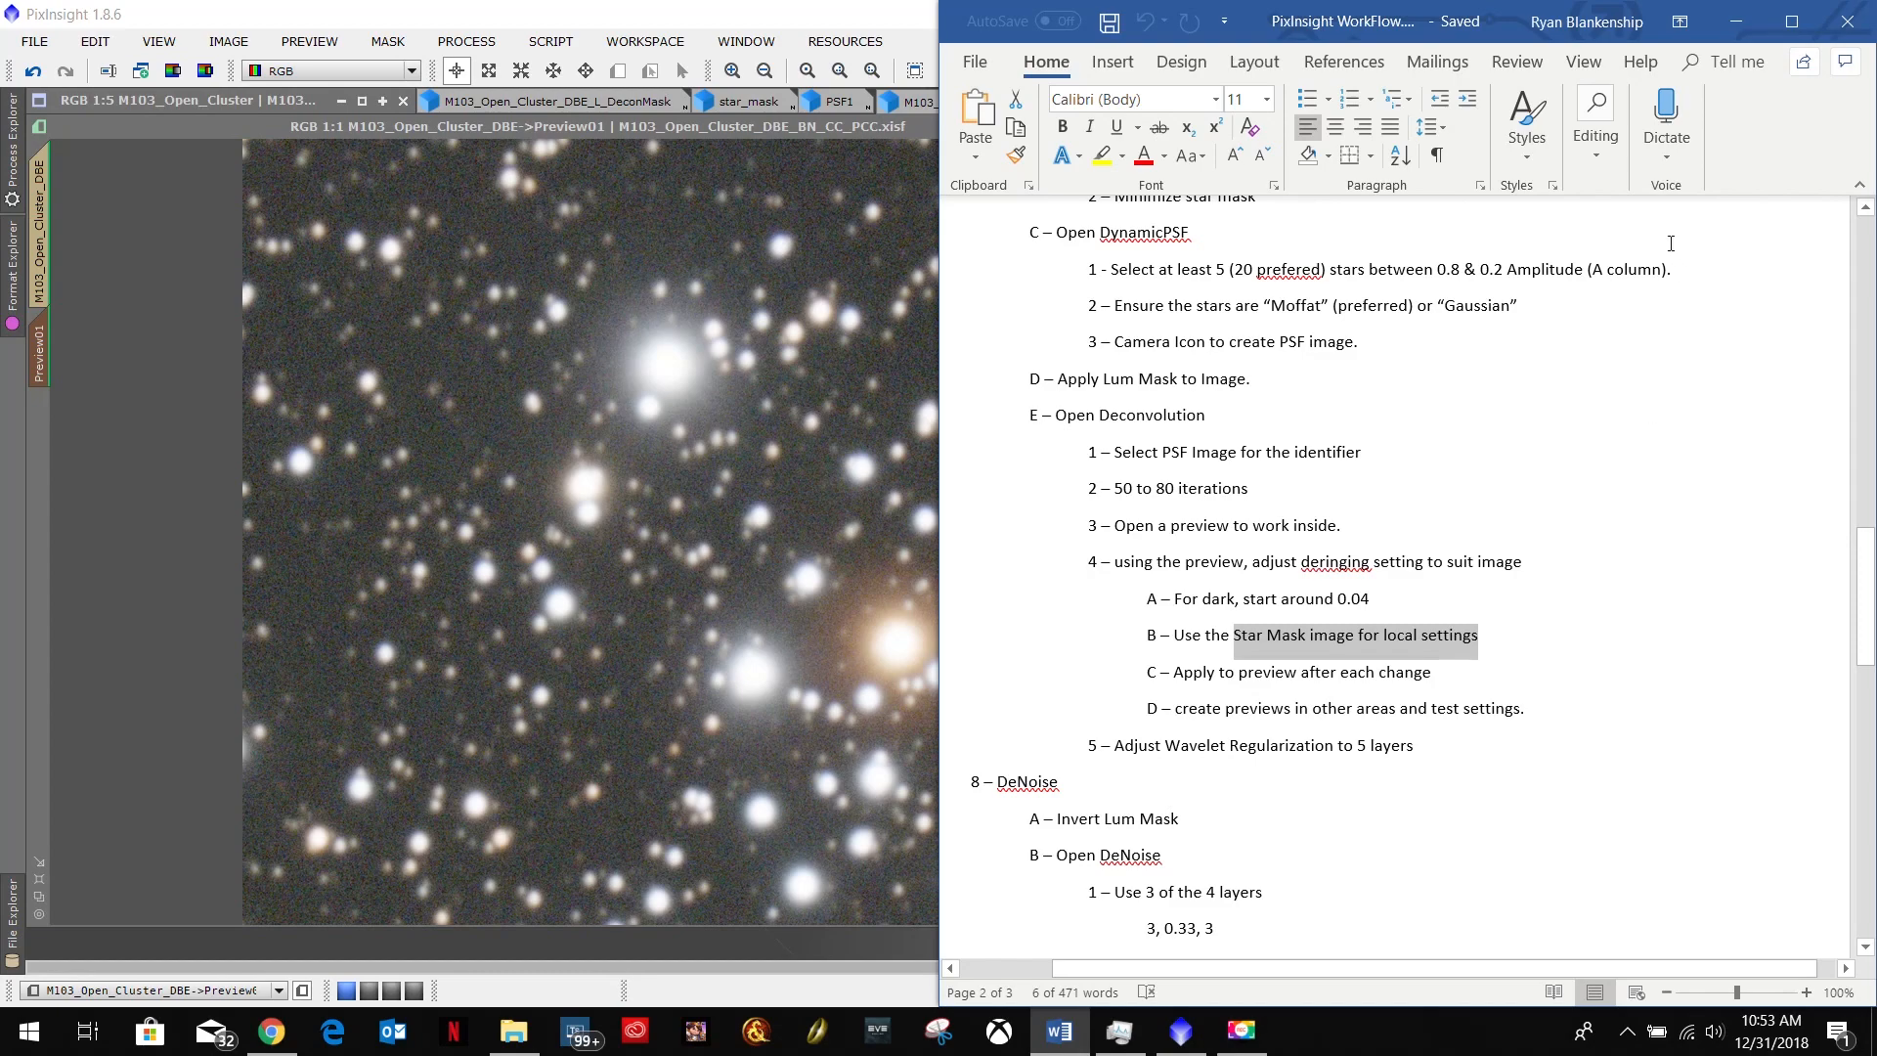
{"action": "left_click", "coordinate": [1737, 22]}
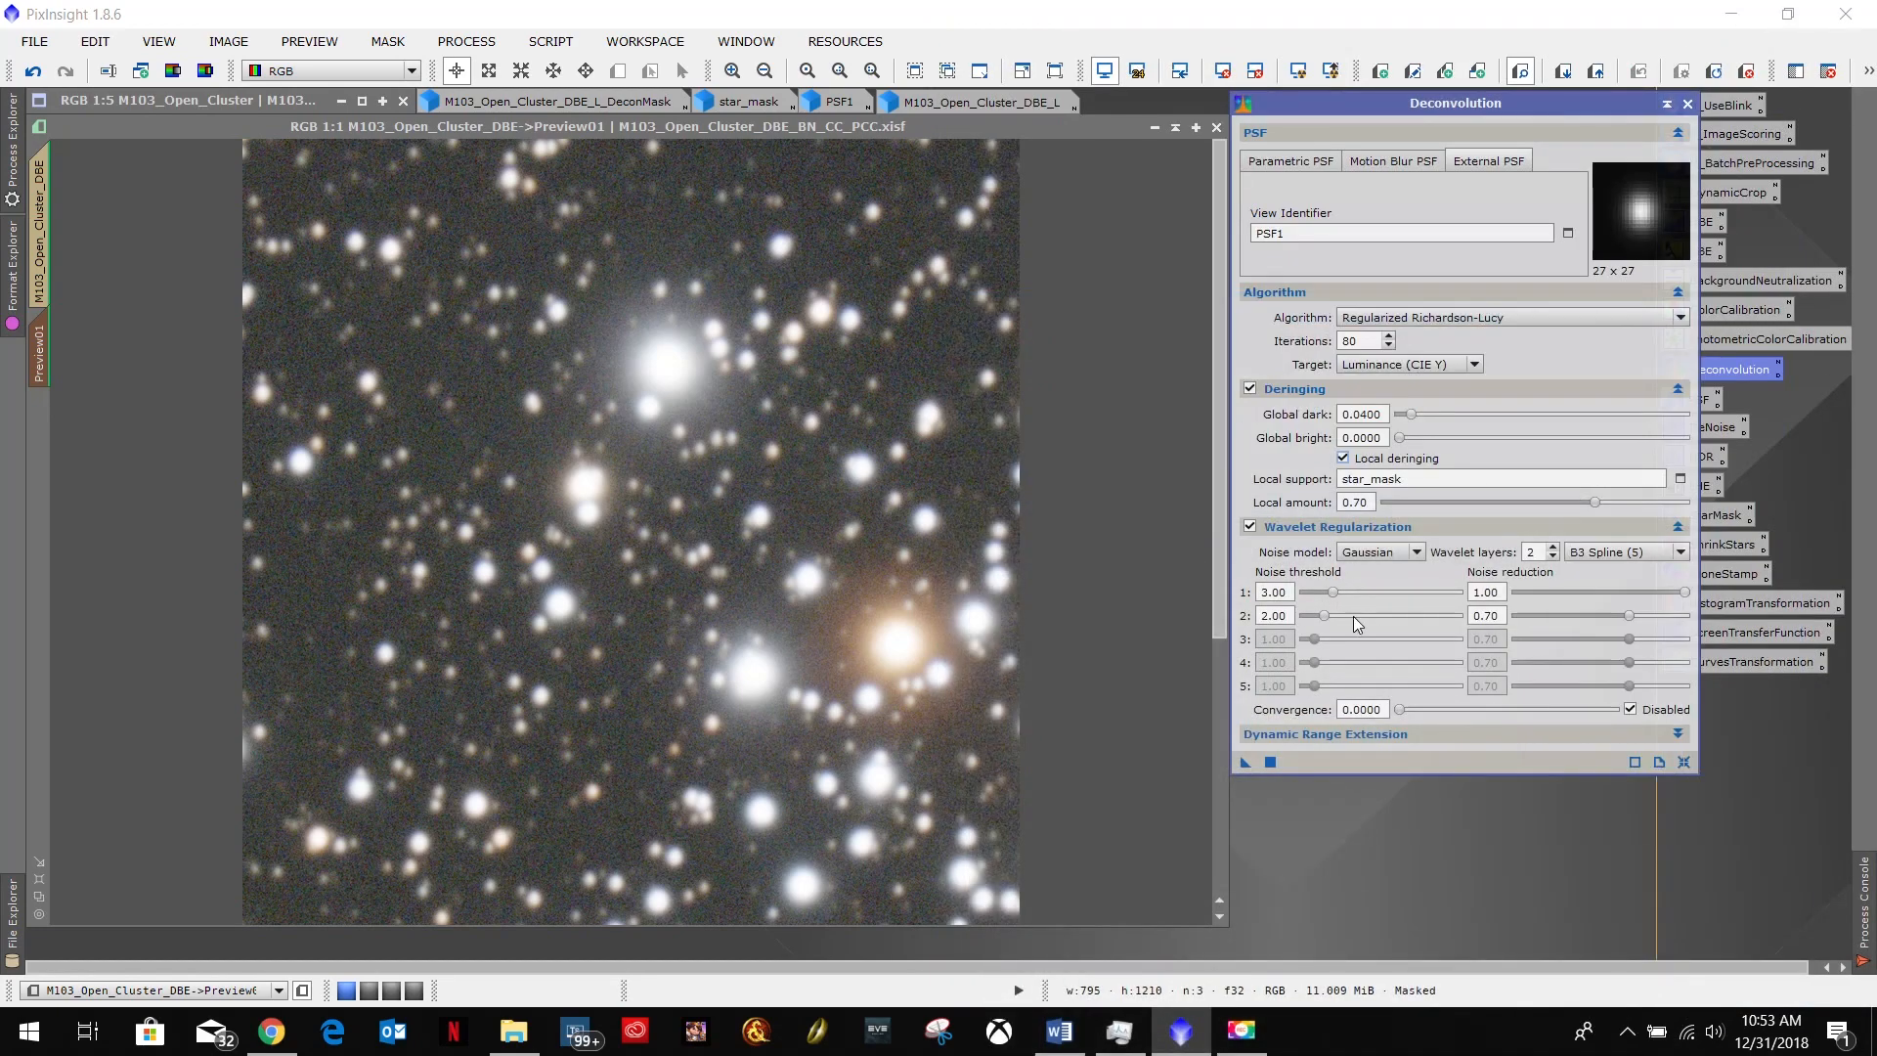
{"action": "left_click_drag", "start_coordinate": [1246, 764], "coordinate": [700, 643]}
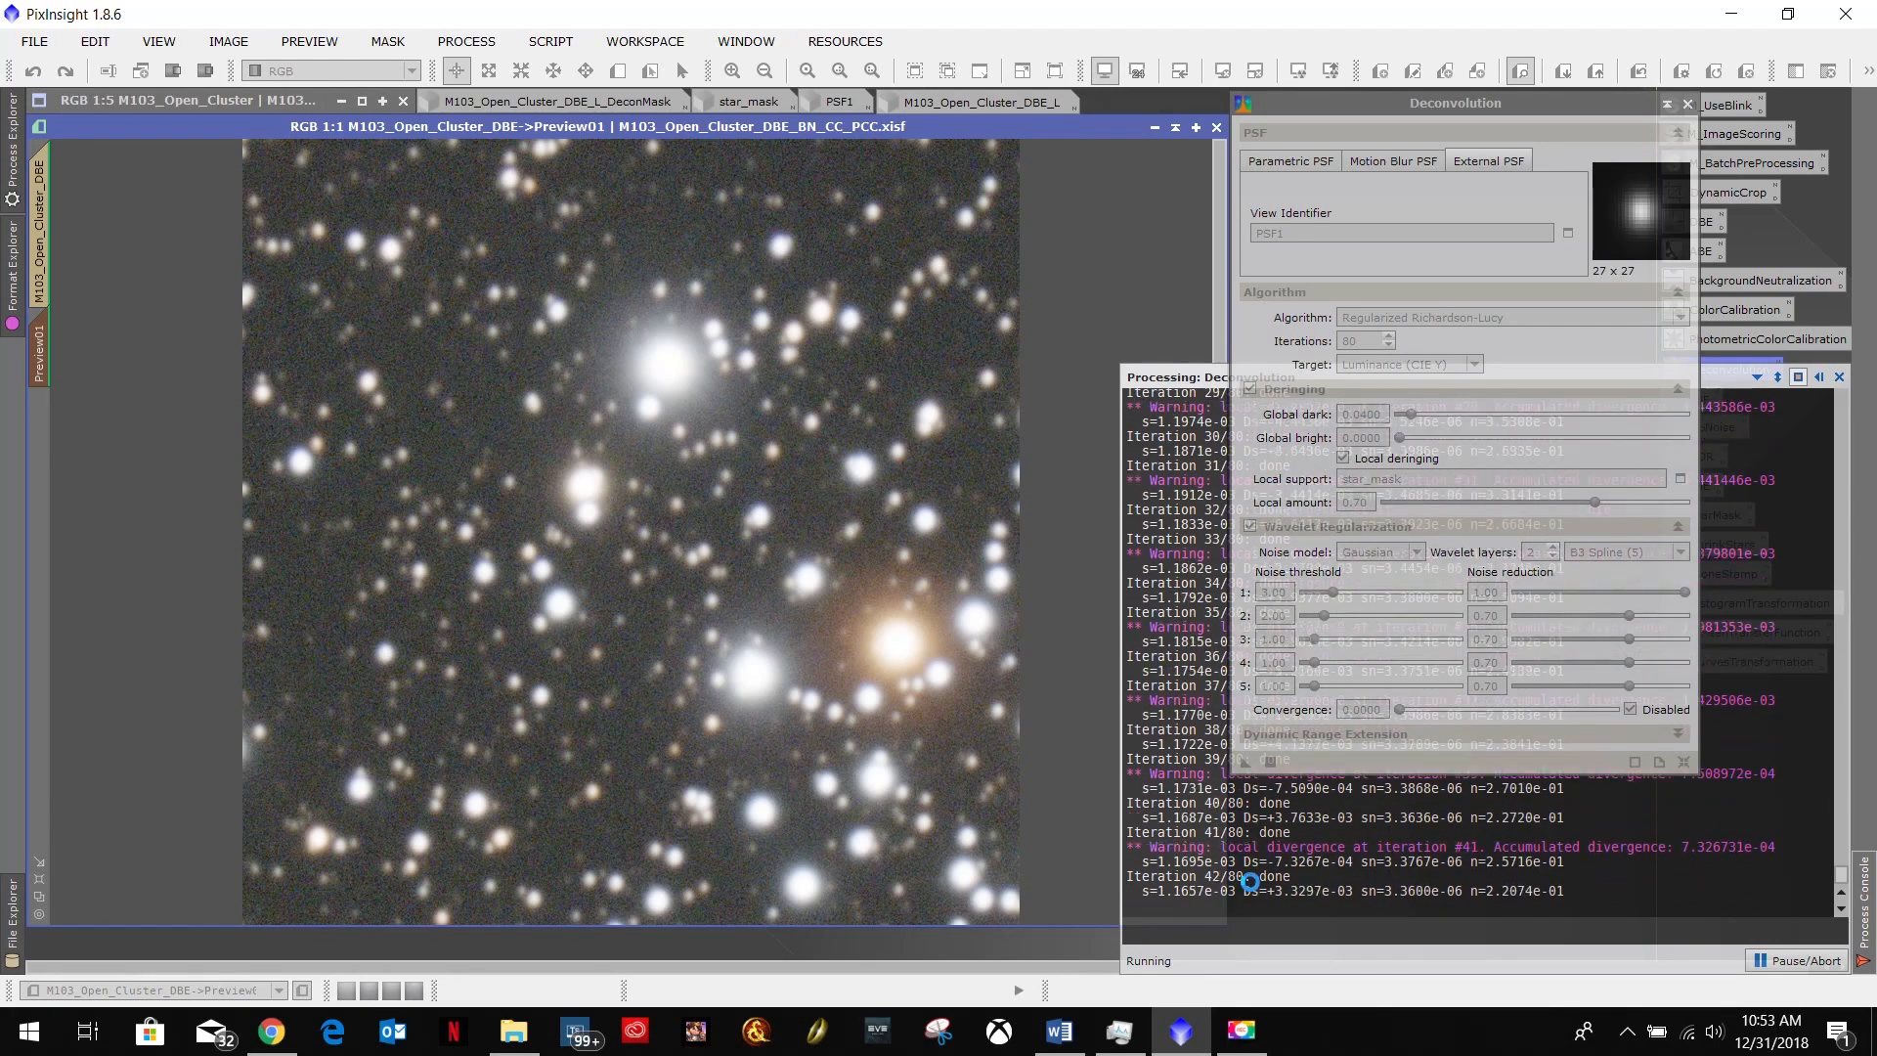
Examine the stars in the deconvolved Preview01 up close and at full size for ringing.
{"action": "left_click", "coordinate": [13, 147]}
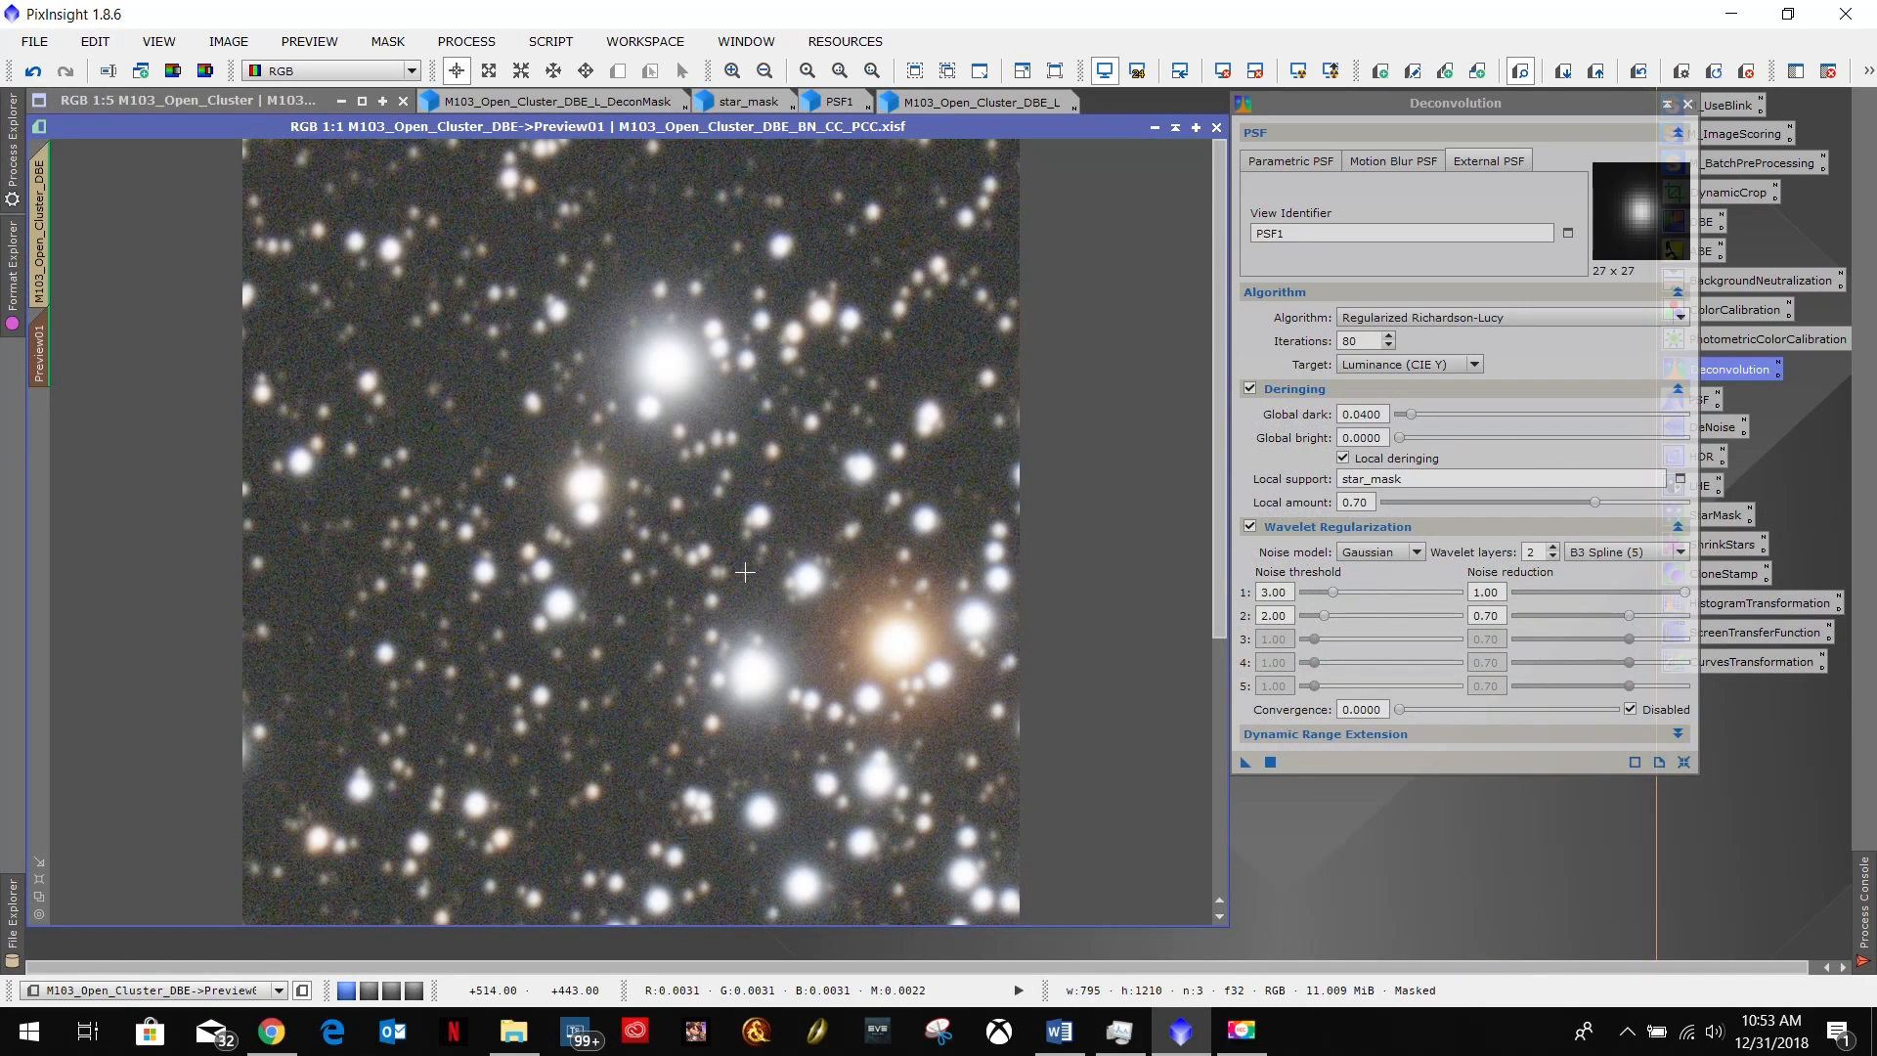
{"action": "scroll", "coordinate": [745, 572], "scroll_direction": "up", "scroll_amount": 1}
{"action": "scroll", "coordinate": [713, 526], "scroll_direction": "up", "scroll_amount": 1}
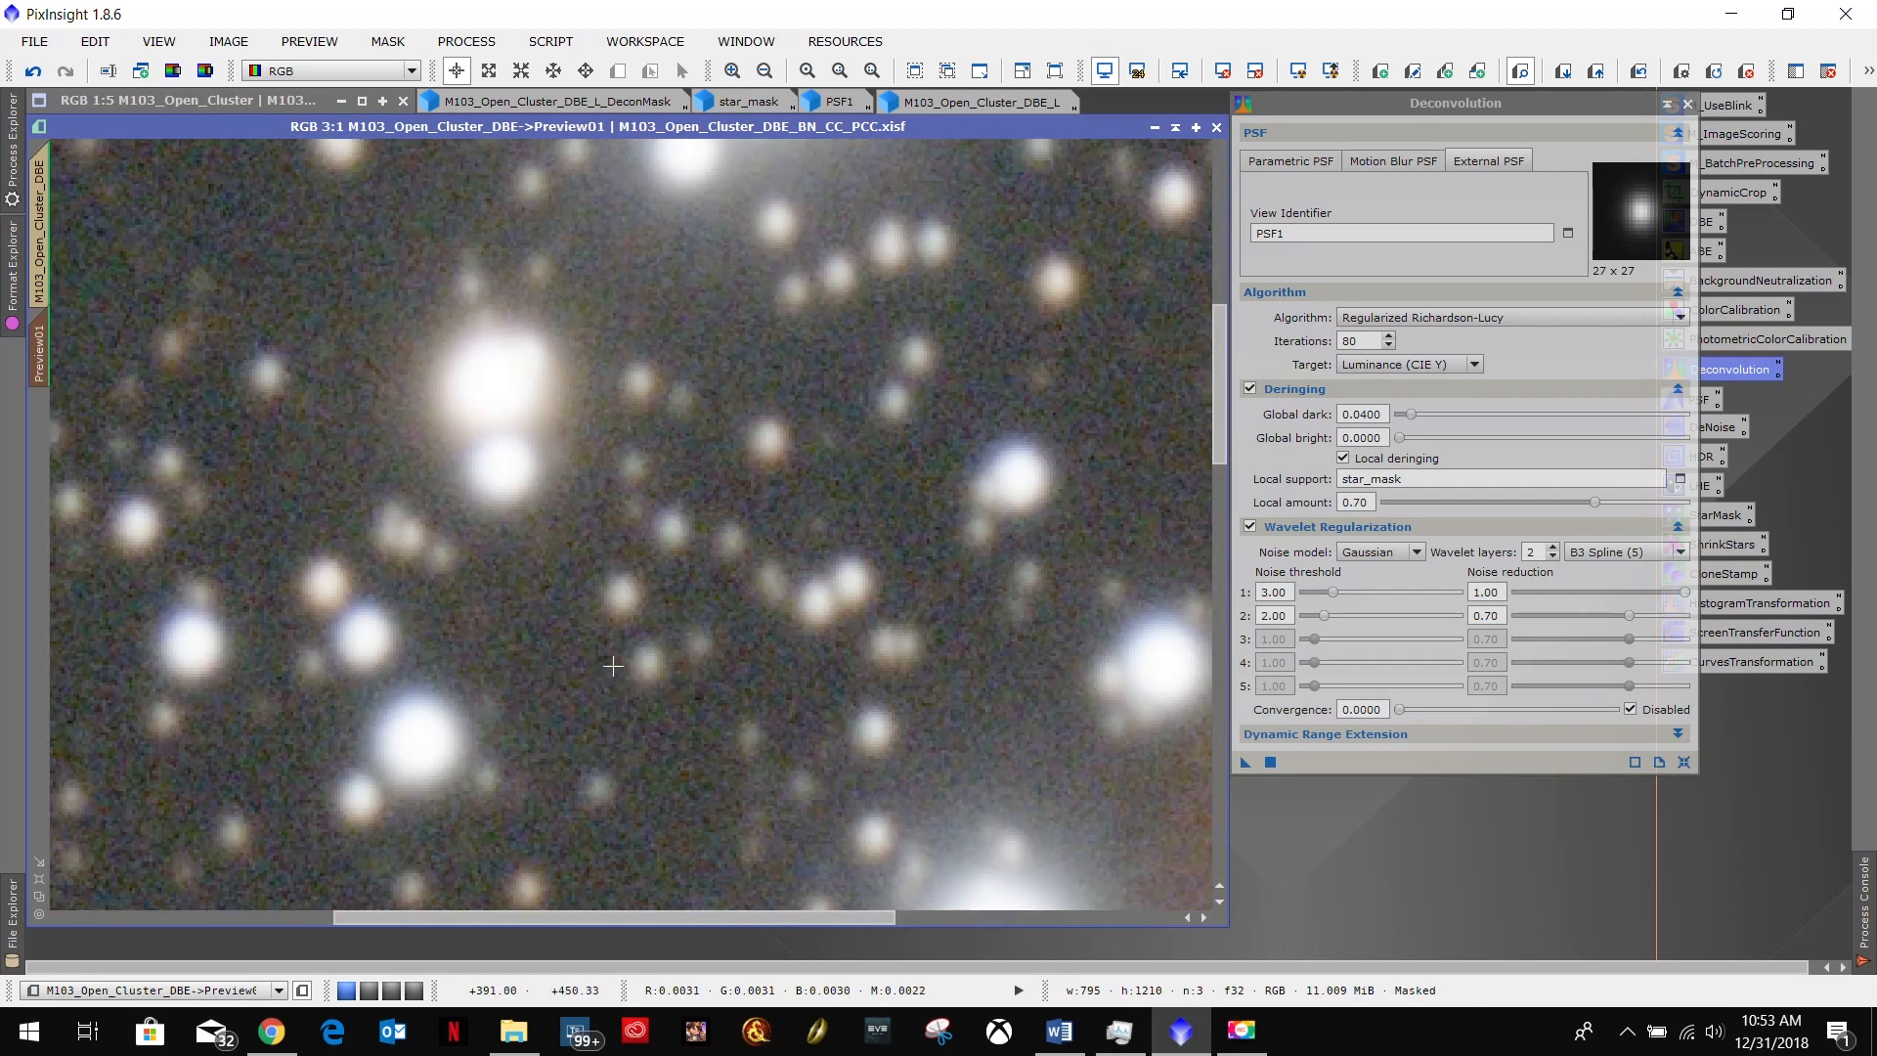
{"action": "scroll", "coordinate": [616, 666], "scroll_direction": "down", "scroll_amount": 2}
{"action": "scroll", "coordinate": [614, 666], "scroll_direction": "down", "scroll_amount": 1}
{"action": "scroll", "coordinate": [612, 665], "scroll_direction": "up", "scroll_amount": 1}
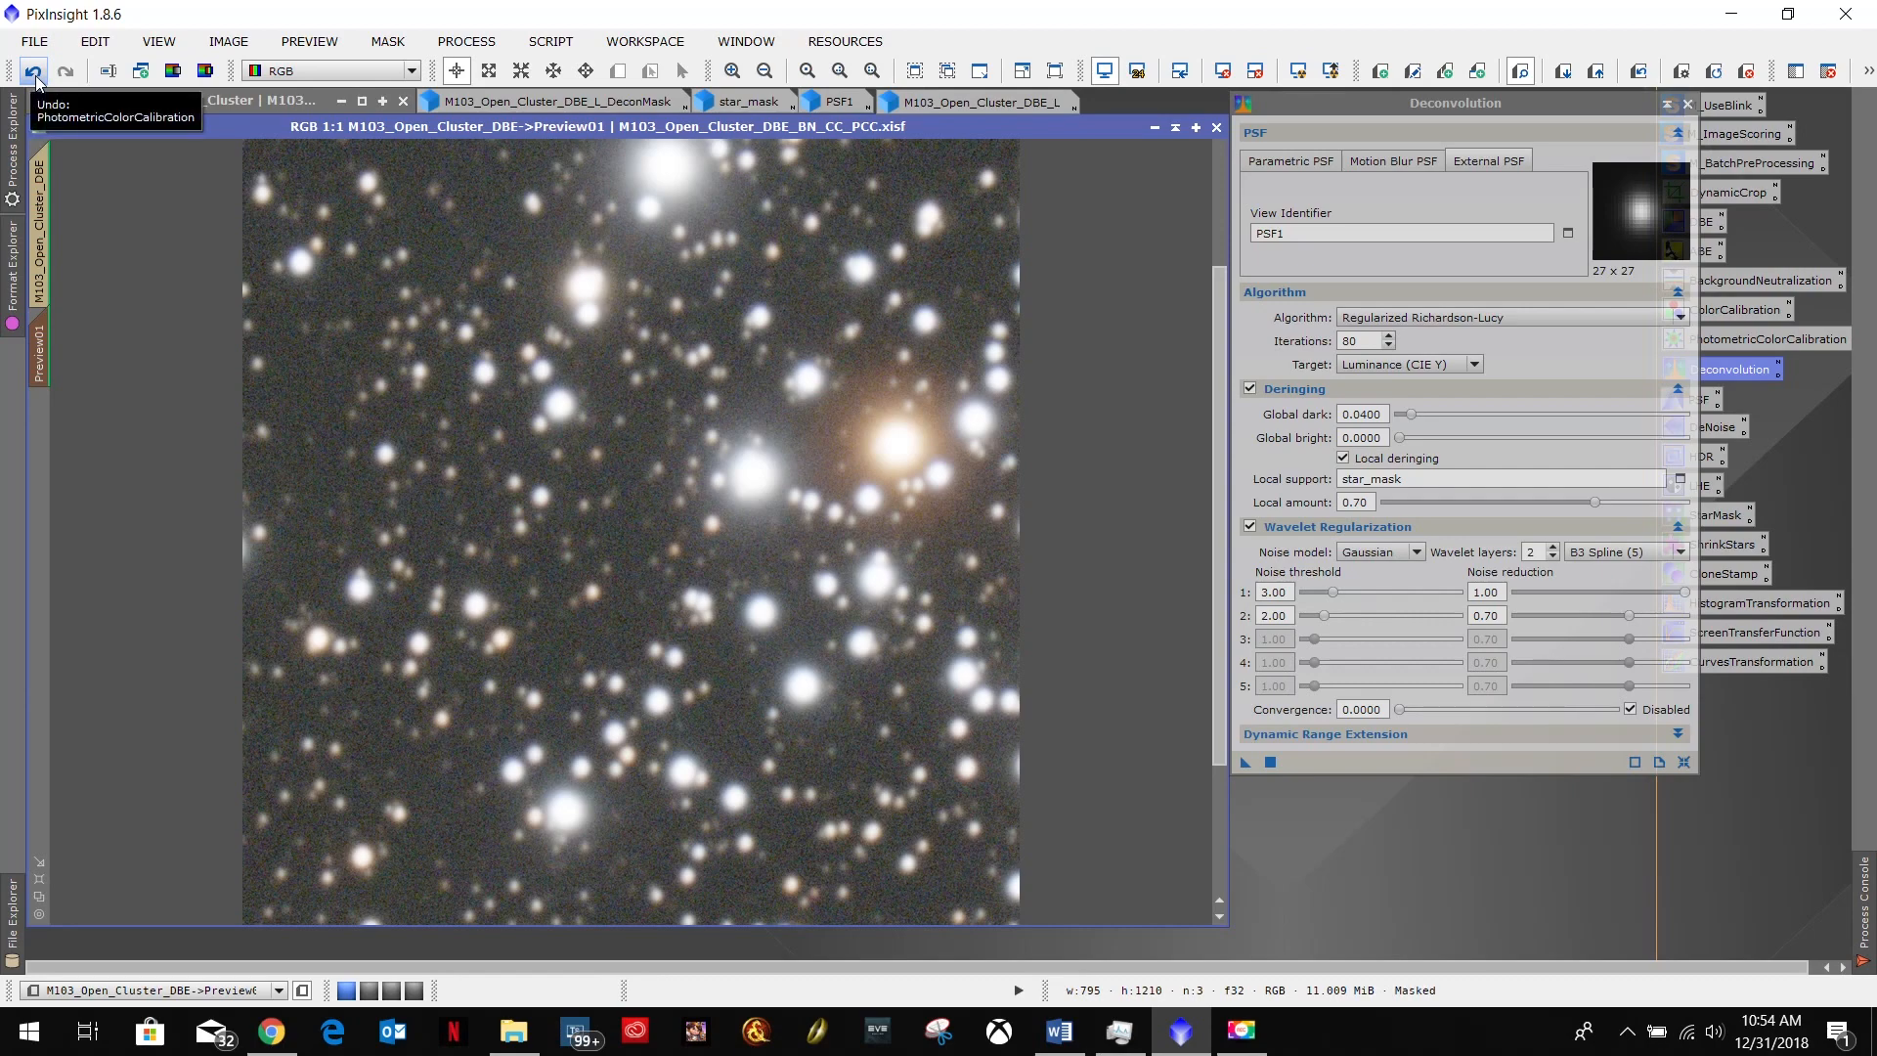
{"action": "left_click", "coordinate": [1714, 81]}
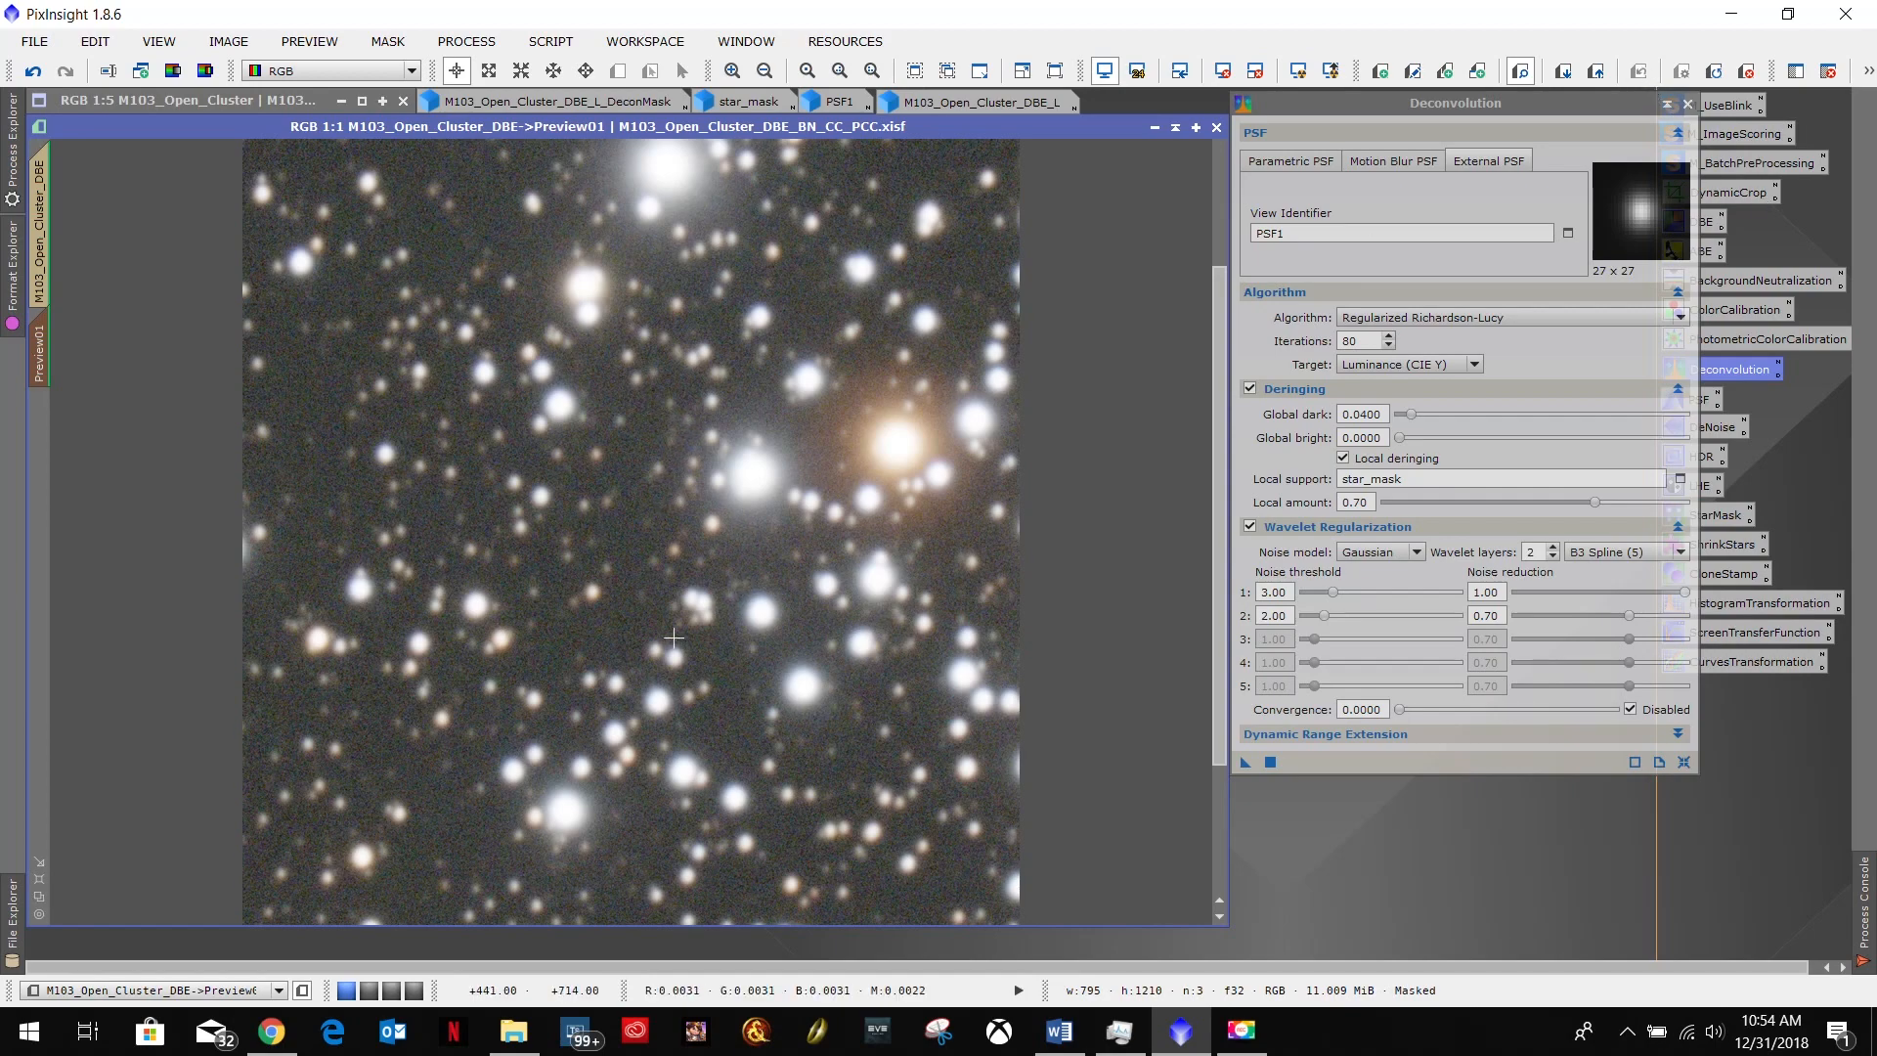
Set the Deringing global dark to 0.1, apply Deconvolution to Preview01 and inspect the stars.
{"action": "left_click", "coordinate": [1369, 414]}
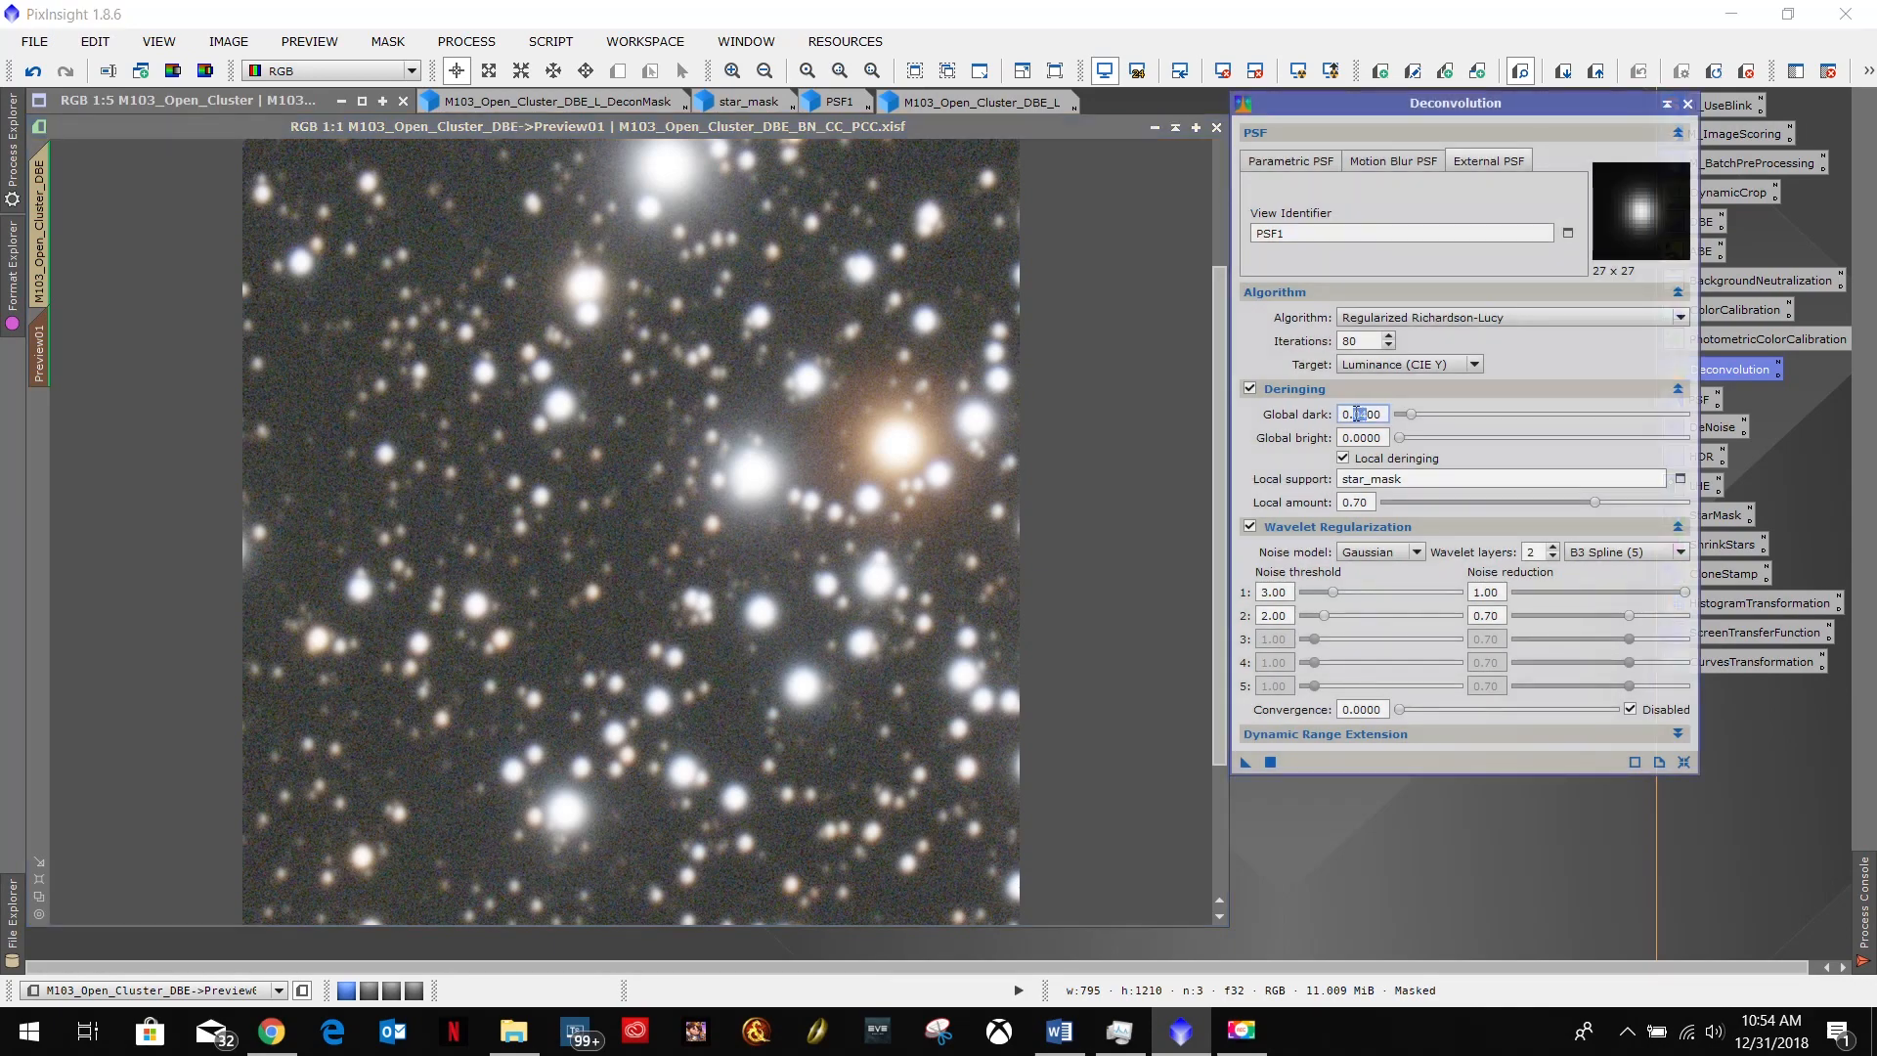
{"action": "type", "text": "0"}
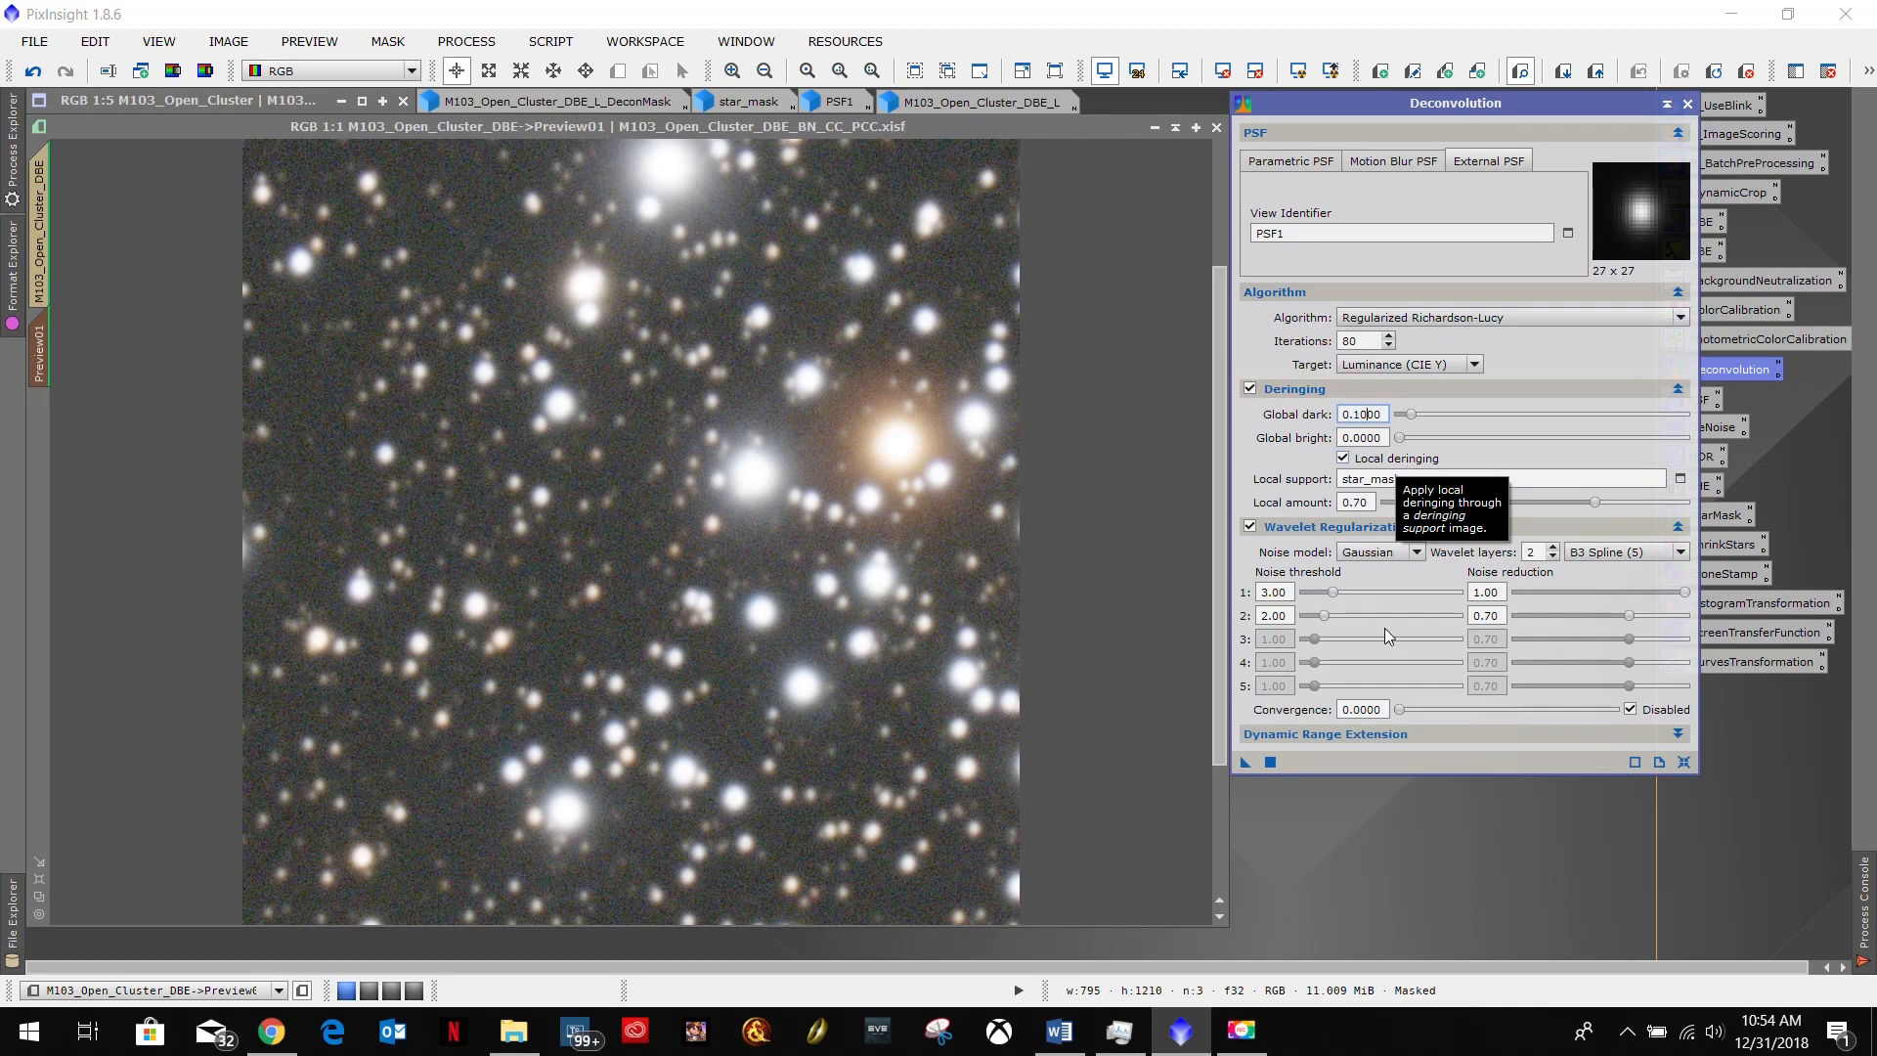
{"action": "left_click_drag", "start_coordinate": [1246, 763], "coordinate": [661, 693]}
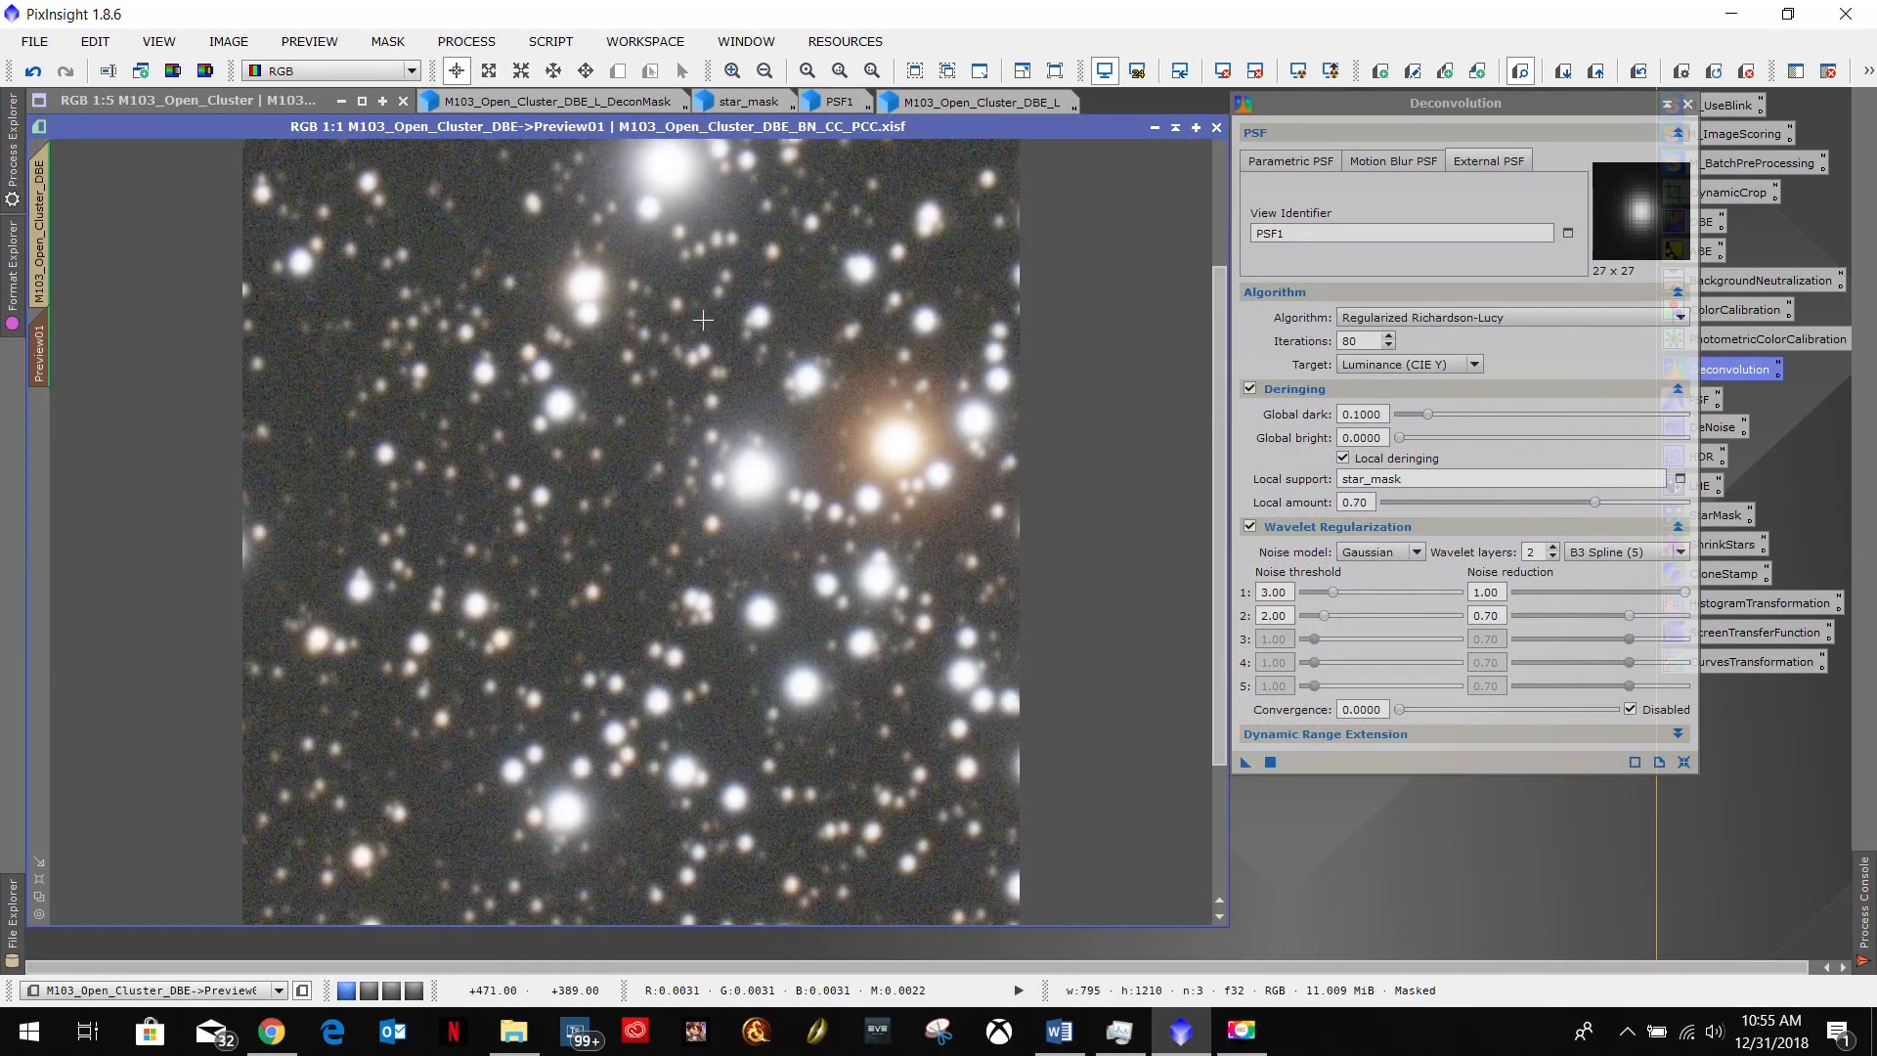
{"action": "scroll", "coordinate": [703, 321], "scroll_direction": "up", "scroll_amount": 1}
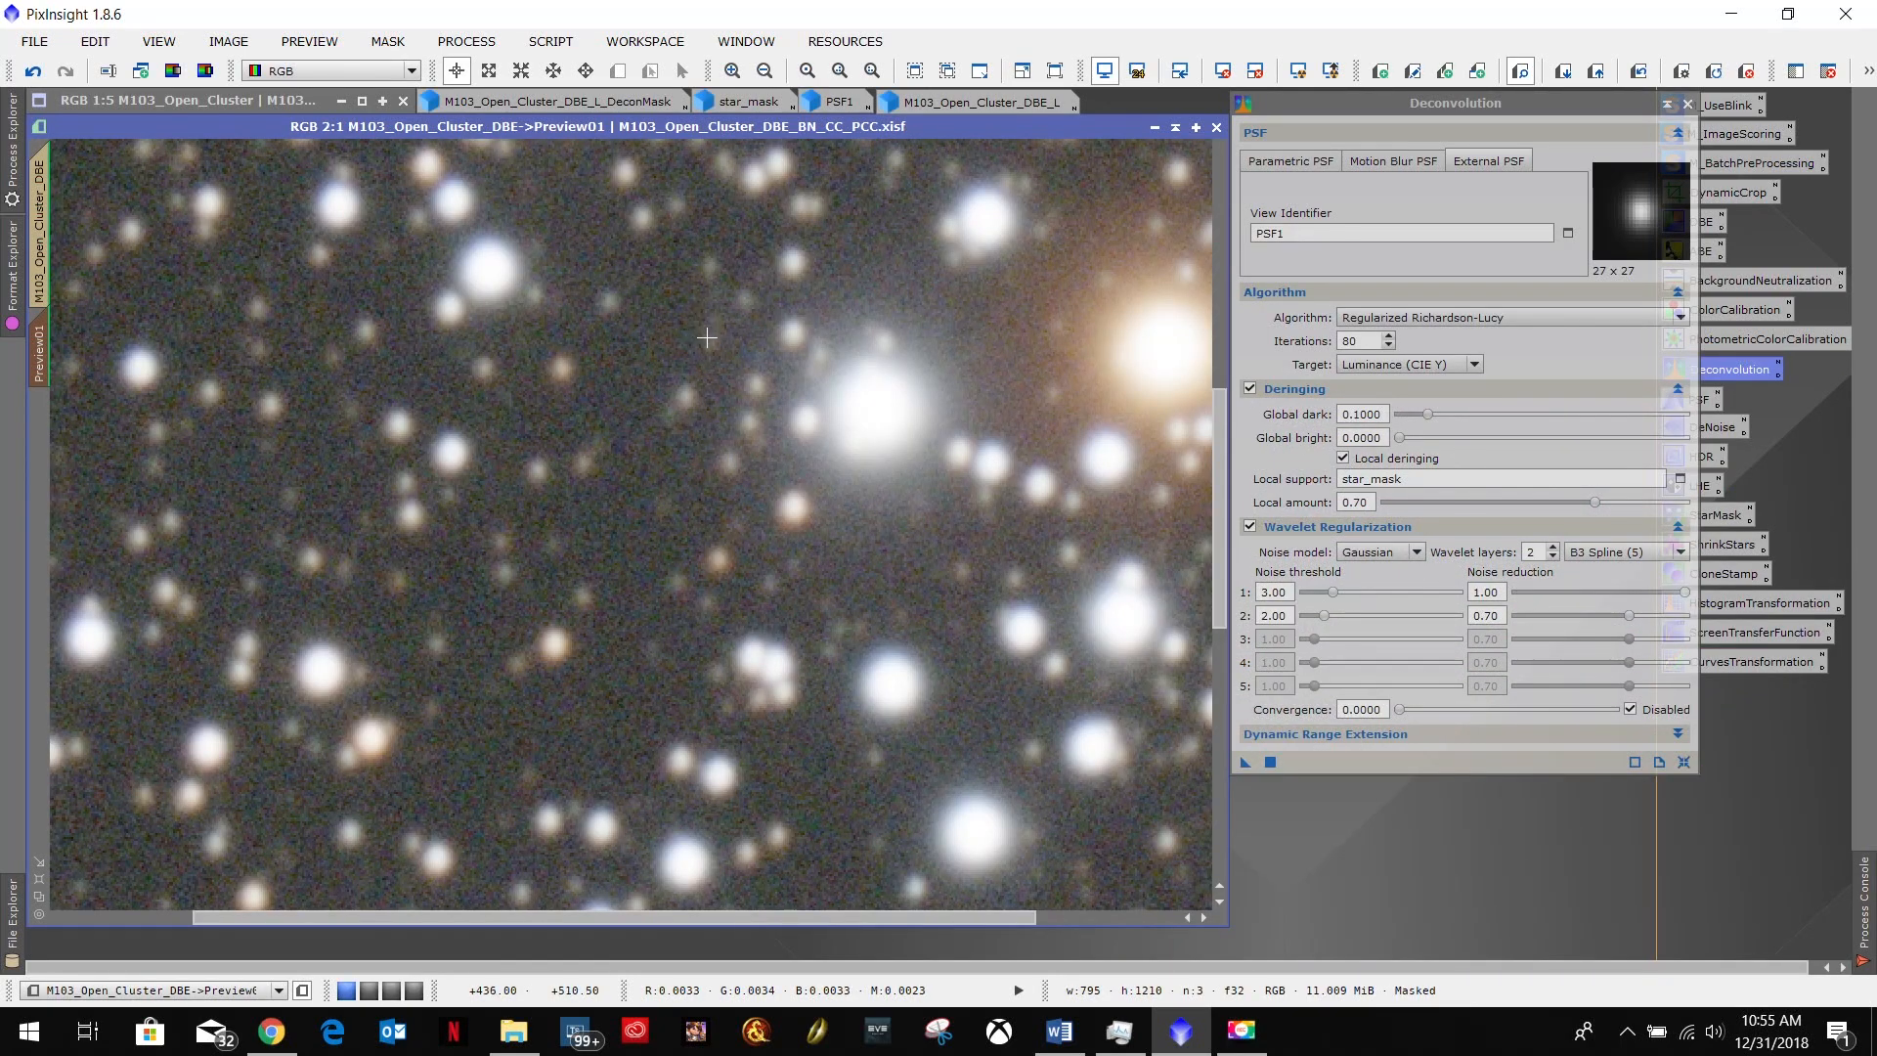
{"action": "scroll", "coordinate": [706, 333], "scroll_direction": "down", "scroll_amount": 1}
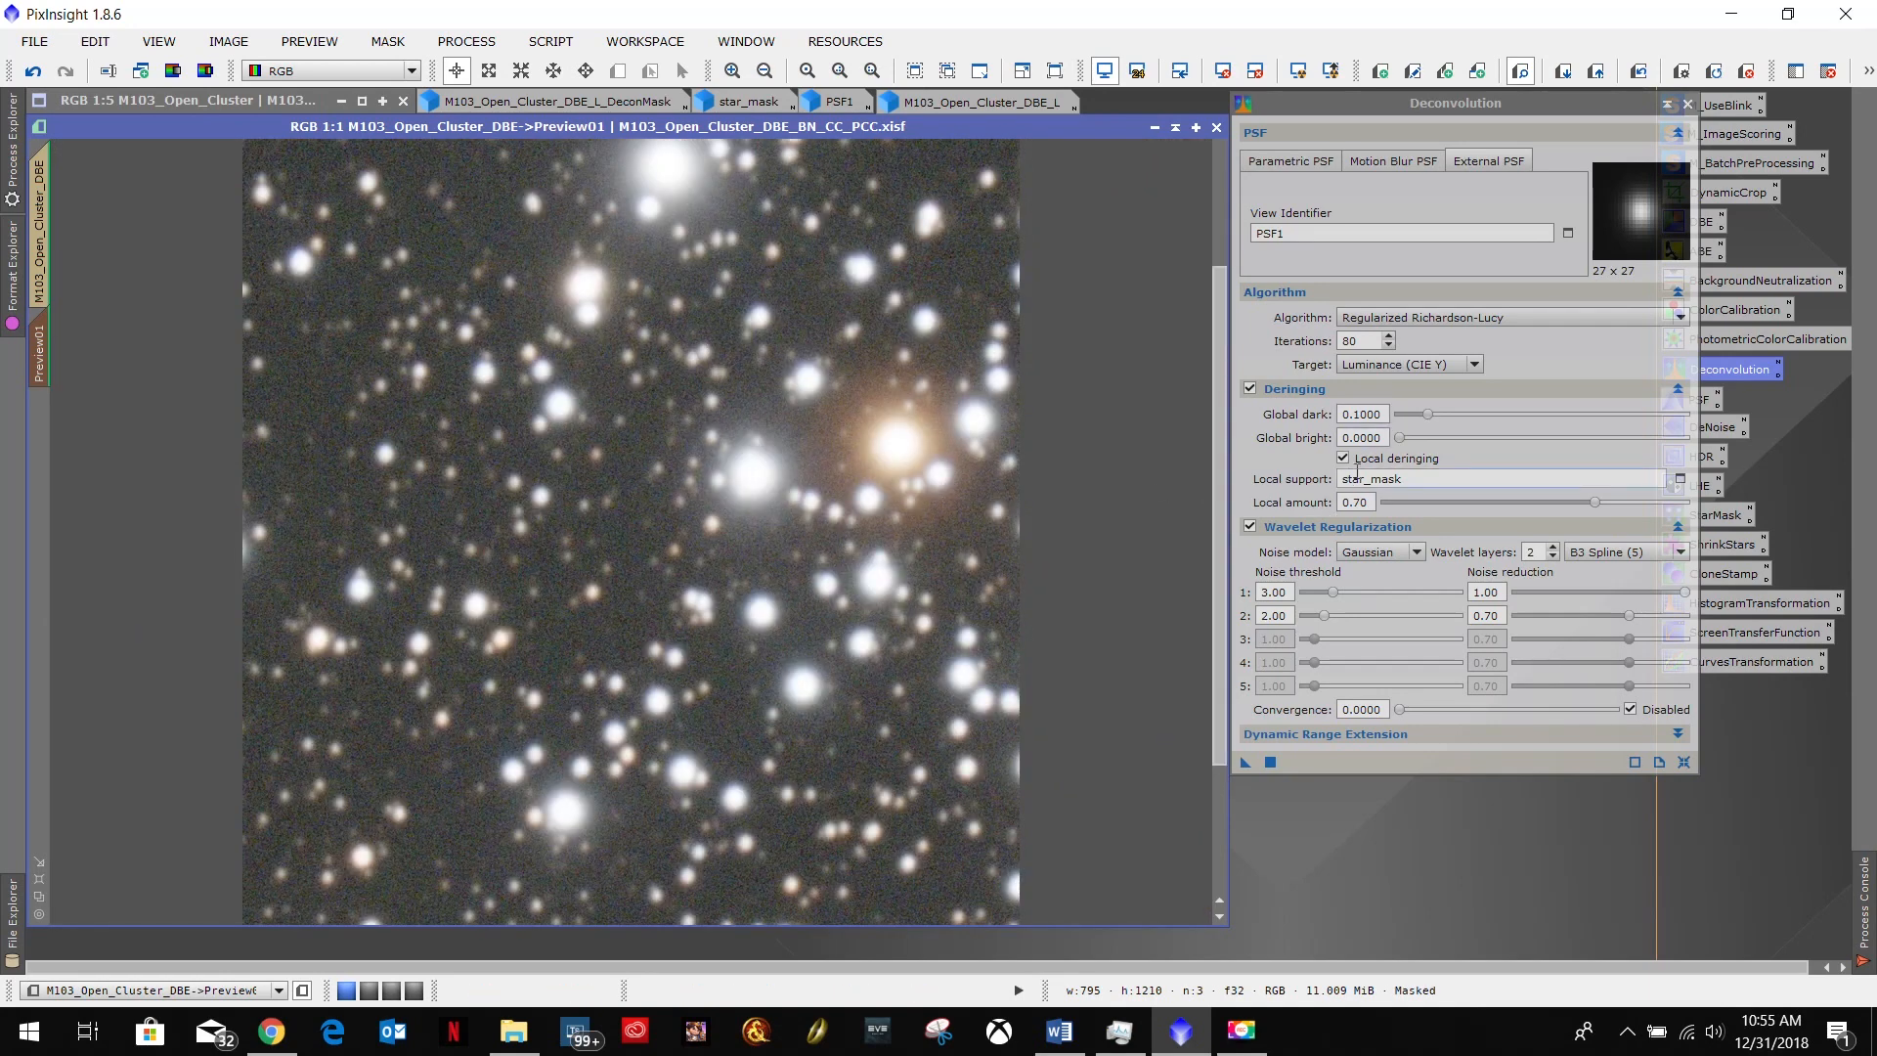
Raise the Deringing global dark to 0.2 and apply Deconvolution to Preview01 again.
{"action": "left_click", "coordinate": [1361, 413]}
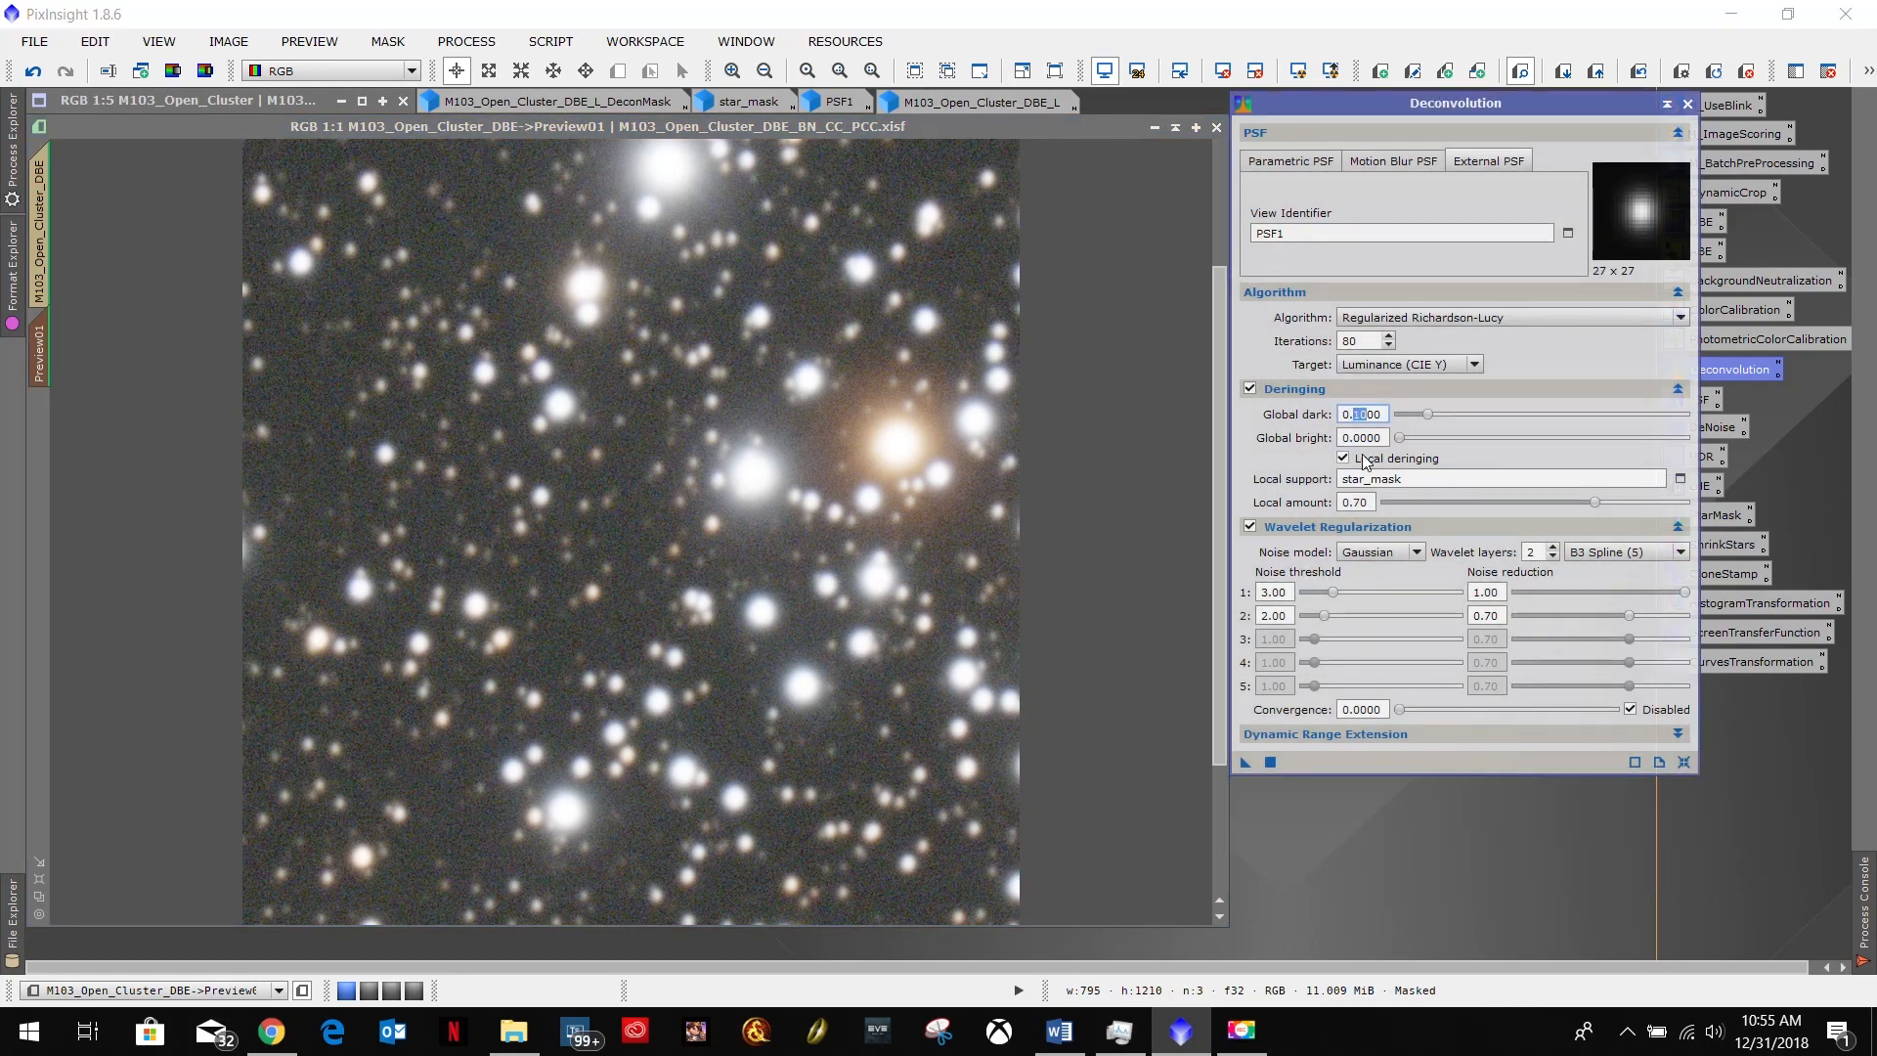
{"action": "left_click", "coordinate": [1368, 417]}
{"action": "left_click", "coordinate": [1451, 734]}
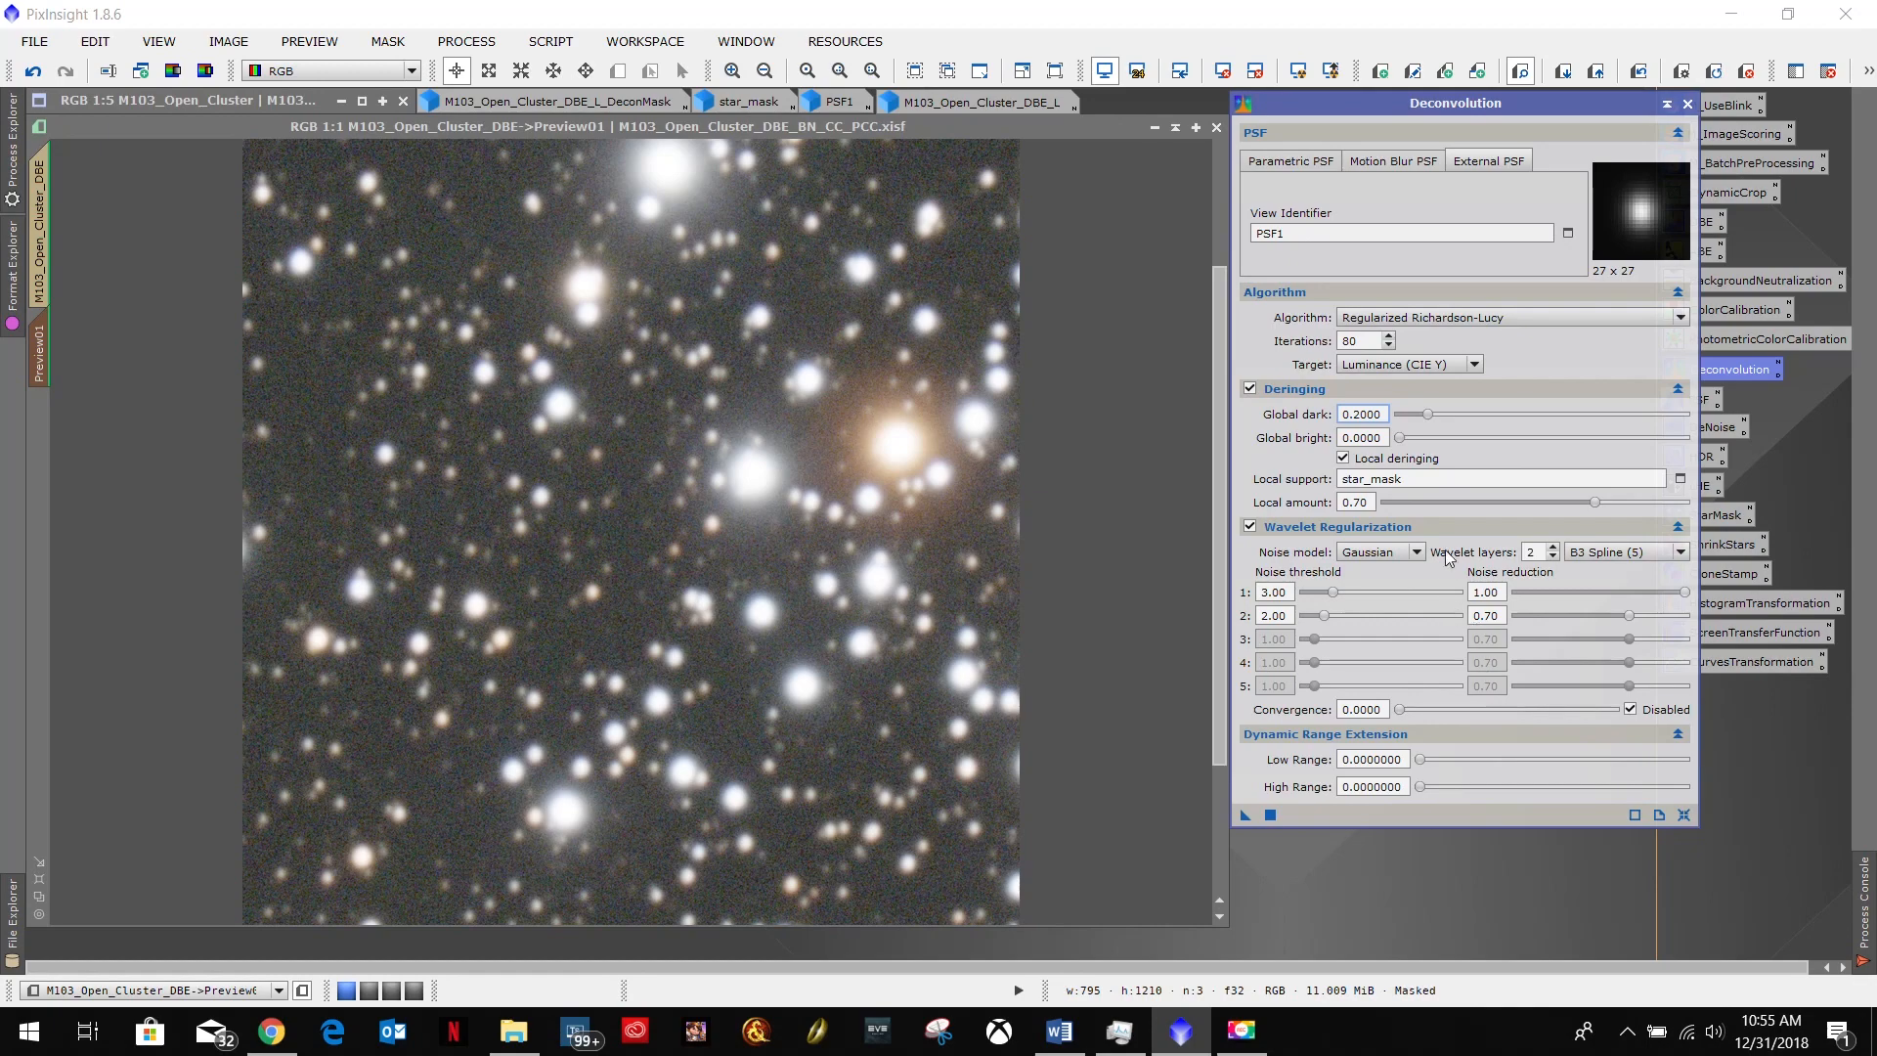
{"action": "left_click", "coordinate": [1445, 735]}
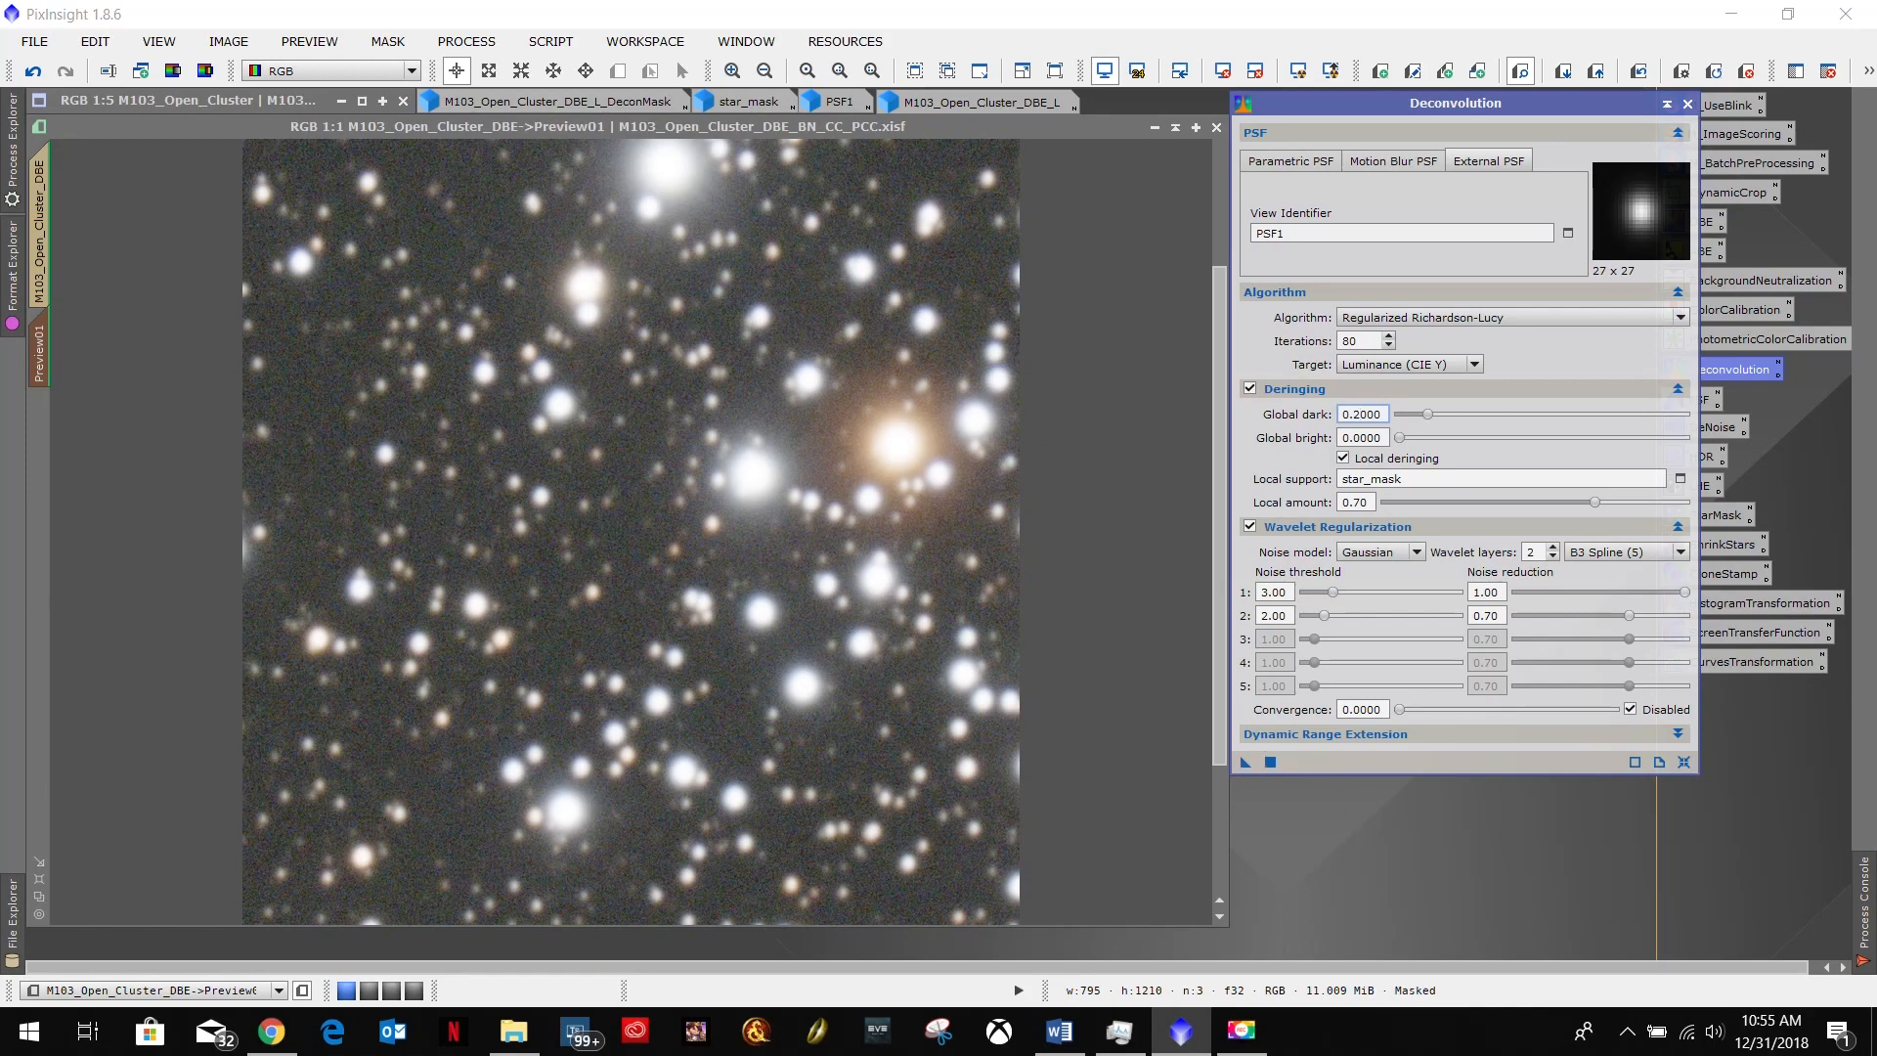
{"action": "left_click_drag", "start_coordinate": [1247, 766], "coordinate": [863, 630]}
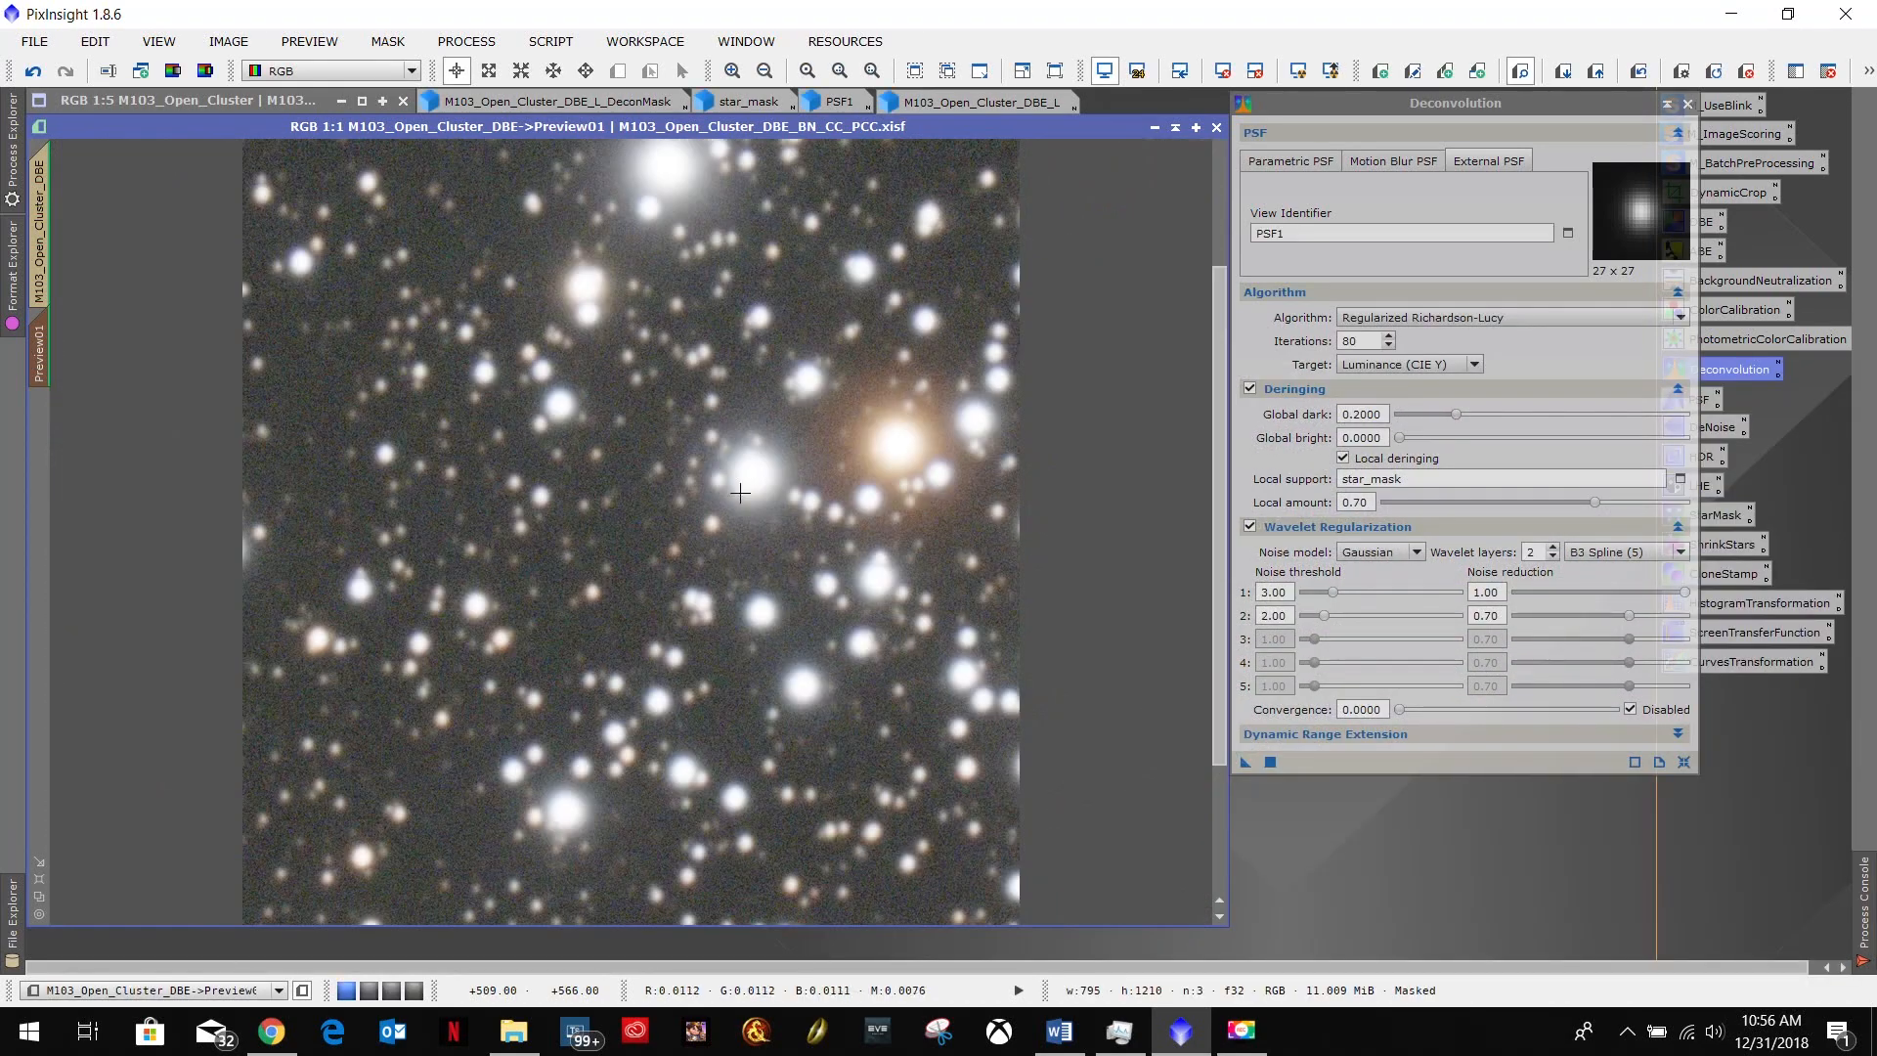
Set the Deringing global dark to 0.04, read the Wavelet Regularization instruction in the Word notes and return to PixInsight.
{"action": "left_click", "coordinate": [1365, 416]}
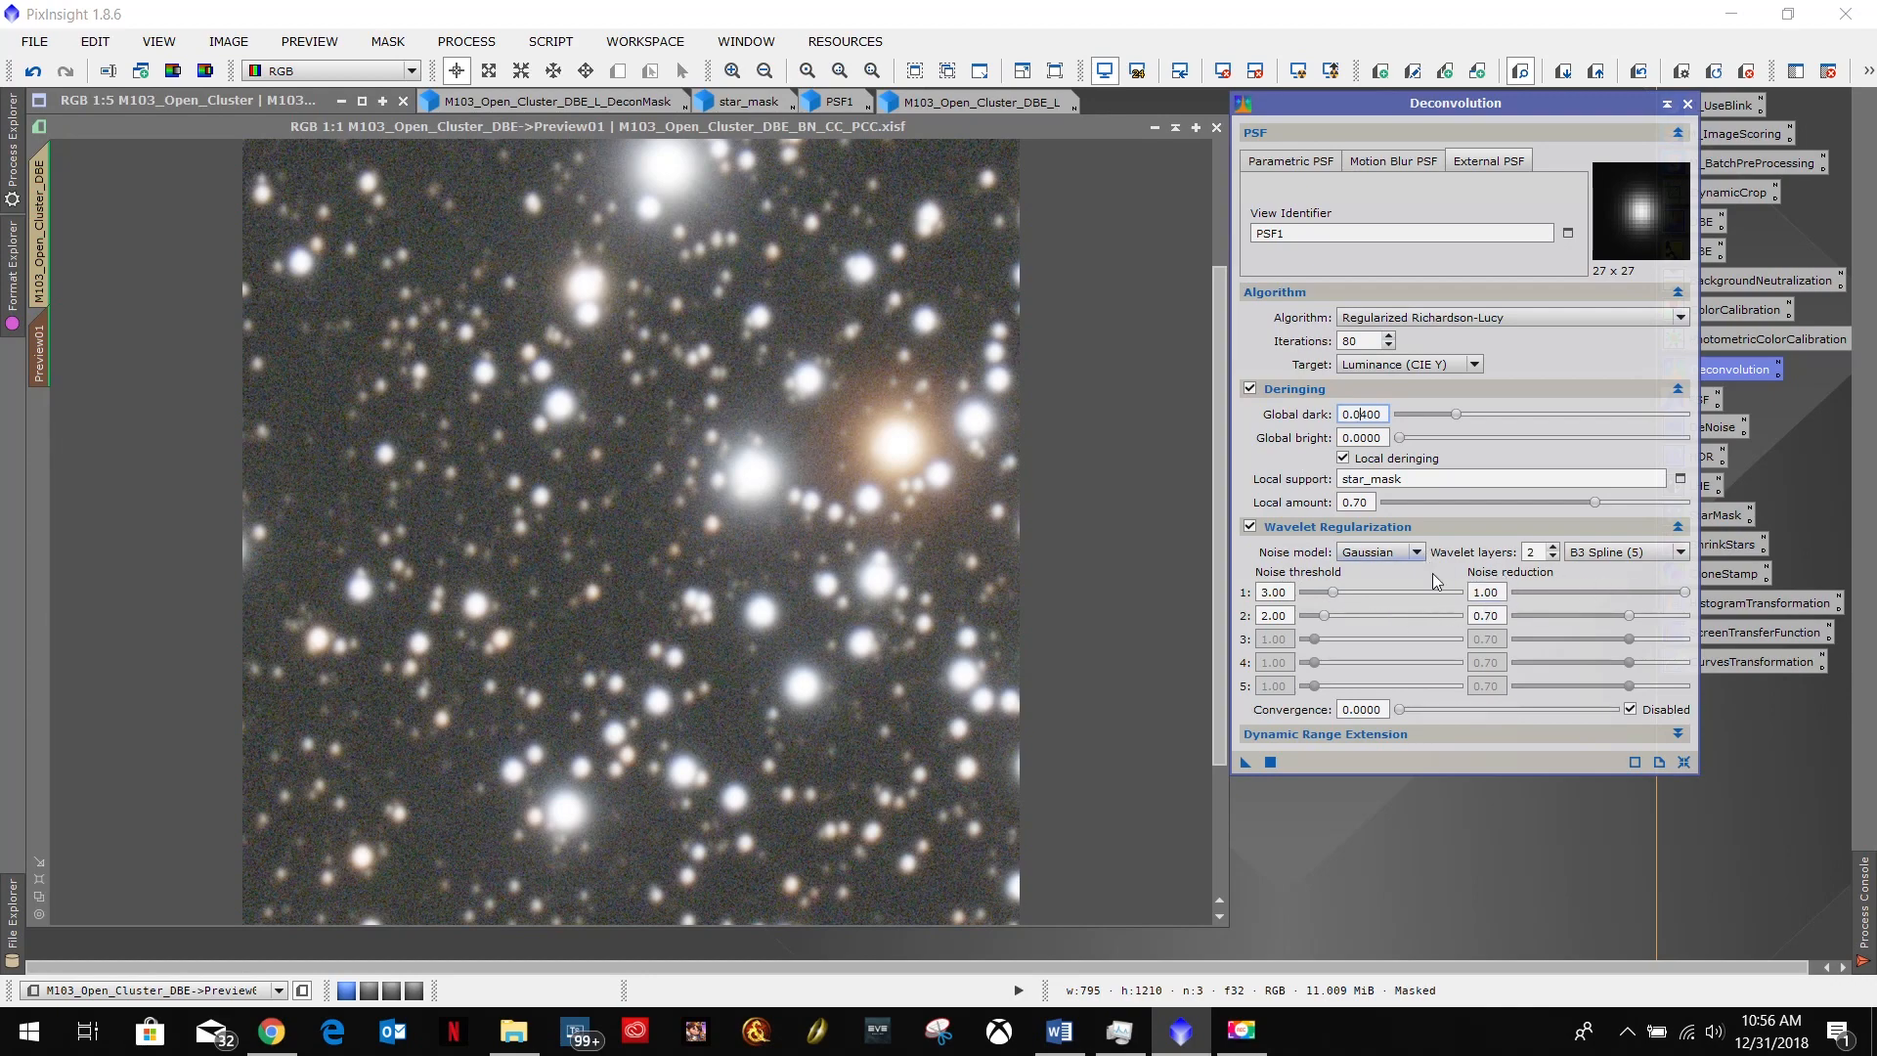
{"action": "left_click", "coordinate": [1058, 1032]}
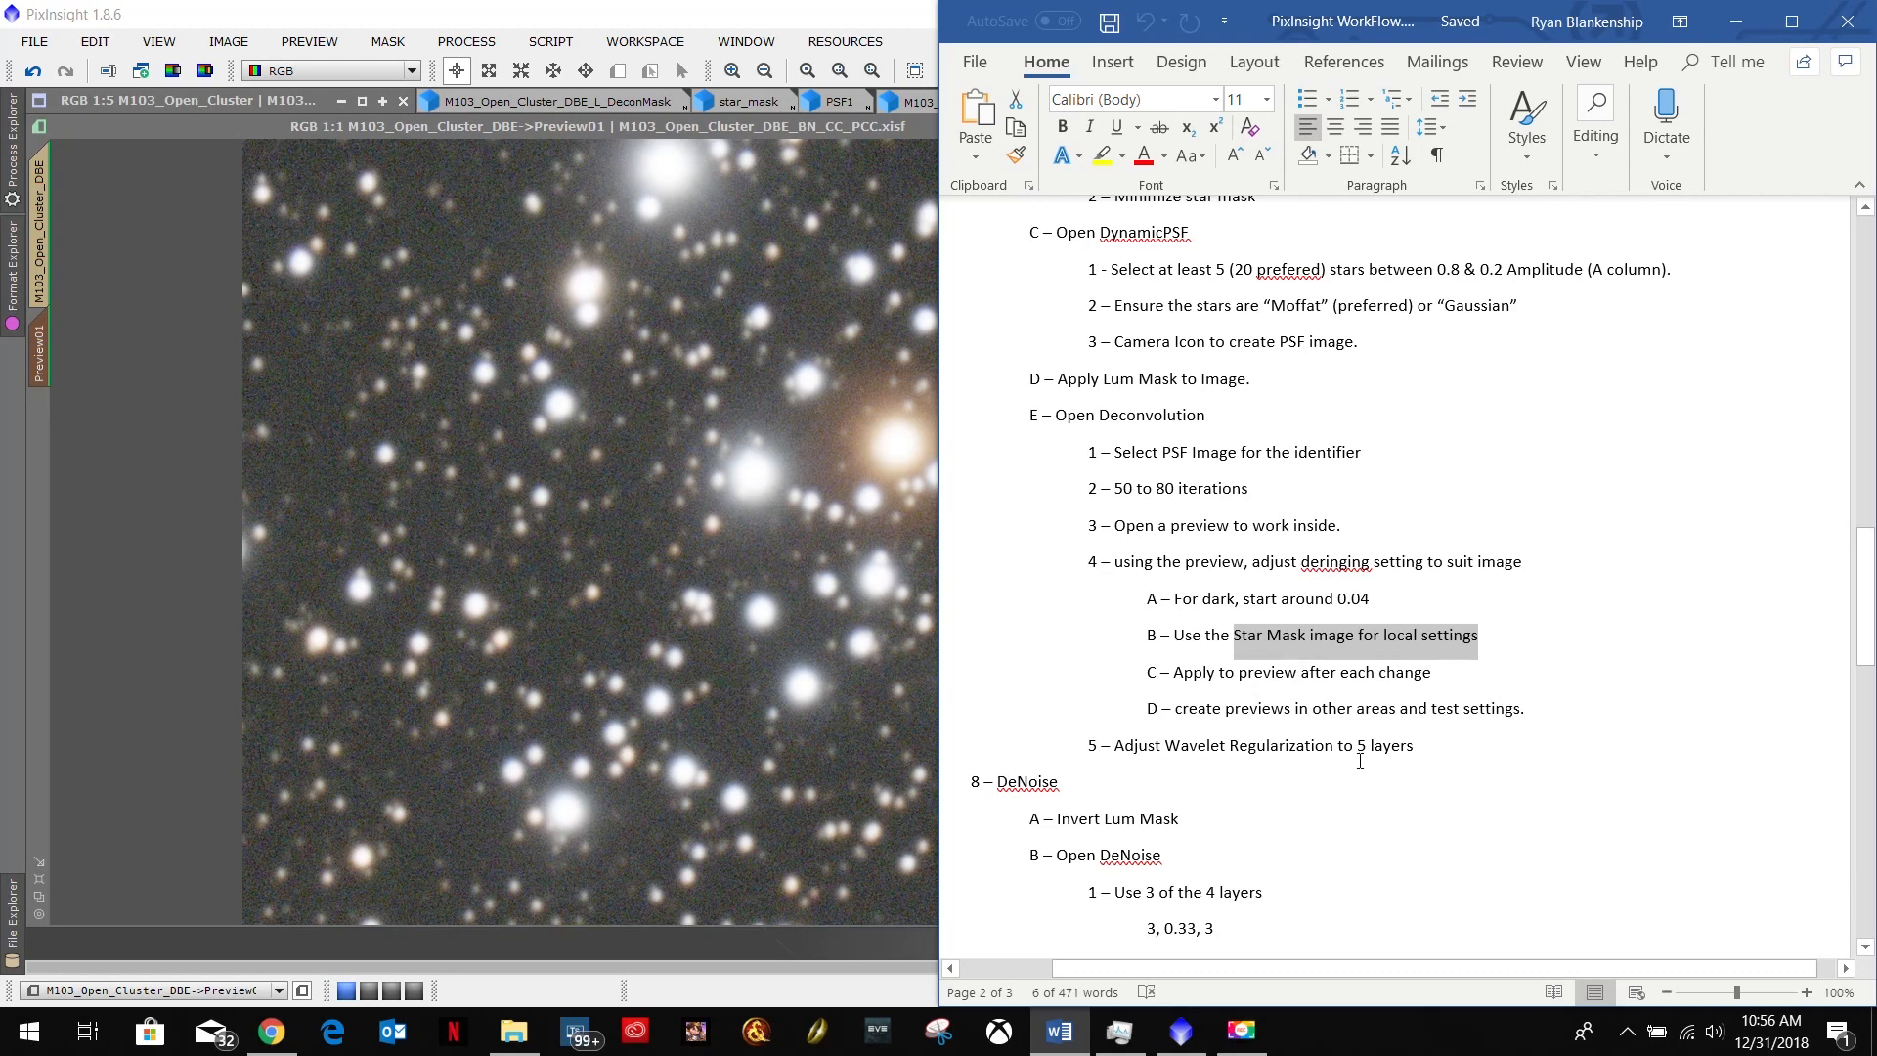
{"action": "left_click_drag", "start_coordinate": [1422, 745], "coordinate": [1136, 759]}
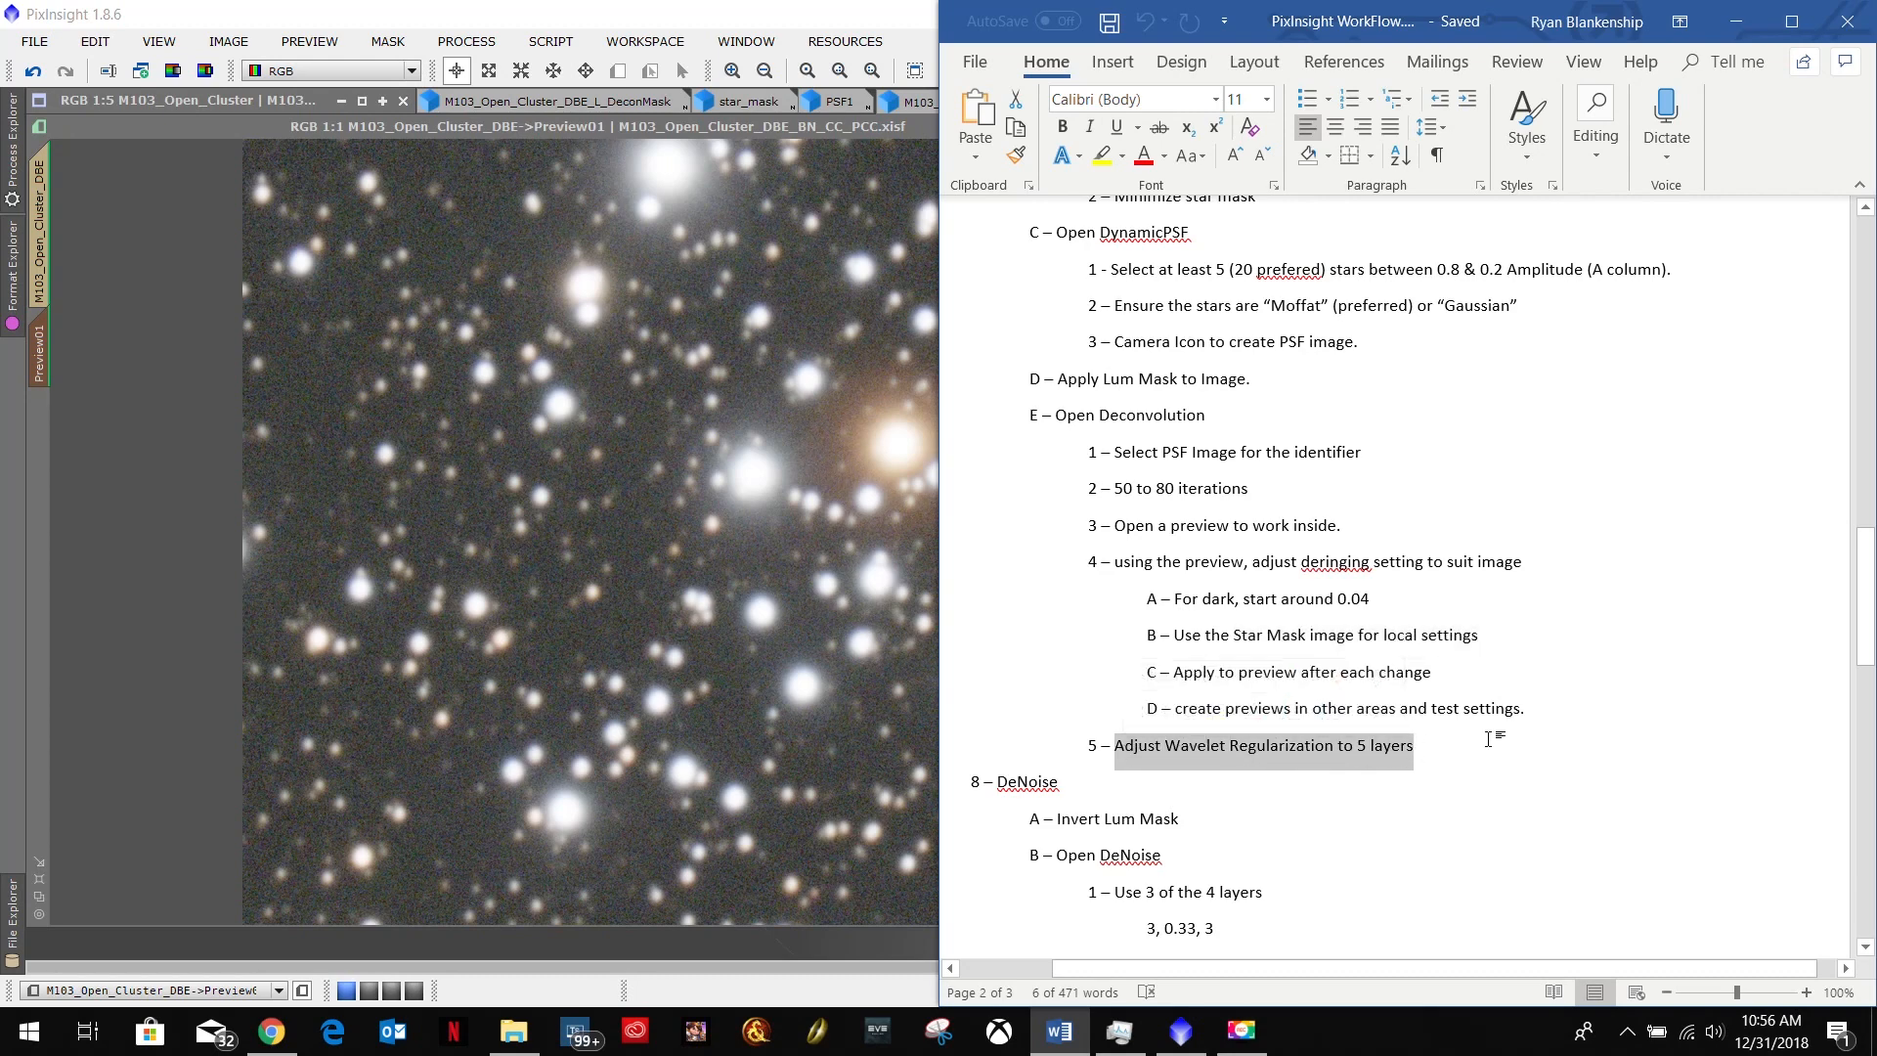
{"action": "left_click", "coordinate": [1419, 748]}
{"action": "left_click_drag", "start_coordinate": [1419, 745], "coordinate": [1116, 756]}
{"action": "key", "text": "alt+Tab"}
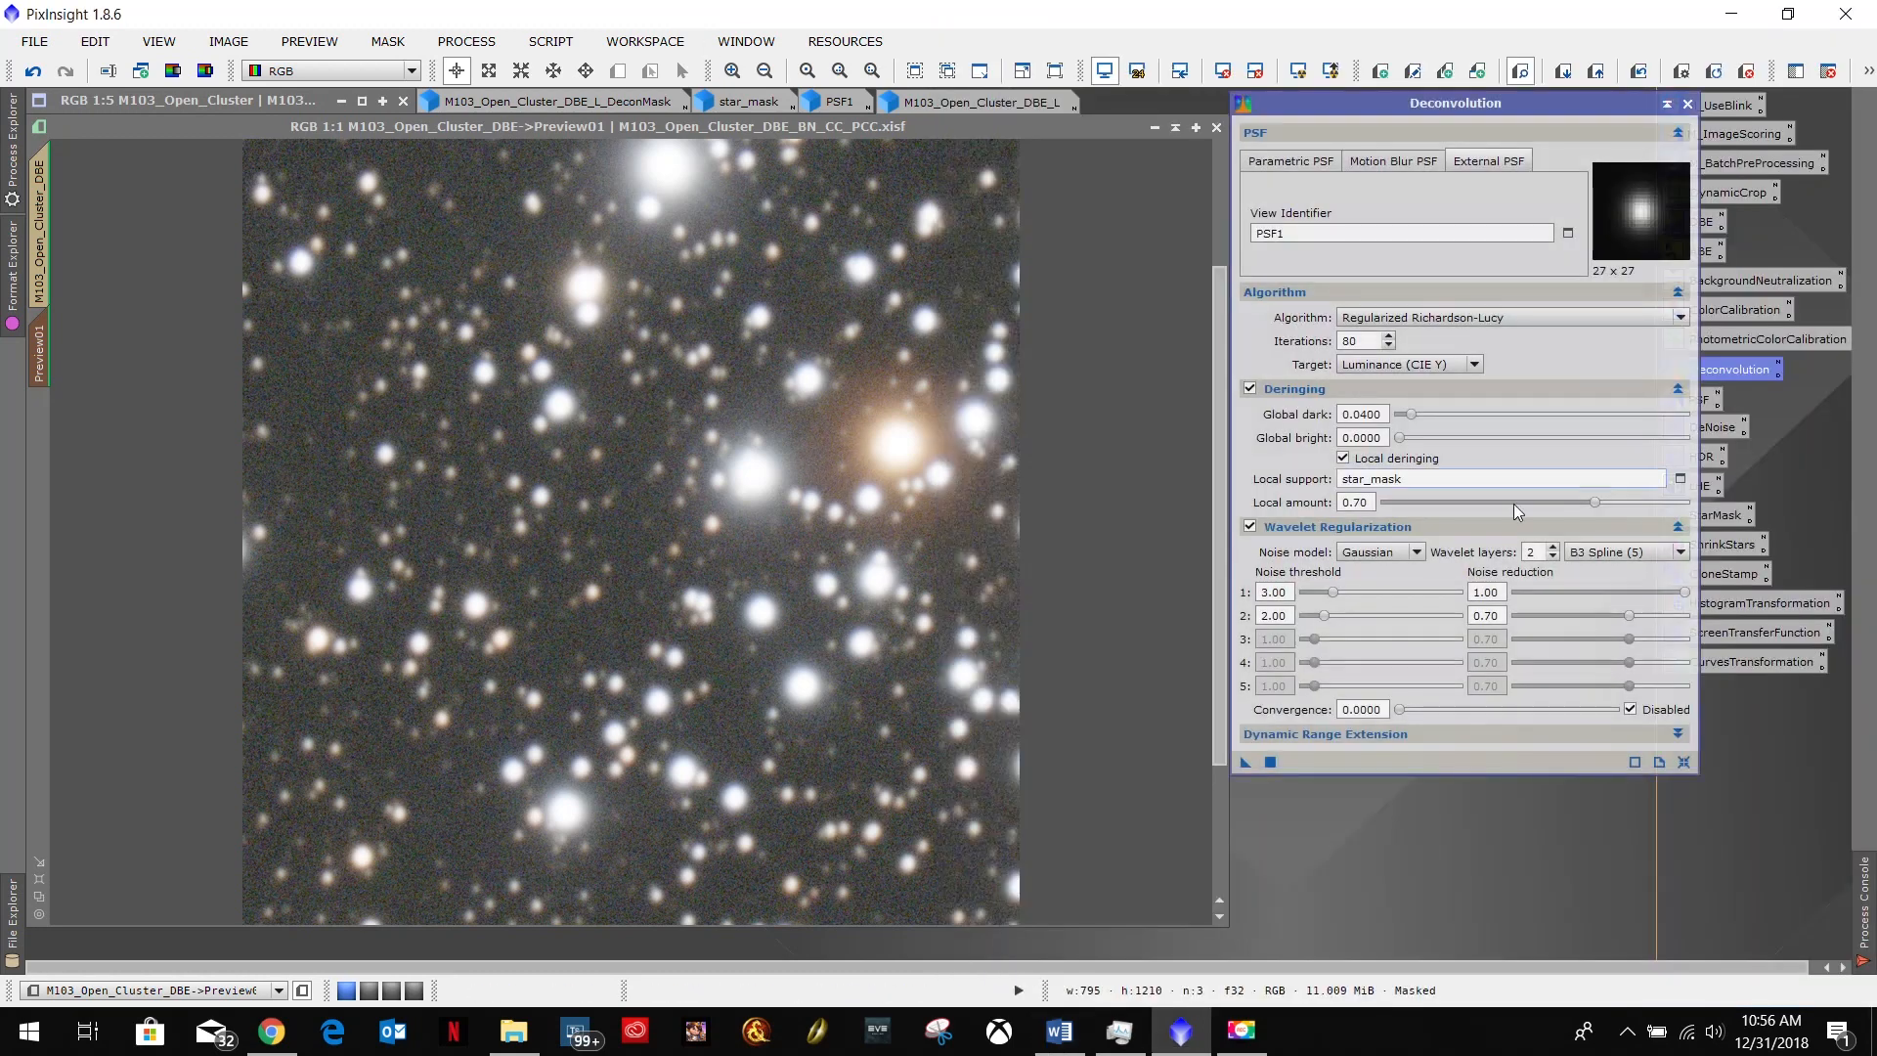
Set the Wavelet Regularization to 5 layers, apply Deconvolution to Preview01 and inspect the stars closely.
{"action": "left_click", "coordinate": [1554, 550]}
{"action": "left_click", "coordinate": [1554, 551]}
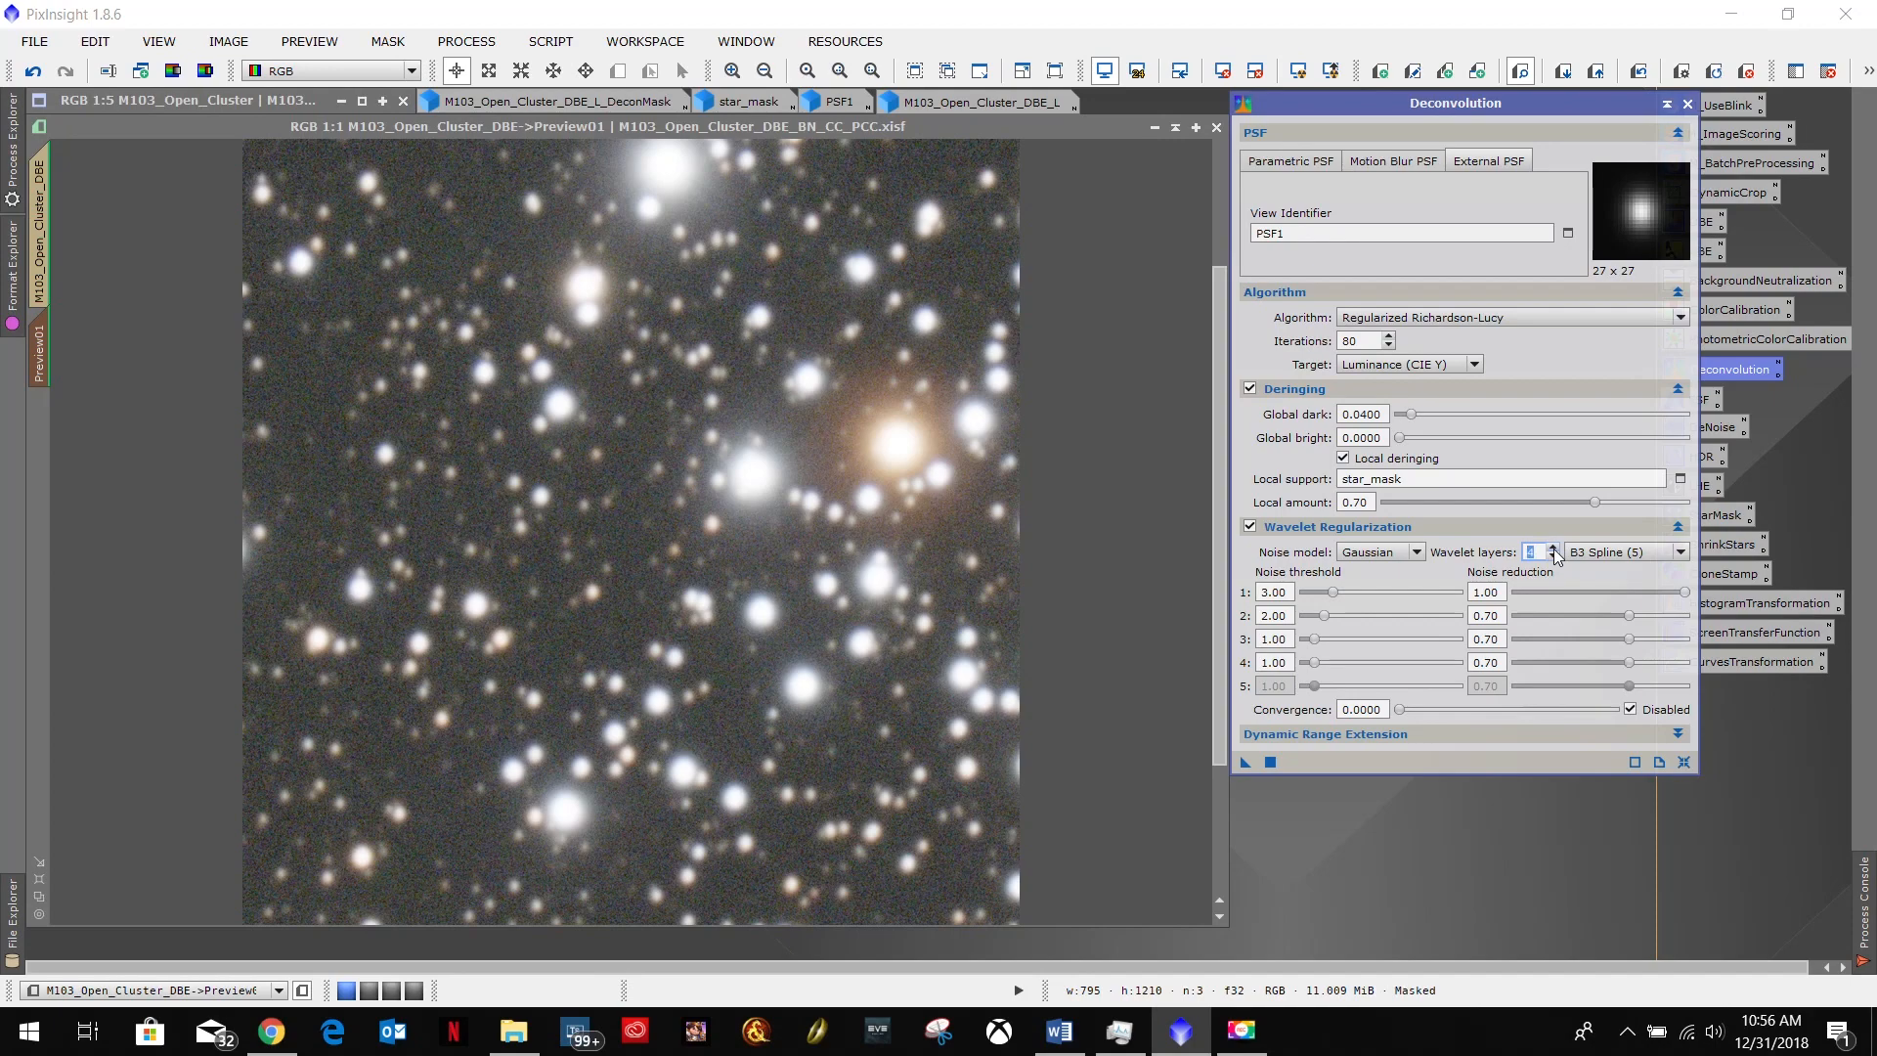
{"action": "left_click", "coordinate": [1554, 550]}
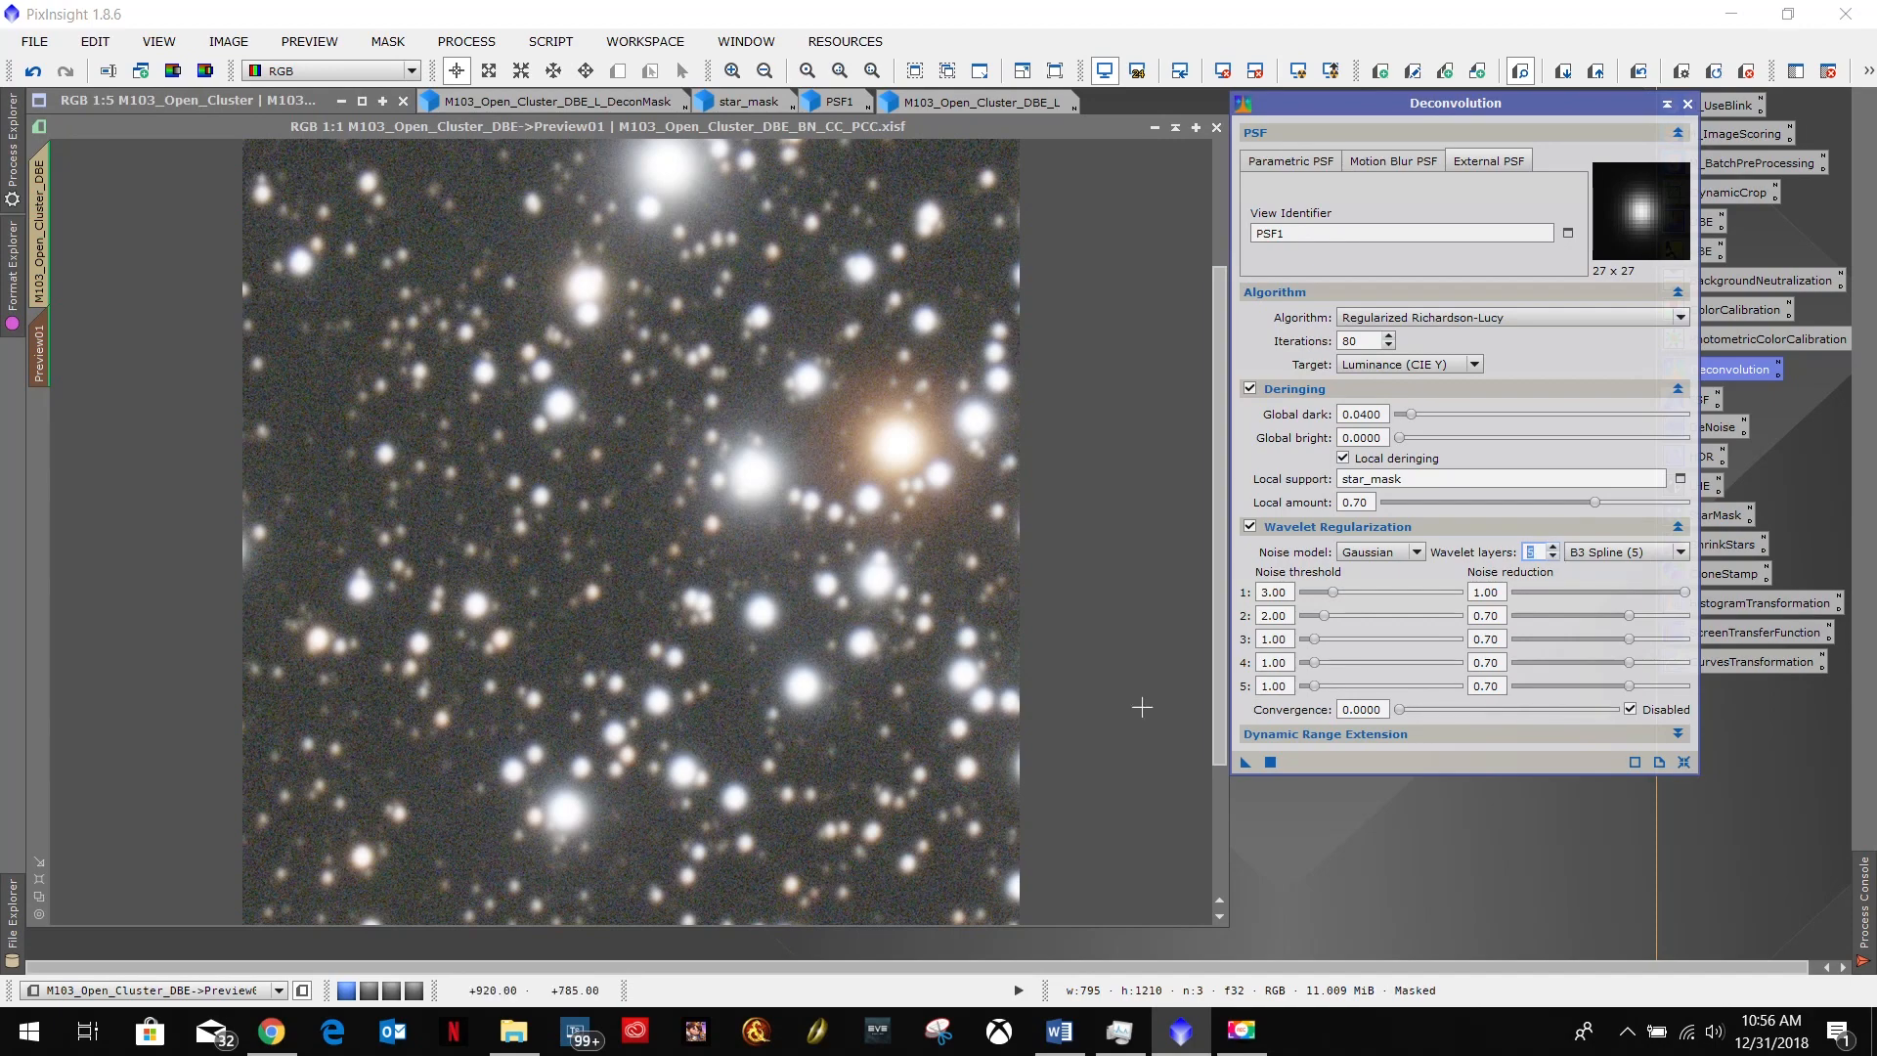
{"action": "left_click", "coordinate": [1245, 763]}
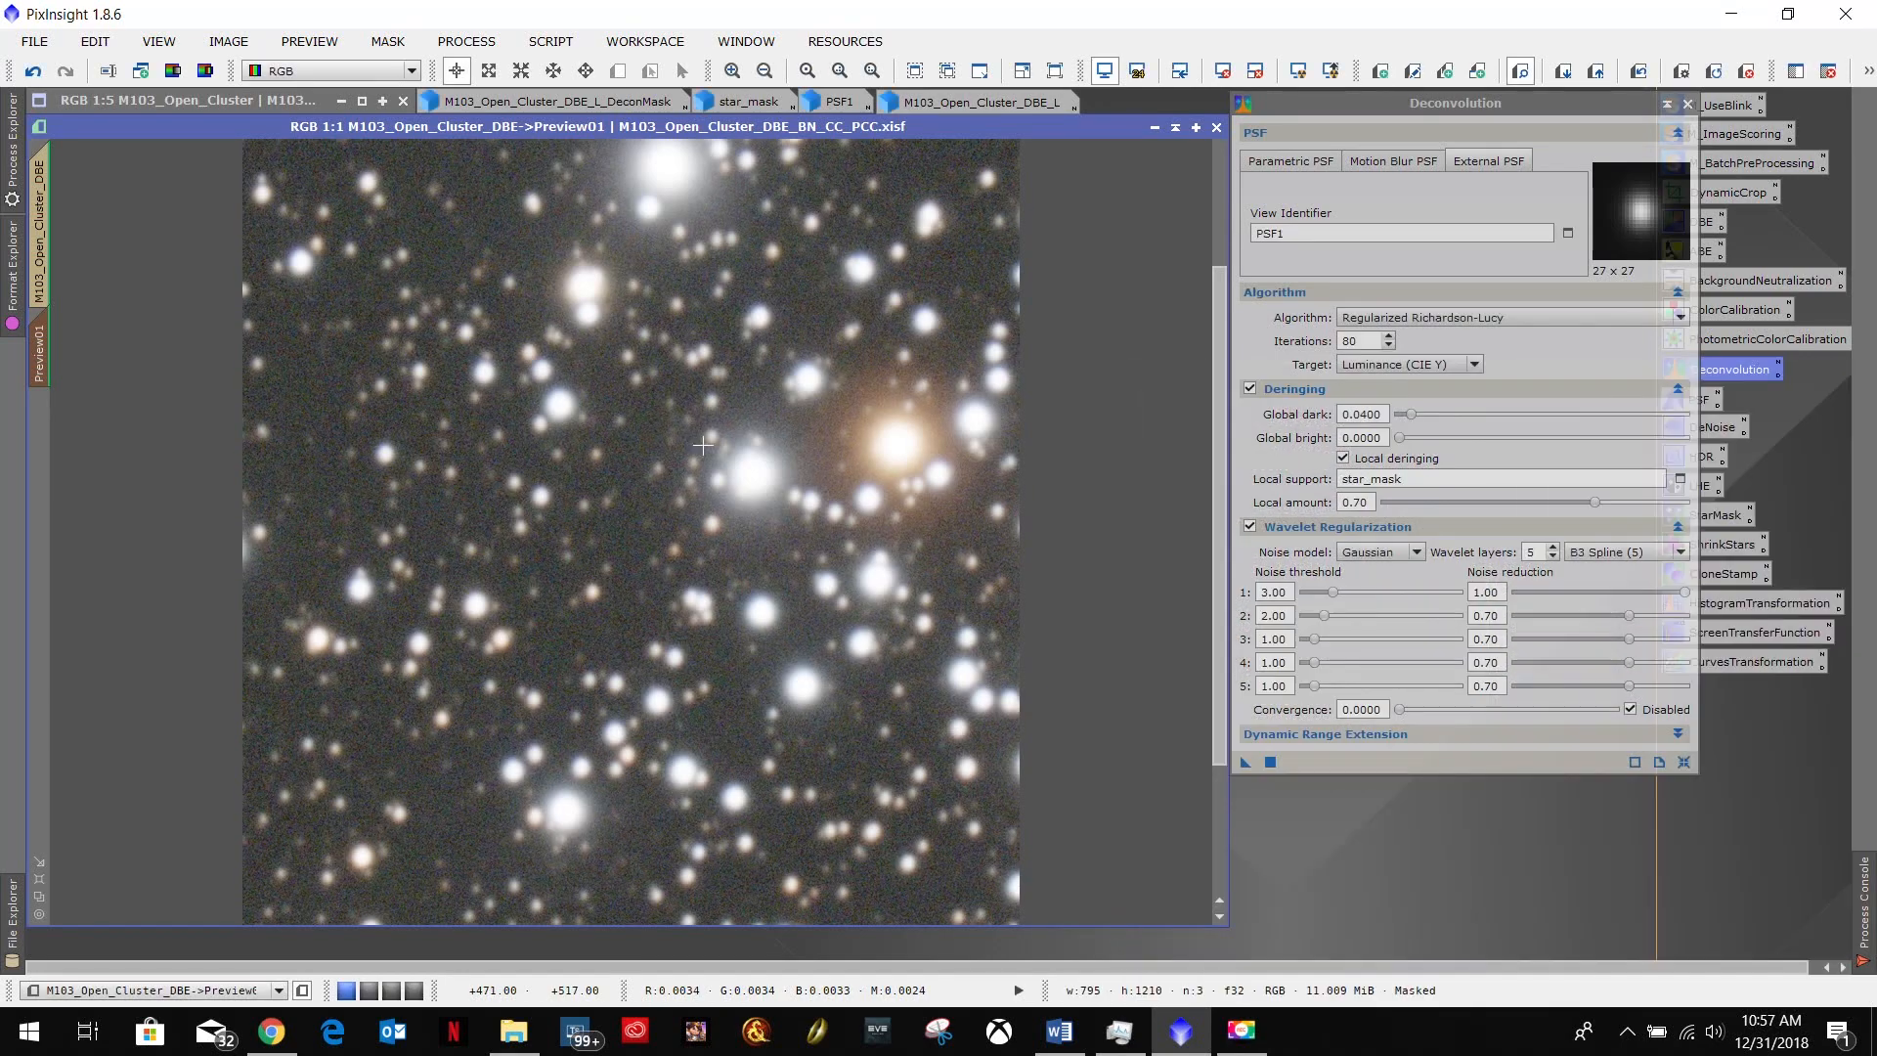
{"action": "scroll", "coordinate": [705, 290], "scroll_direction": "down", "scroll_amount": 1}
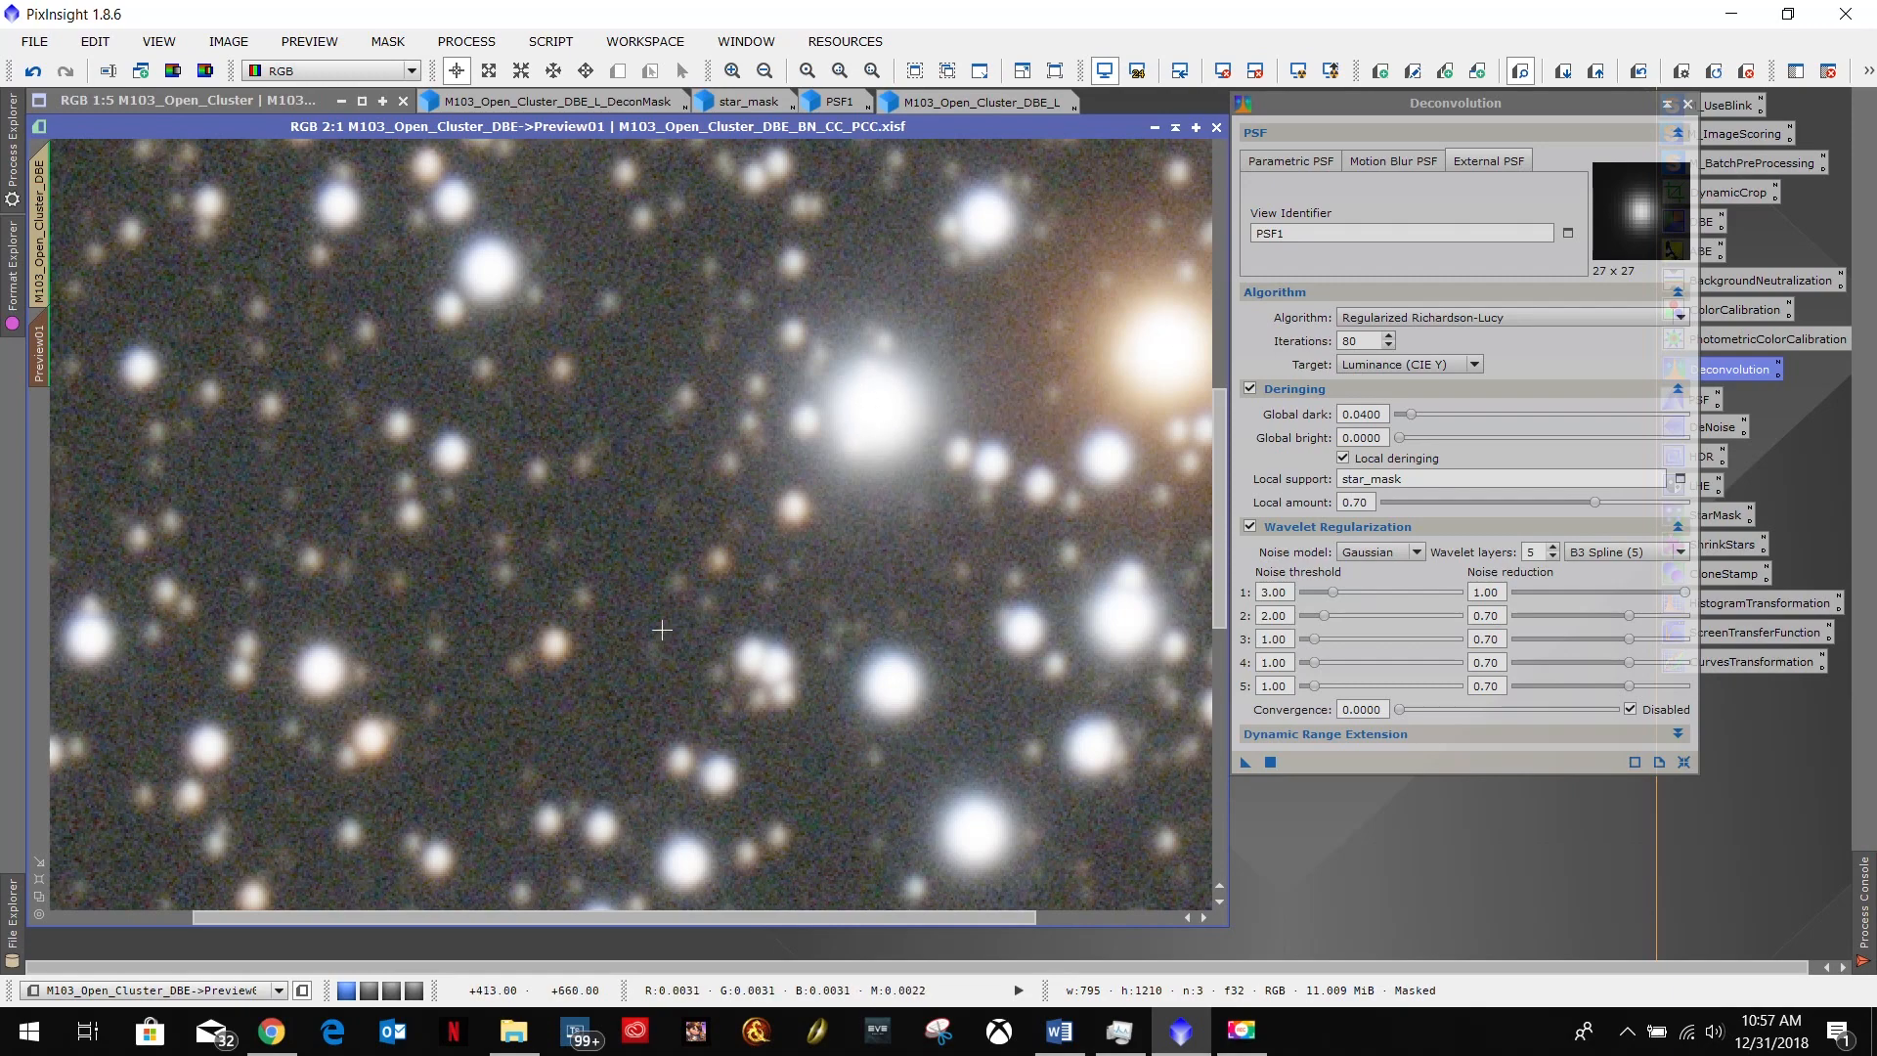
{"action": "scroll", "coordinate": [584, 531], "scroll_direction": "up", "scroll_amount": 2}
{"action": "scroll", "coordinate": [583, 531], "scroll_direction": "down", "scroll_amount": 1}
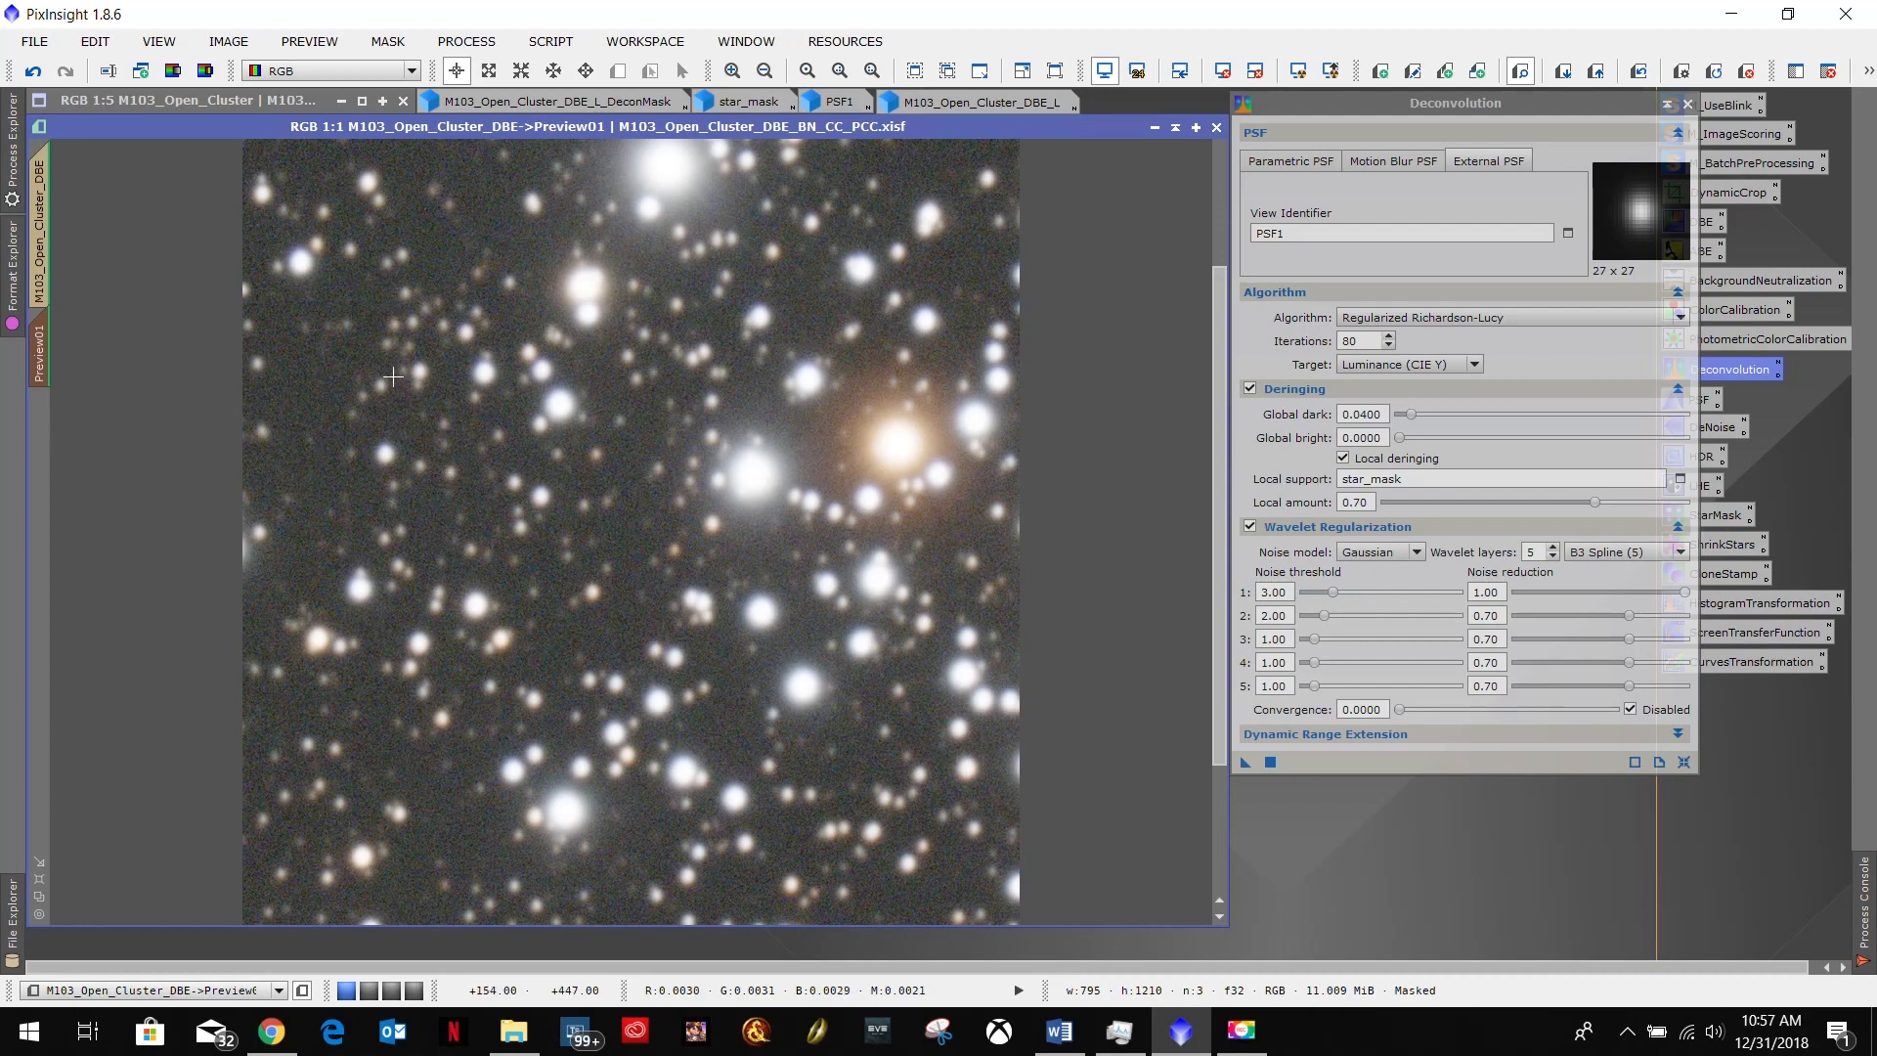
Delete Preview01, then create and open a new preview about 535 x 705 pixels around the orange star outside the cluster.
{"action": "right_click", "coordinate": [53, 349]}
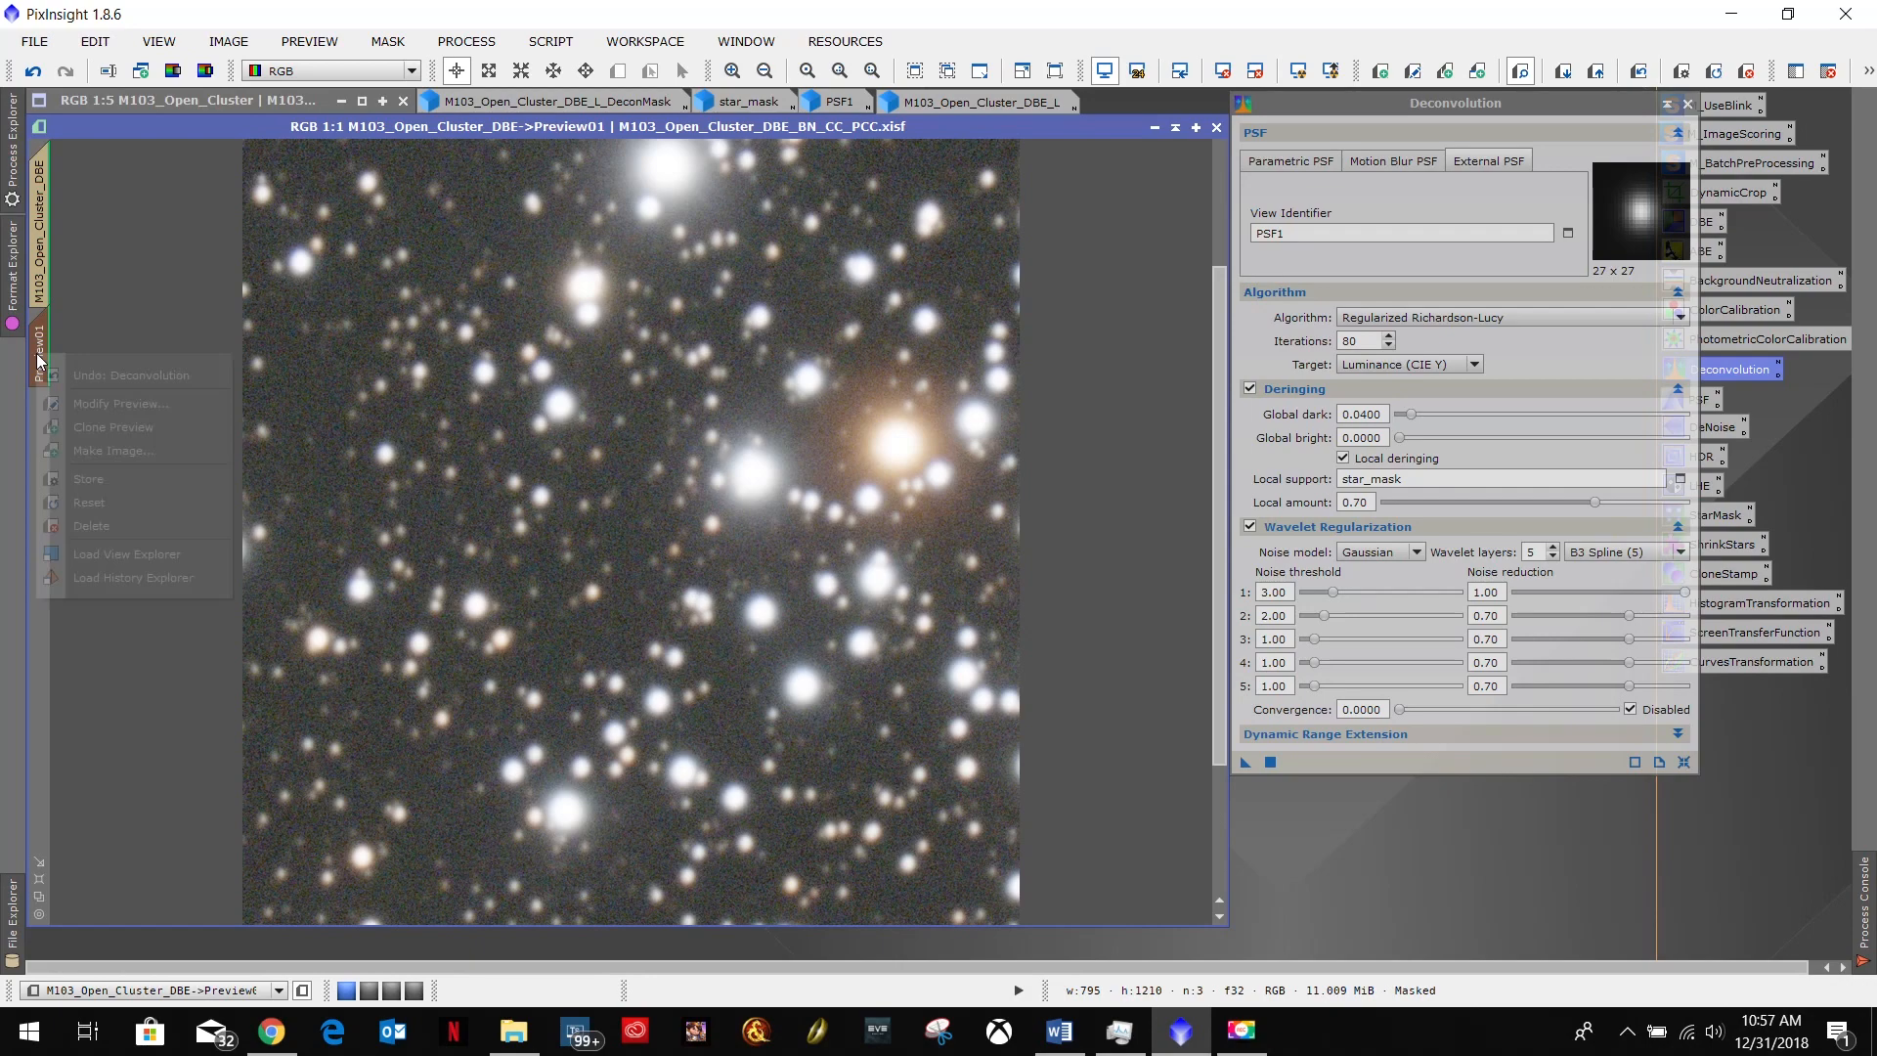
{"action": "left_click", "coordinate": [108, 525]}
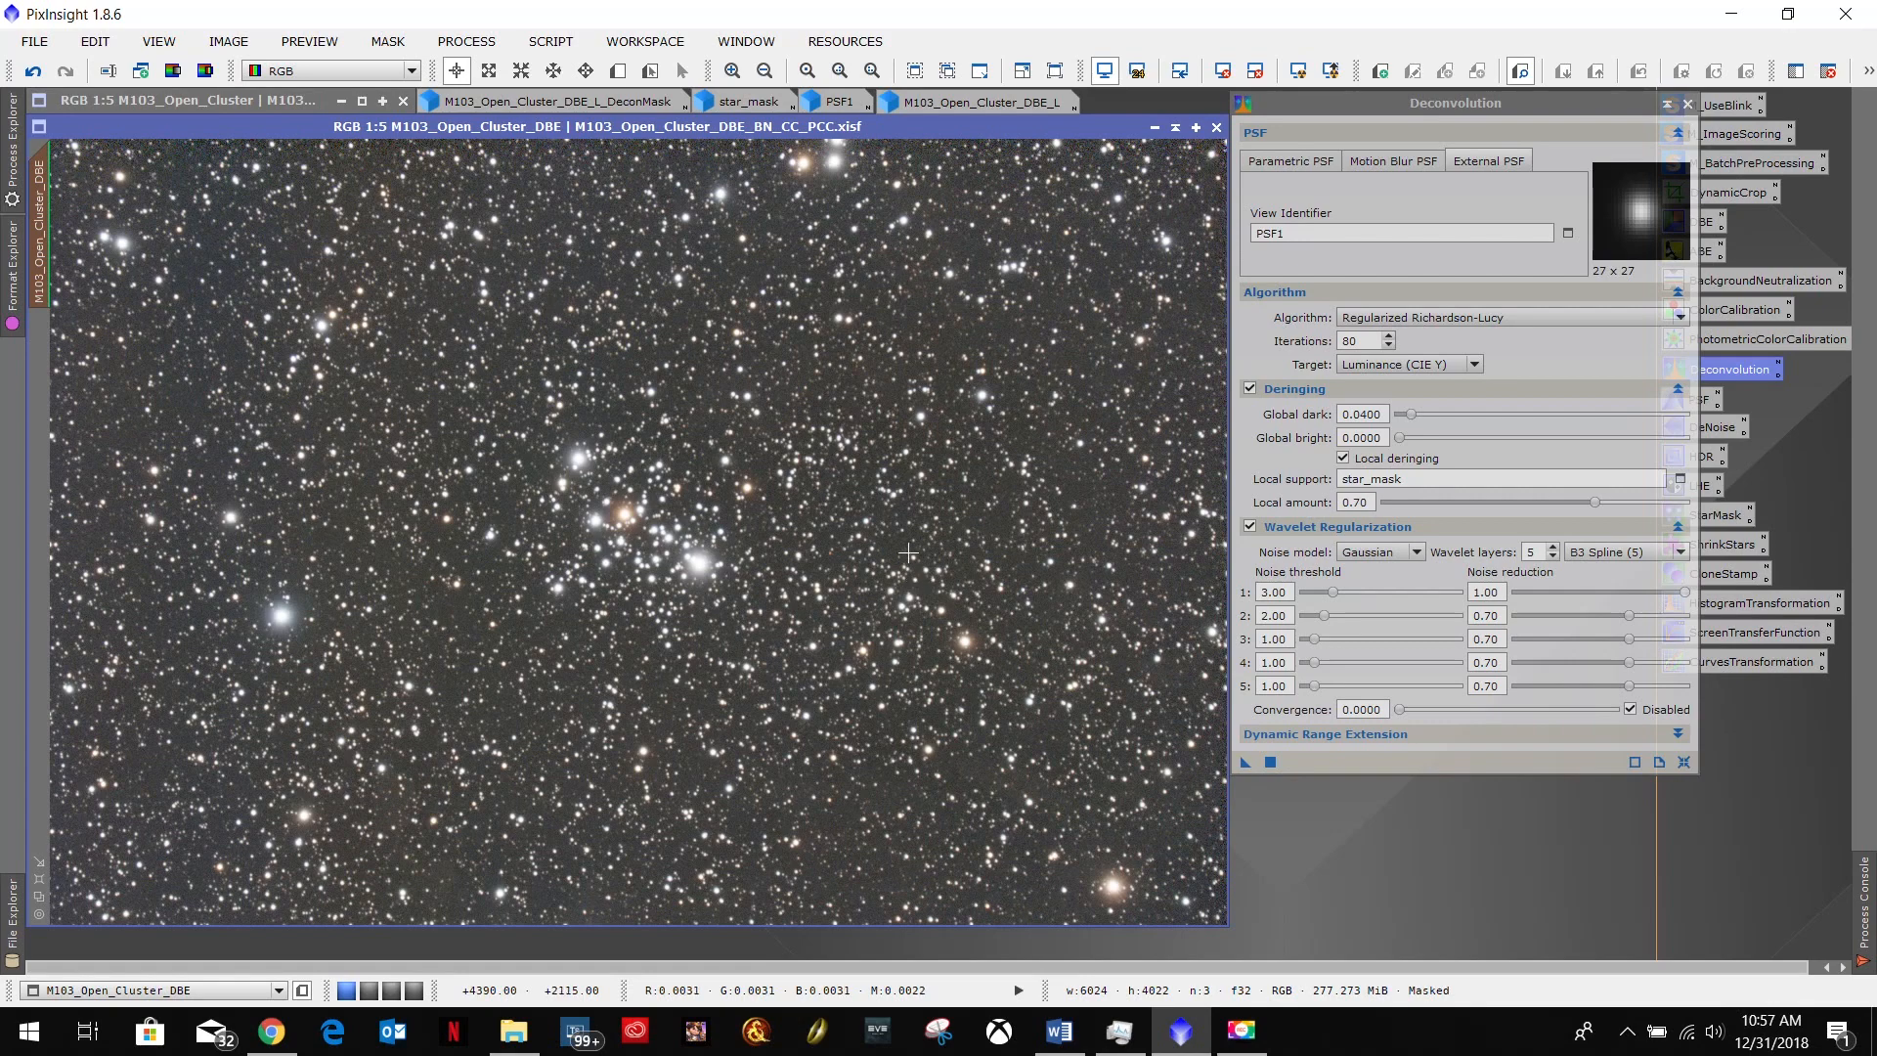
{"action": "left_click_drag", "start_coordinate": [979, 679], "coordinate": [987, 688]}
{"action": "left_click", "coordinate": [618, 71]}
{"action": "left_click_drag", "start_coordinate": [910, 577], "coordinate": [1015, 710]}
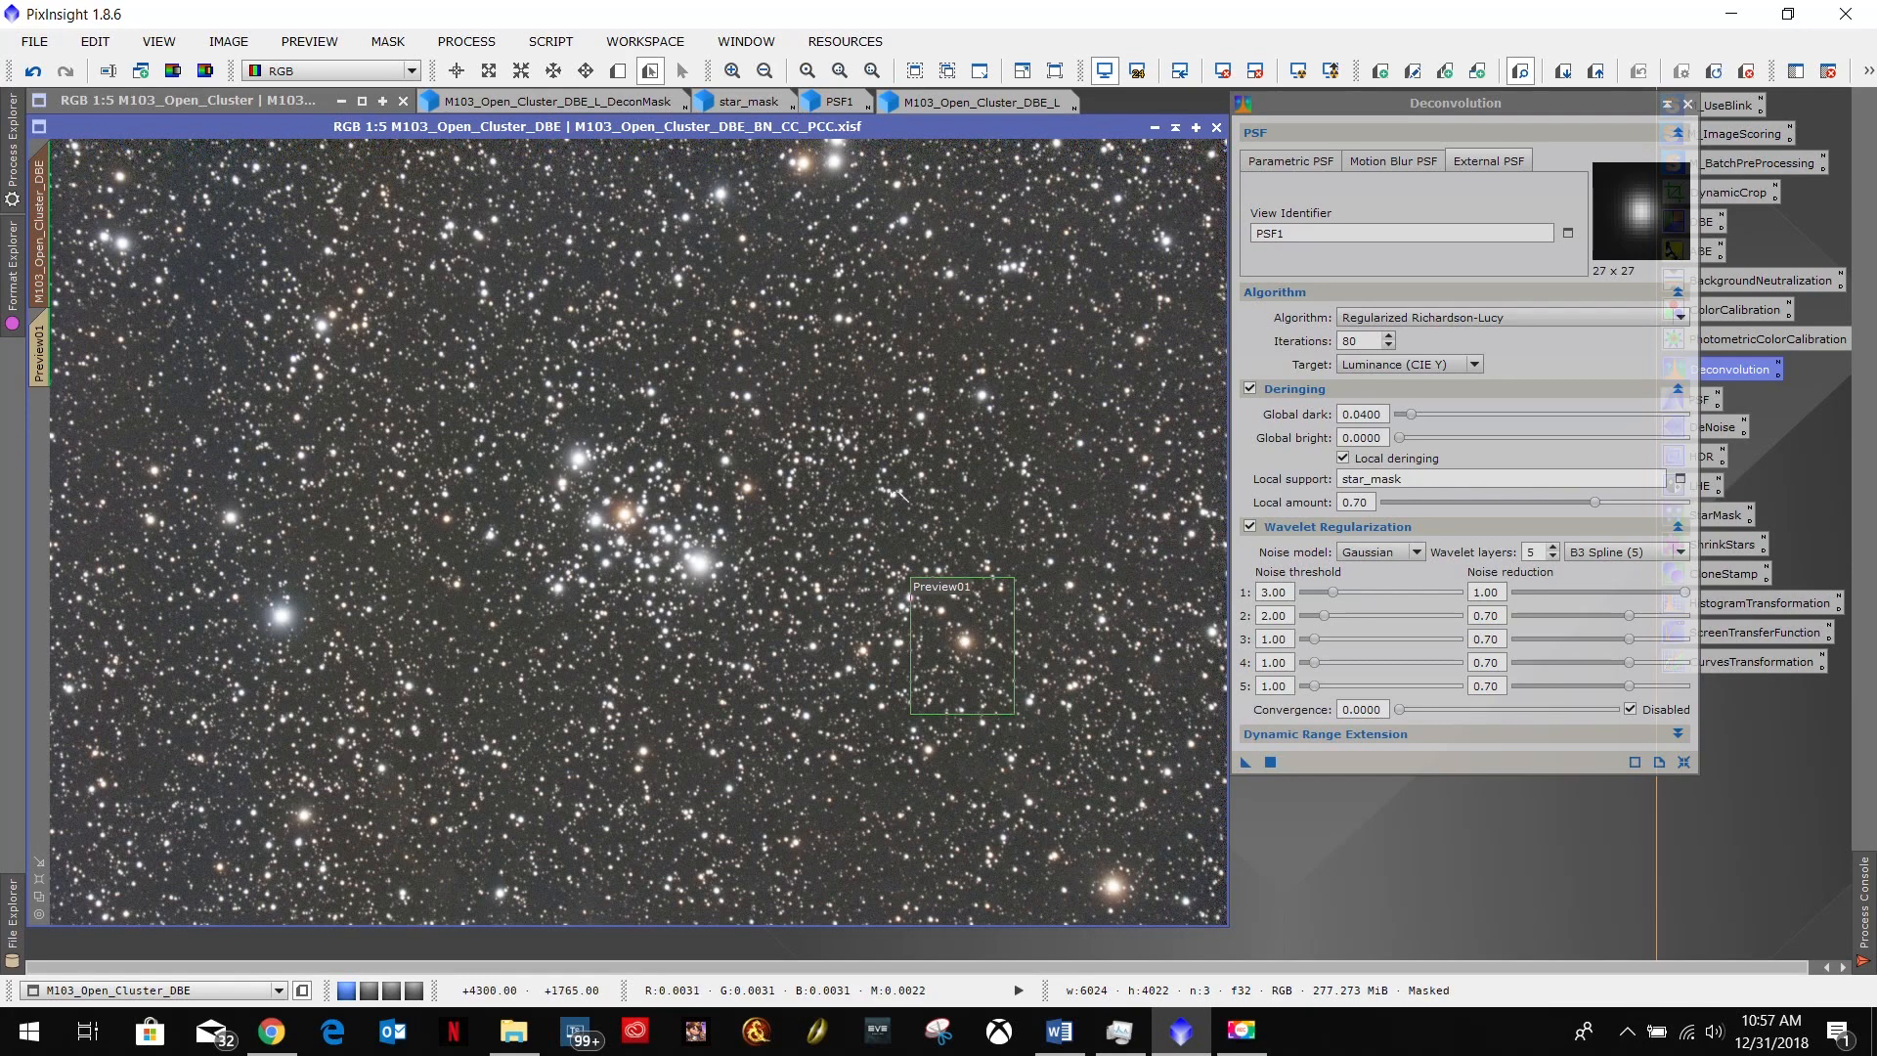
{"action": "left_click", "coordinate": [39, 352]}
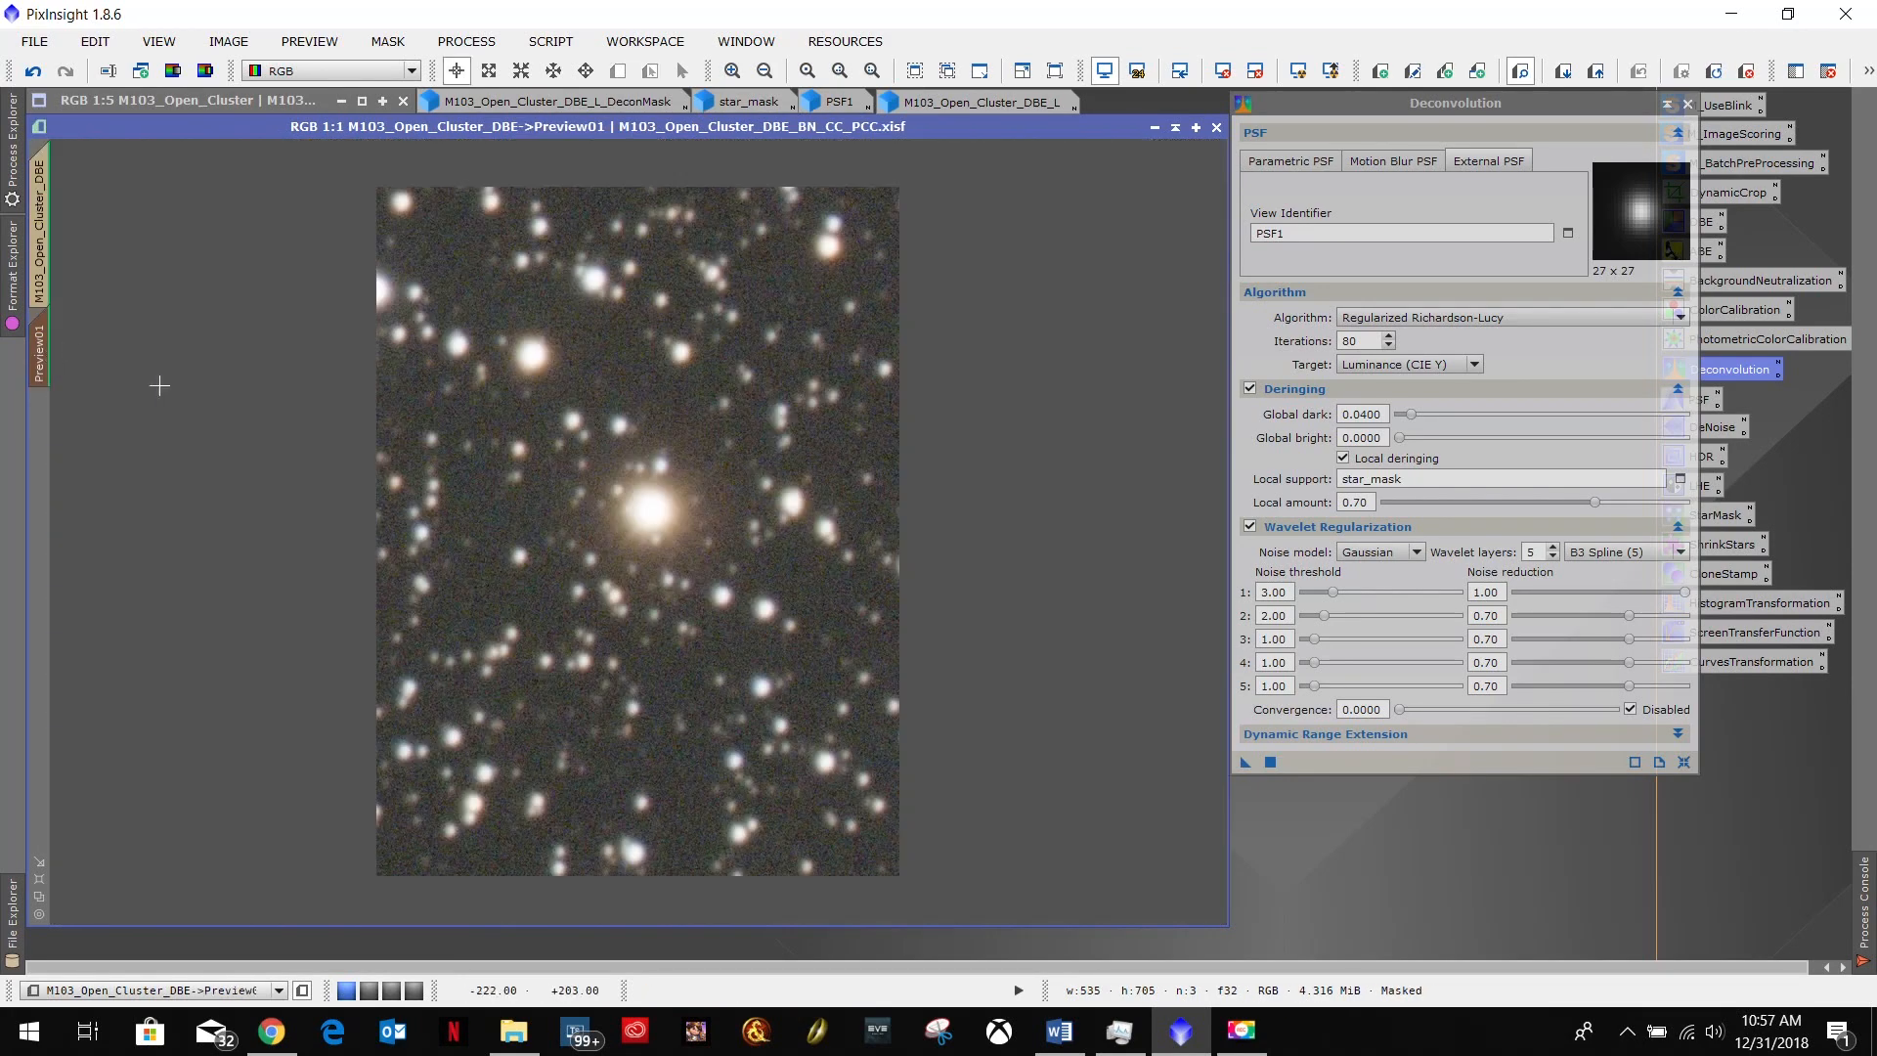
Apply Deconvolution to the new preview and inspect the orange star and its surroundings at several magnifications.
{"action": "left_click", "coordinate": [1247, 763]}
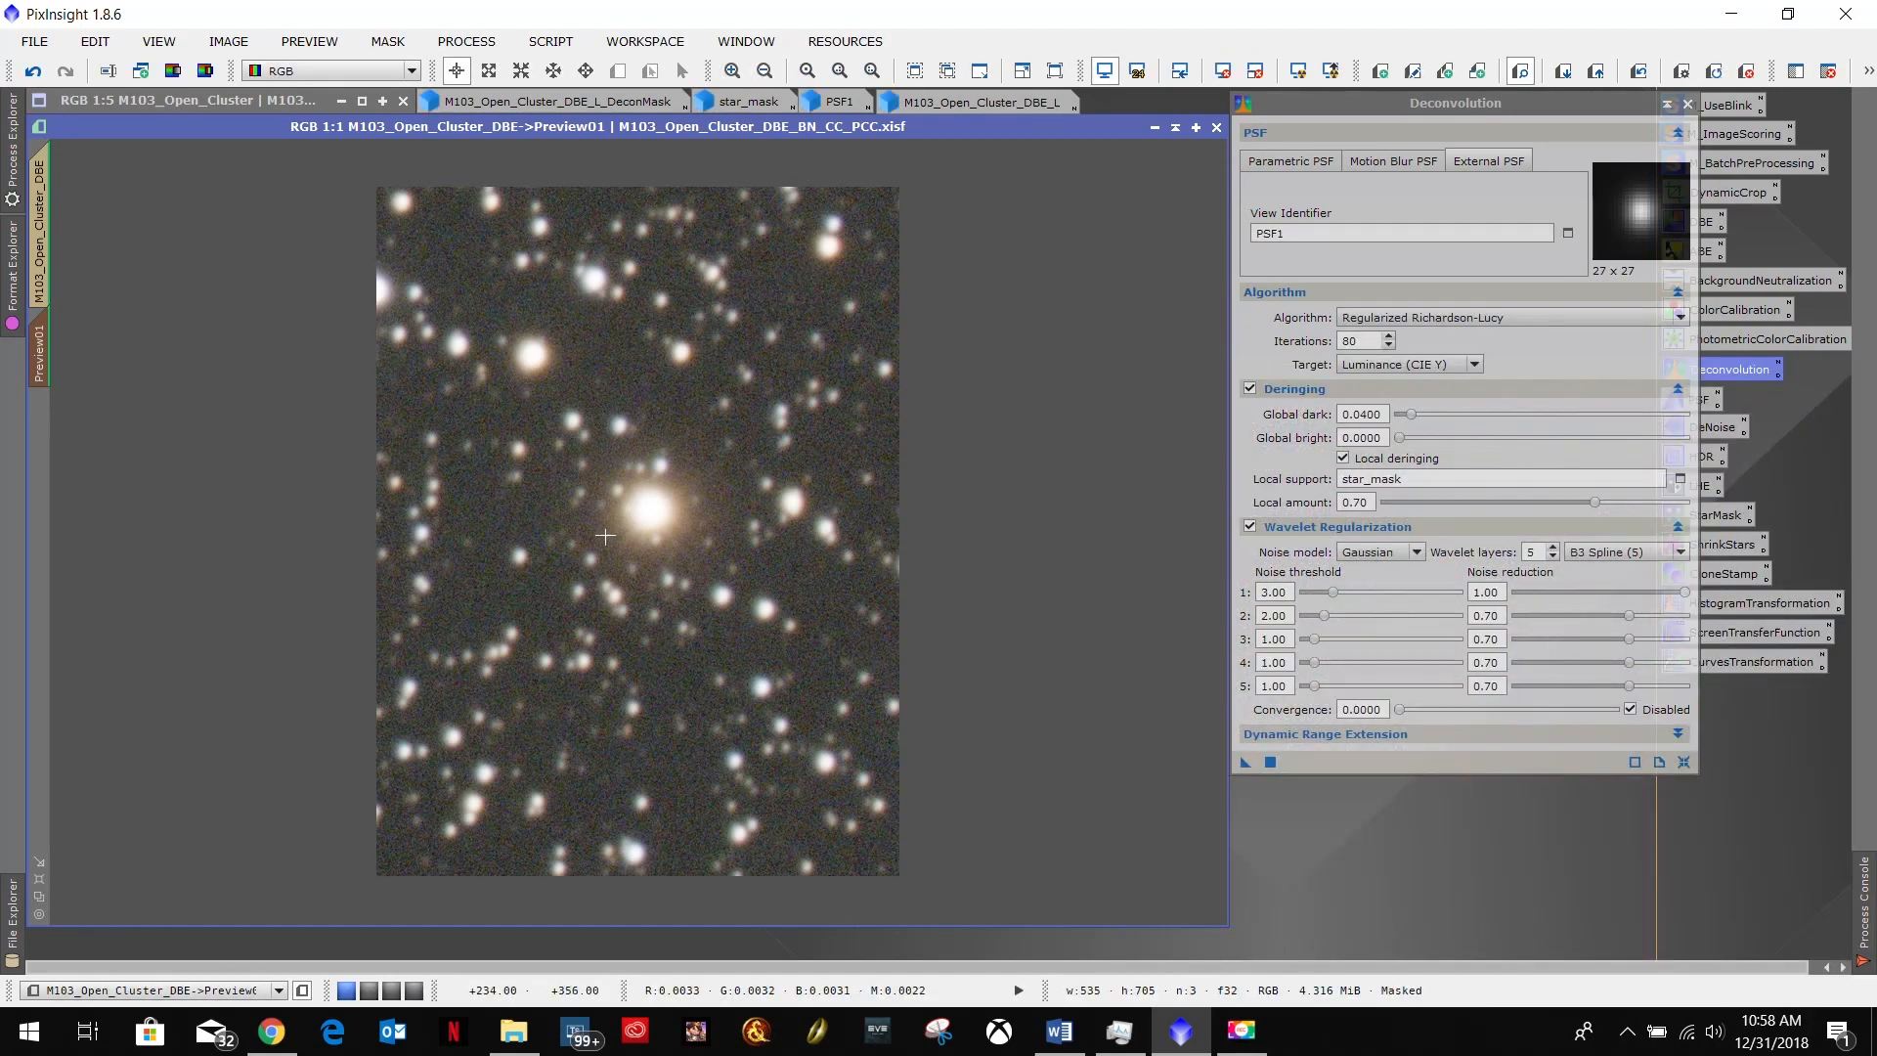
{"action": "scroll", "coordinate": [603, 532], "scroll_direction": "up", "scroll_amount": 2}
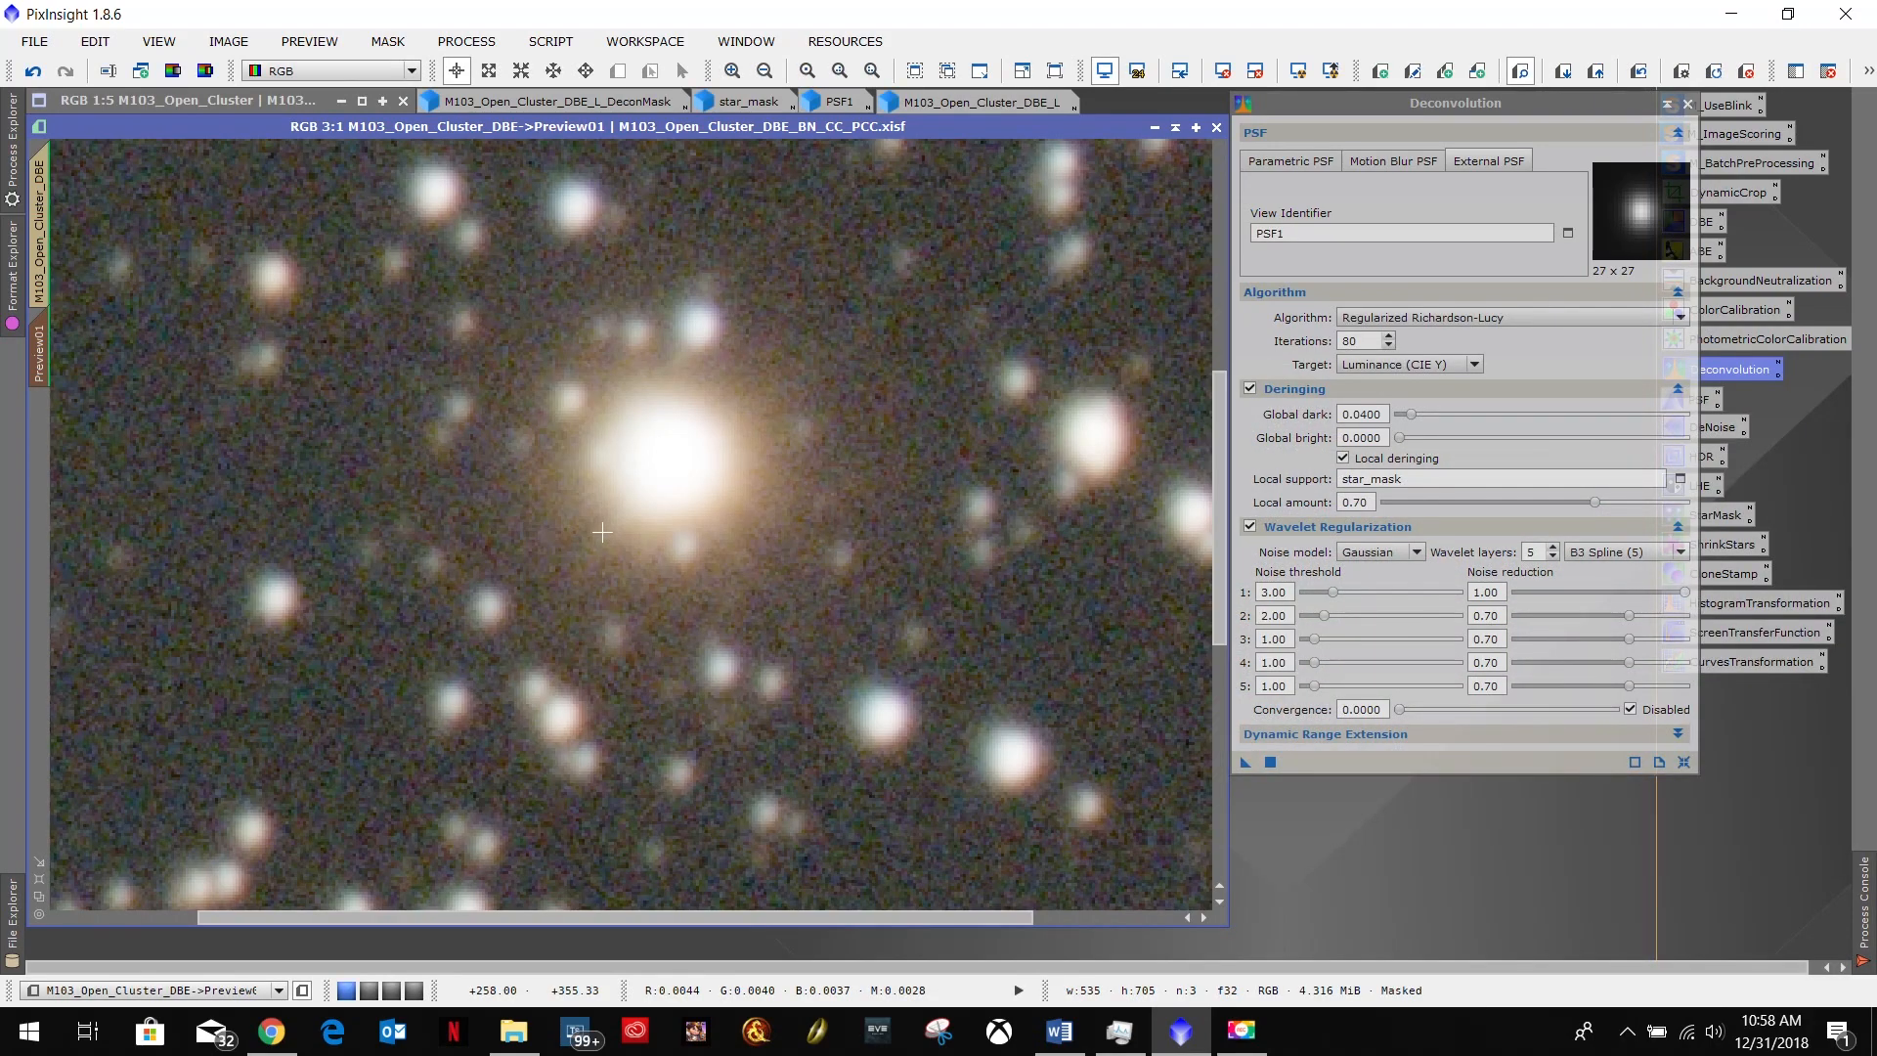
{"action": "scroll", "coordinate": [602, 532], "scroll_direction": "down", "scroll_amount": 2}
{"action": "scroll", "coordinate": [602, 532], "scroll_direction": "down", "scroll_amount": 1}
{"action": "scroll", "coordinate": [602, 532], "scroll_direction": "up", "scroll_amount": 1}
{"action": "scroll", "coordinate": [602, 532], "scroll_direction": "up", "scroll_amount": 1}
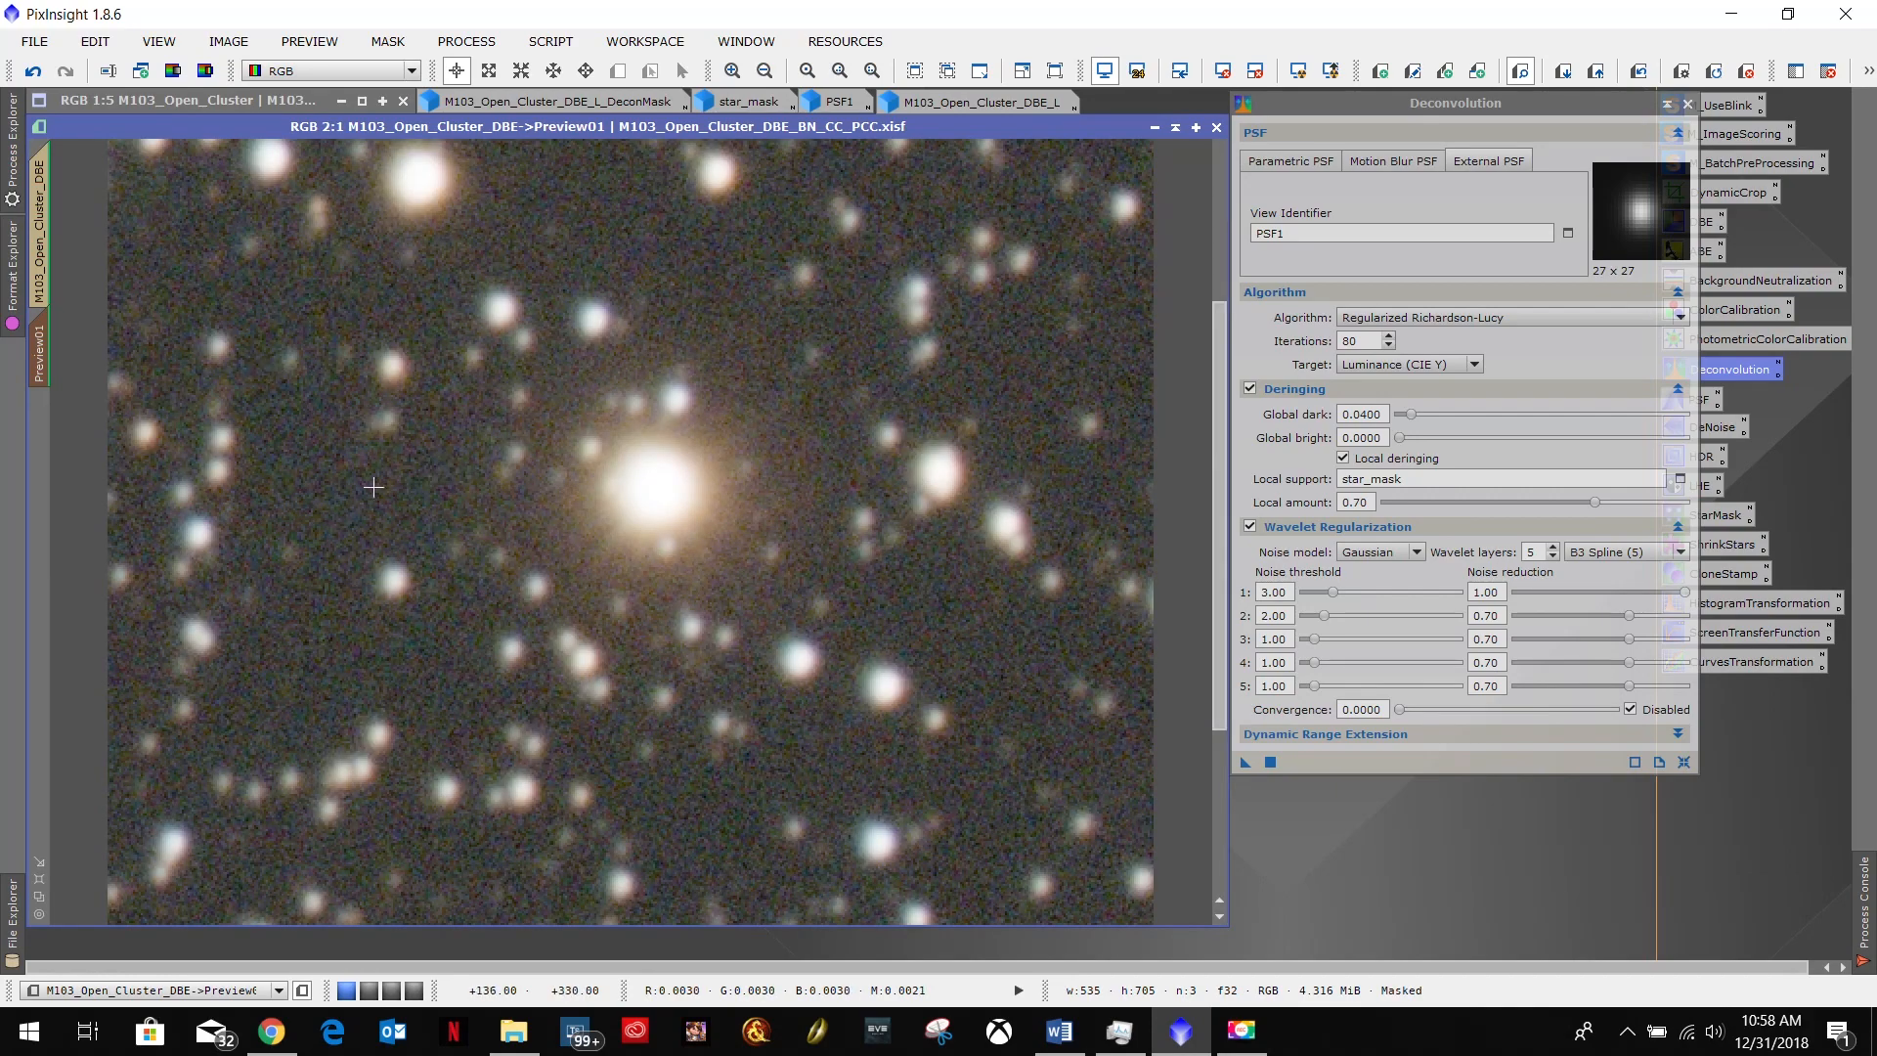
Delete the preview, apply Deconvolution with 80 iterations to the full M103 image and inspect the cluster stars.
{"action": "right_click", "coordinate": [39, 365]}
{"action": "left_click", "coordinate": [114, 536]}
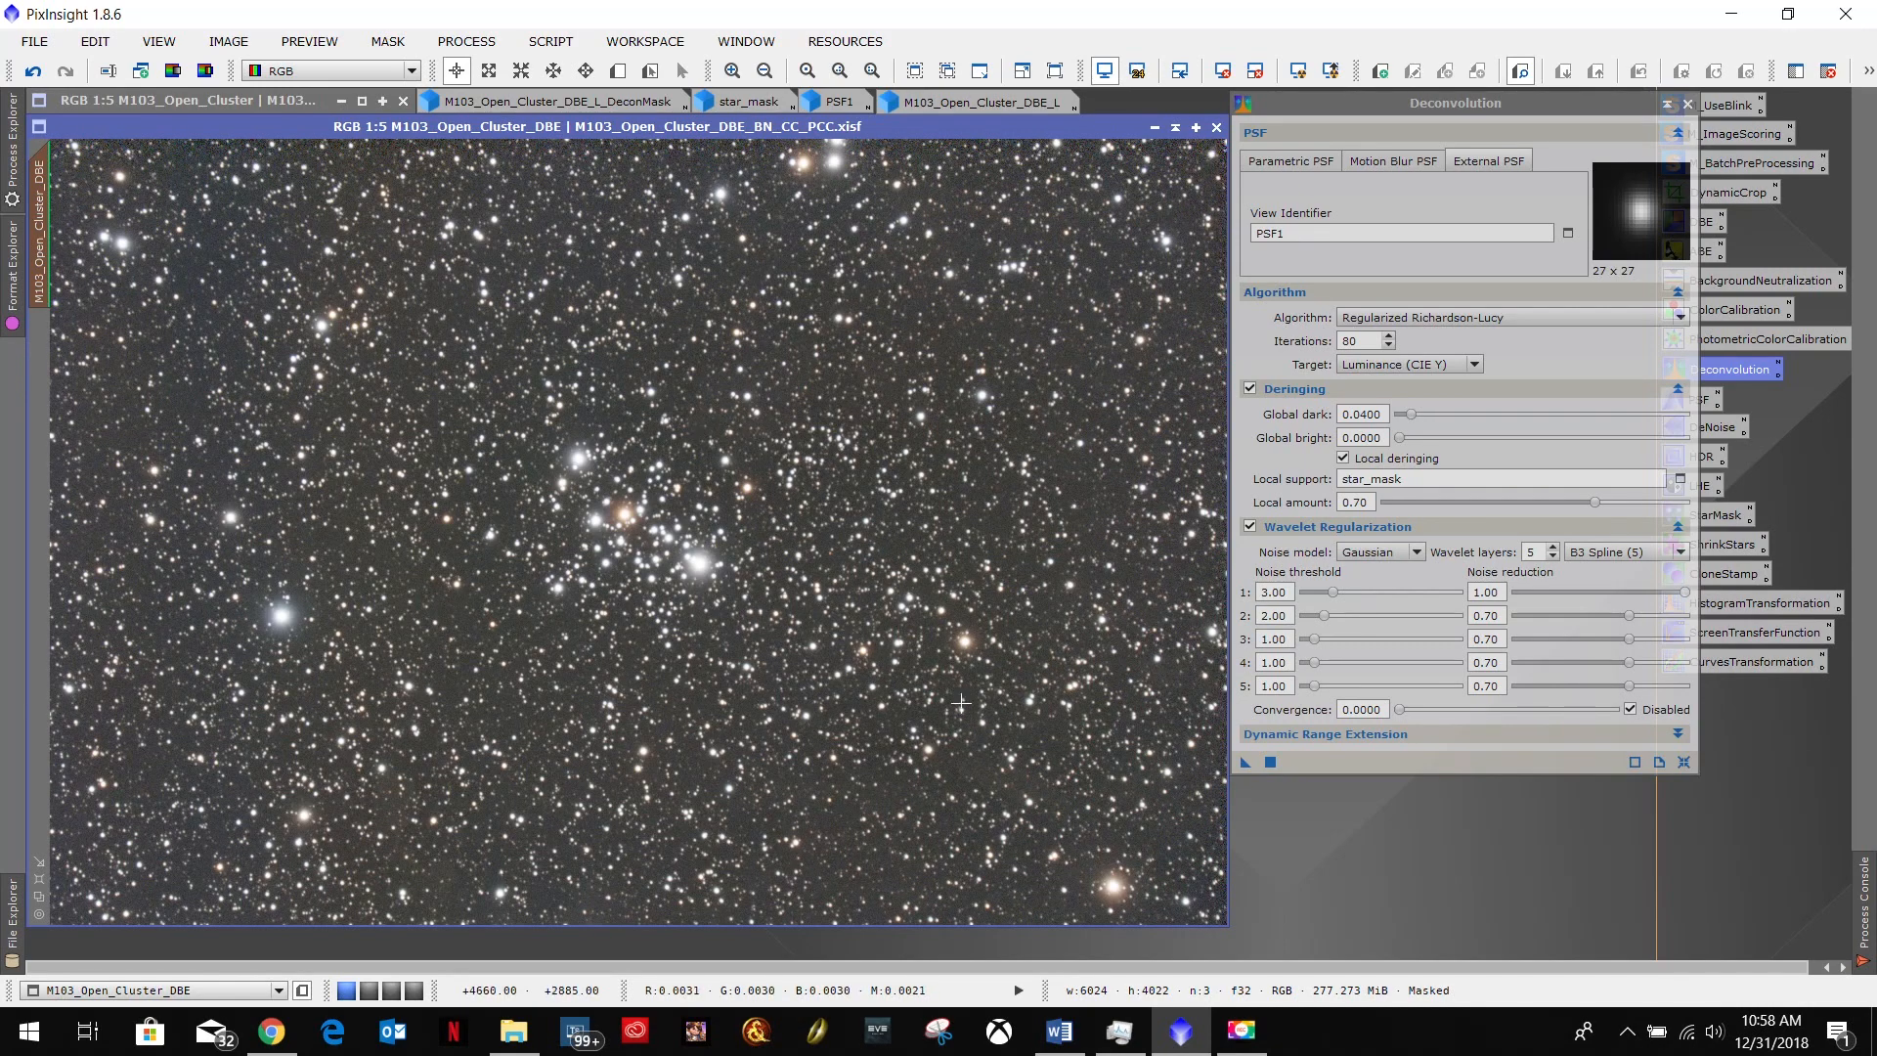
{"action": "left_click", "coordinate": [1059, 1031]}
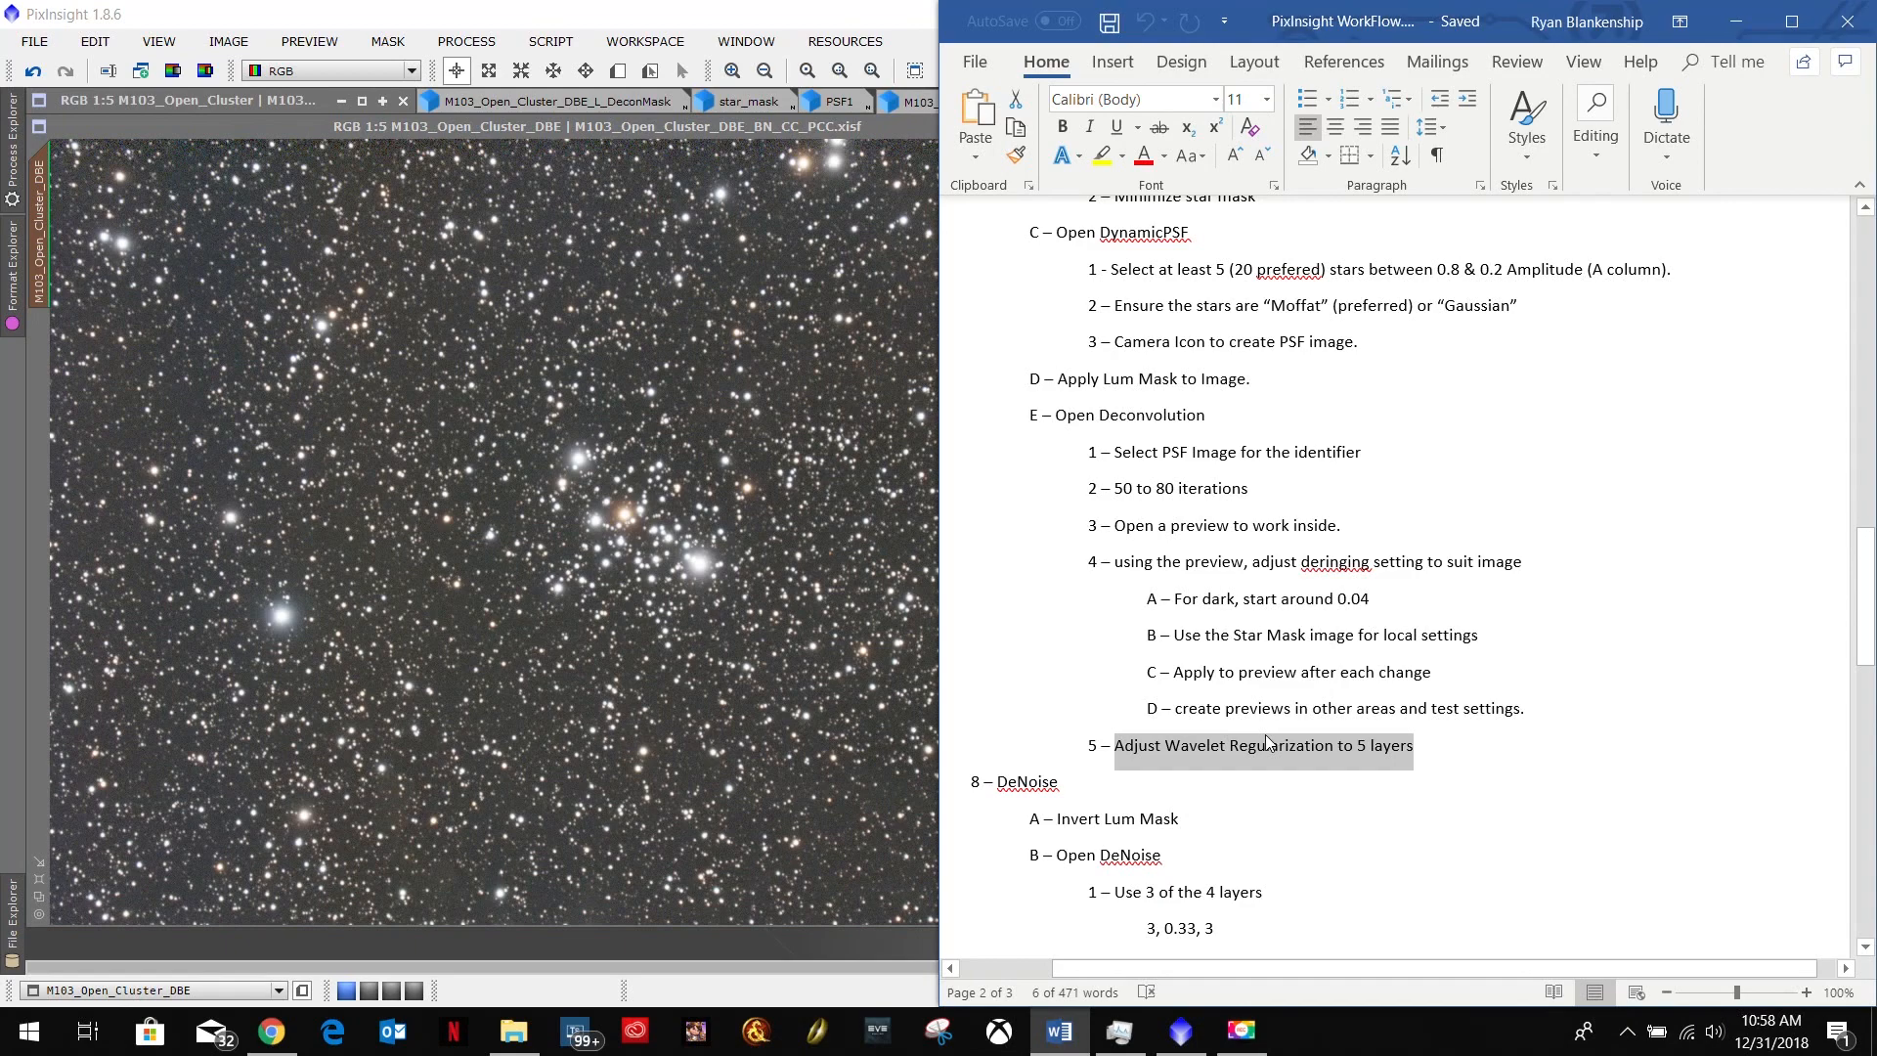
{"action": "left_click", "coordinate": [1737, 21]}
{"action": "left_click_drag", "start_coordinate": [1244, 763], "coordinate": [766, 520]}
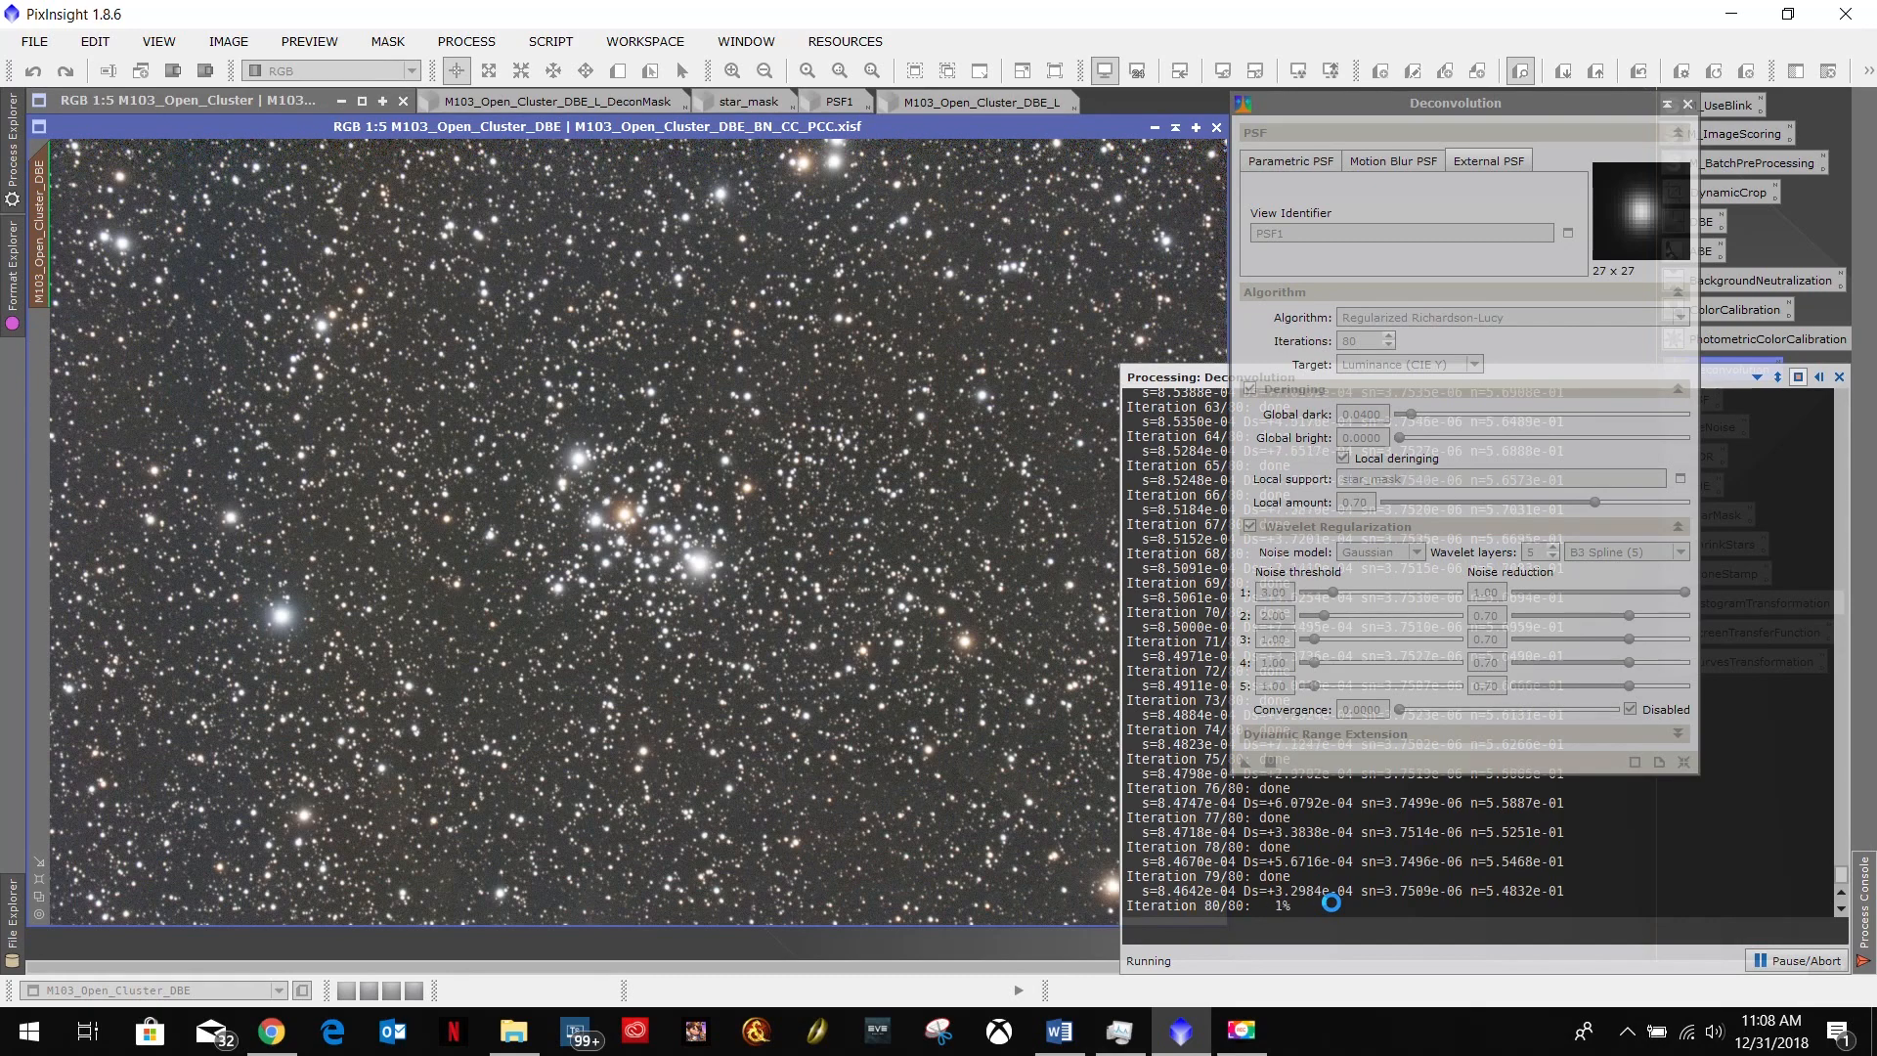
{"action": "scroll", "coordinate": [655, 546], "scroll_direction": "up", "scroll_amount": 4}
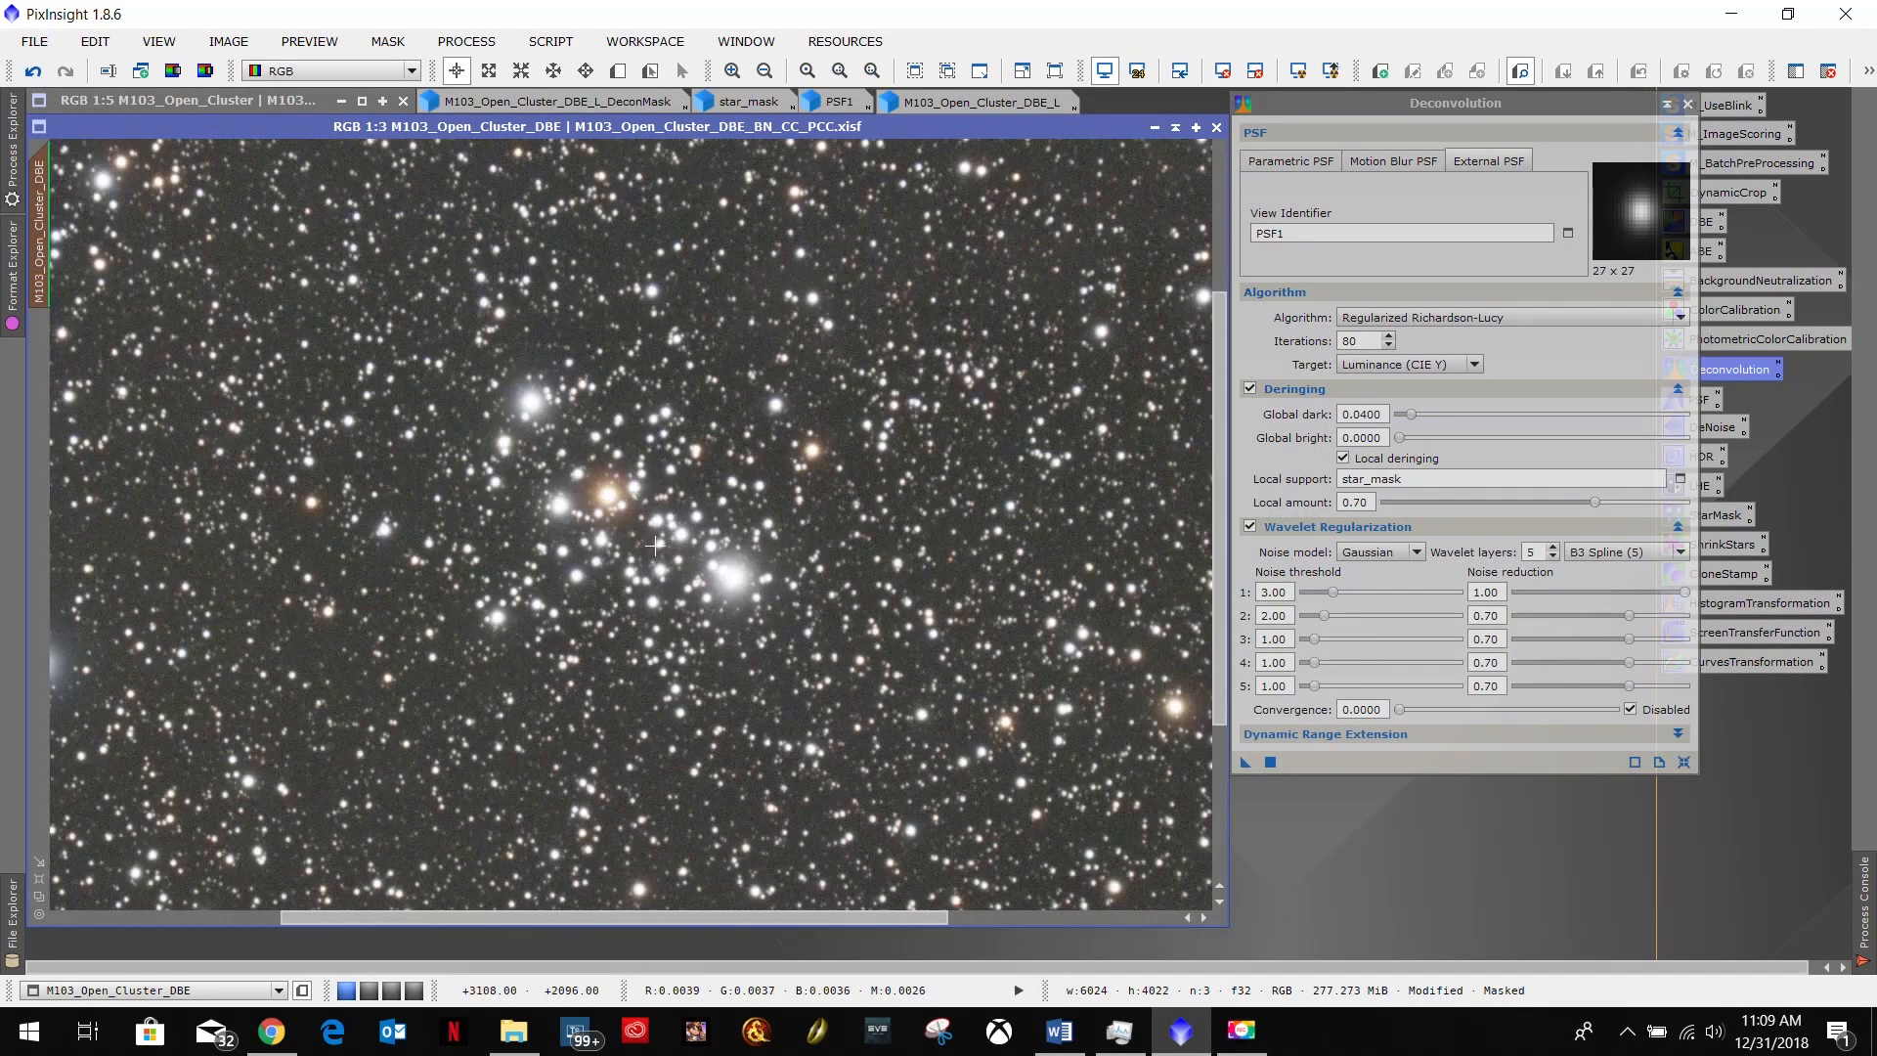
{"action": "scroll", "coordinate": [655, 545], "scroll_direction": "up", "scroll_amount": 2}
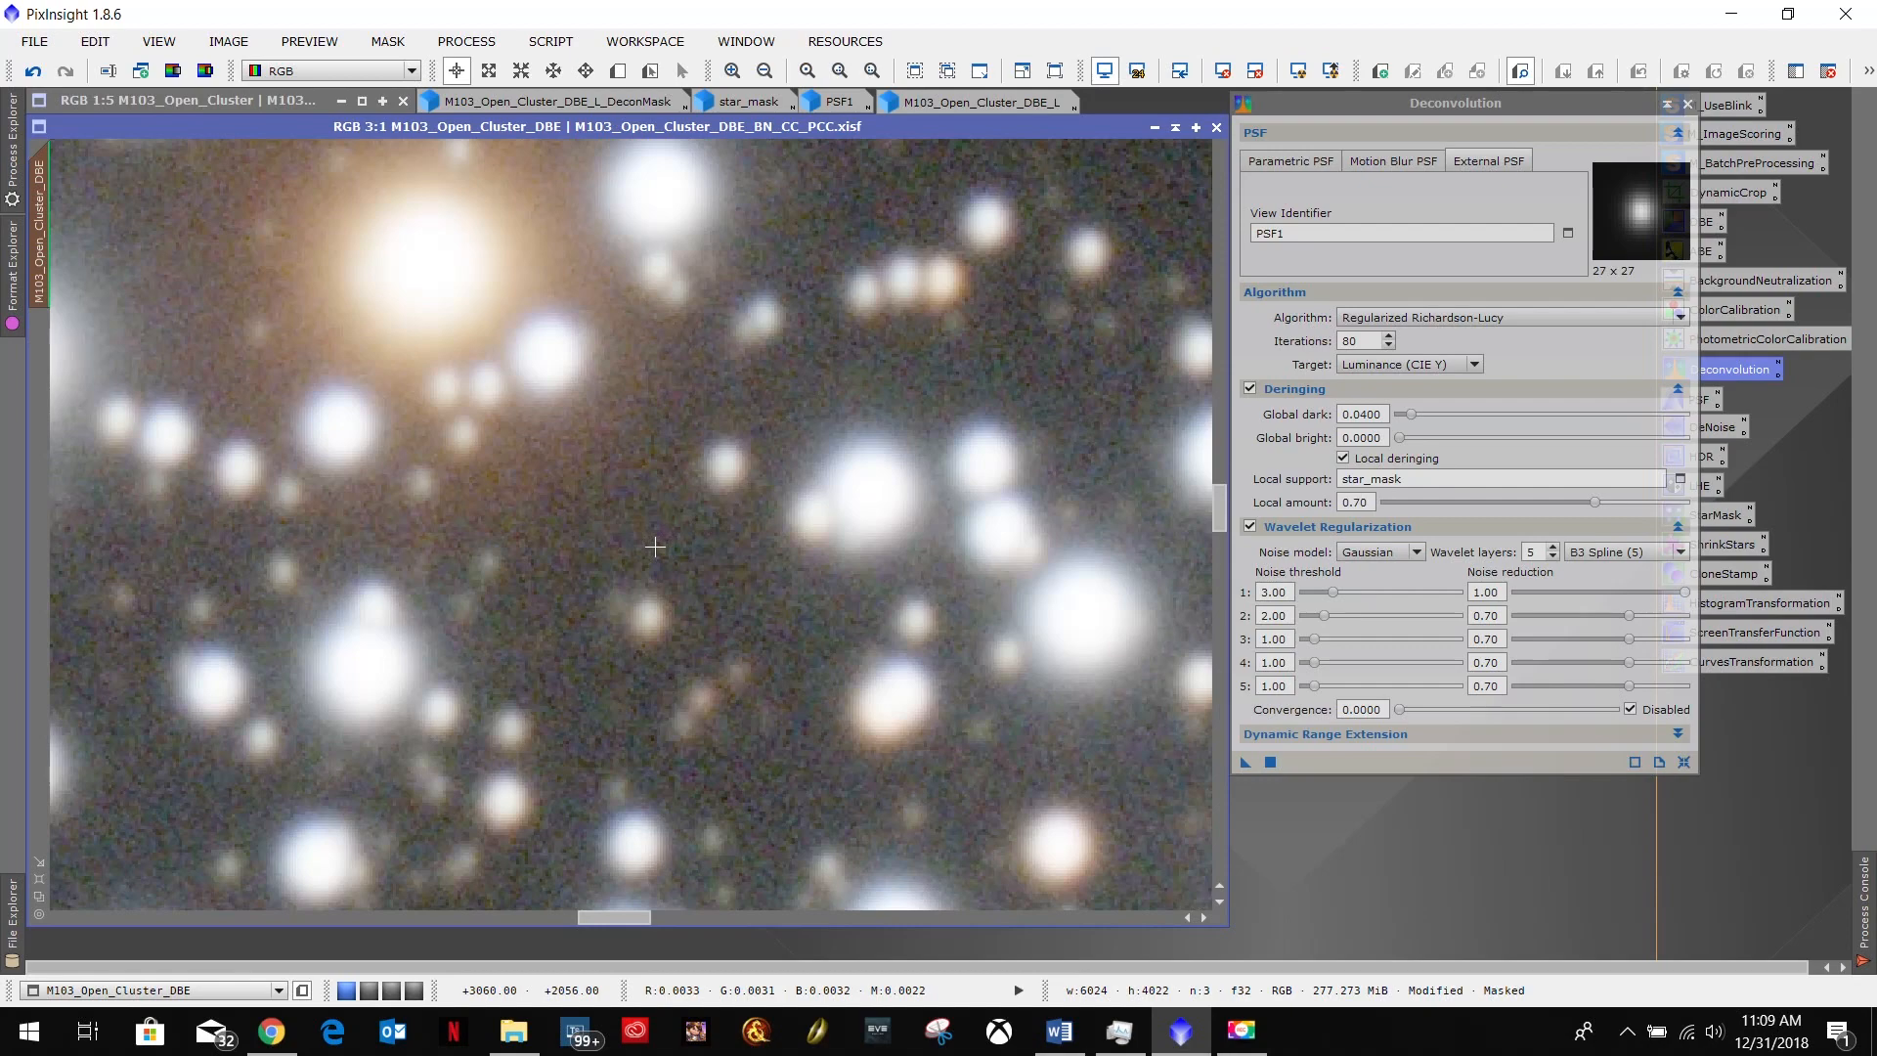
{"action": "scroll", "coordinate": [655, 546], "scroll_direction": "down", "scroll_amount": 6}
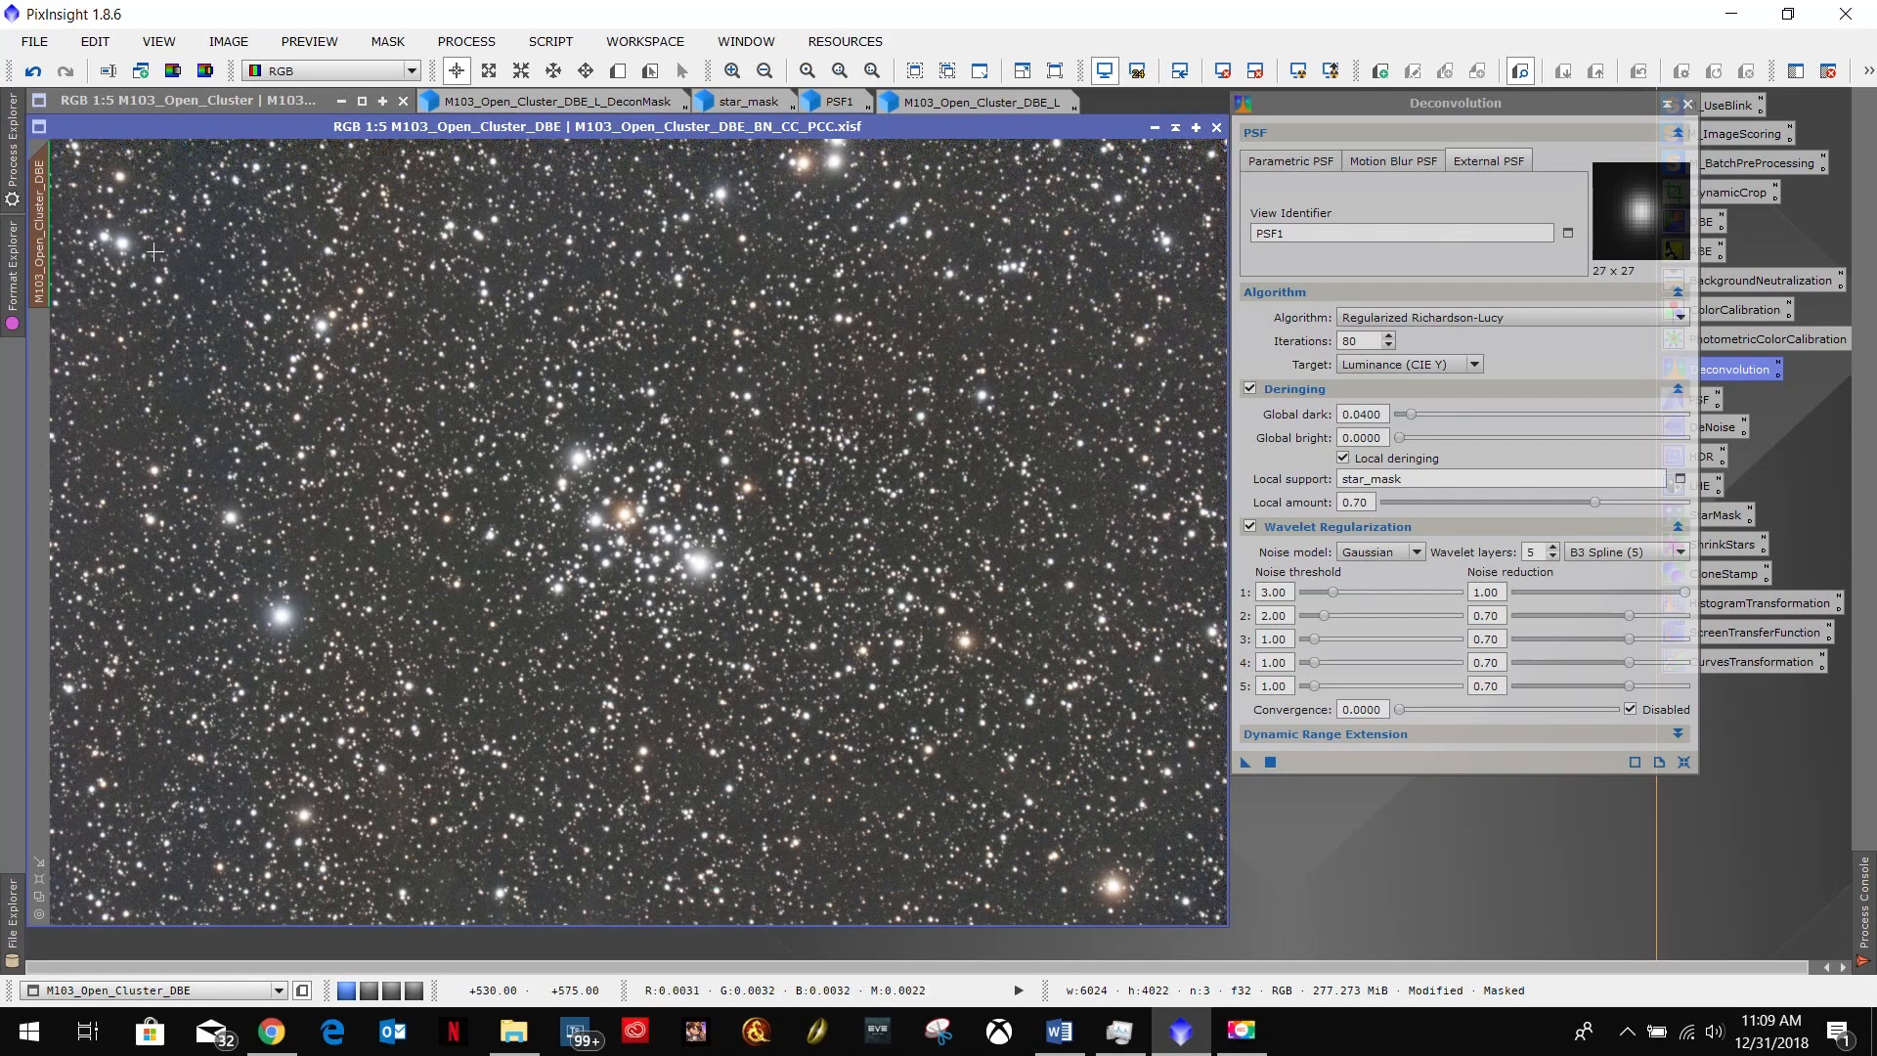
Compare the cluster stars before and after deconvolution by undoing and redoing it at closer magnification, ending with the deconvolution applied.
{"action": "left_click", "coordinate": [35, 74]}
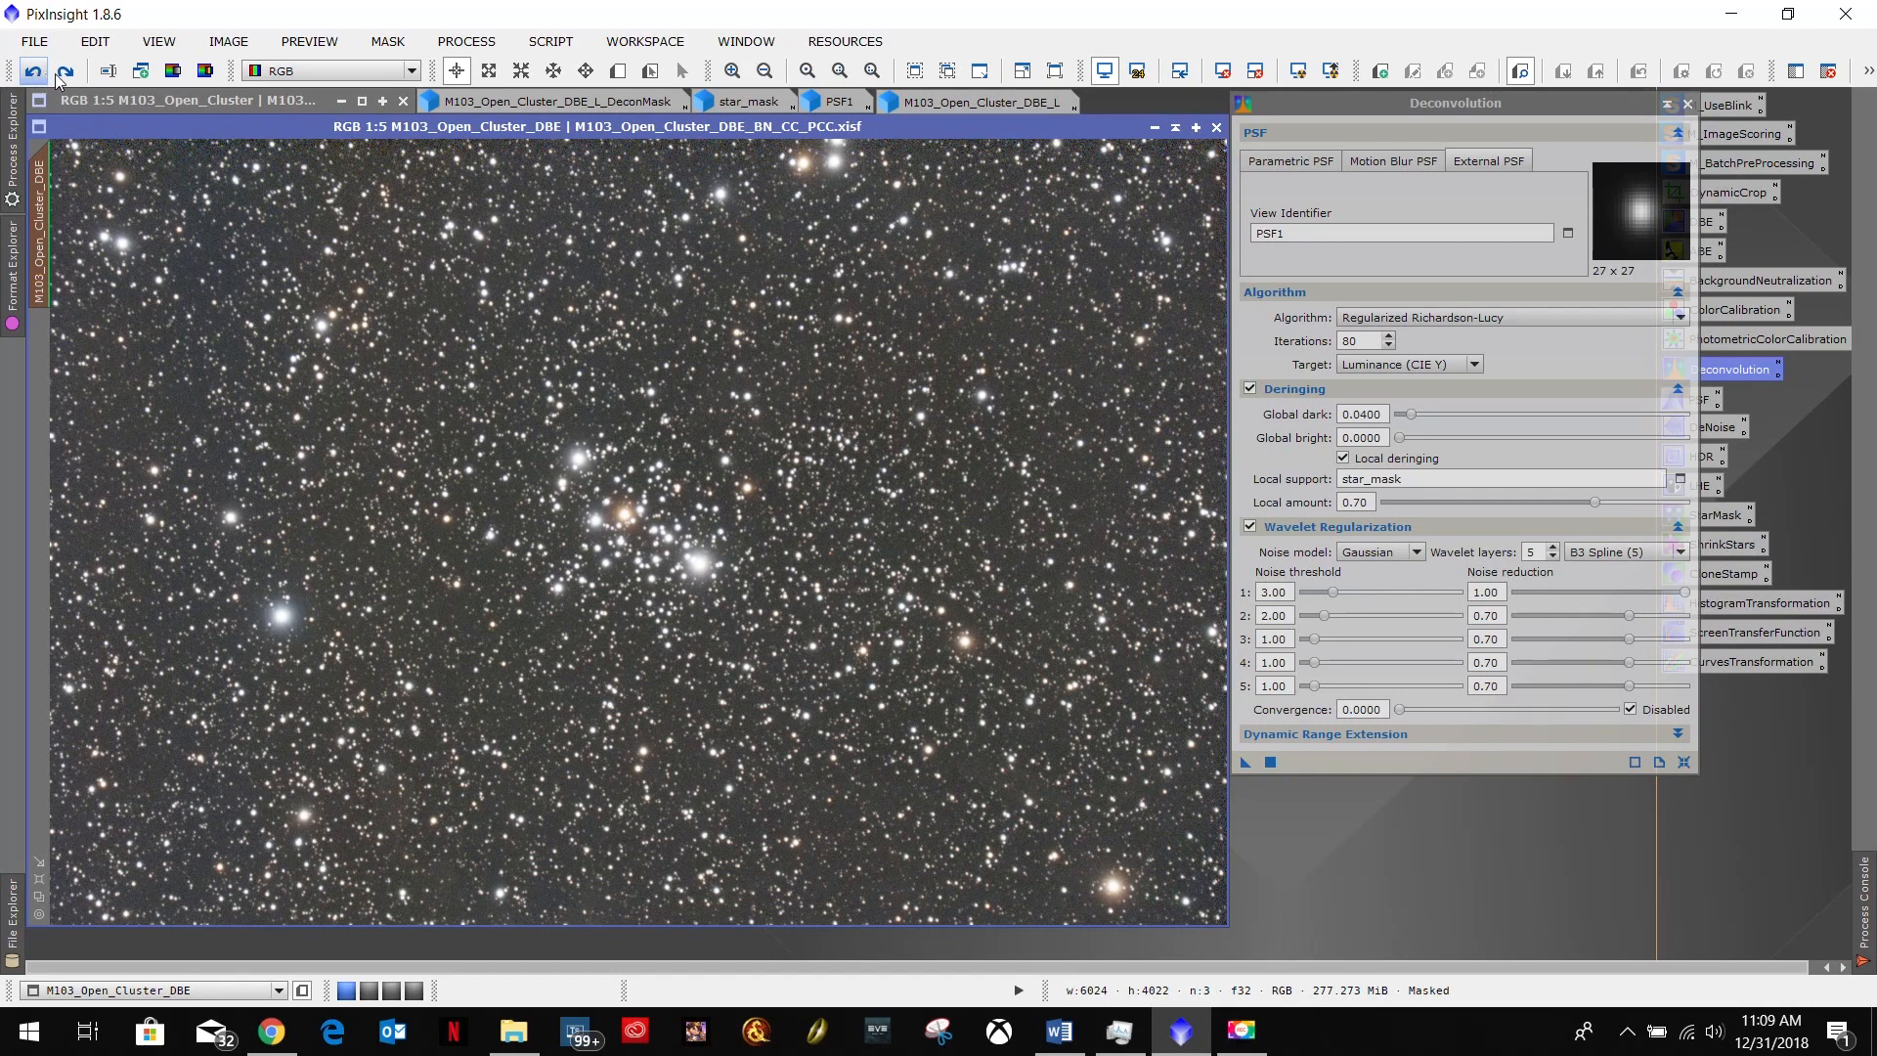
{"action": "scroll", "coordinate": [367, 409], "scroll_direction": "up", "scroll_amount": 3}
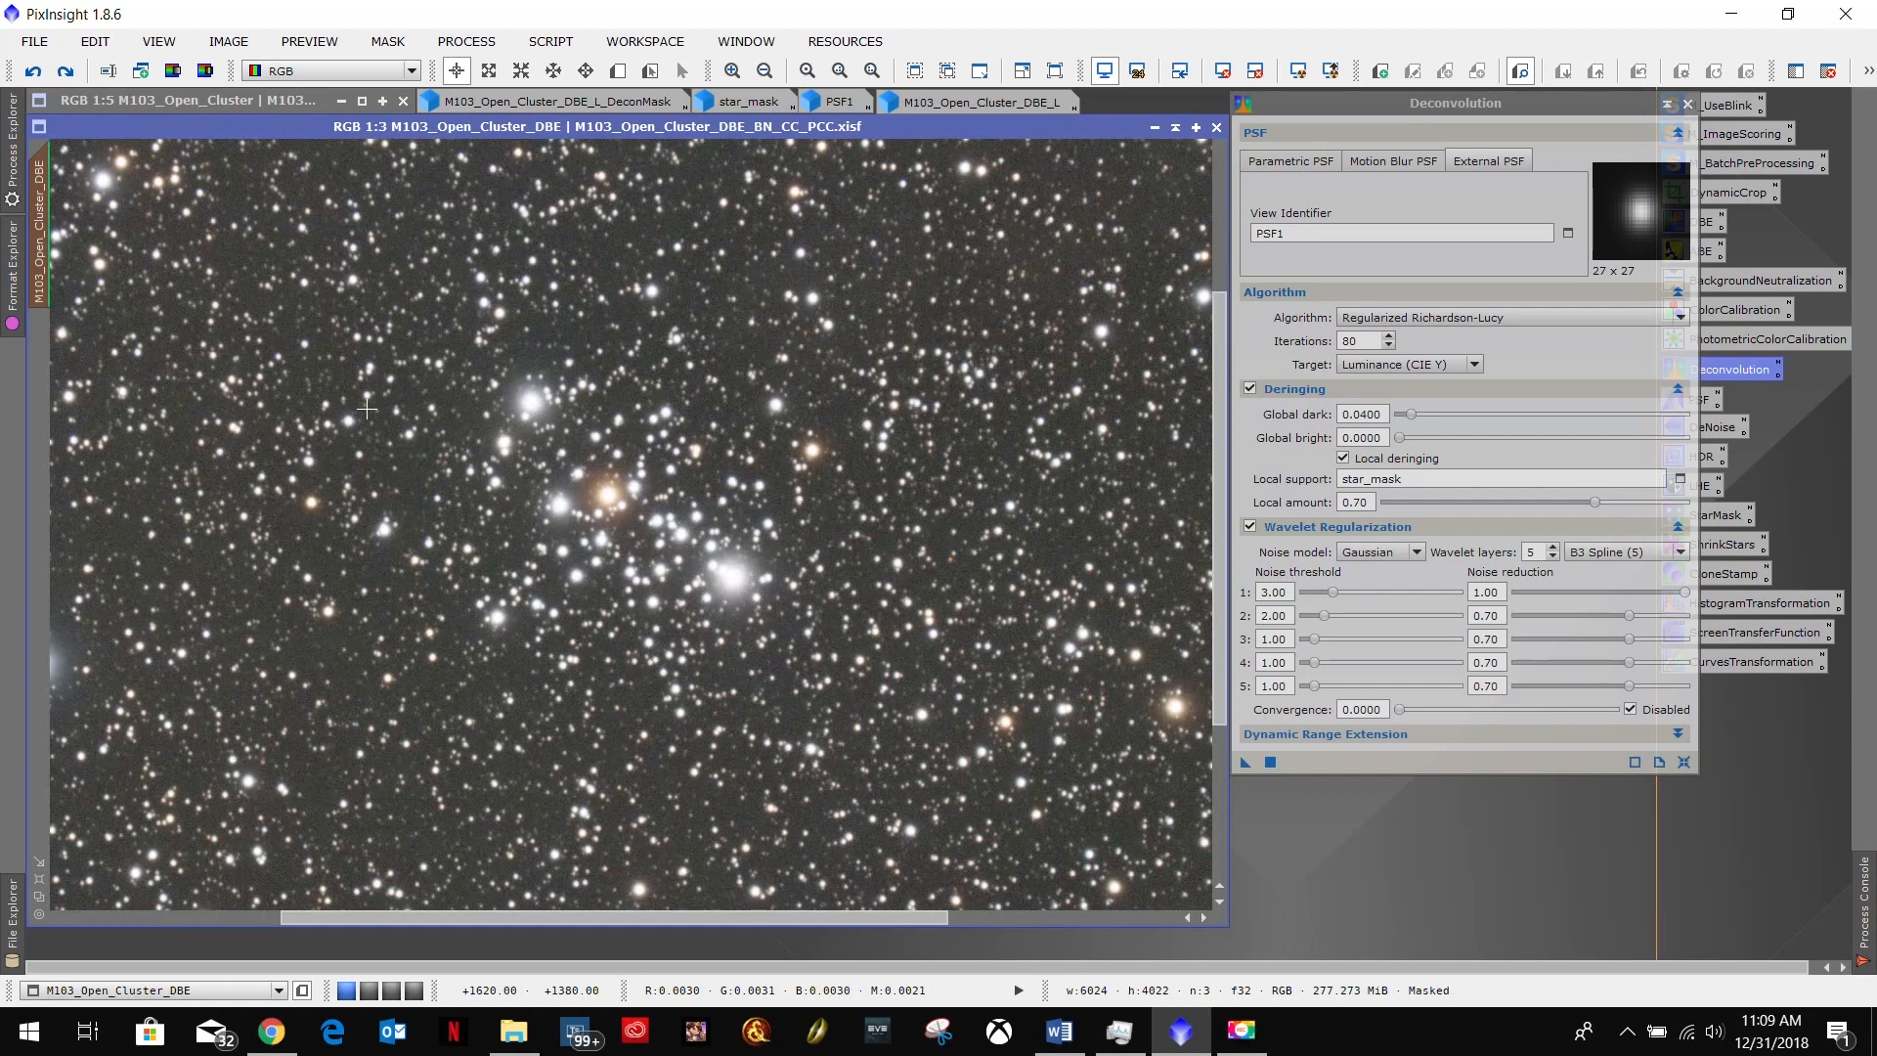
{"action": "left_click", "coordinate": [65, 69]}
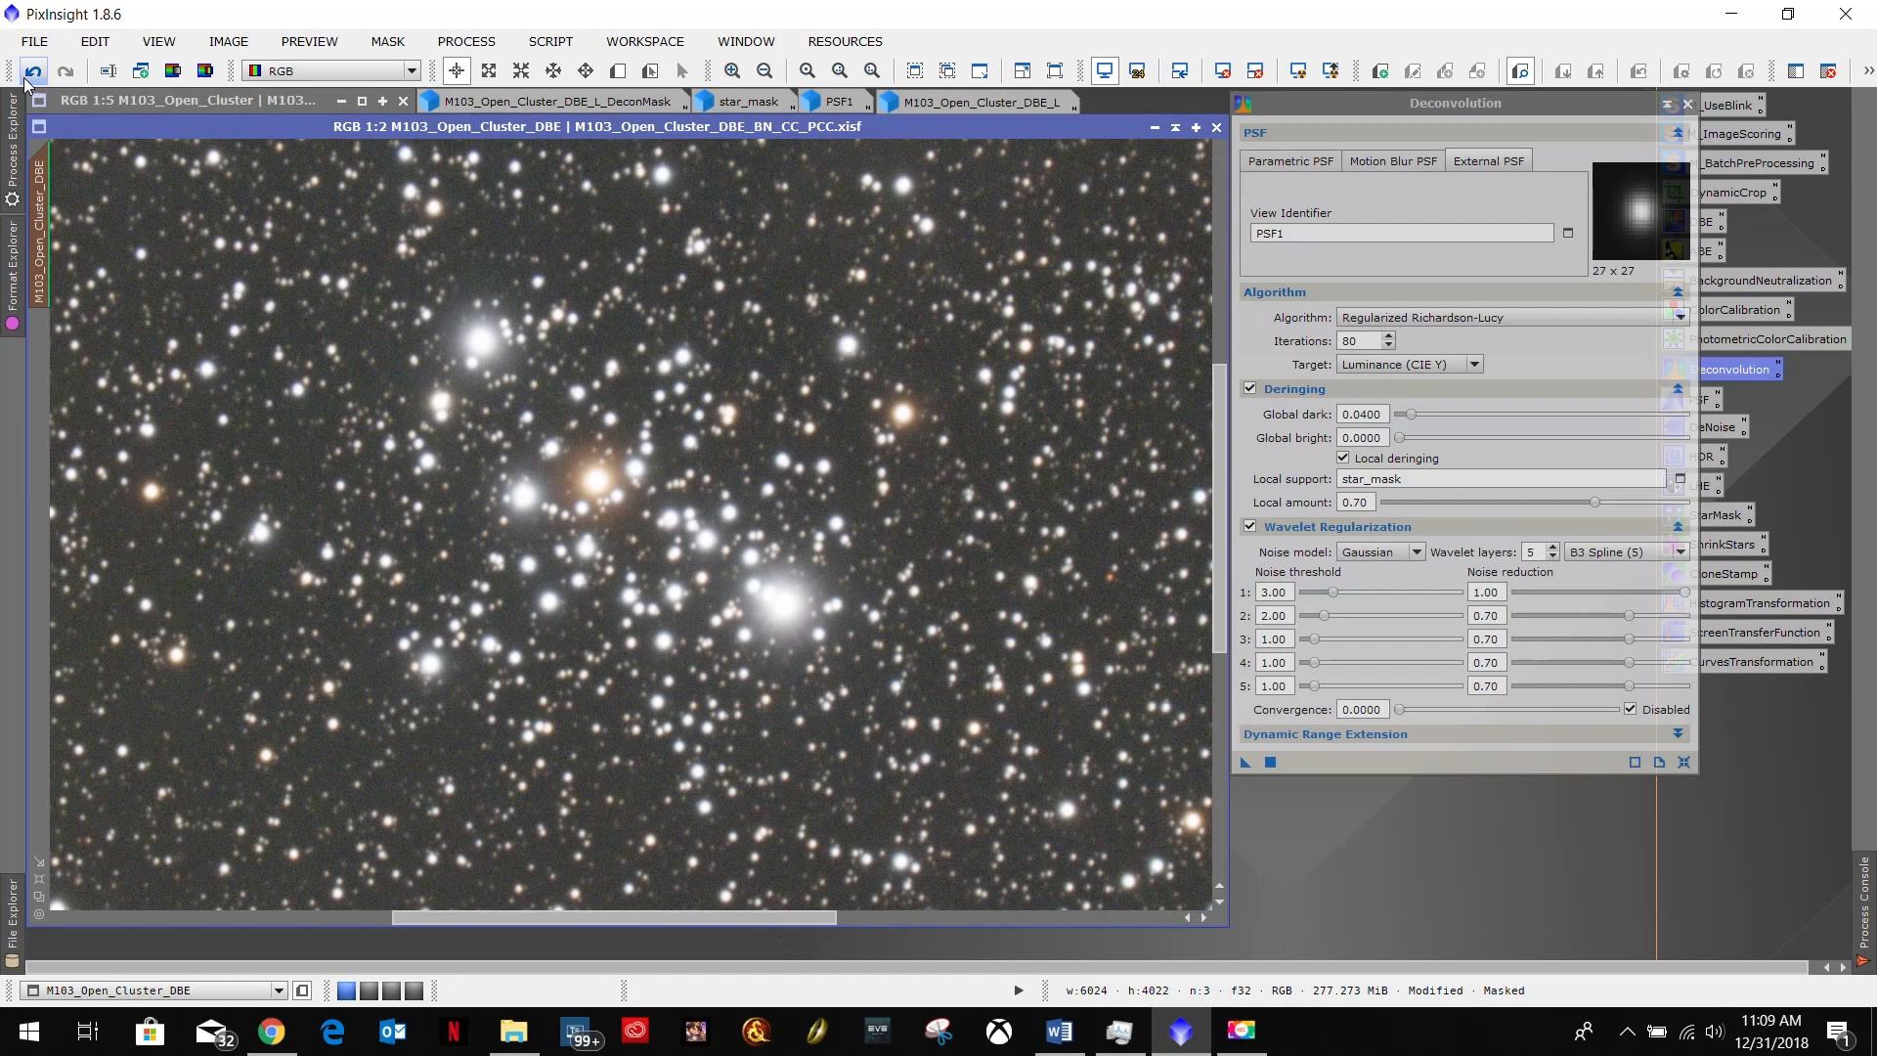
{"action": "left_click", "coordinate": [26, 78]}
{"action": "left_click", "coordinate": [61, 73]}
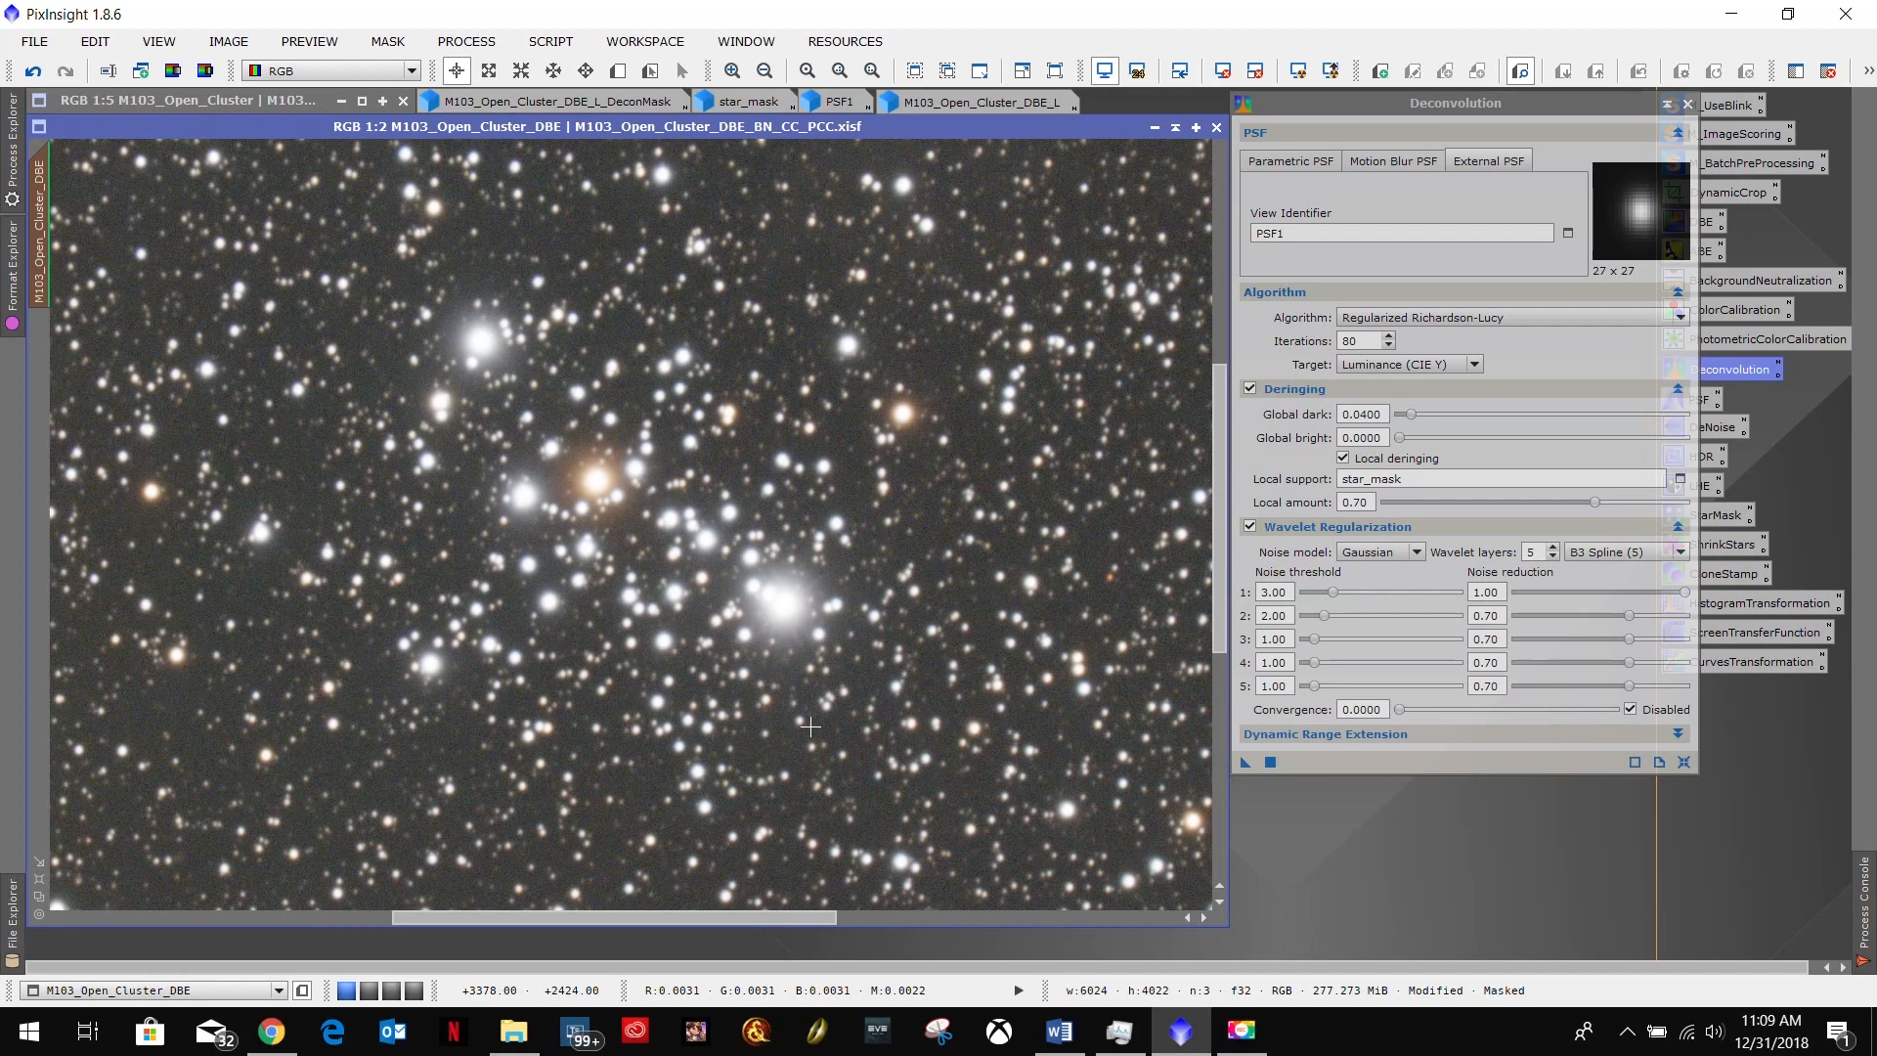
{"action": "scroll", "coordinate": [609, 549], "scroll_direction": "down", "scroll_amount": 4}
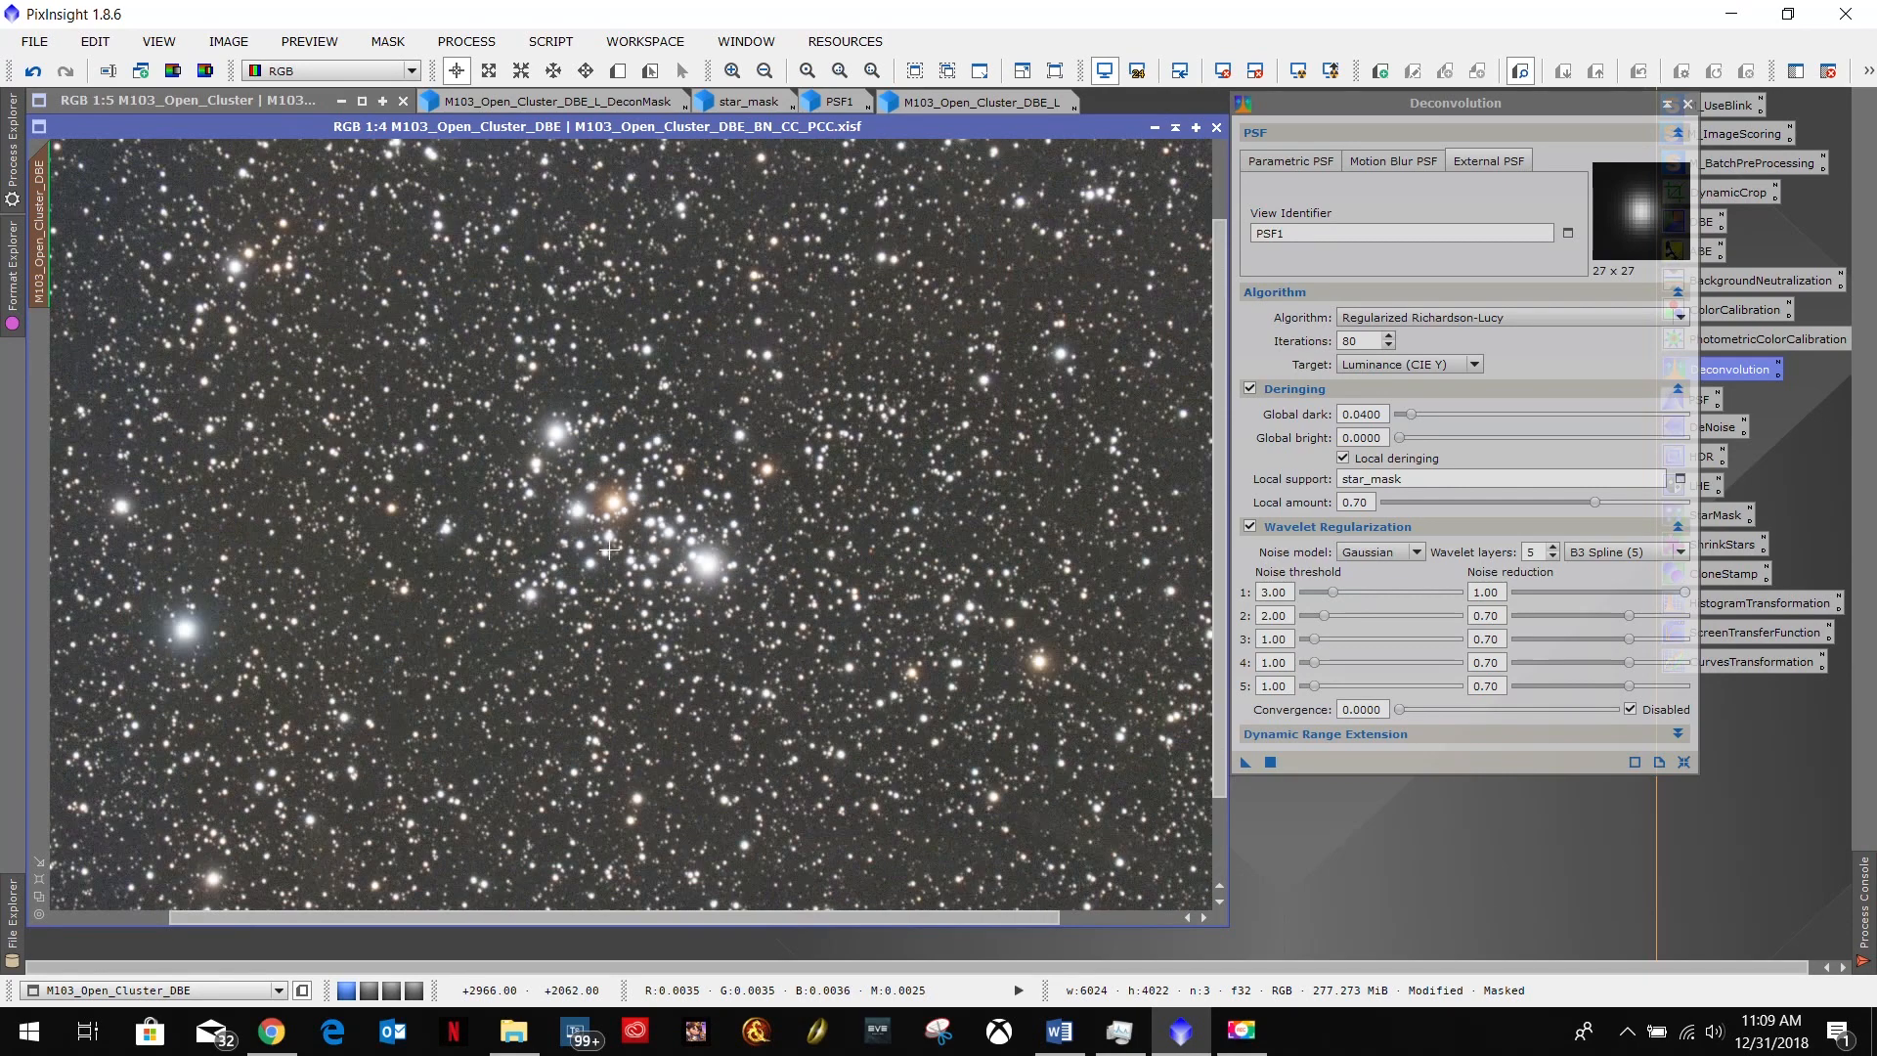
{"action": "scroll", "coordinate": [608, 549], "scroll_direction": "up", "scroll_amount": 1}
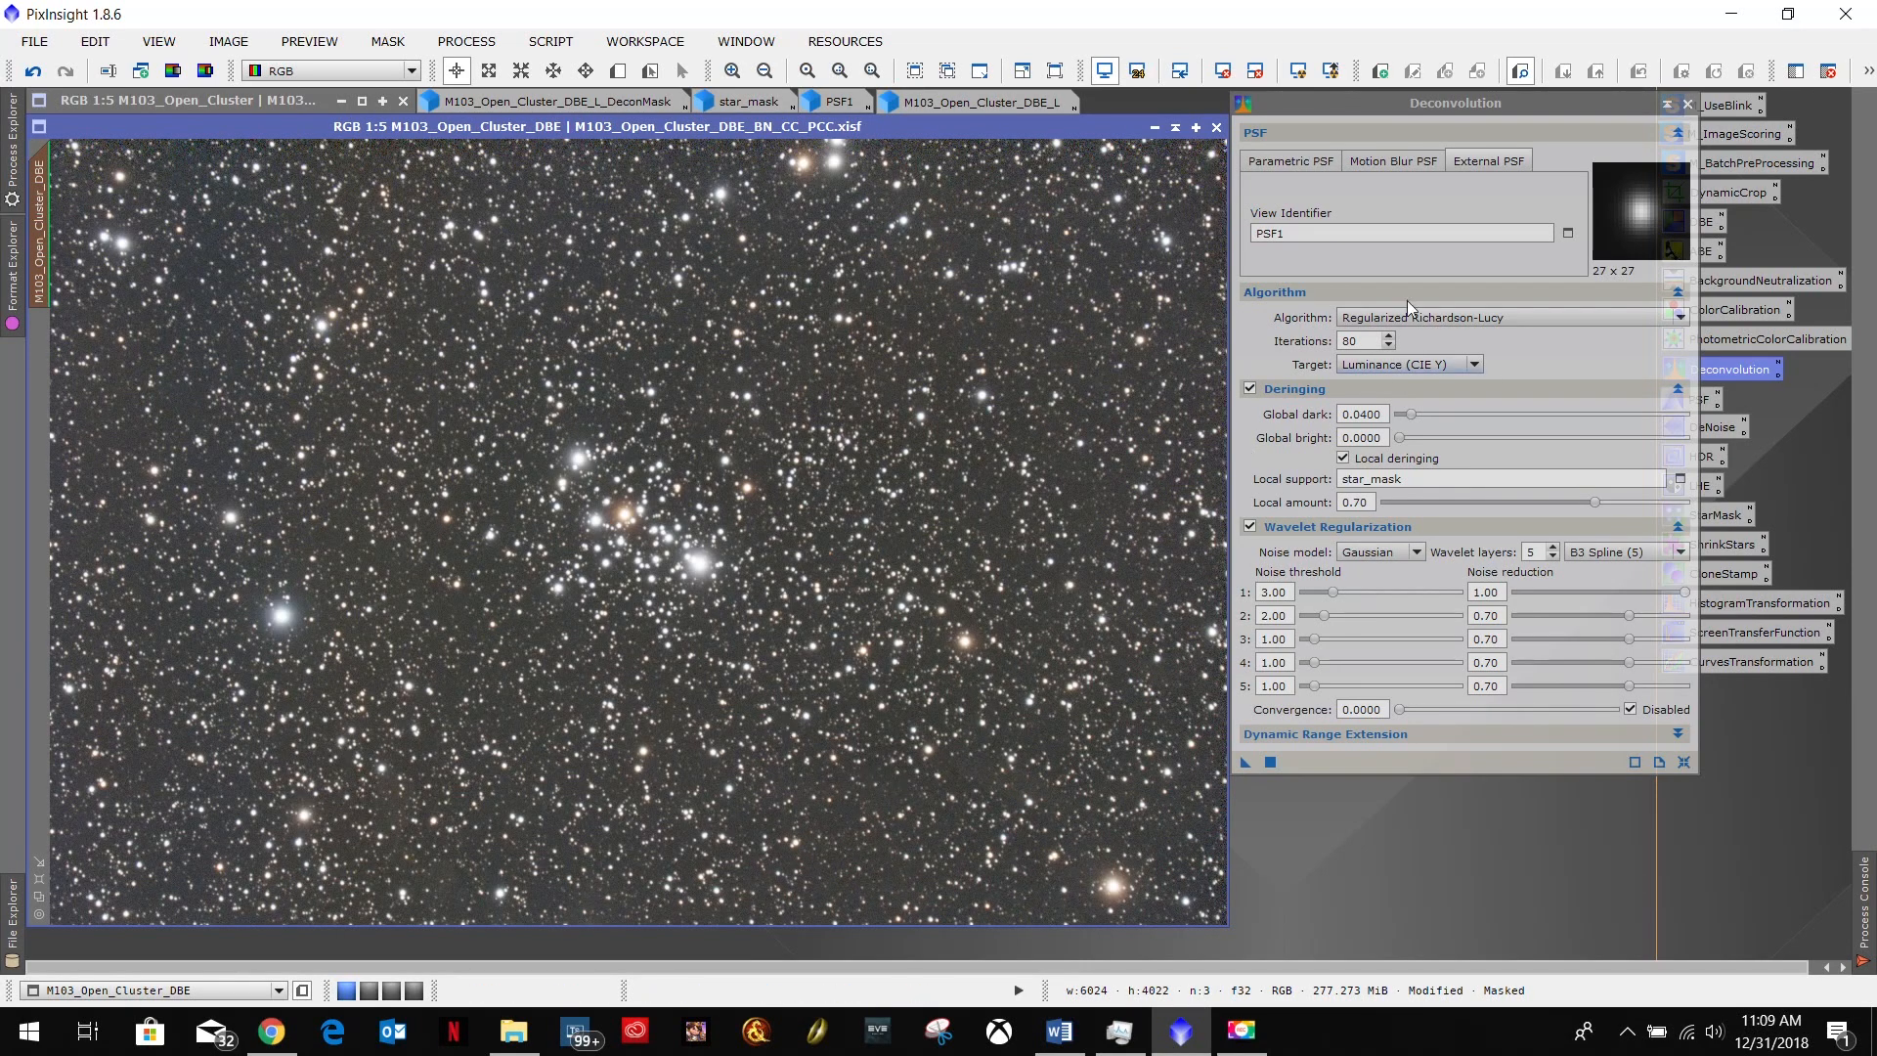
Close the Deconvolution process and check the workflow notes in Word for the stage following deconvolution.
{"action": "left_click", "coordinate": [1688, 105]}
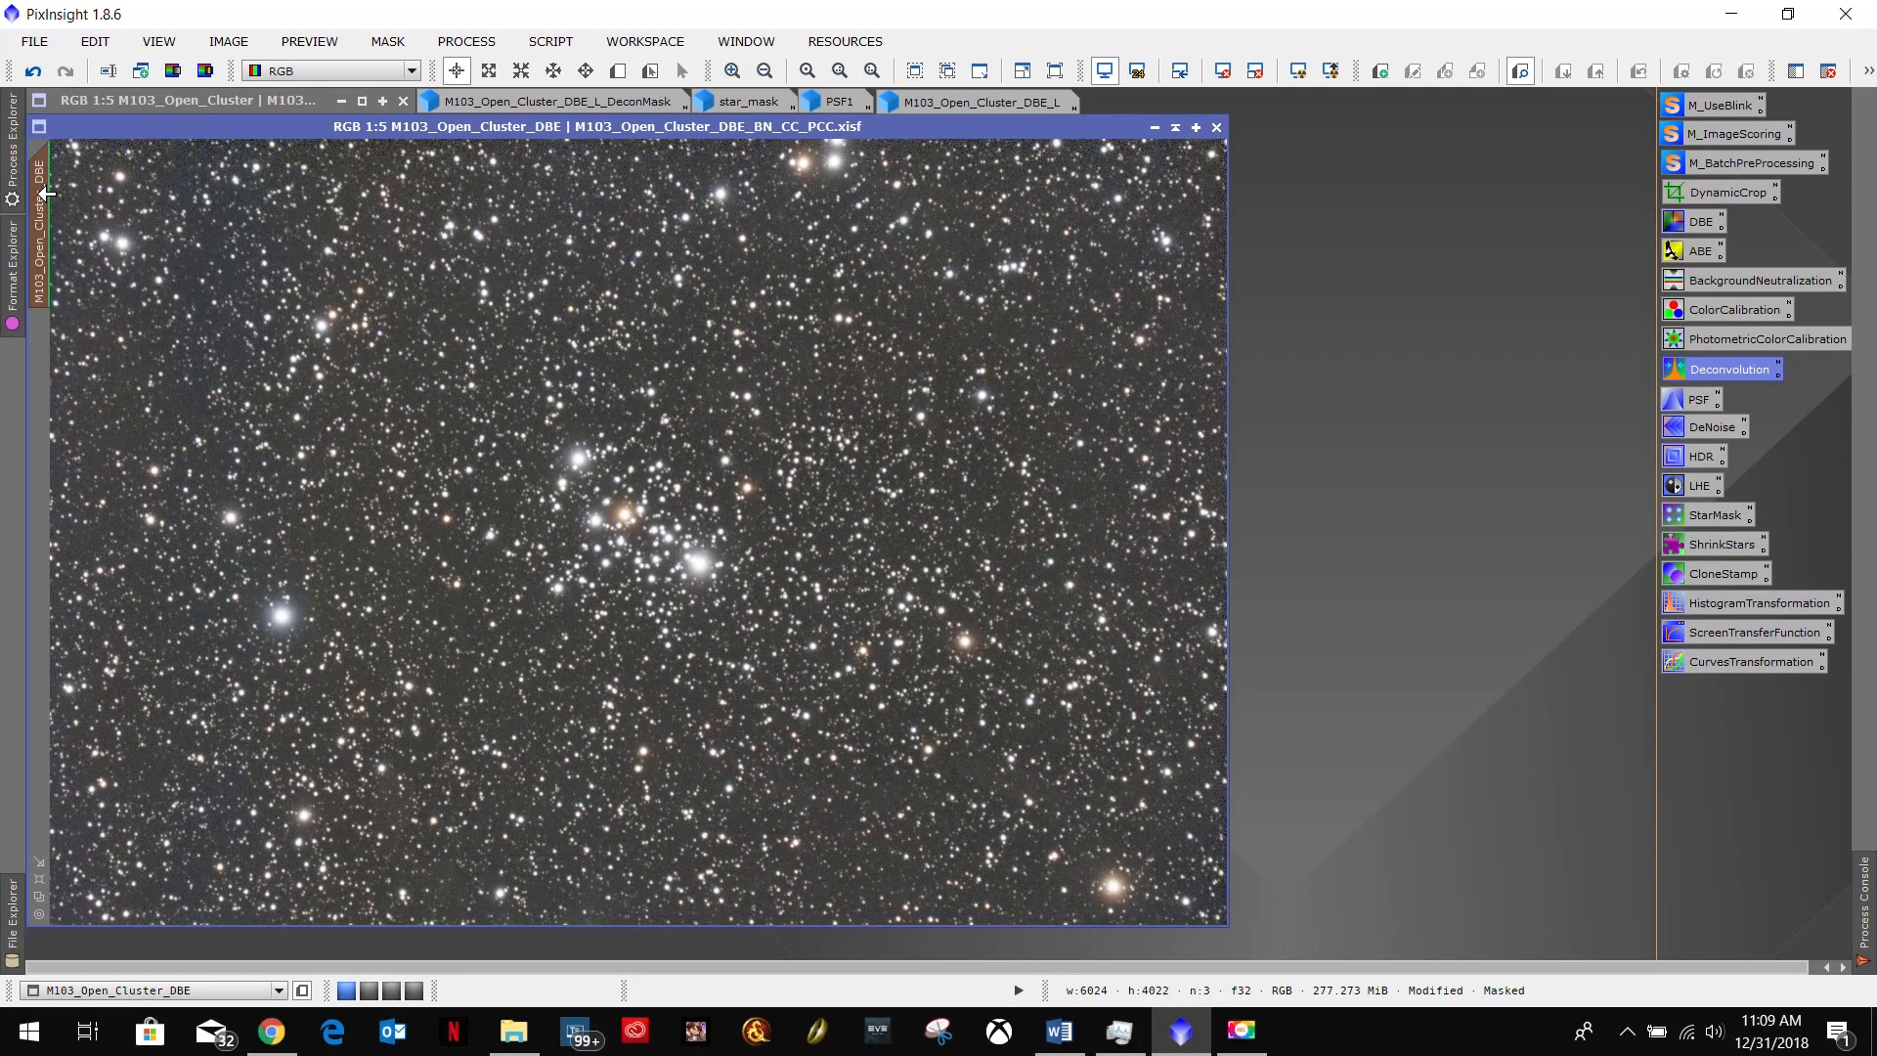
{"action": "left_click", "coordinate": [1058, 1031]}
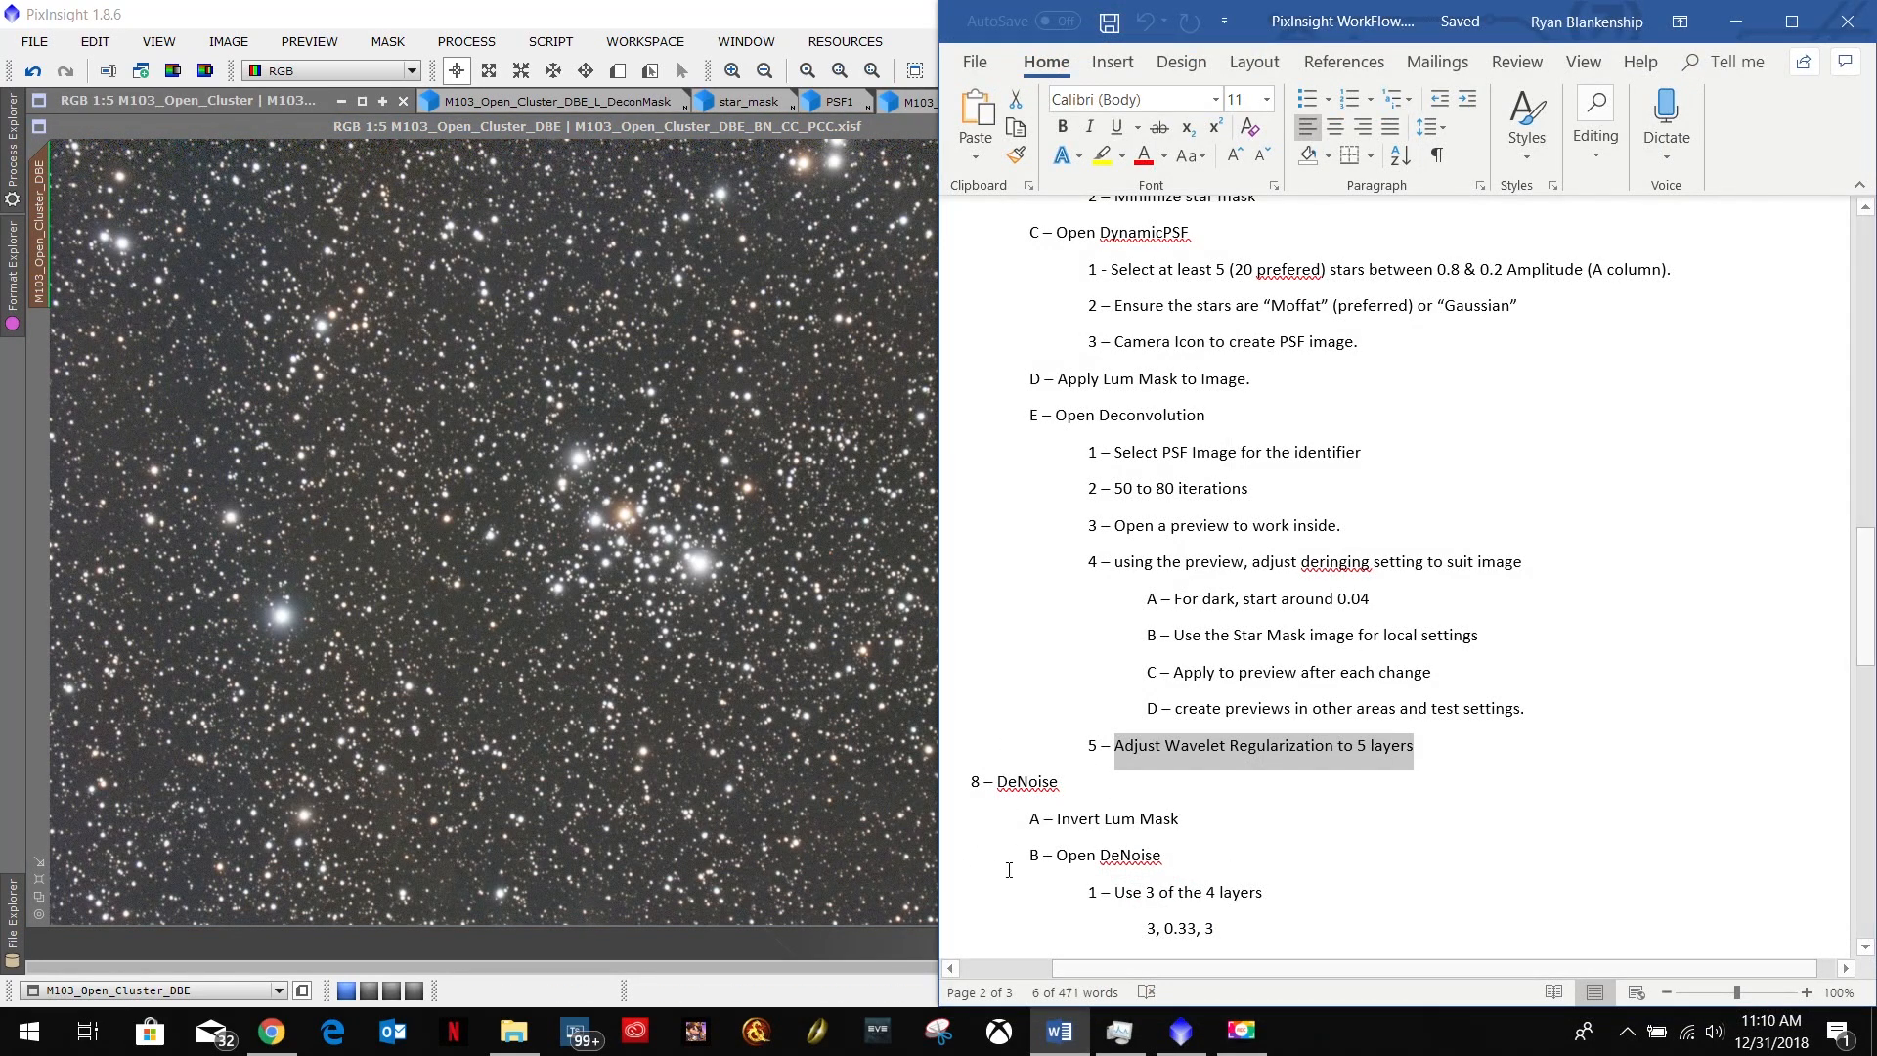
{"action": "left_click", "coordinate": [842, 10]}
Save the deconvolved image under the new name M103_Open_Cluster_DBE_BN_CC_PCC_Decon.xisf in the Working Images folder, accepting the XISF options.
{"action": "left_click", "coordinate": [35, 41]}
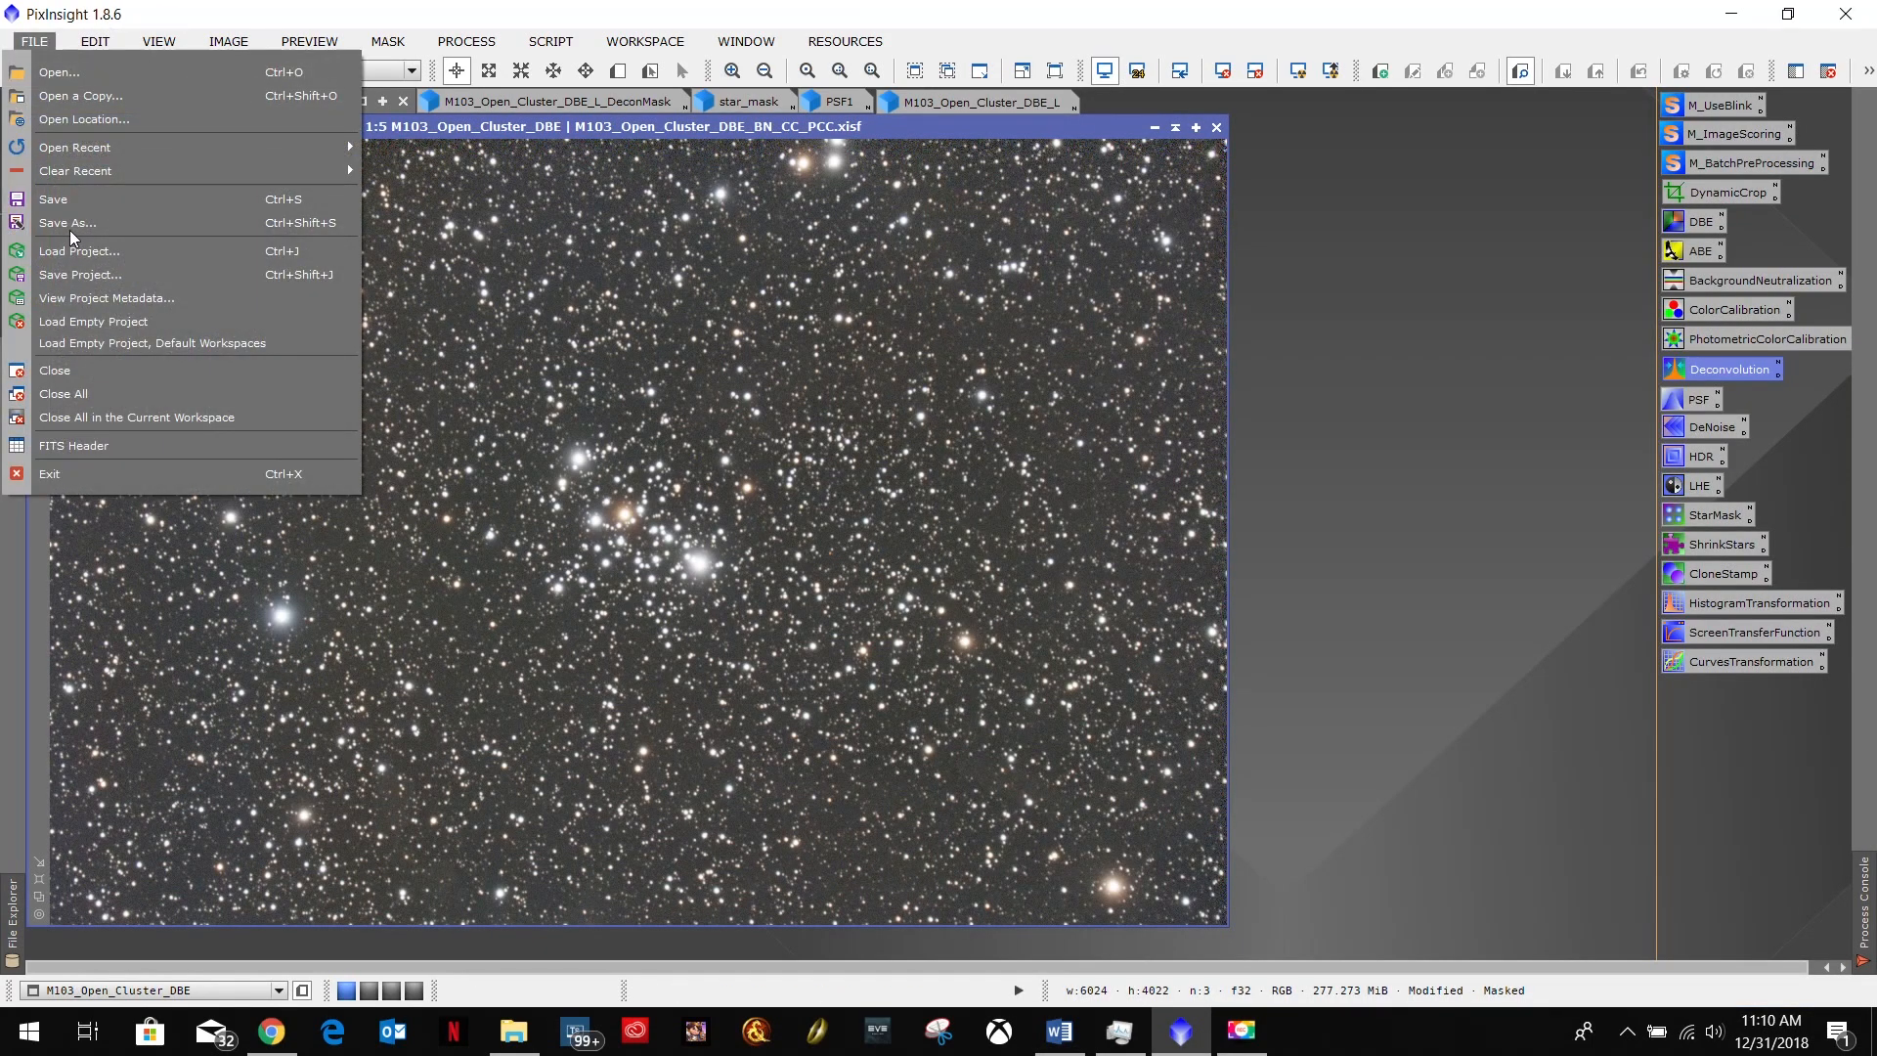
{"action": "left_click", "coordinate": [87, 224]}
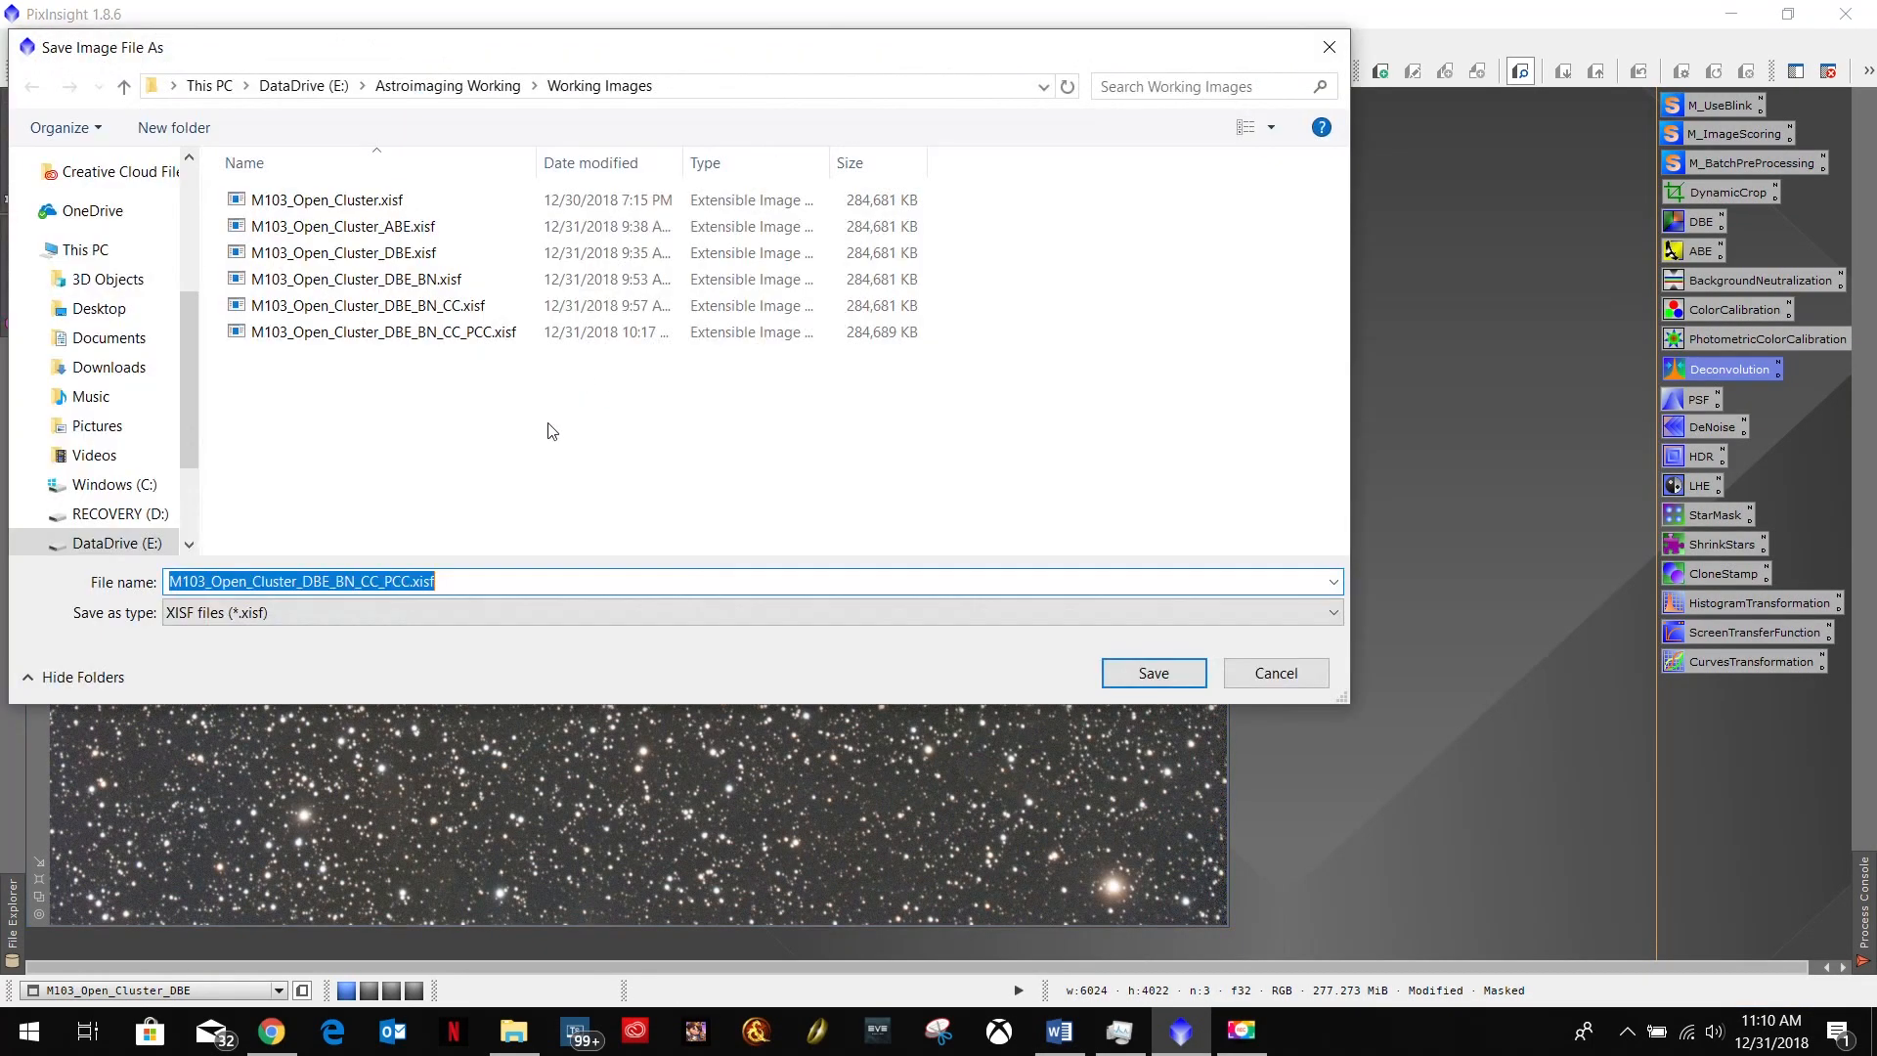
{"action": "left_click", "coordinate": [412, 581]}
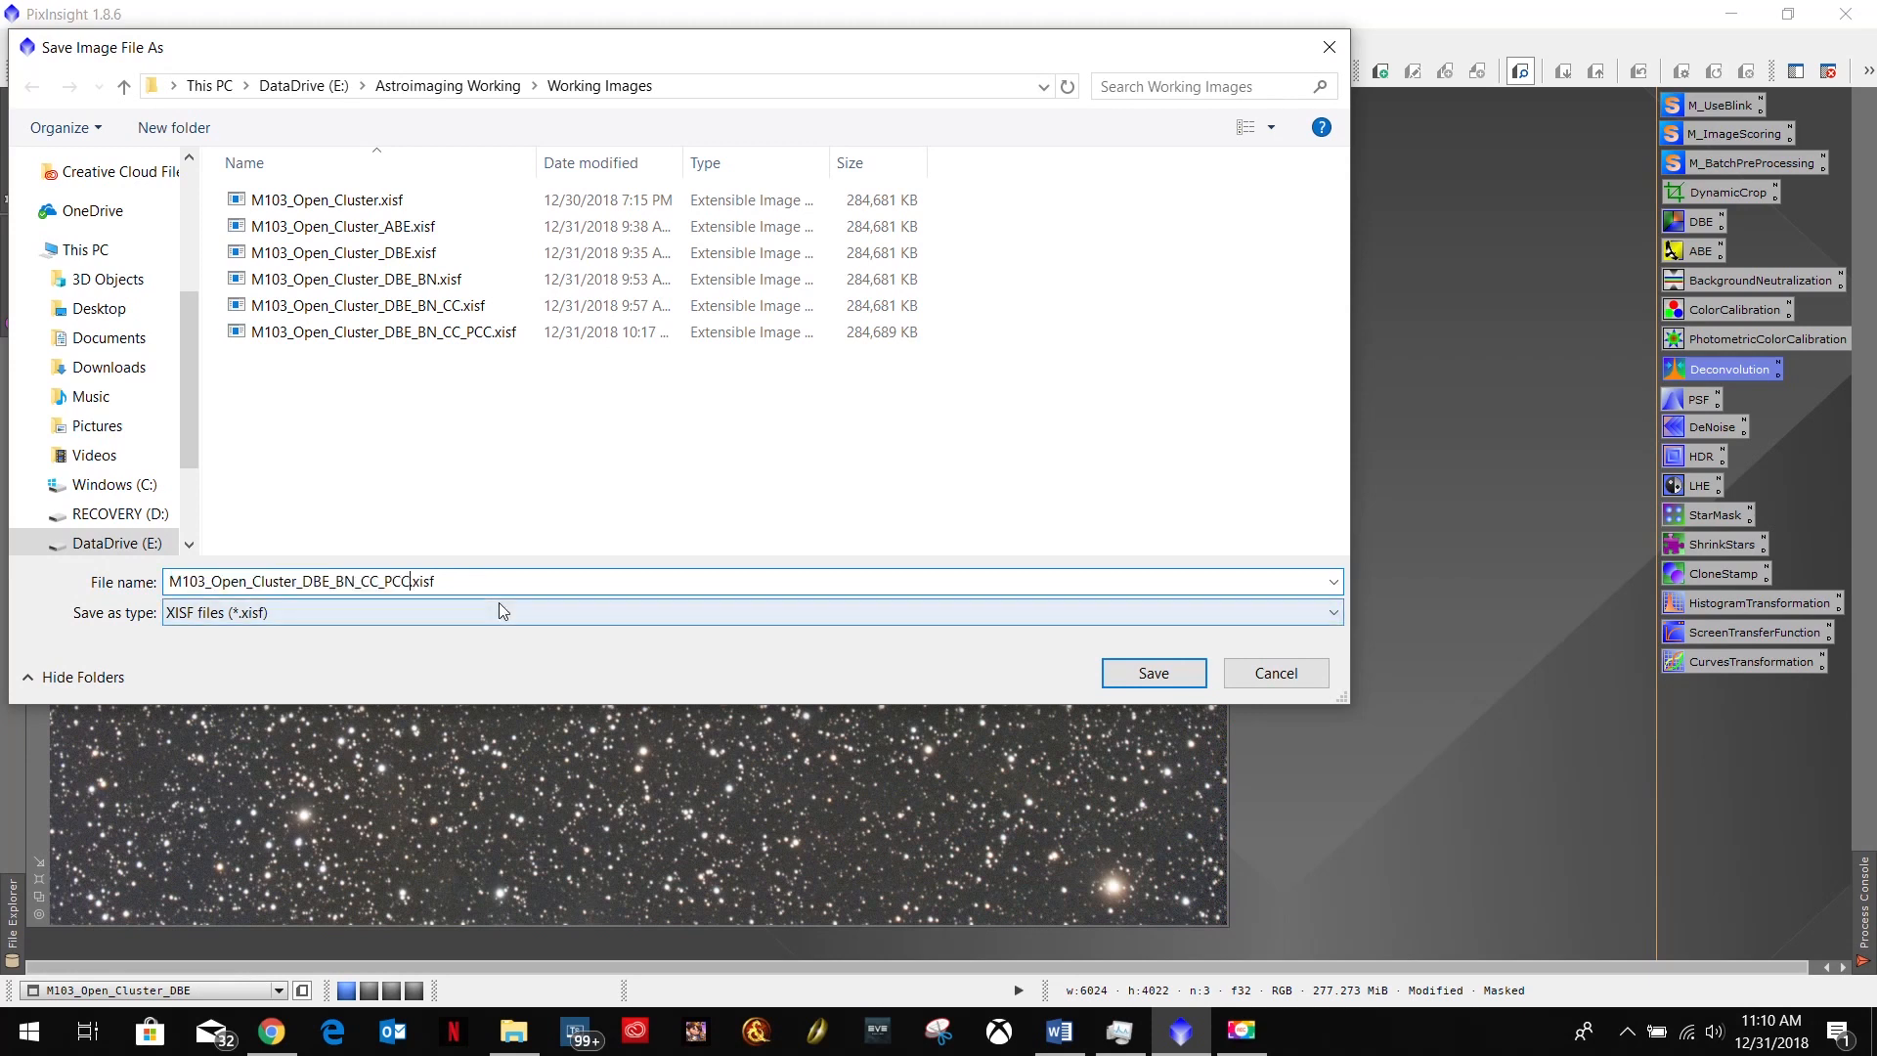
{"action": "type", "text": "_Decon"}
{"action": "left_click", "coordinate": [1134, 673]}
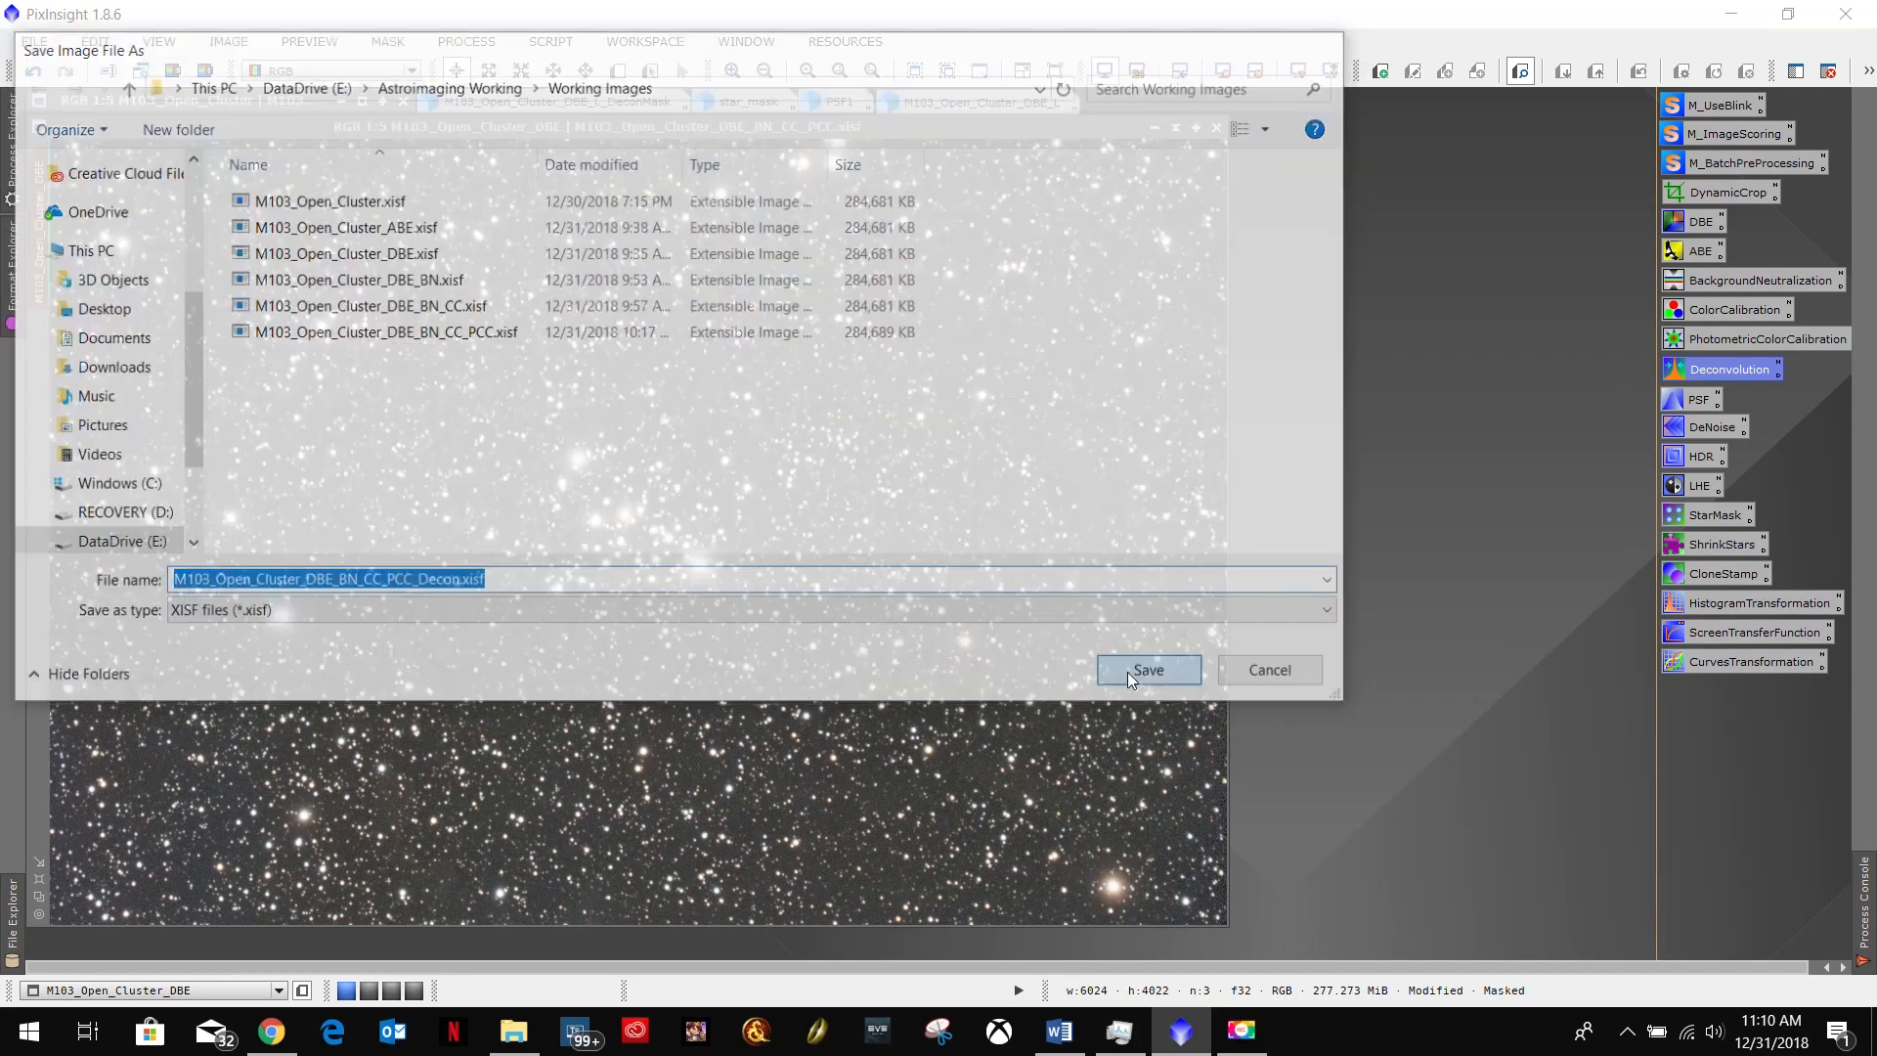
{"action": "left_click", "coordinate": [986, 750]}
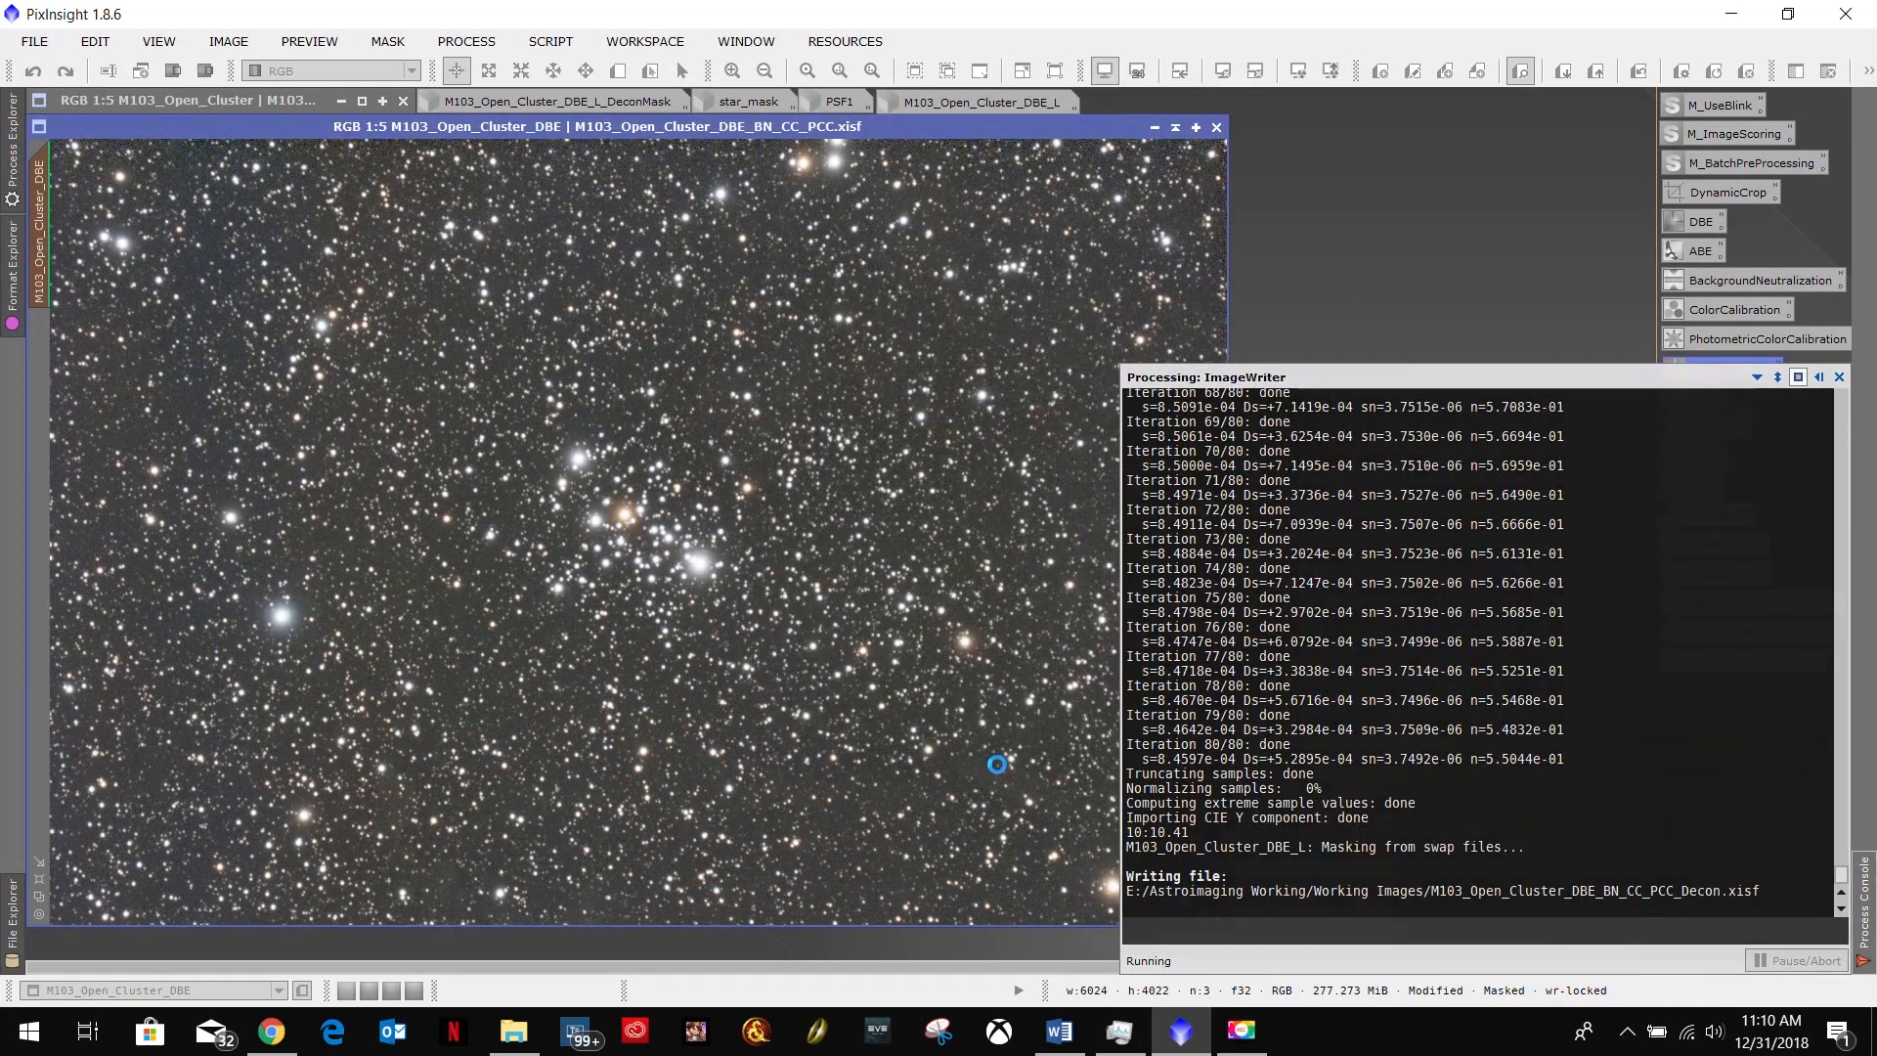